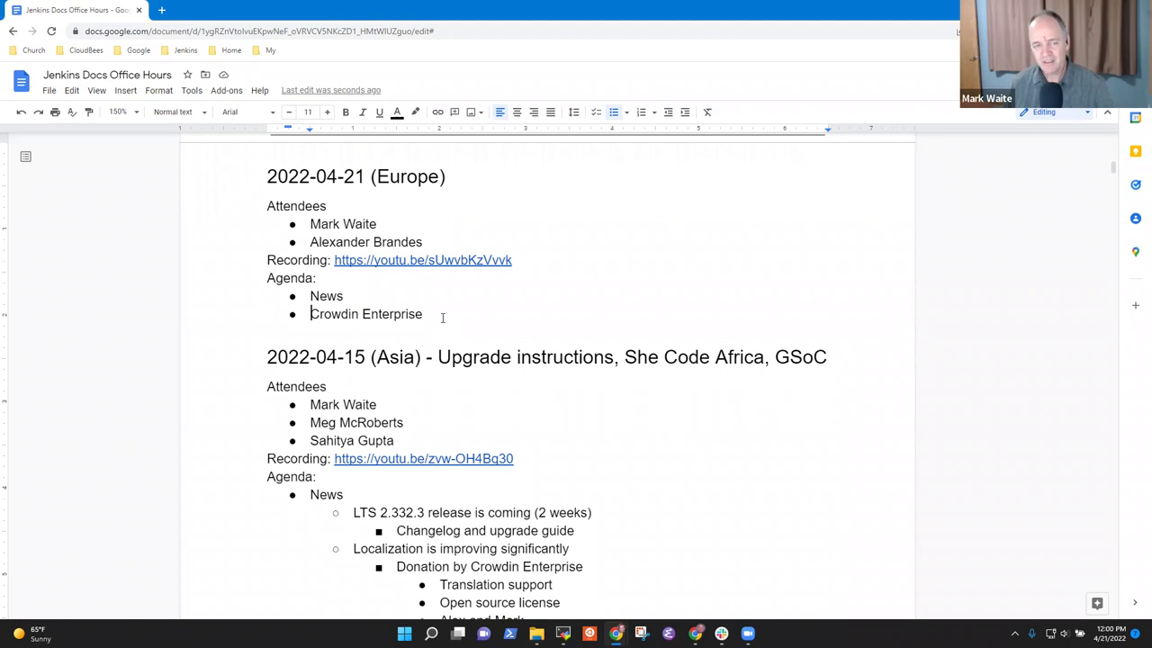
- Add the sub-bullet "LTS 2.332.3 RC is available" under News in the 2022-04-21 (Europe) agenda
key("Return")
key("Tab")
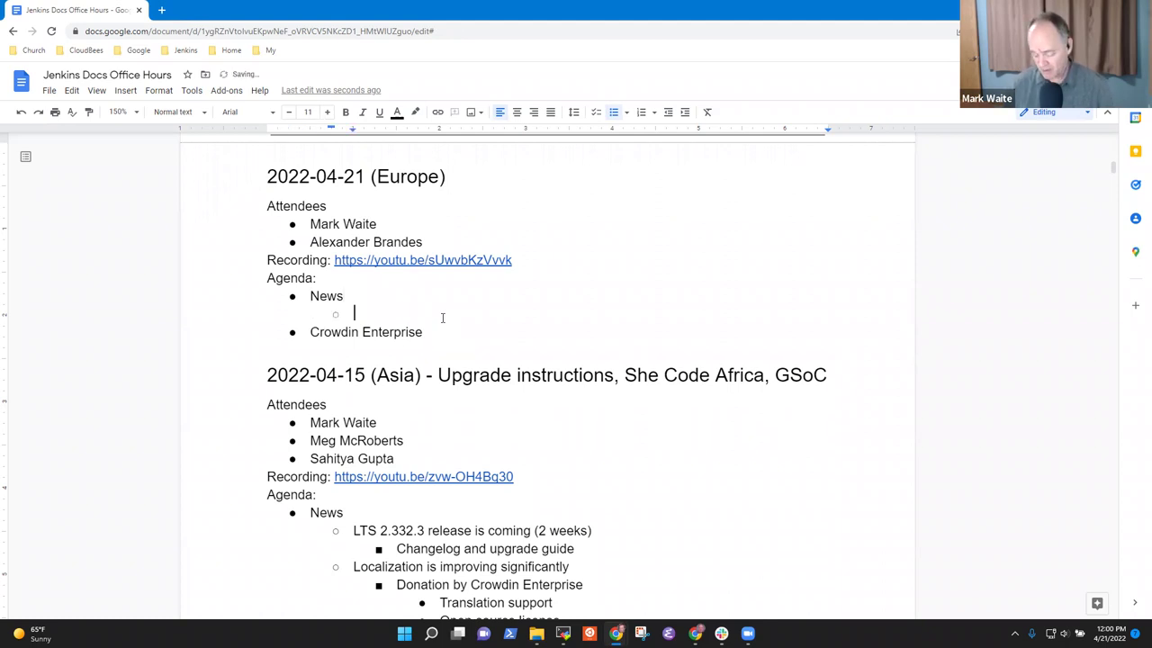
type("LTS 2.333")
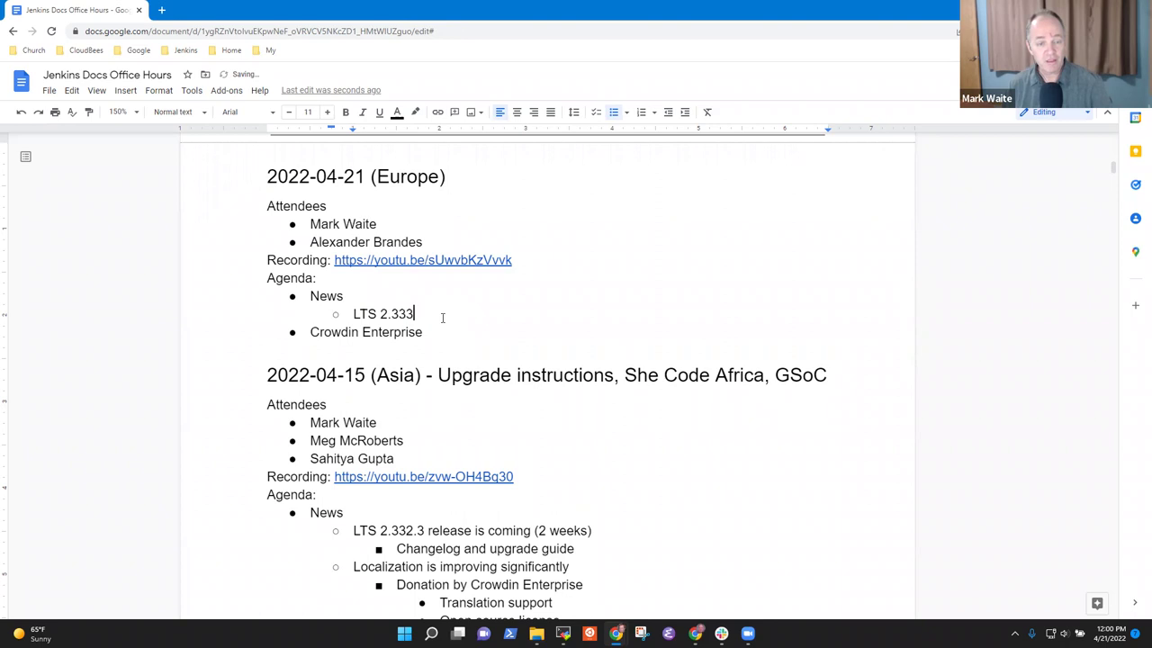
key("BackSpace")
type("2.3 3")
key("BackSpace")
type("RC is available")
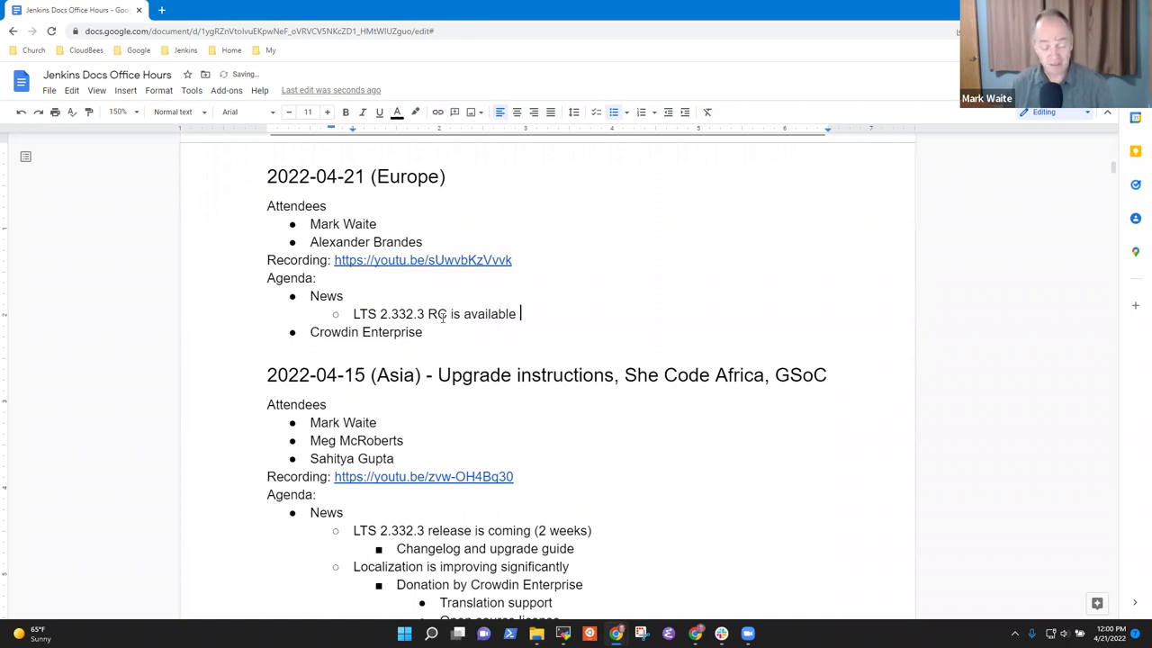
key("BackSpace")
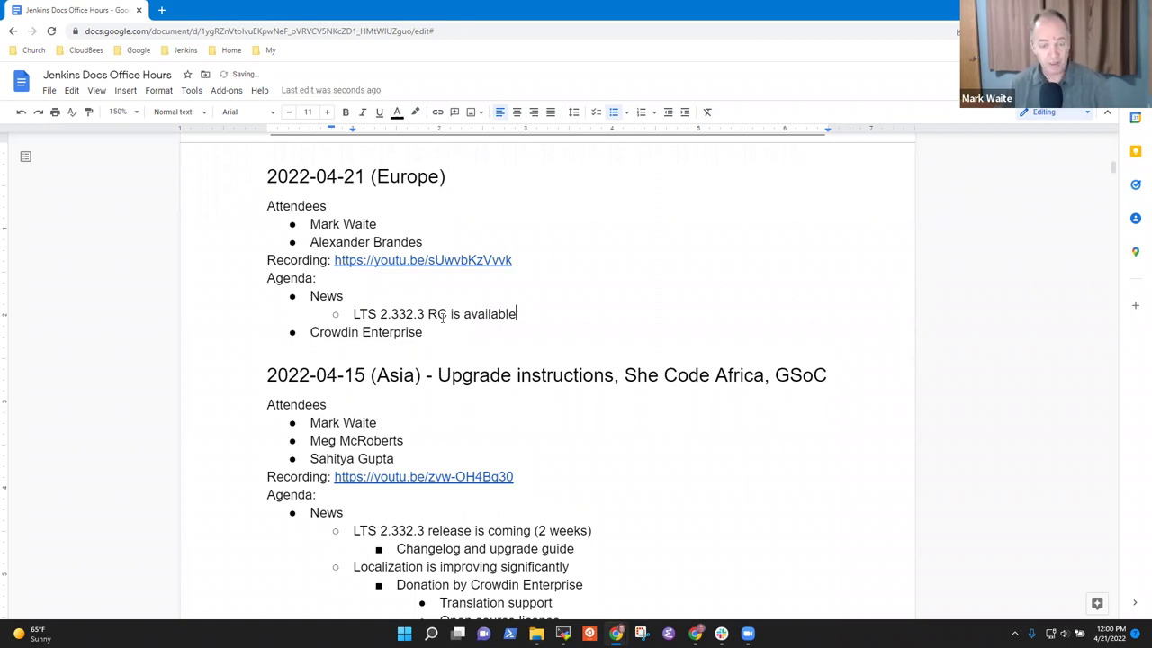
key("Return")
key("shift+Tab")
key("BackSpace")
key("Tab")
key("Tab")
key("shift+Tab")
key("shift+Tab")
key("shift+Tab")
key("Return")
key("BackSpace")
key("BackSpace")
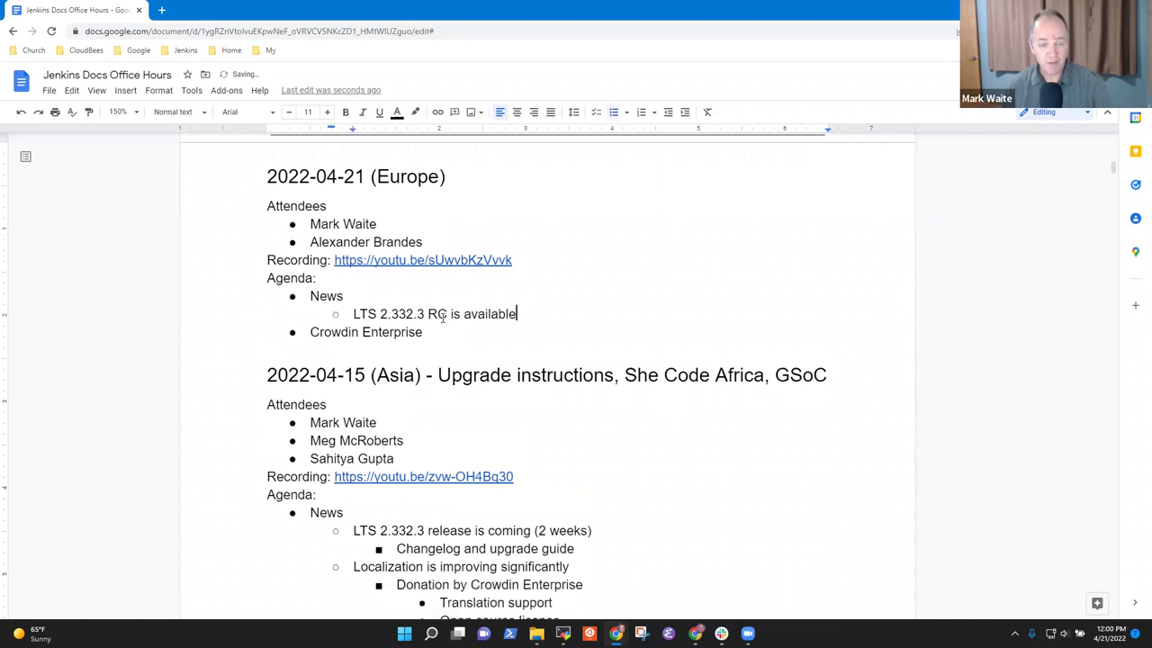
- Add the nested bullet "Needs the changelog and upgrade guide" beneath the LTS 2.332.3 RC item
key("Return")
key("Tab")
type("Needs the")
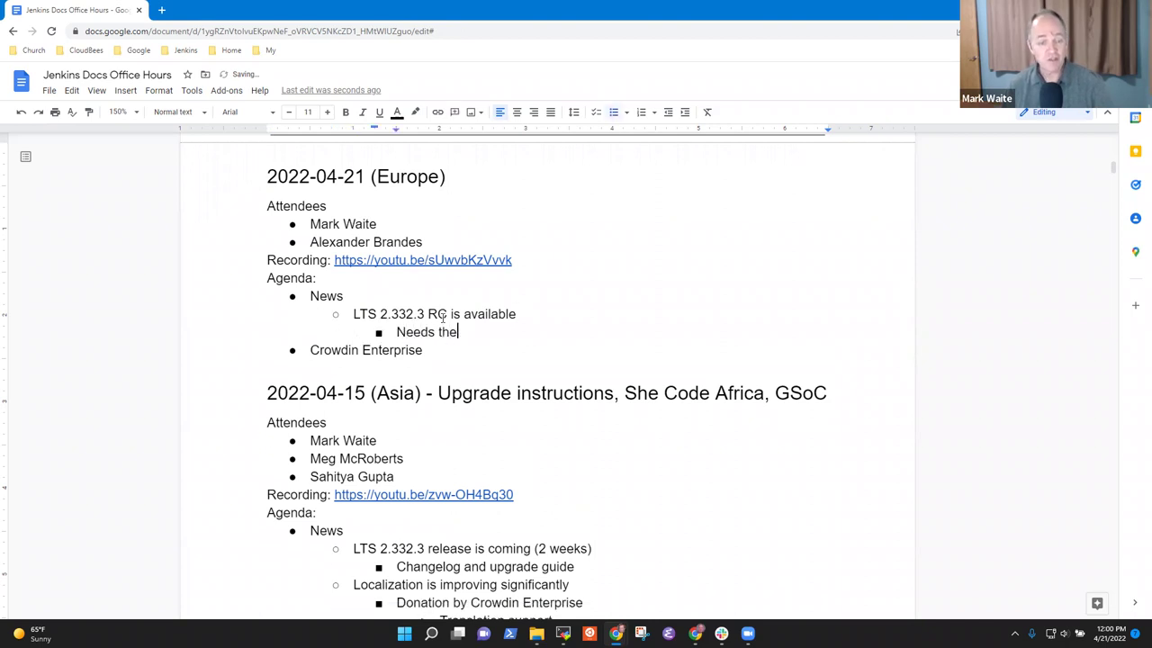
type(" changelog and ")
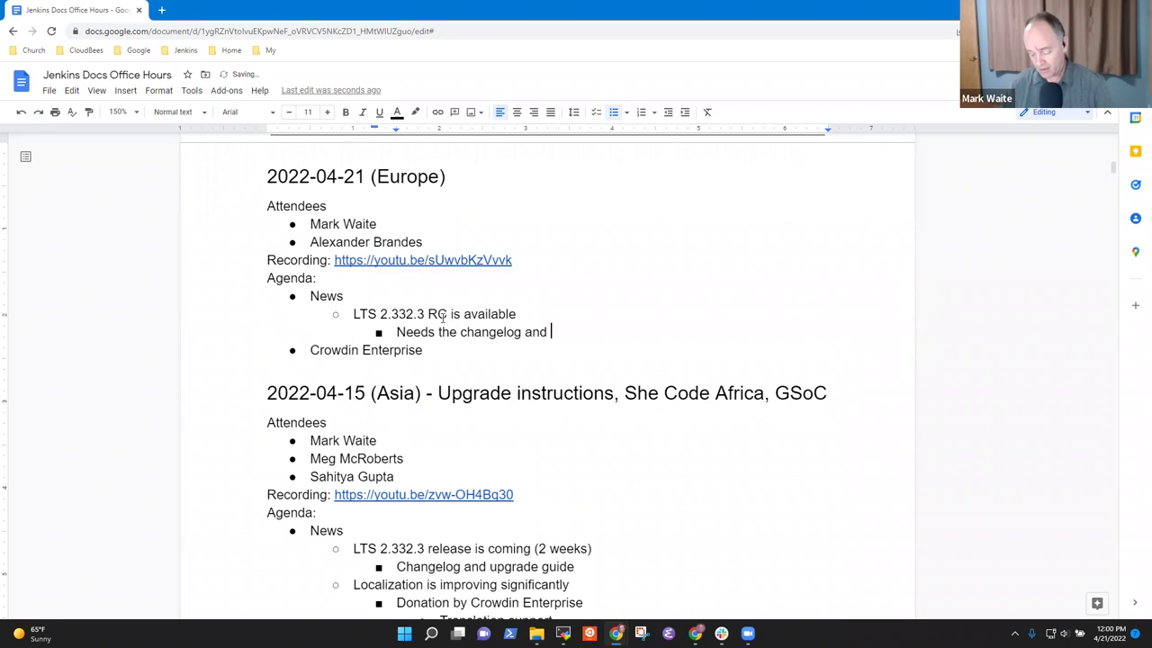
type("upgrade guide")
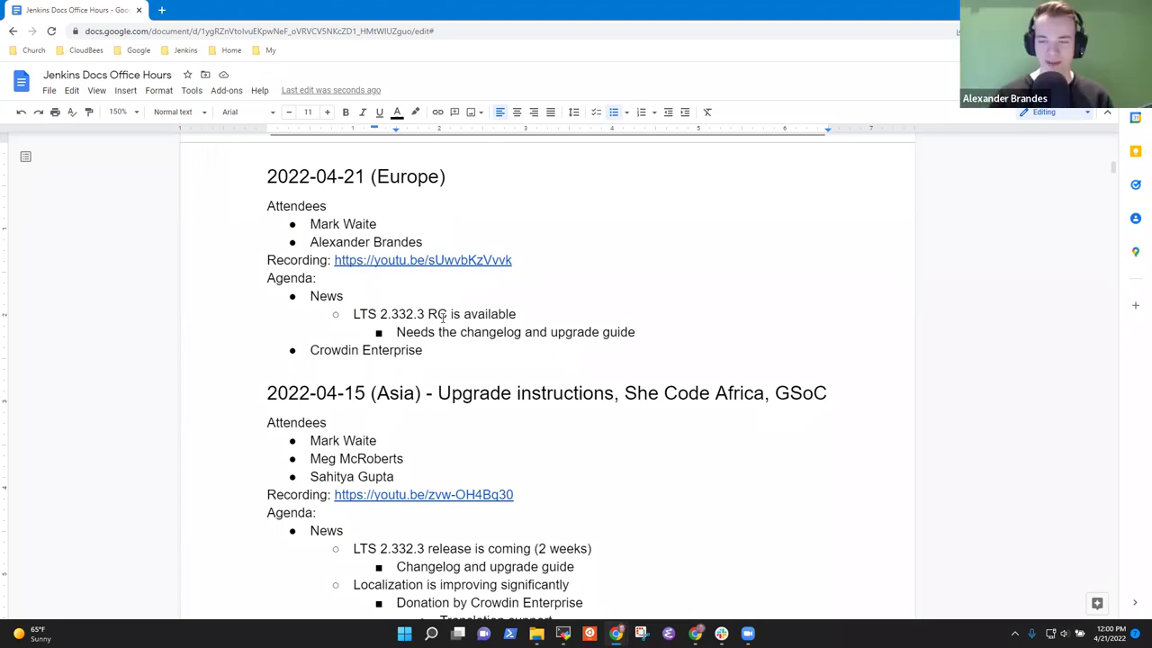
key("Down")
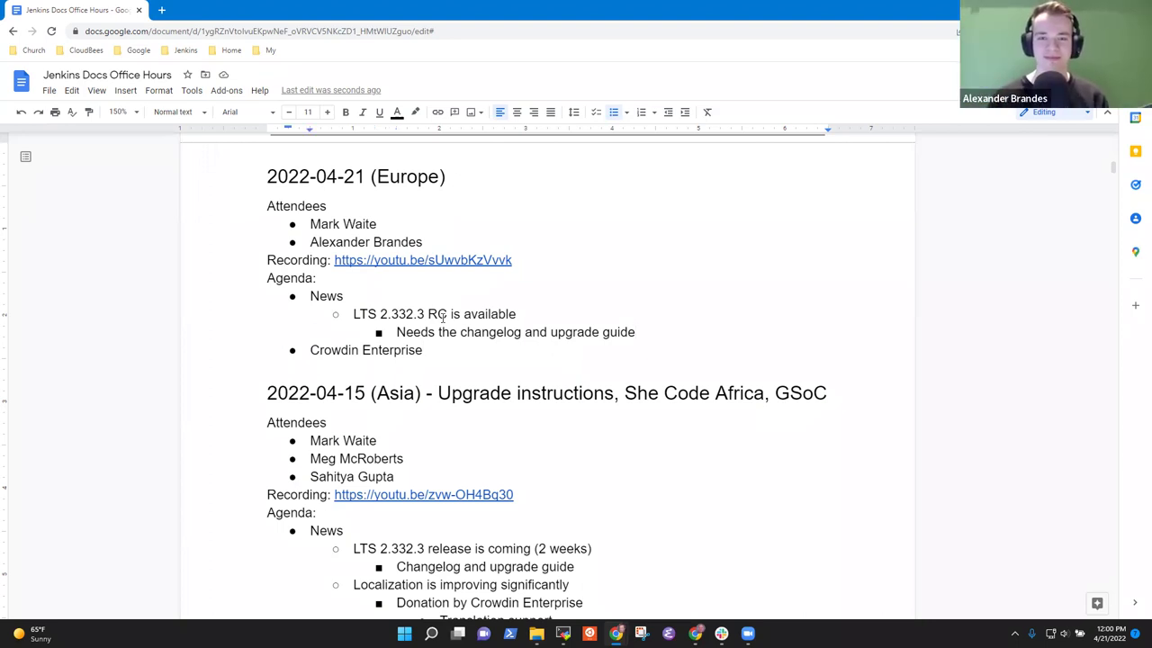
- Open jenkins.crowdin.com alongside the document and view the design-library-plugin project's translation progress by language, enlarged for readability
left_click(161, 9)
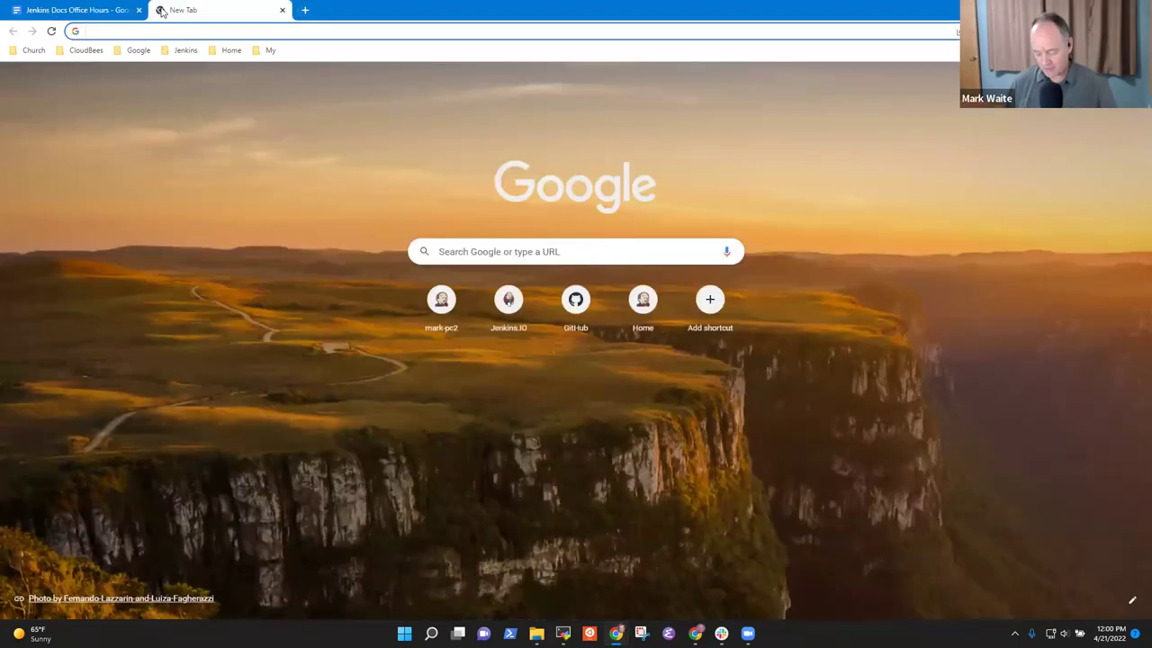
type("jenkins.")
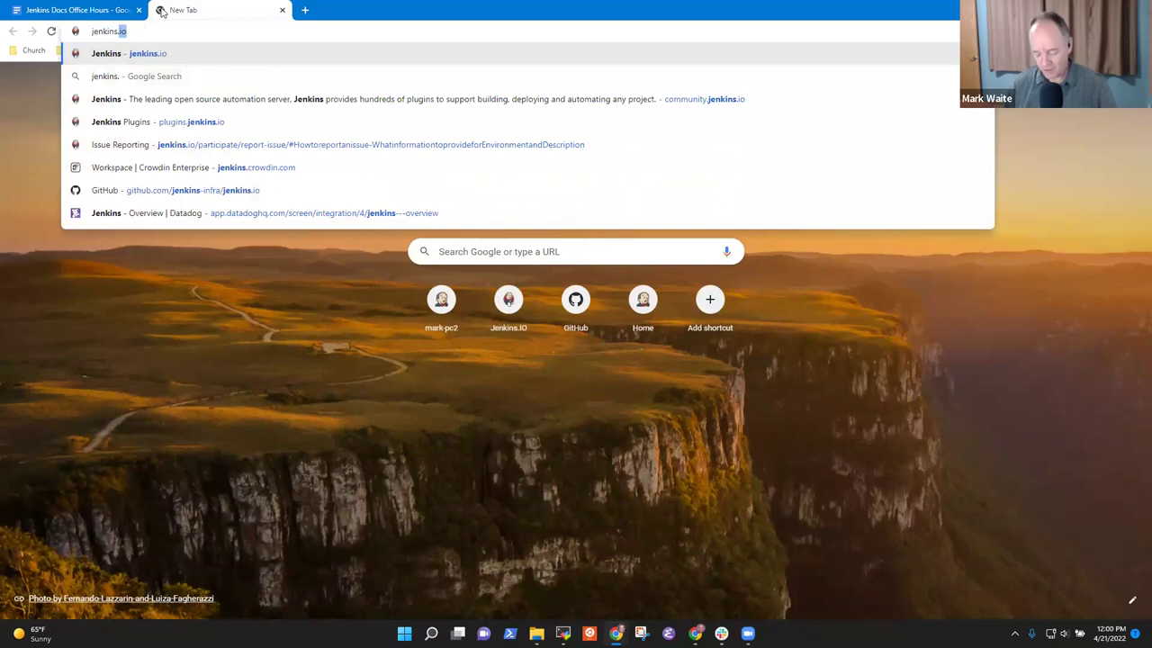
type("cr")
key("Return")
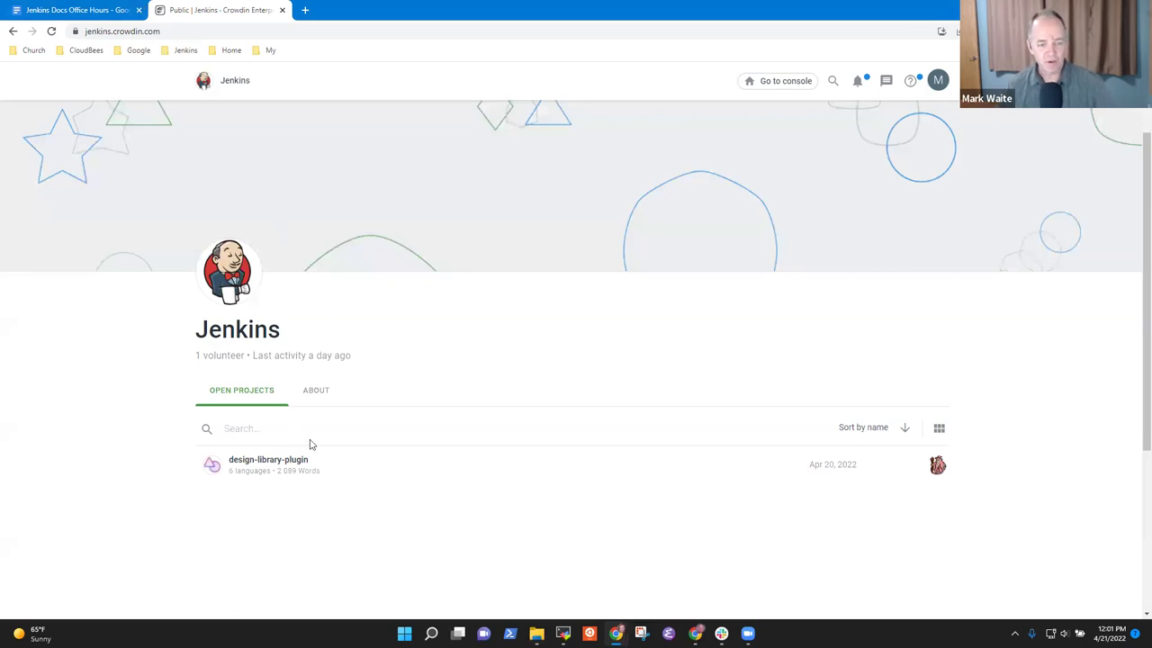
left_click(296, 461)
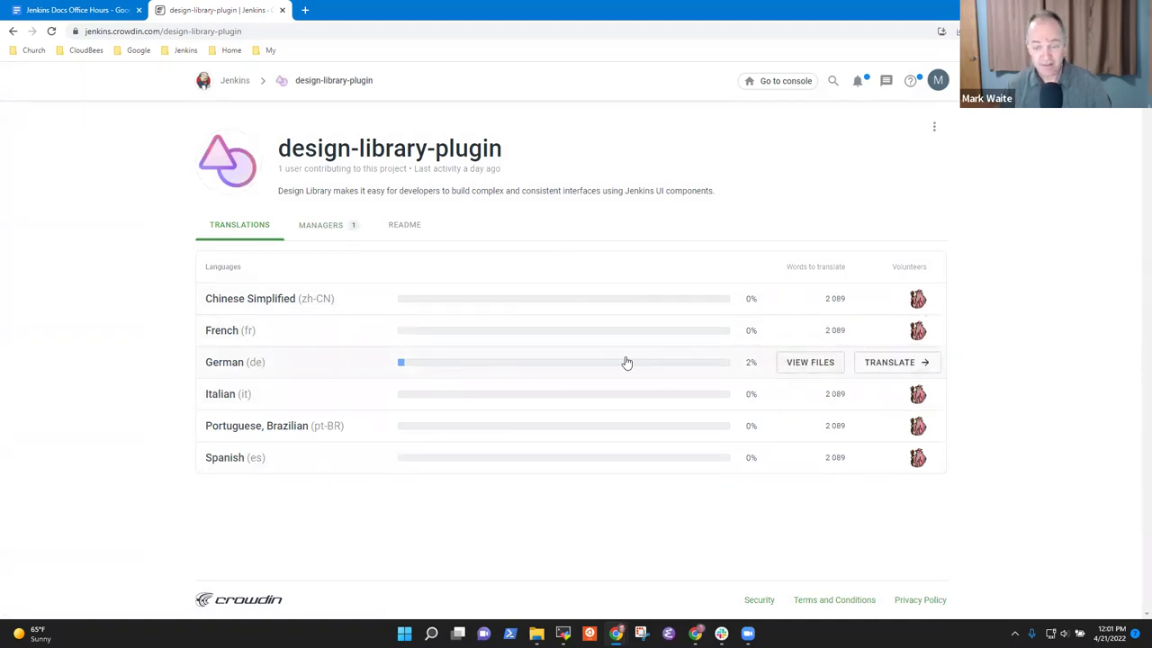
mouse_move(630, 368)
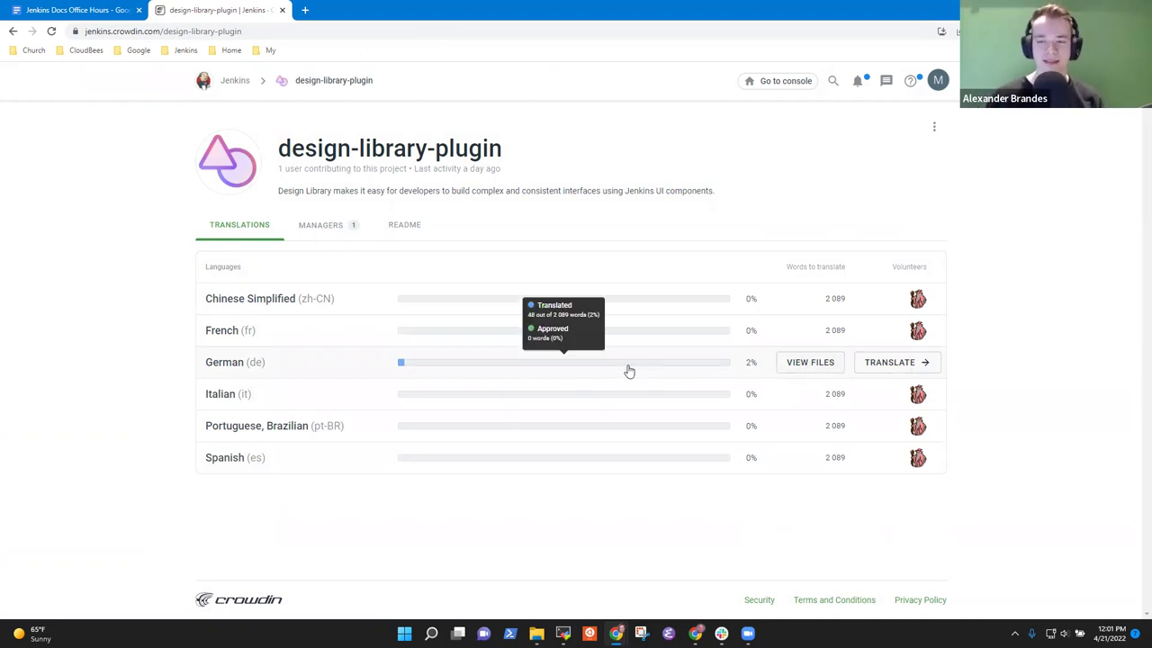
key("ctrl+plus")
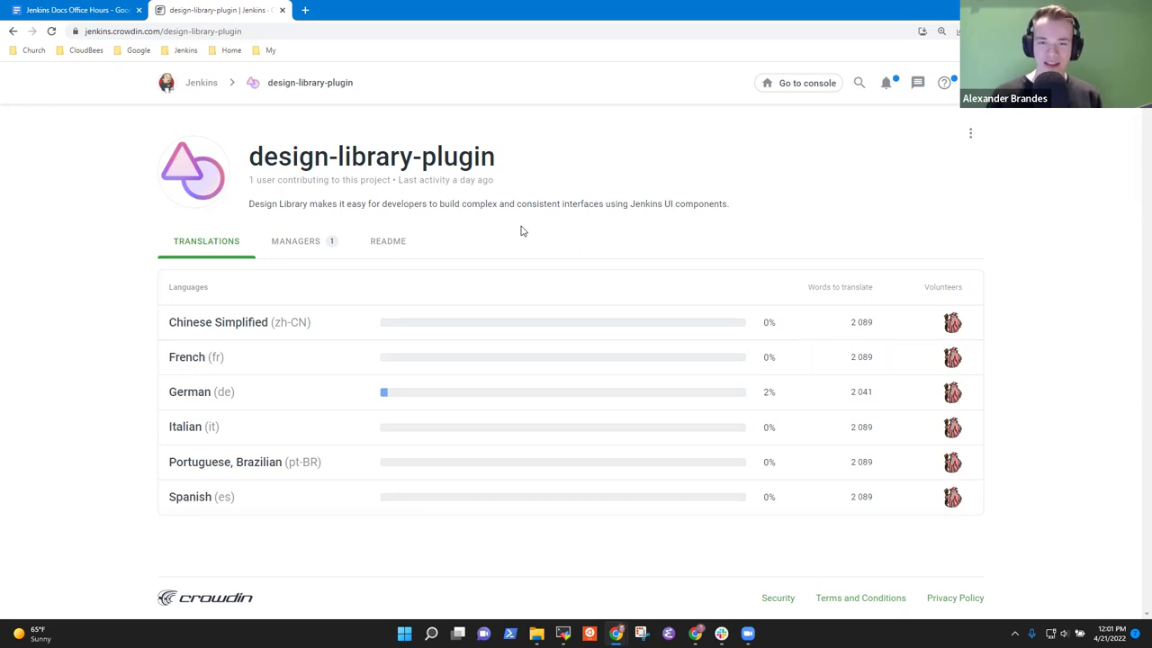
- Return to the Google Docs notes and add "Need a CNAME record for crowdin.jenkins.io as the location" as a sub-bullet under Crowdin Enterprise
left_click(77, 10)
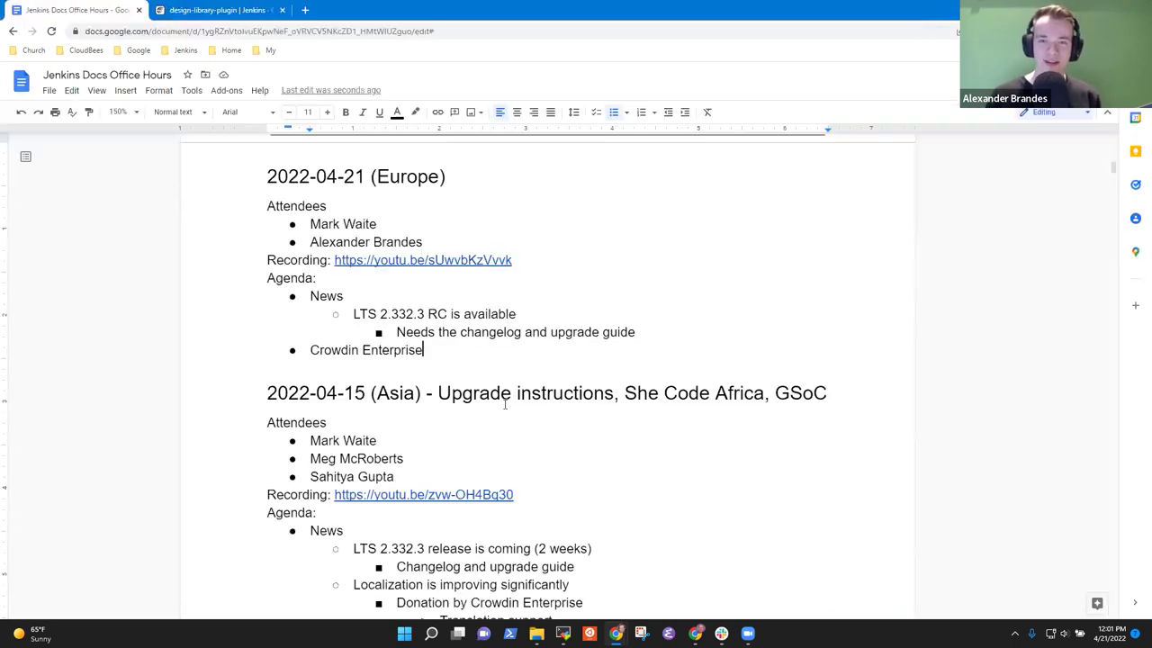
key("Return")
key("Tab")
type("Needs")
key("BackSpace")
type("a CNAME")
type(" rec")
key("BackSpace")
type("cord")
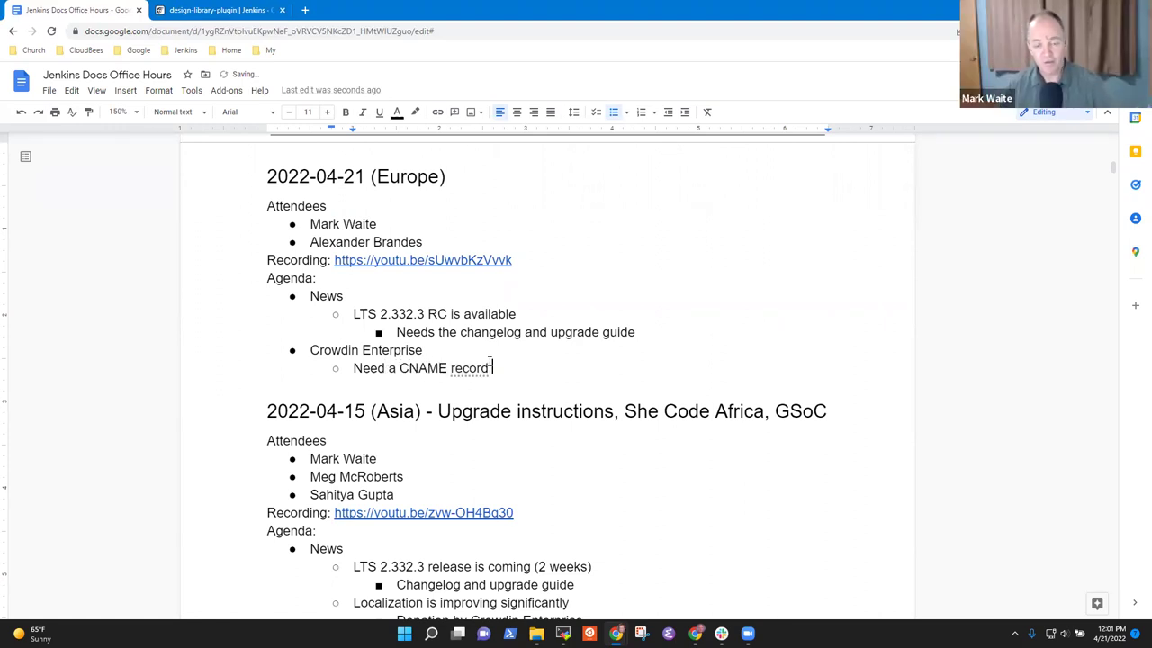
type(" for c")
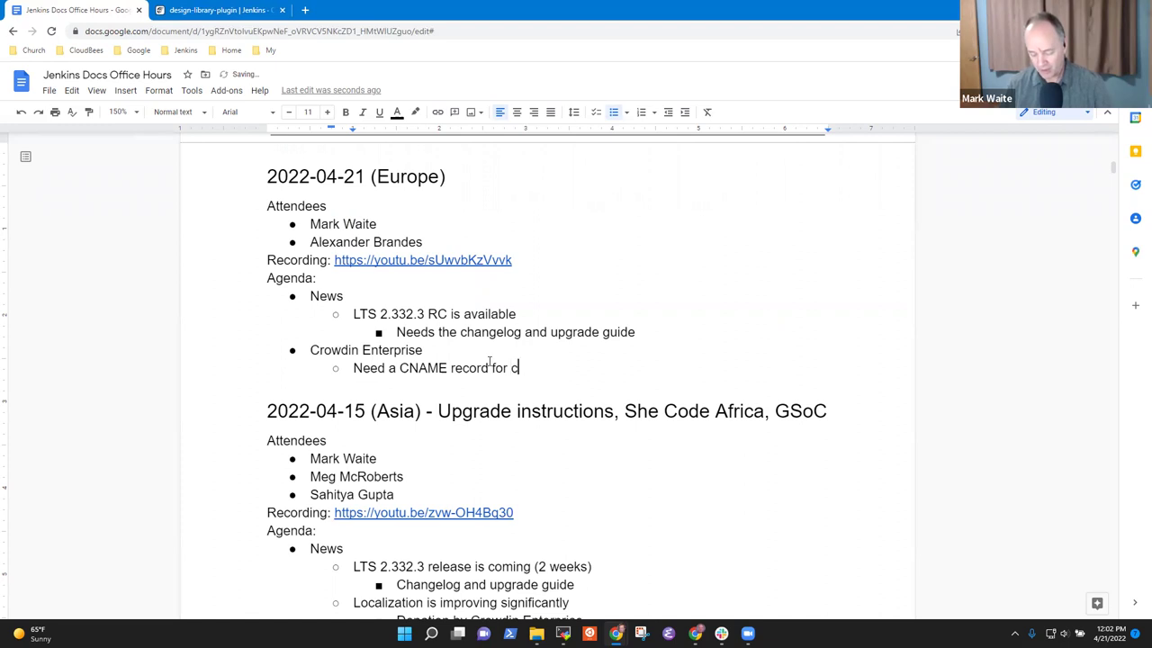
type("rownin.")
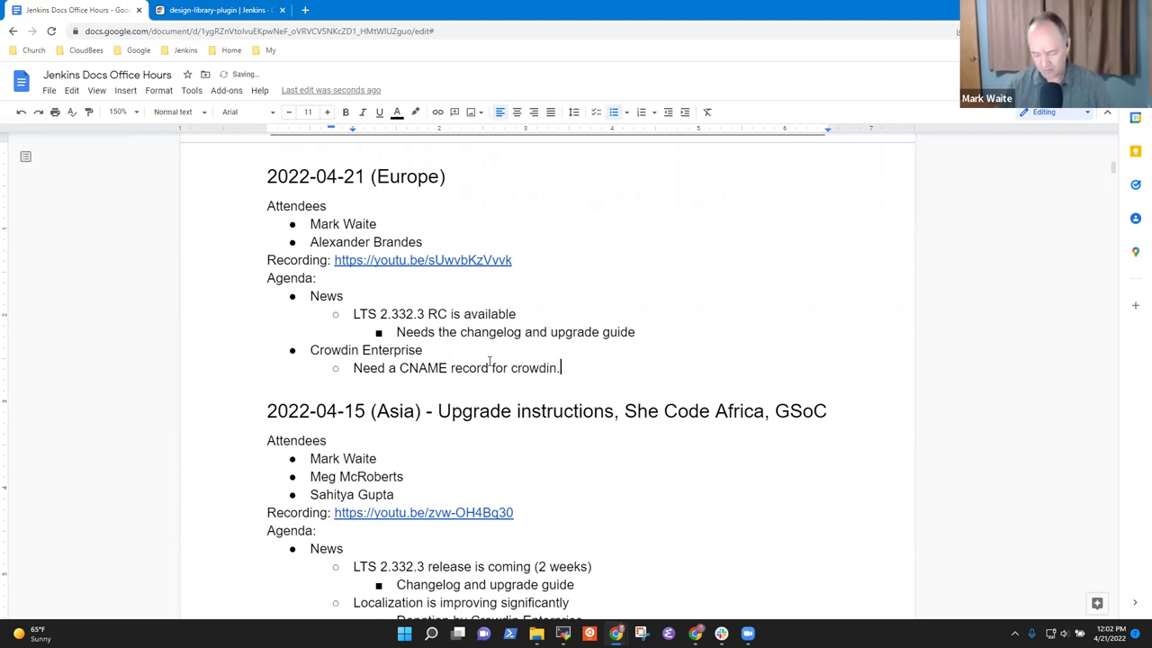
type("jenkins.io as the ")
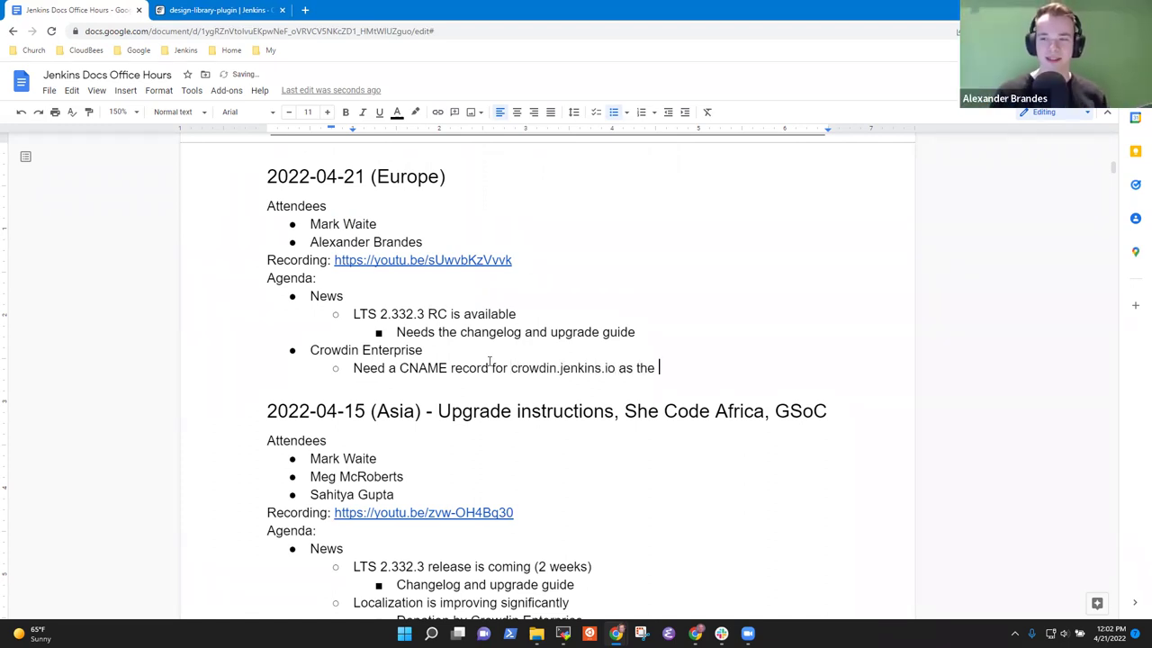
type("location")
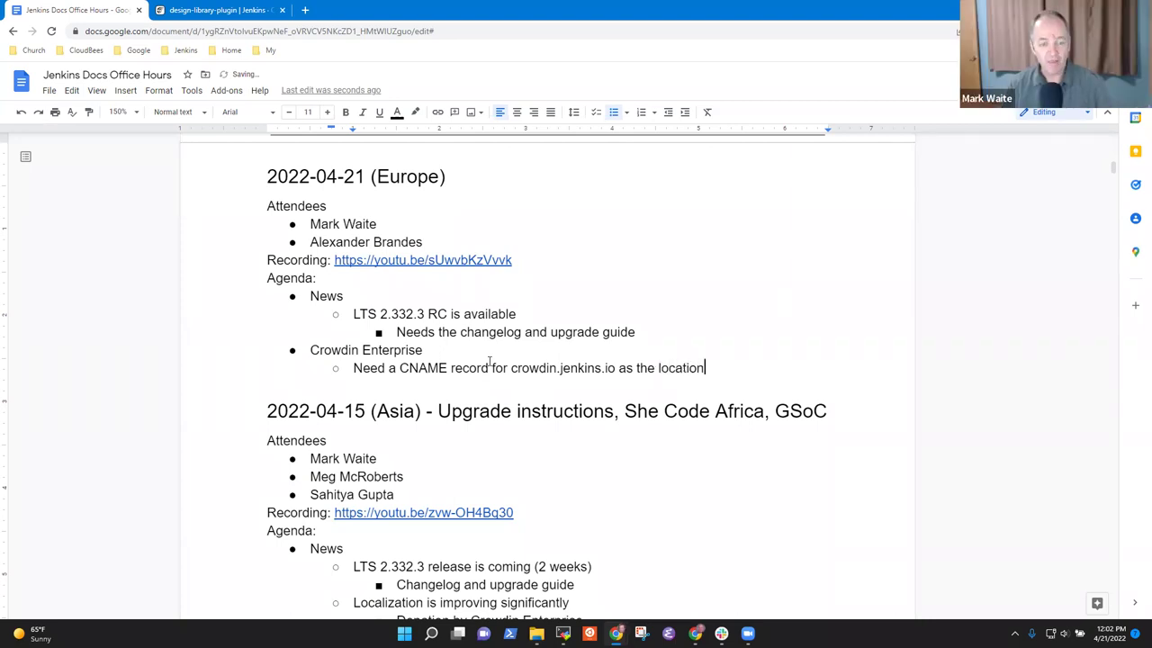
- Add a second Crowdin Enterprise sub-bullet reading "Need a Jenkins Online Meetup to show people how to use it"
key("Return")
type("Need a bl")
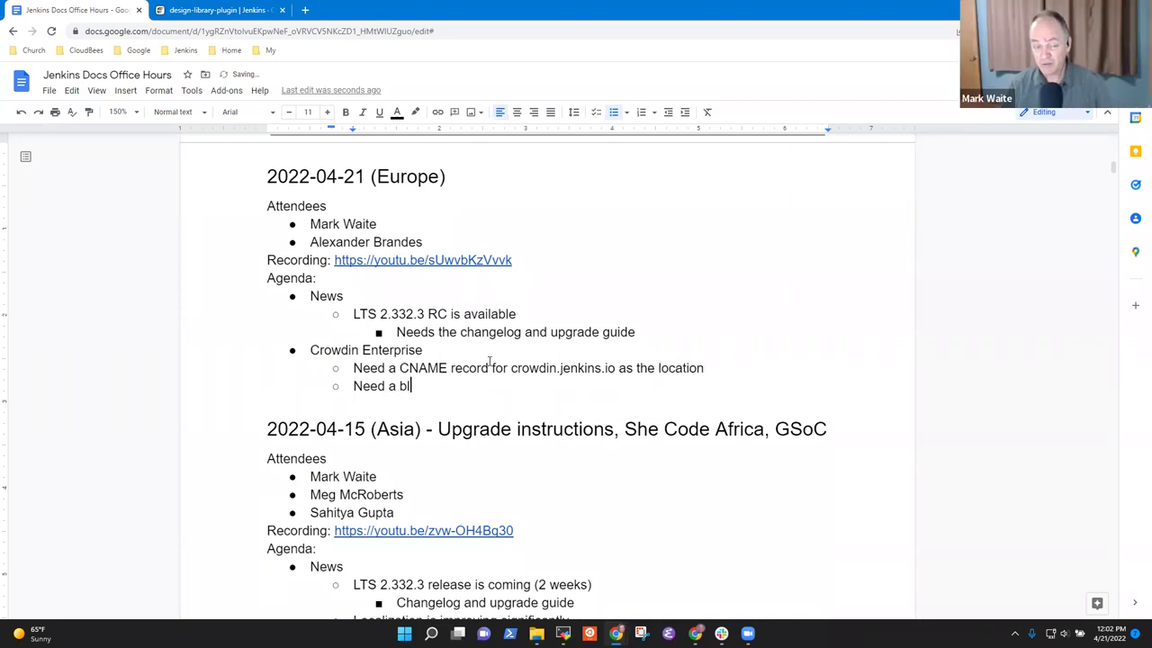
type("og post of")
key("BackSpace")
key("BackSpace")
key("BackSpace")
key("BackSpace")
key("BackSpace")
key("BackSpace")
key("BackSpace")
key("BackSpace")
key("BackSpace")
key("BackSpace")
key("BackSpace")
key("BackSpace")
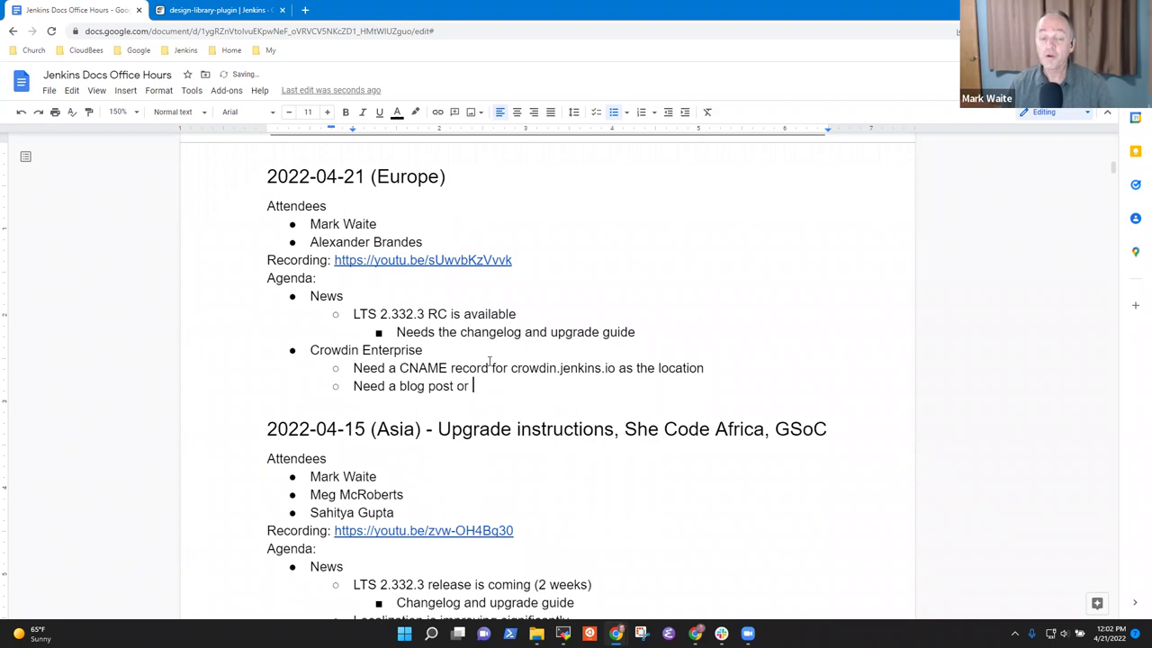
type("J")
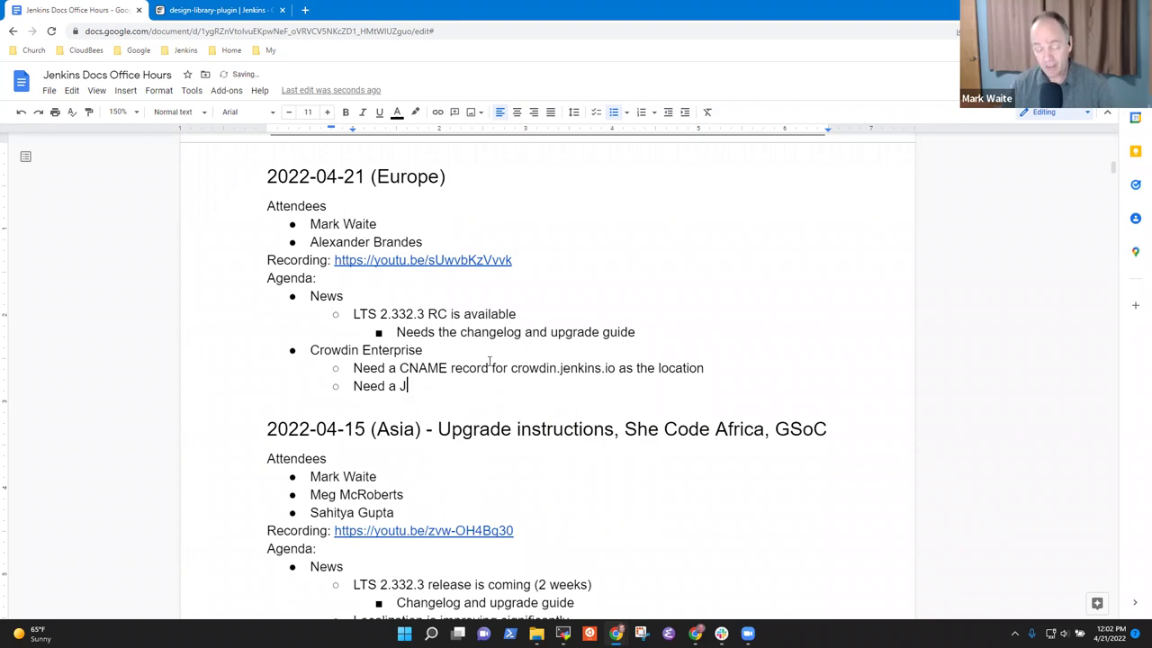
type("enkins Online Mee")
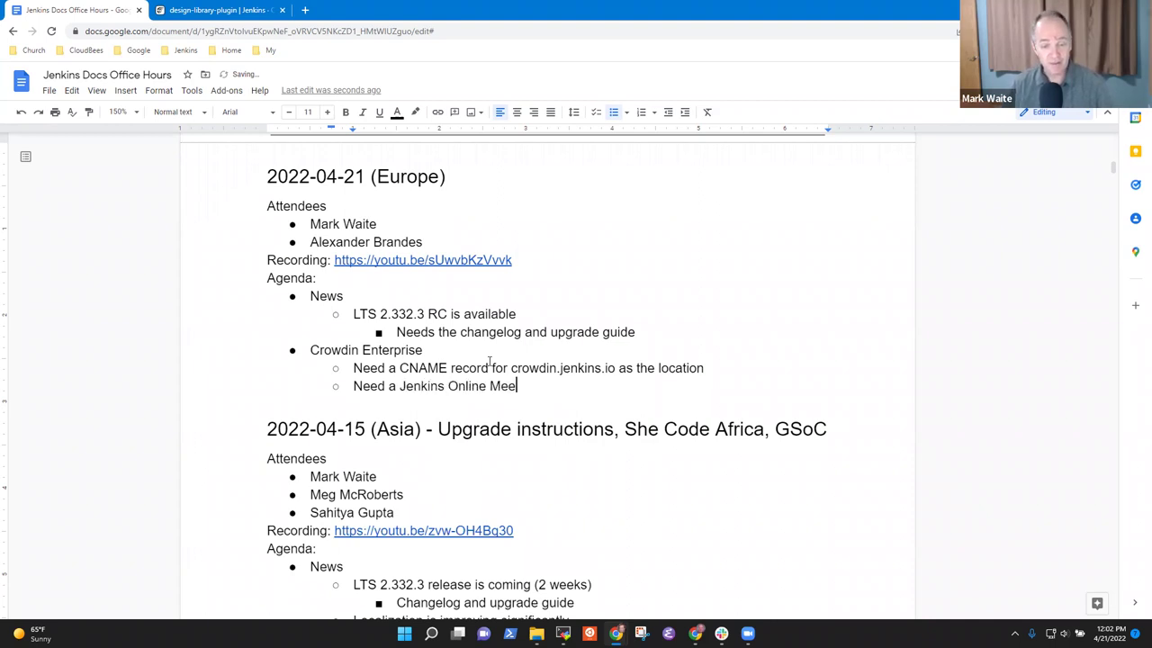
type("tup to show people how to use it")
- Add a third Crowdin Enterprise sub-bullet reading "Can also blog and document on jenkins.io"
key("Return")
type("Can also")
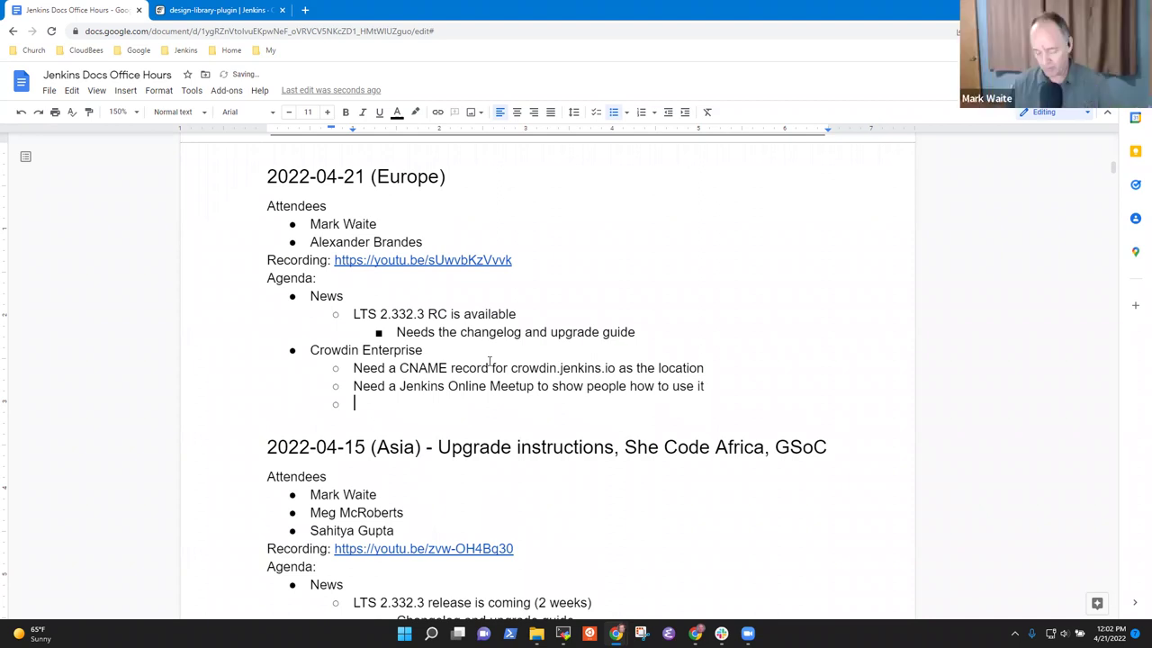
key("BackSpace")
type("o blog and document on ")
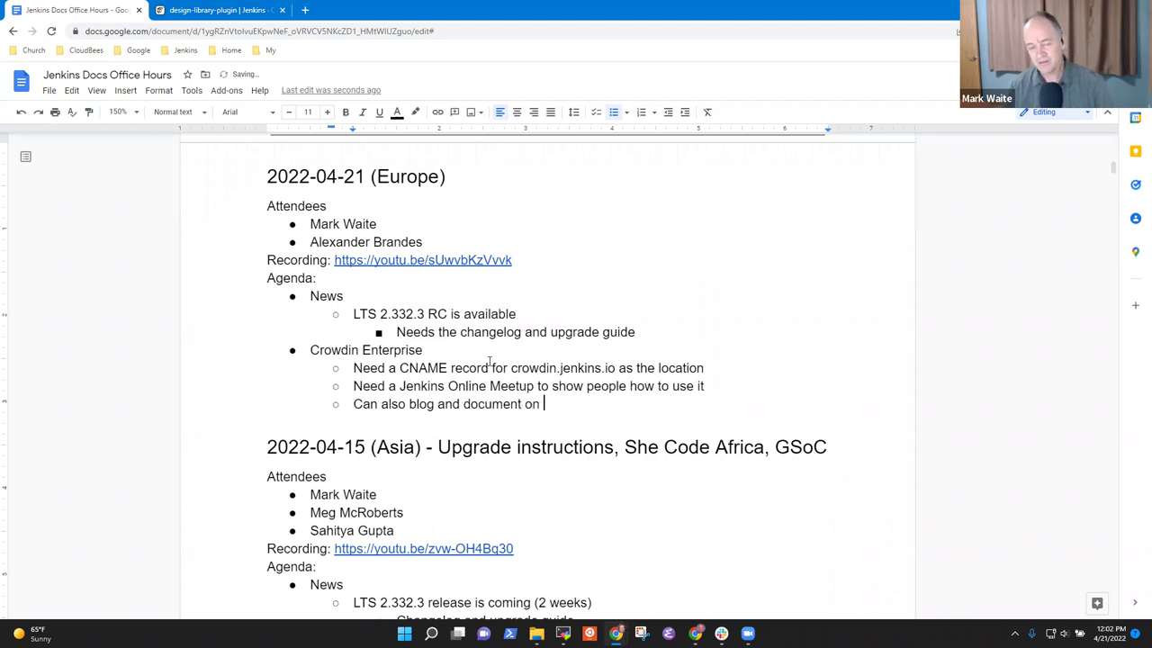
type("jenkins.io")
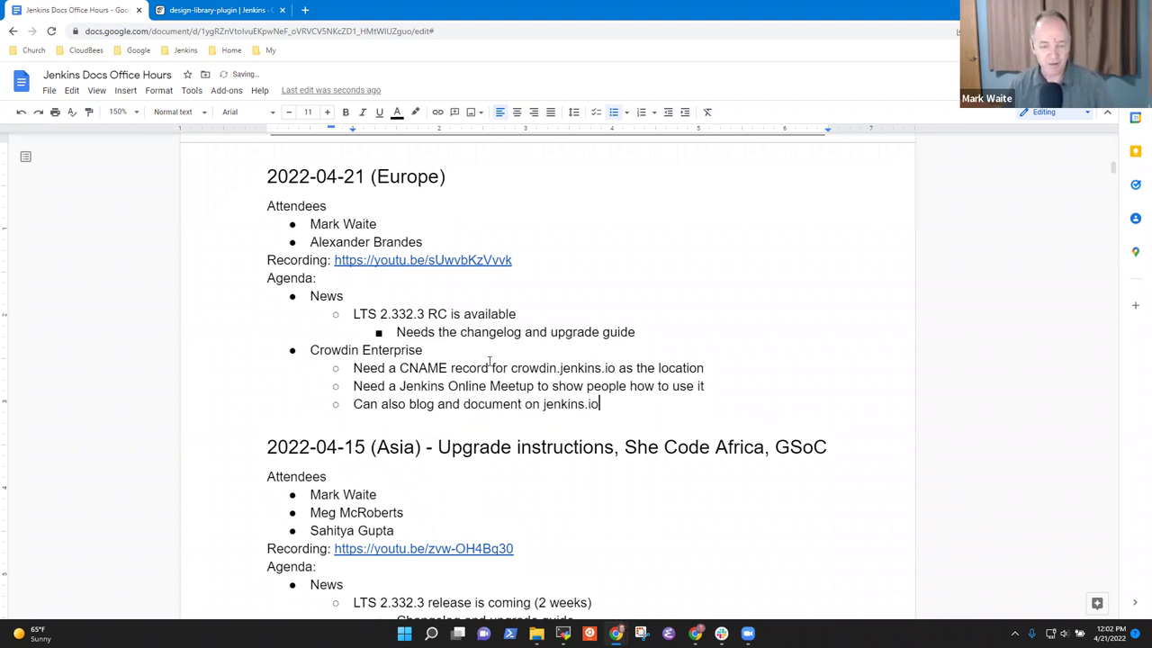
key("Up")
key("Home")
key("shift+End")
key("Left")
key("Up")
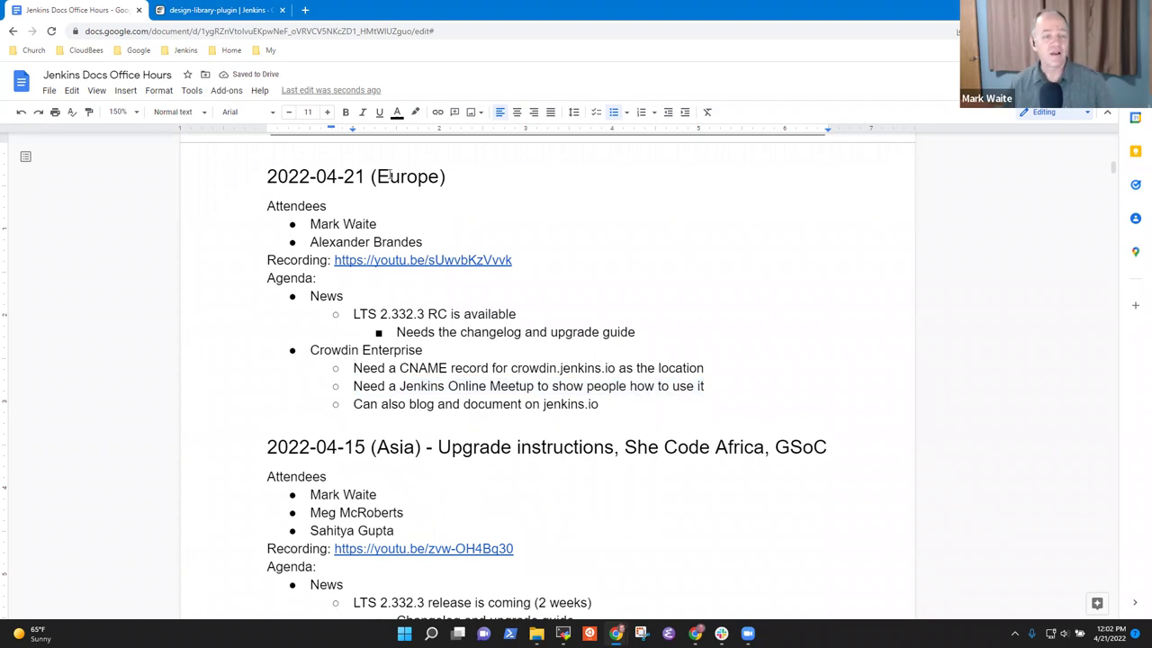
- Switch to Crowdin and review the Jenkins workspace's open projects and the design-library-plugin's language list, ending on the workspace page
left_click(207, 12)
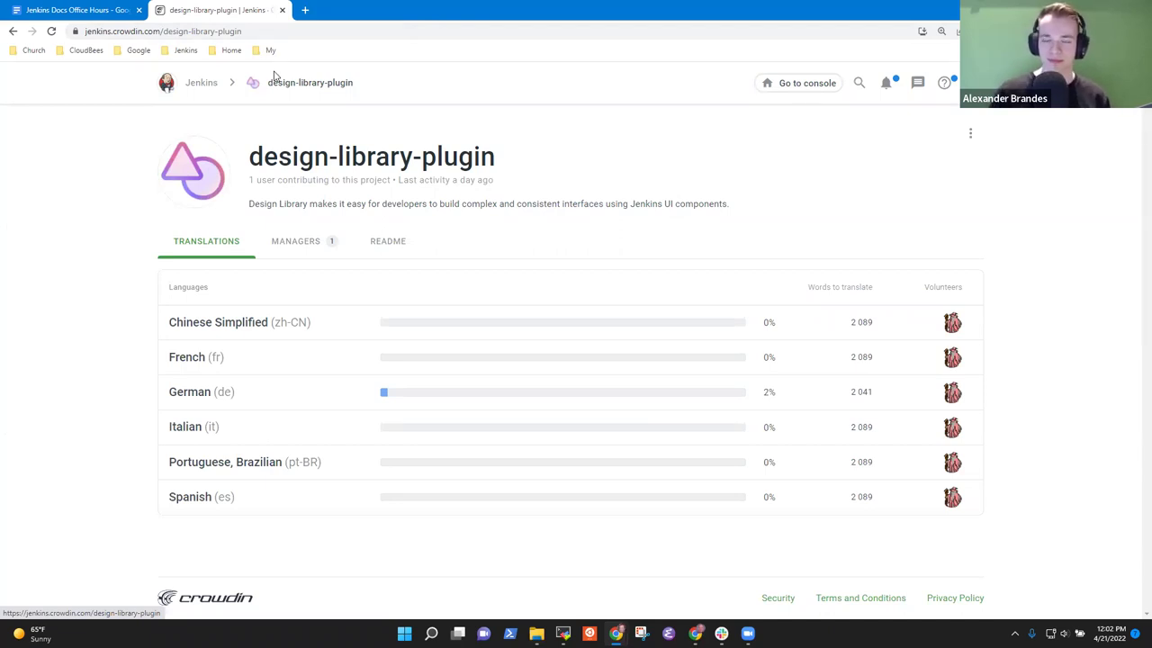
left_click(190, 81)
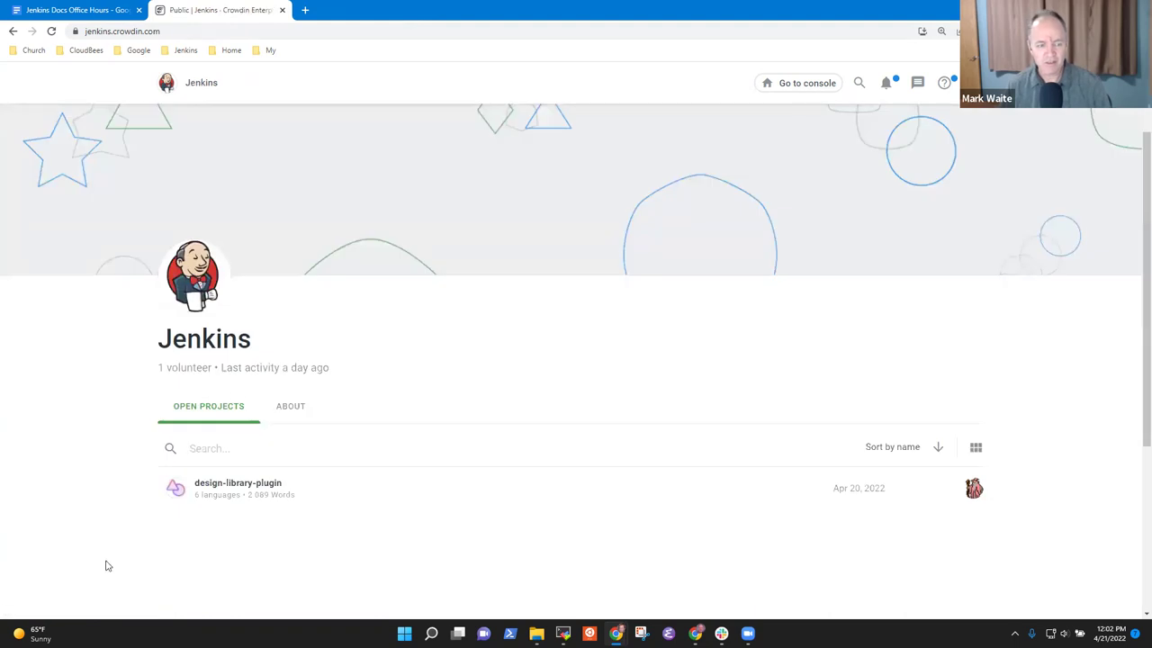
left_click(233, 487)
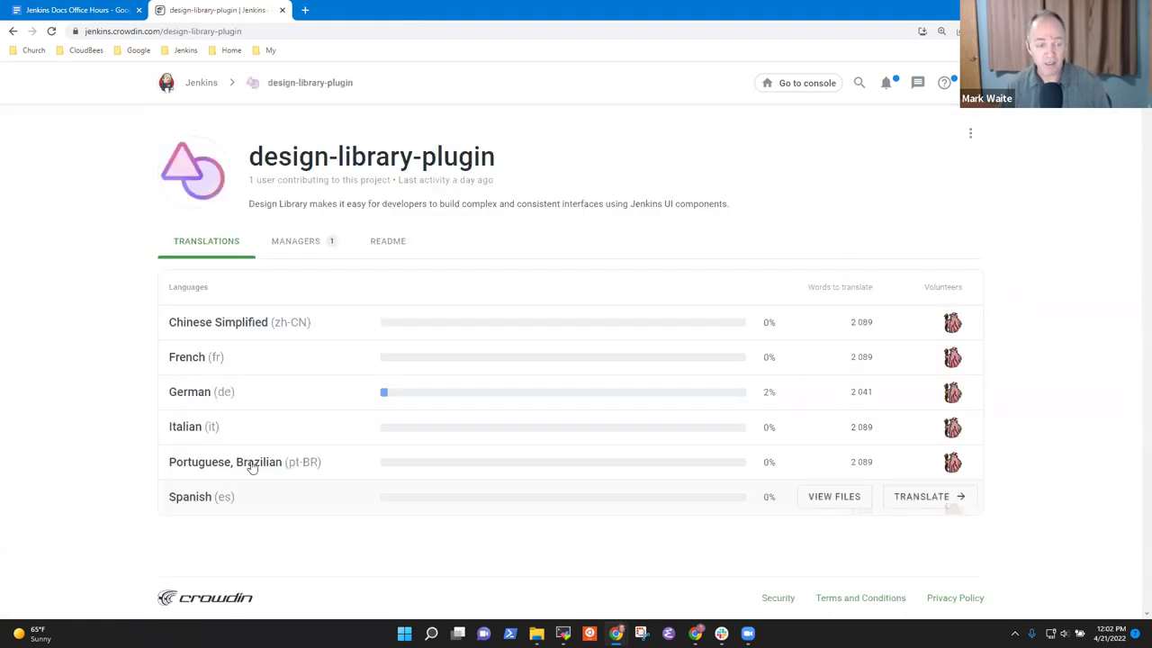
left_click(206, 83)
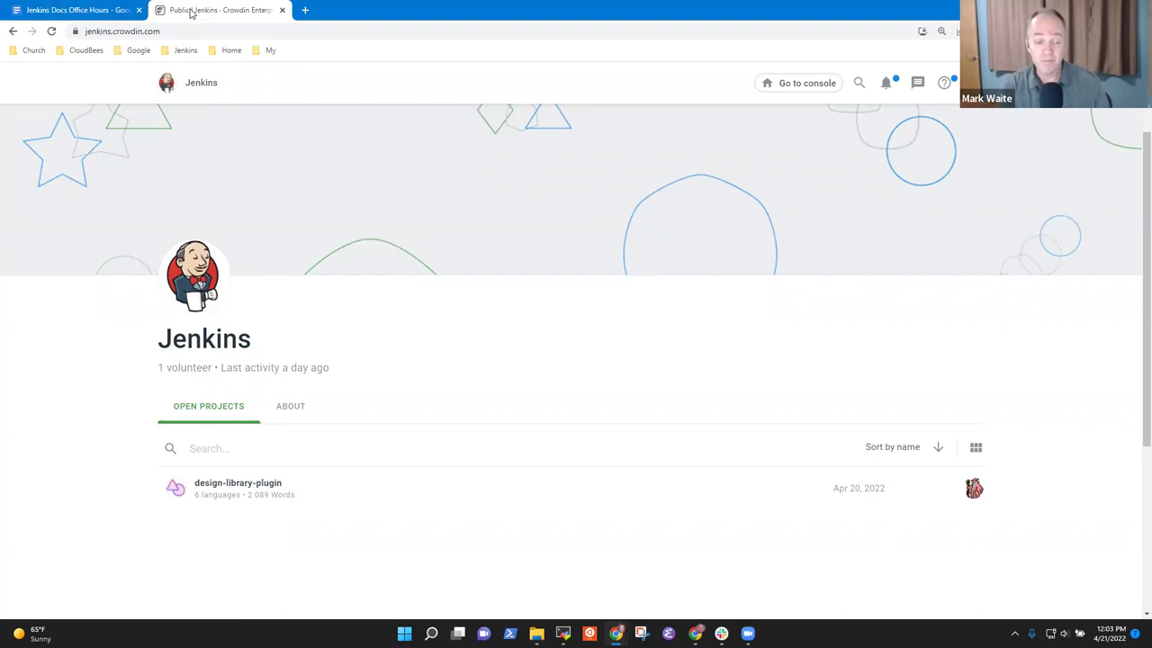
- Return to the Google Docs notes and start a new sub-bullet below "Can also blog and document on jenkins.io"
left_click(72, 9)
left_click(630, 401)
key("Return")
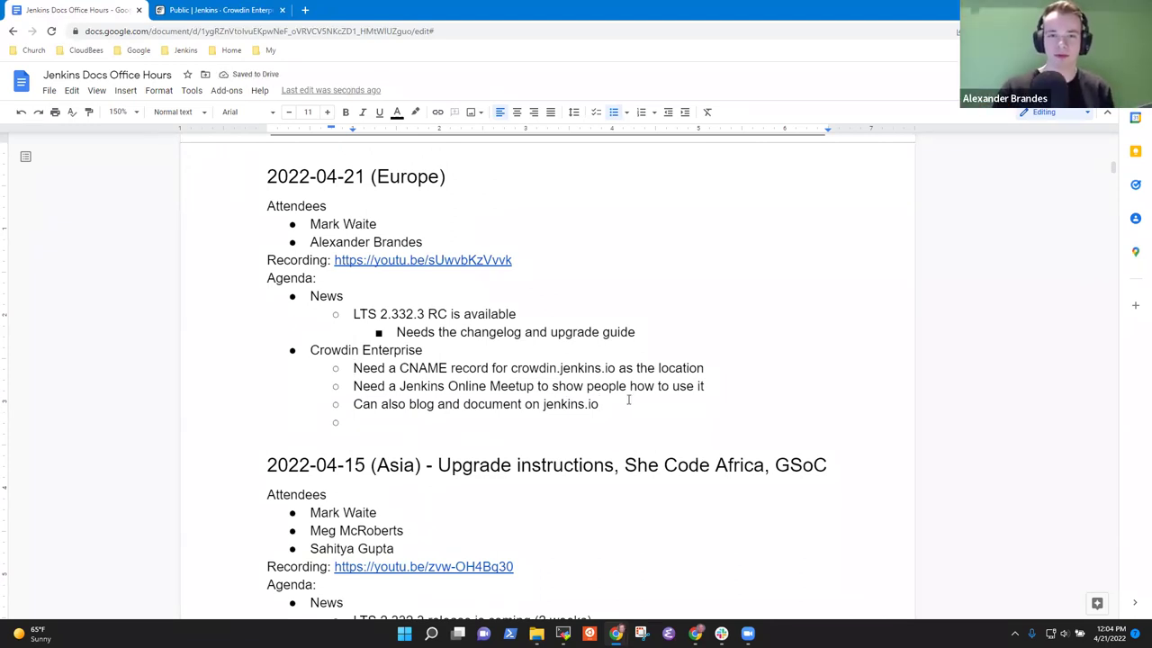
type("Steps to")
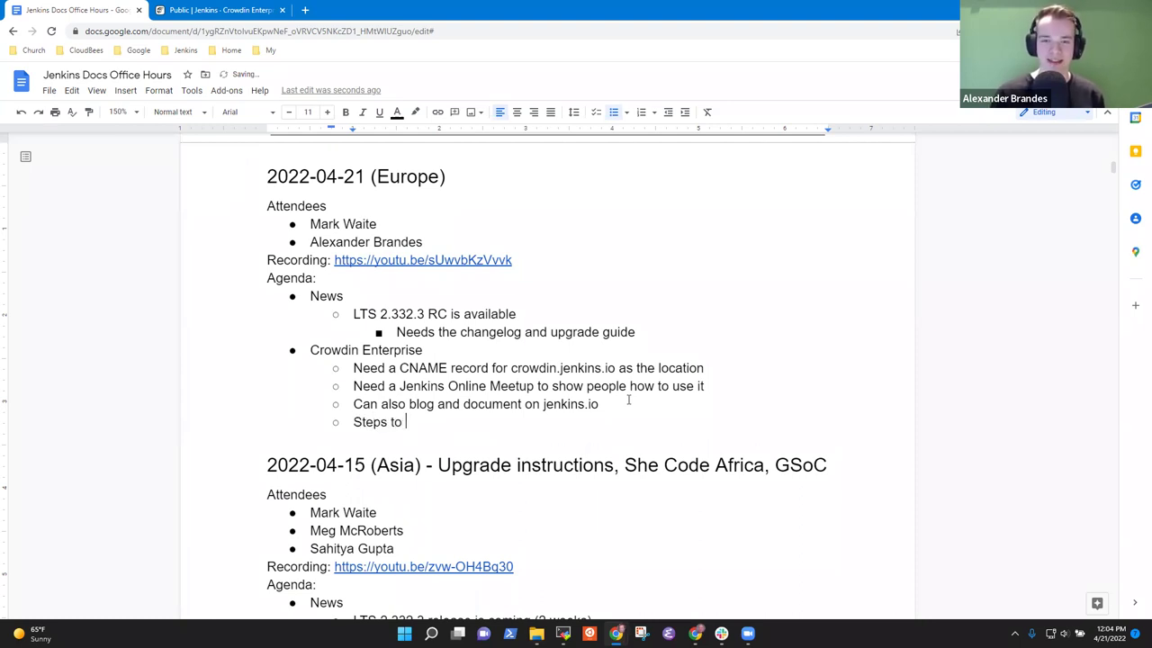
key("BackSpace")
key("BackSpace")
key("BackSpace")
key("BackSpace")
key("BackSpace")
key("BackSpace")
key("BackSpace")
key("BackSpace")
key("BackSpace")
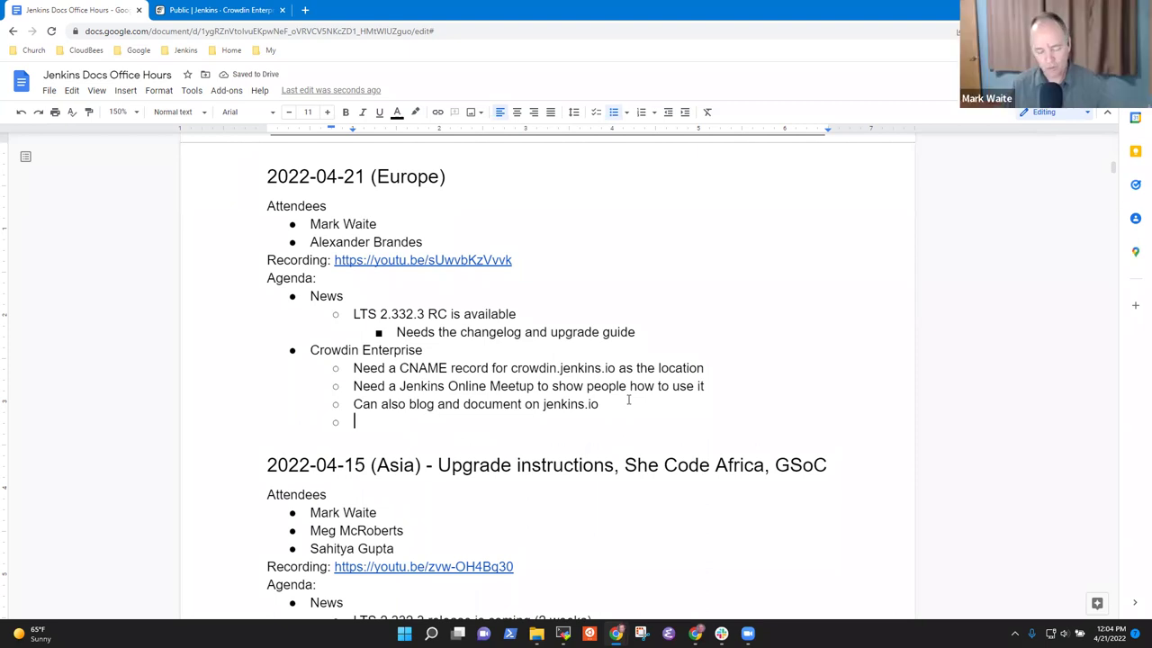
- Write "Add more plugins, including more complicated plugins" as the fourth Crowdin Enterprise sub-bullet, with another sub-bullet started below it
type("Add more plugins")
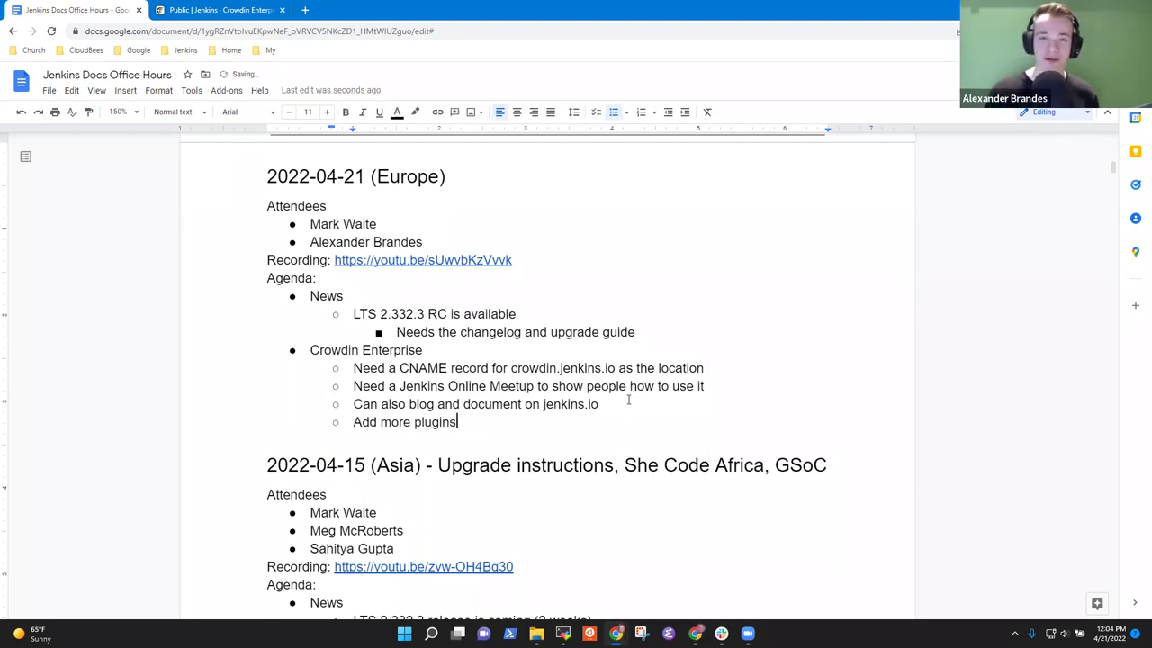
key("Return")
type("Add more")
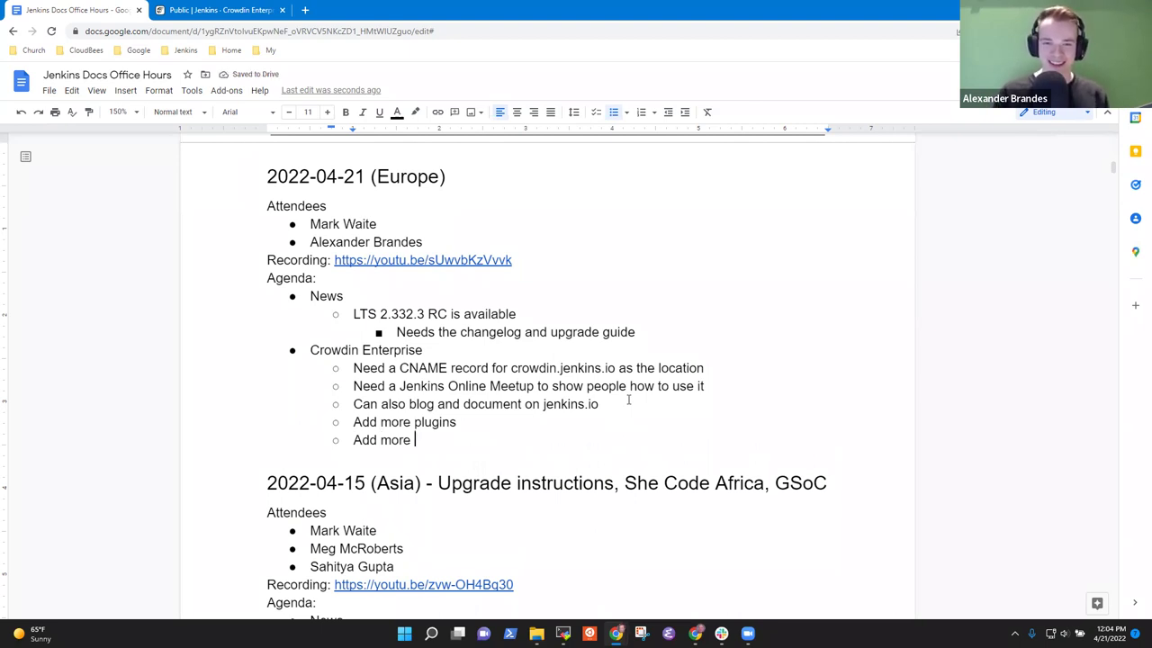
type("comp")
type(", including ")
type("more complicated p,")
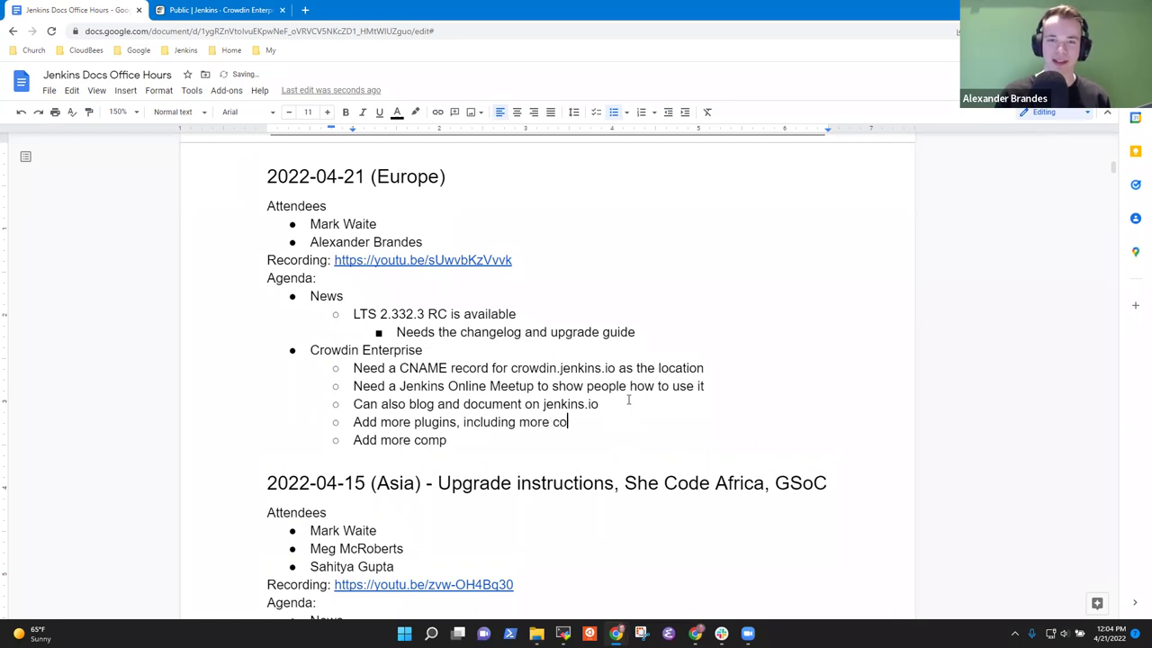
key("BackSpace")
type("lugins")
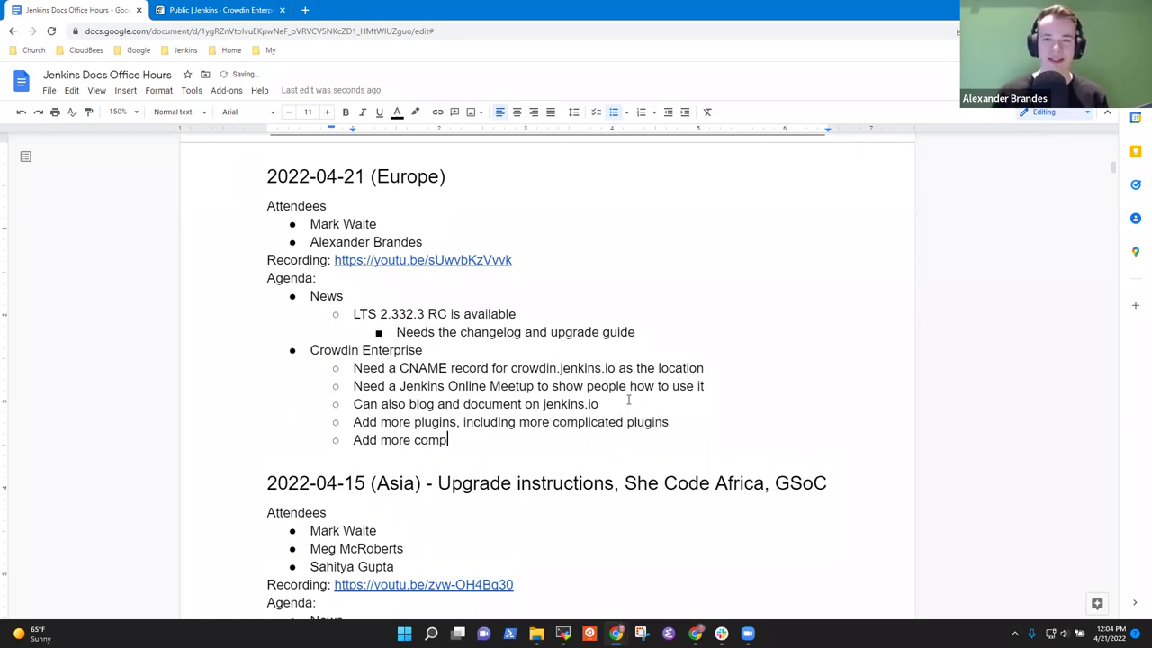
- Clear the unfinished text "Add more comp" from the last Crowdin Enterprise sub-bullet, leaving the bullet empty
key("ctrl+BackSpace")
key("ctrl+BackSpace")
key("ctrl+BackSpace")
key("Up")
key("shift+End")
key("BackSpace")
key("Up")
key("Up")
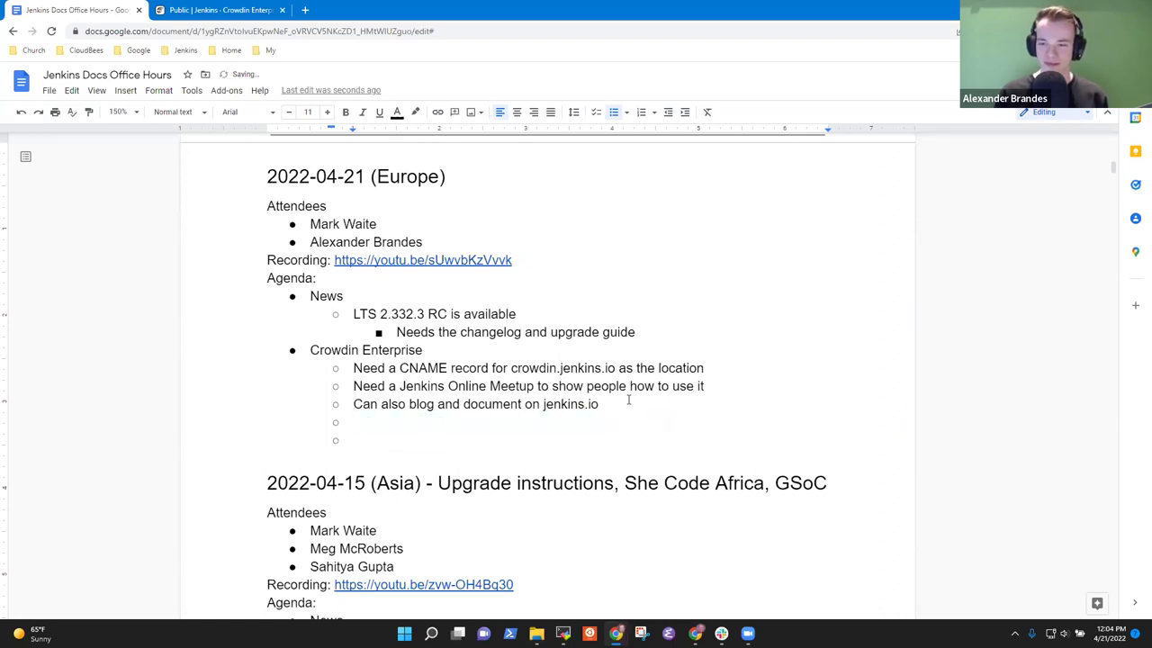
key("Down")
key("Down")
key("Down")
key("Up")
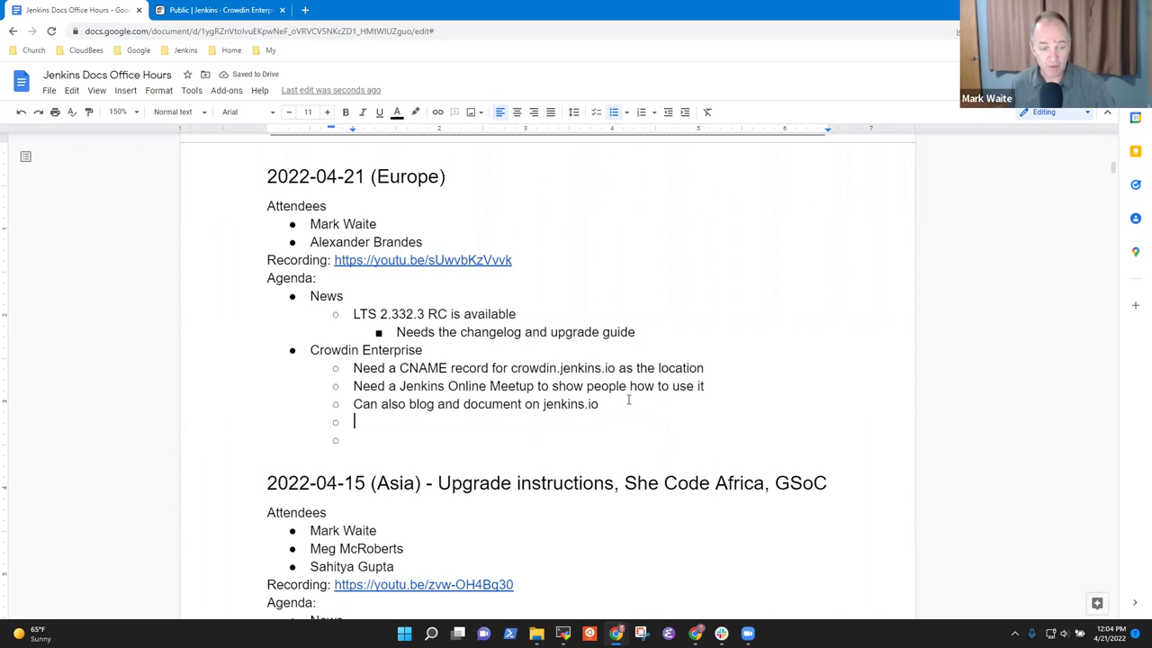
key("ctrl+z")
- Fill the empty sub-bullet with "After the meetup, consider adding core" and nest "Needs more time, need to assure that we don't do harm" beneath it
key("Down")
type("After the meetup, consider adding core")
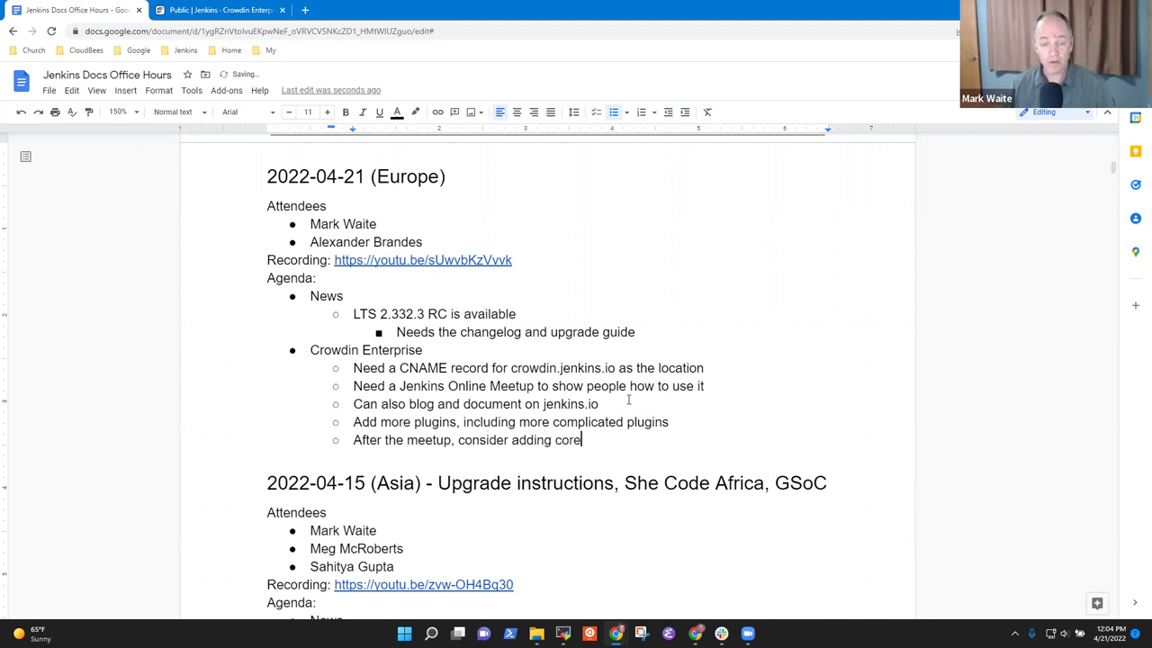
key("Return")
key("Tab")
type("Nee")
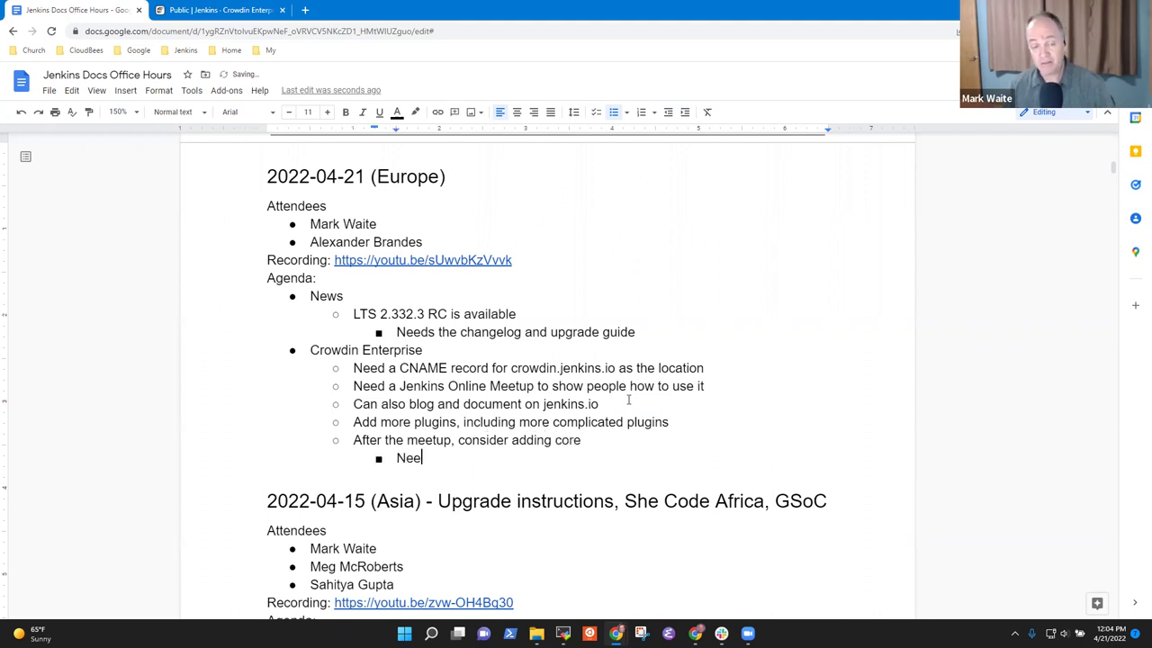
type("ds more time, nme")
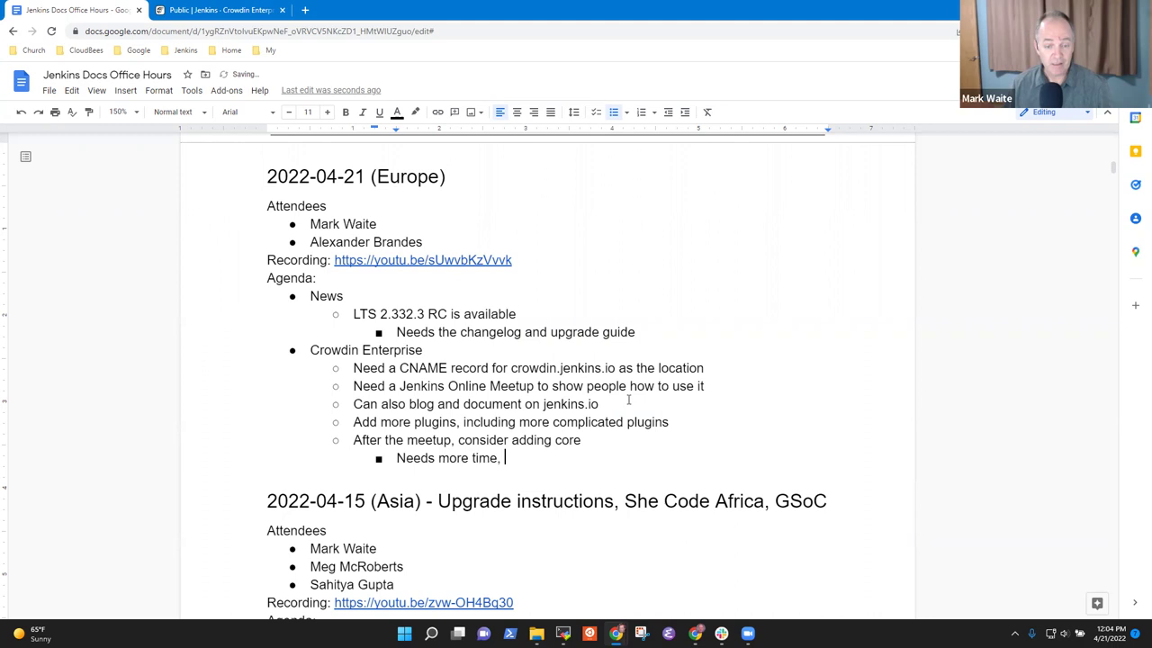
key("BackSpace")
key("BackSpace")
type("eeds")
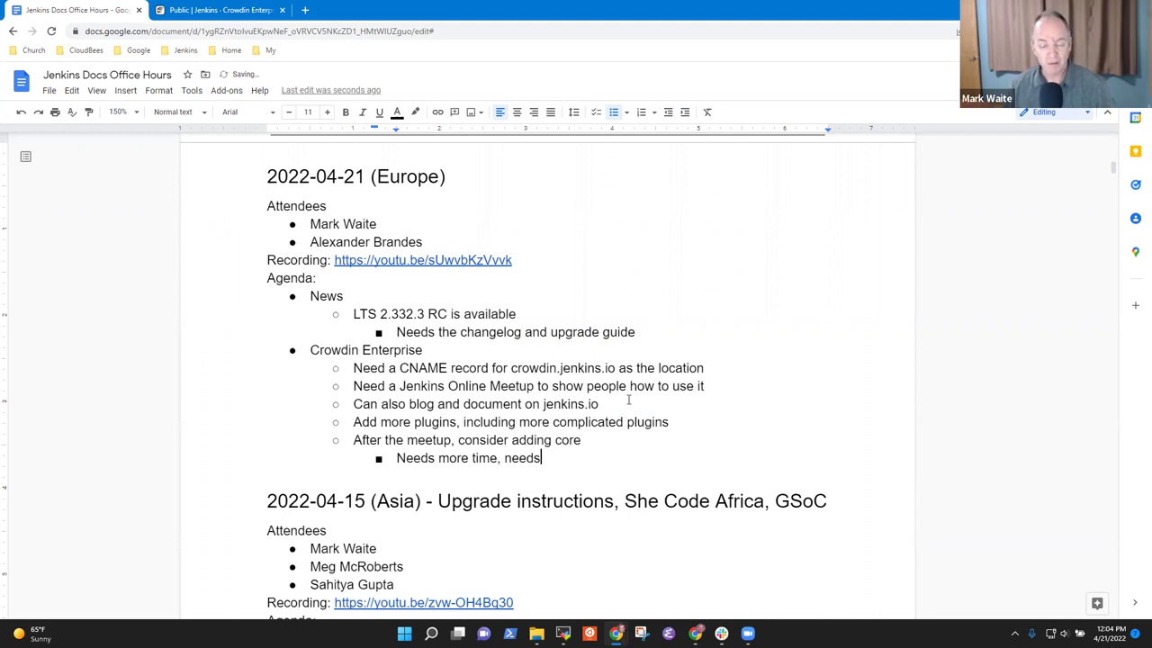
type(" to assure that we ")
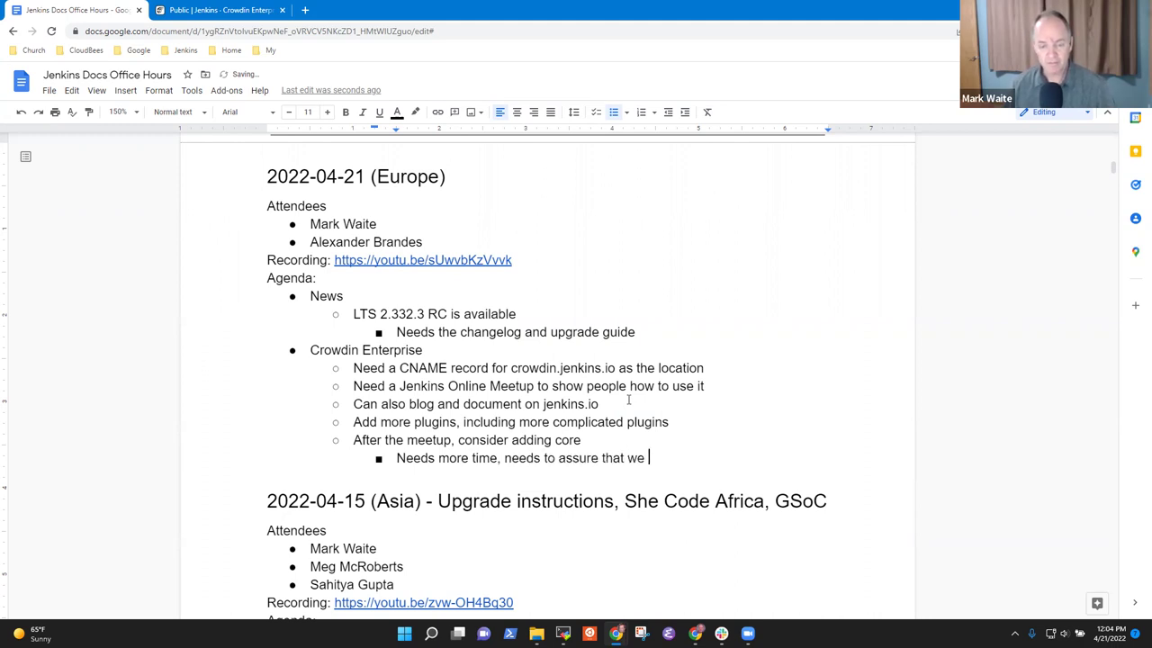
type("don't do harm")
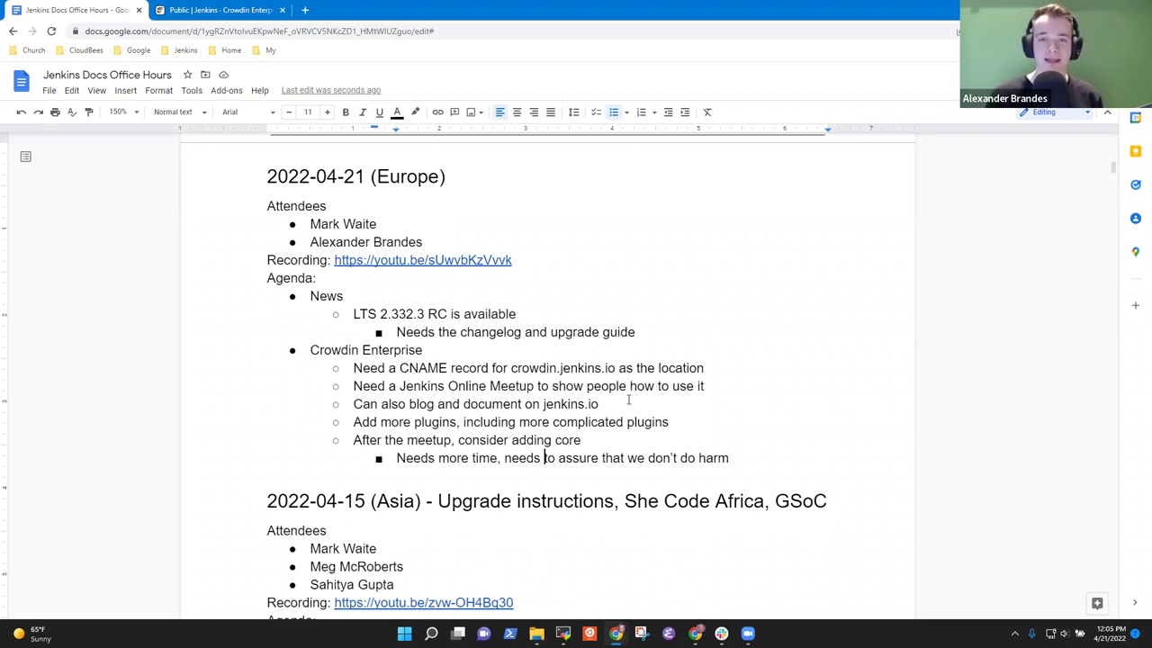
key("BackSpace")
key("End")
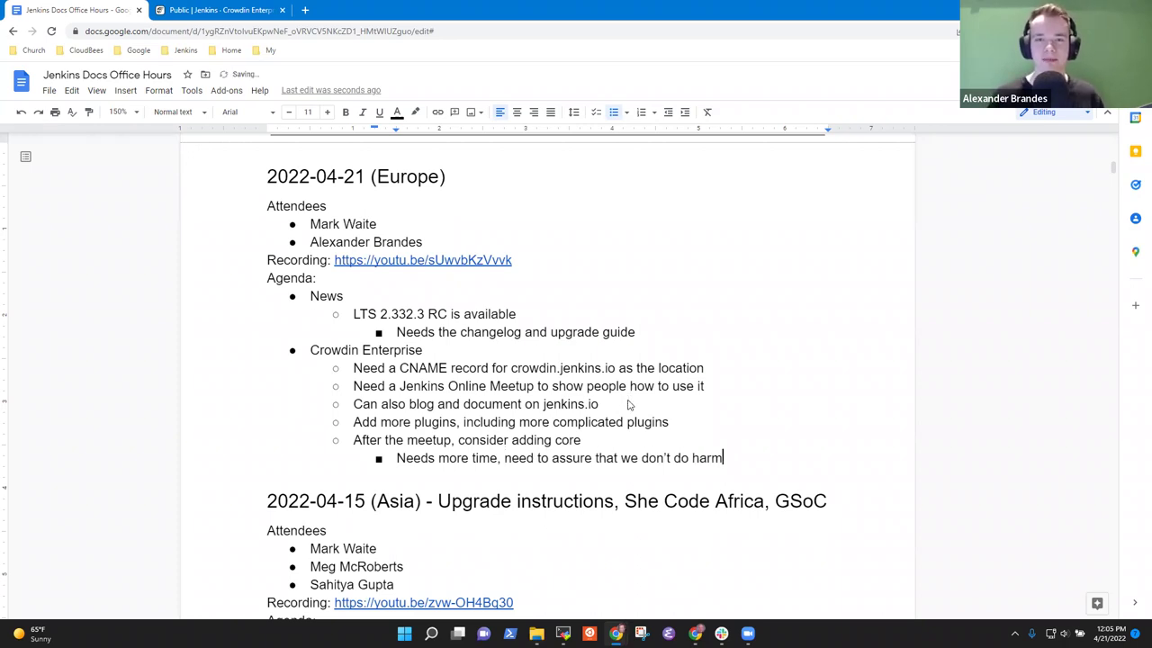
- Add a second nested bullet under the core item reading "Guide pull request submitters to submit through Crowdin"
key("Return")
type("Guoi")
key("BackSpace")
type("de")
key("BackSpace")
key("BackSpace")
key("BackSpace")
key("BackSpace")
key("BackSpace")
type("Guide pu")
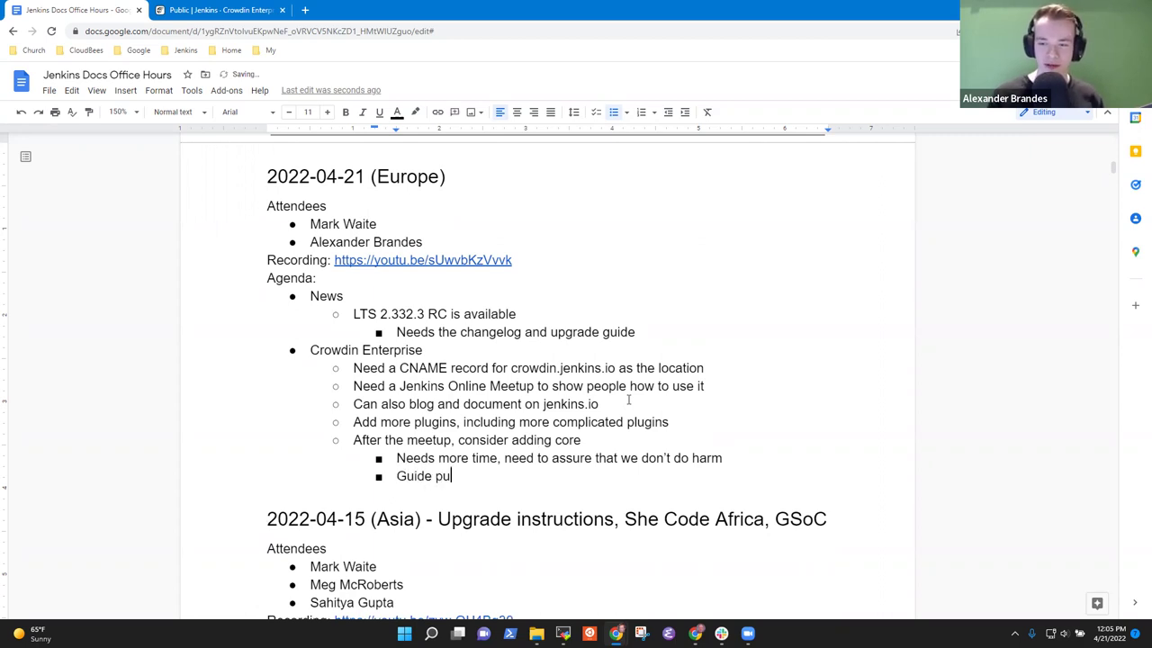
type("ll request submitters")
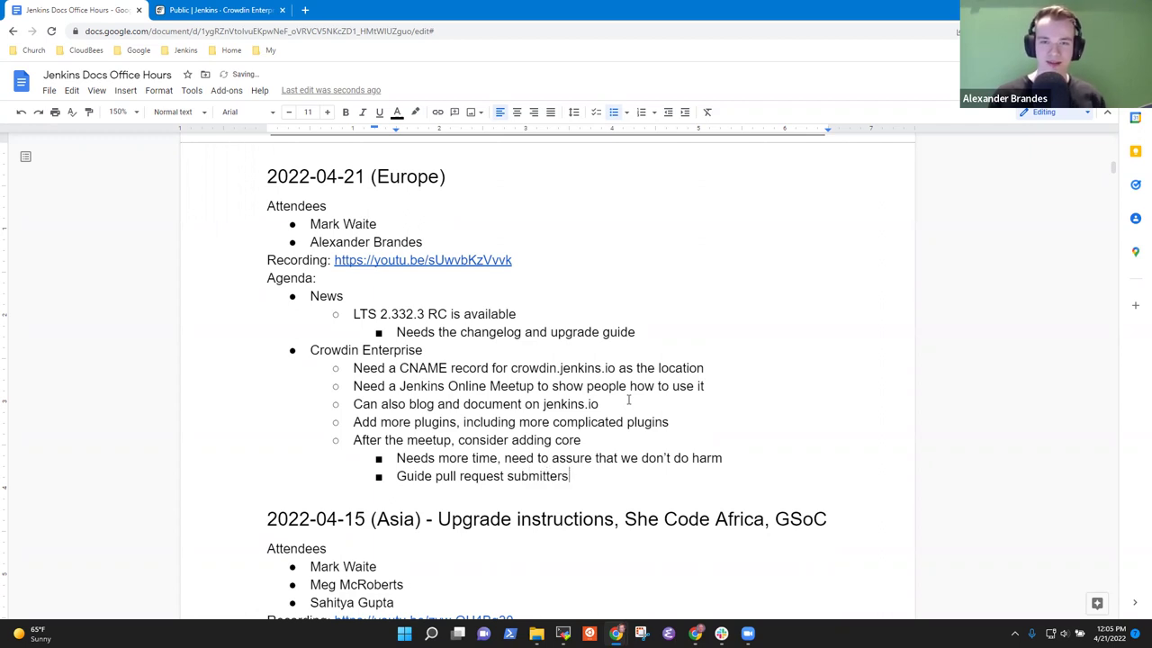
type(" to subm")
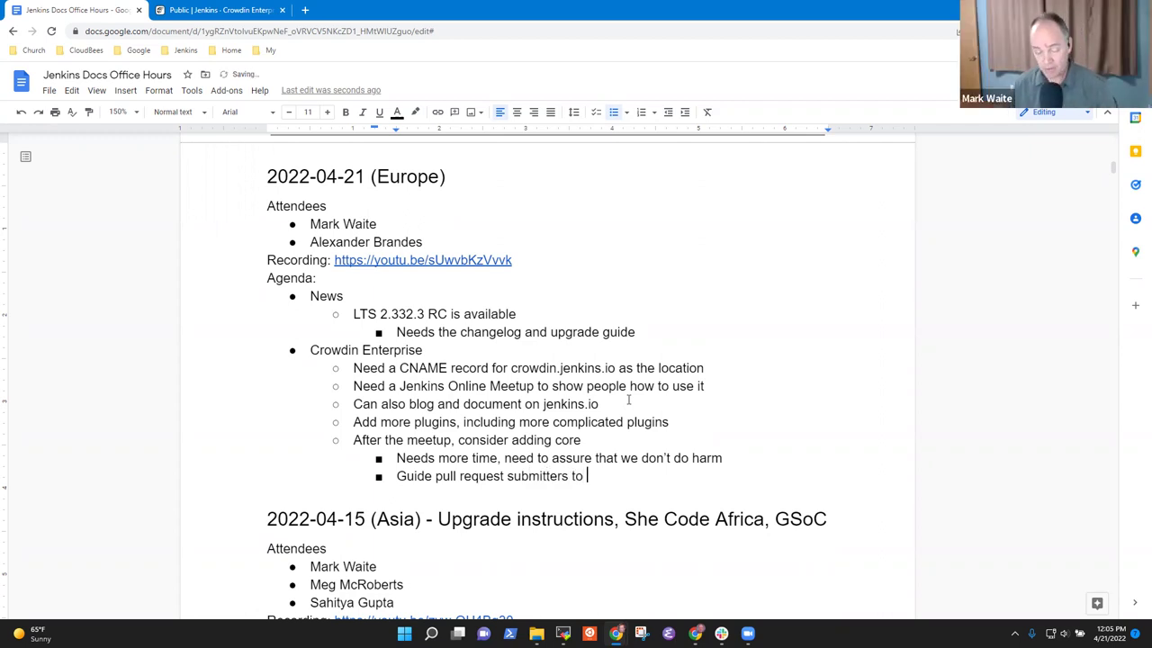
key("BackSpace")
type("mit thro")
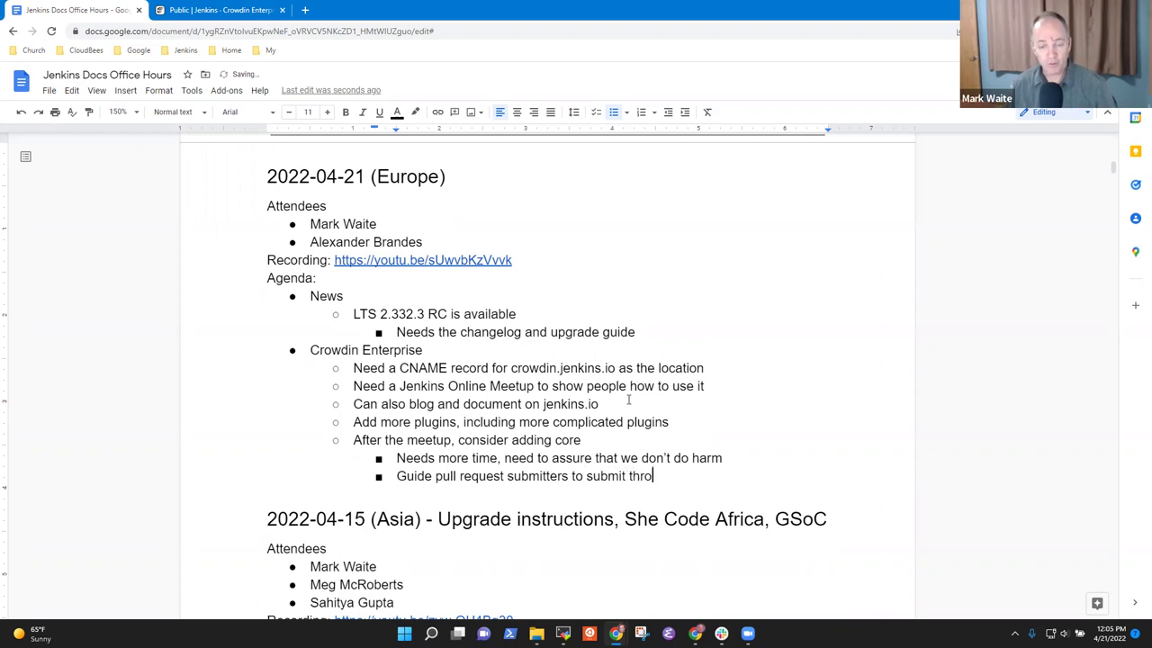
type("ugh Crowdin")
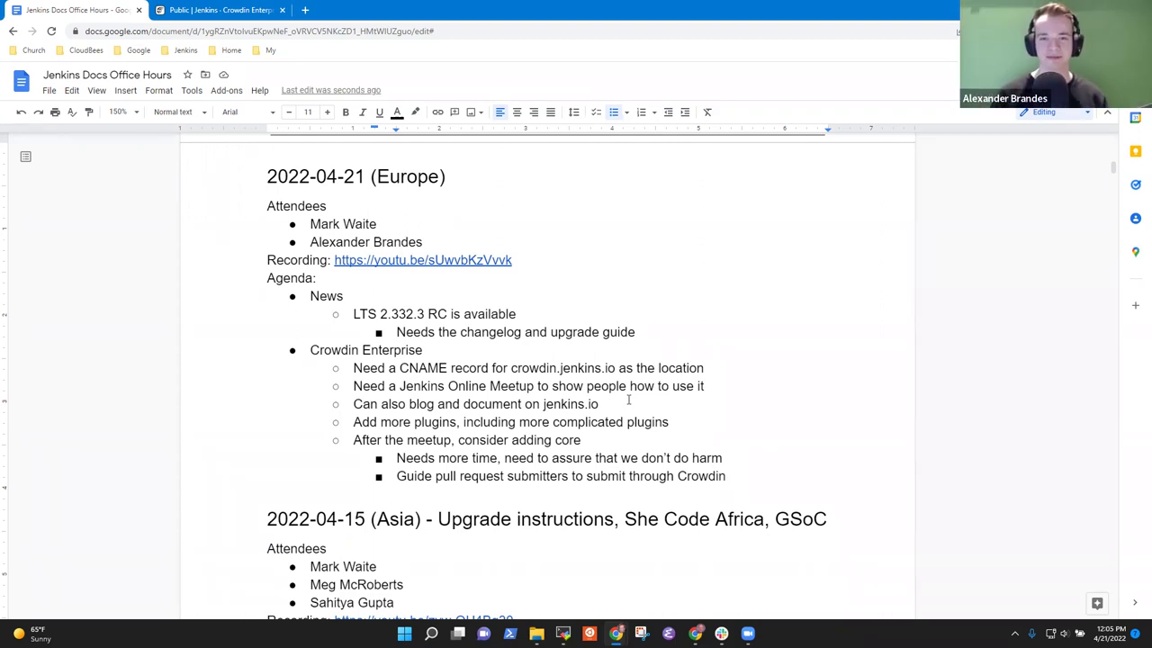
- Add a third nested bullet reading "Guide pull request reviewers to first review in Crowdin" and start a deeper-level bullet beneath it
key("Return")
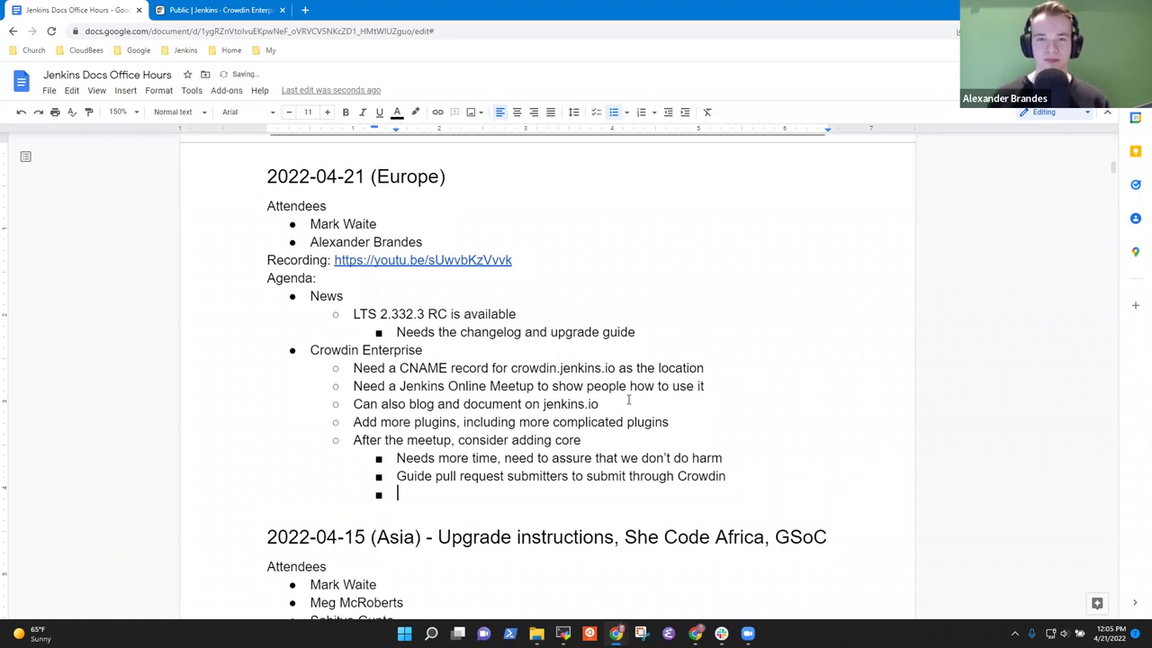
type("Guide re")
key("BackSpace")
key("BackSpace")
type("pe")
key("BackSpace")
key("BackSpace")
type("po")
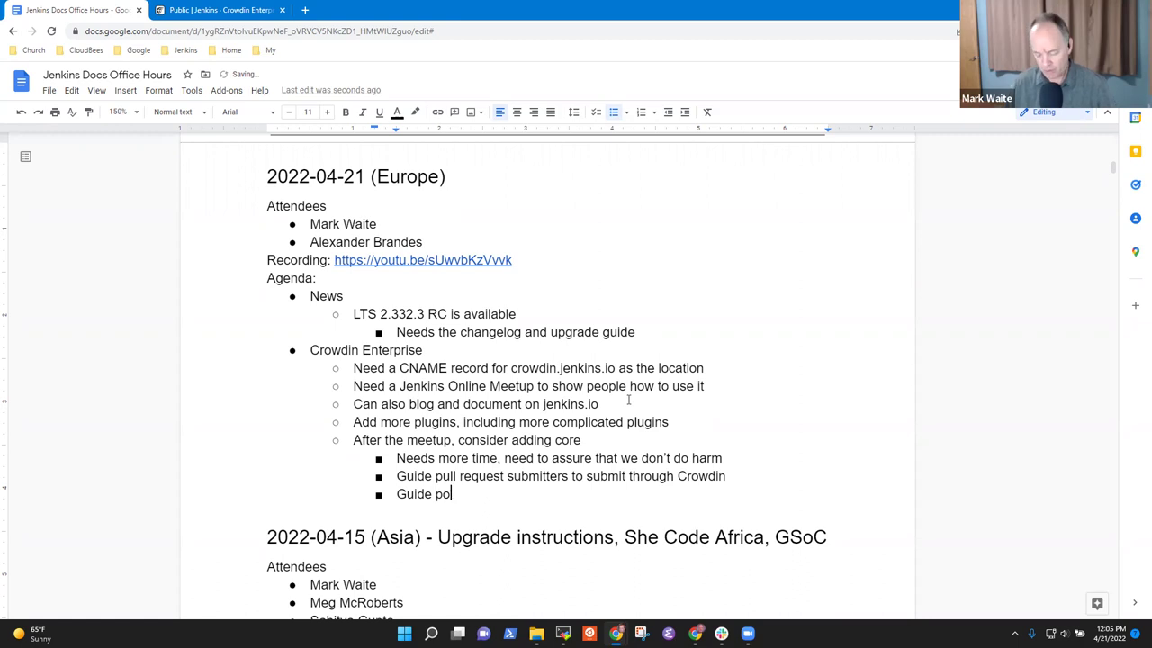
key("BackSpace")
type("ull requ")
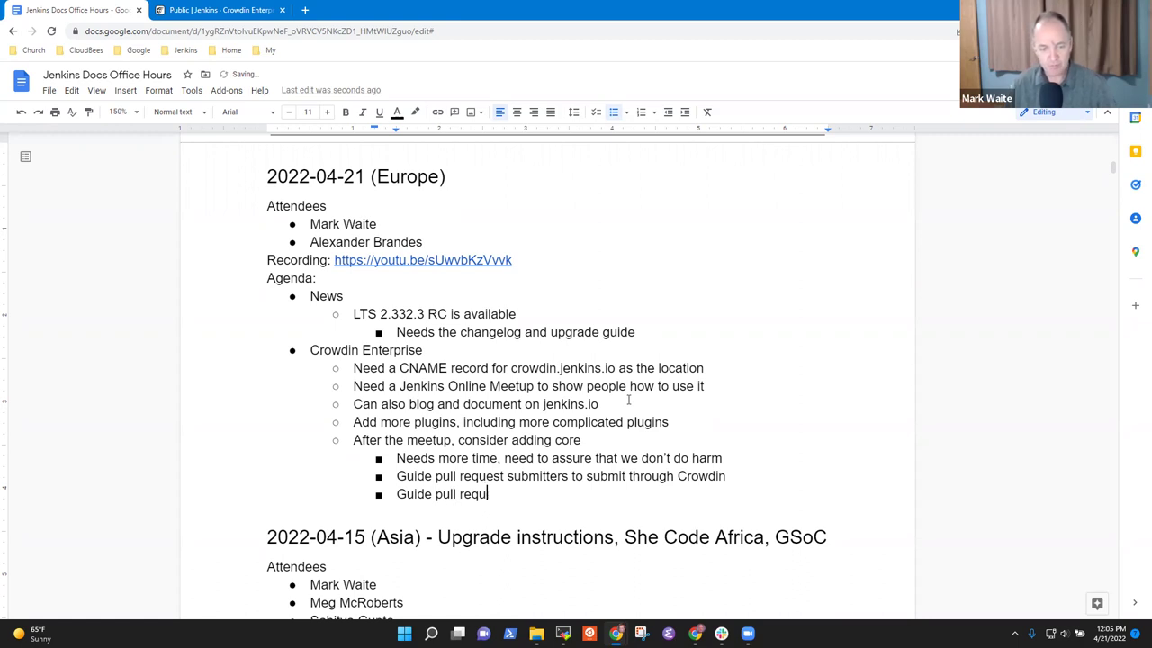
type("est rev")
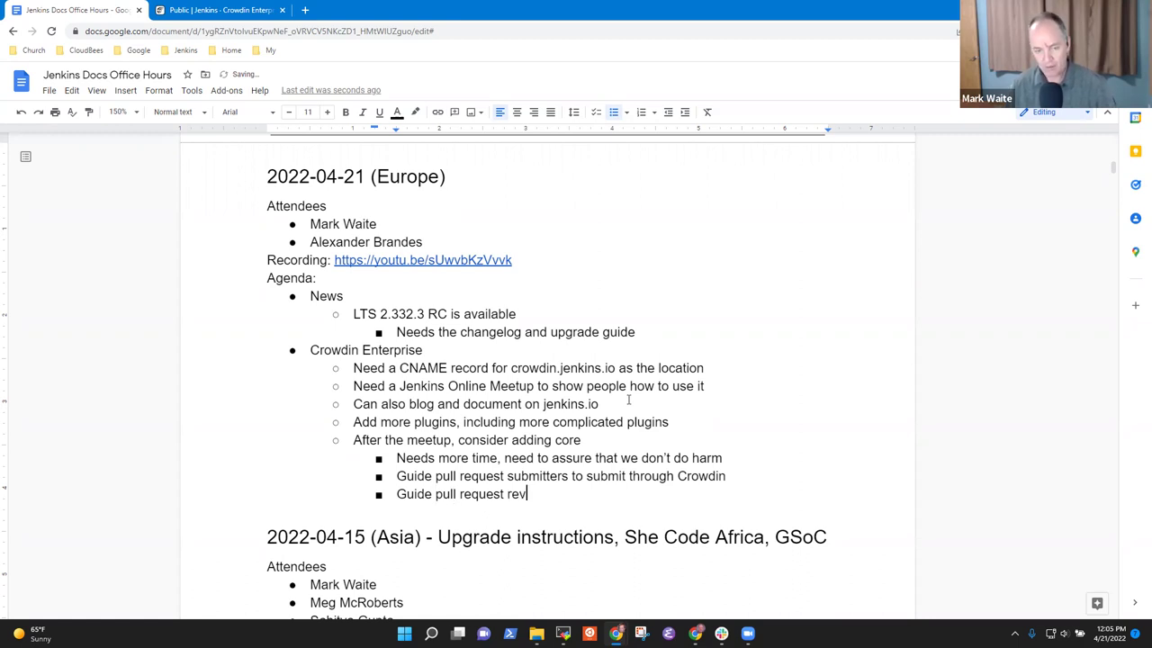
type("iewers to firs")
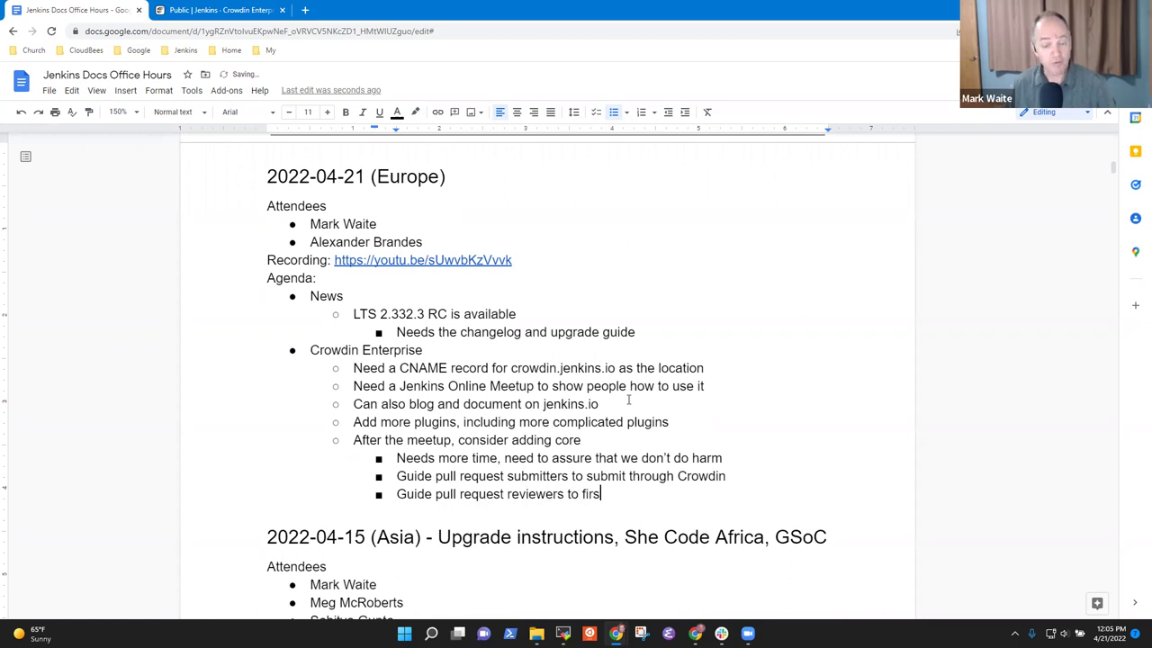
type("t review in Cer")
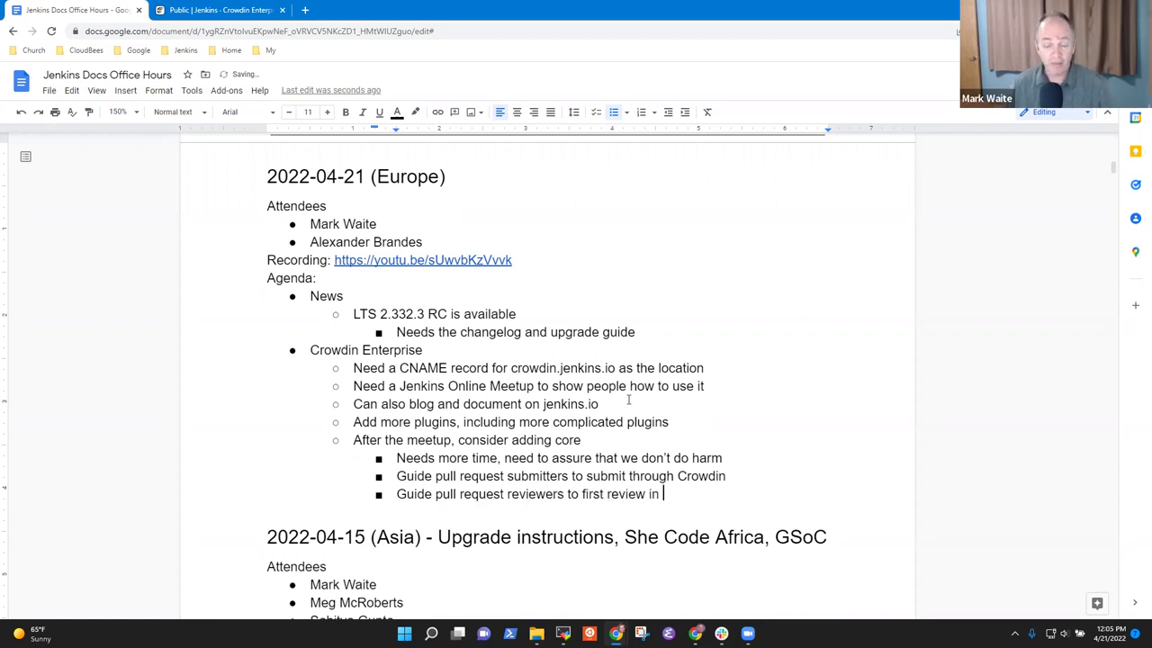
key("BackSpace")
key("BackSpace")
type("rowdin")
key("Return")
key("Tab")
type("Will pull ")
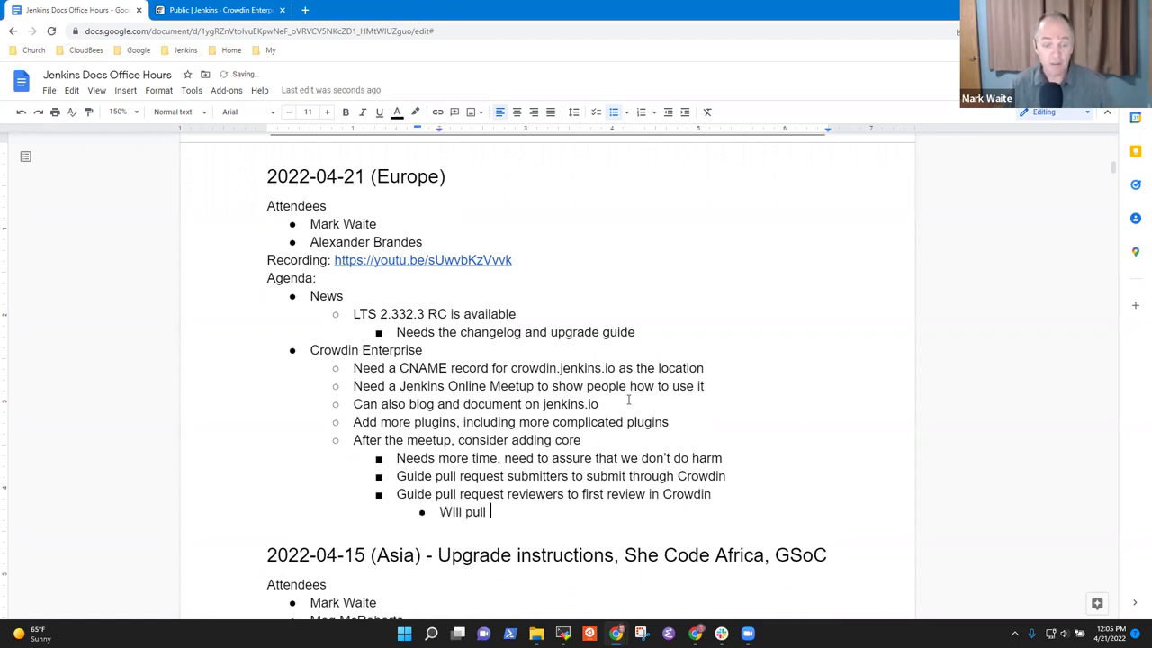
type("request")
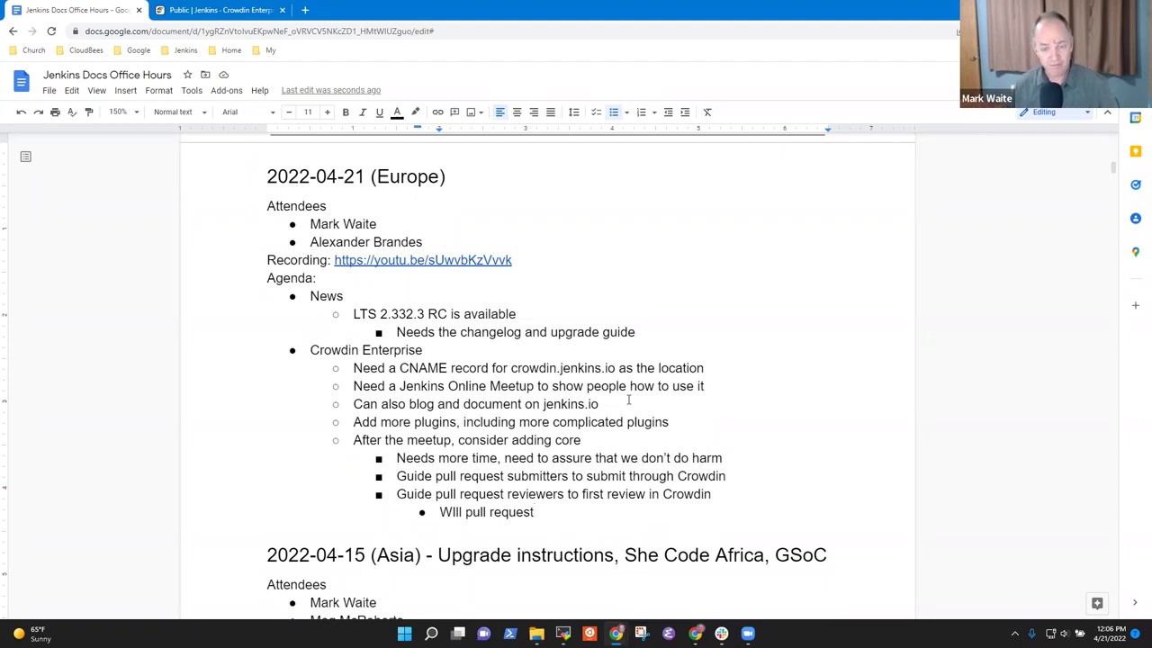
key("ctrl+BackSpace")
key("ctrl+BackSpace")
key("ctrl+BackSpace")
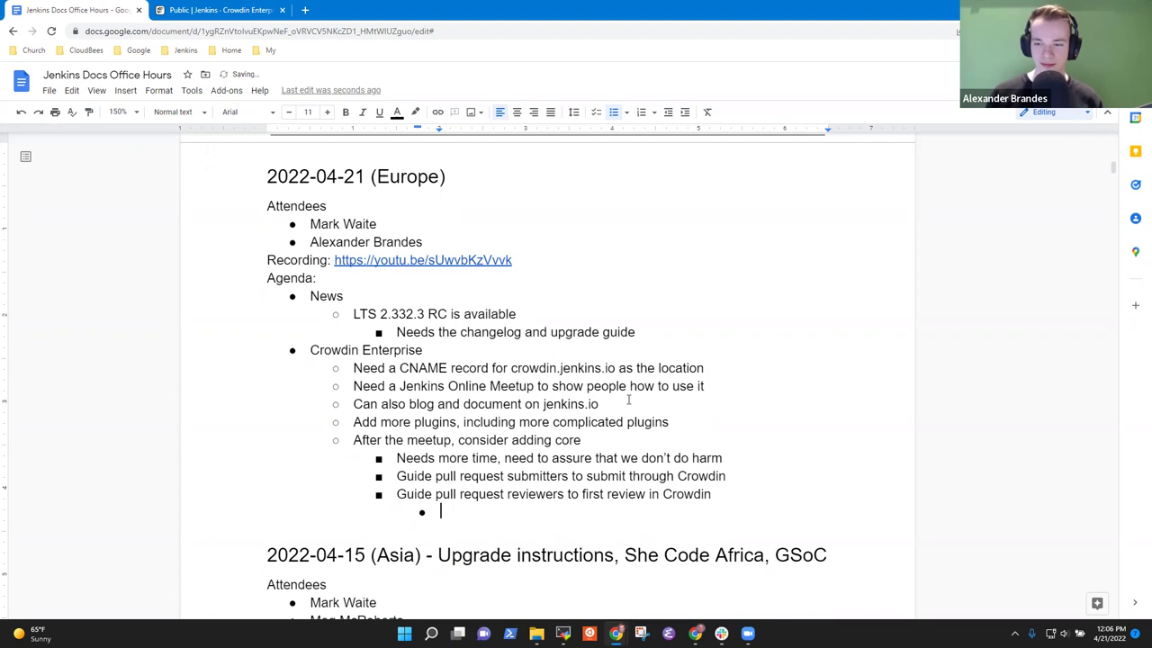
- Write "GitHub pull requests won't be submitted until the translation is approved in Crowdin" in the bullet beneath the reviewers item
type("GitHub pu")
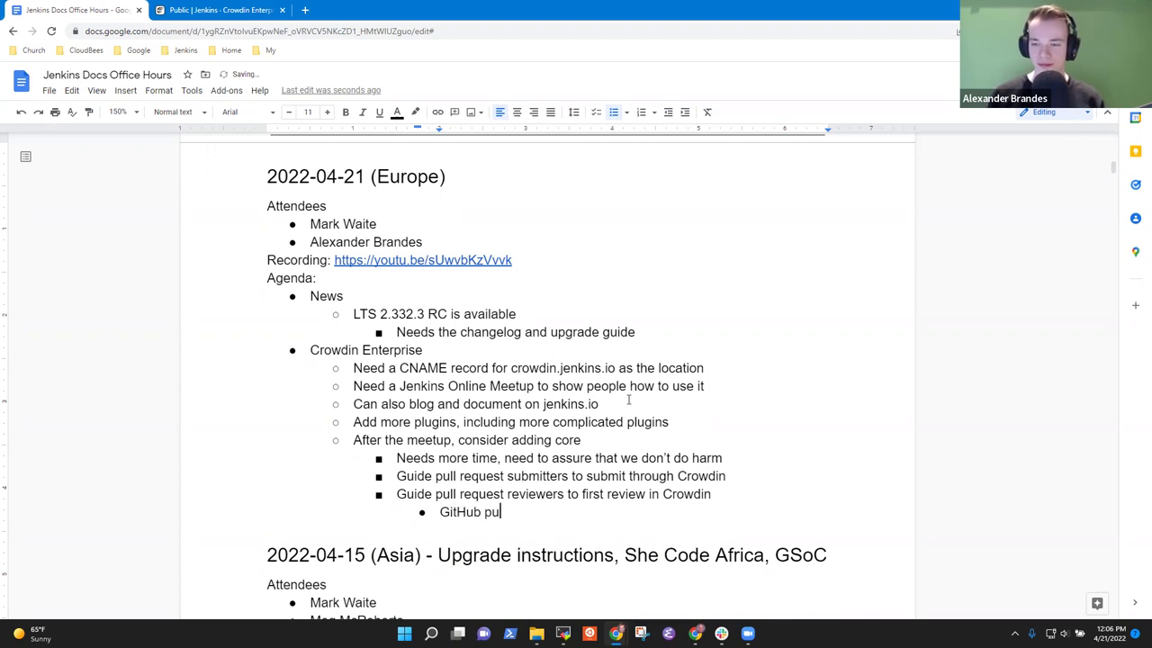
type("ll requests wh")
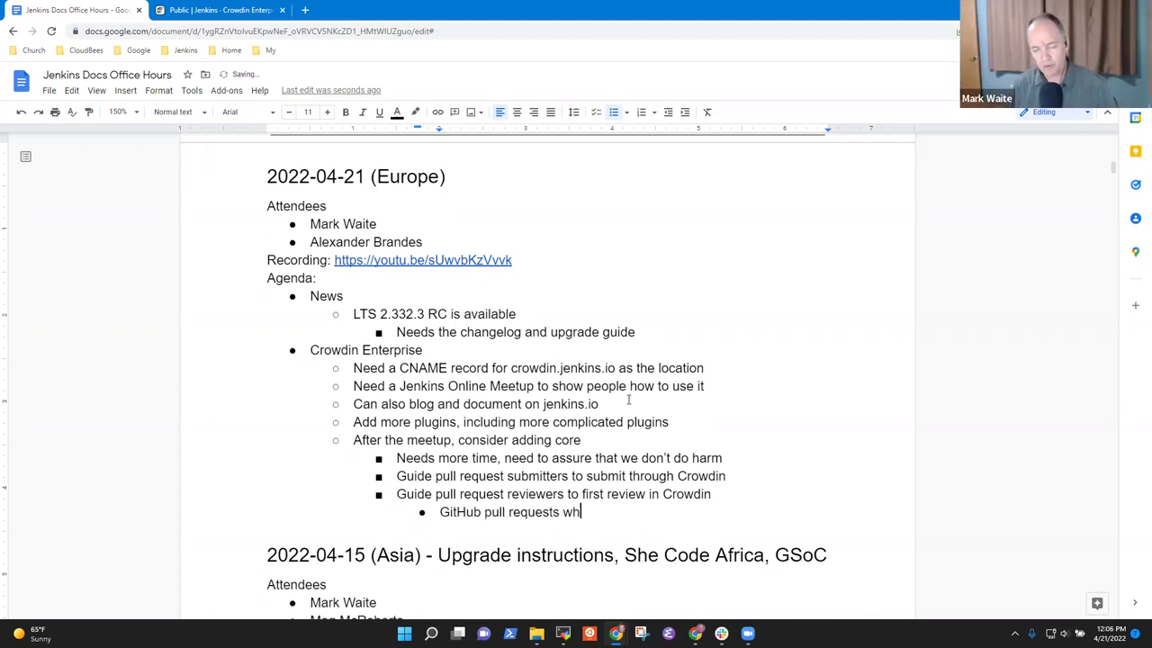
key("BackSpace")
type("on't be submitted")
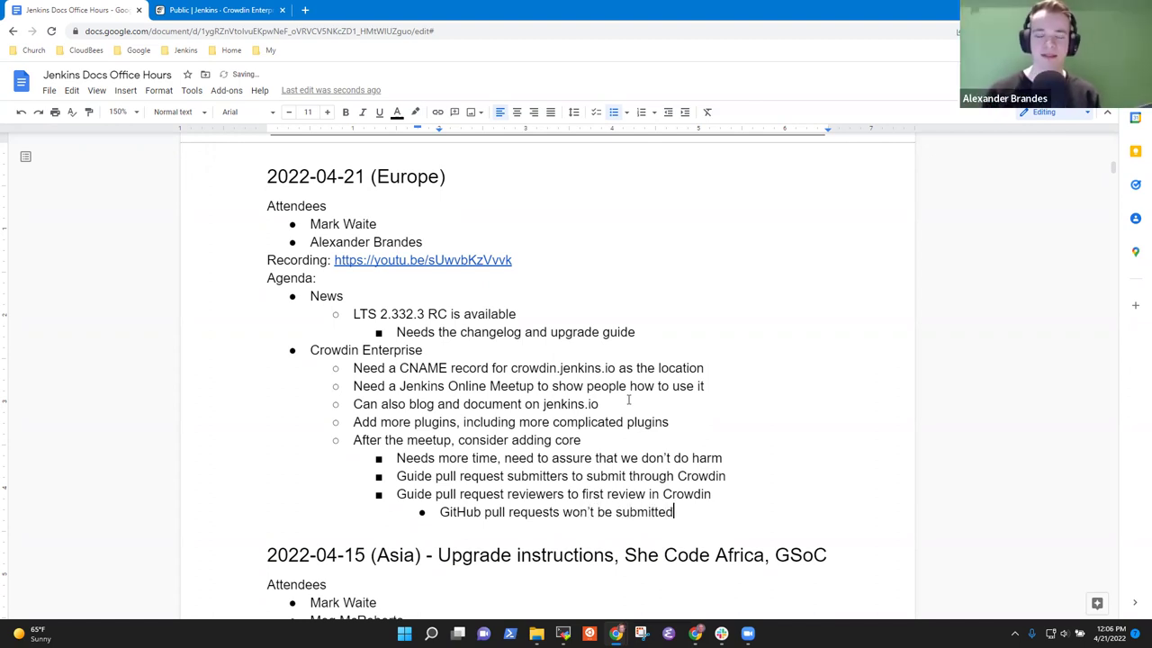
type(" until the translation is approved in Crowdin")
key("BackSpace")
key("BackSpace")
key("BackSpace")
key("BackSpace")
type("wdin")
- Add another bullet under the reviewers item reading "May want to use a label in core PR that notes the PR had already been reviewed in Crowdin"
key("Return")
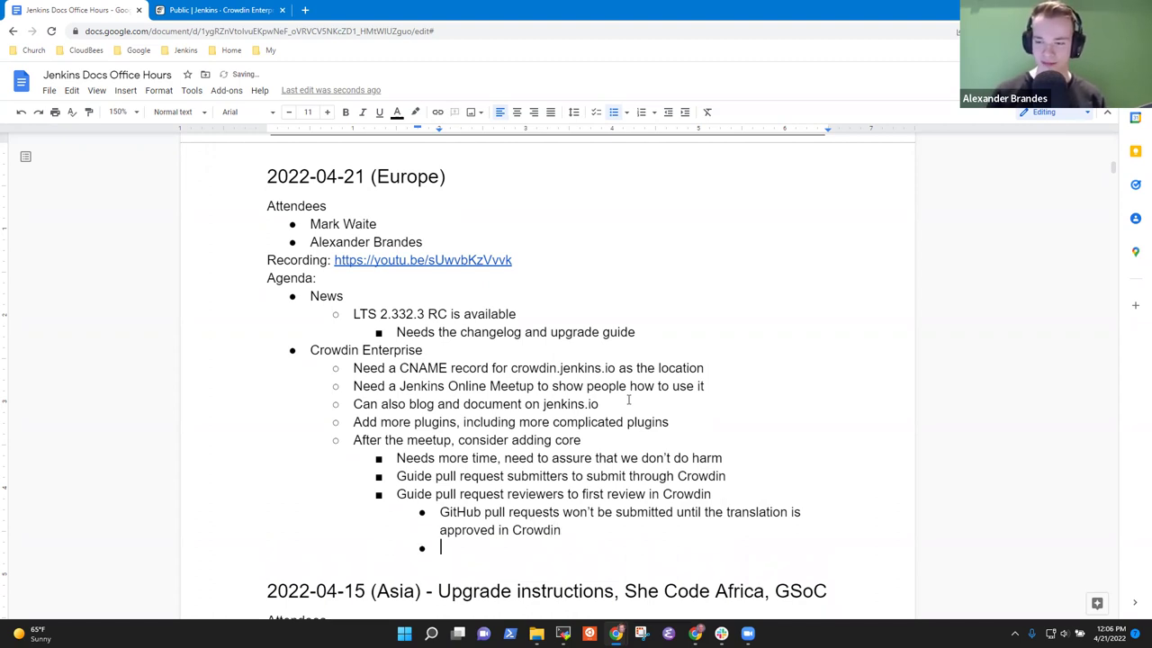
type("U")
key("BackSpace")
type("May want to use a ")
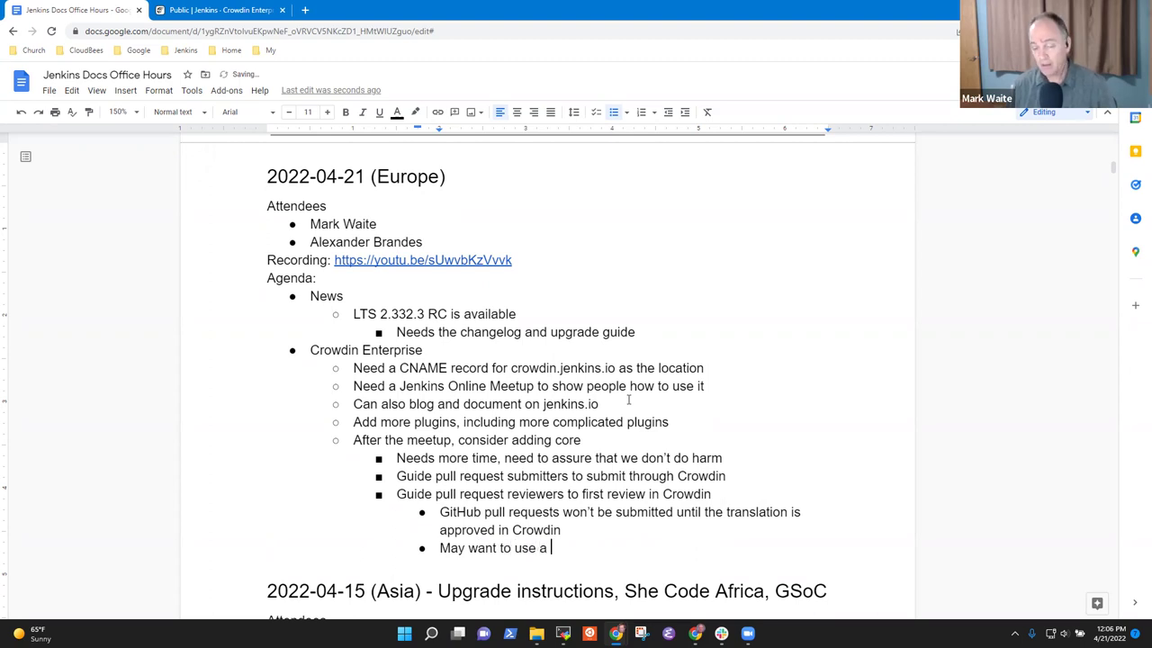
type("label in co")
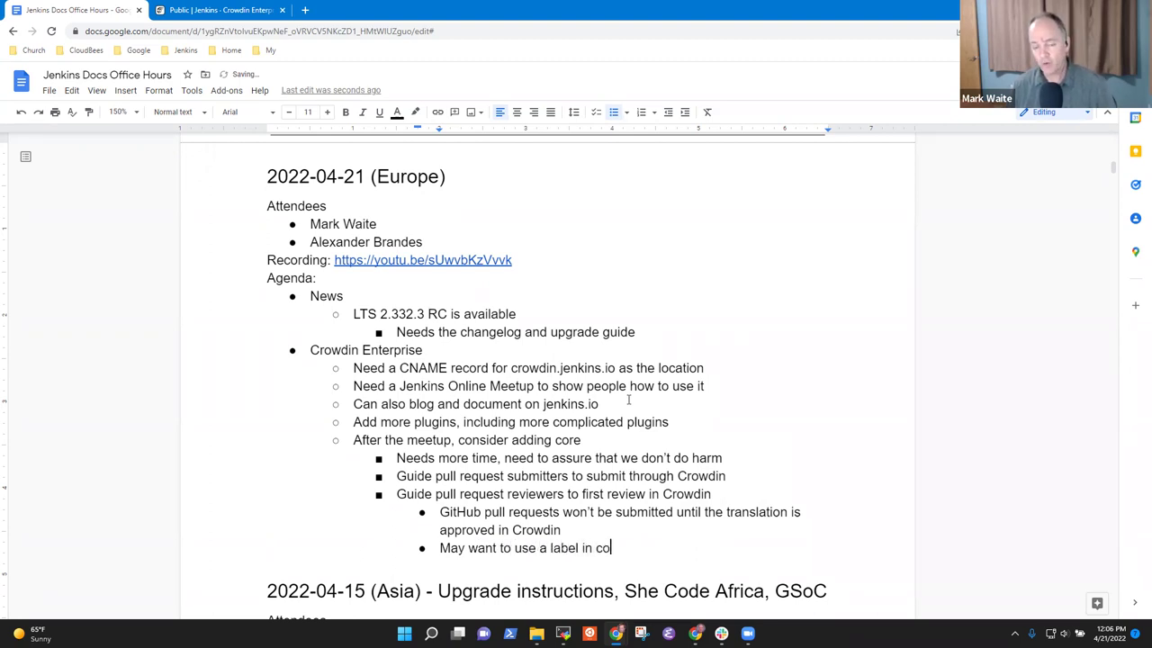
type("re PR that note")
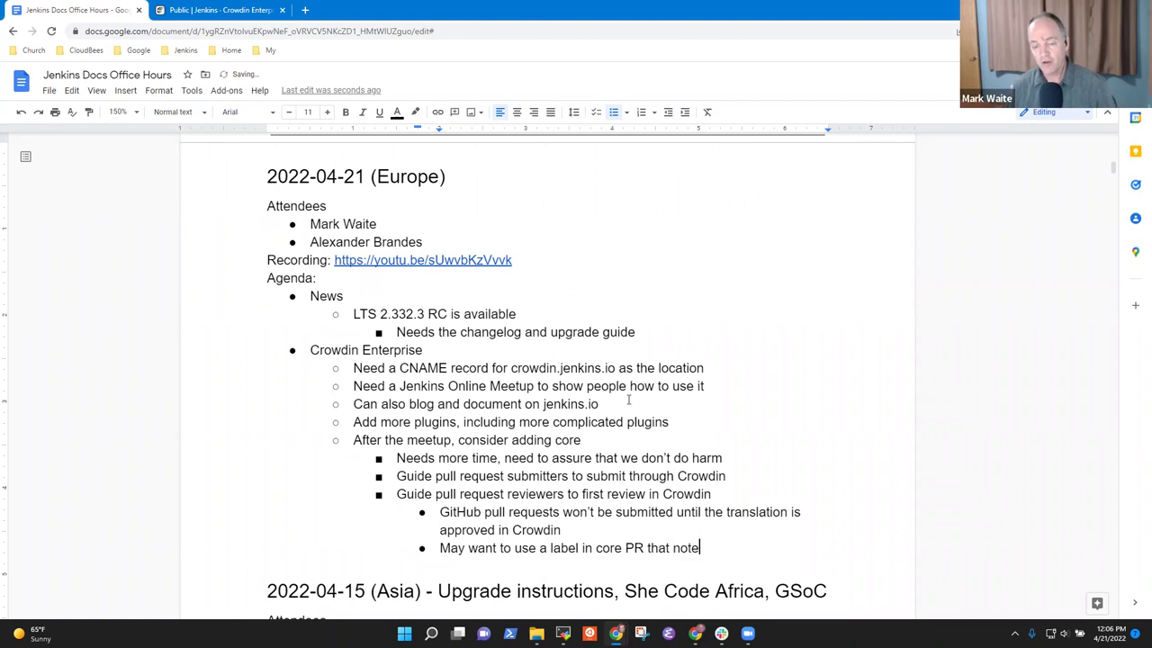
type("s the PR ")
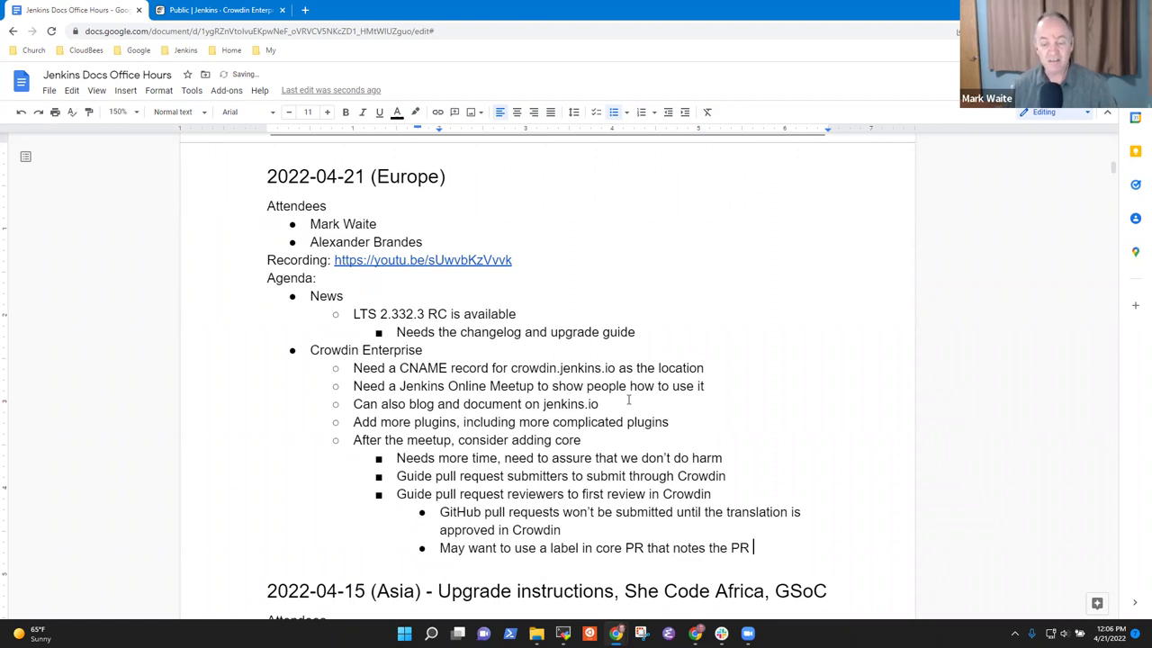
type("does not")
key("ctrl+BackSpace")
key("ctrl+BackSpace")
type("had already b")
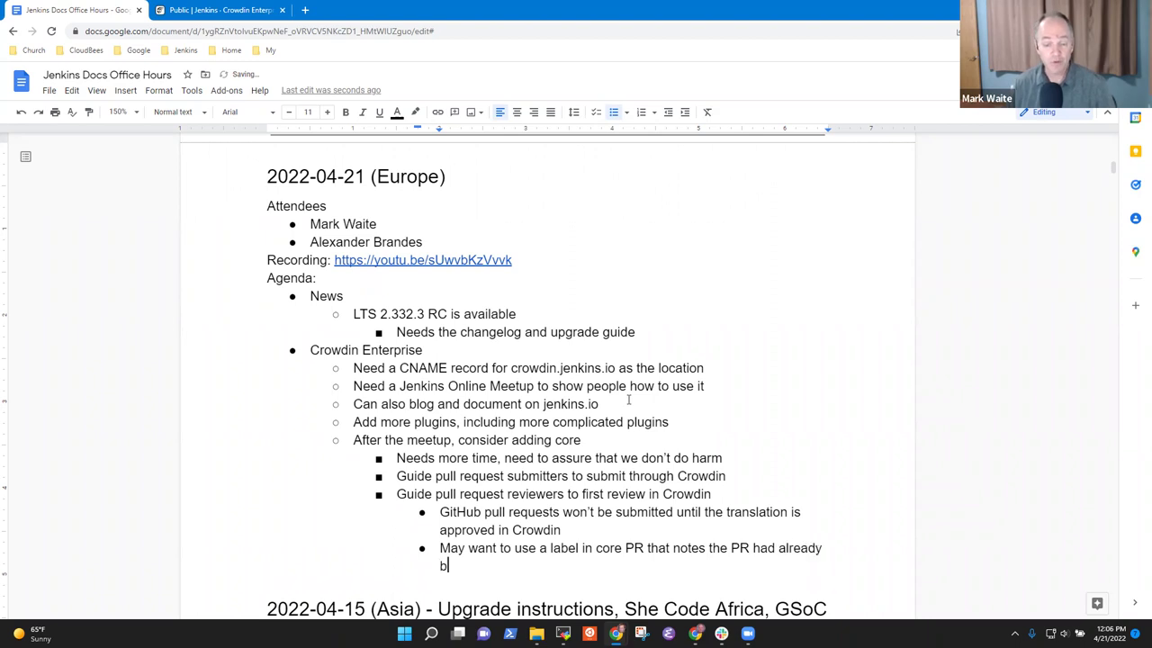
type("een reviewed ")
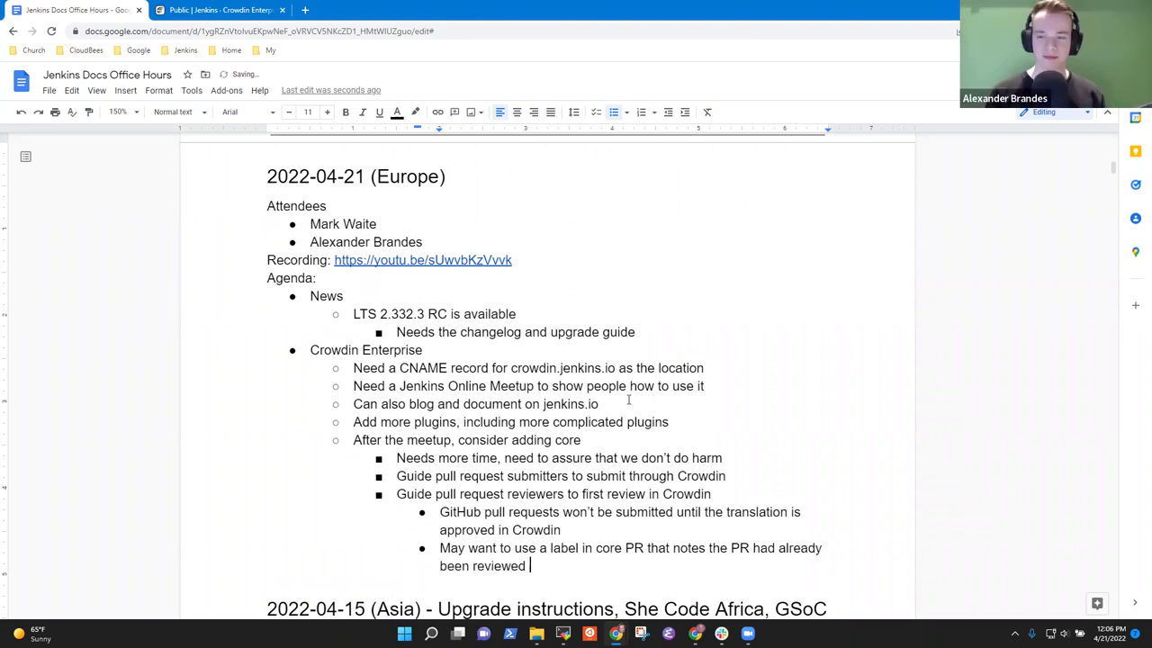
type("in Crowd")
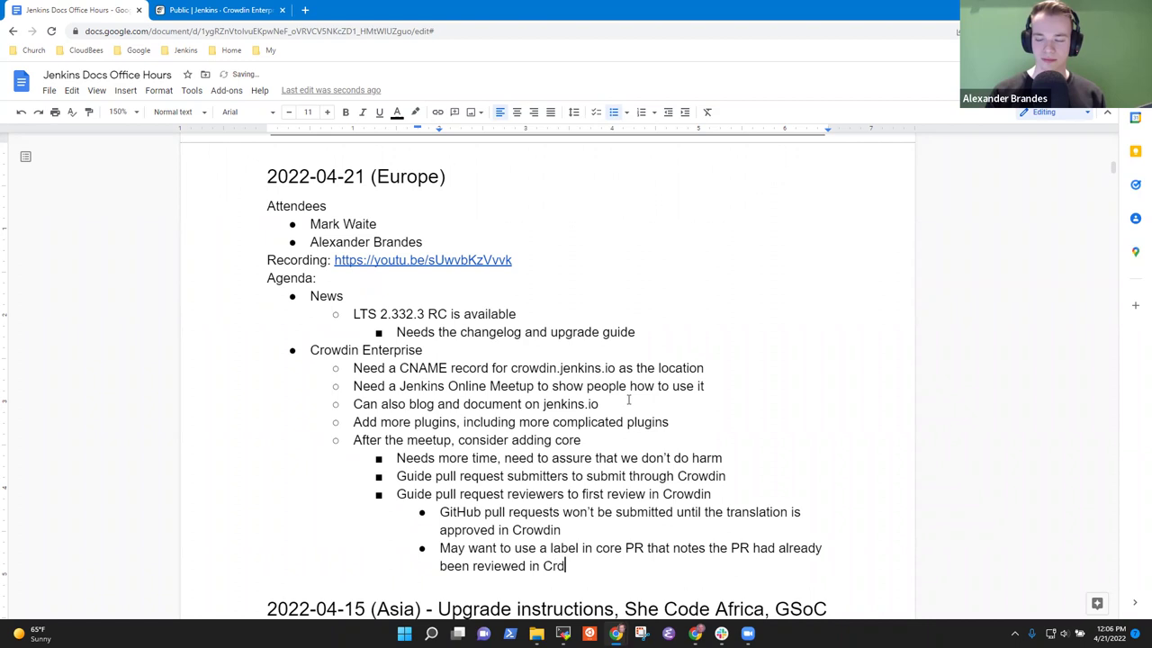
type("in")
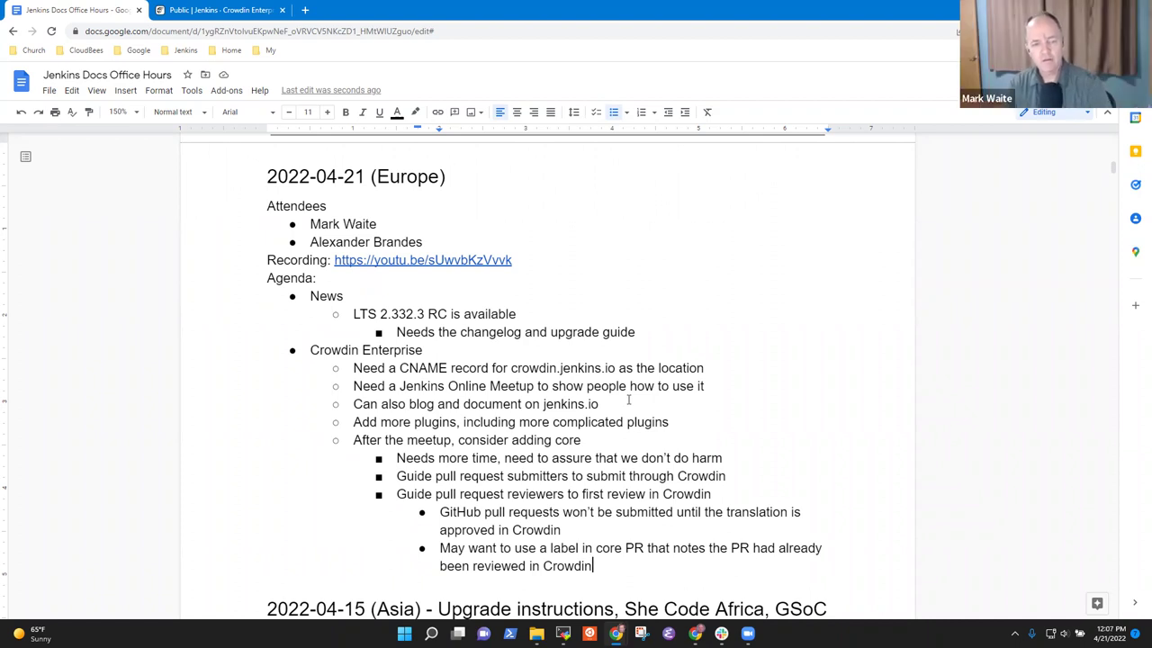
- Start an empty bullet two levels higher, directly under Crowdin Enterprise
key("Return")
key("shift+Tab")
key("shift+Tab")
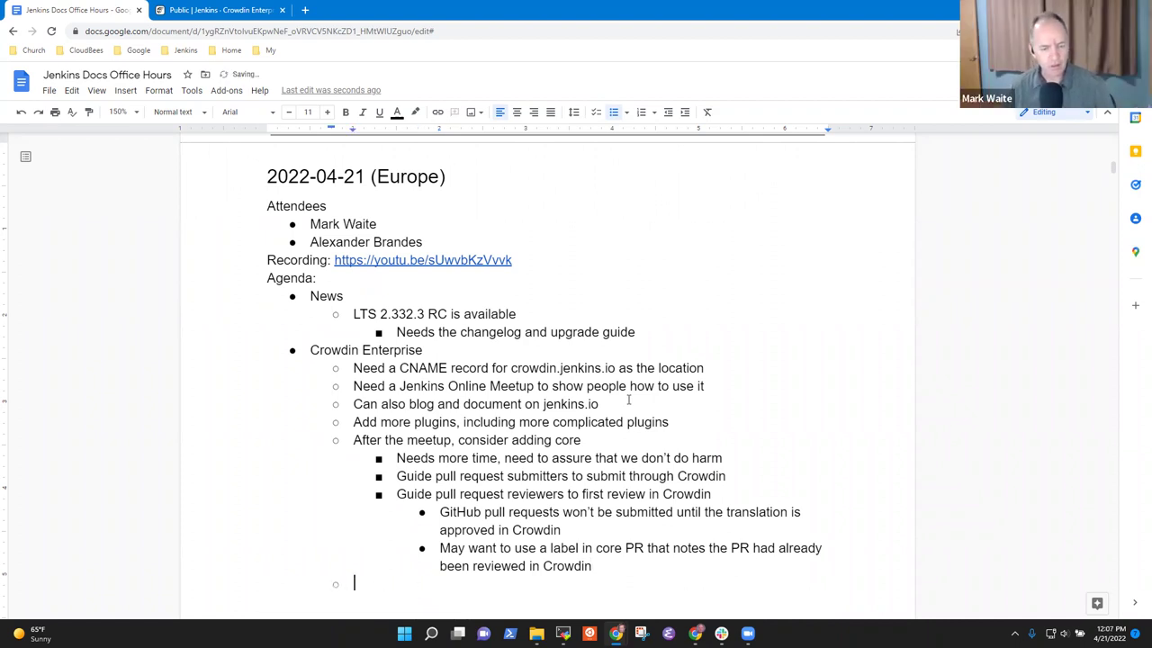
- Switch to the Jenkins Crowdin Enterprise page and examine its open projects in both grid and list view
left_click(196, 9)
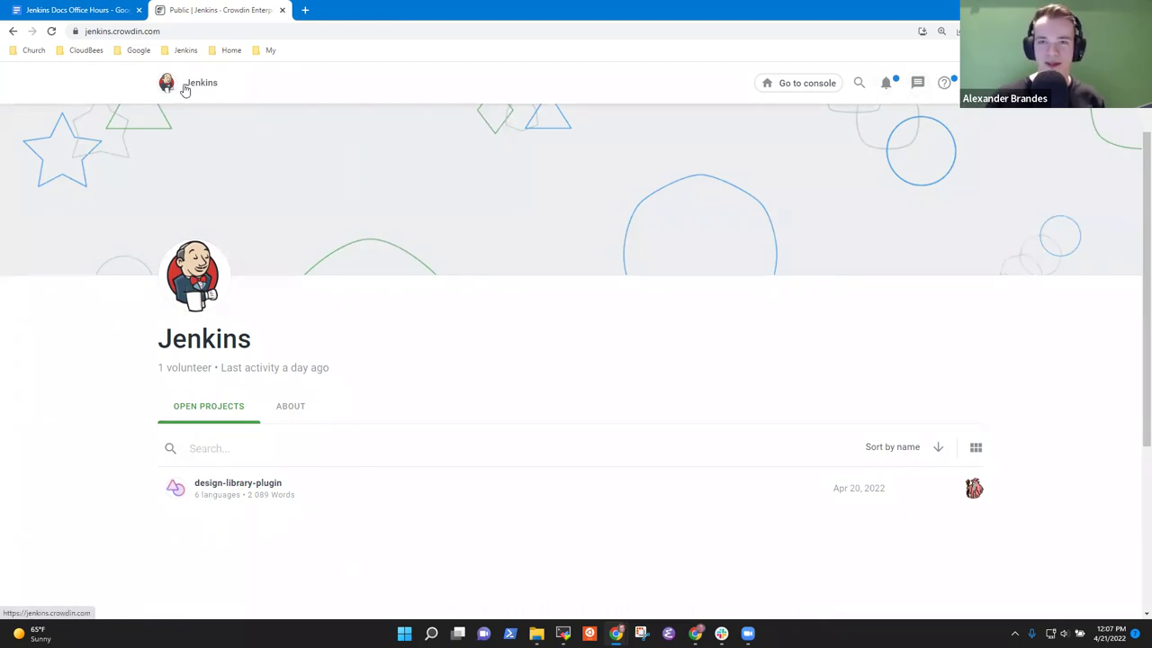
left_click(231, 417)
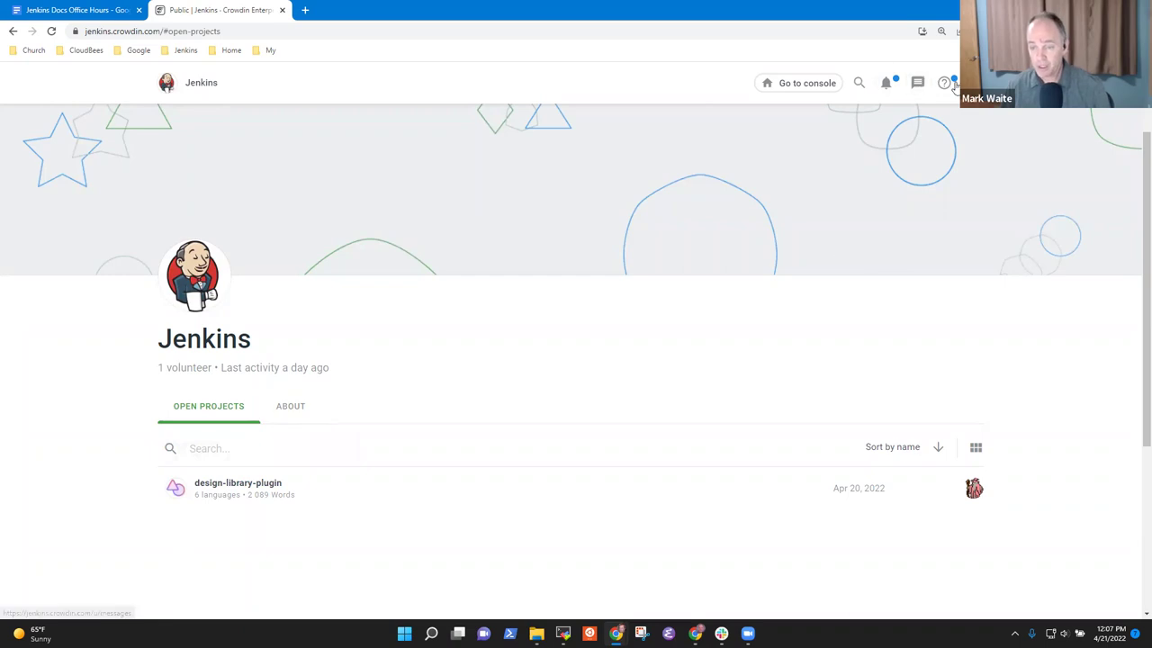
left_click(976, 450)
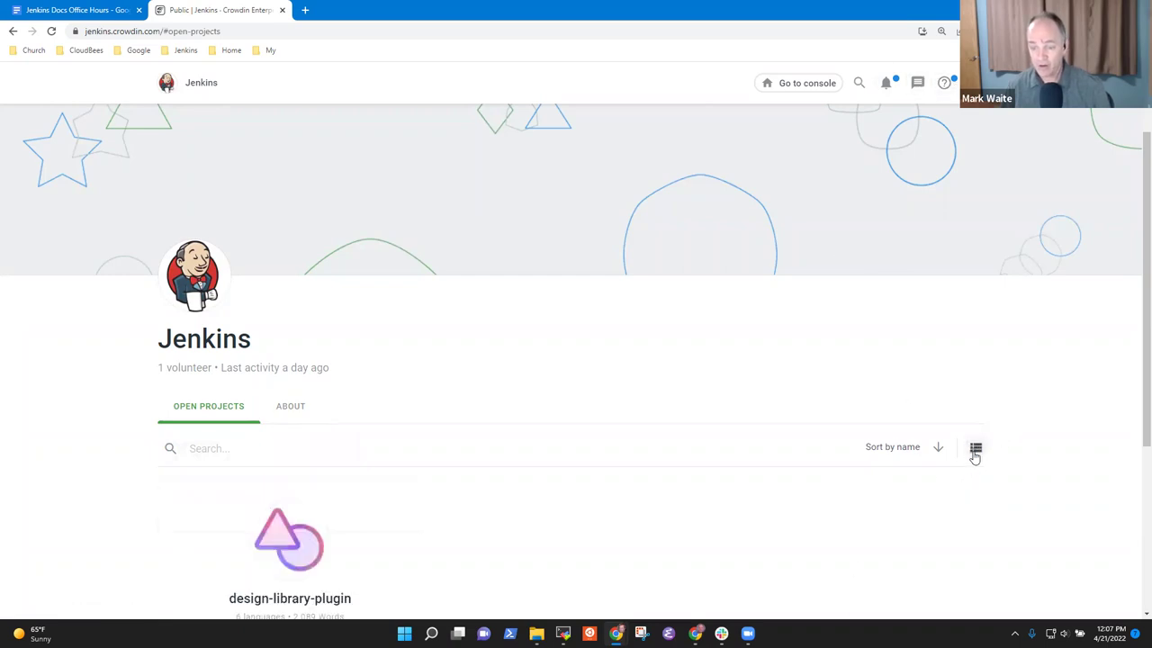
left_click(976, 450)
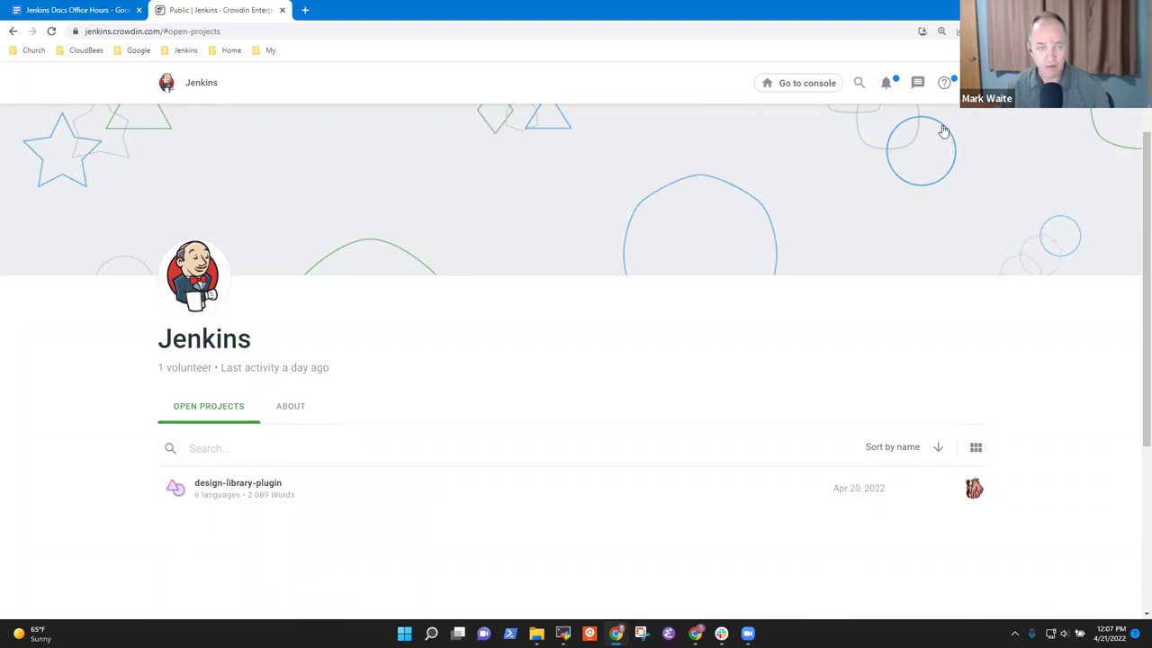
left_click(164, 84)
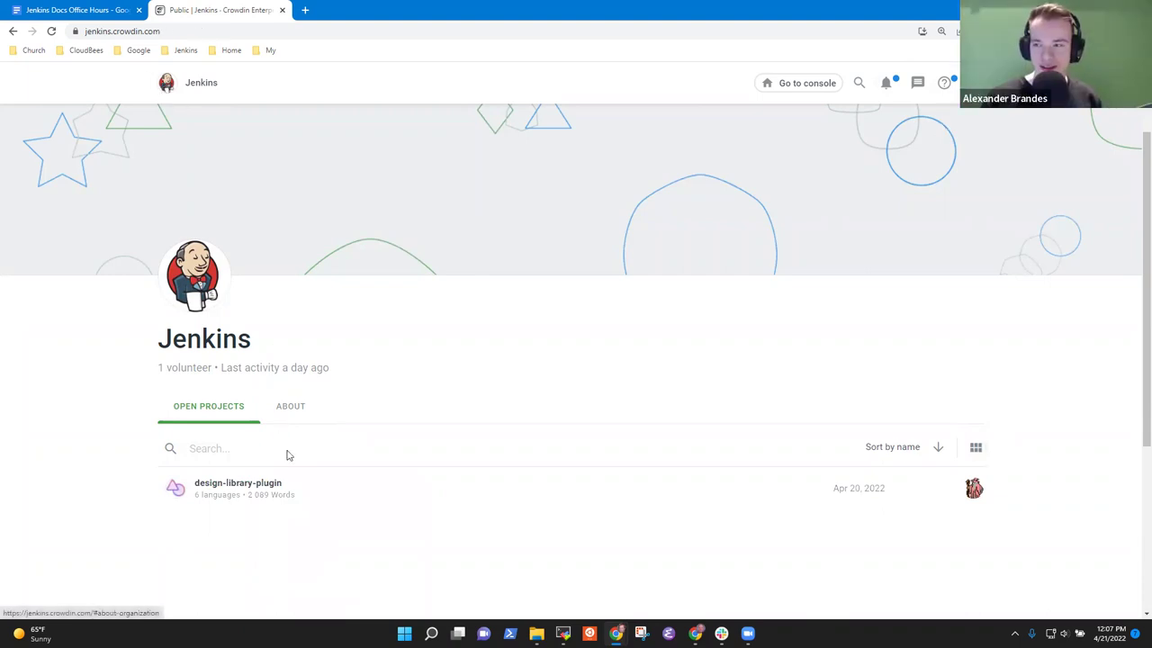
- Go to the Crowdin workspace console and begin a new project named "Elastic axis"
left_click(814, 83)
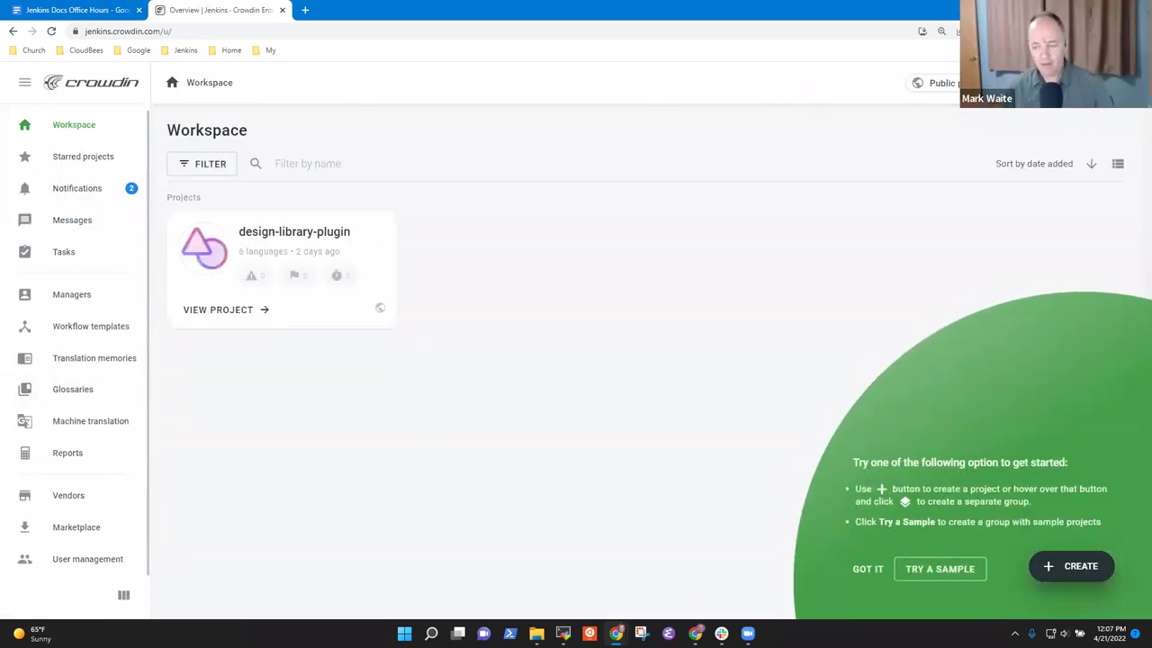
mouse_move(1075, 567)
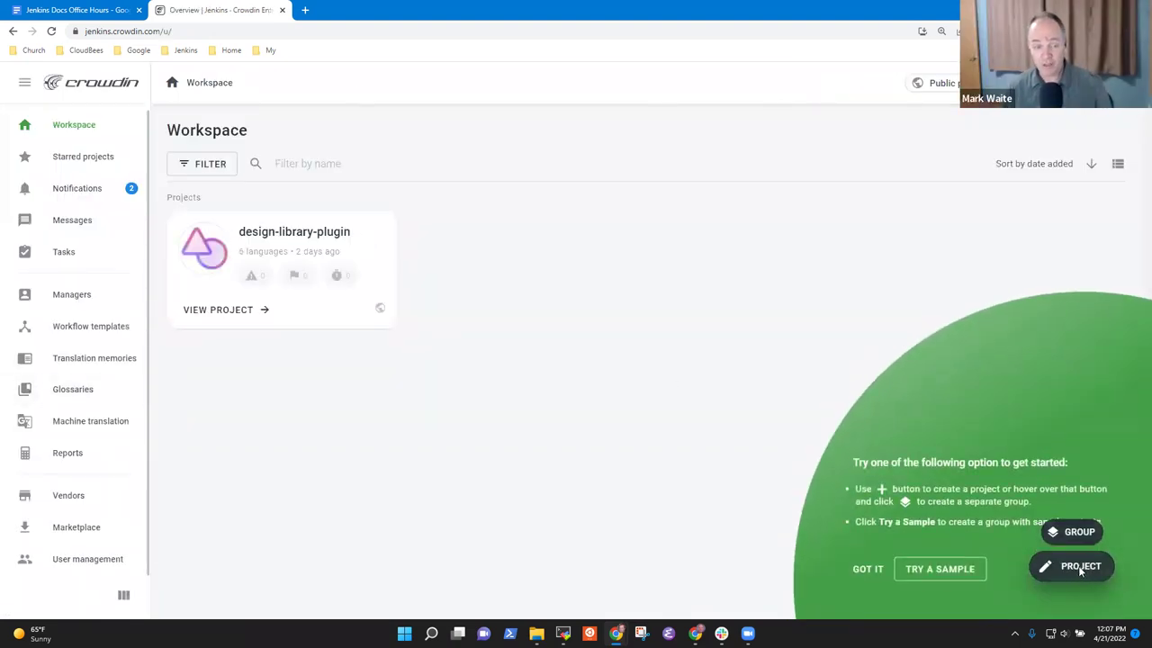
left_click(1079, 566)
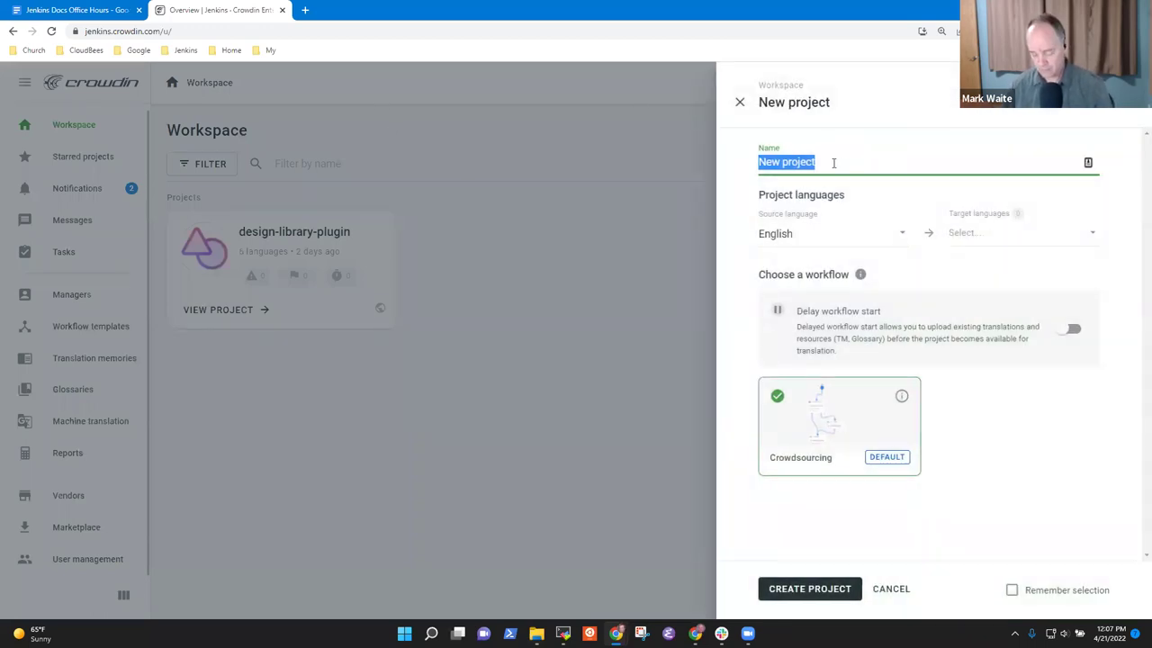
type("Git")
key("ctrl+a")
type("Elast")
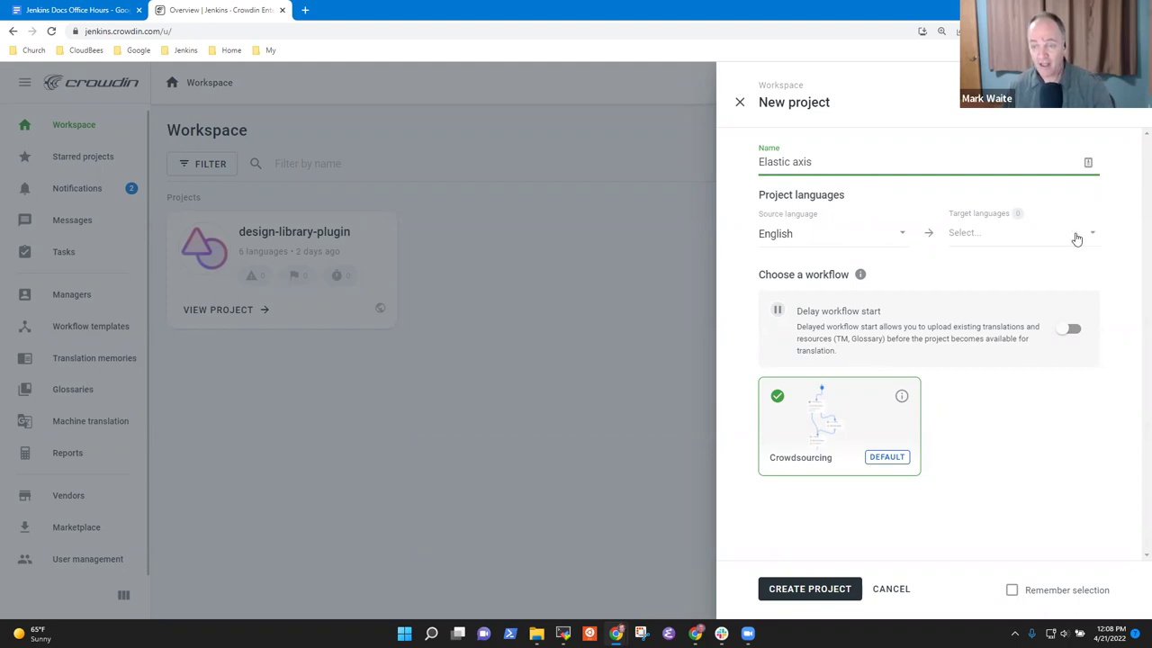
- Check which pre-fill options are offered for the new project's target languages
left_click(1013, 241)
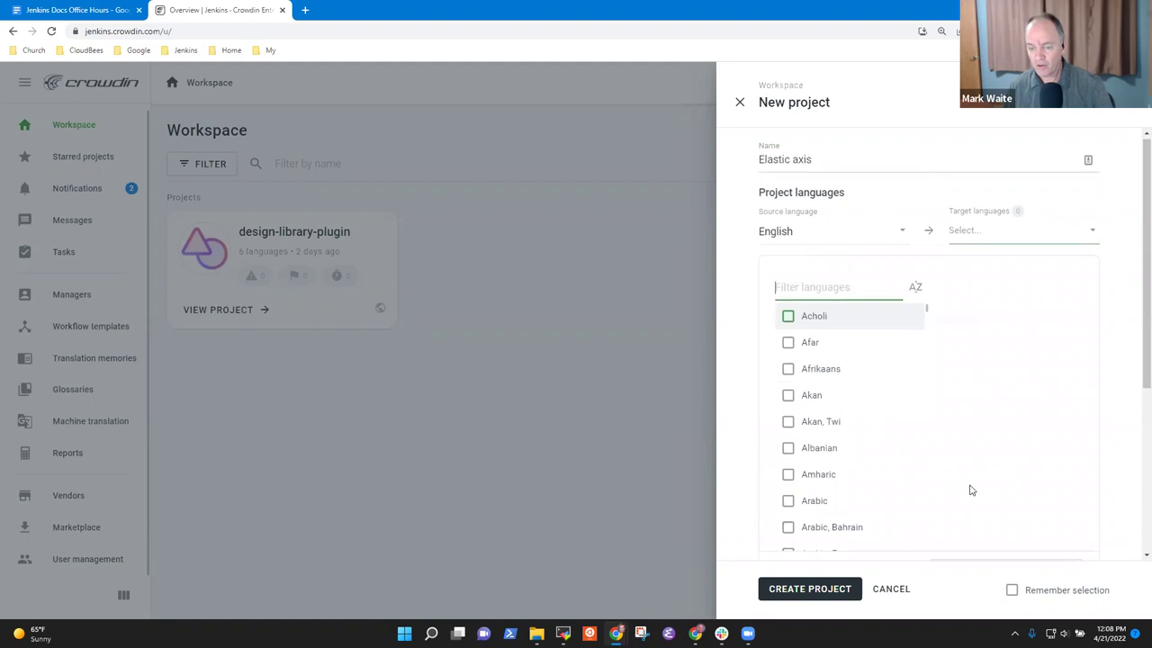
scroll(981, 463, "down", 3)
left_click(1018, 292)
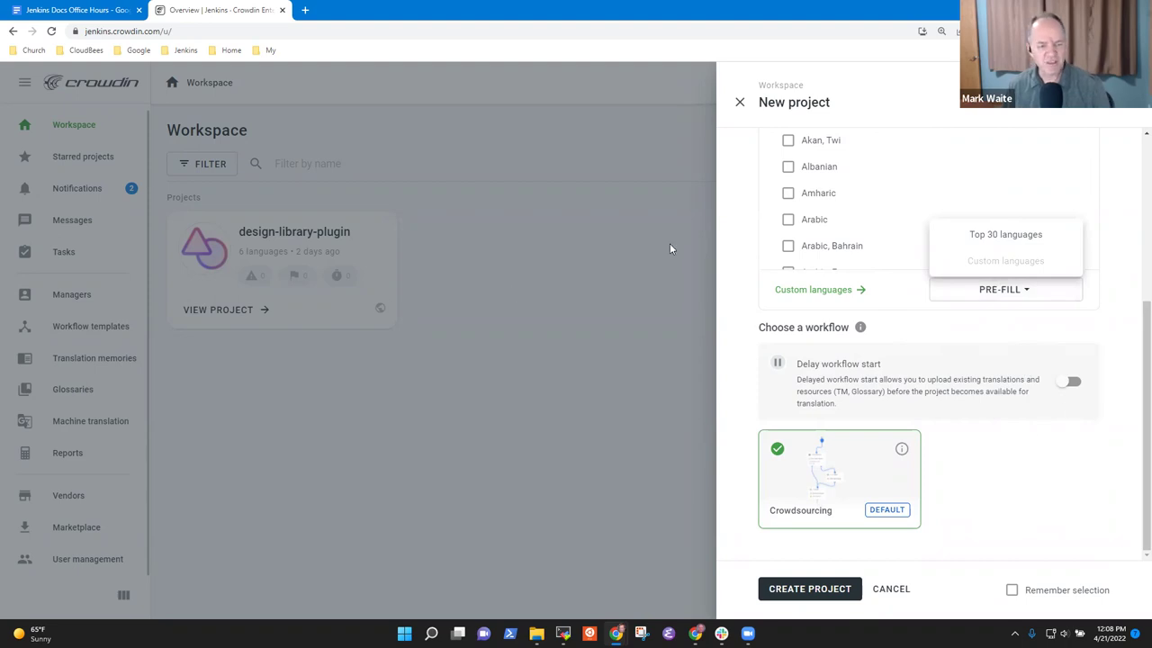
left_click(1105, 333)
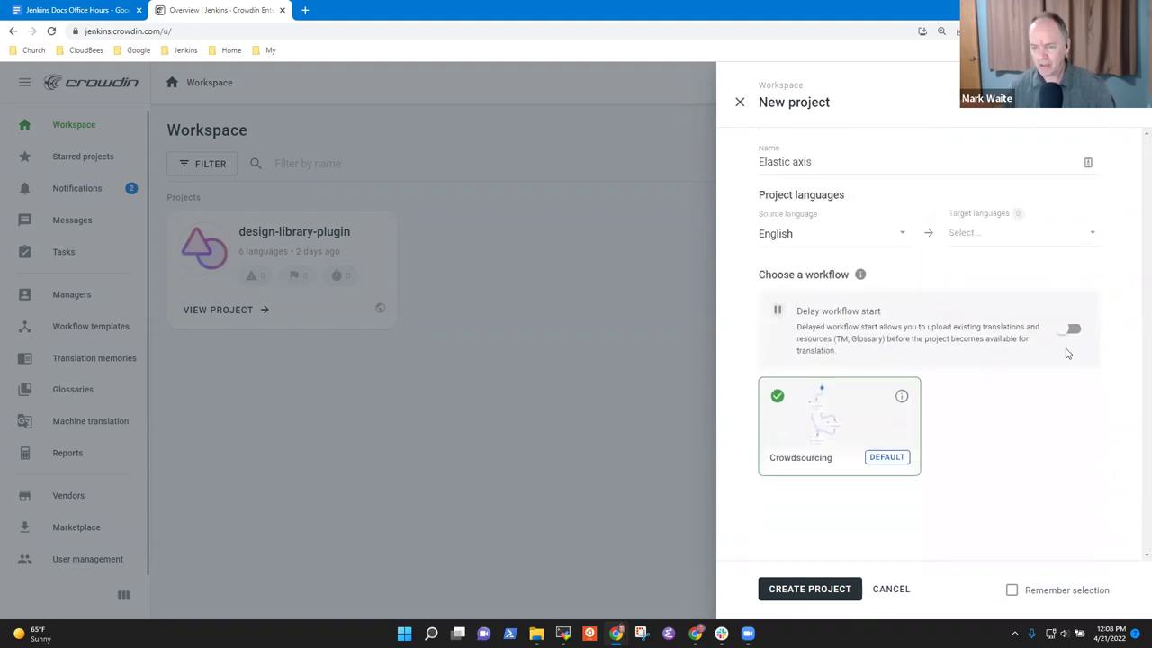
- Reopen the target language list and select English as a target language
left_click(995, 237)
scroll(863, 378, "down", 2)
scroll(873, 387, "up", 1)
scroll(853, 440, "down", 2)
scroll(791, 425, "down", 1)
scroll(827, 410, "up", 5)
scroll(830, 381, "down", 2)
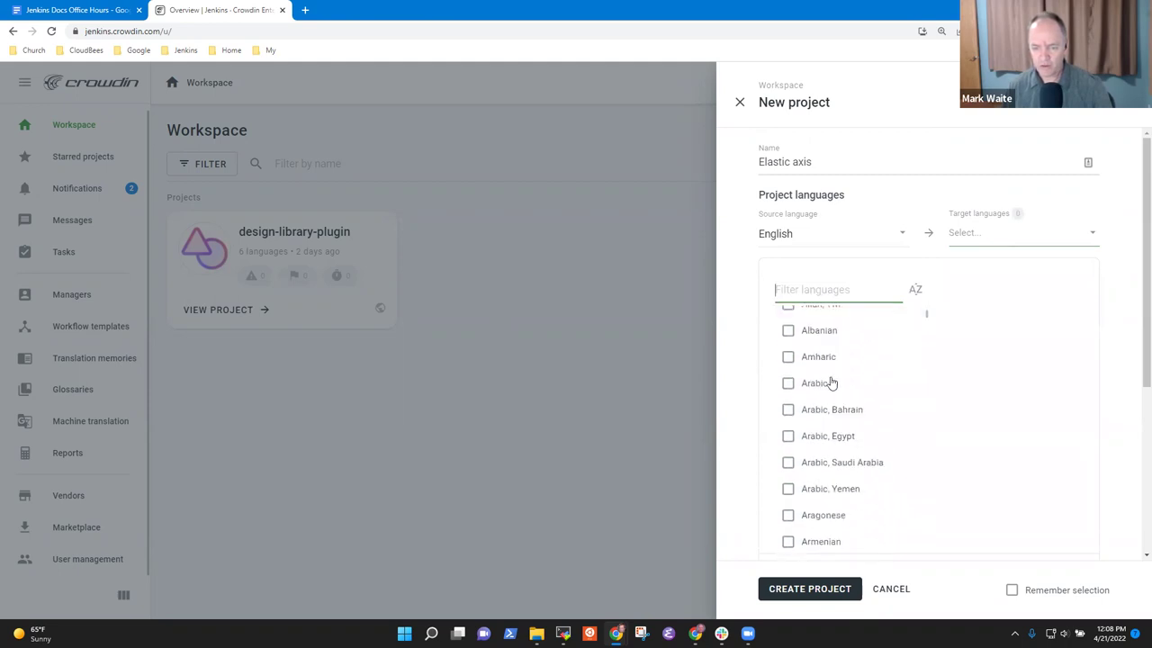
scroll(827, 439, "down", 10)
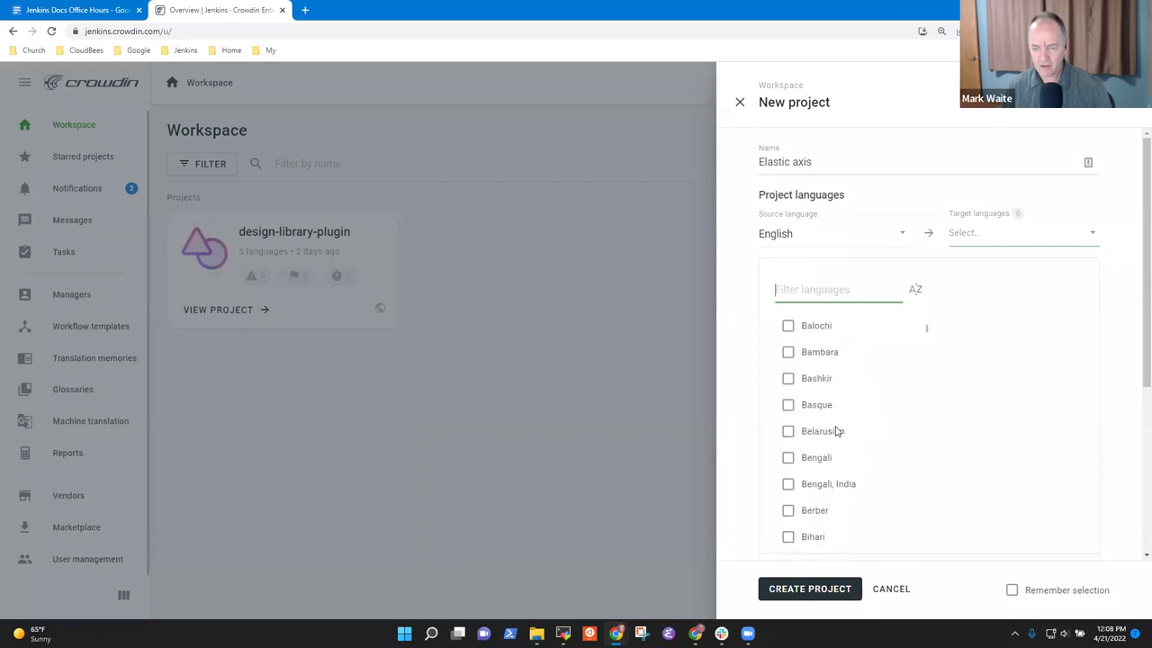
scroll(844, 442, "down", 4)
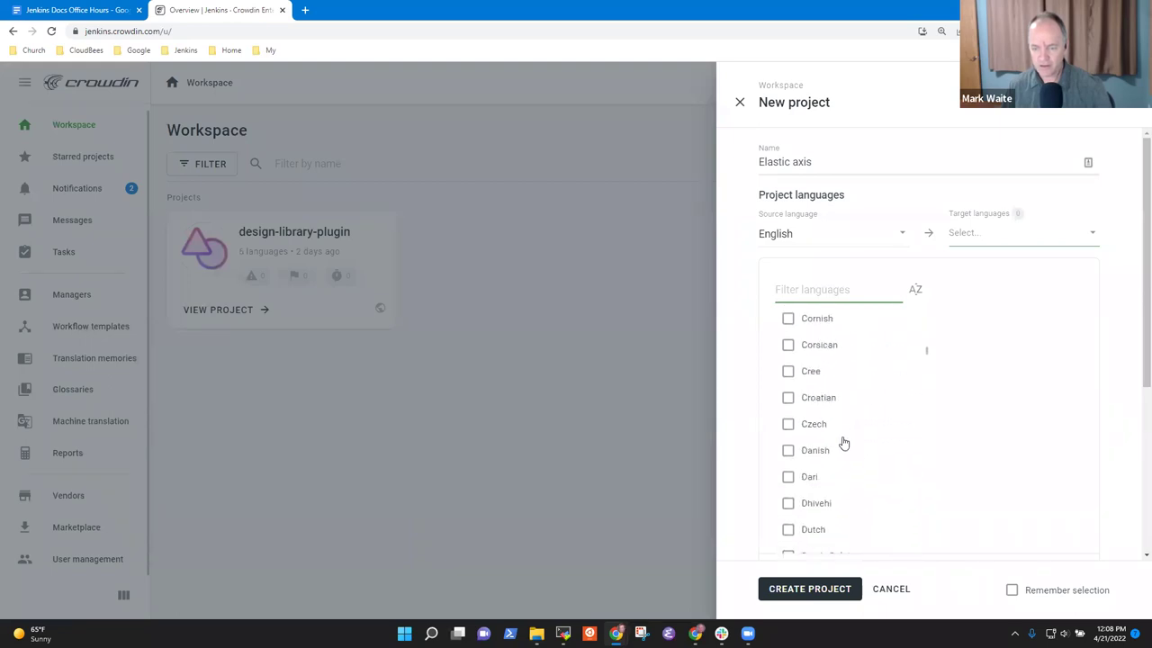
left_click(794, 396)
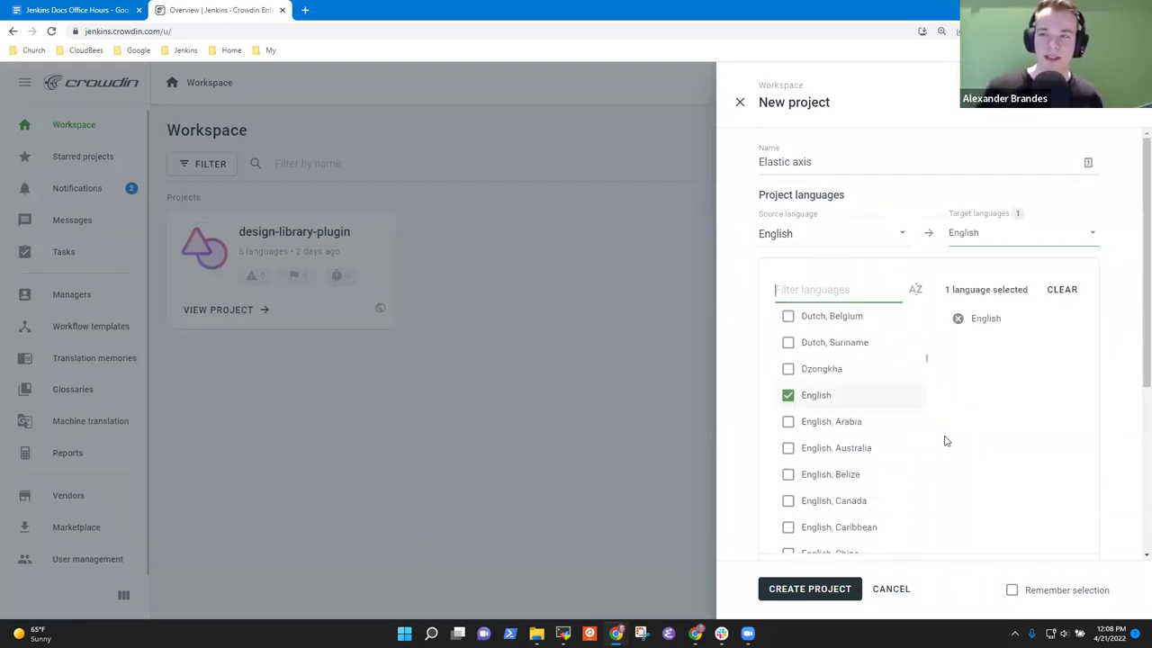
- Add Chinese Simplified and Chinese Traditional to the project's target languages
scroll(855, 411, "up", 2)
scroll(879, 411, "down", 4)
scroll(877, 410, "down", 2)
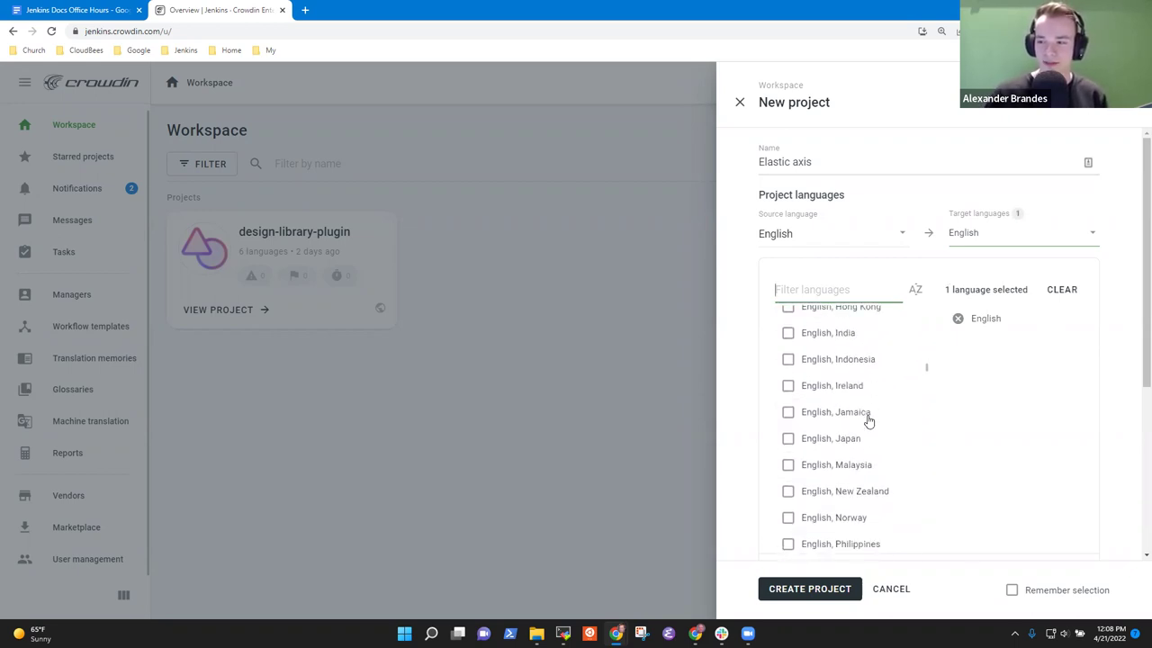
scroll(863, 396, "up", 8)
scroll(860, 403, "down", 3)
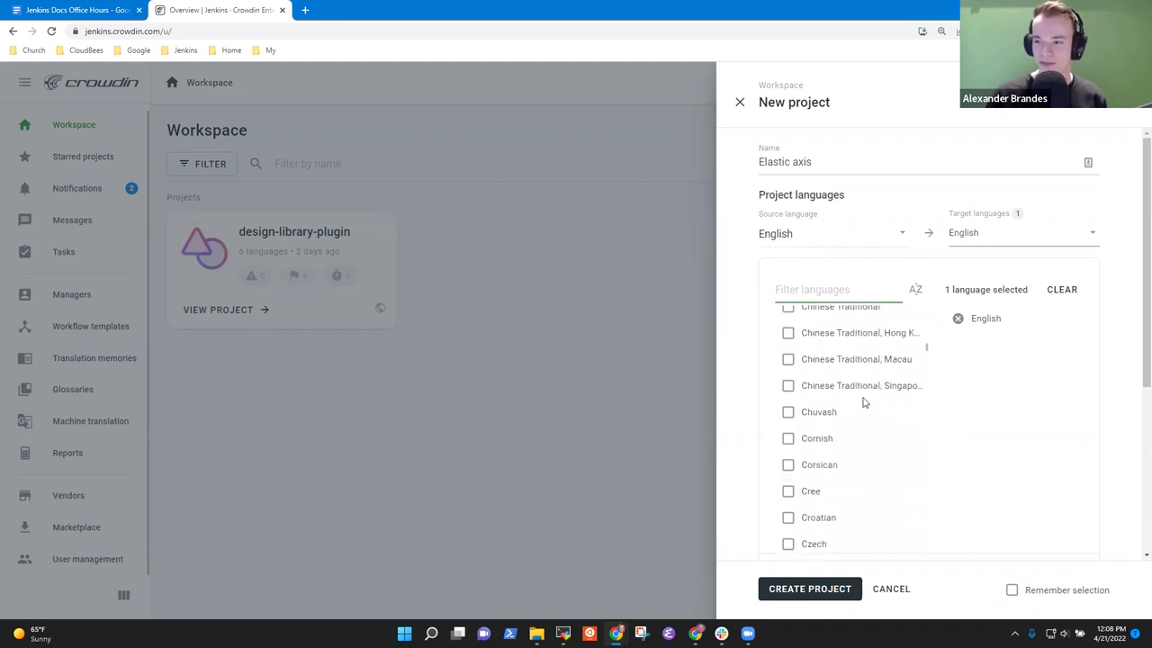
scroll(863, 405, "up", 3)
left_click(788, 461)
left_click(789, 487)
- Add French and German to the project's target languages
scroll(869, 465, "down", 12)
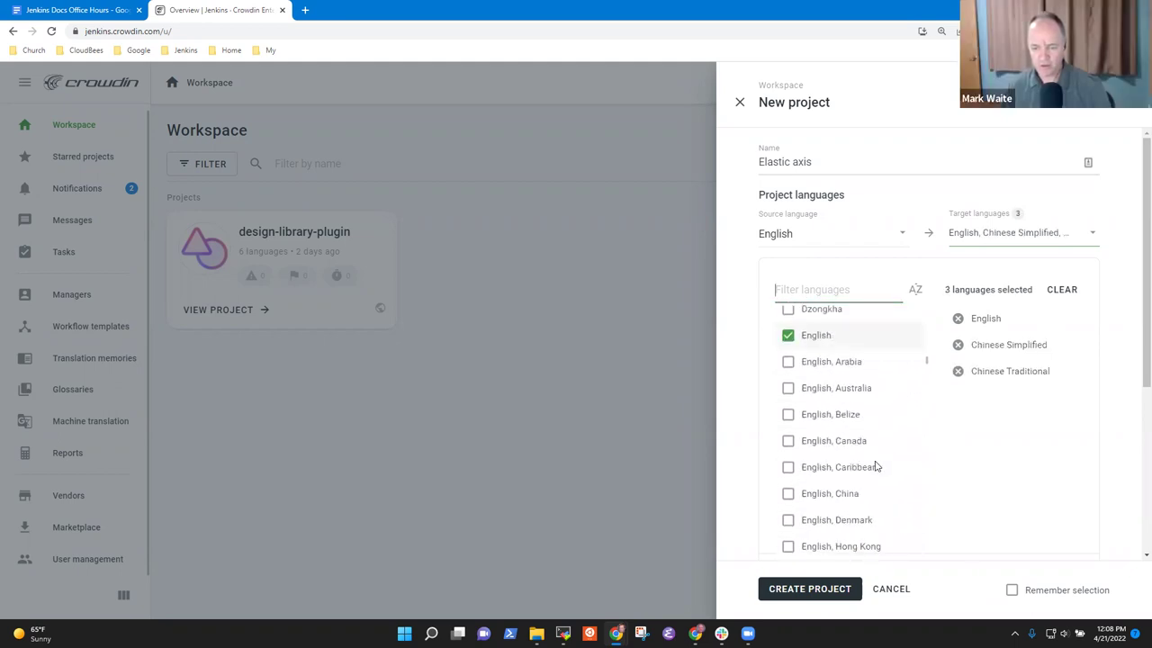
scroll(862, 464, "down", 10)
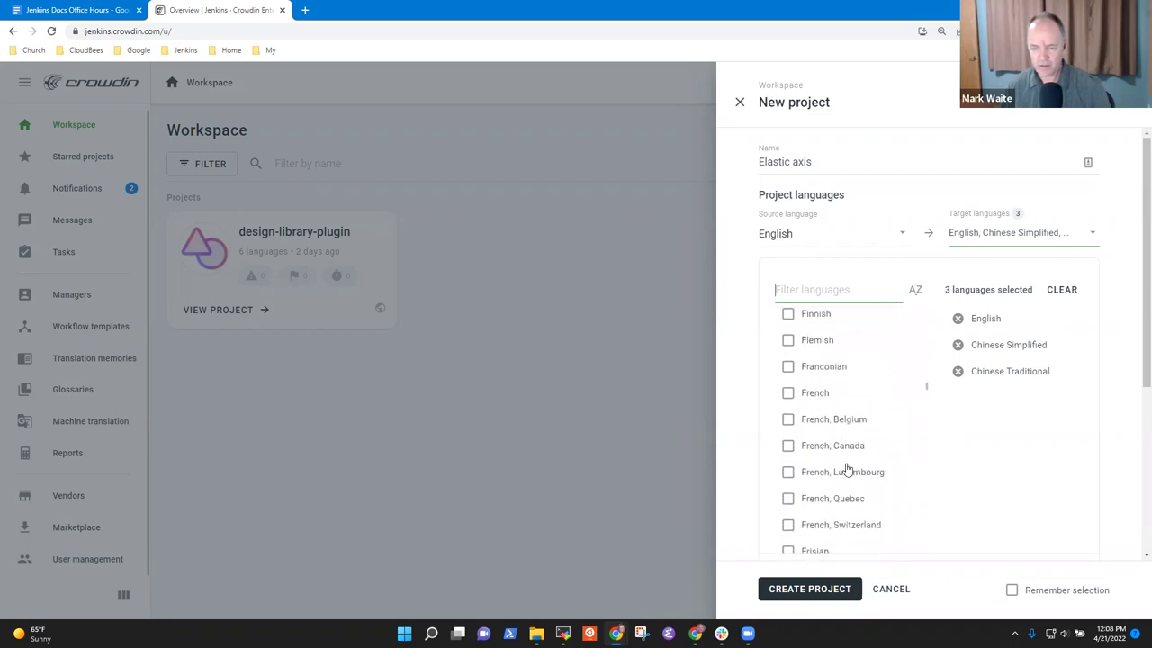
scroll(845, 464, "up", 1)
left_click(789, 450)
scroll(871, 426, "down", 3)
scroll(850, 442, "down", 6)
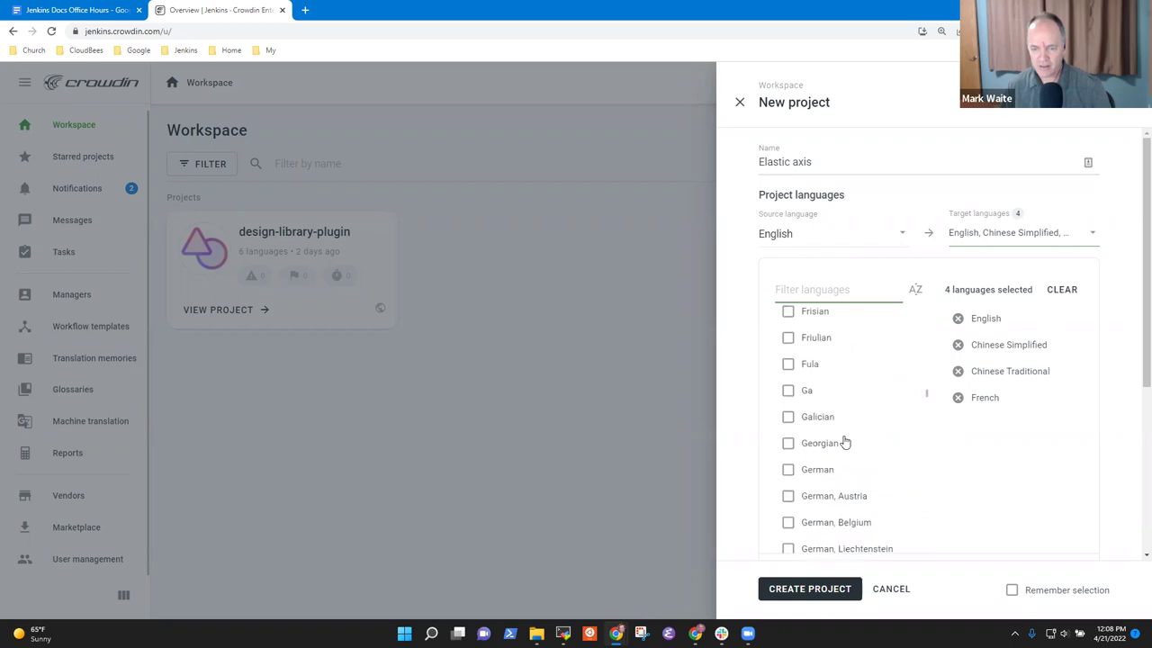
scroll(853, 447, "up", 3)
left_click(787, 349)
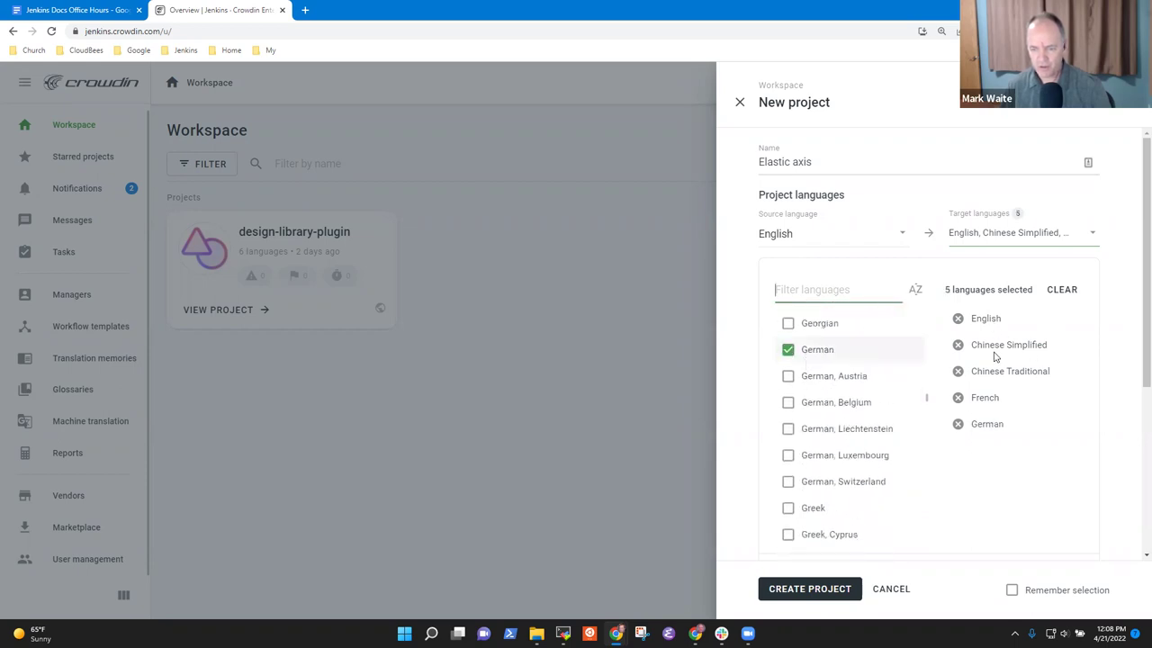
- Remove English from the project's selected target languages
scroll(870, 402, "down", 2)
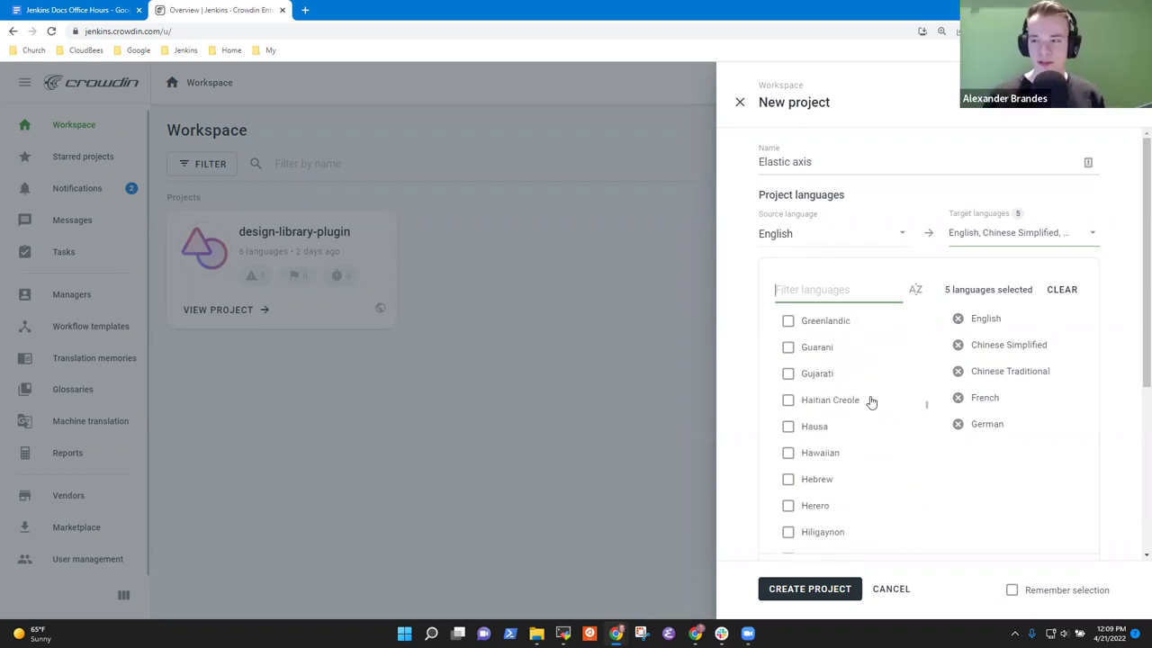
scroll(866, 403, "down", 3)
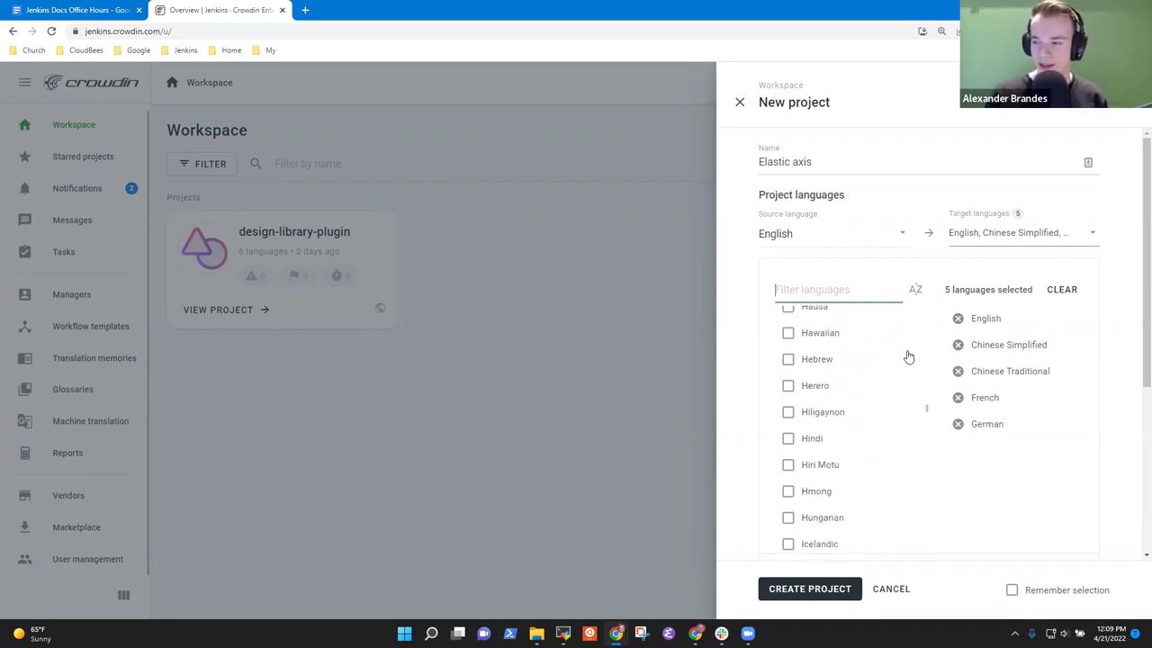
left_click(958, 318)
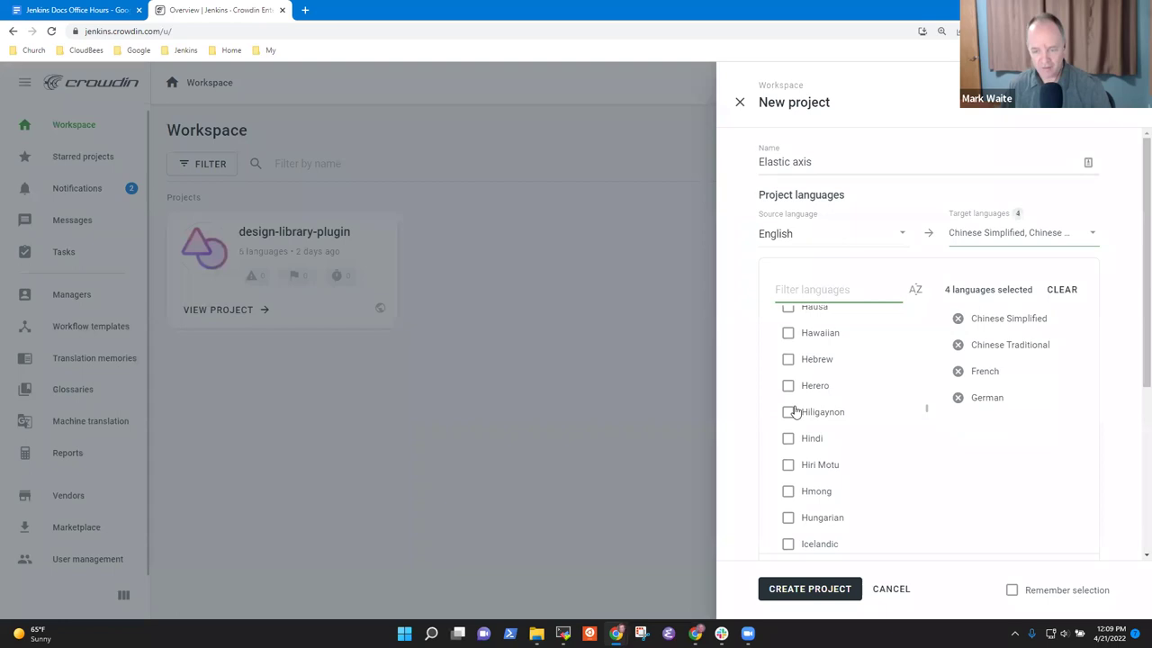
- Add Italian and Spanish to the project's target languages
scroll(859, 393, "down", 5)
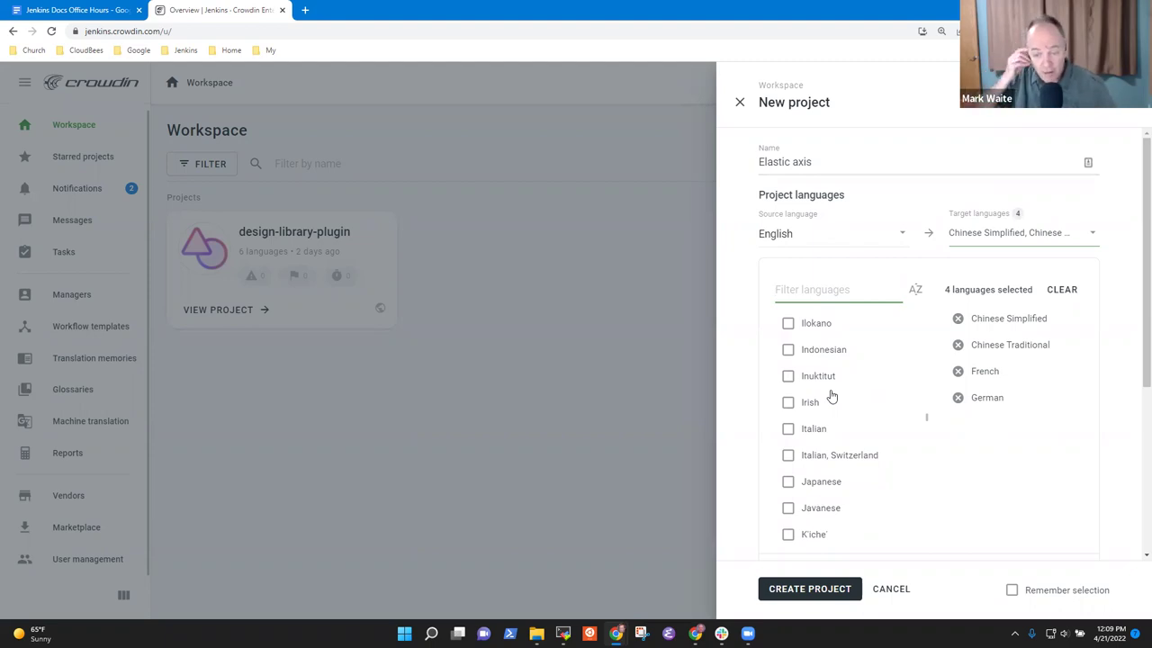
left_click(790, 430)
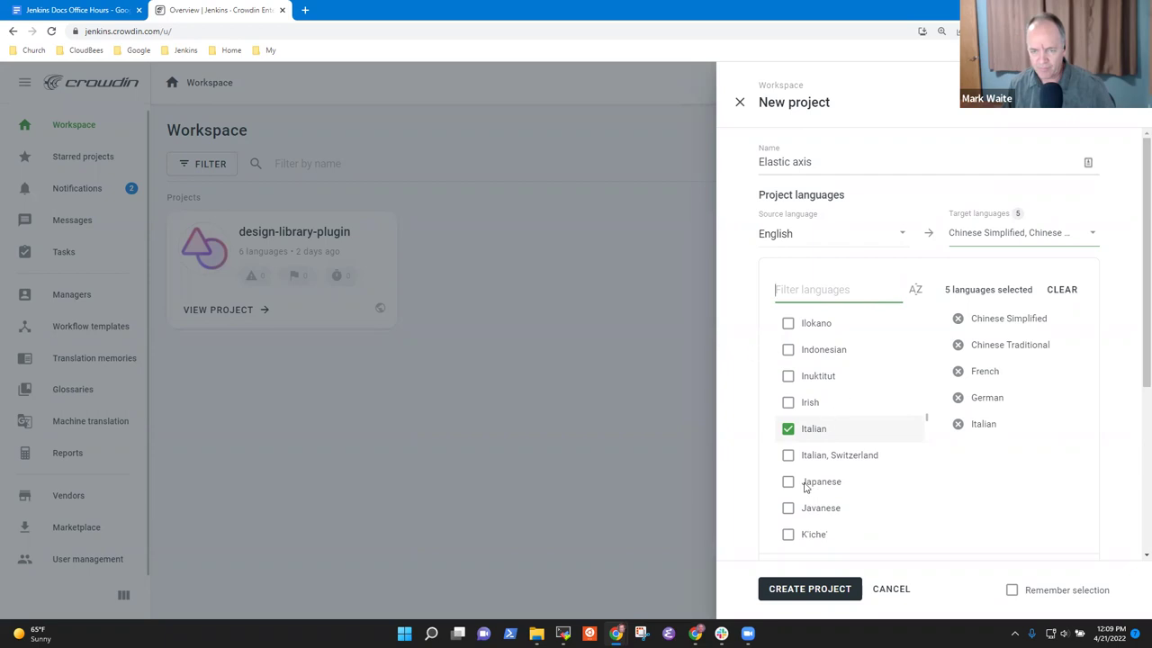
scroll(856, 406, "up", 2)
scroll(864, 404, "down", 3)
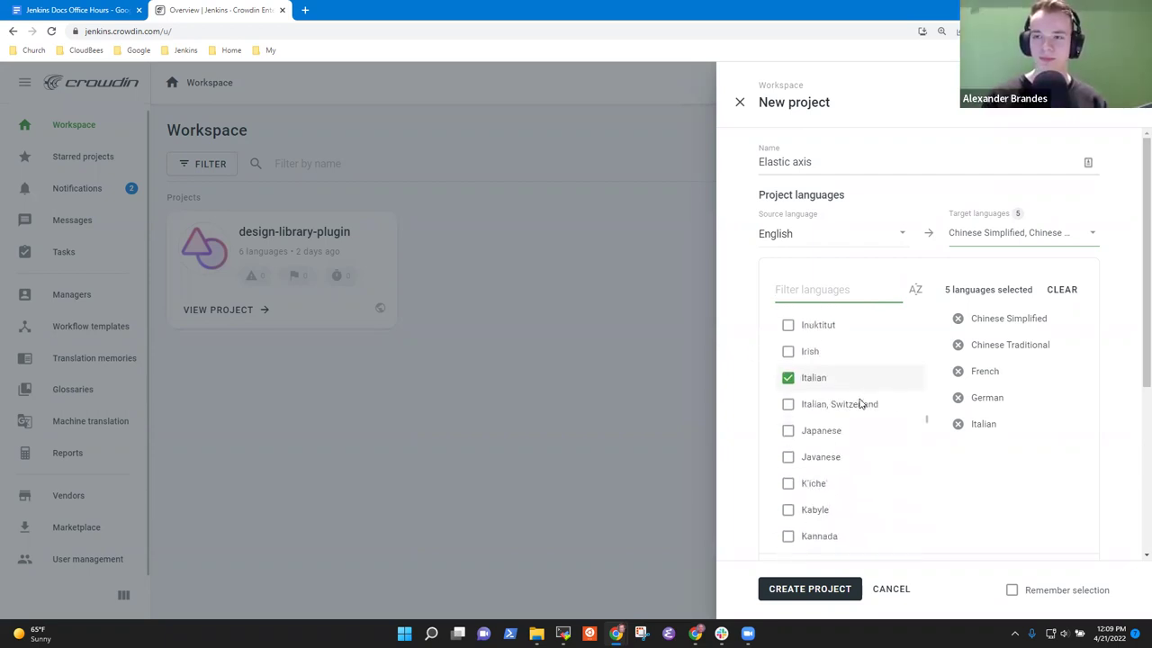
scroll(855, 432, "down", 5)
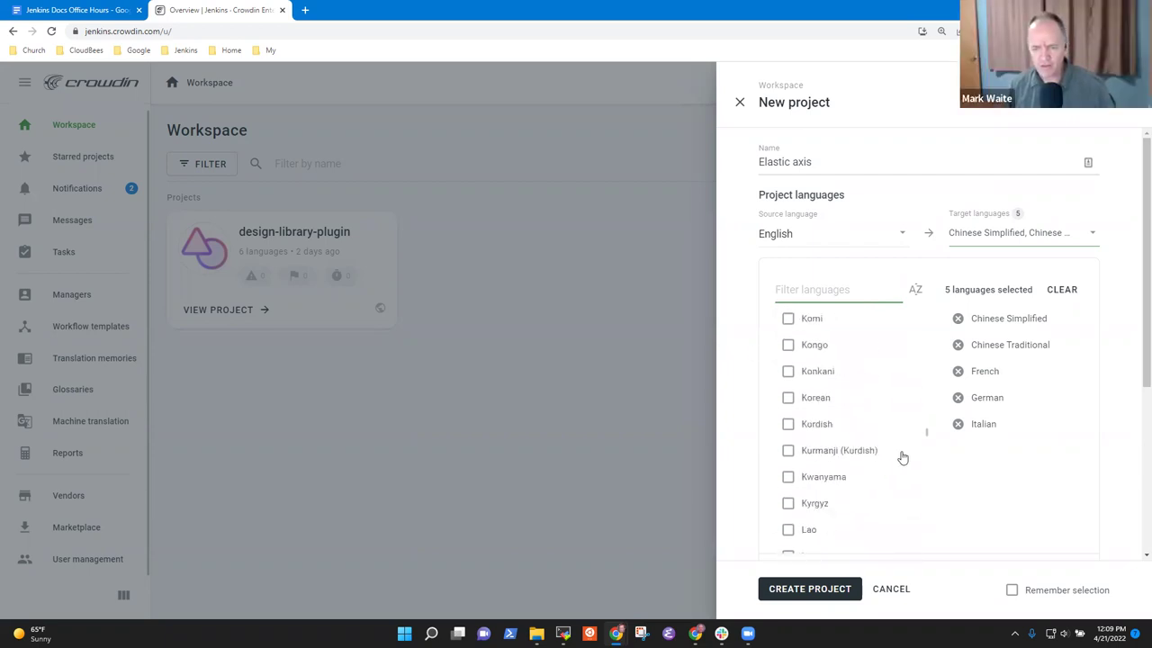
scroll(810, 439, "down", 6)
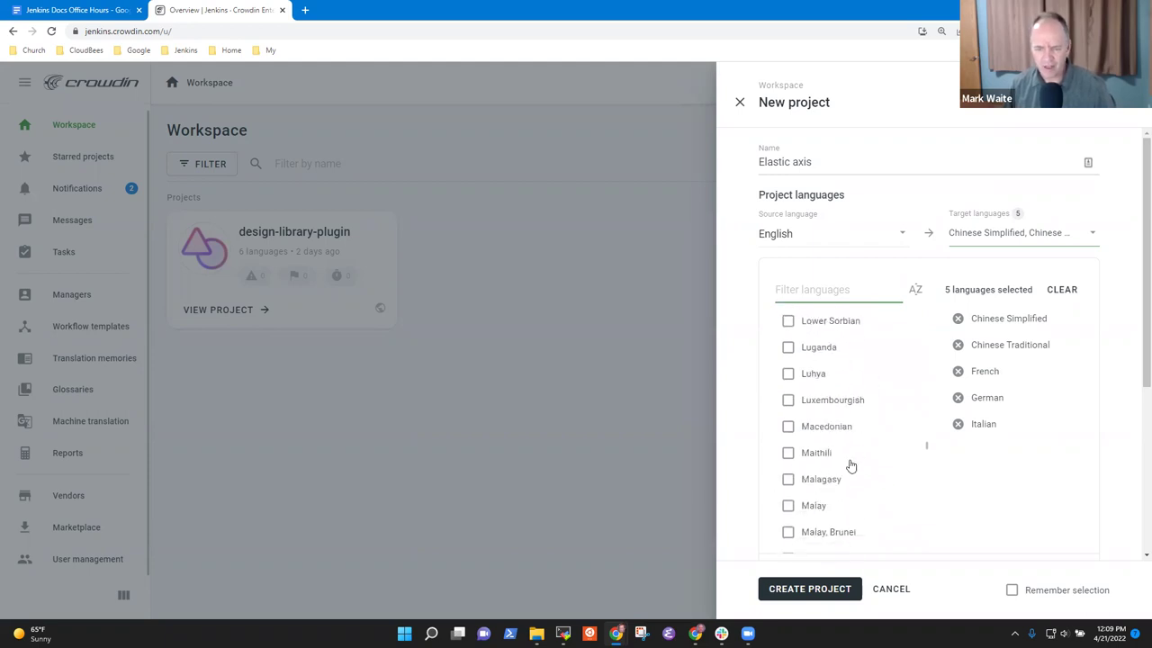
scroll(833, 454, "down", 8)
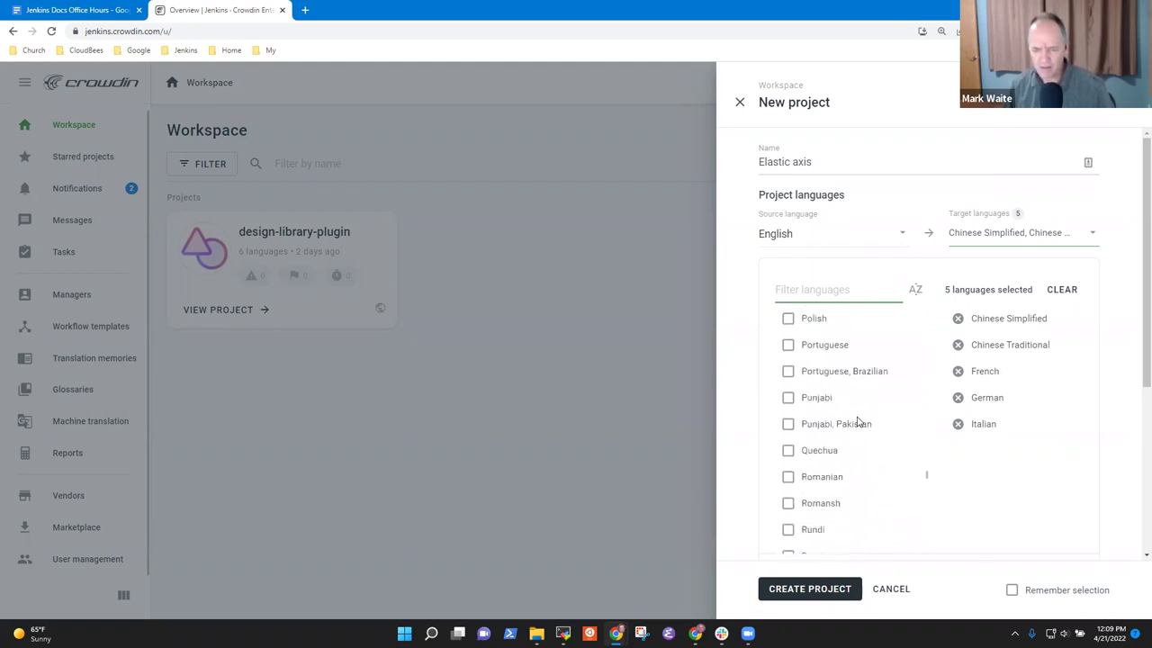
scroll(849, 421, "down", 4)
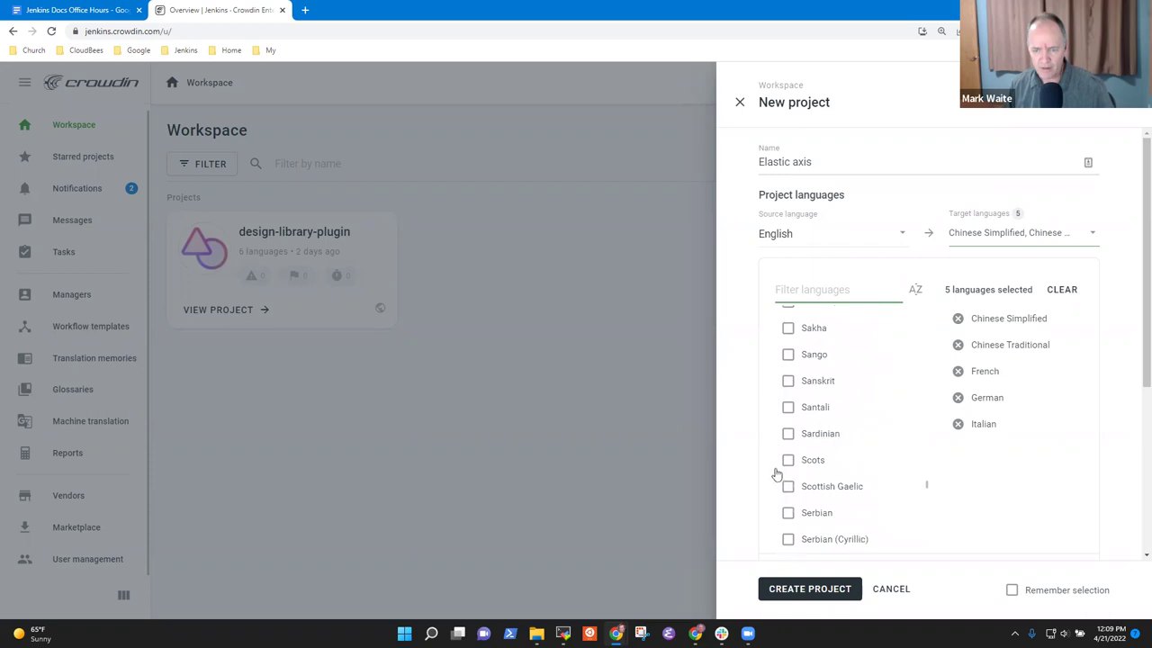
scroll(807, 468, "down", 5)
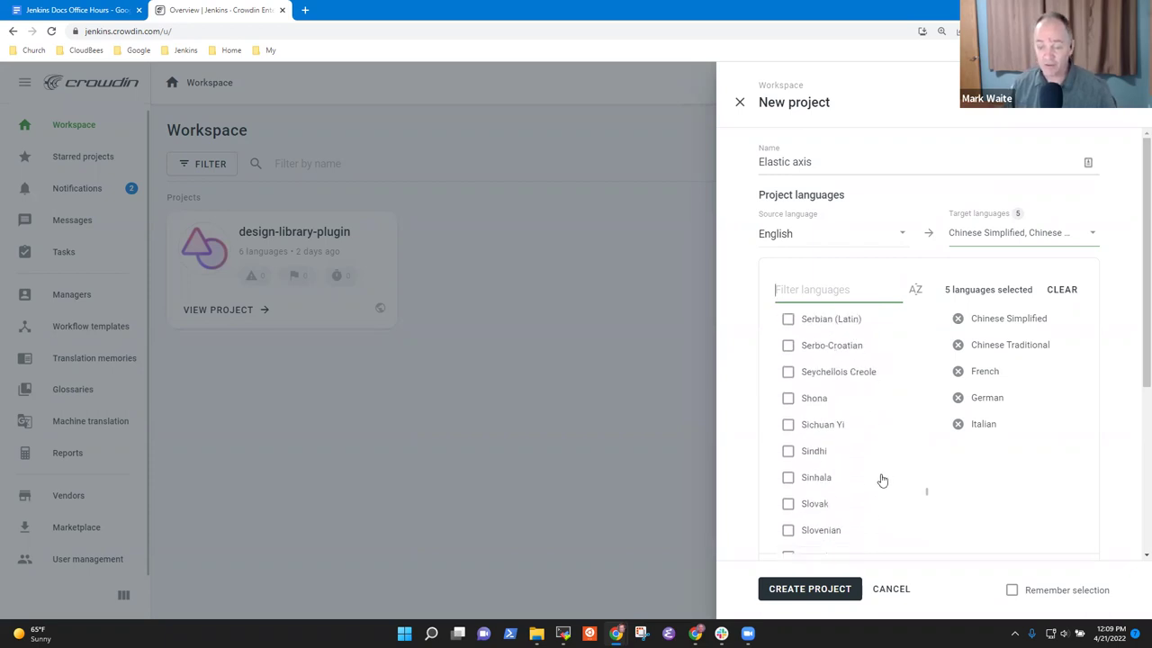
scroll(860, 432, "down", 1)
left_click(788, 422)
- Add Japanese to the project's target languages and close the language list
scroll(855, 441, "up", 6)
scroll(855, 441, "up", 15)
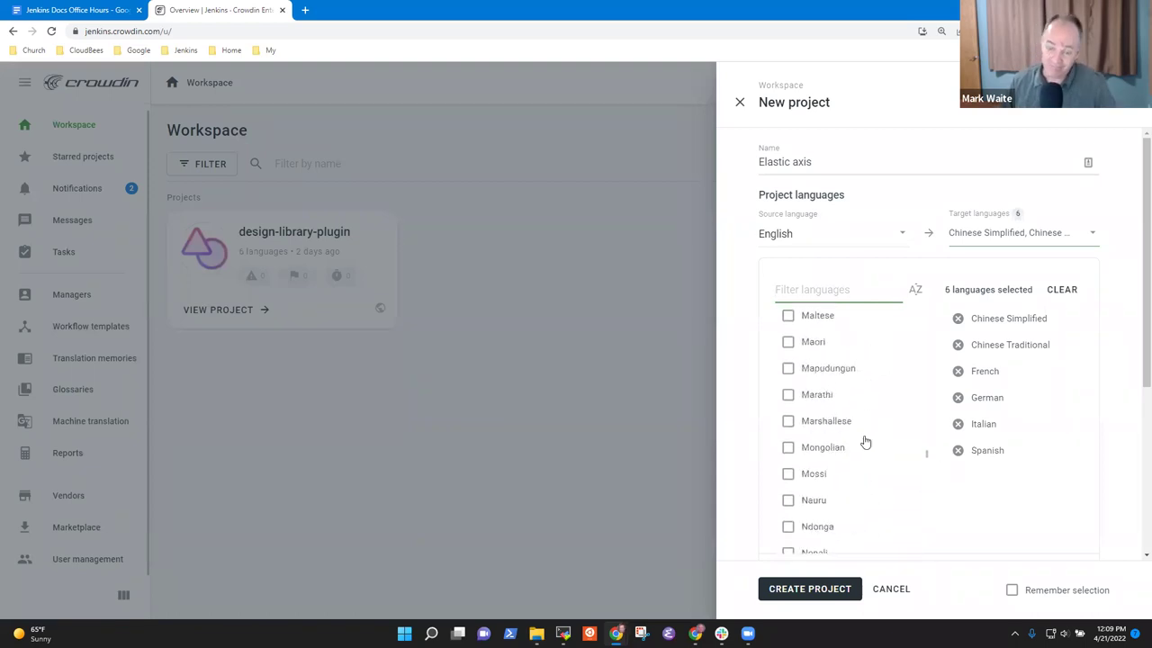
scroll(890, 432, "up", 8)
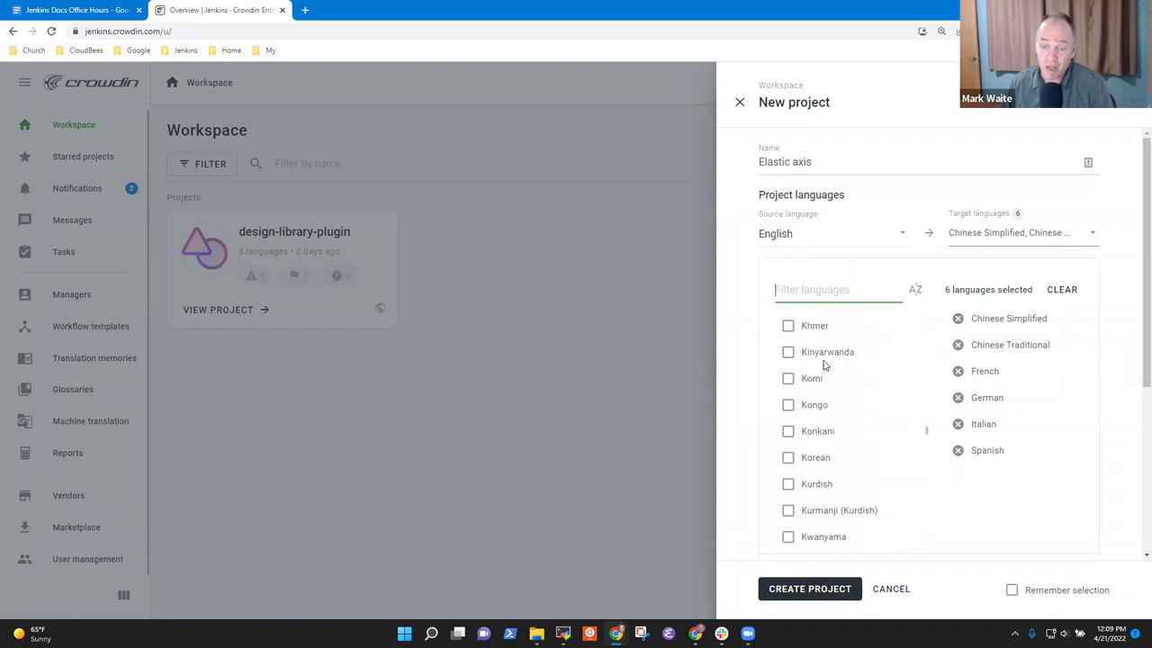
scroll(887, 403, "up", 4)
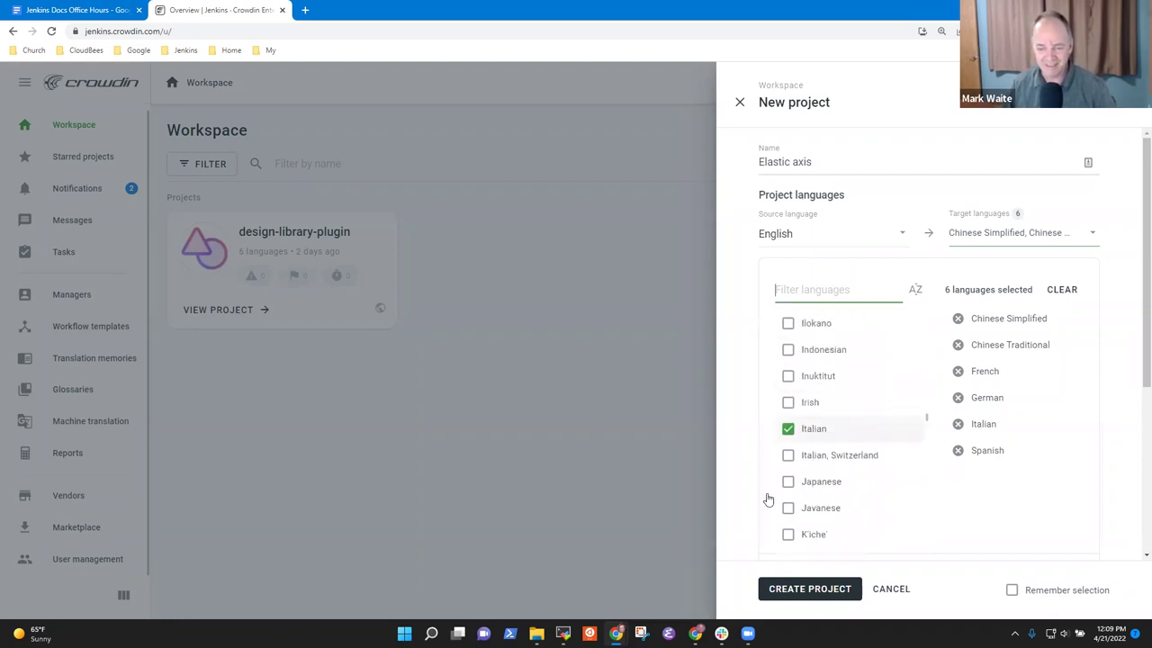
left_click(787, 481)
left_click(1020, 531)
left_click(1006, 277)
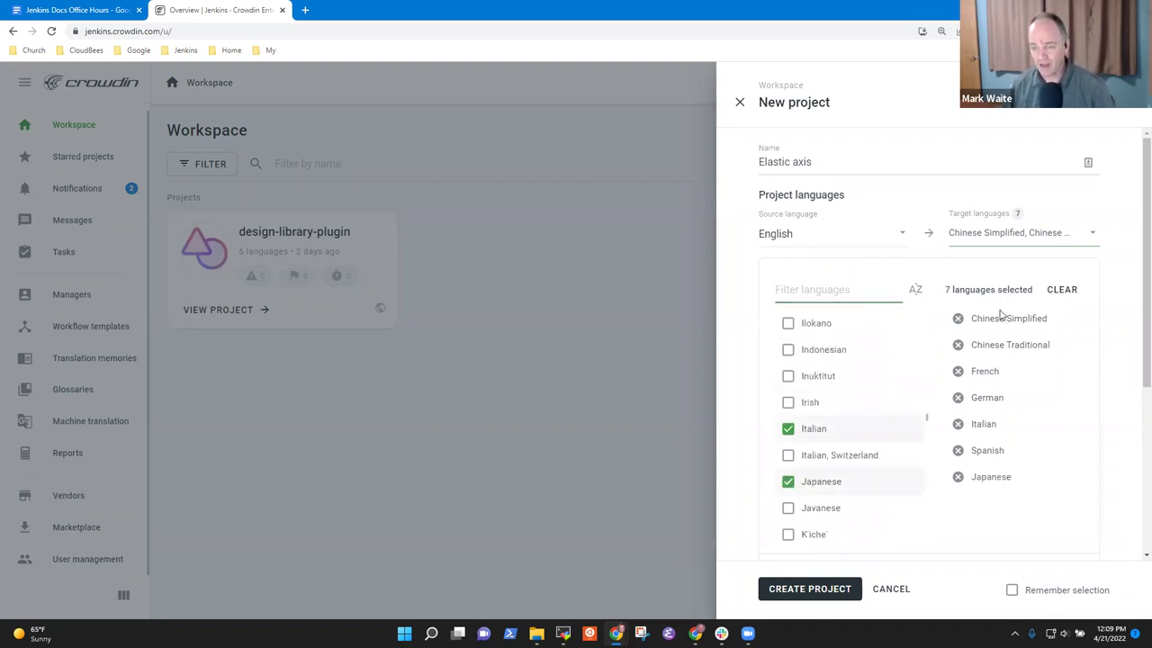
- Enable remembering the selection and the delayed workflow start, and create the Elastic axis project
left_click(1013, 590)
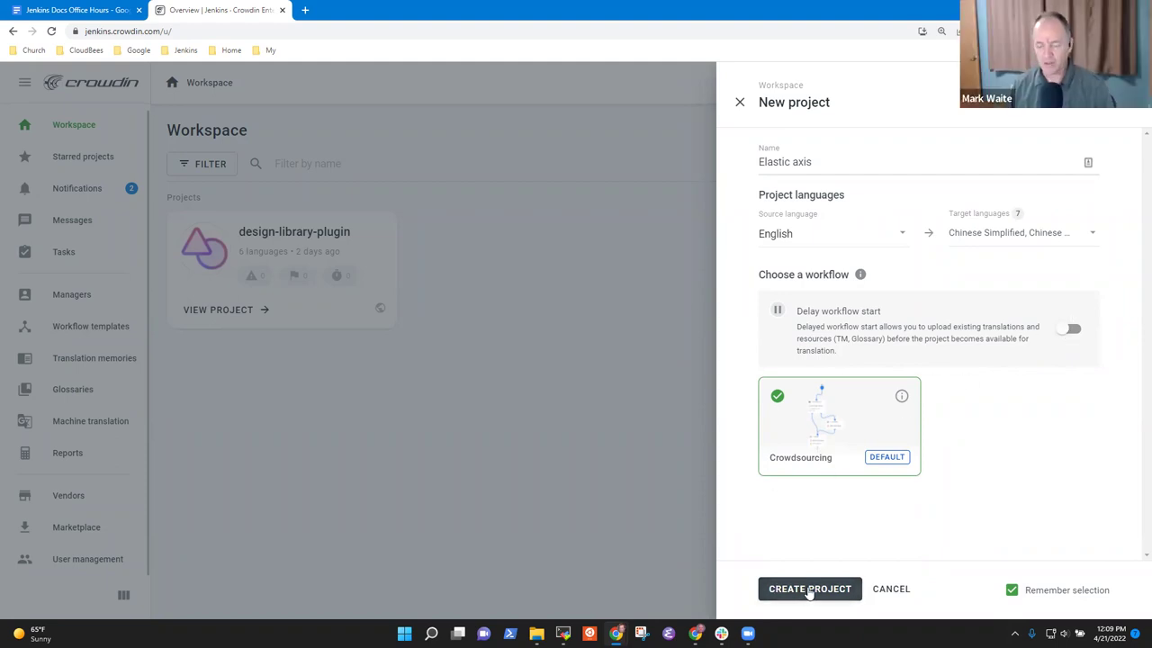
left_click(1070, 331)
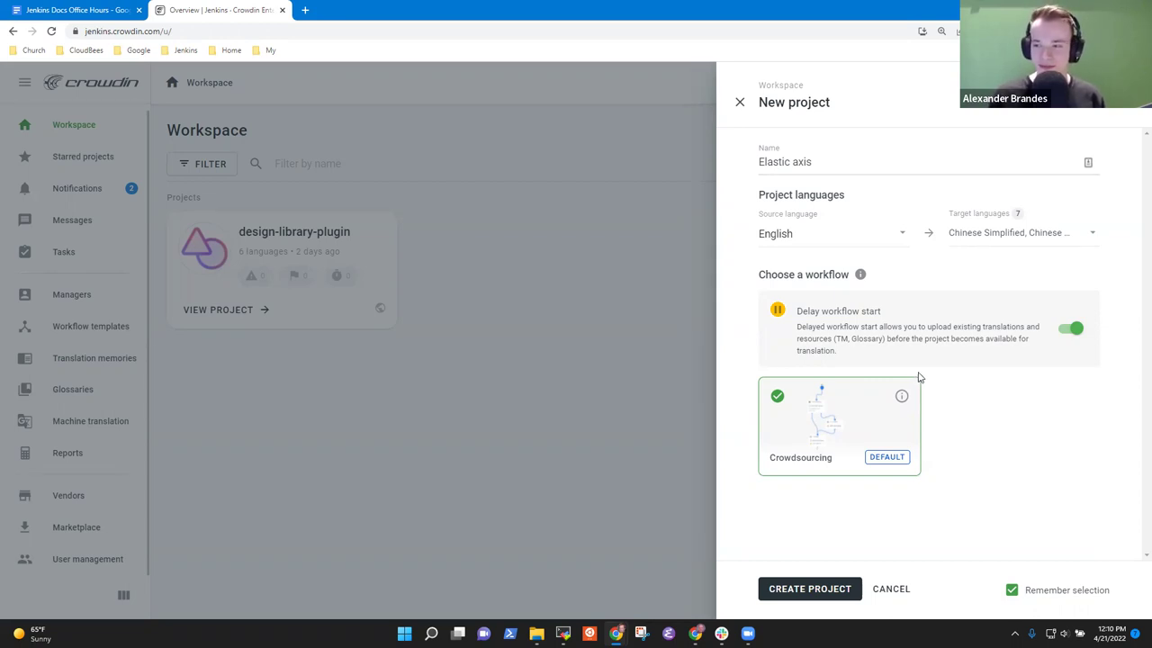
left_click(830, 590)
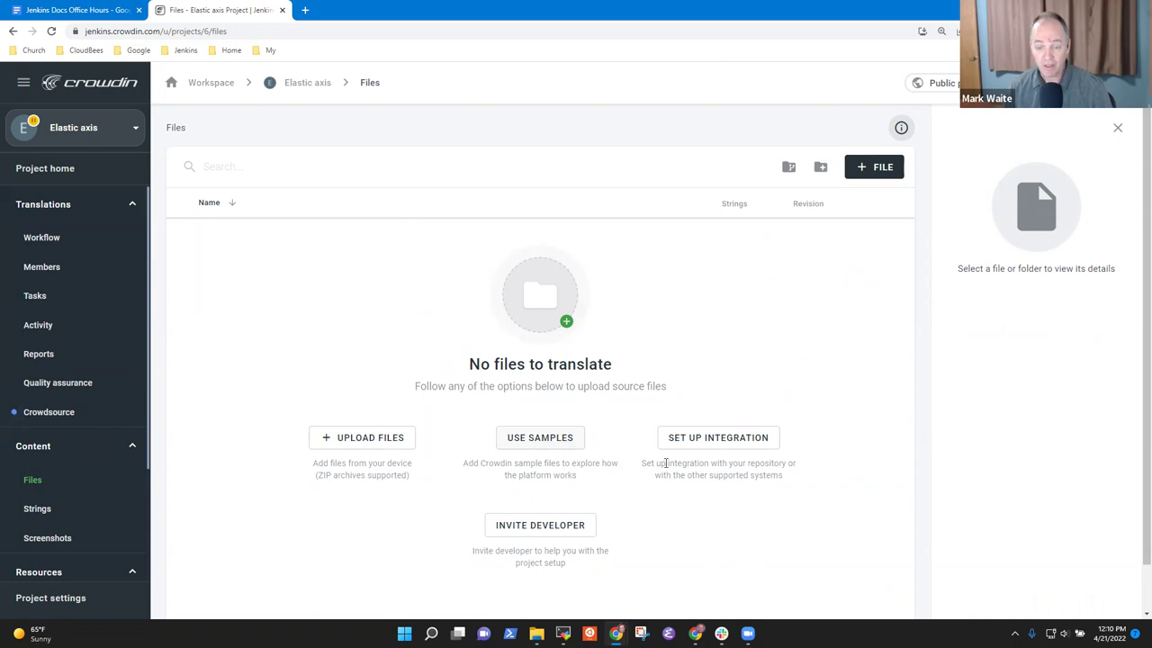
- Open the new project's integration setup and look through the available integrations around GitHub
left_click(733, 440)
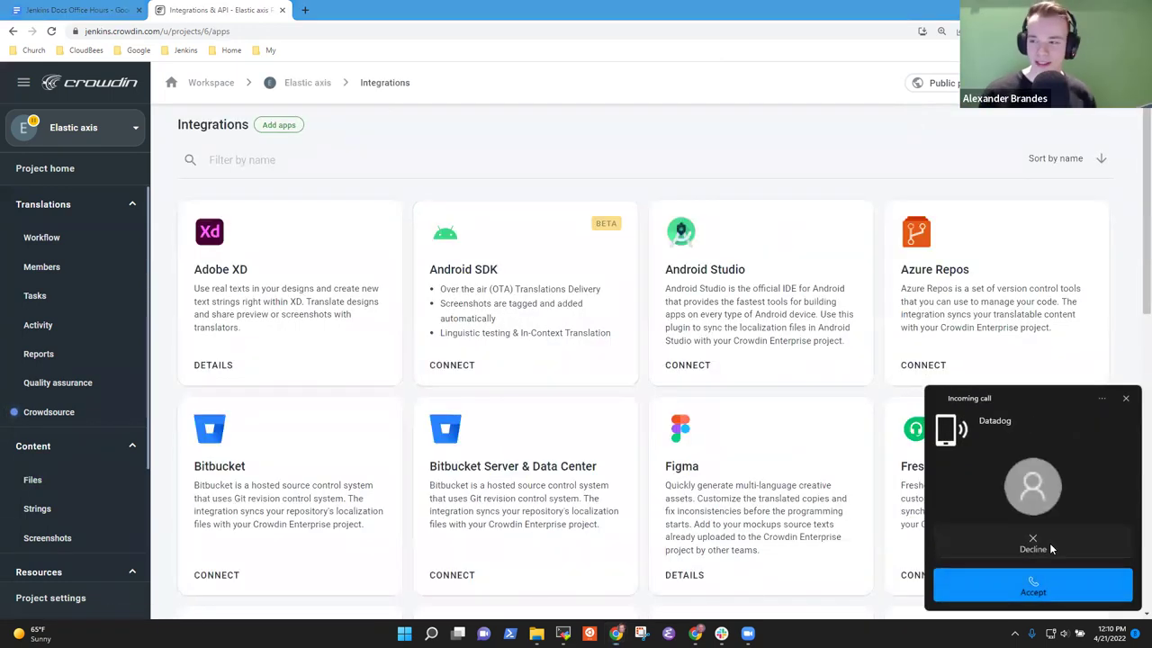
scroll(552, 398, "down", 4)
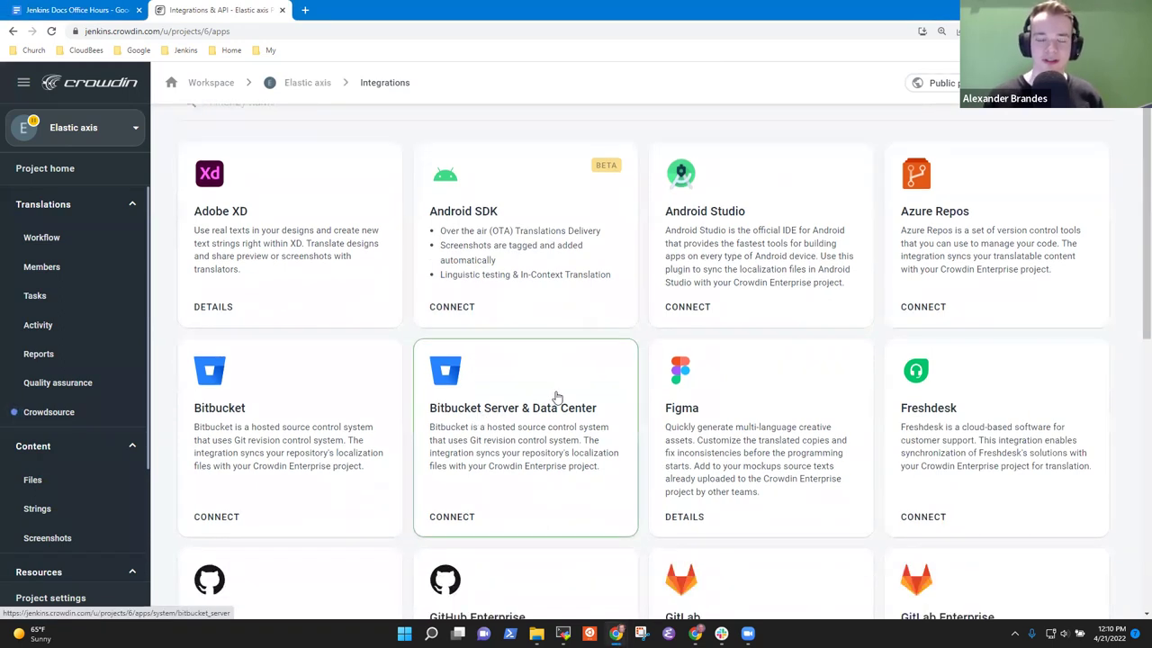
scroll(540, 346, "down", 1)
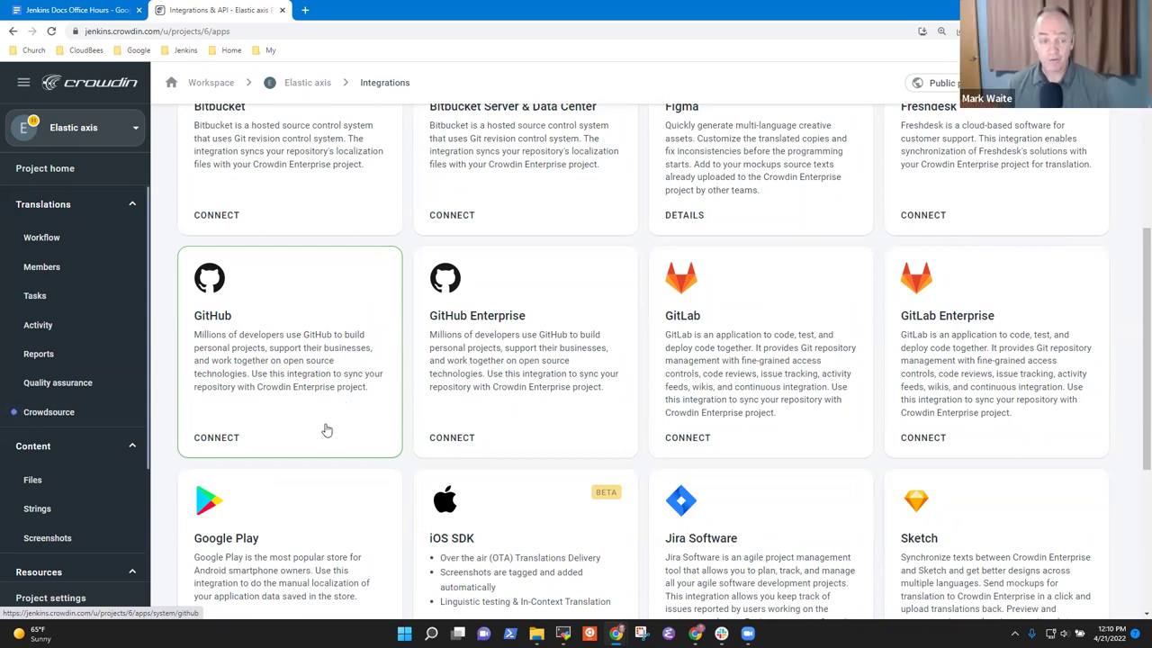
scroll(327, 431, "up", 2)
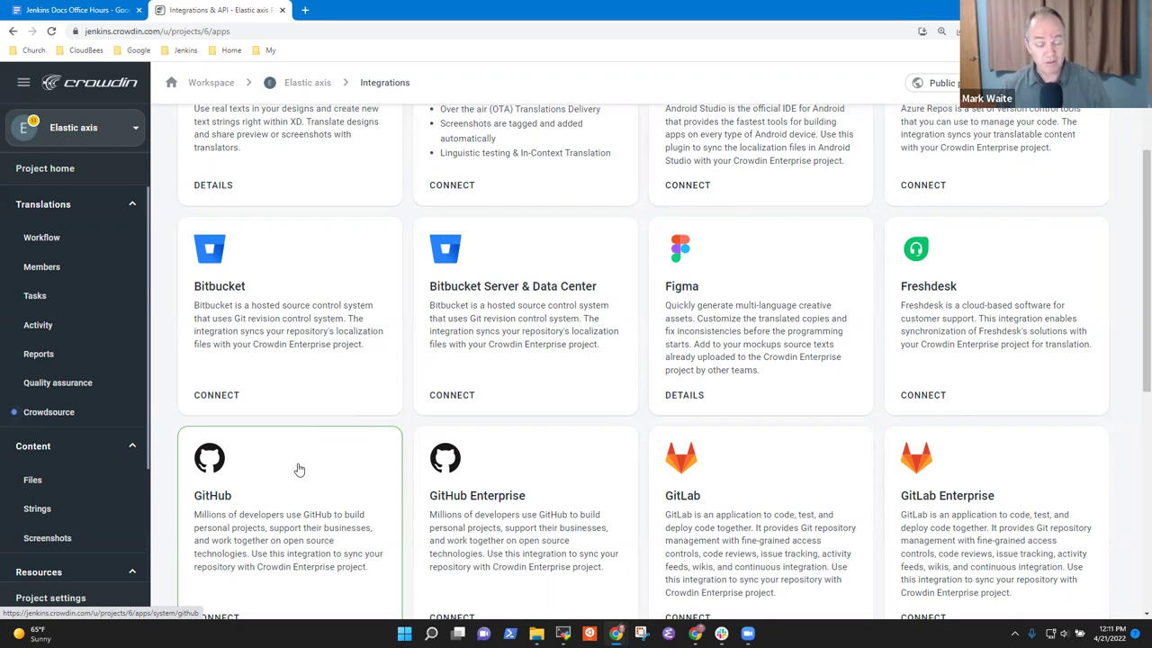
scroll(396, 400, "down", 2)
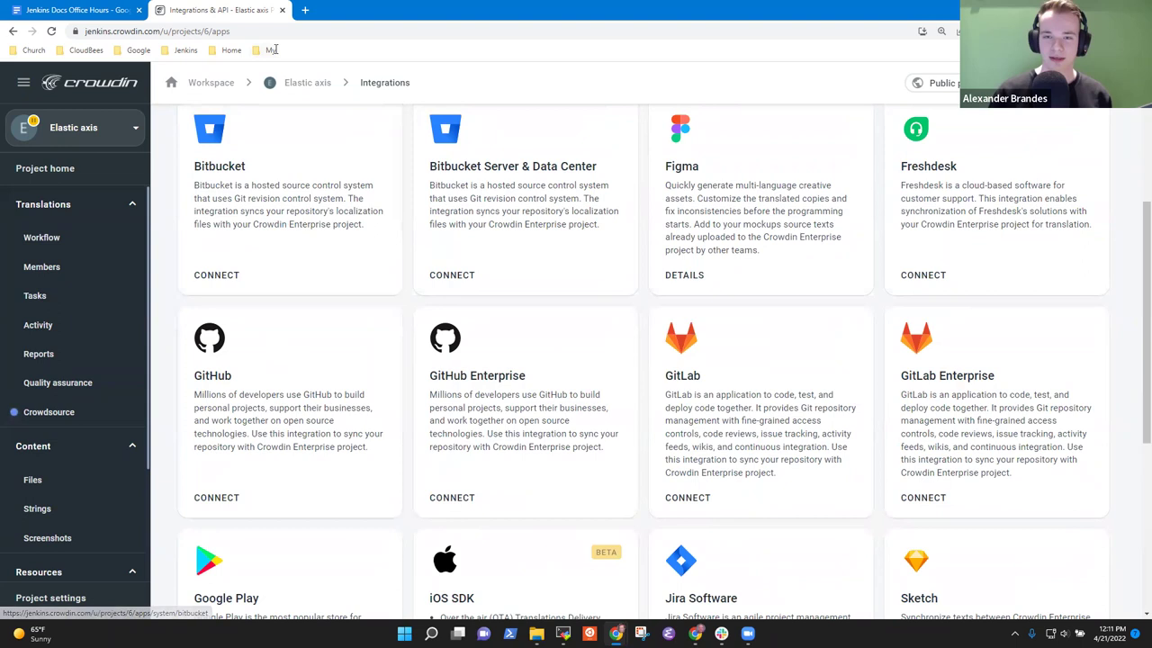
scroll(301, 244, "up", 1)
scroll(297, 270, "up", 3)
- Open the bookmarked elastic axis GitHub repository in a new browser tab and enlarge the page to 125%
left_click(304, 10)
left_click(186, 50)
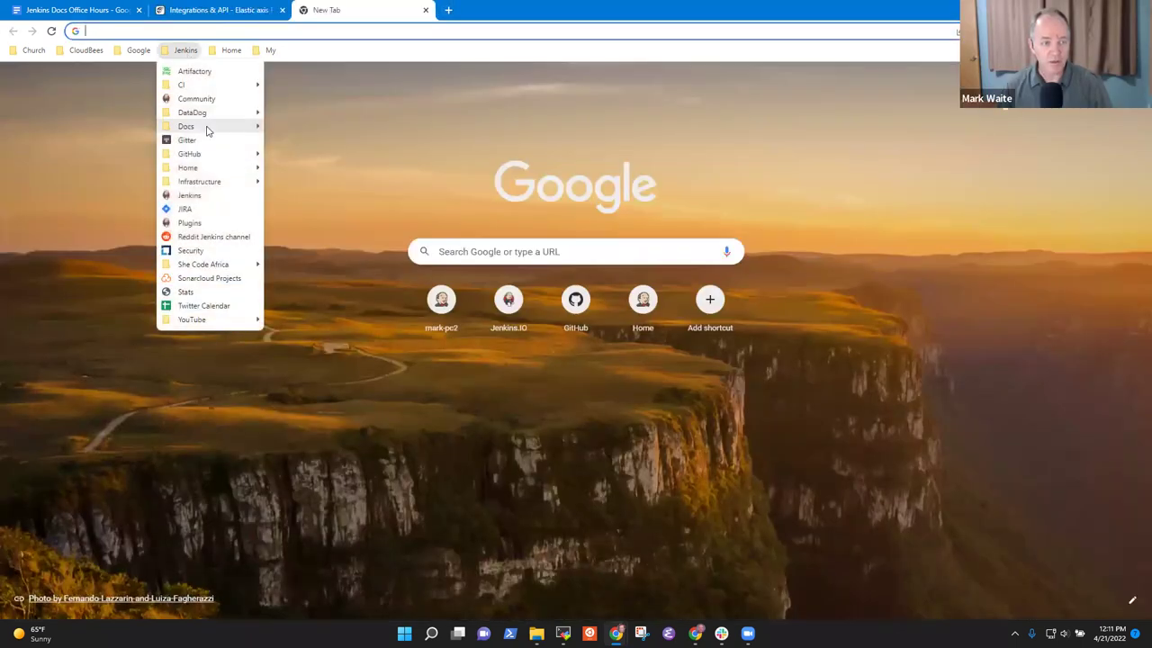
mouse_move(228, 156)
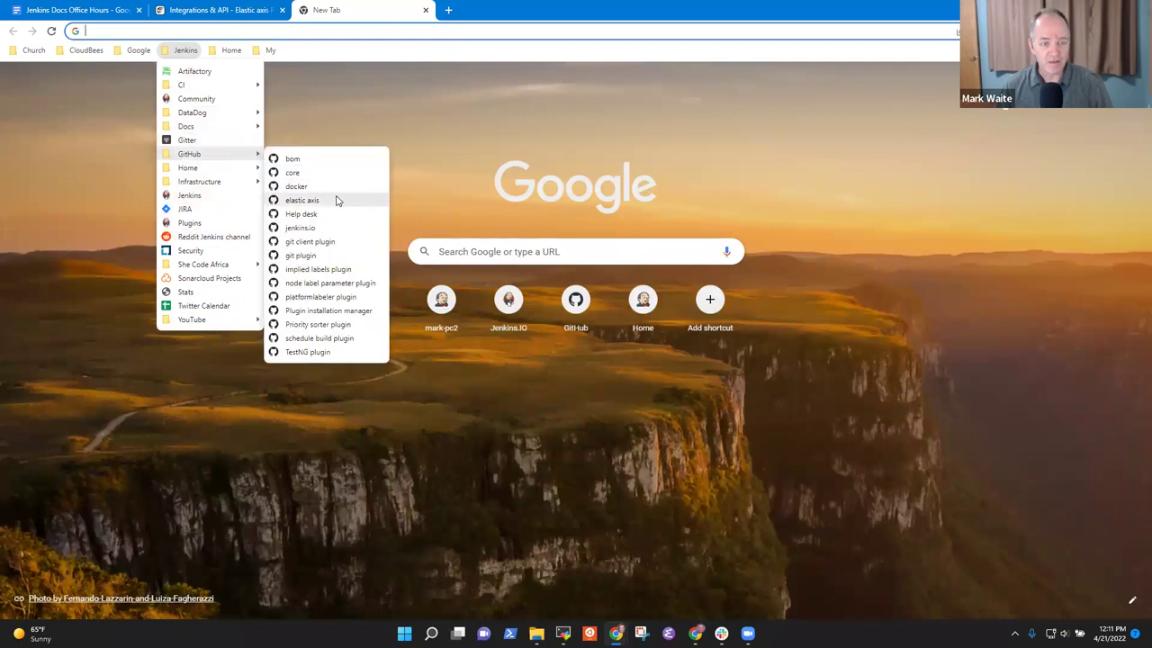
left_click(302, 200)
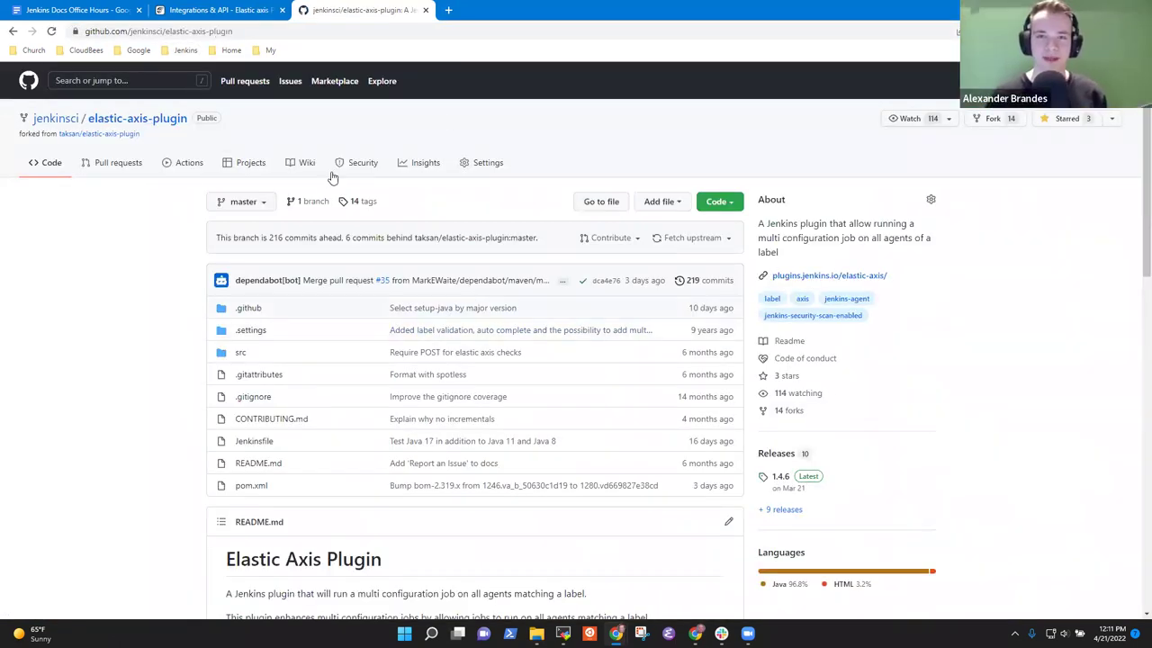
key("ctrl+plus")
key("ctrl+plus")
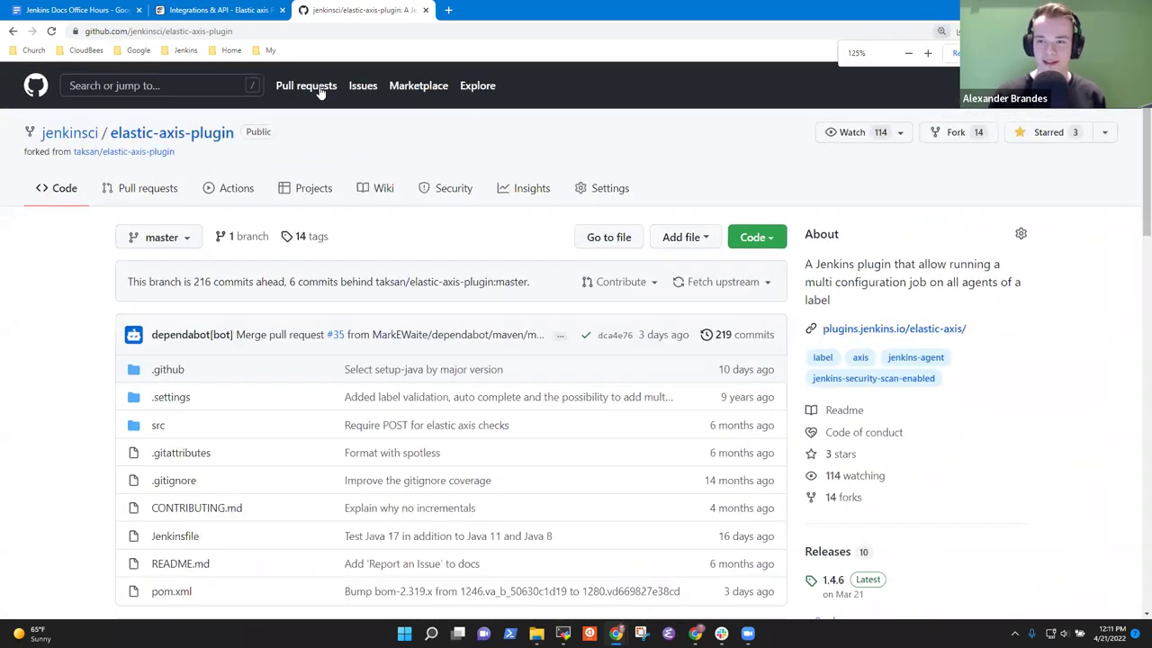
right_click(367, 15)
left_click(405, 22)
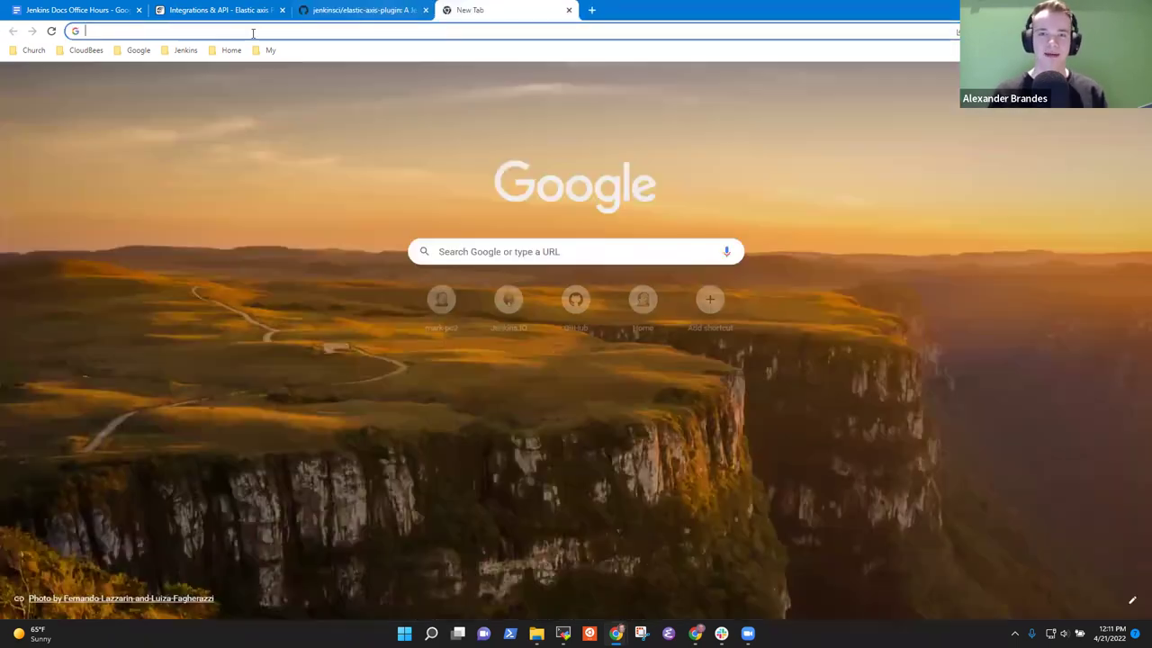
middle_click(450, 18)
- Duplicate the elastic-axis-plugin tab and go to the jenkinsci/design-library-plugin repository in the copy
right_click(354, 20)
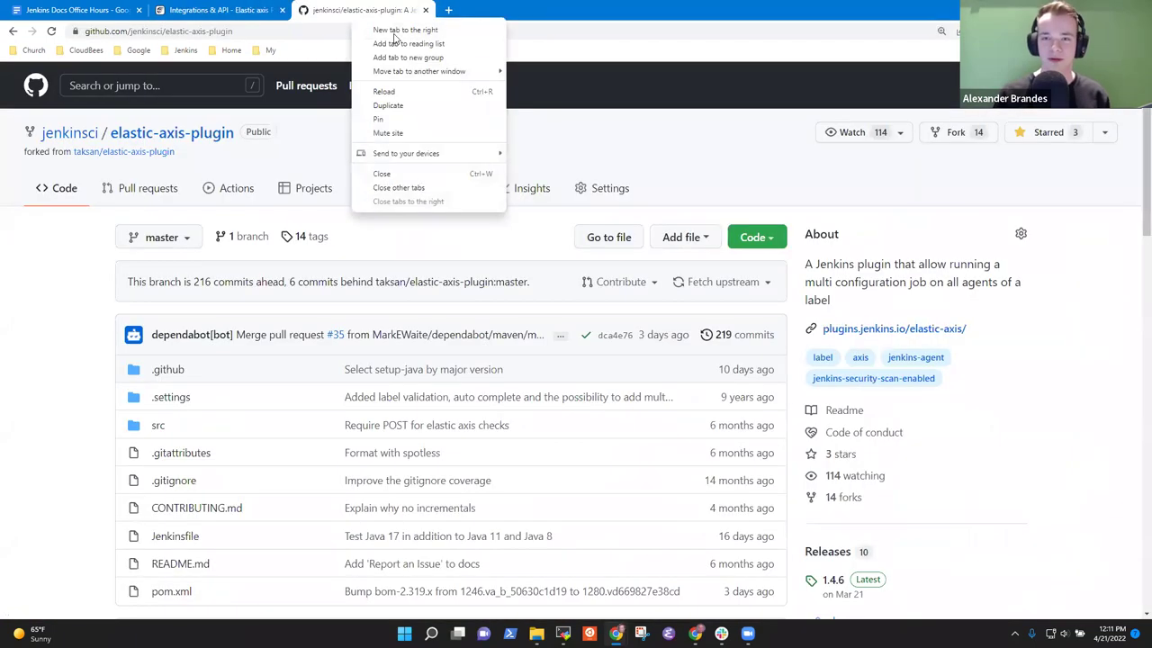
left_click(419, 106)
left_click(259, 30)
left_click(259, 30)
key("ctrl+shift+Left")
key("ctrl+shift+Left")
type("design-library-")
key("Return")
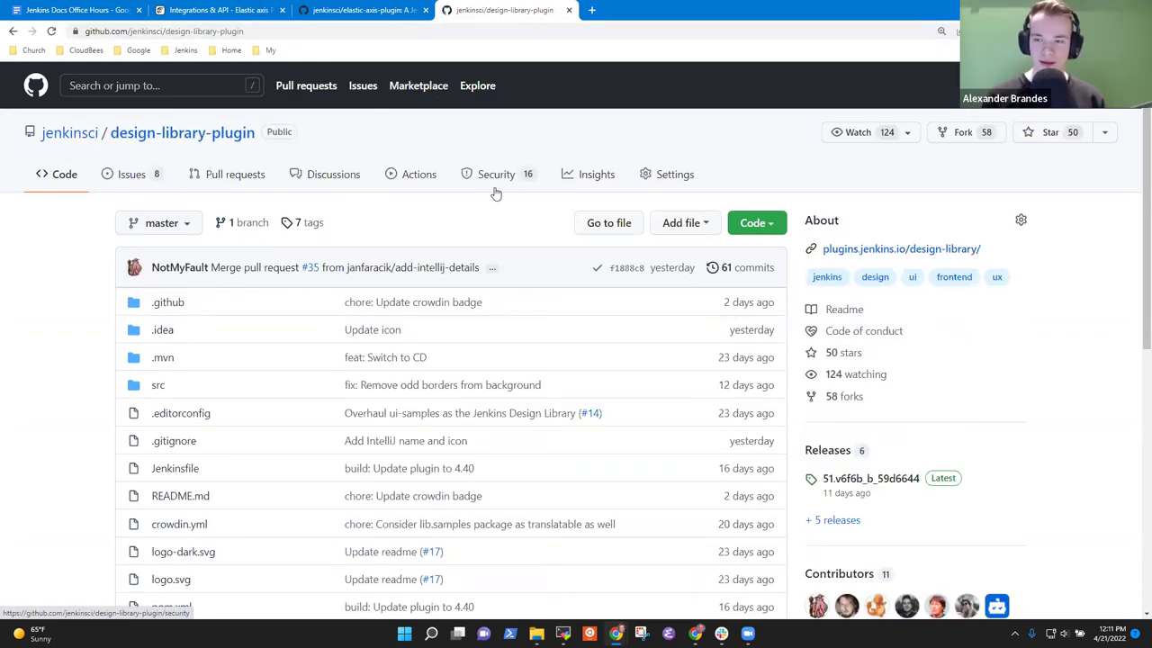
- View the workflow runs of the design-library-plugin repository
left_click(416, 176)
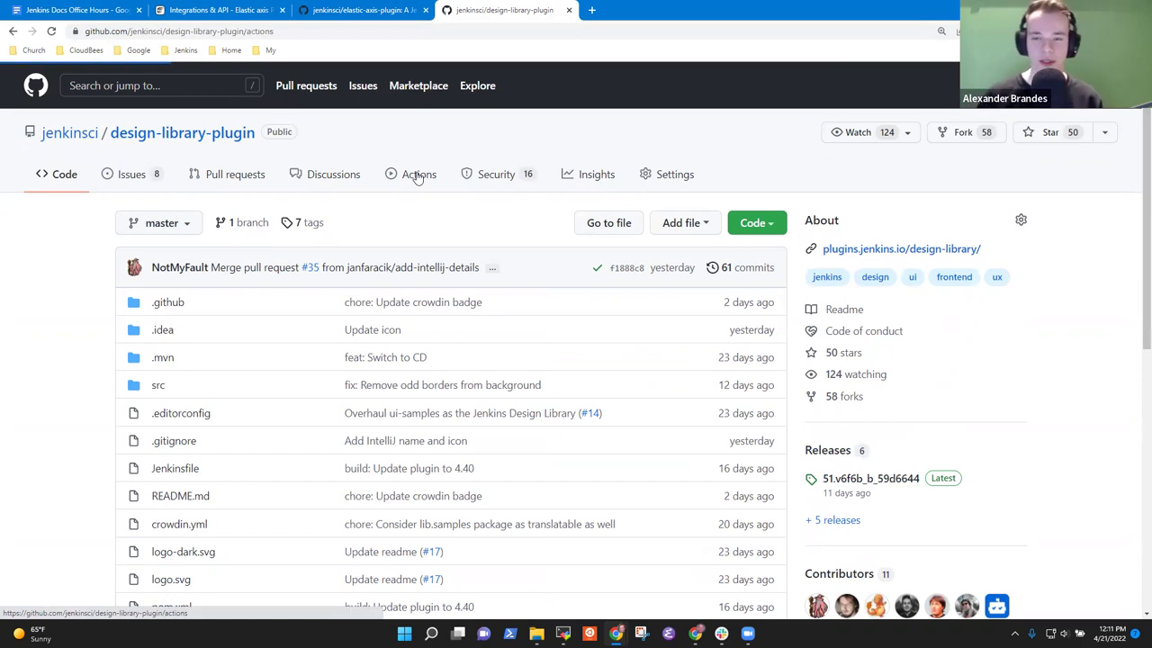
left_click(385, 13)
left_click(509, 11)
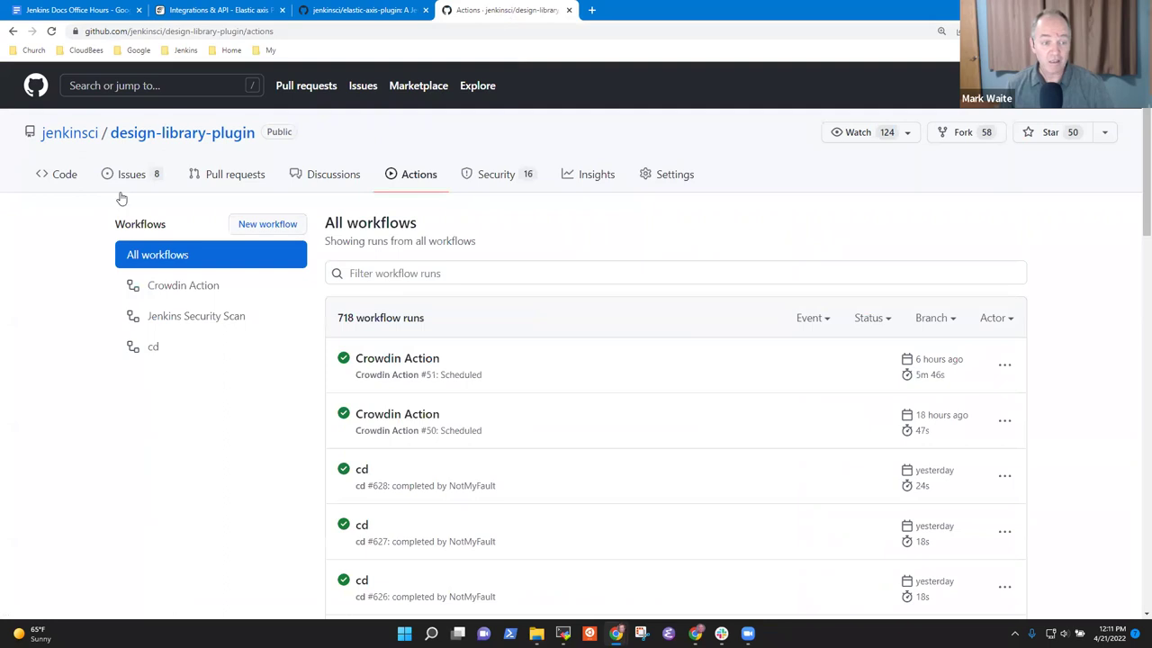
- Open the crowdin.yml workflow file in the design-library-plugin repository's .github/workflows folder
left_click(60, 179)
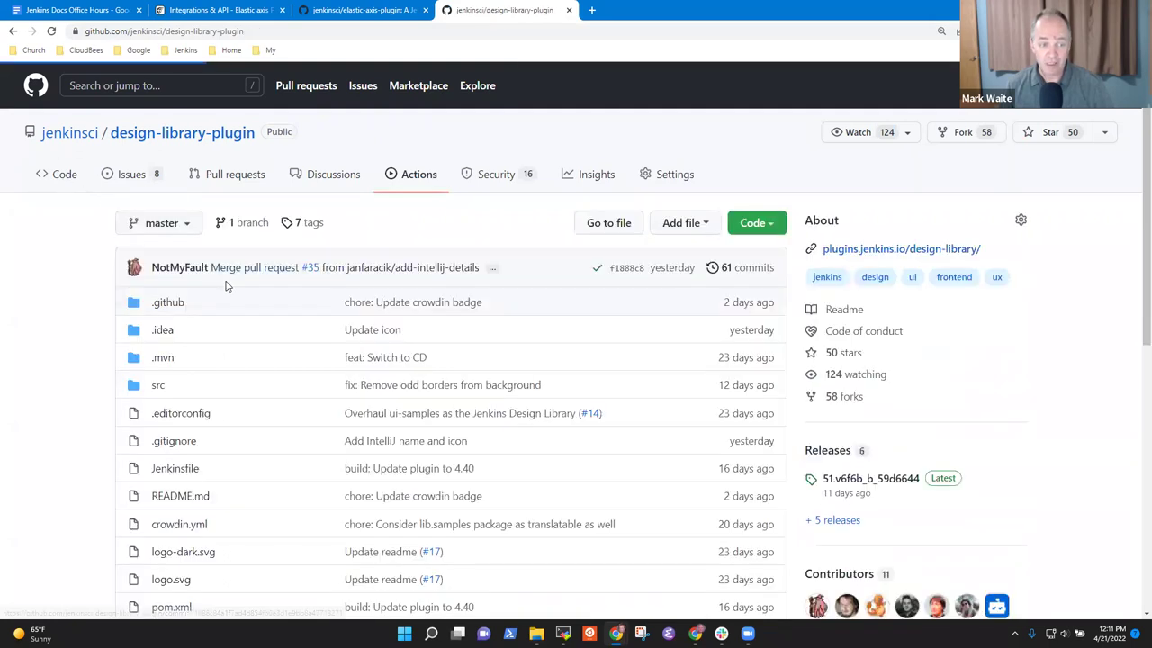
left_click(180, 306)
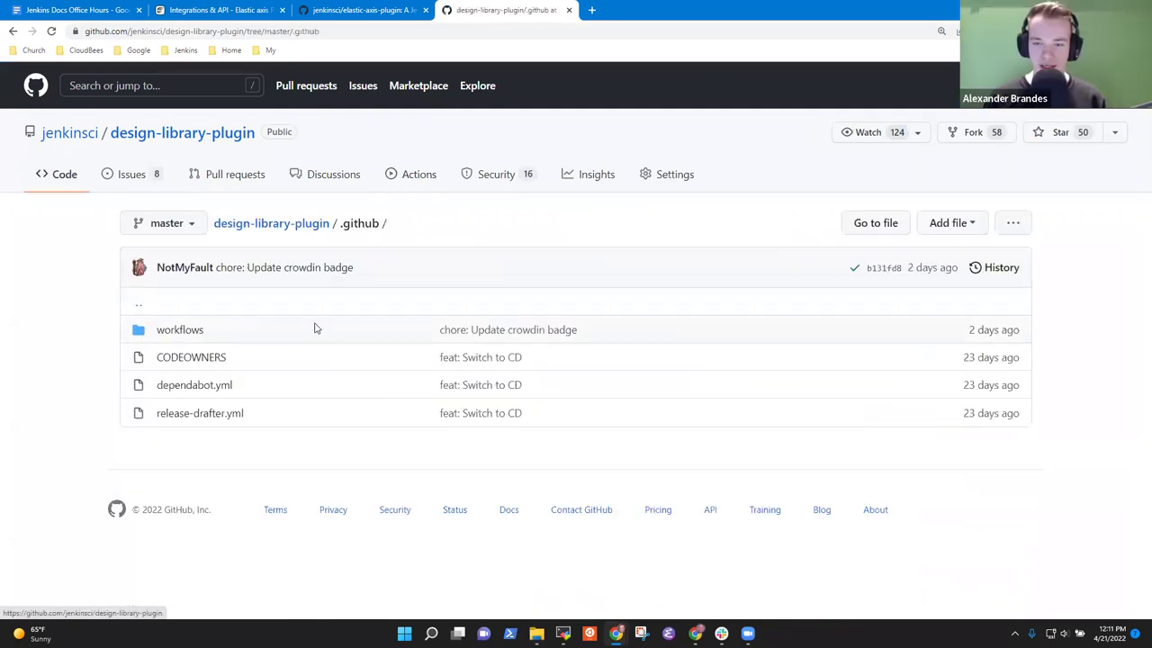
left_click(203, 330)
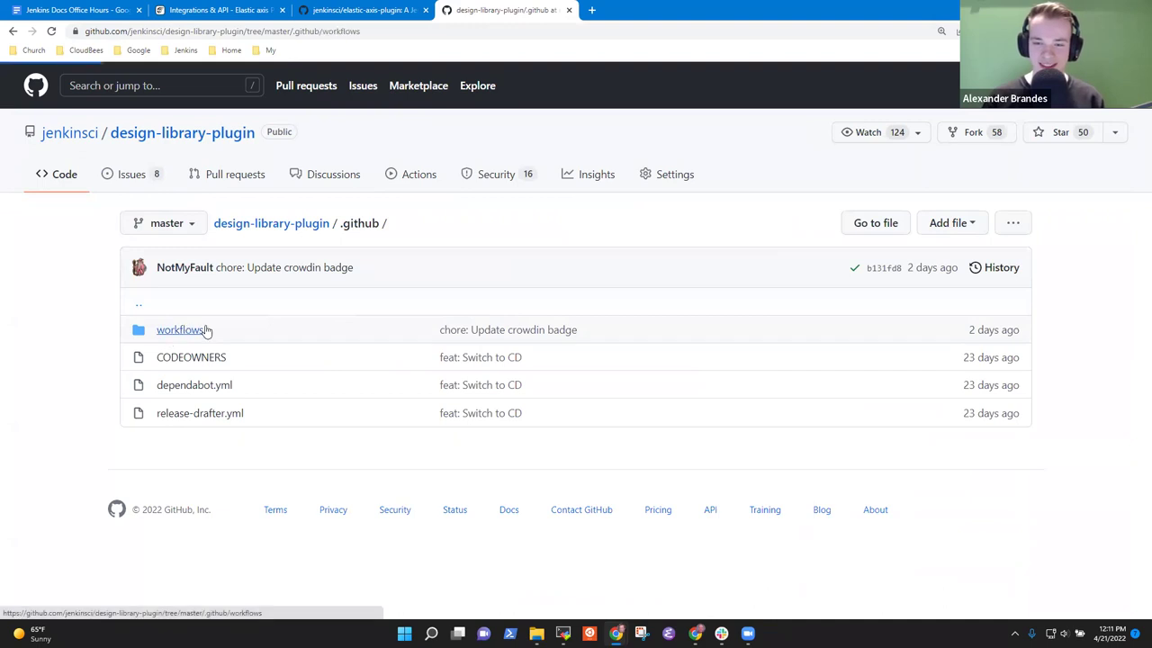
left_click(203, 358)
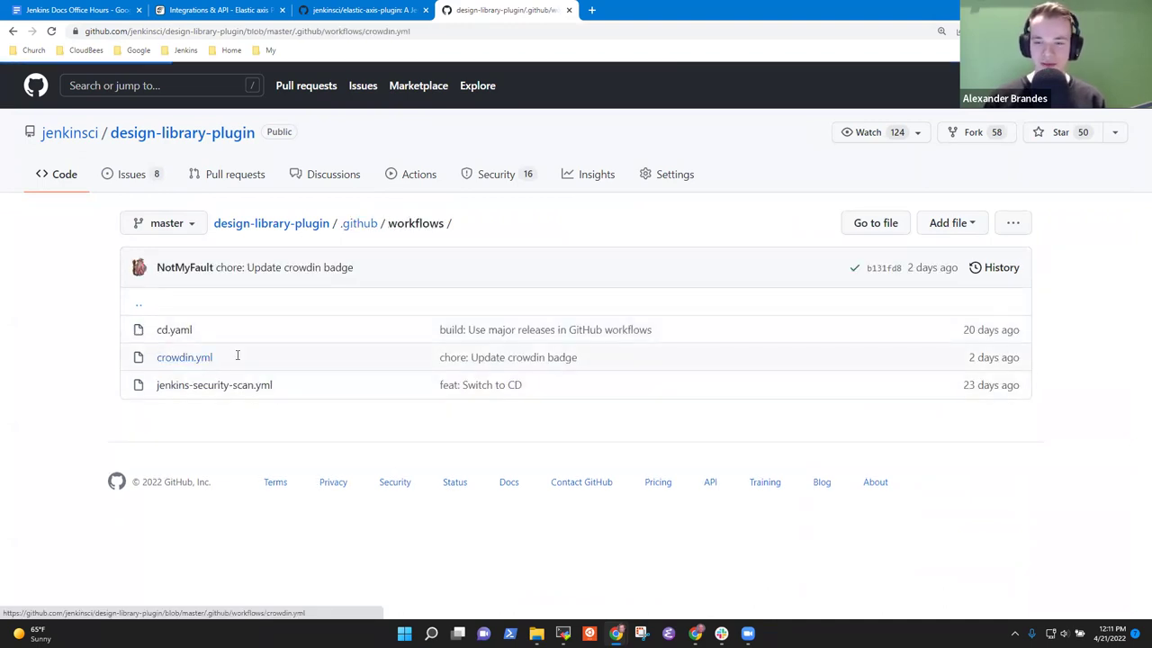
- Copy the entire content of the crowdin.yml workflow file, lines 1 to 39
scroll(630, 350, "down", 2)
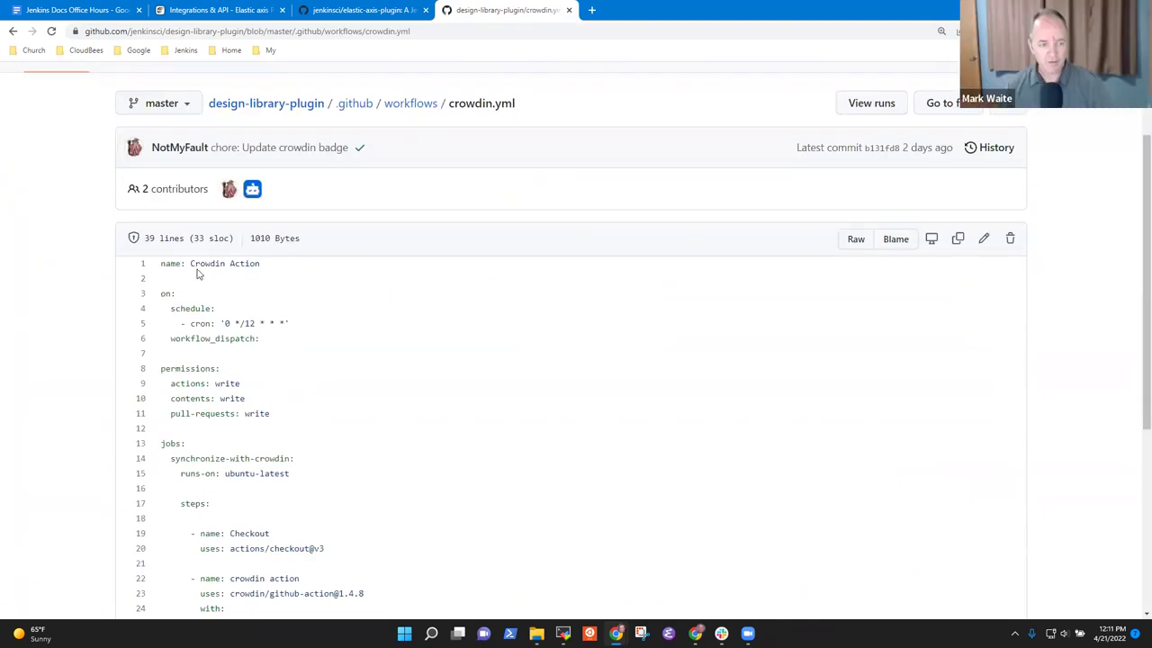
left_click_drag(155, 264, 518, 501)
key("ctrl+c")
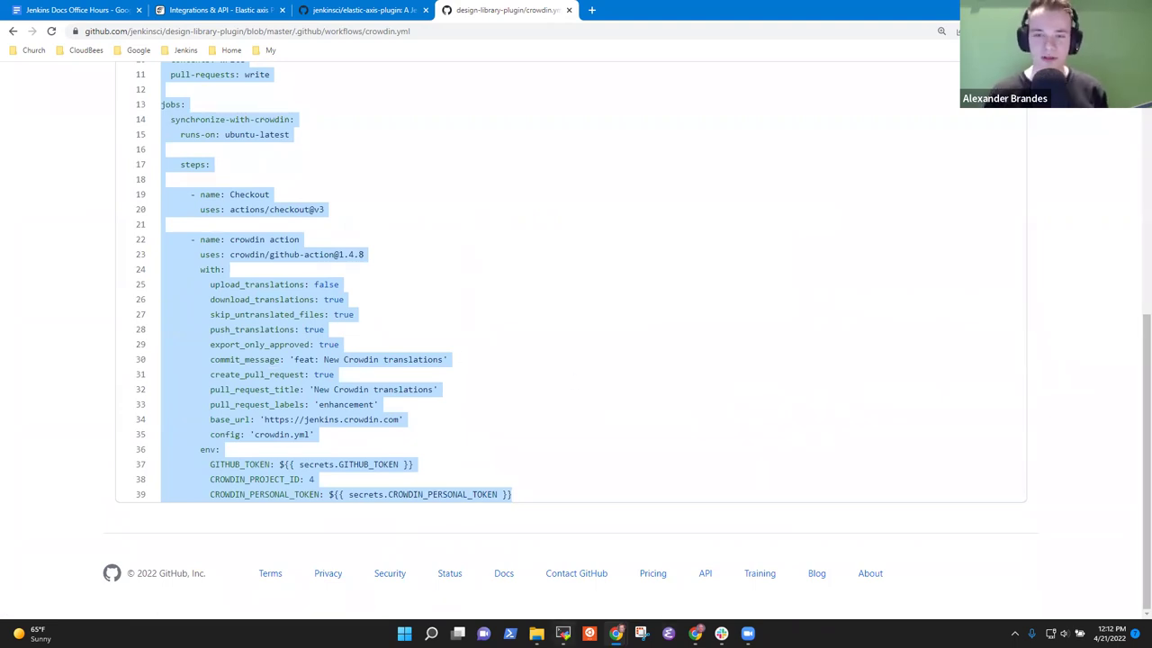
- Switch to the terminal and change to the ~/hub/my-plugins/elastic-axis-plugin/ directory
scroll(540, 278, "up", 2)
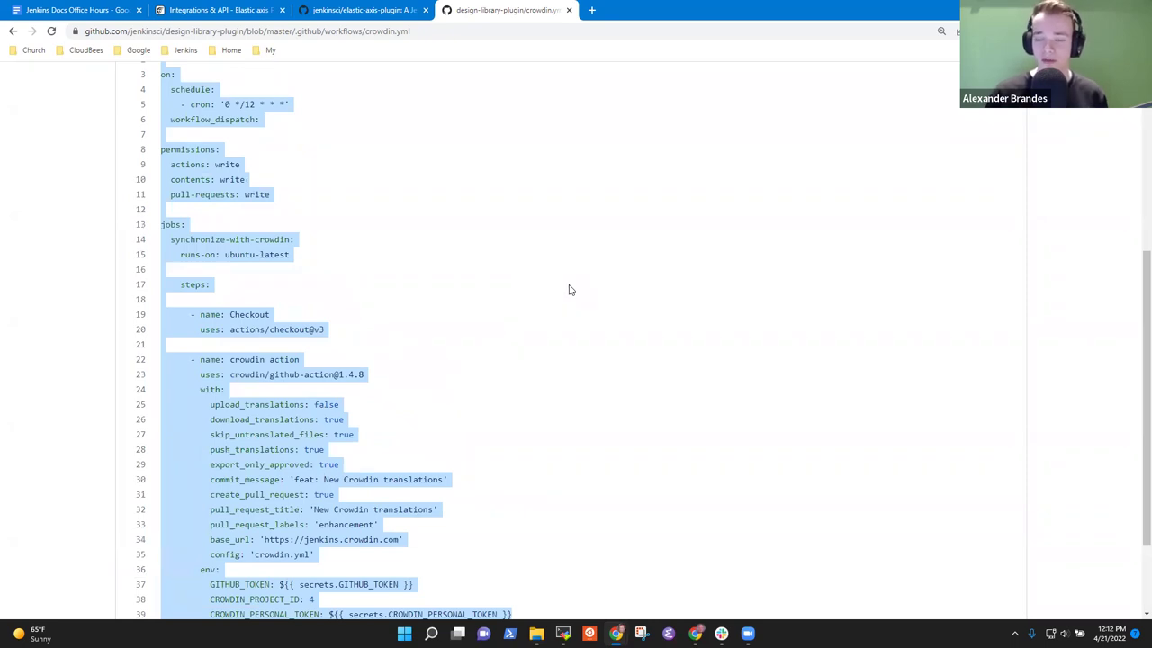
scroll(558, 278, "up", 3)
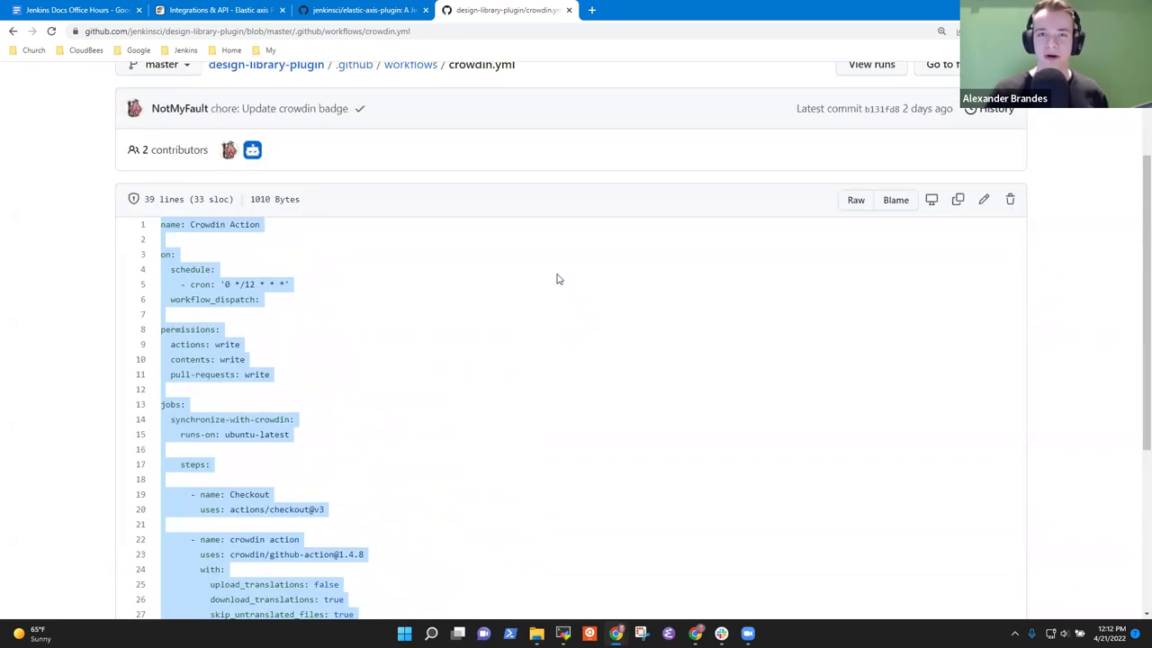
scroll(554, 280, "down", 4)
left_click(563, 632)
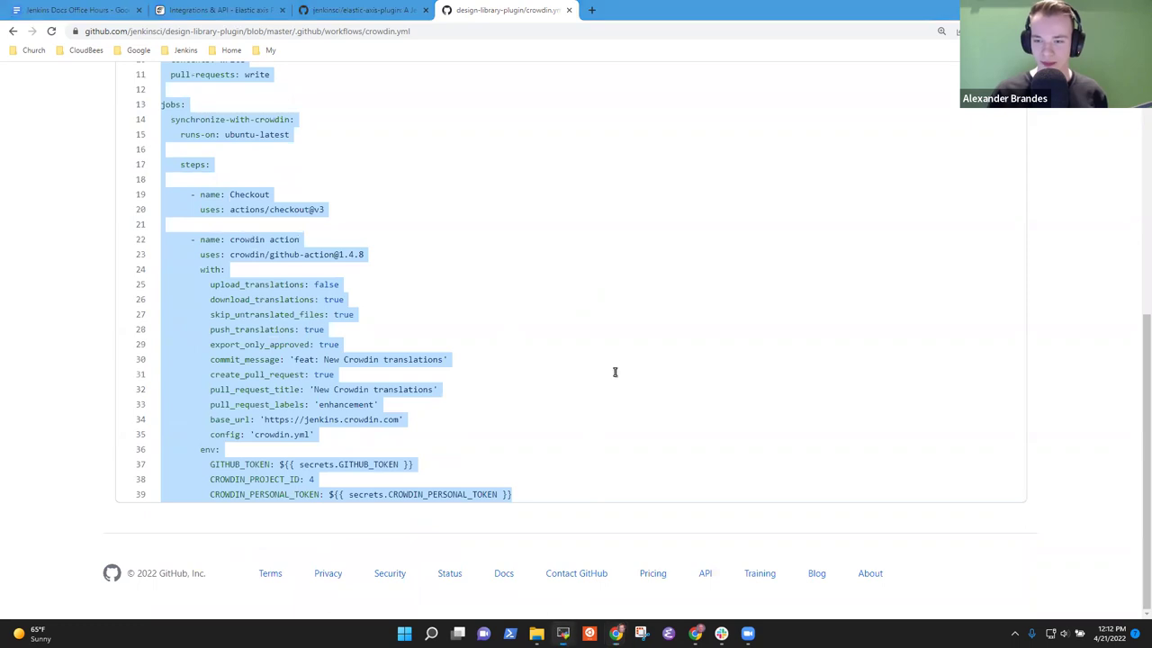
type("cd ")
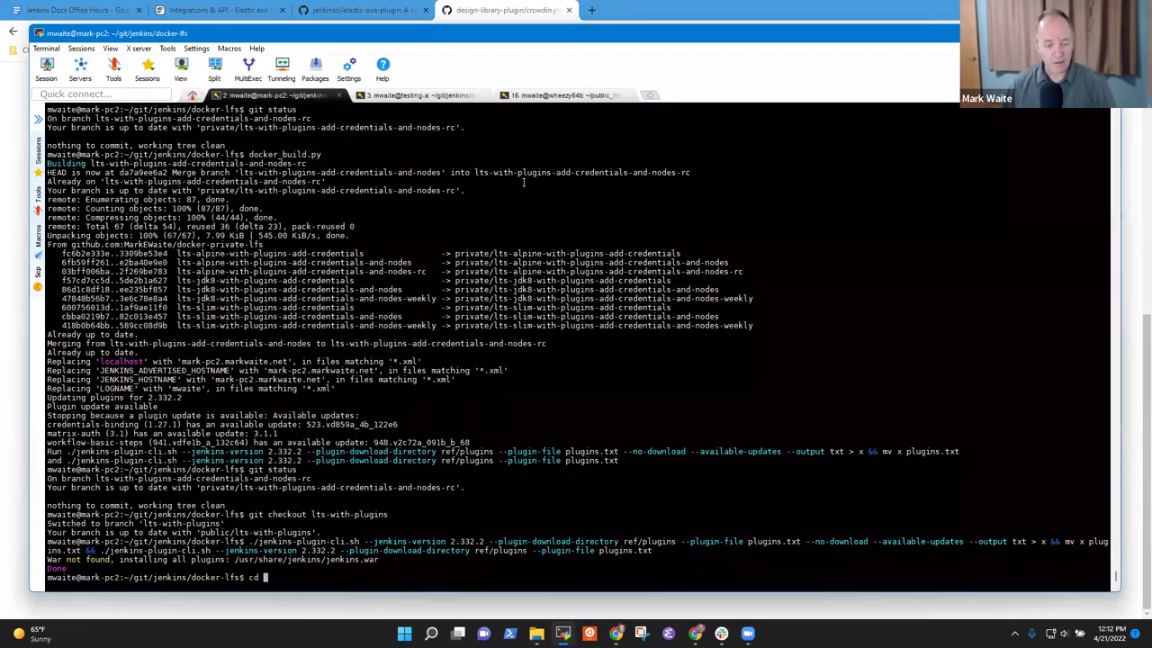
type("~/hub/my")
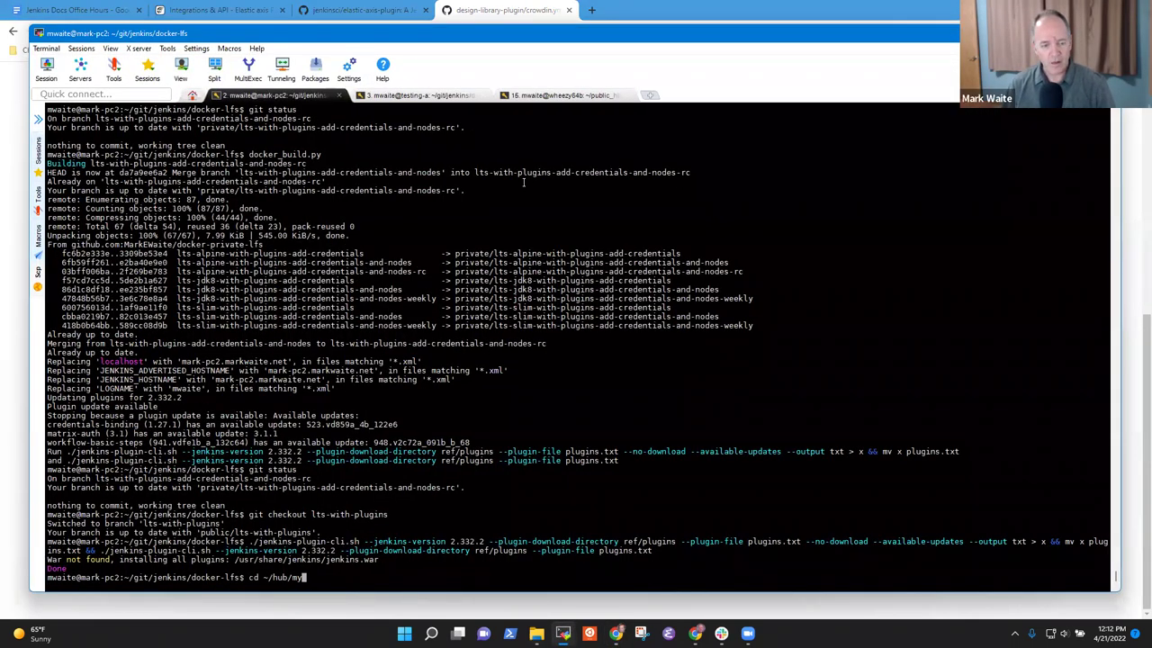
type("-plugins/ela")
key("Tab")
key("Return")
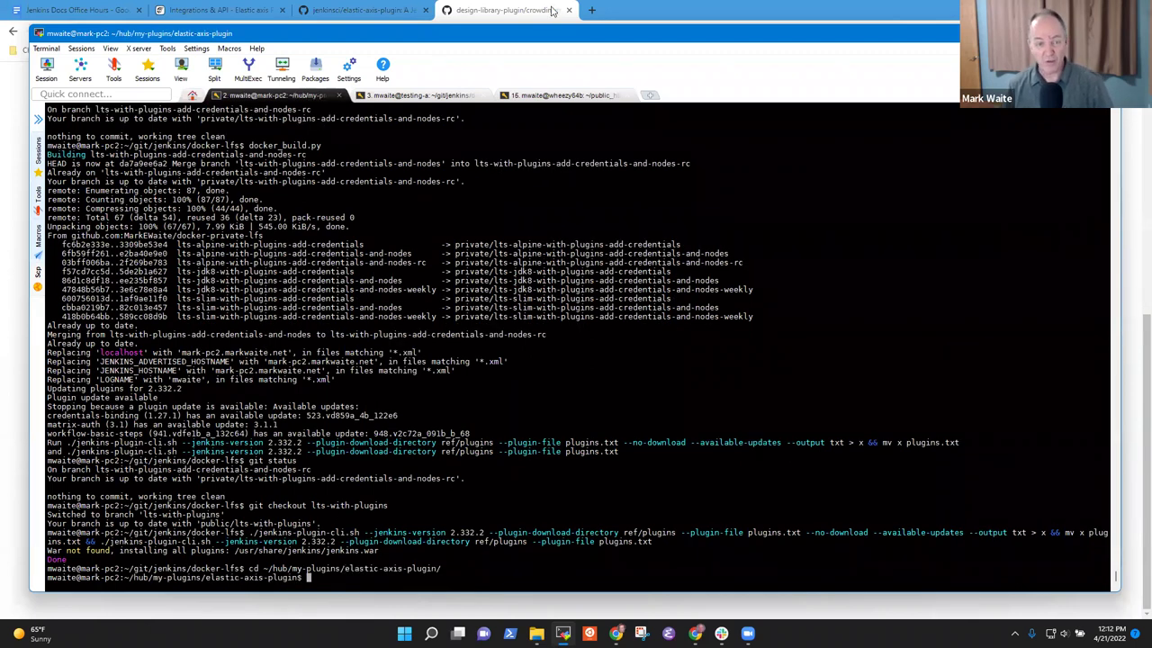
- Sync the local elastic-axis-plugin repository with its remote by running gh repo sync in the terminal
left_click(535, 9)
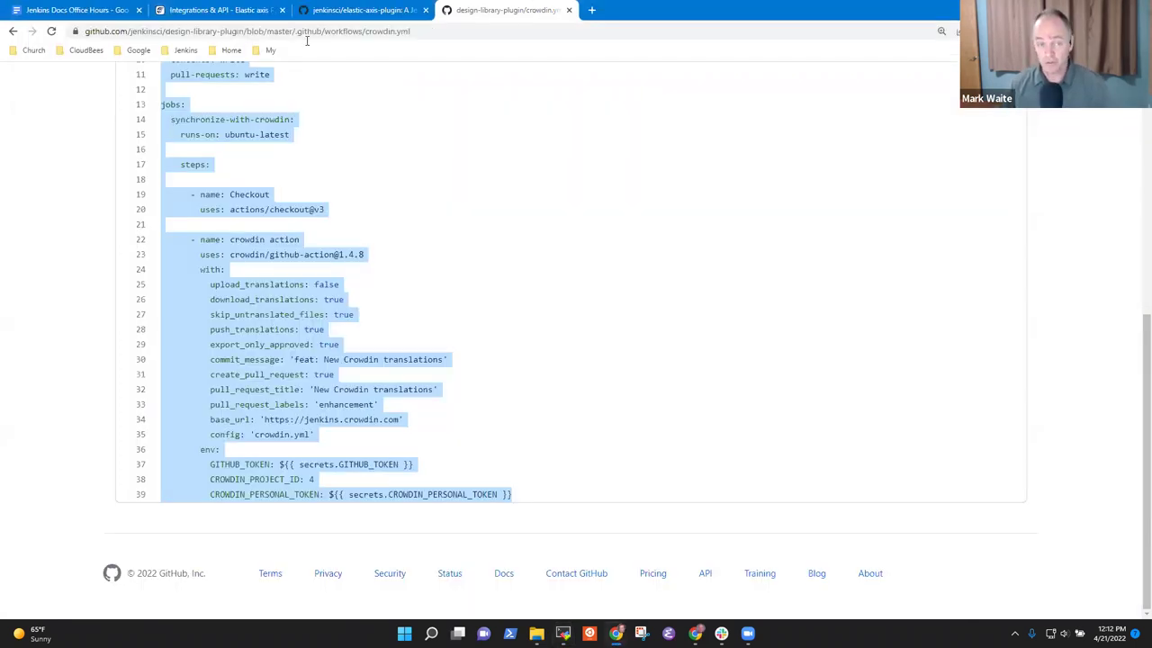
left_click(382, 12)
left_click(477, 13)
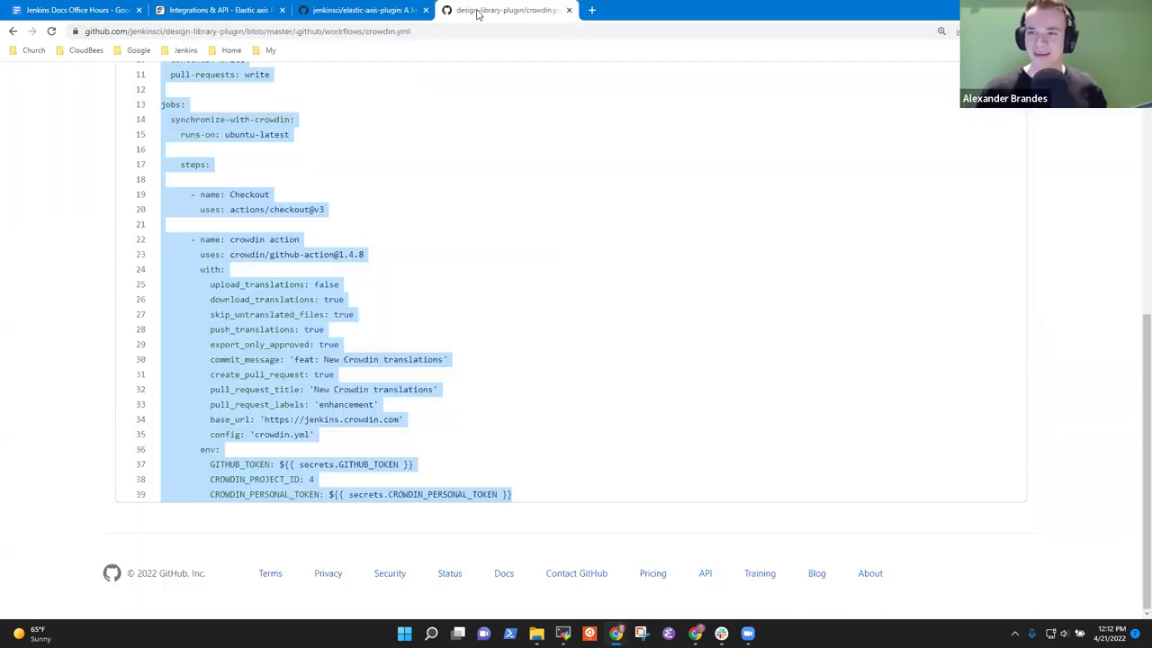
key("alt+Tab")
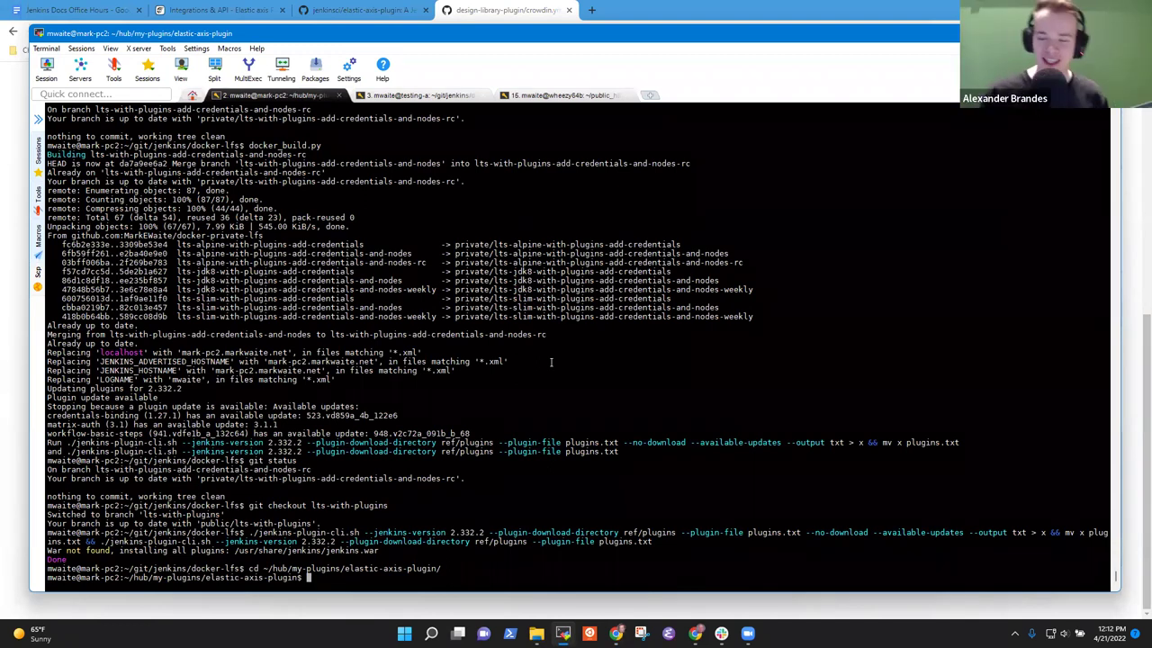
type("gh repo sync")
key("Return")
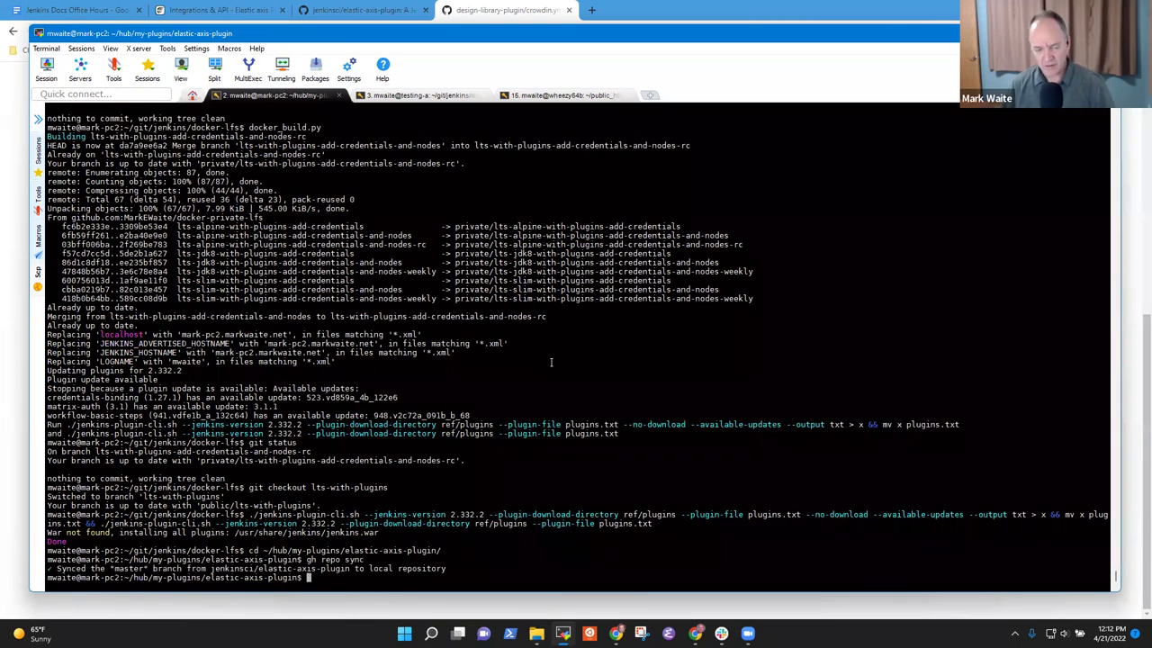
- Start a new file .github/workflows/crowdin.yml in vi inside the elastic-axis-plugin repository
type("vi .git")
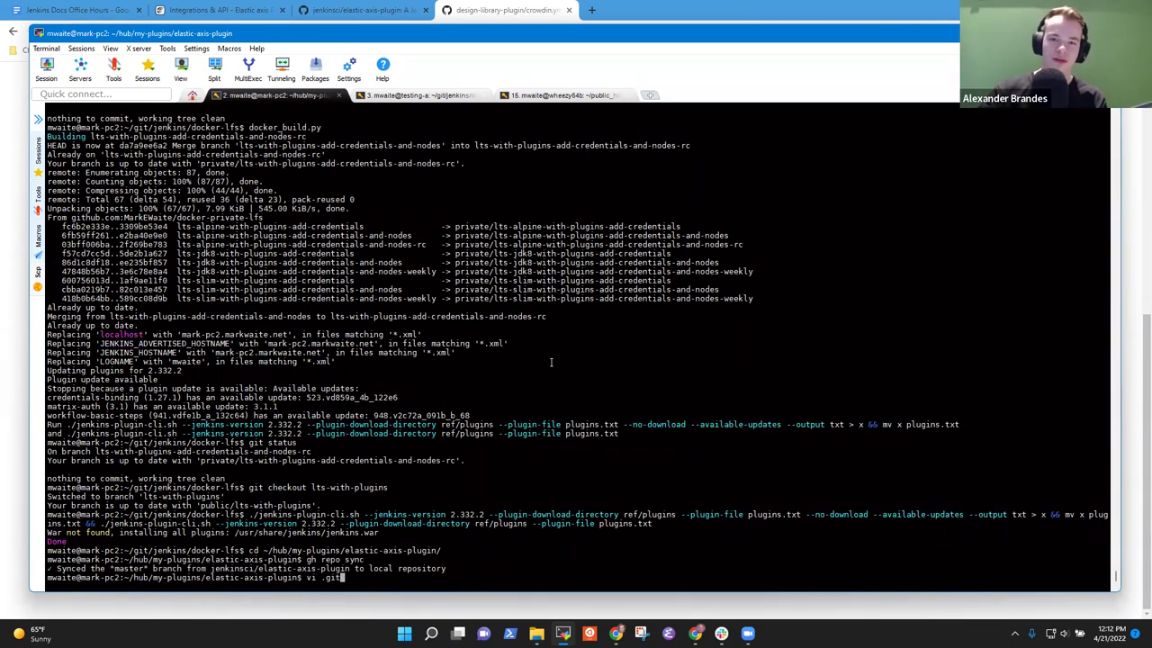
type("h")
key("Tab")
type("wor")
key("Tab")
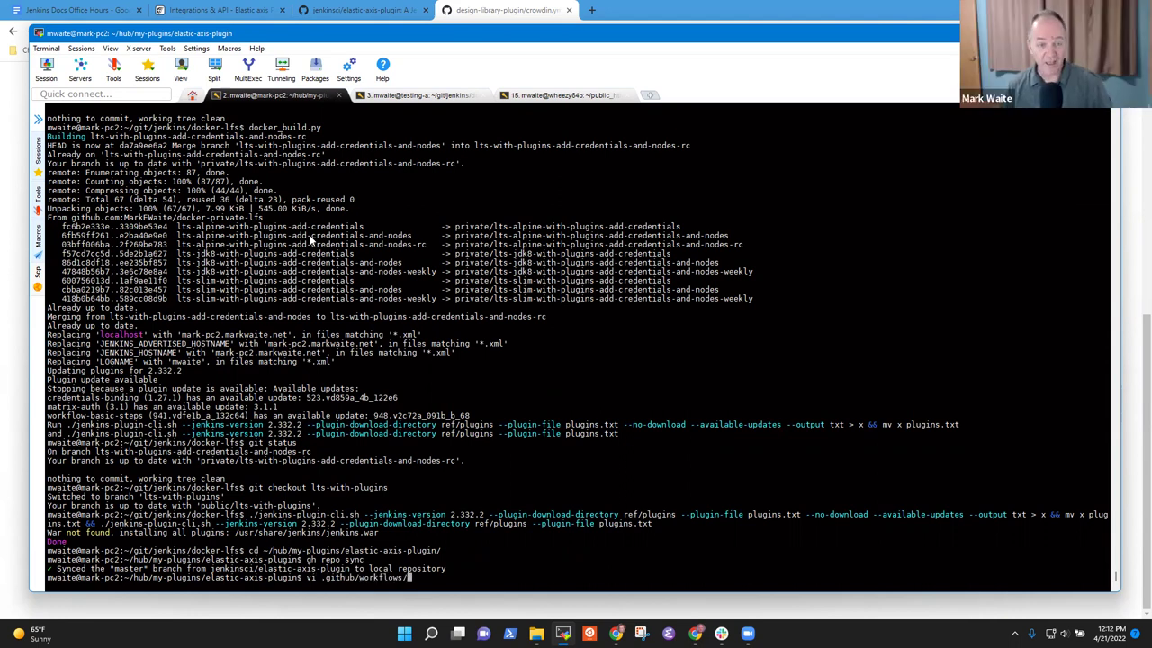
left_click(370, 7)
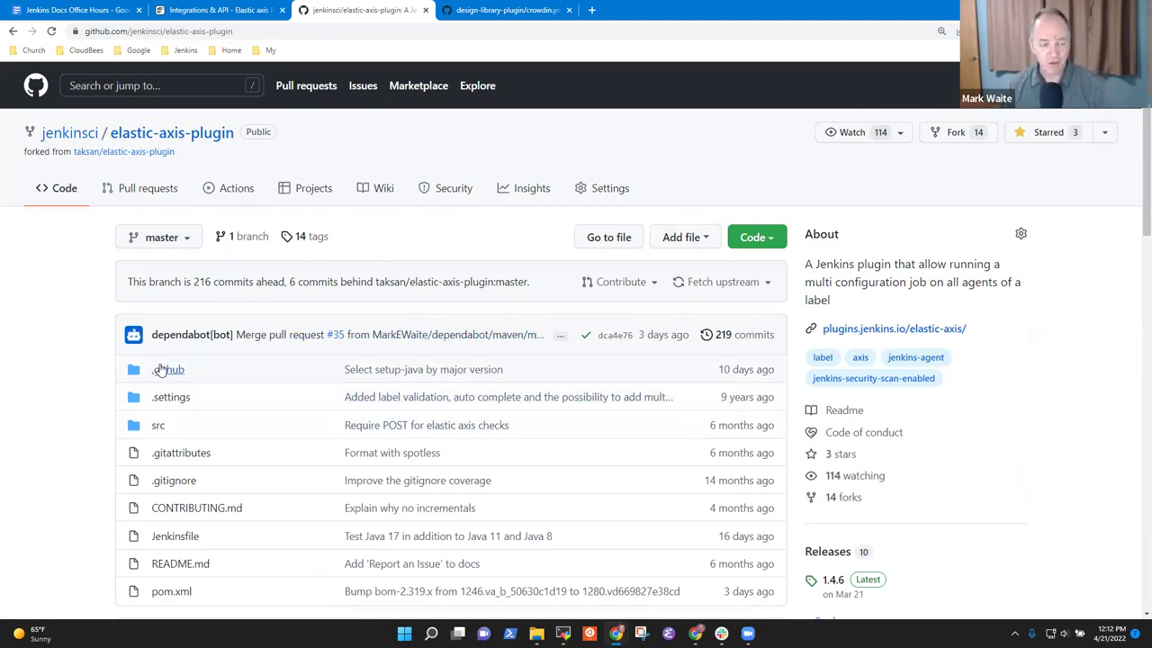
left_click(501, 10)
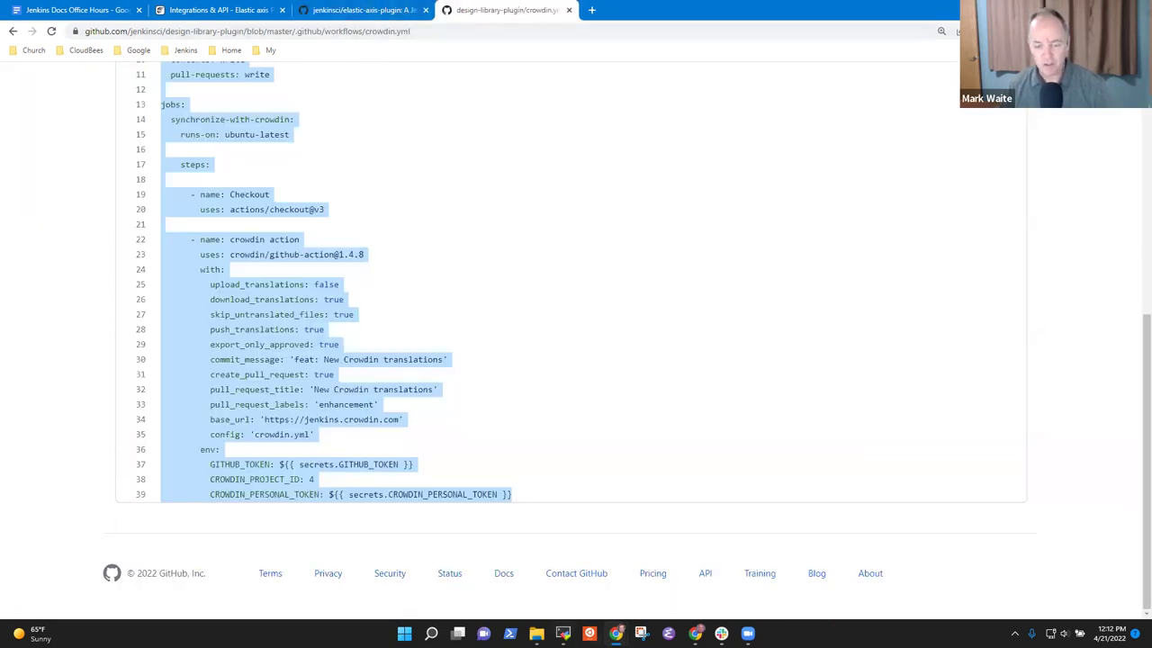
key("alt+Tab")
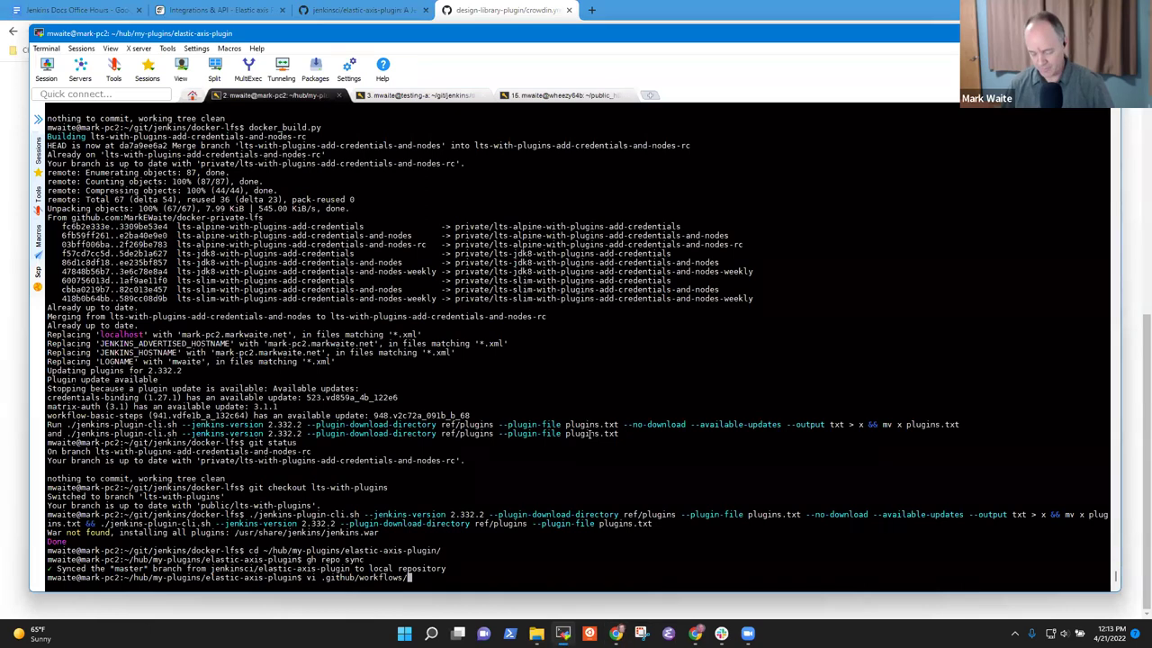
type("owdin.yml")
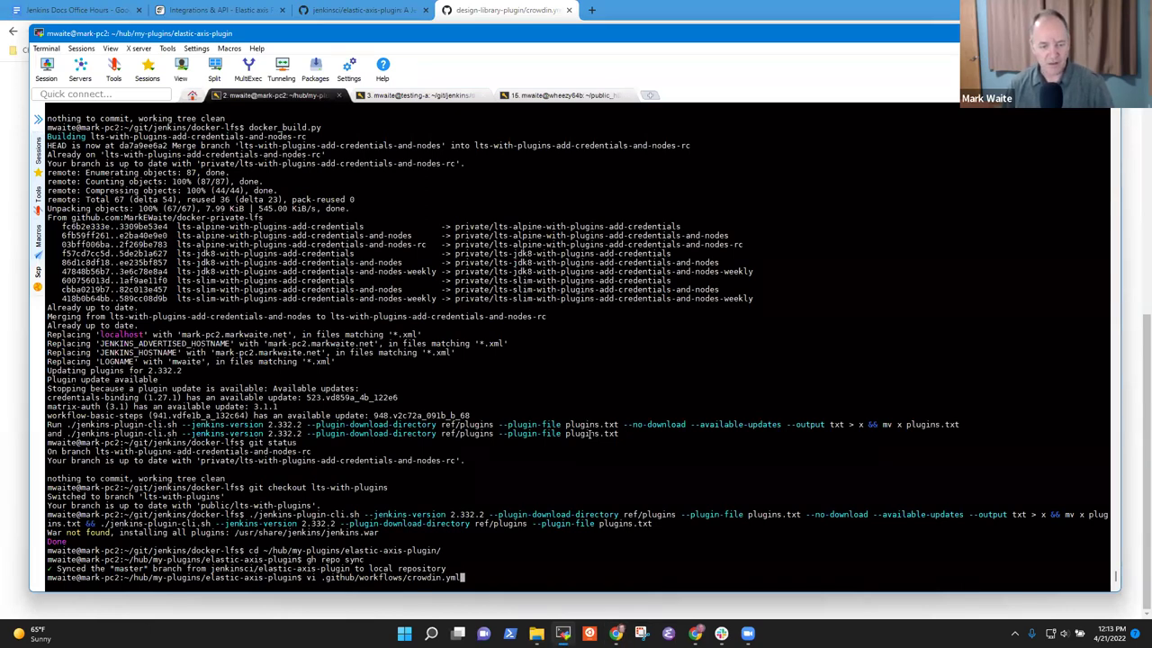
key("Return")
- Insert the copied Crowdin workflow content into the new crowdin.yml file and save it
key("i")
right_click(583, 436)
key("Escape")
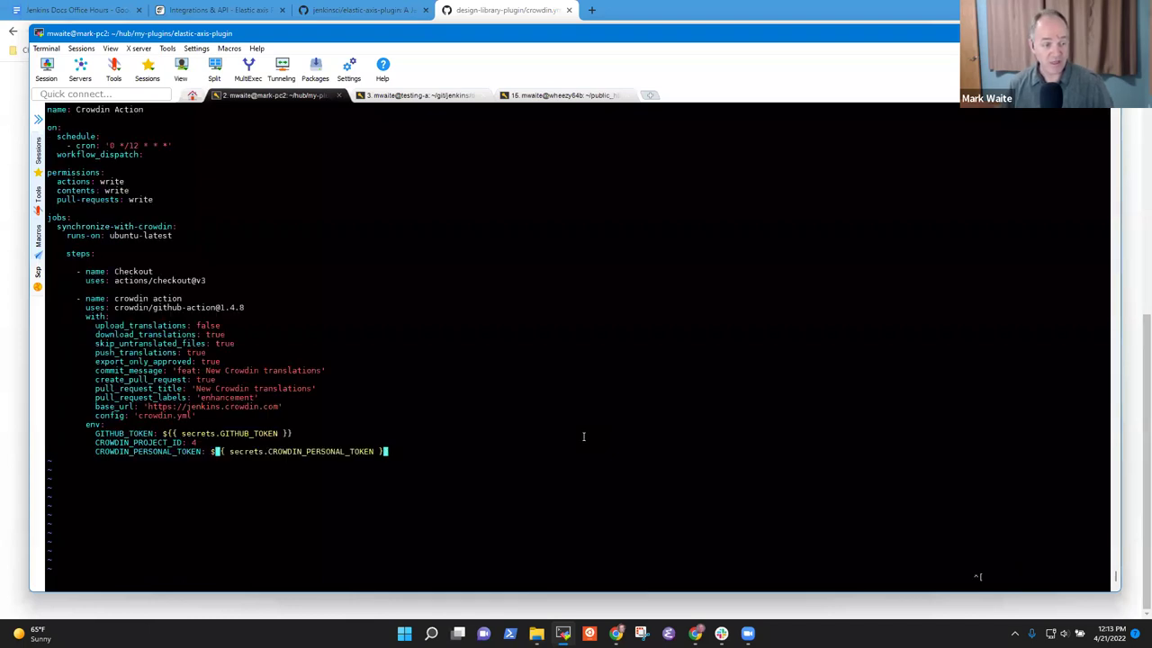
type(":w")
key("Return")
- Examine the inserted workflow, including its permissions section and the crowdin action step
key("Up")
key("Up")
key("Up")
key("Up")
key("Up")
key("Up")
key("Up")
key("Up")
key("Up")
key("Up")
key("Up")
key("Up")
key("Up")
key("Up")
key("Up")
key("Up")
key("Up")
key("Up")
key("Up")
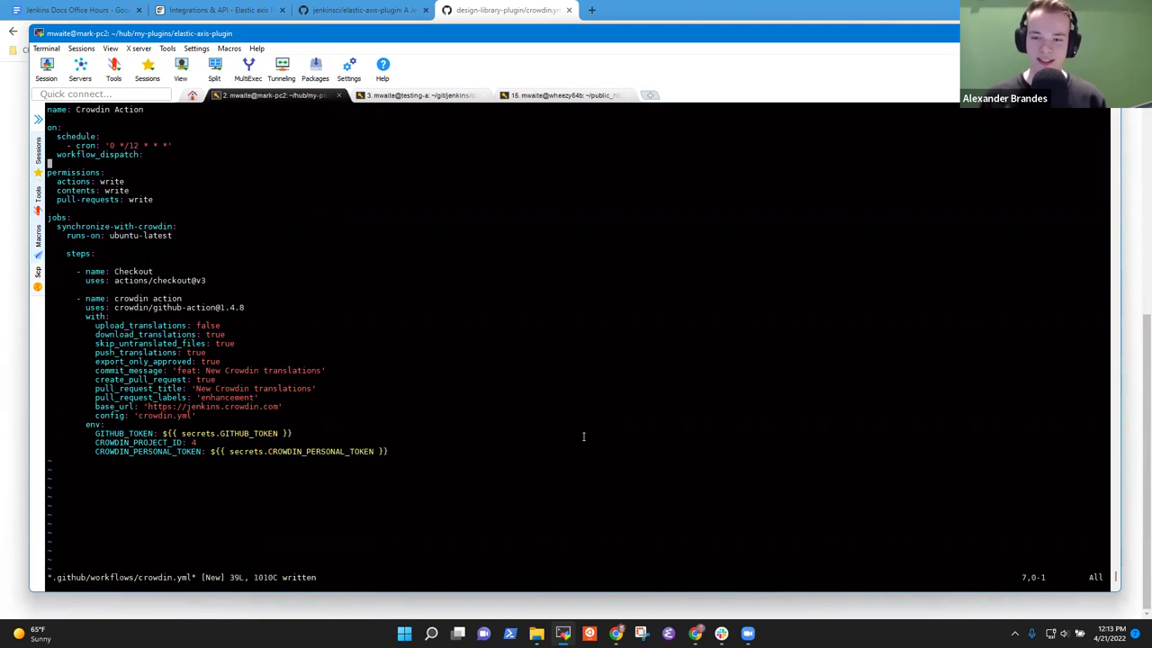
key("Down")
key("Down")
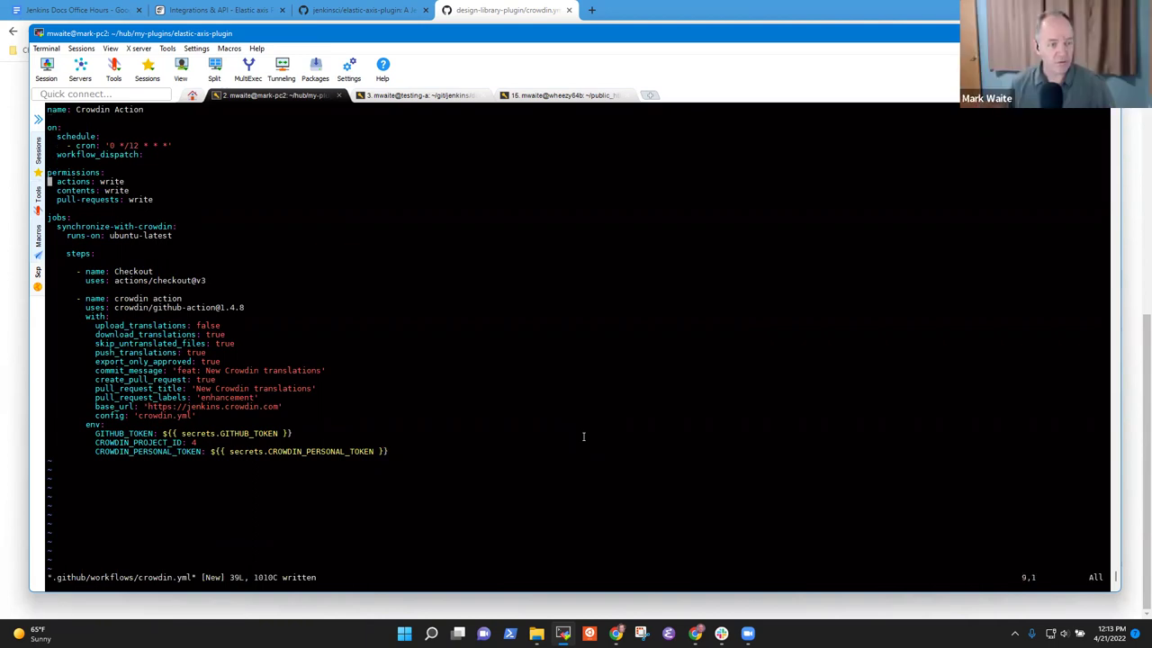
key("Down")
key("Down")
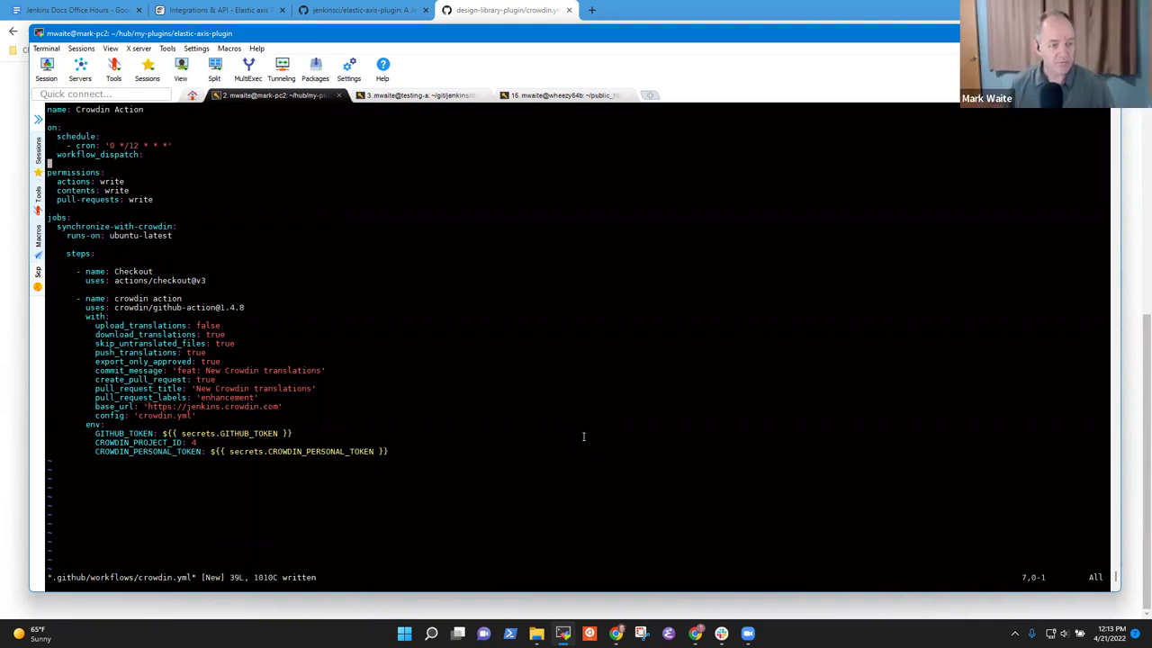
key("Down")
key("Down")
key("Down")
key("Down")
key("Down")
key("Down")
key("Down")
key("Down")
key("Down")
key("Down")
key("Down")
key("Down")
key("Down")
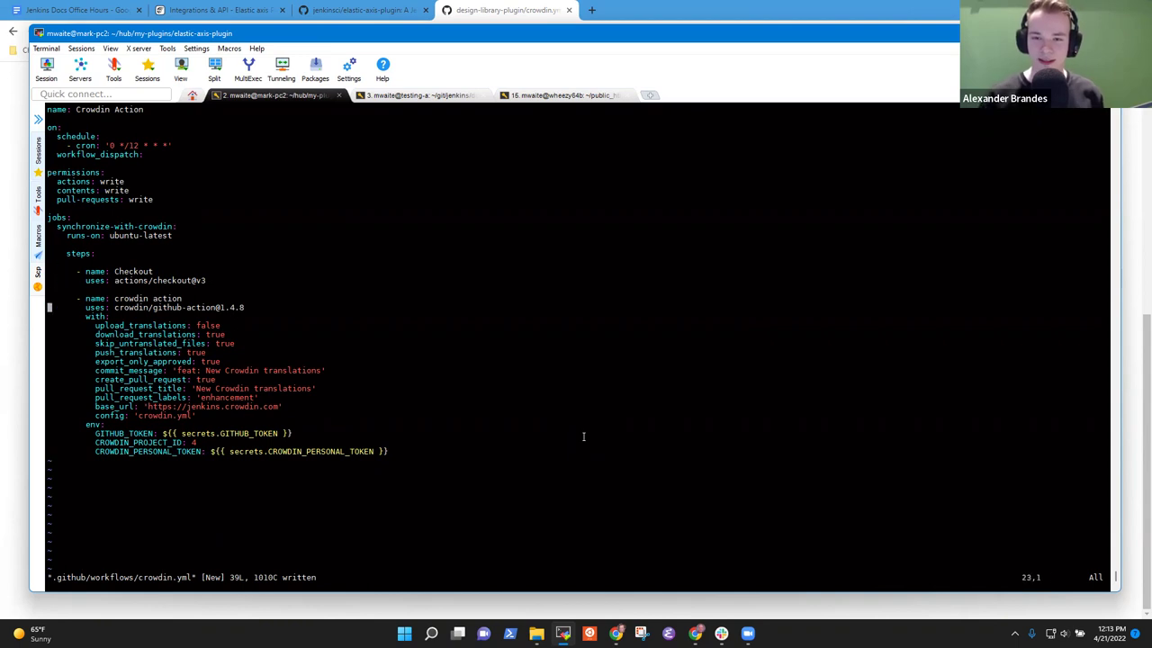
key("Up")
key("Up")
key("Up")
key("Up")
key("Up")
key("Up")
key("Up")
key("Up")
key("Up")
key("Up")
key("Up")
key("Up")
key("Up")
key("Up")
key("Up")
key("Up")
key("Up")
key("Up")
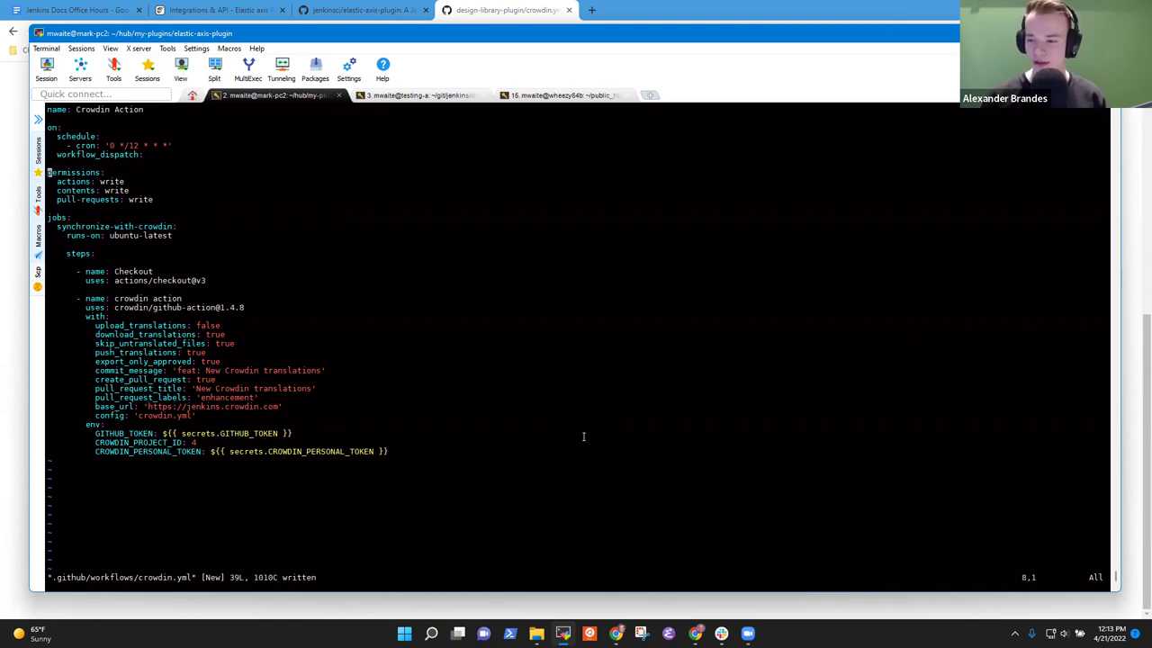
- Go to the CROWDIN_PROJECT_ID value in the workflow and look up the Elastic axis project's ID in its Crowdin web address
key("Down")
key("Down")
key("Down")
key("Down")
key("Down")
key("Down")
key("Down")
key("Down")
key("Down")
key("Down")
key("Down")
key("Down")
key("Down")
key("Down")
key("Down")
key("Down")
key("Down")
key("Down")
key("Down")
key("Down")
key("Down")
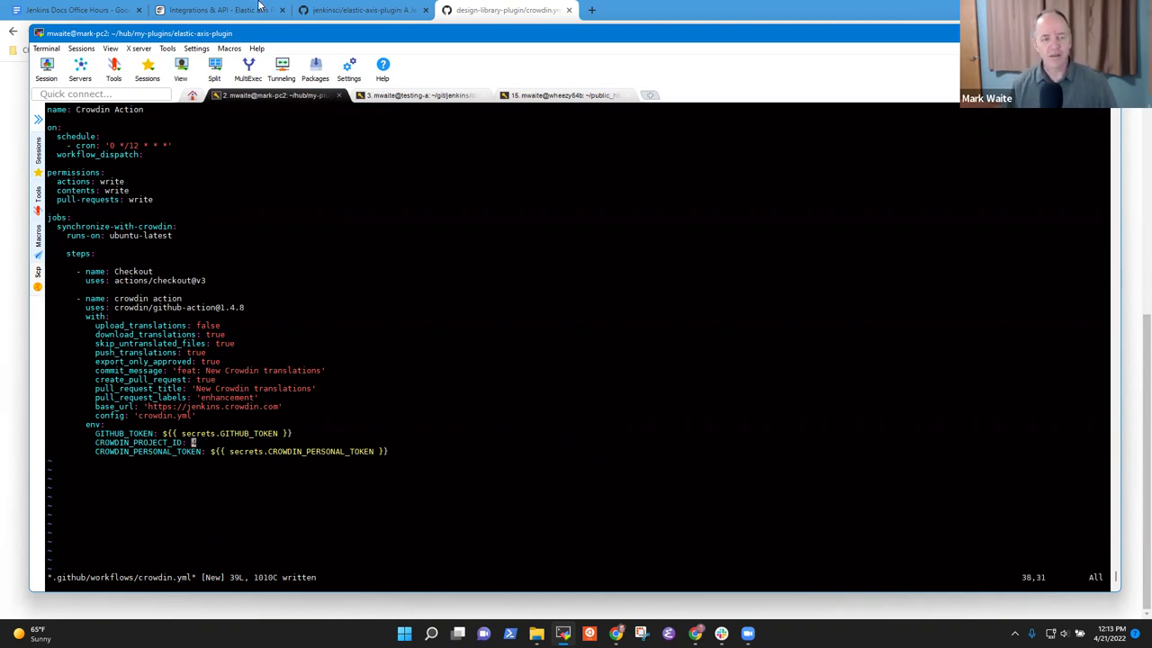
left_click(510, 13)
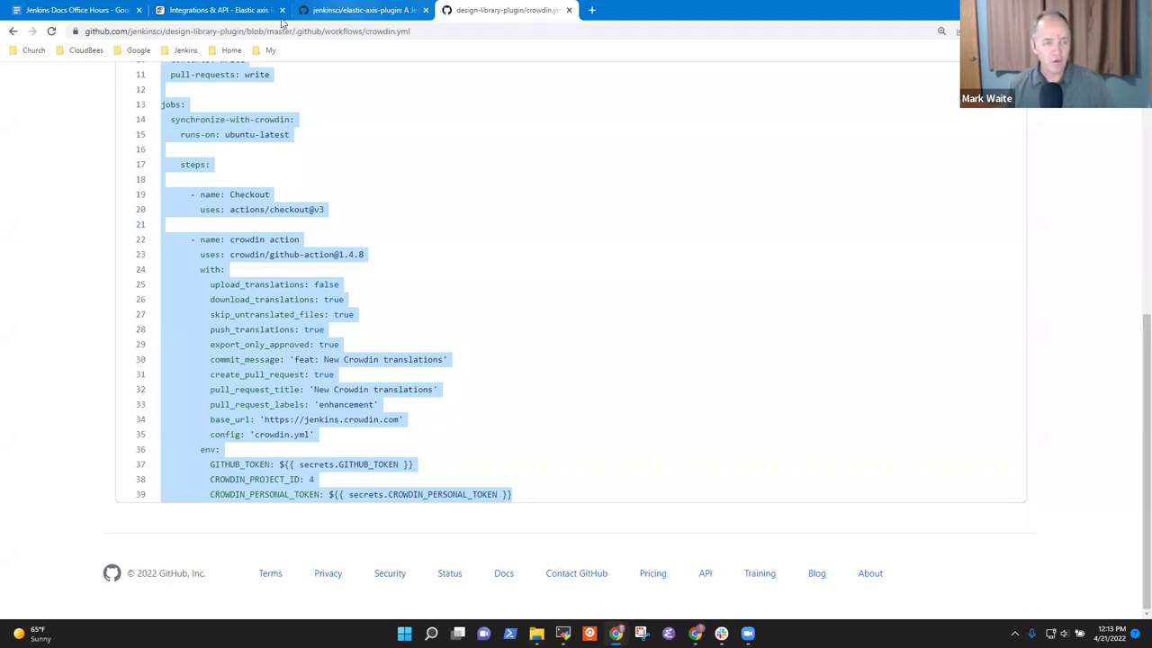
left_click(218, 10)
left_click(90, 10)
left_click(177, 9)
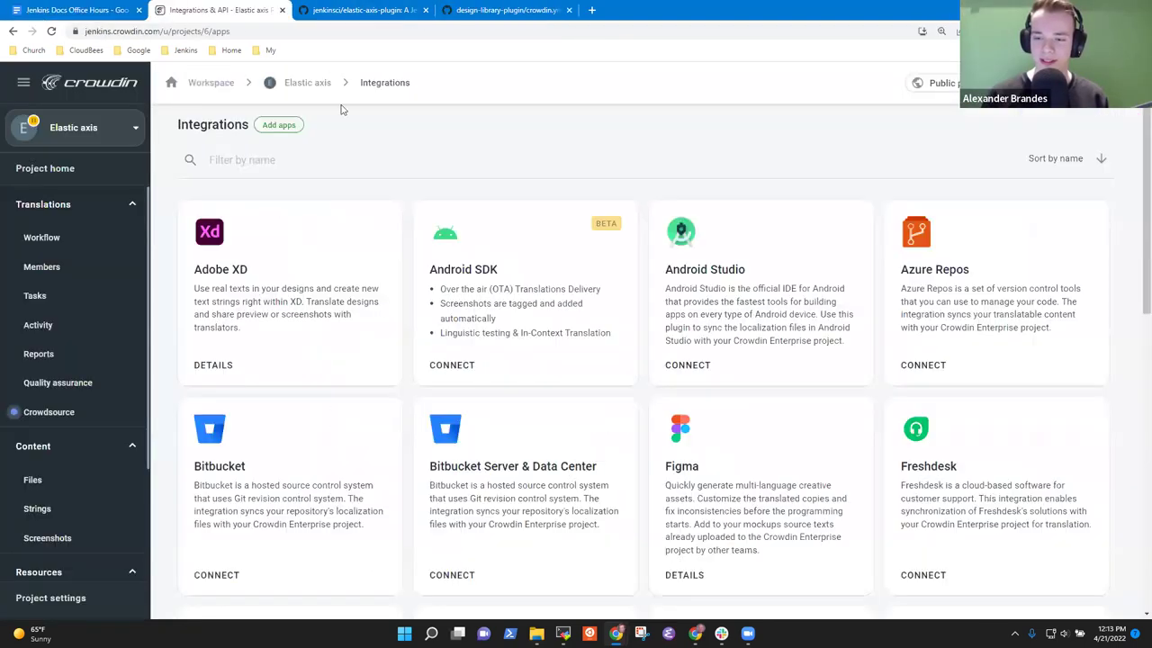
left_click(239, 30)
left_click(239, 31)
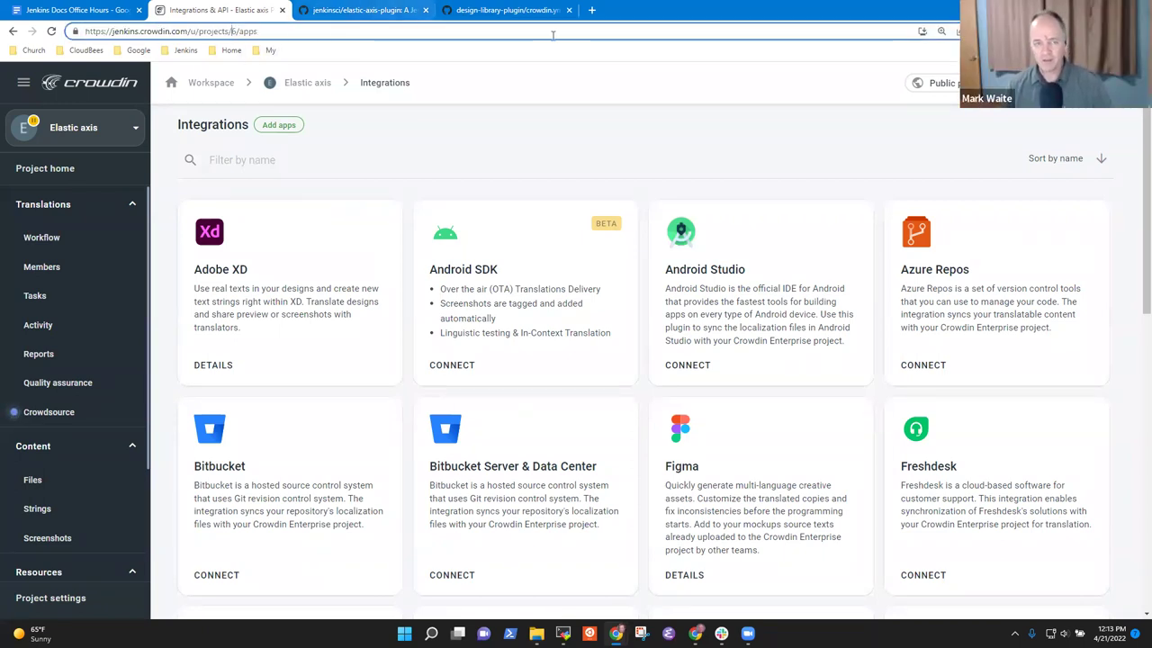
- Return to the terminal, set CROWDIN_PROJECT_ID to 6 in crowdin.yml and save the file
left_click(504, 10)
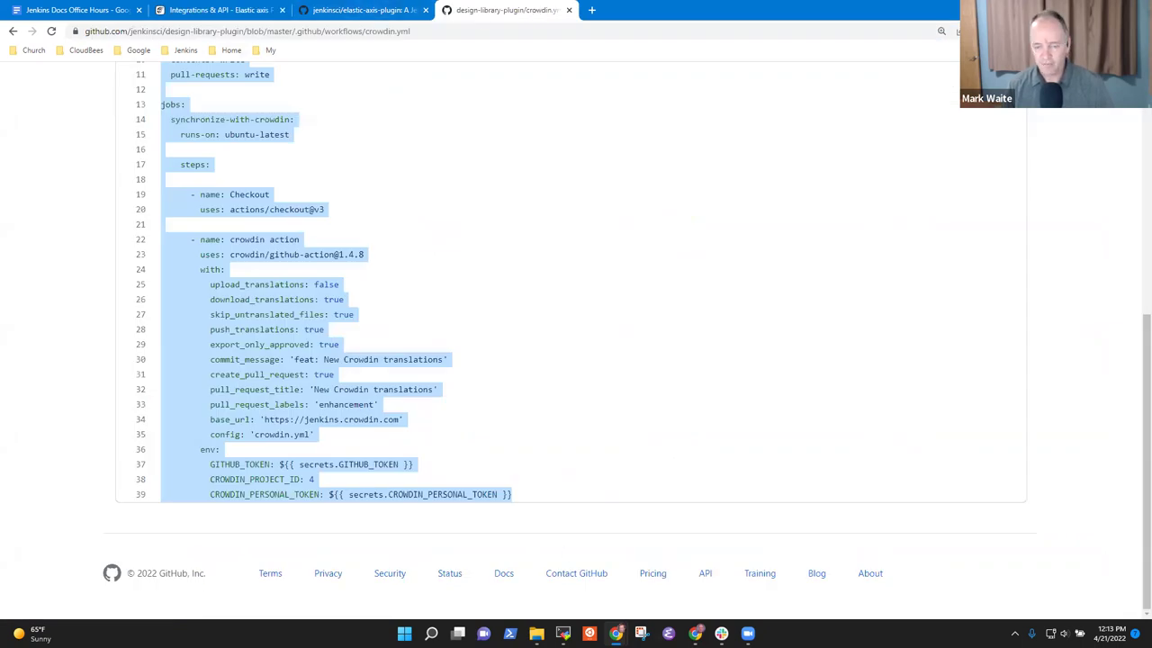
key("alt+Tab")
key("a")
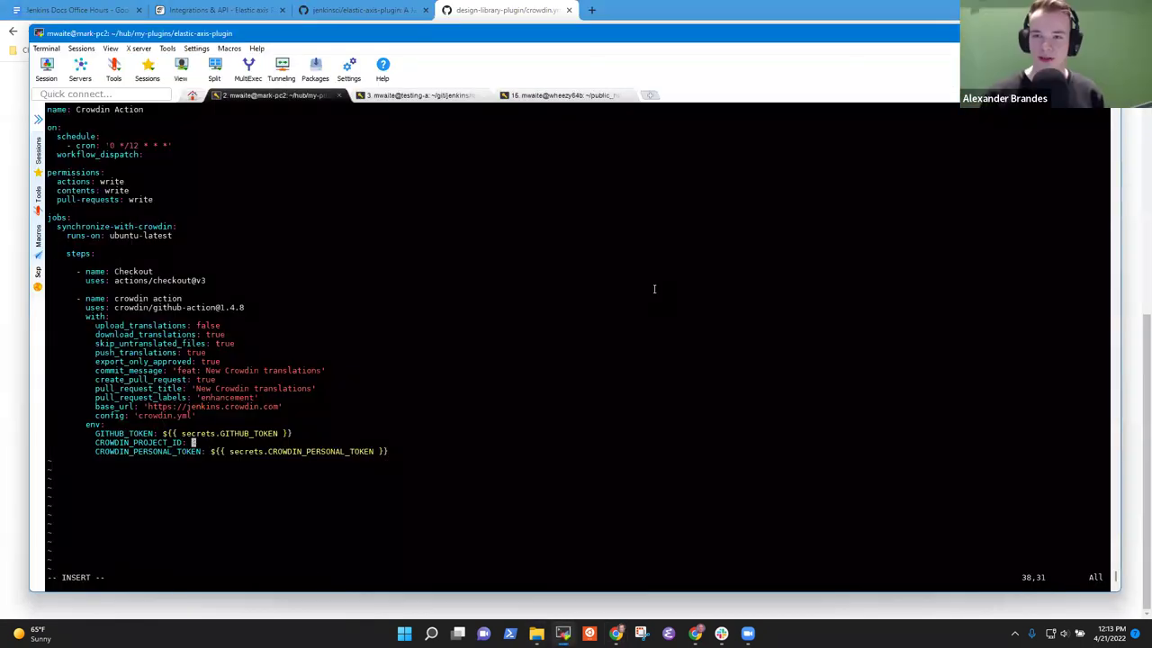
key("Escape")
type(":w")
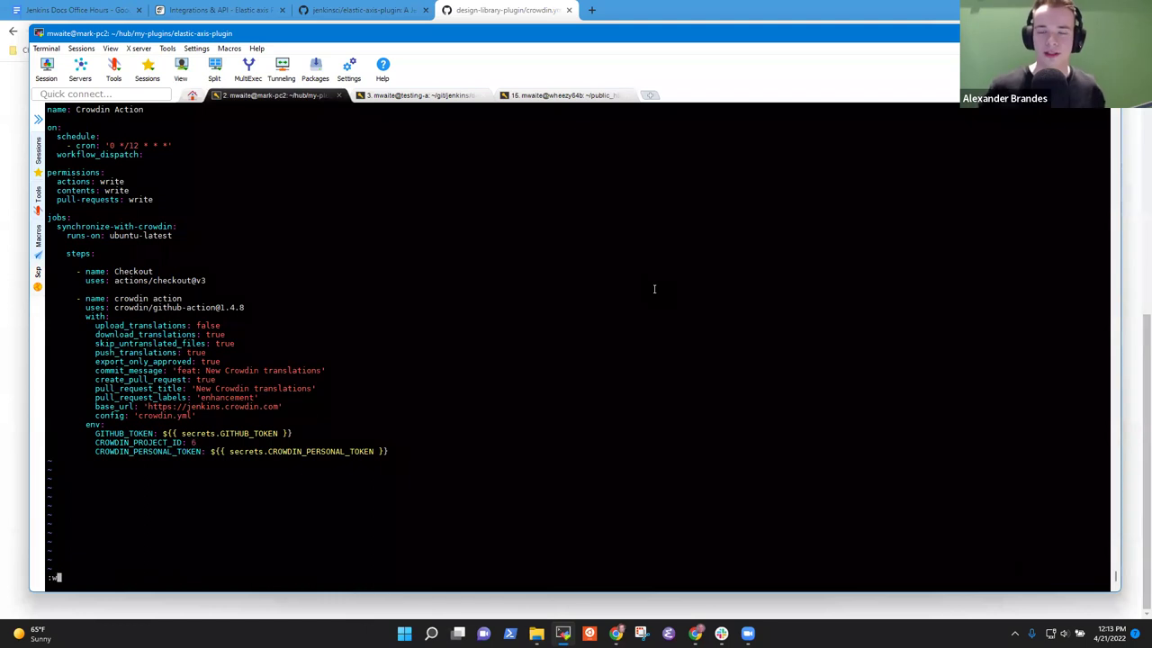
key("Return")
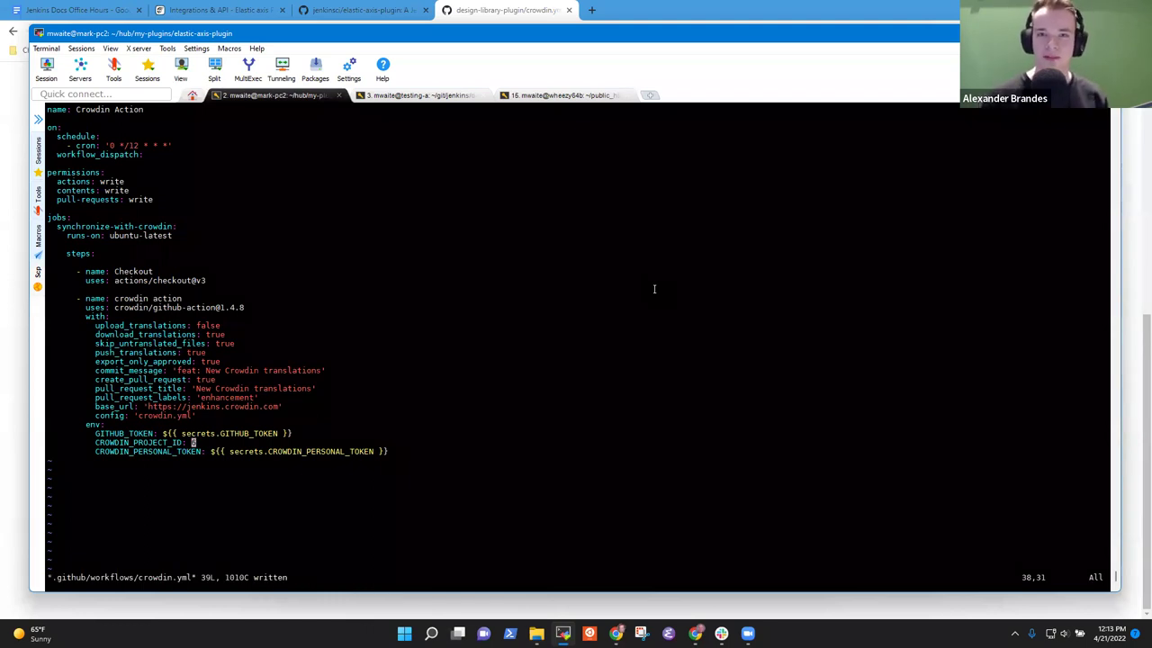
key("braceleft")
key("braceleft")
key("braceleft")
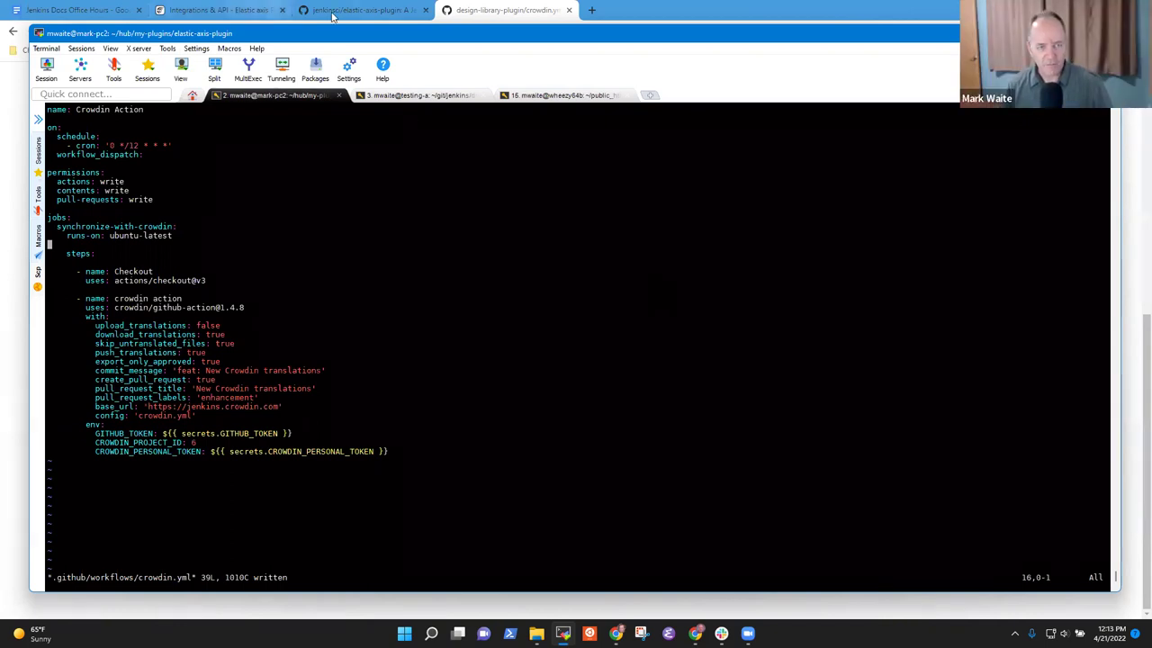
left_click(365, 10)
left_click(459, 12)
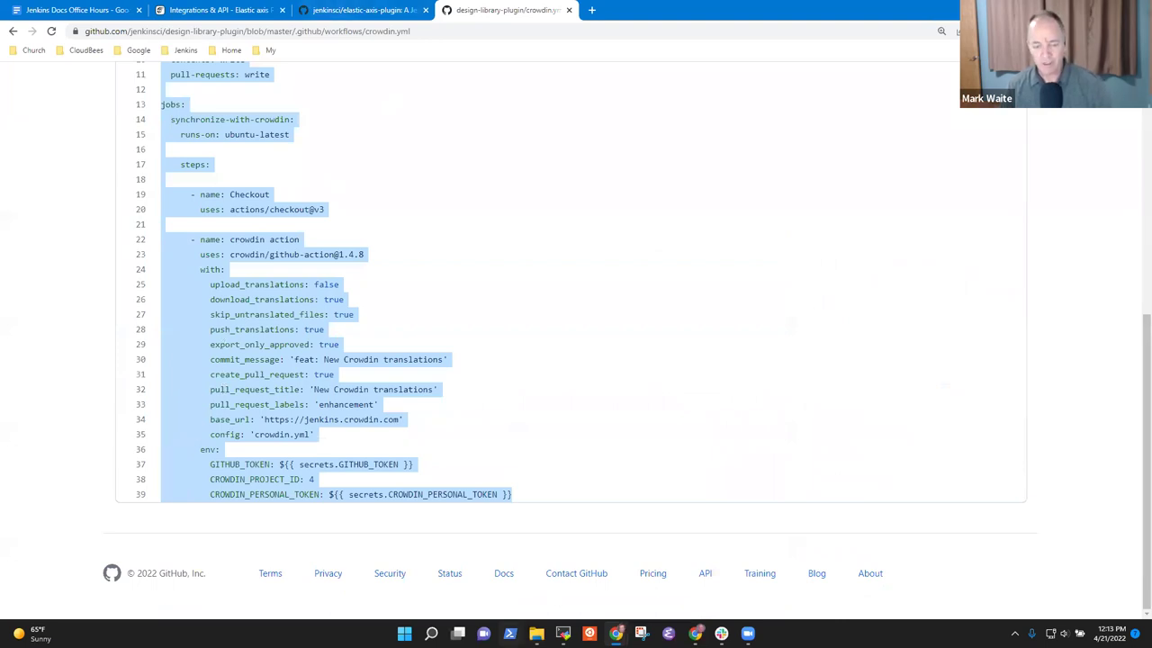
left_click(562, 632)
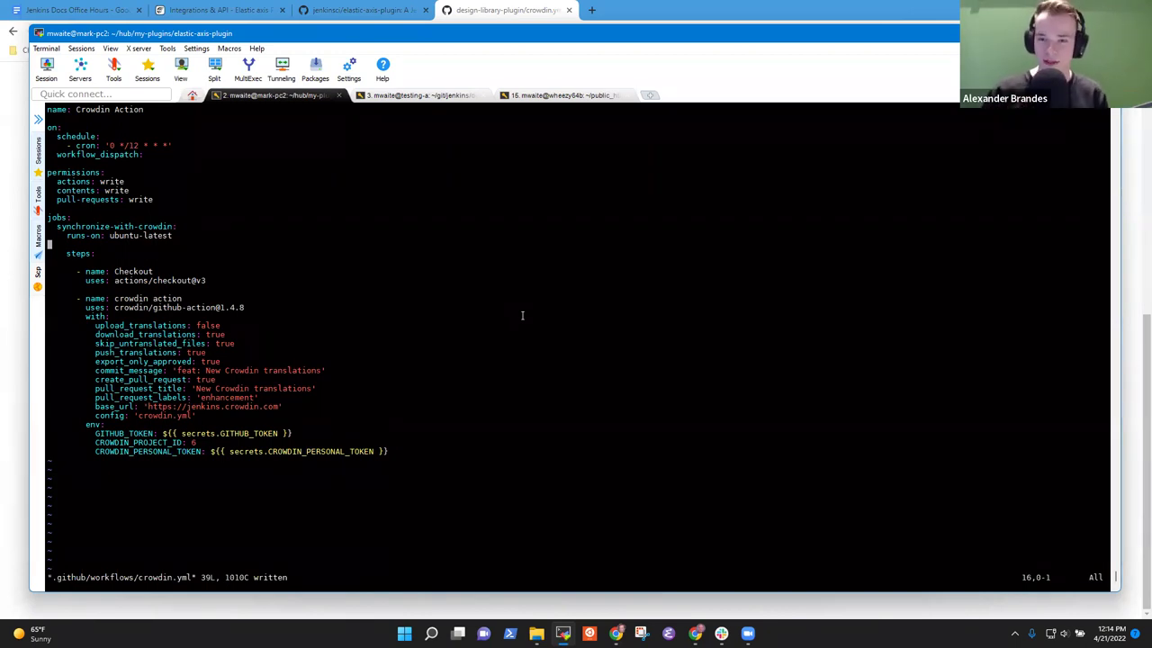
- Stage the workflow's crowdin.yml from within the editor with git add % and quit the editor
type(":")
key("Escape")
type(":!giot")
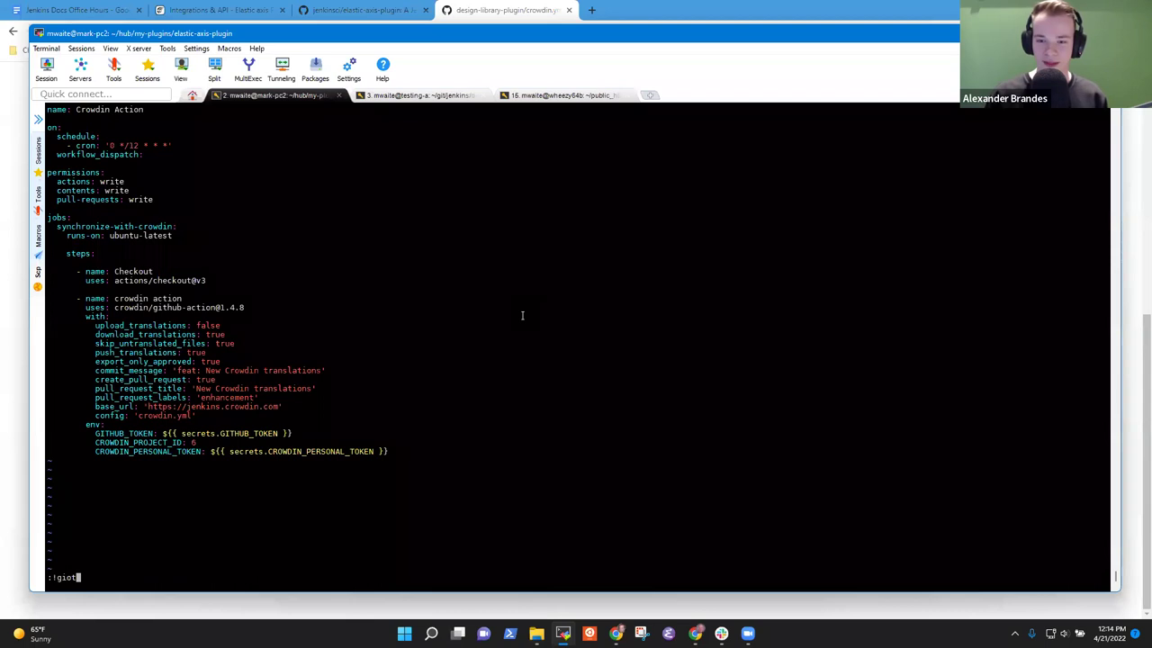
key("BackSpace")
key("BackSpace")
type("t add .")
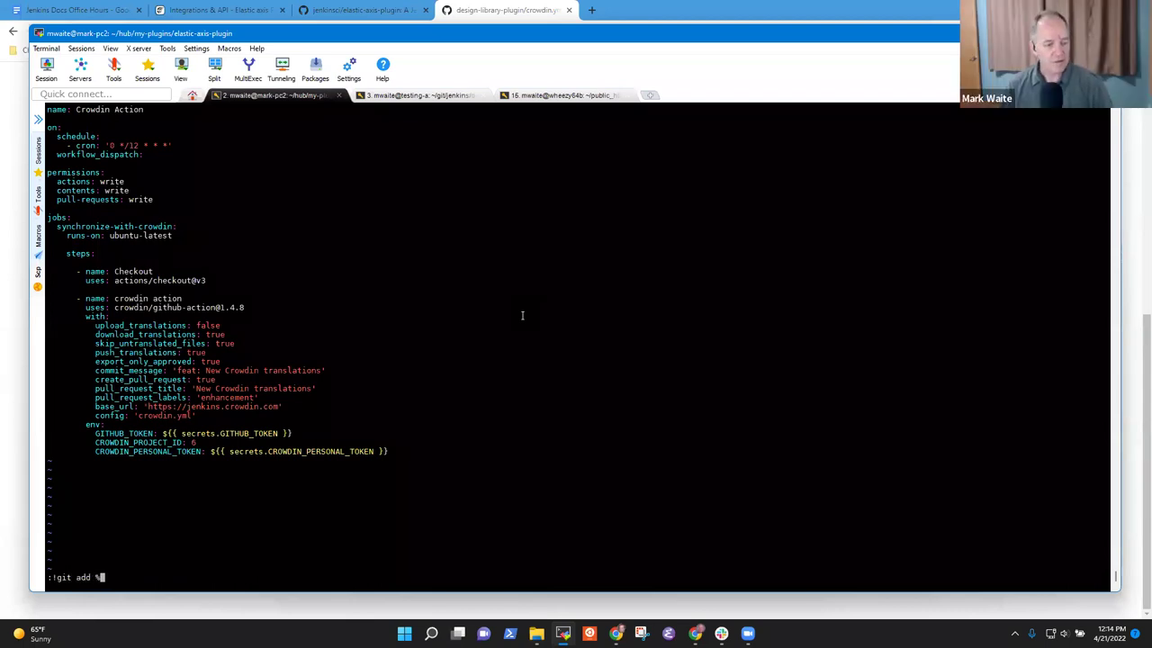
key("Return")
key("Return")
type(":q")
key("Return")
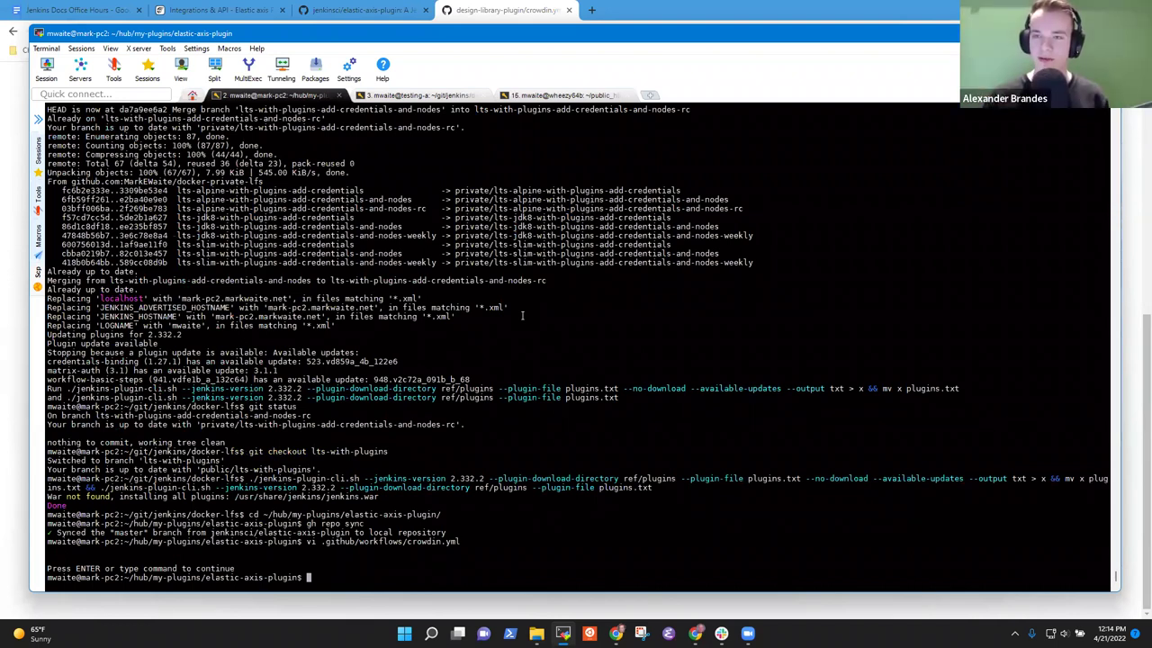
- List the elastic-axis-plugin folder and open a new crowdin.yml in vi at the repository root
type("ls")
key("Return")
type("vi cr")
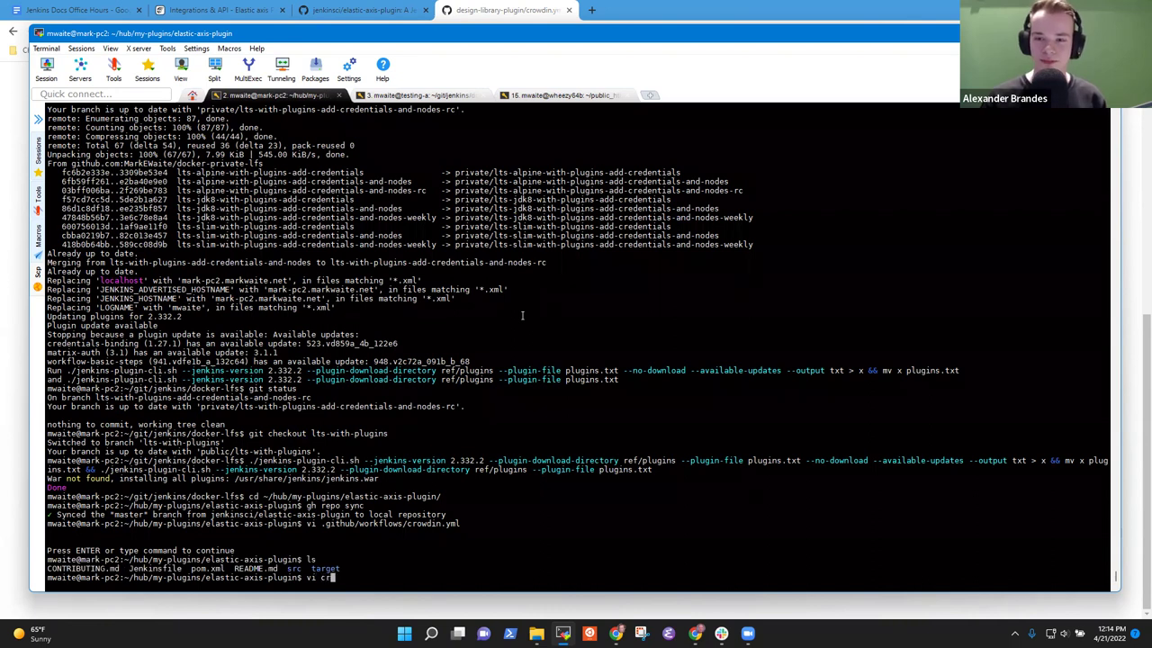
type("owdin.yml")
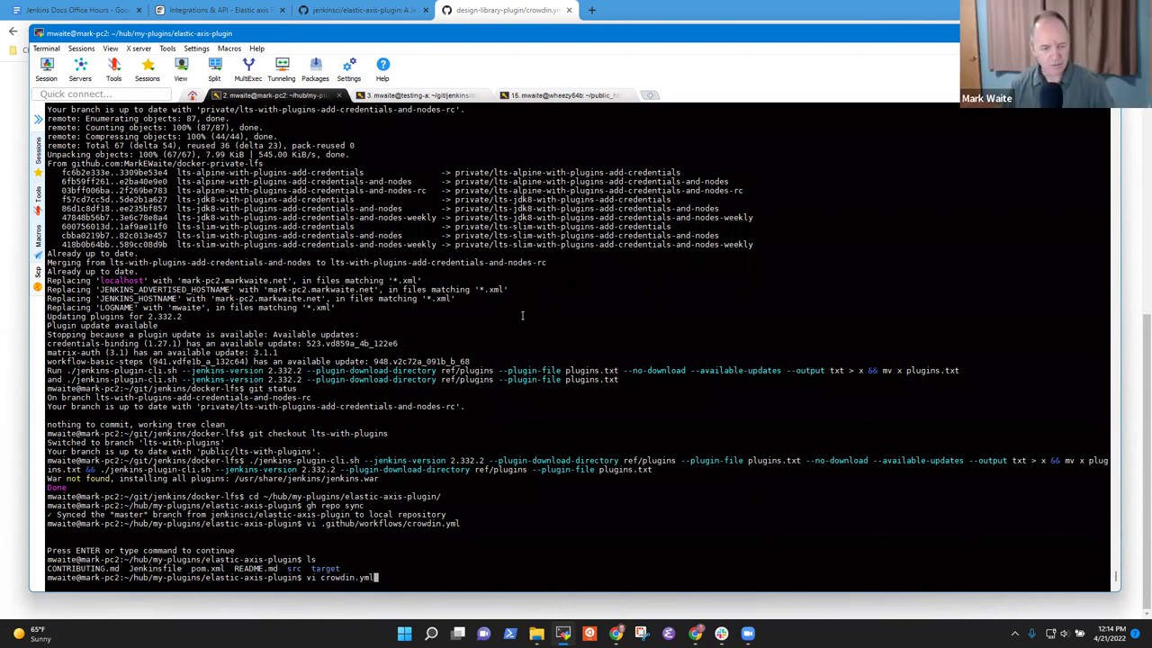
key("Return")
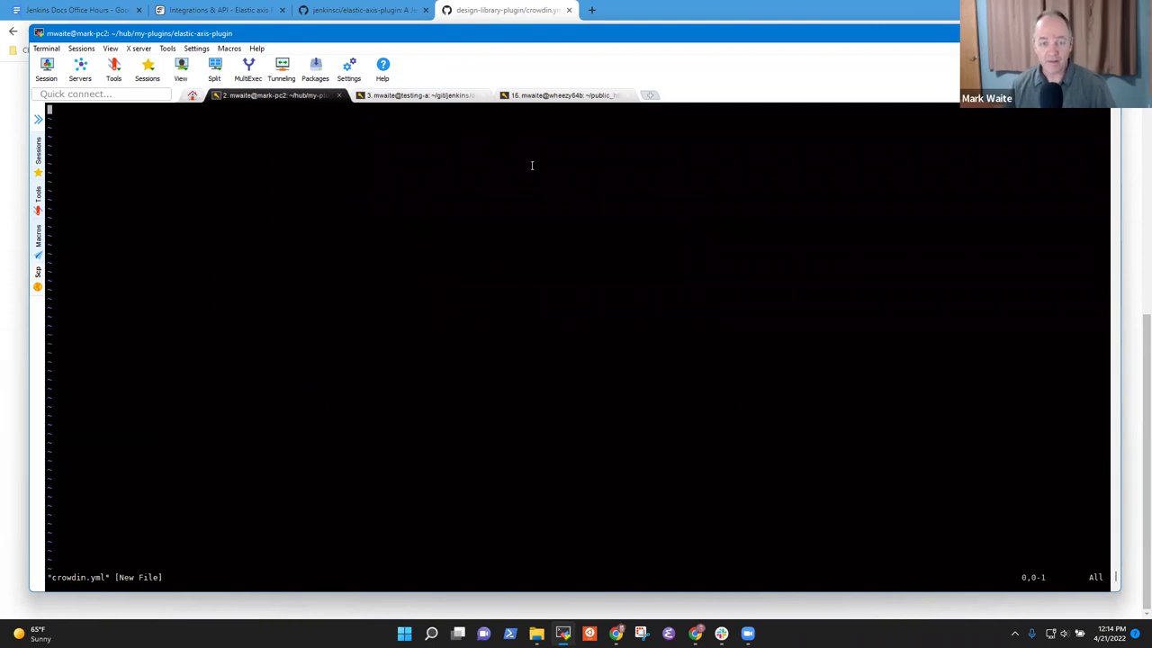
- Switch to the browser, open the root crowdin.yml of design-library-plugin on GitHub and copy its entire contents
left_click(372, 12)
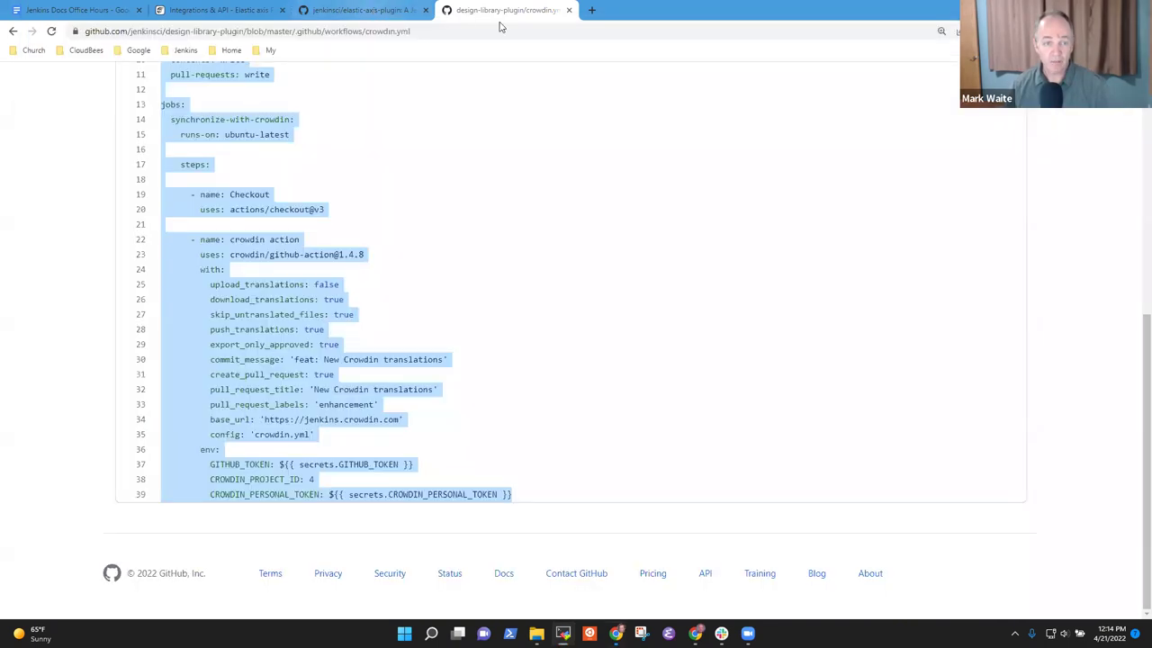
left_click(477, 13)
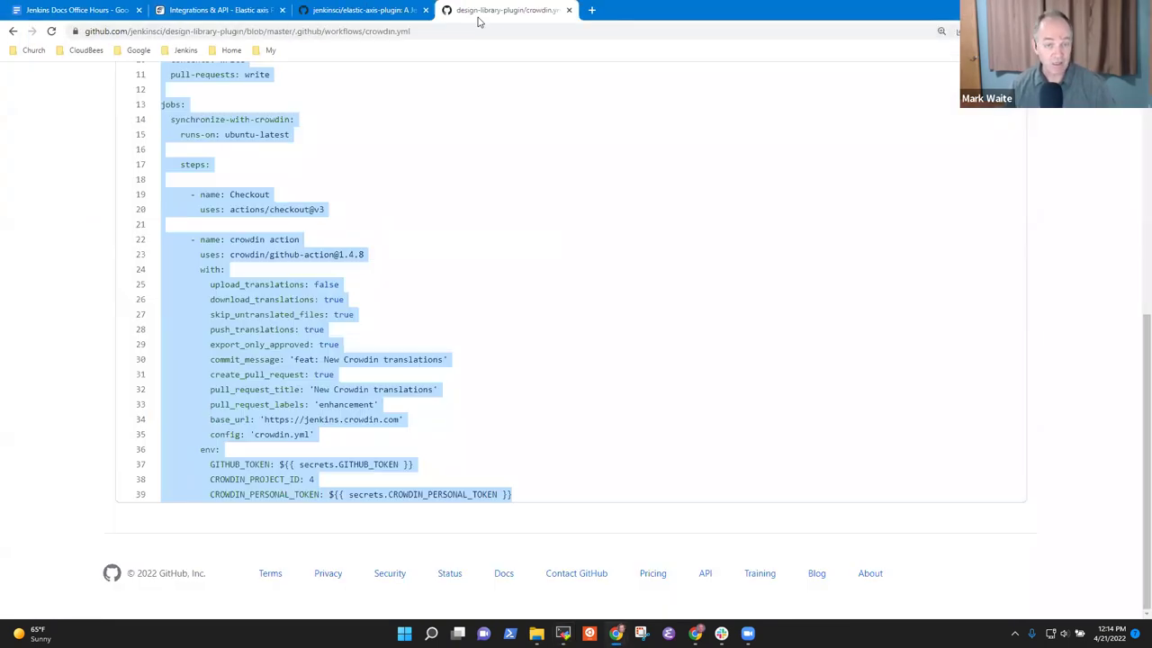
scroll(297, 207, "up", 10)
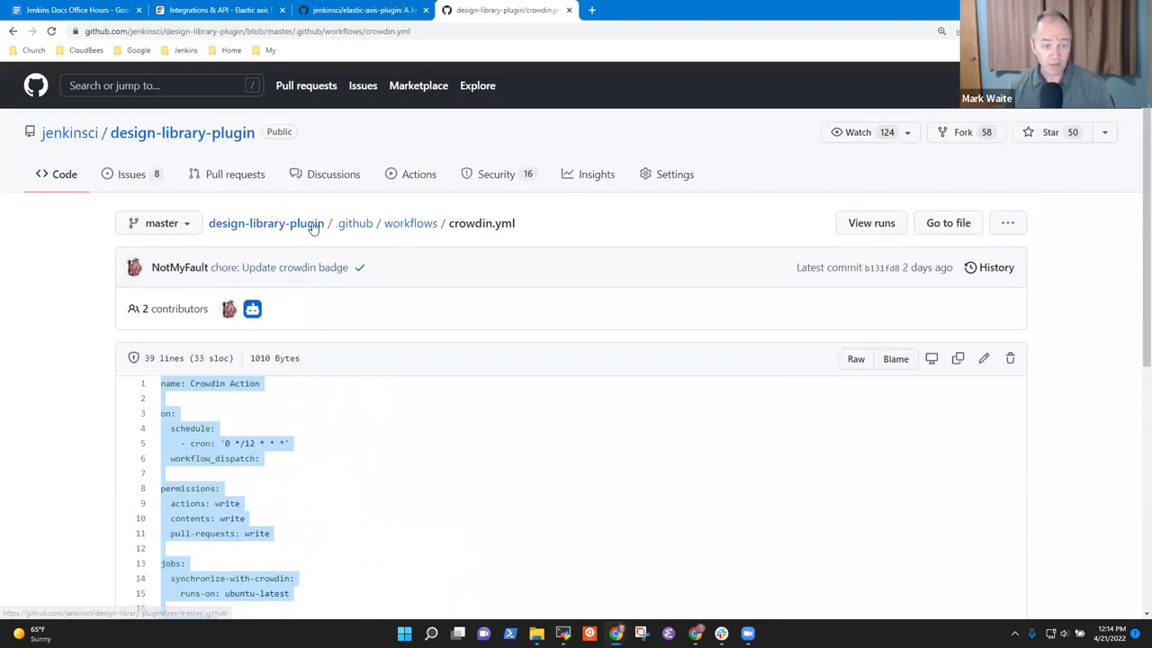
left_click(304, 225)
scroll(245, 364, "down", 3)
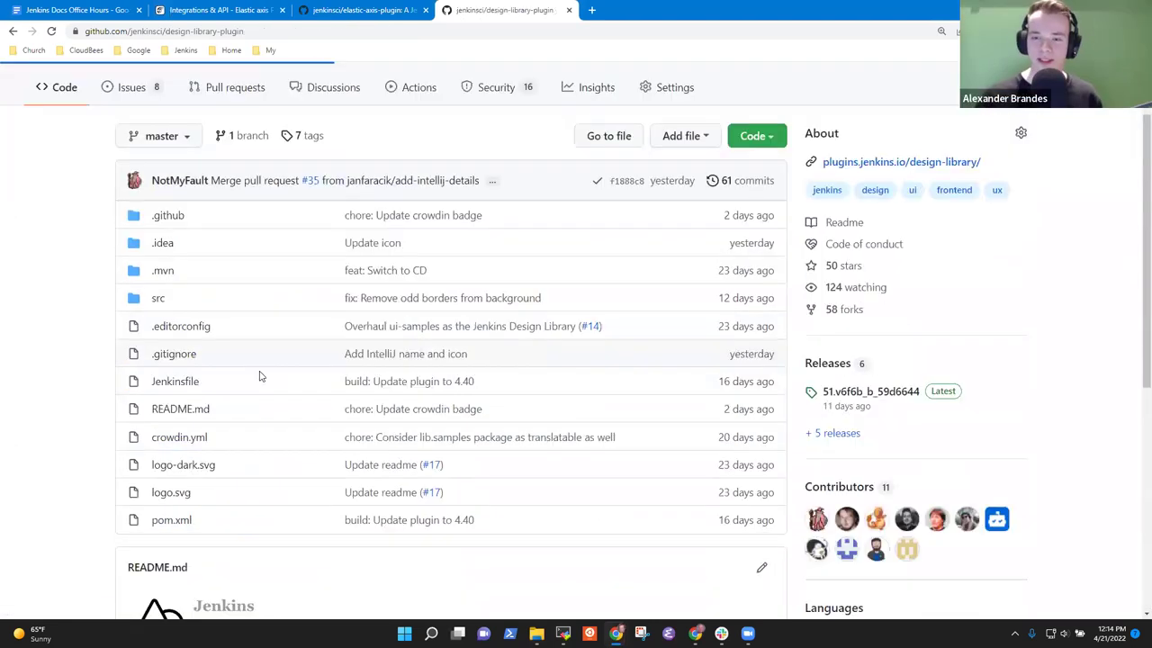
left_click(189, 225)
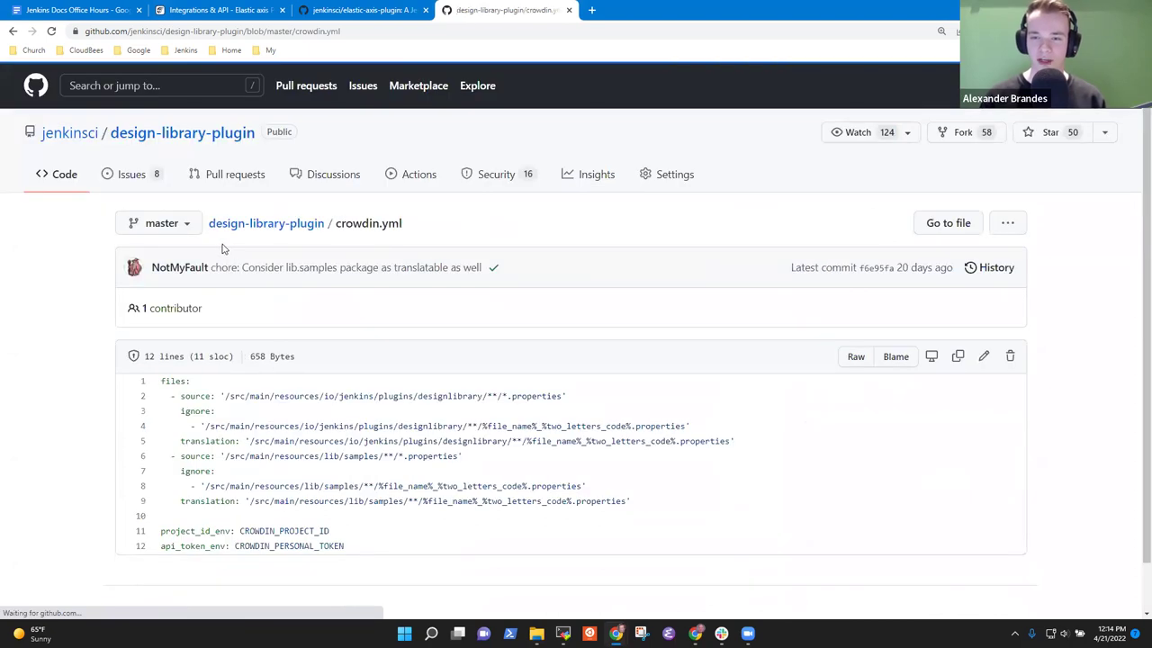
left_click_drag(161, 381, 380, 547)
key("ctrl+c")
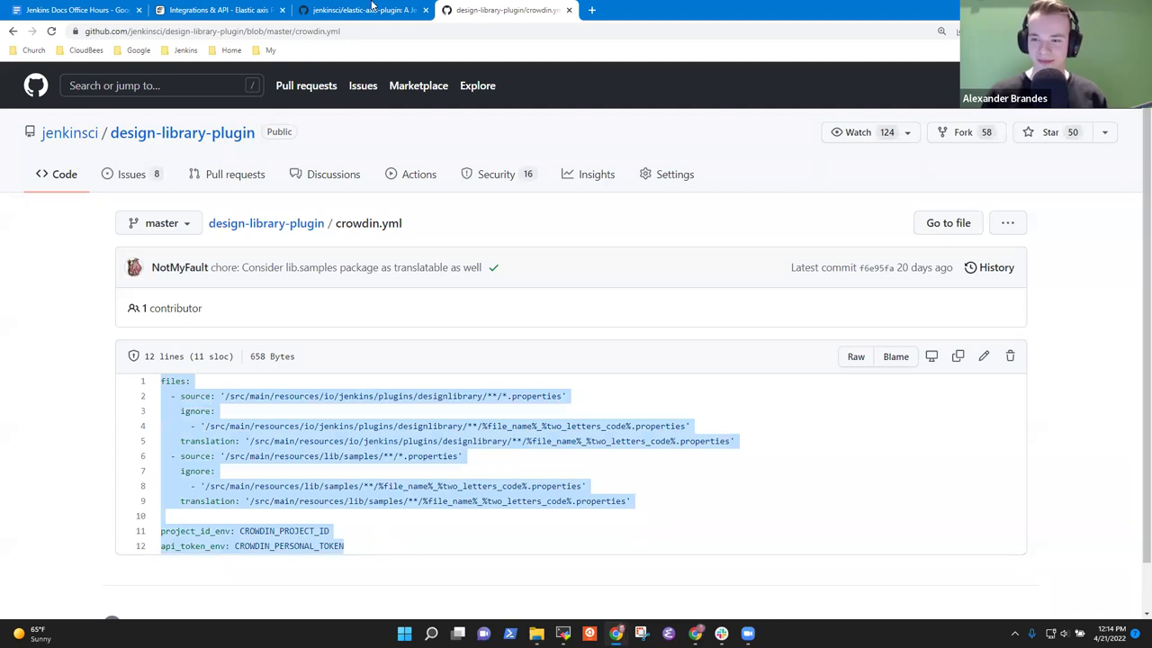
- Return to the terminal and insert the copied Crowdin configuration into the empty crowdin.yml
left_click(367, 10)
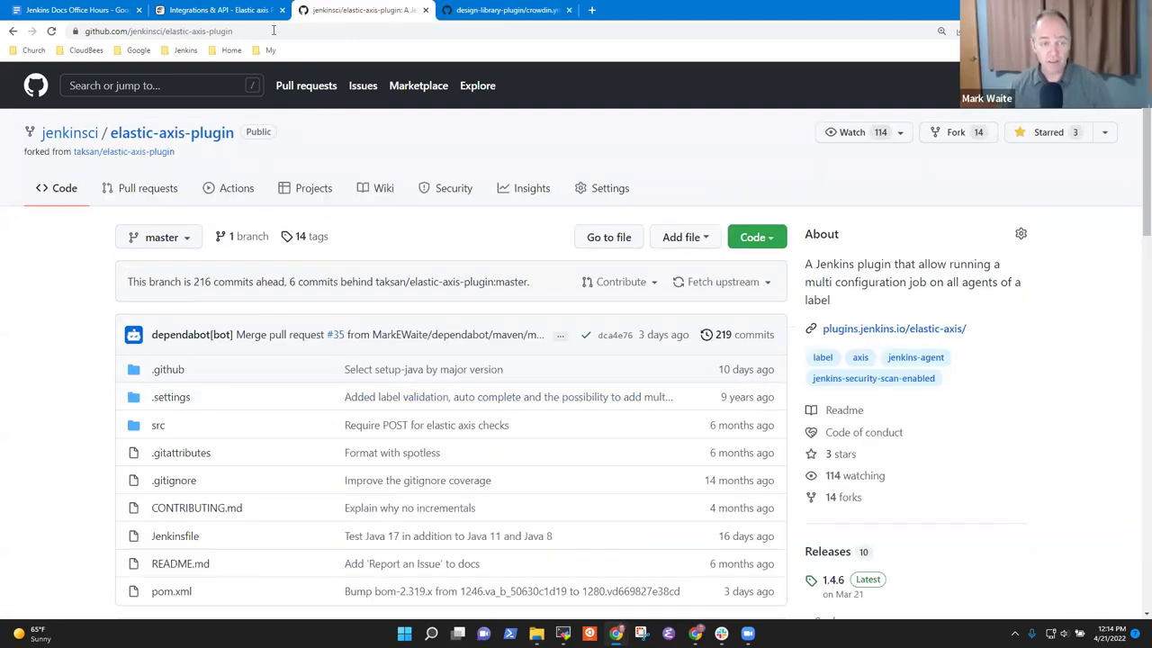
left_click(562, 632)
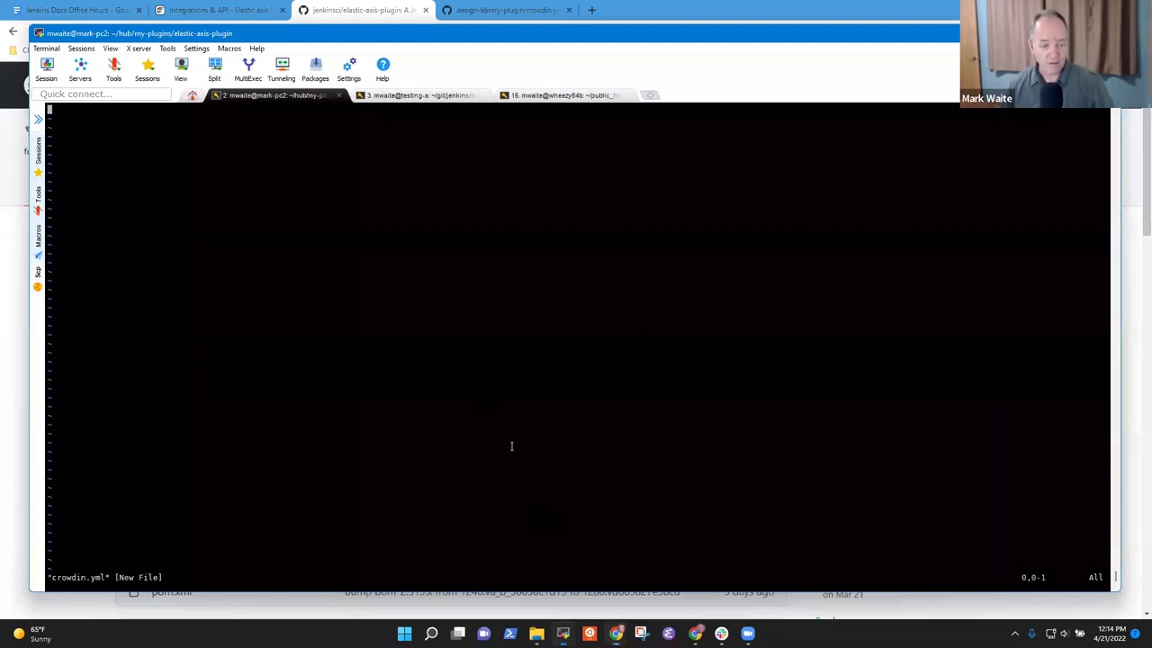
key("i")
right_click(474, 386)
key("Escape")
key("g")
key("g")
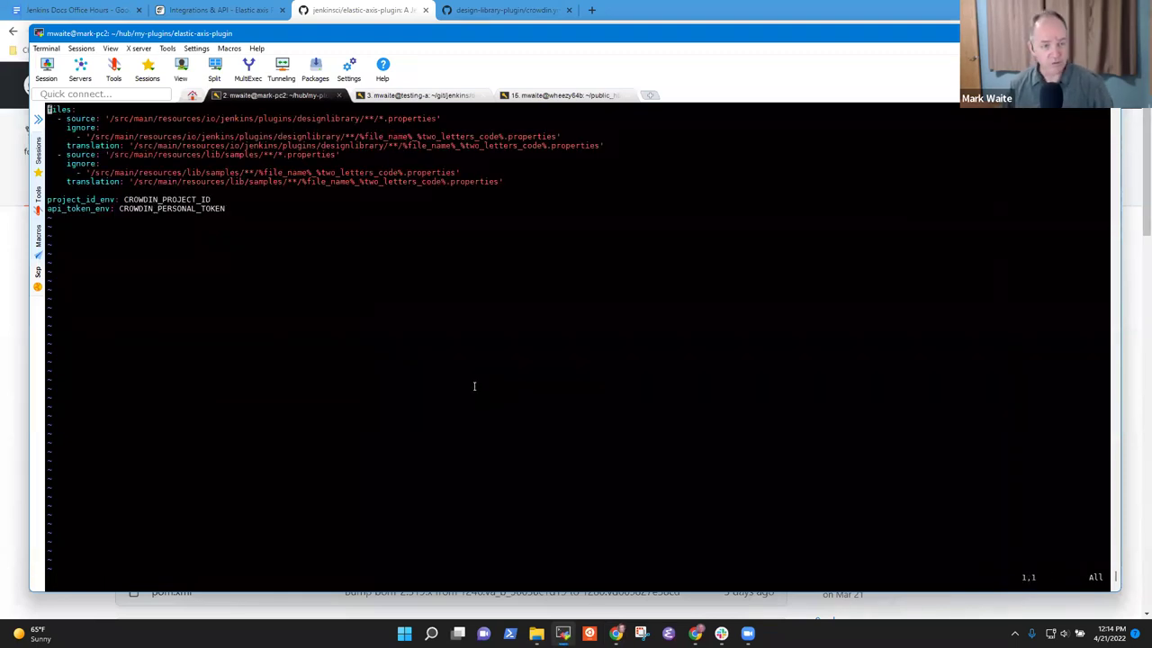
- Append a blank line and the output of git ls-files -- *.properties at the end of crowdin.yml
key("shift+g")
key("o")
key("Escape")
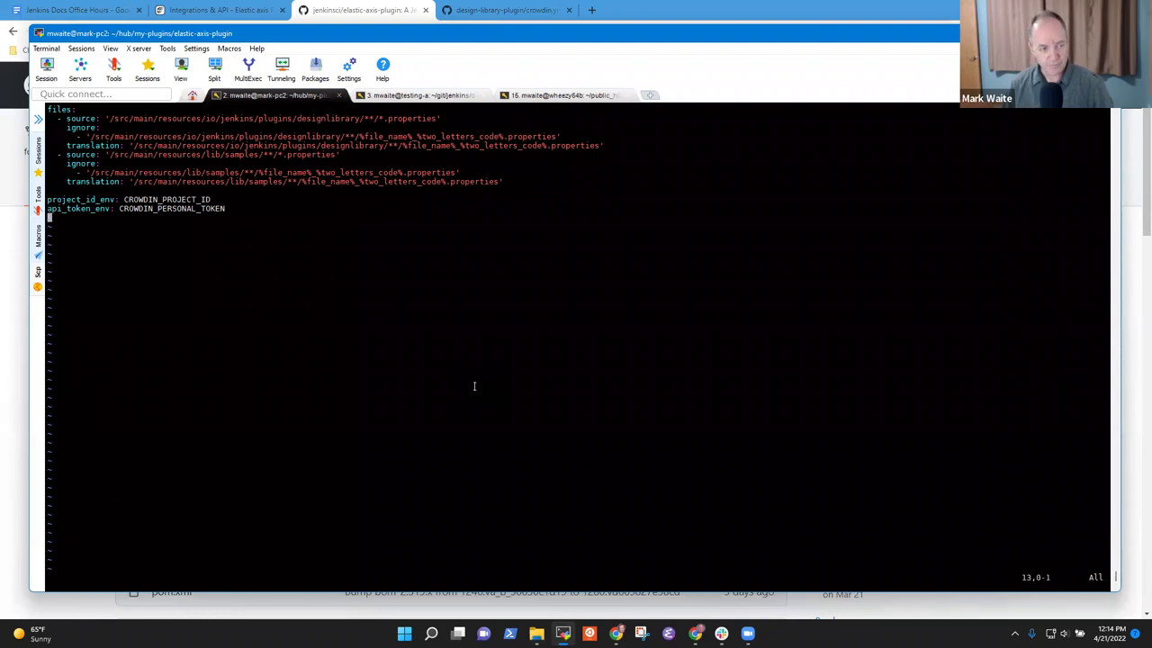
type(":r!giut")
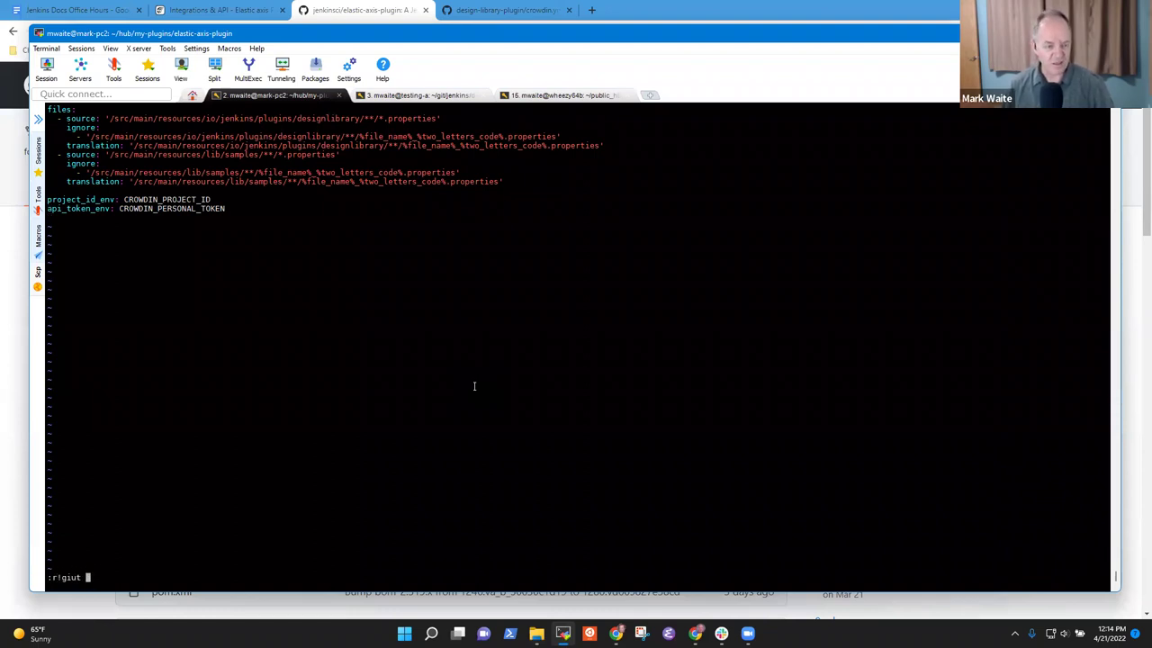
key("BackSpace")
key("BackSpace")
key("BackSpace")
key("BackSpace")
type("it ls-")
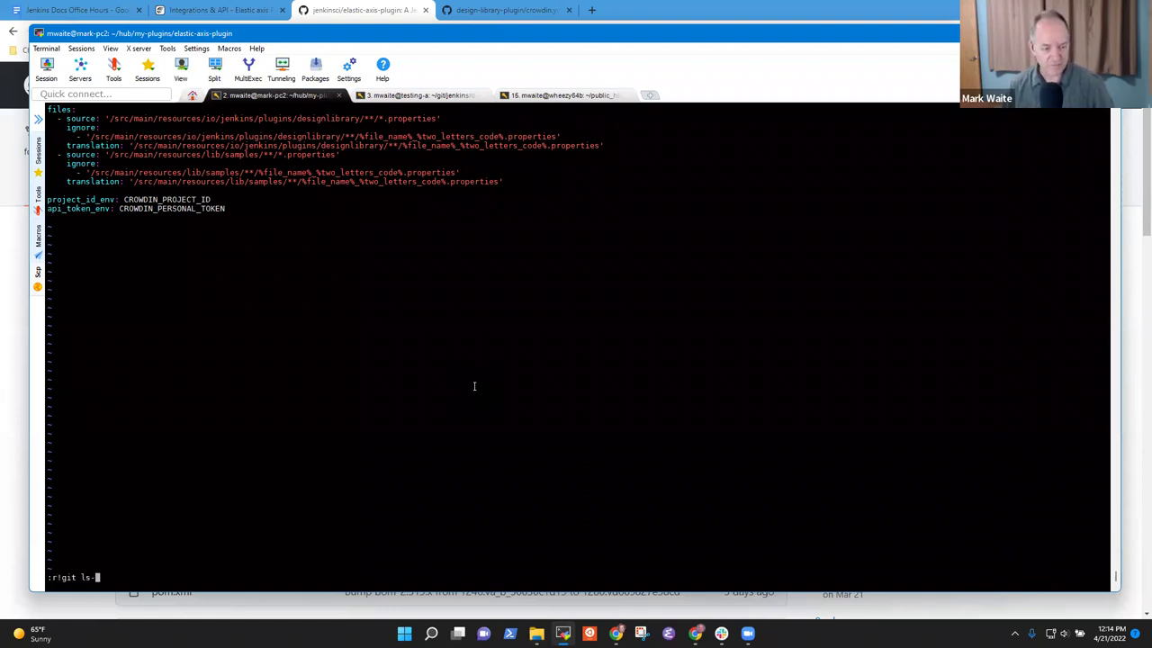
type("files -- *.pr")
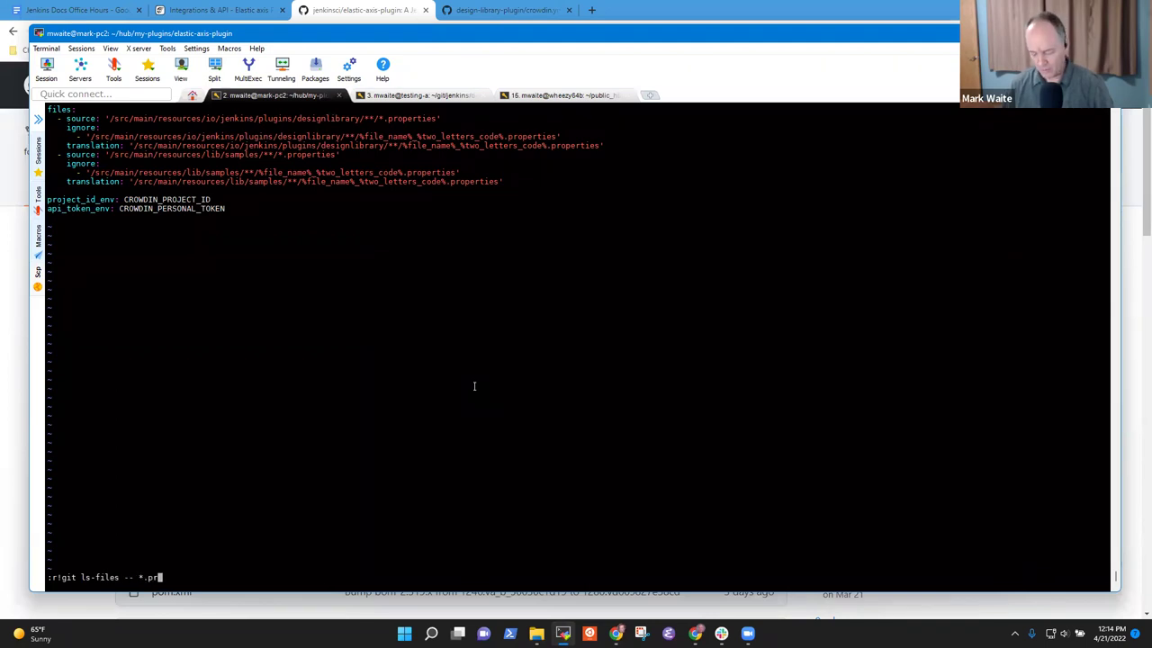
type("operties")
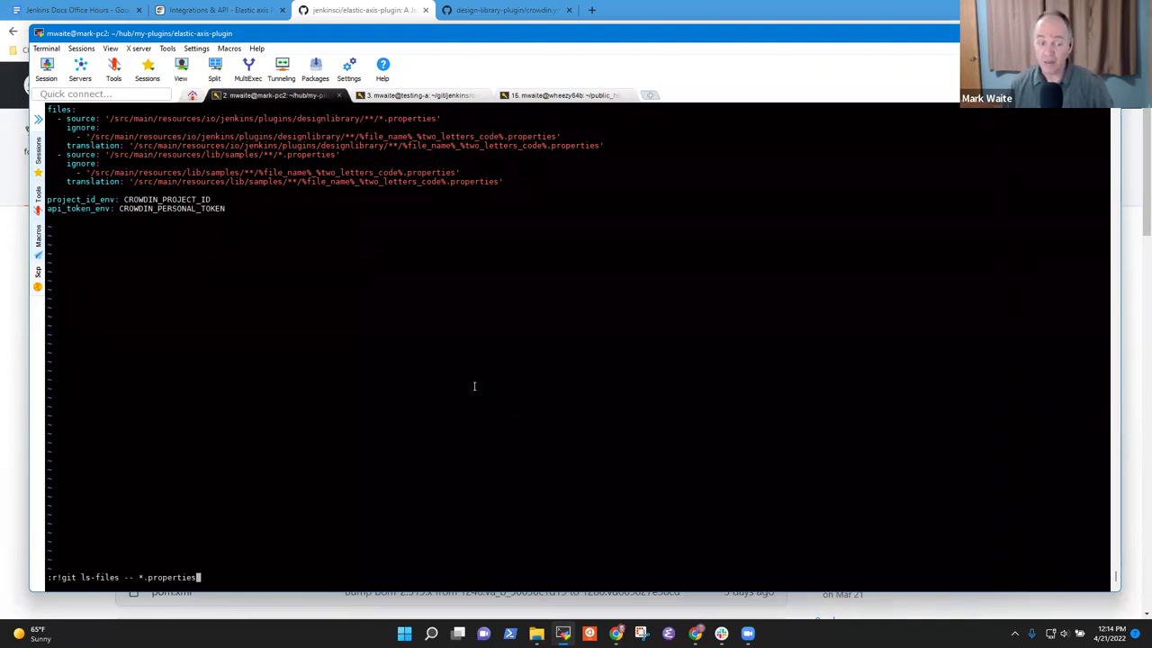
key("Return")
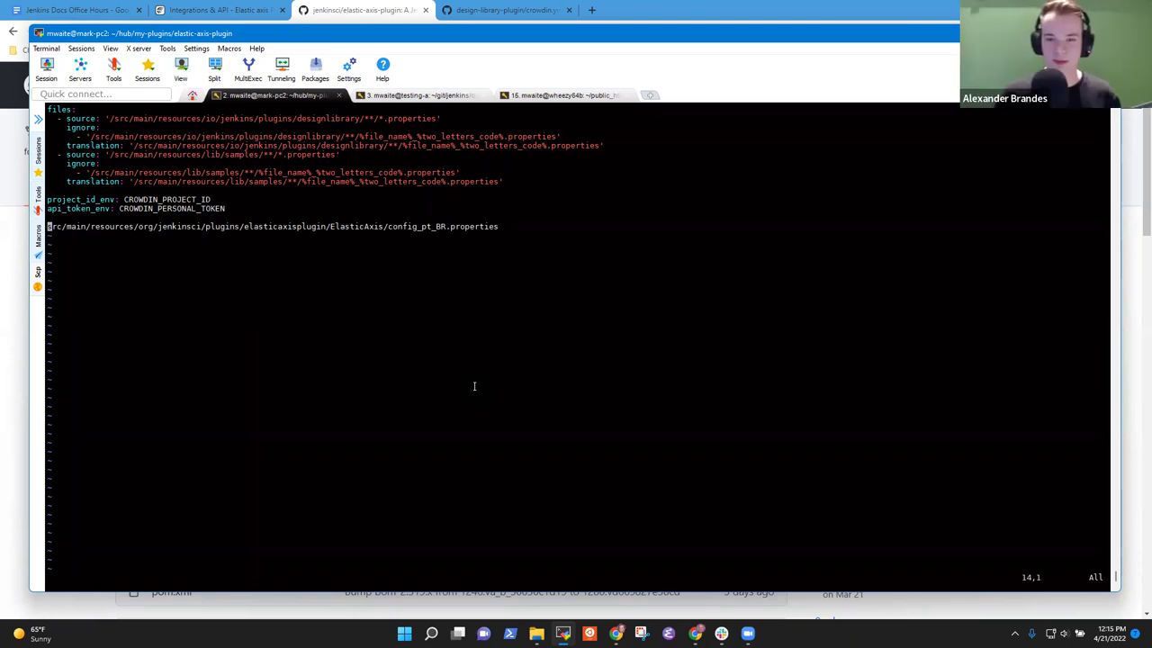
- Save crowdin.yml and quit the editor, copying the inserted config_pt_BR.properties path
key("ctrl+g")
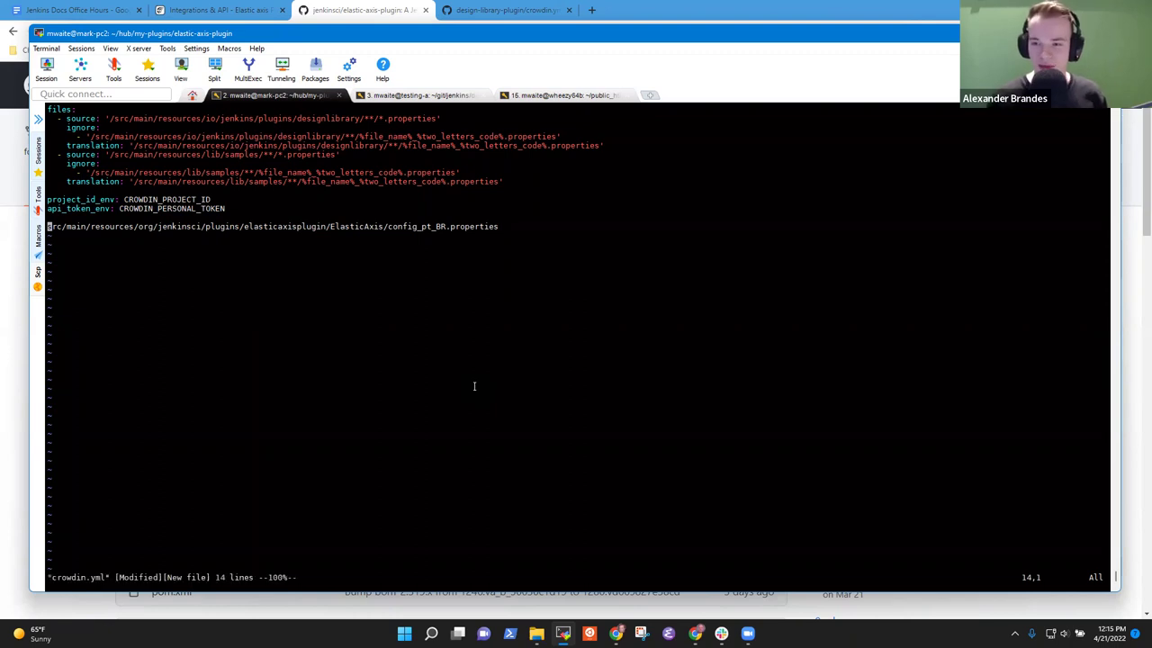
type(":w")
key("Return")
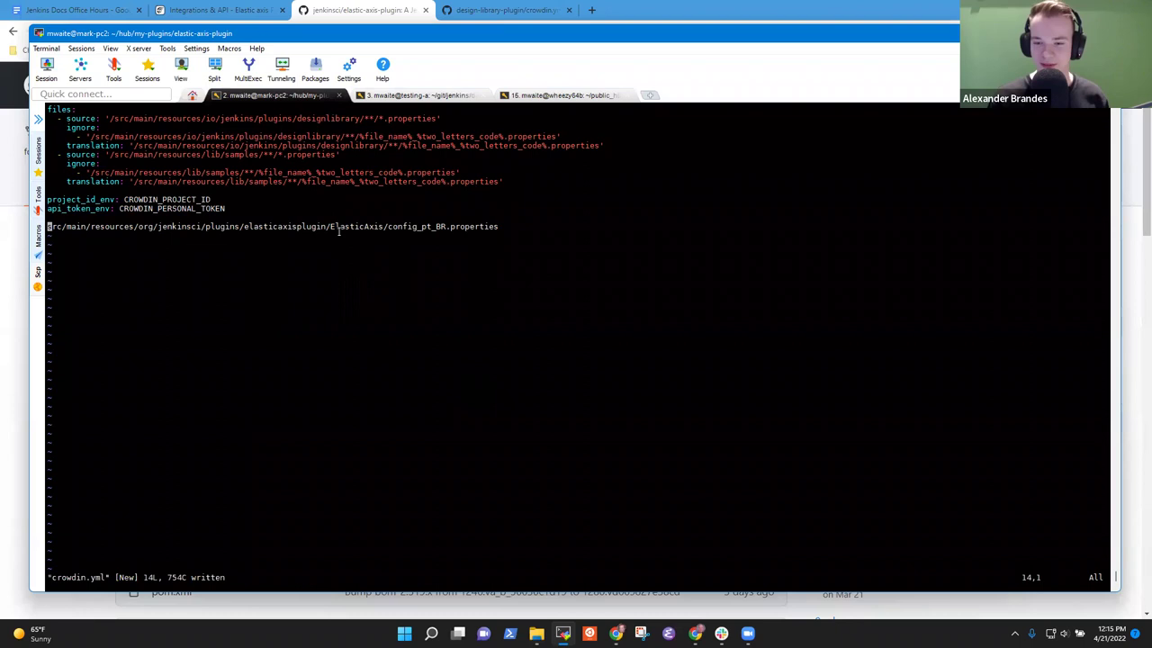
type("Vy:q")
key("Return")
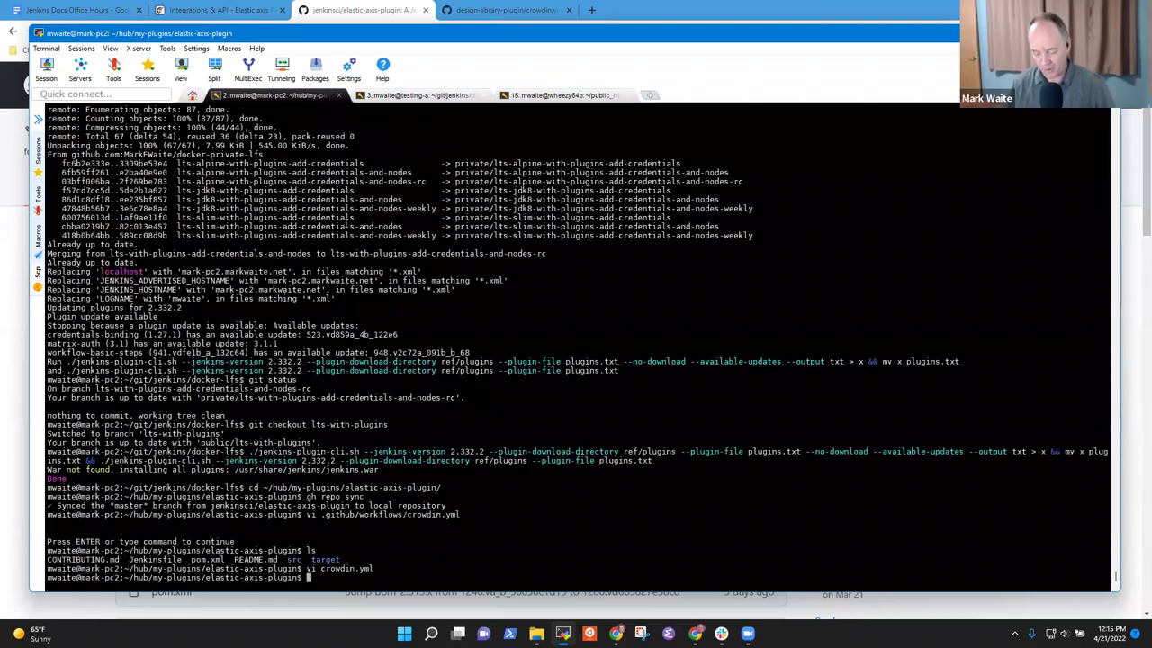
- Show the git log for the ElasticAxis config_pt_BR.properties file and examine the commit's date
type("git ")
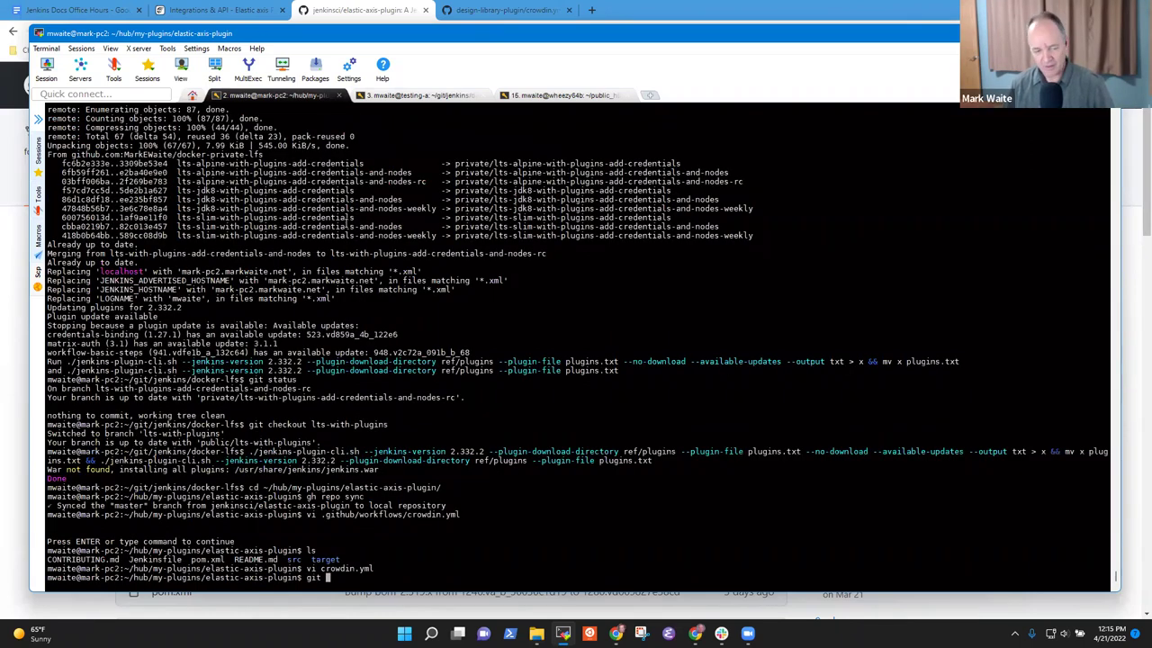
type("log --")
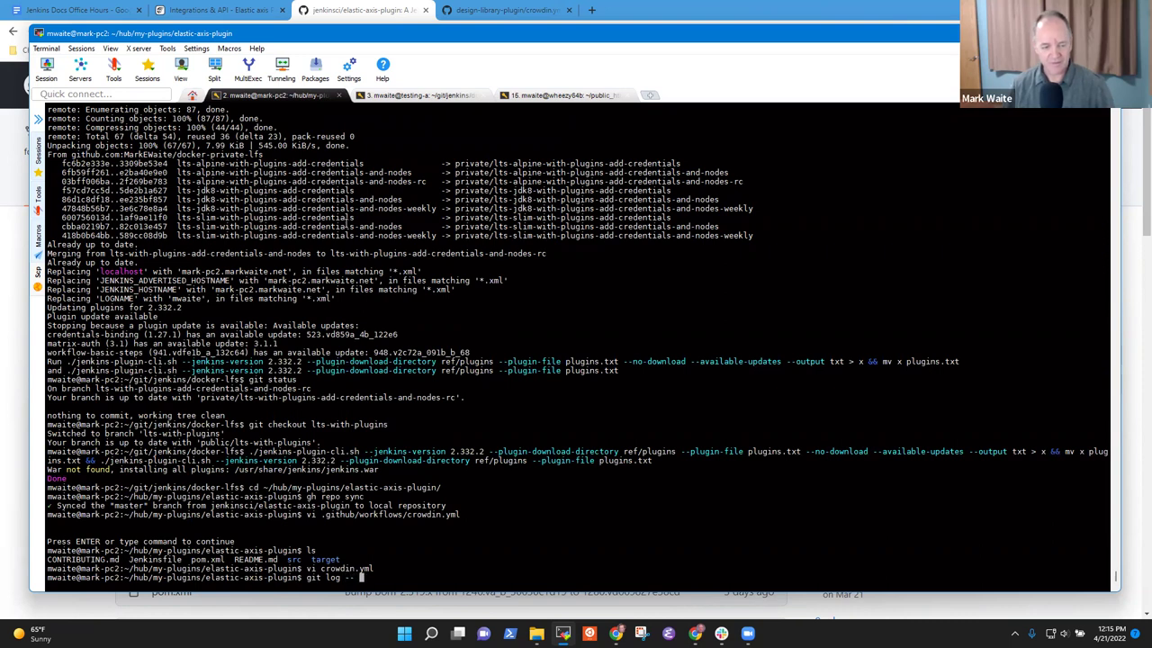
right_click(422, 288)
key("Return")
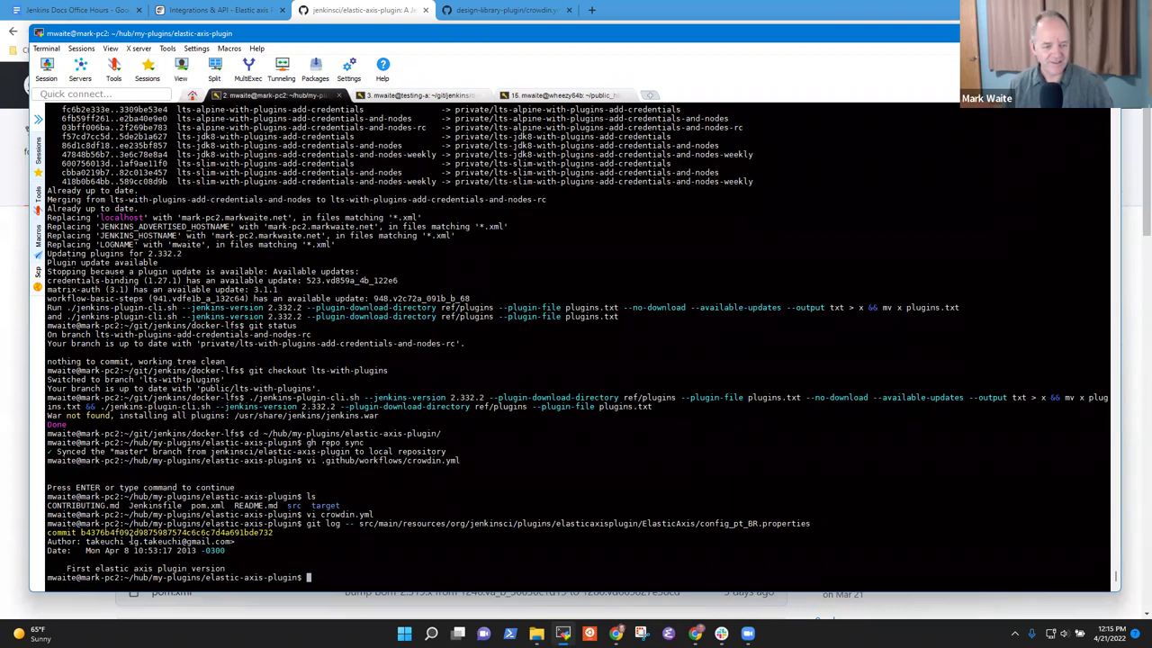
left_click_drag(85, 550, 350, 547)
left_click(285, 550)
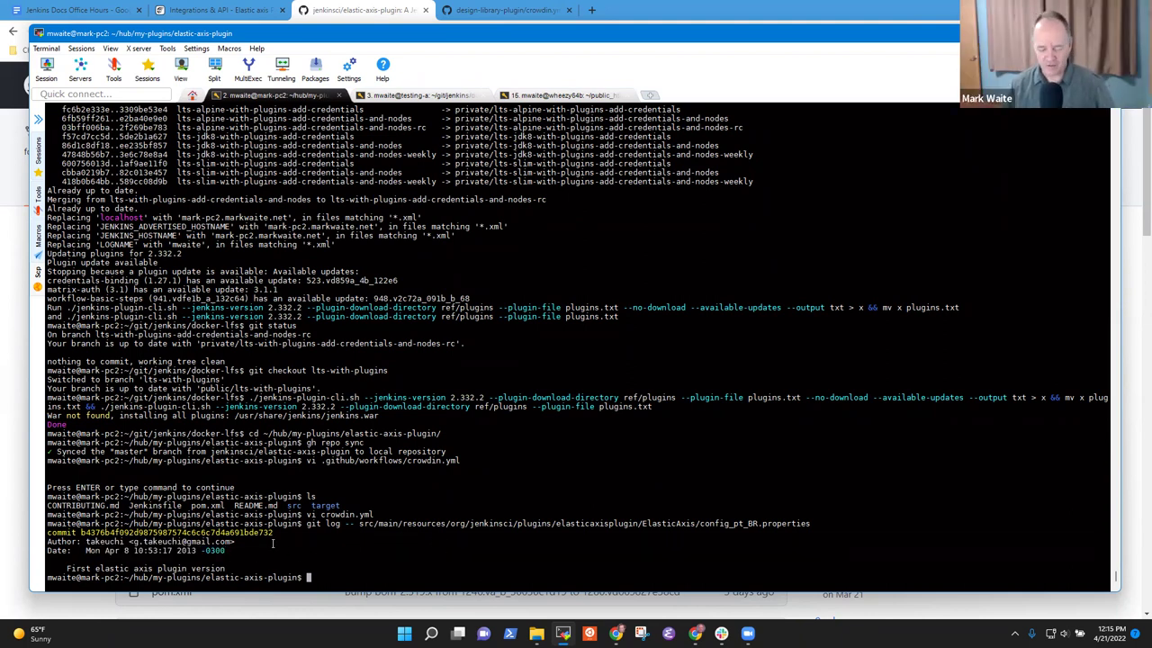
- Go up to the my-plugins folder and search it for all files named *.properties
type("cd ..")
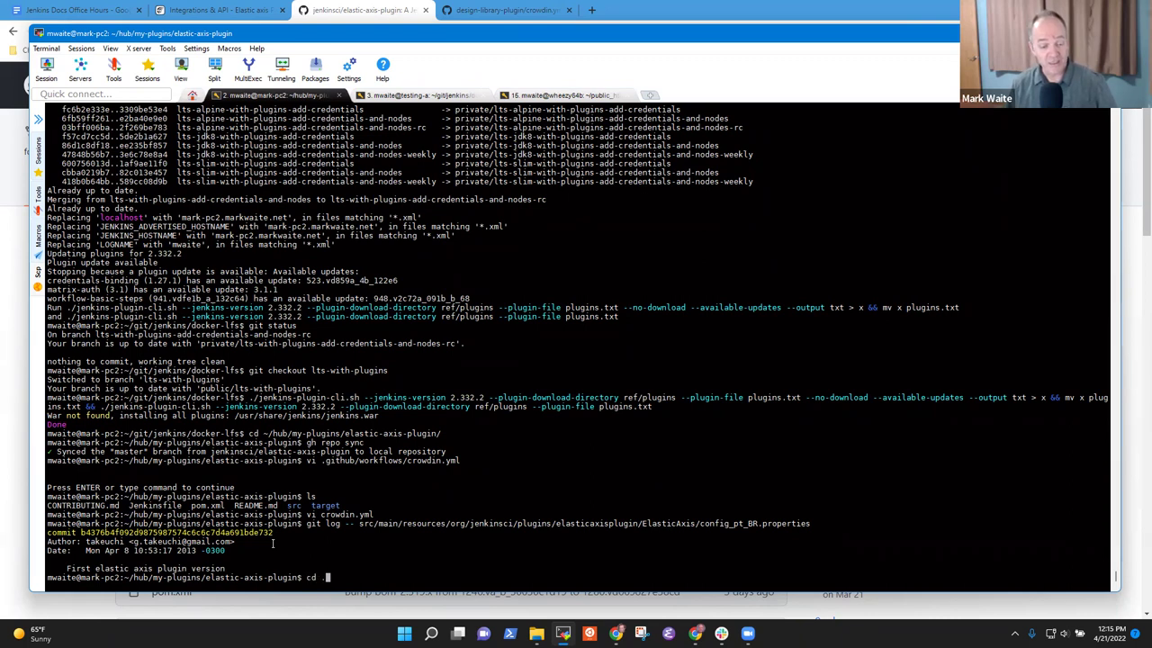
key("Return")
type("find ")
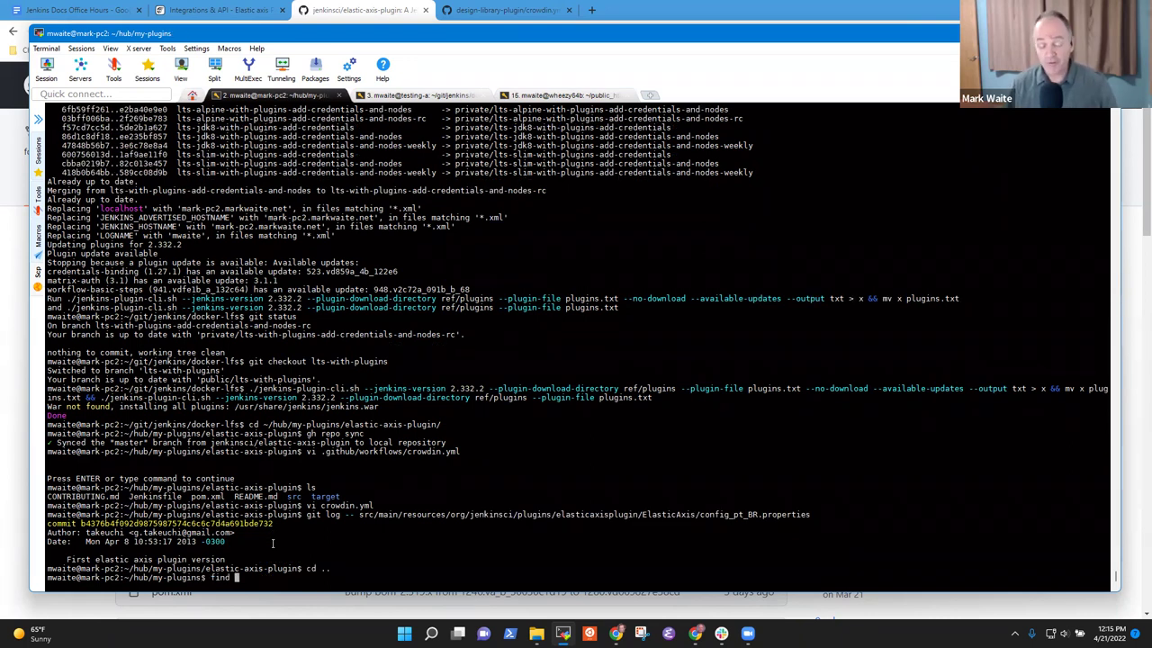
type(". -type f -name ")
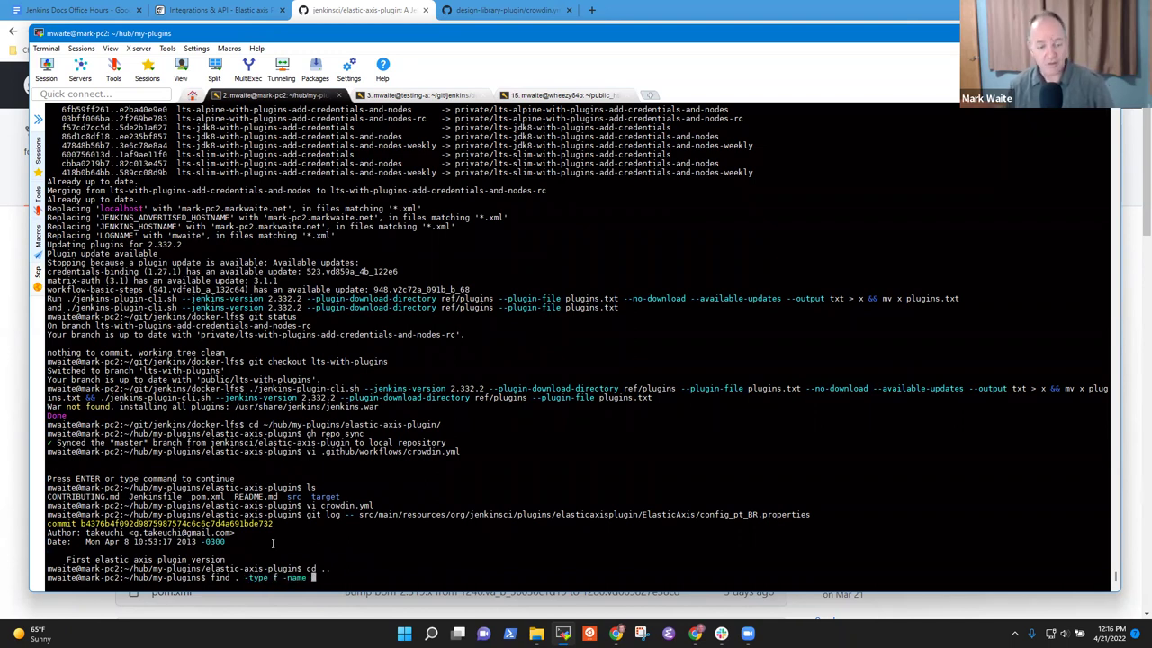
type("'*.pro")
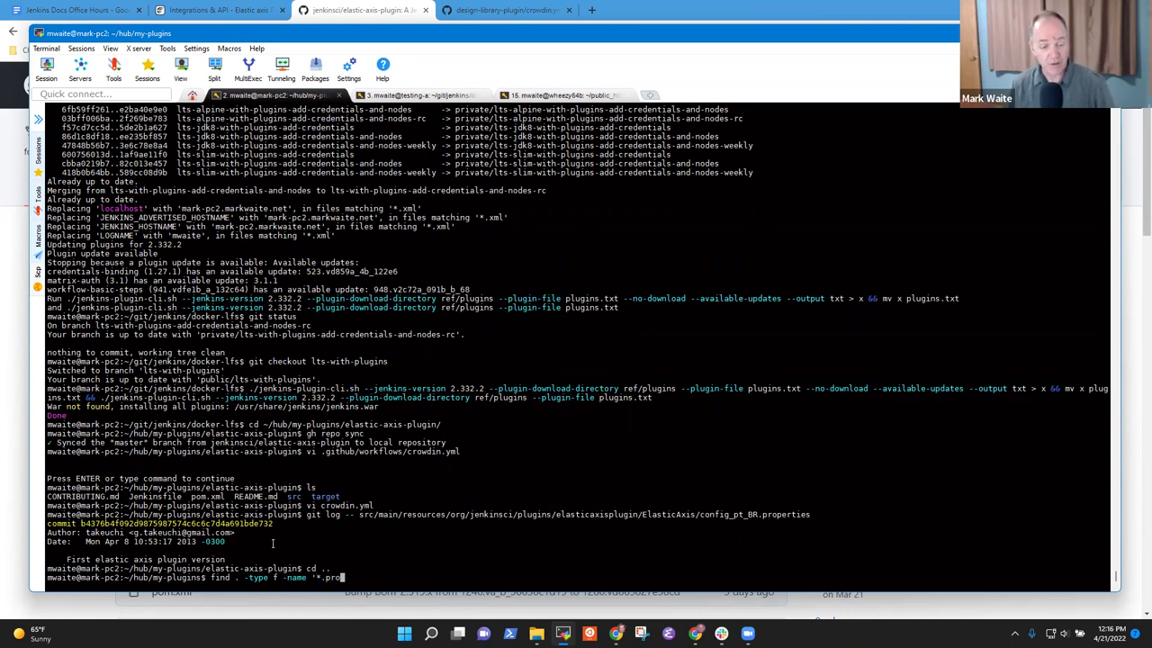
type("perti")
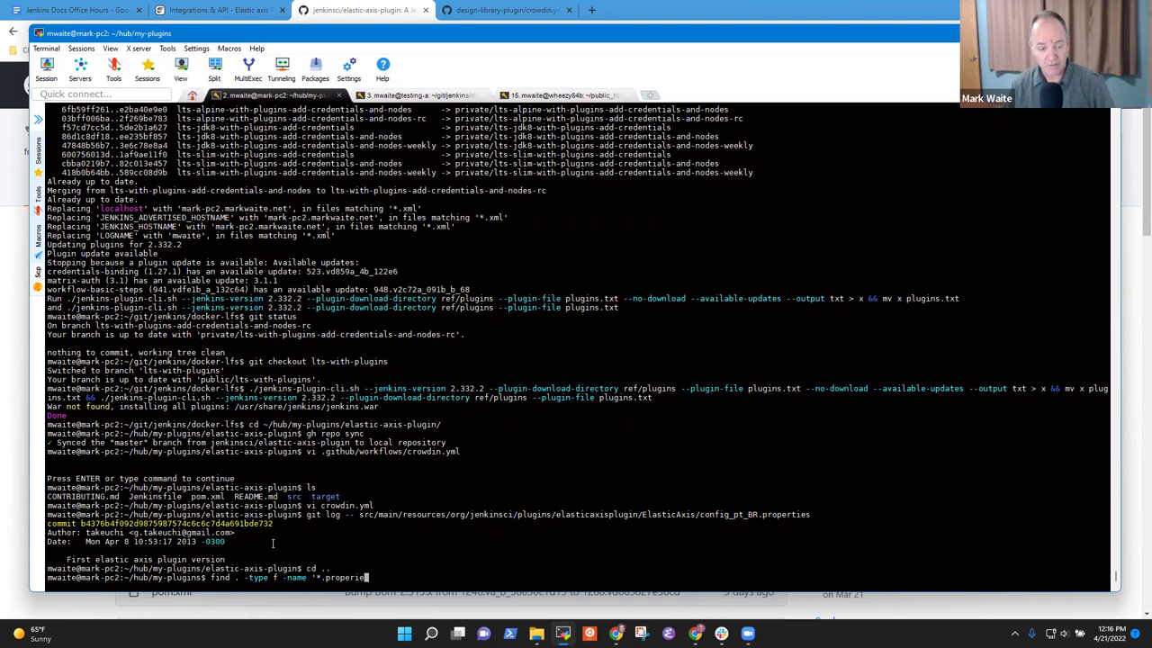
type("es'")
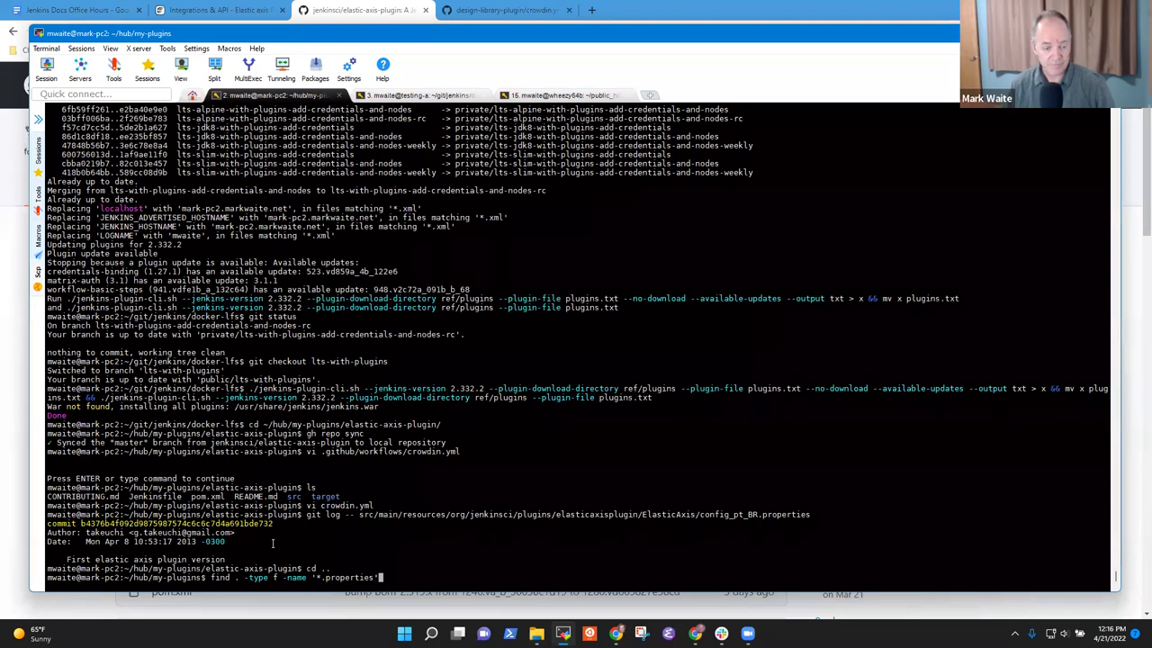
key("Return")
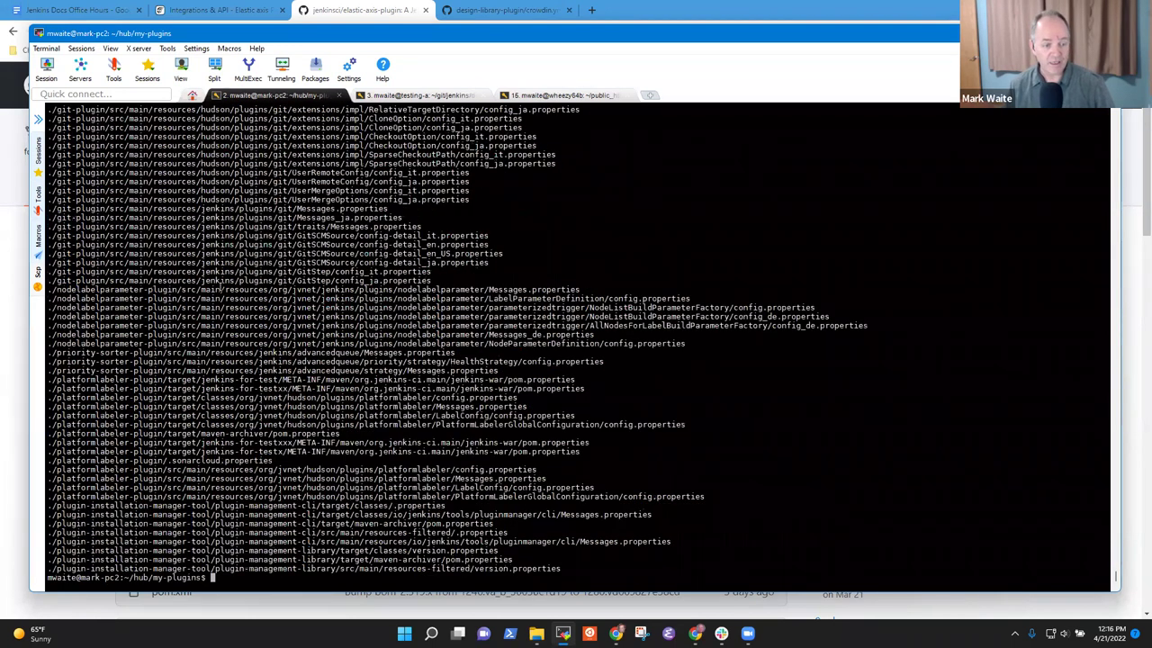
- Look through the found properties files and go into the schedule-build-plugin folder
scroll(164, 531, "up", 15)
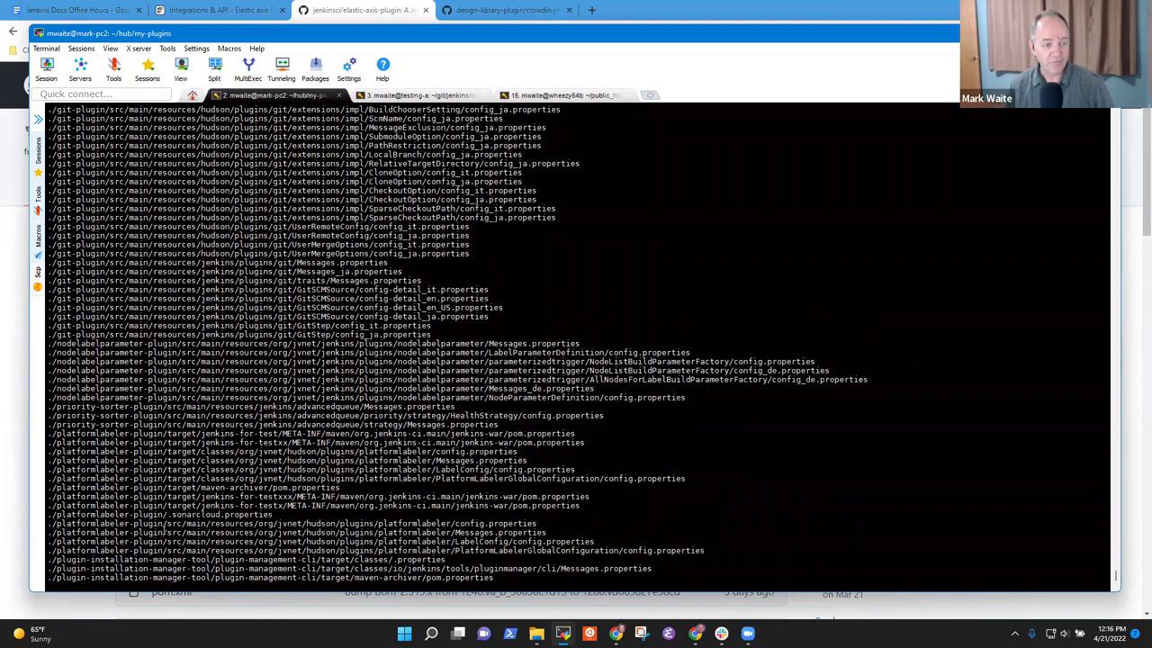
scroll(209, 346, "up", 10)
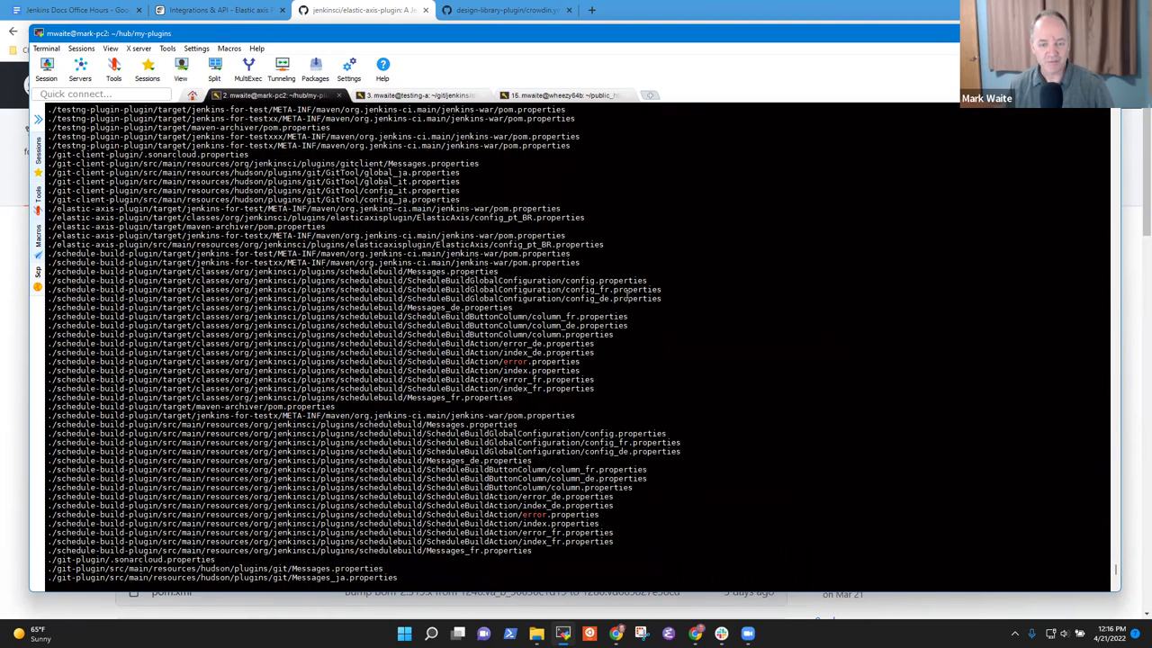
key("Return")
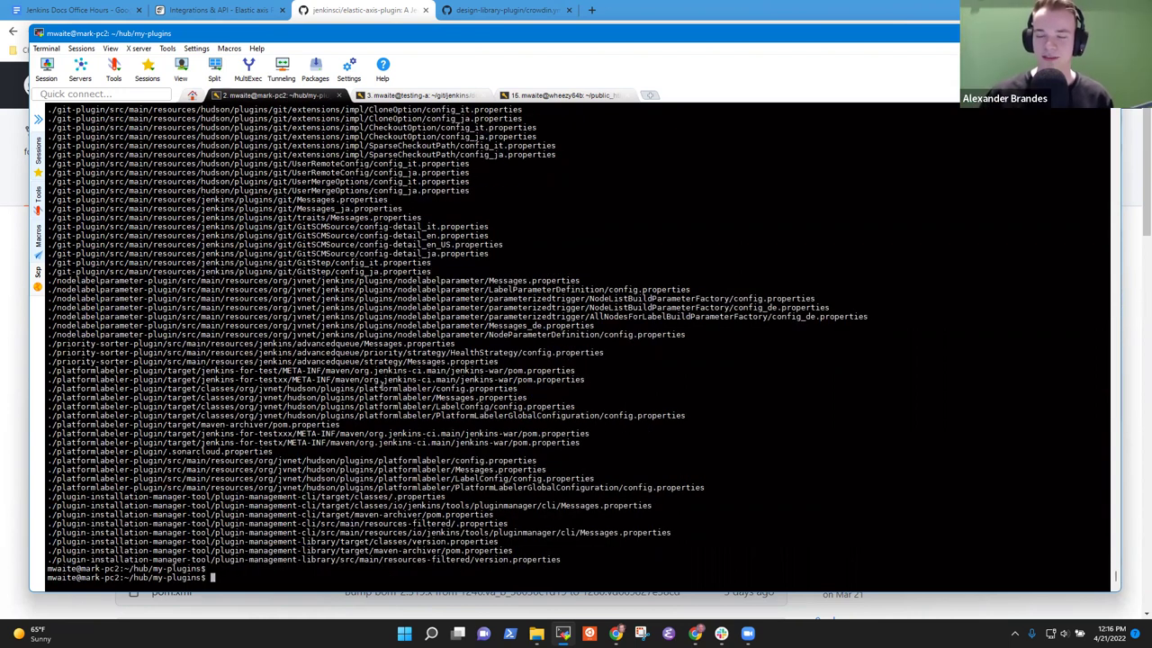
type("cd schedule-build-plugin/")
key("Return")
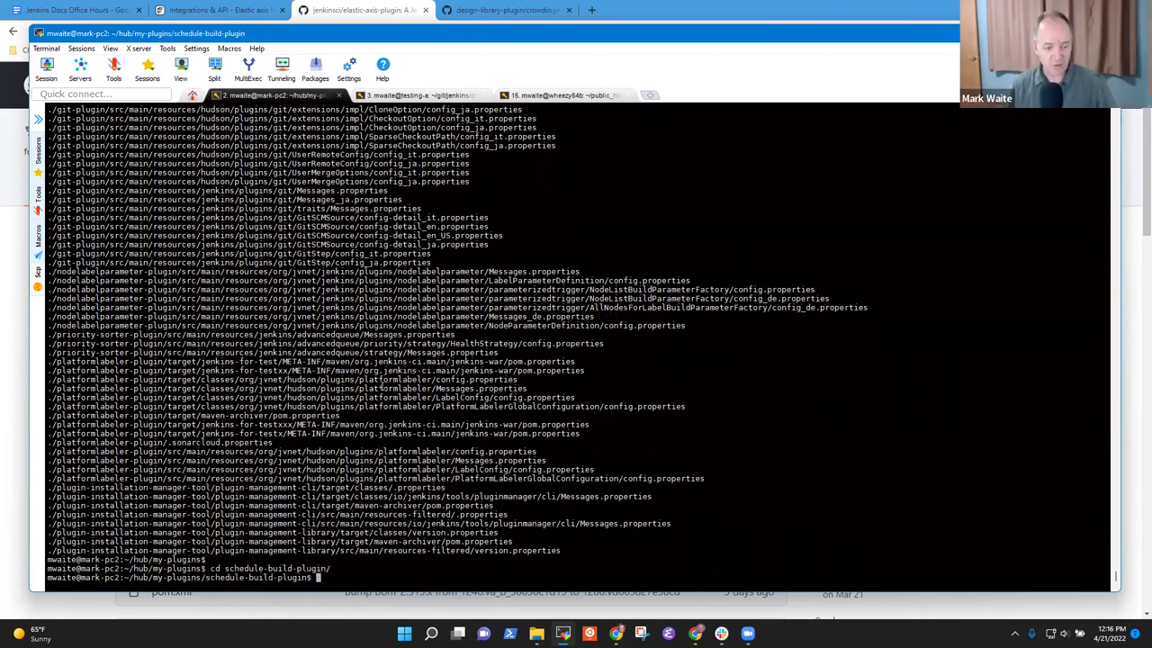
- List the Git-tracked files matching *.prop* in the schedule-build-plugin folder
type("git ls-")
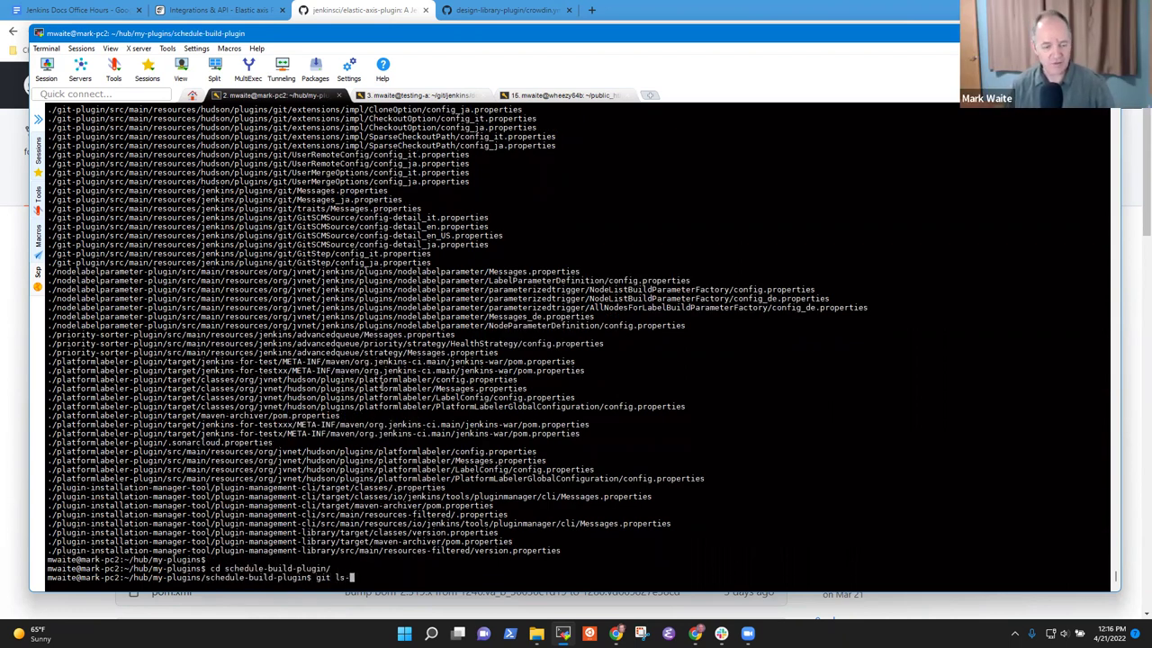
type("files -- *.")
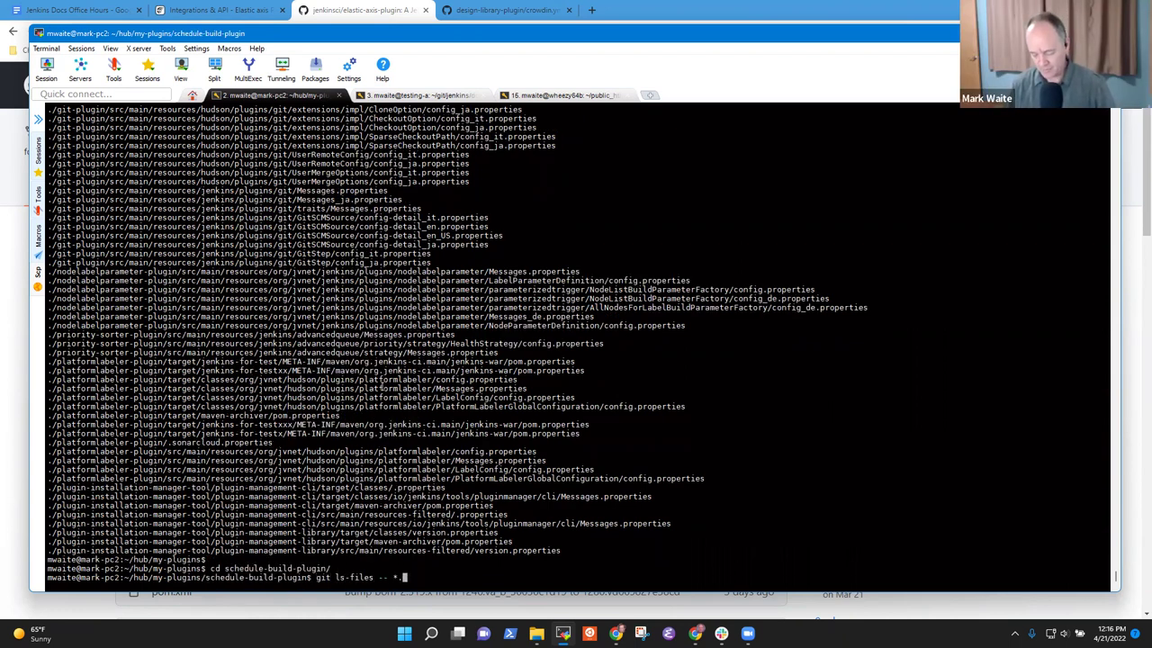
type("prop*")
key("Return")
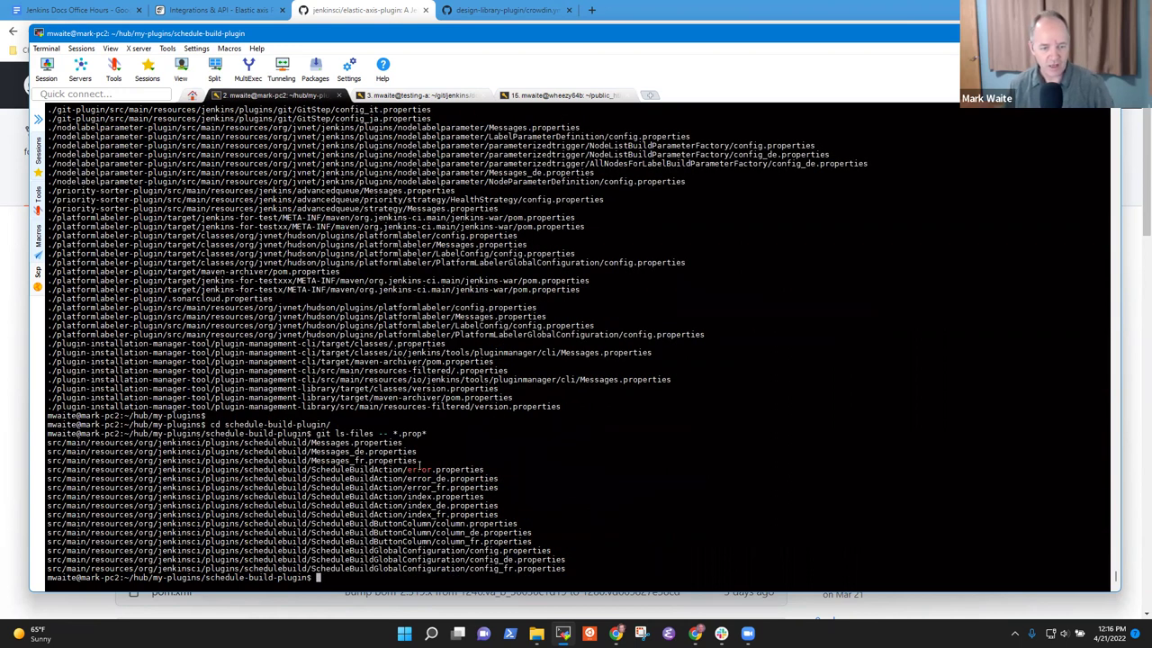
- Examine the listed base and translated properties files, highlighting error_de, column, config and Messages.properties
triple_click(419, 466)
triple_click(449, 482)
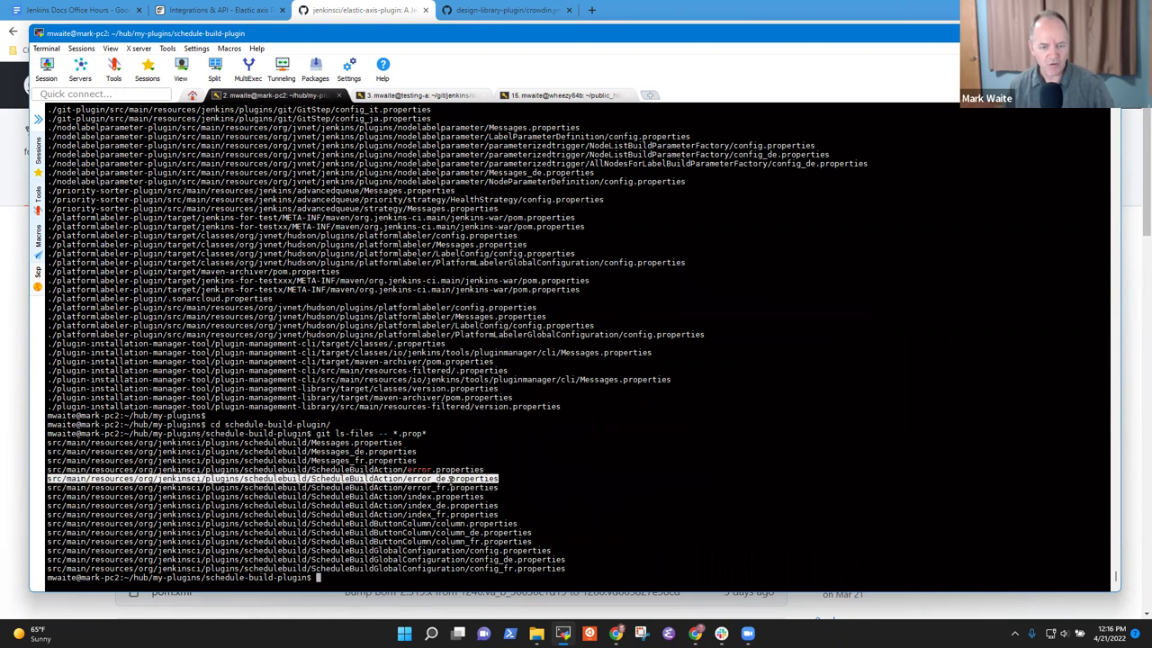
type("vi")
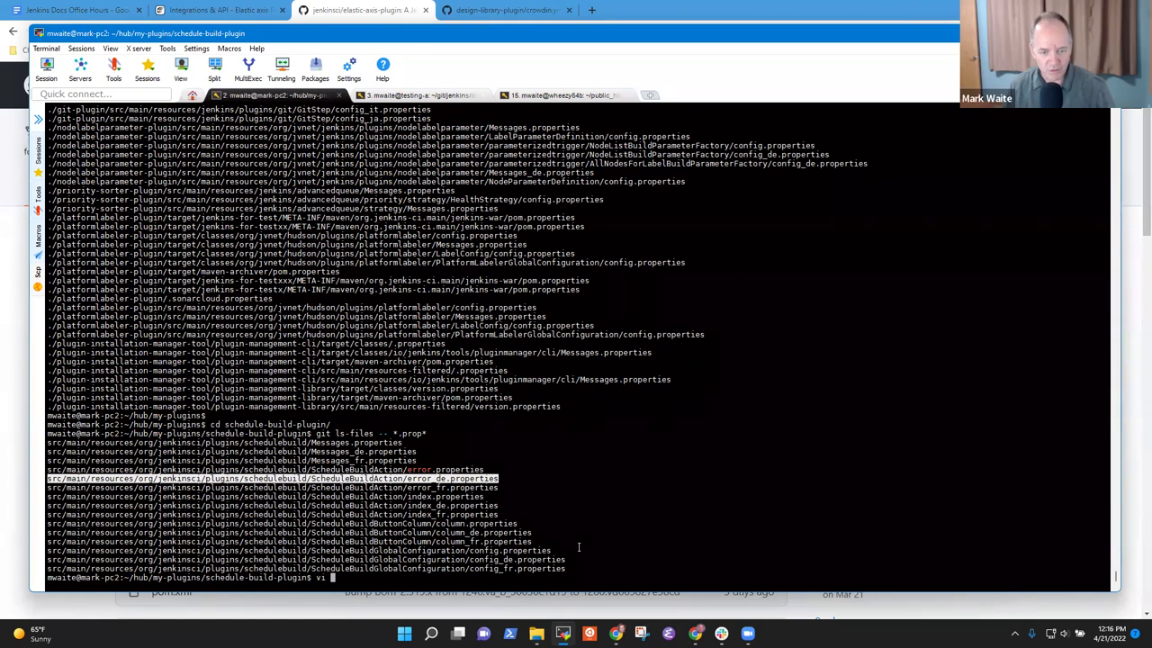
double_click(475, 524)
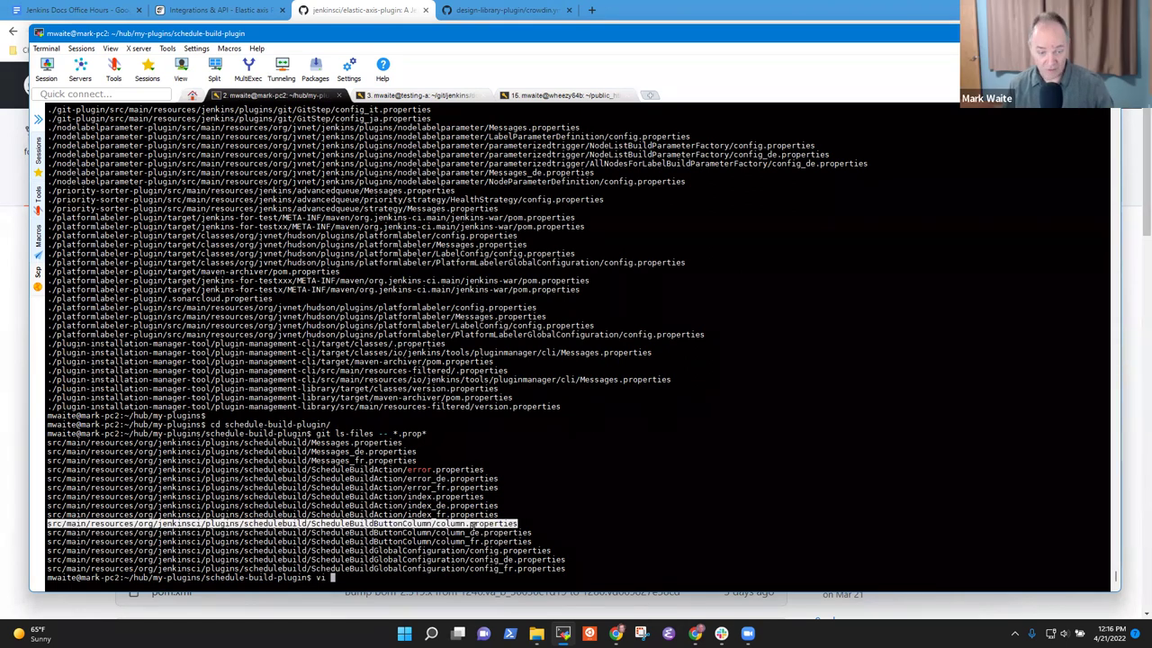
double_click(486, 550)
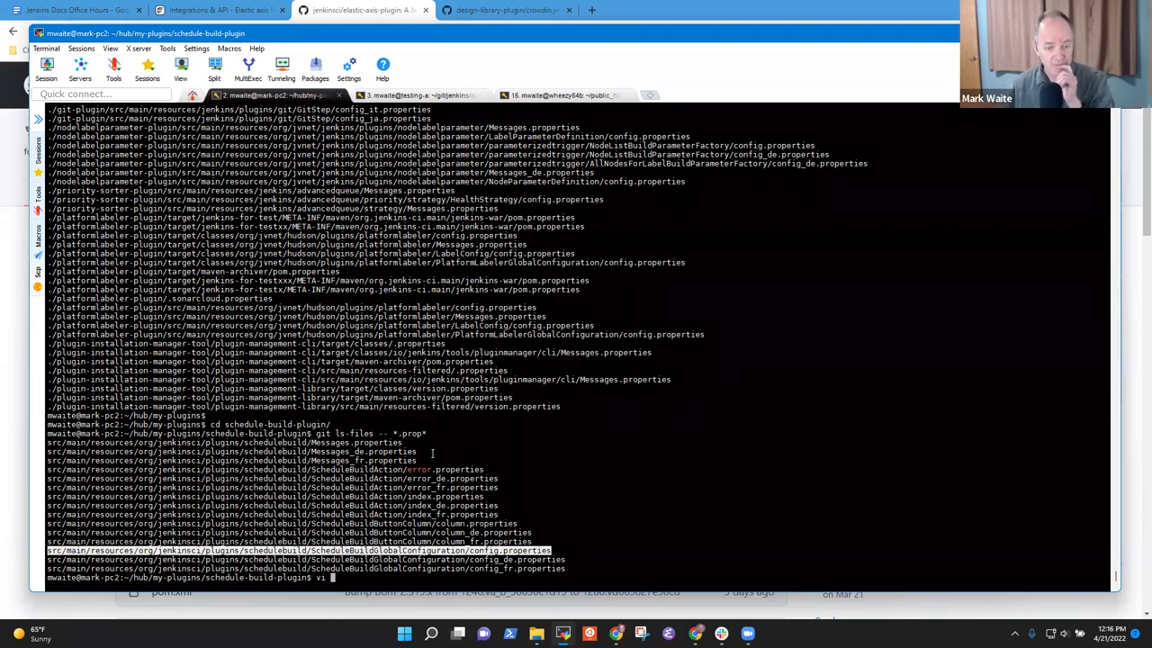
double_click(350, 442)
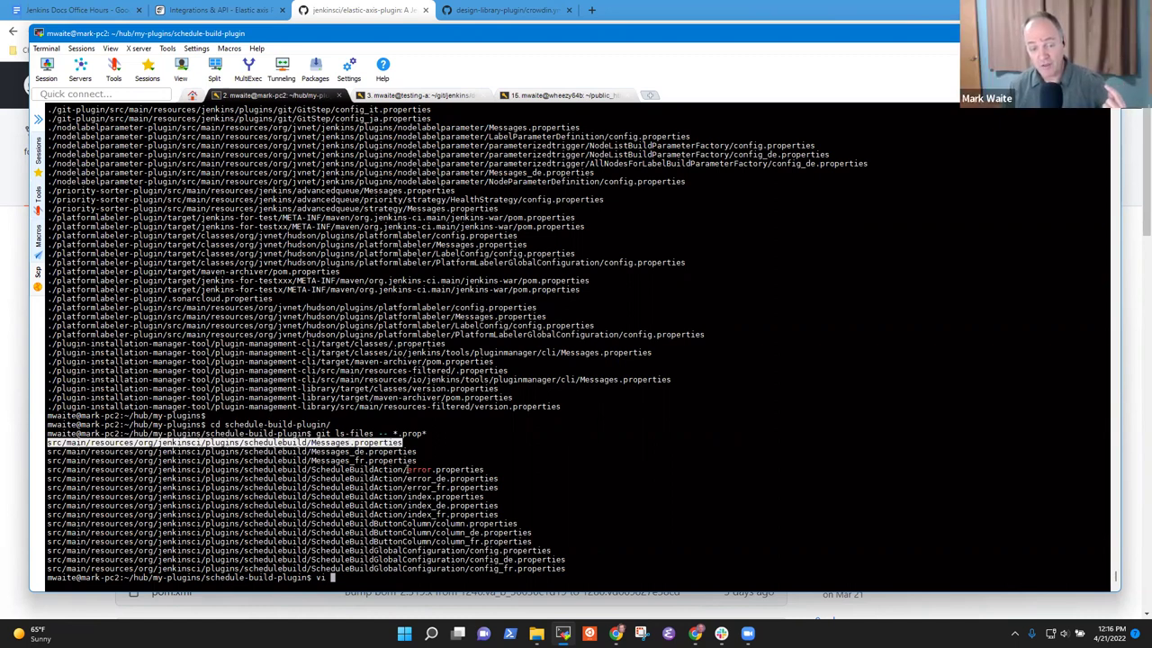
triple_click(368, 469)
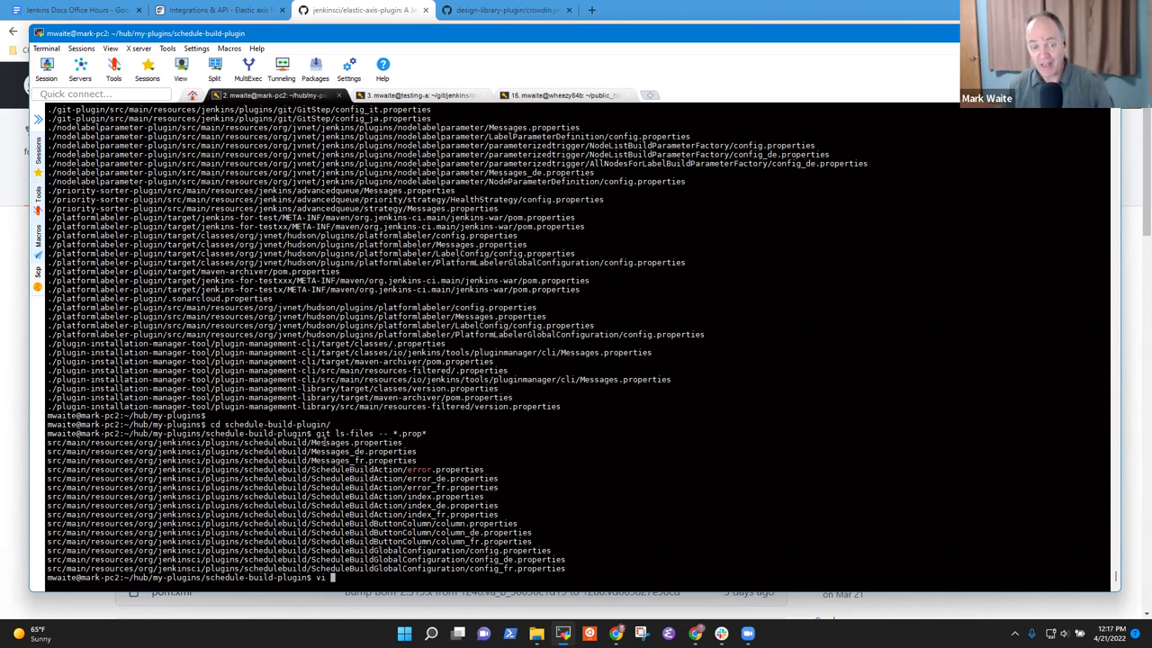
triple_click(318, 441)
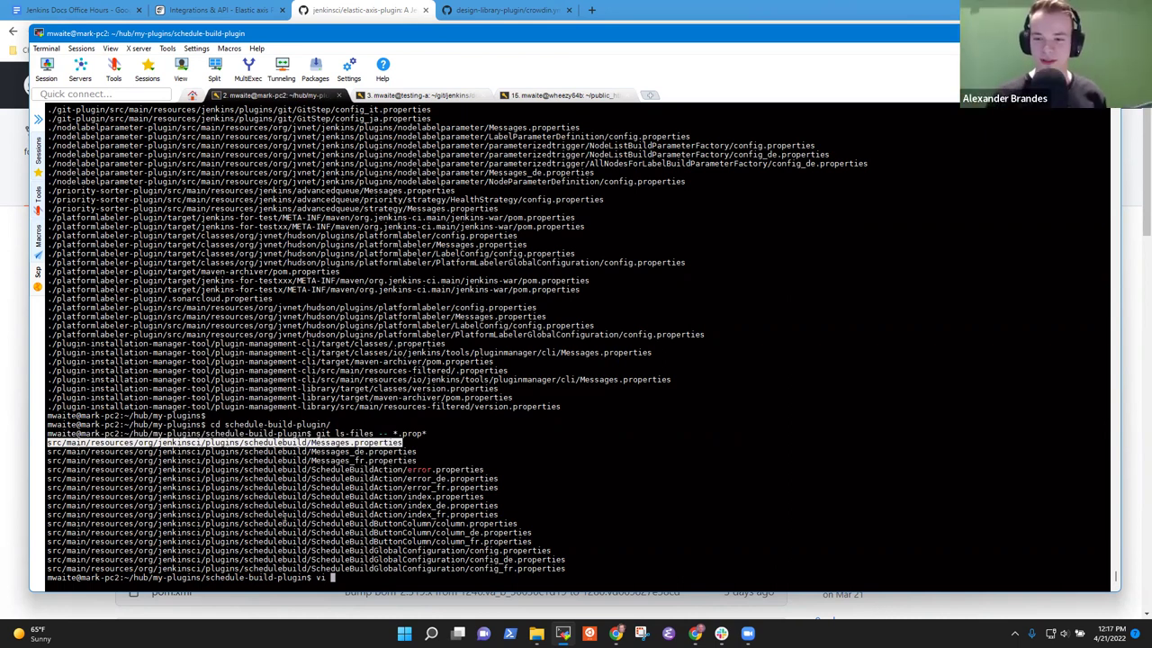
- Switch to Crowdin in the browser, open the Elastic axis project from the workspace and check its additional options
left_click(377, 9)
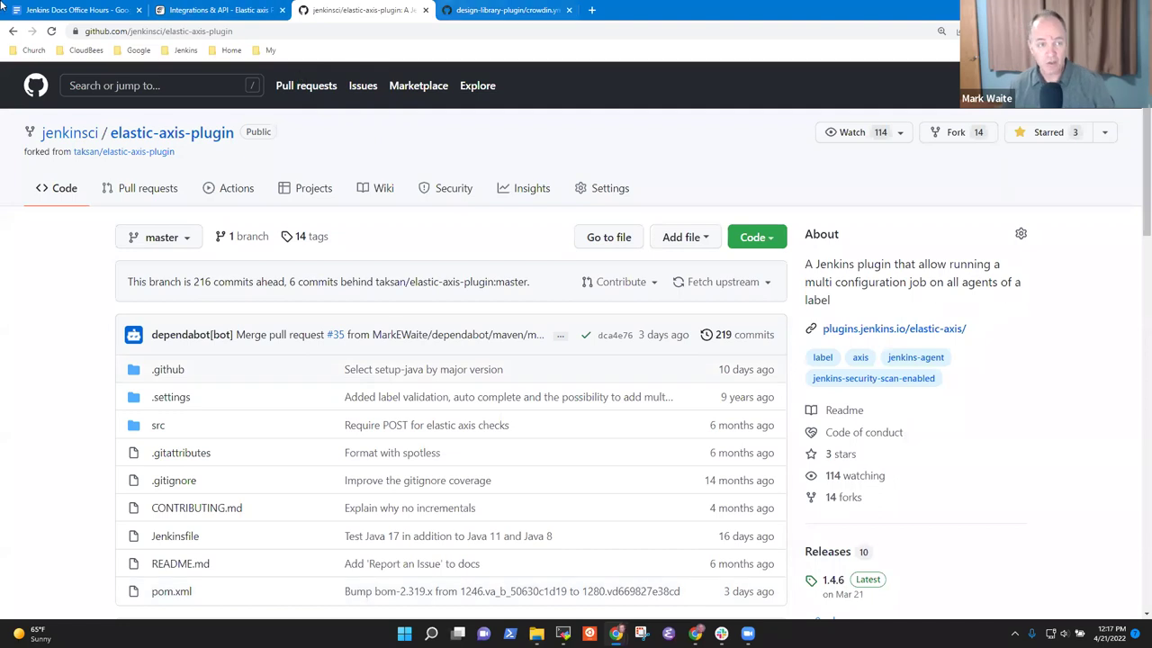
left_click(221, 10)
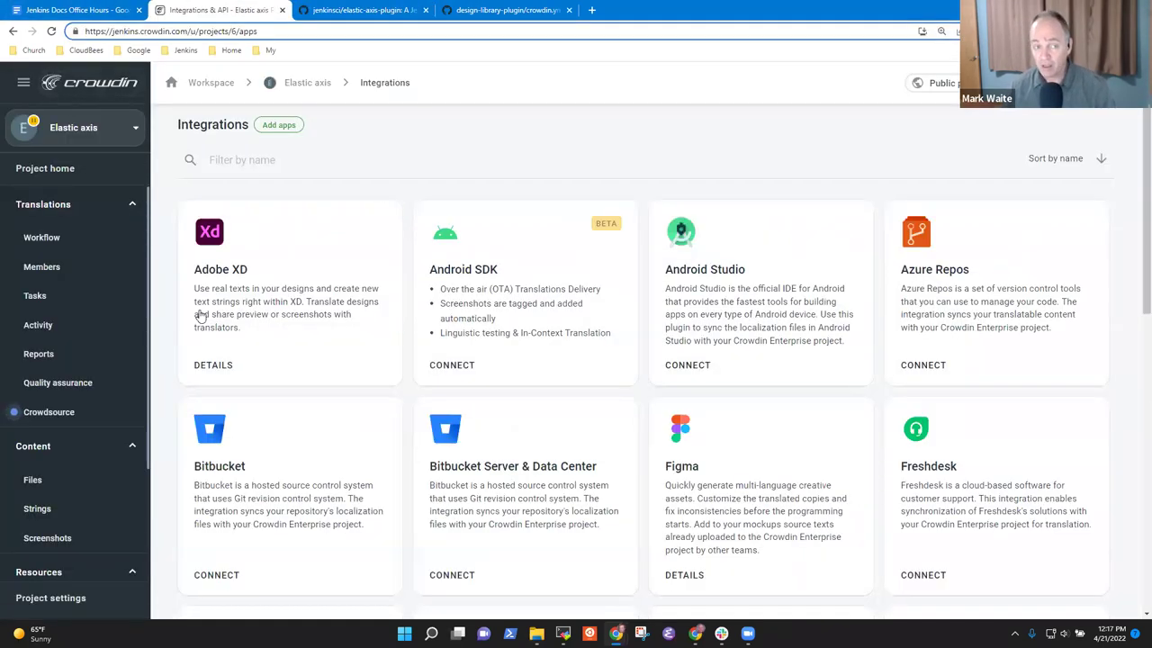
left_click(211, 84)
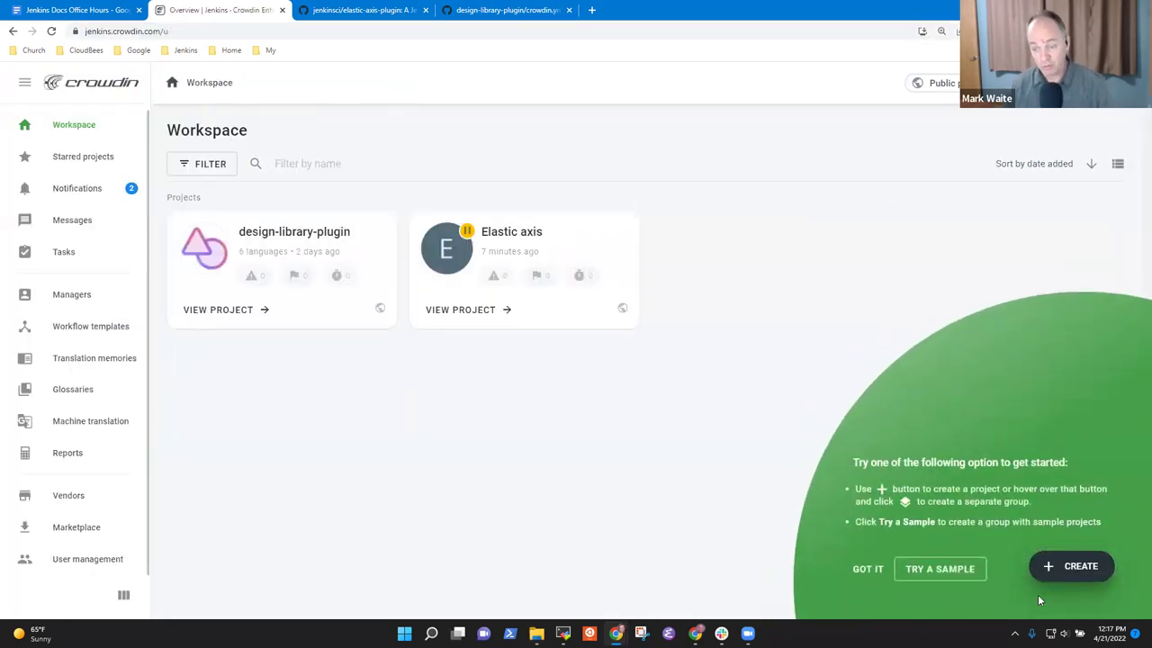
mouse_move(1061, 575)
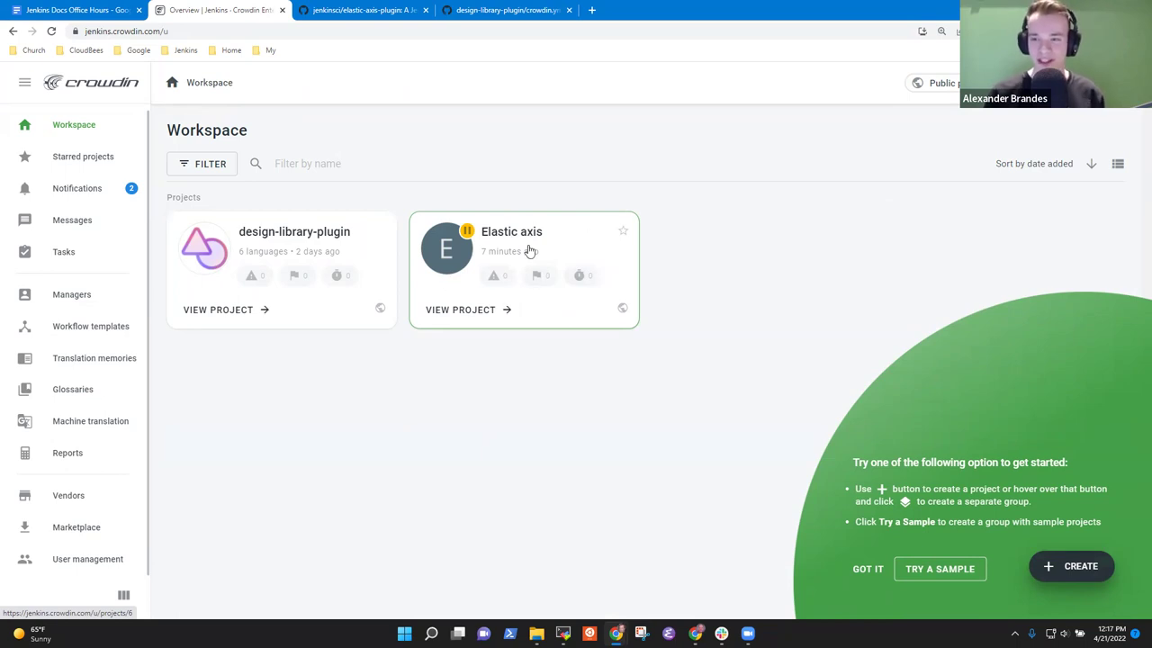
left_click(486, 312)
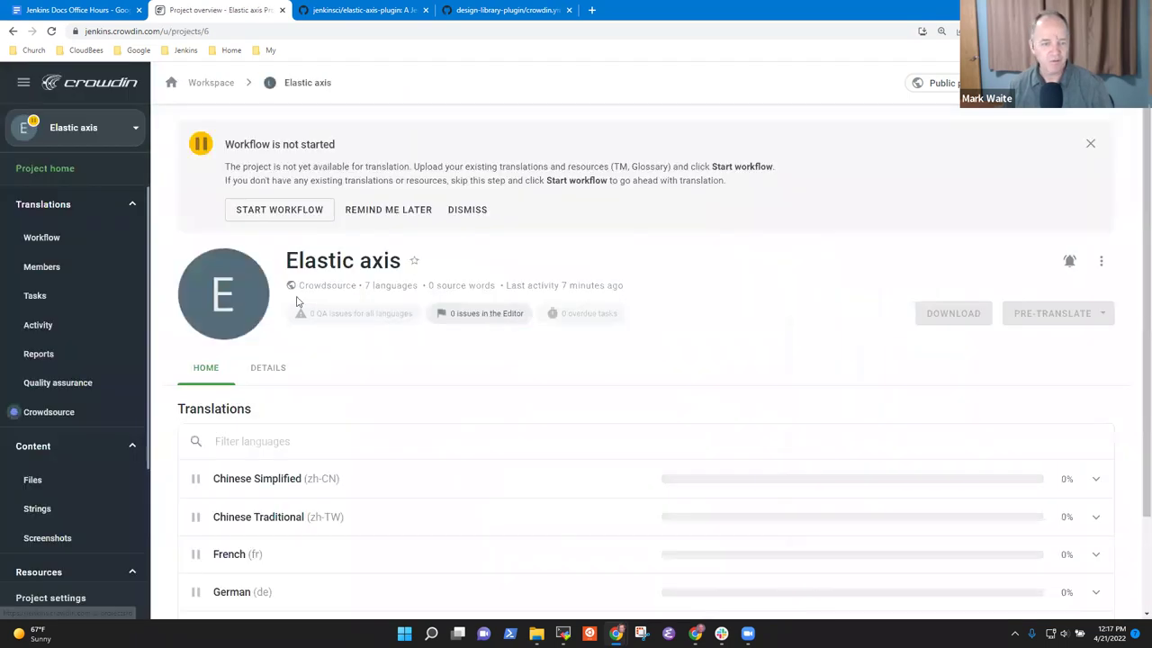
left_click(1100, 260)
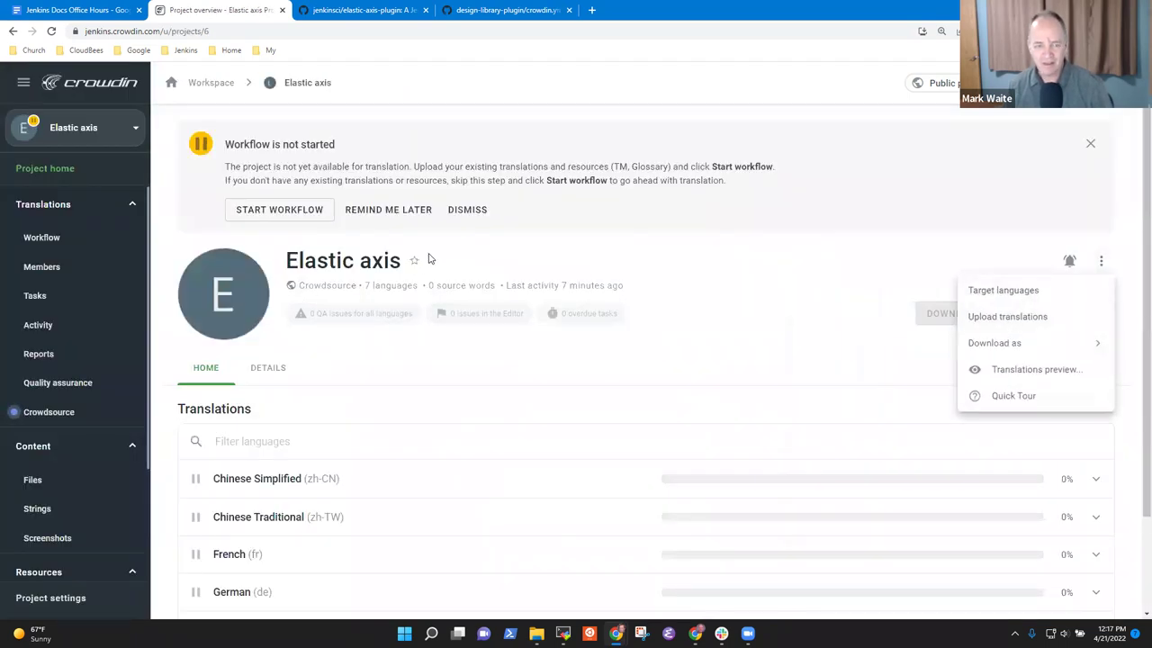
left_click(685, 245)
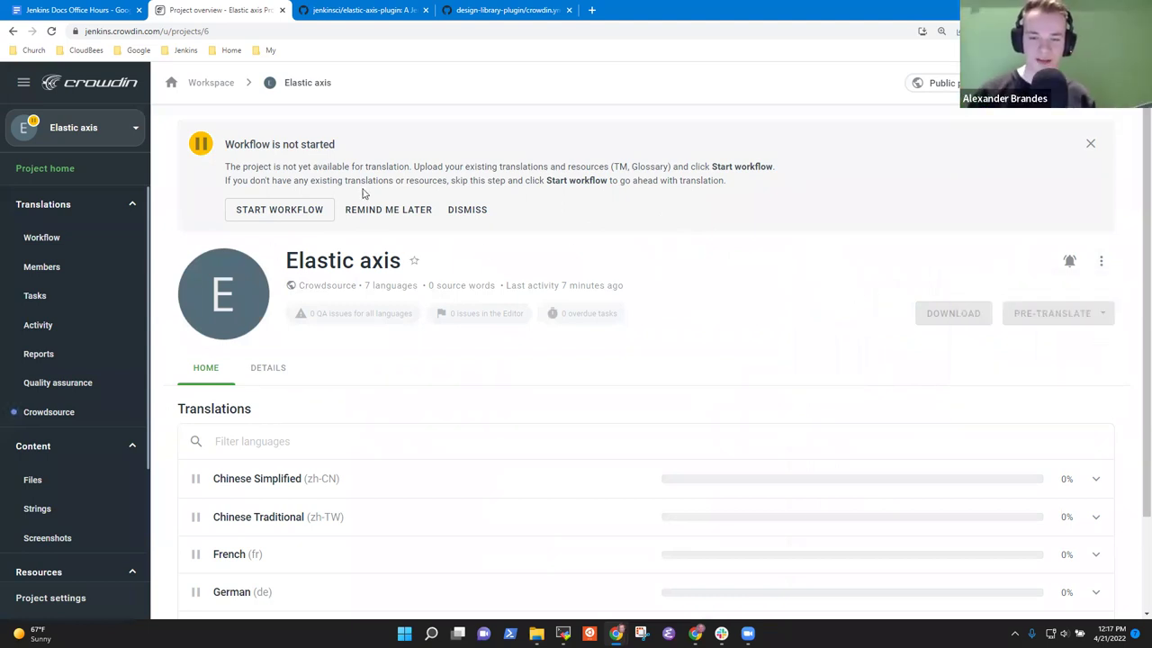
- In the Elastic axis project settings, change the project name to "Schedule build plugin"
left_click(50, 598)
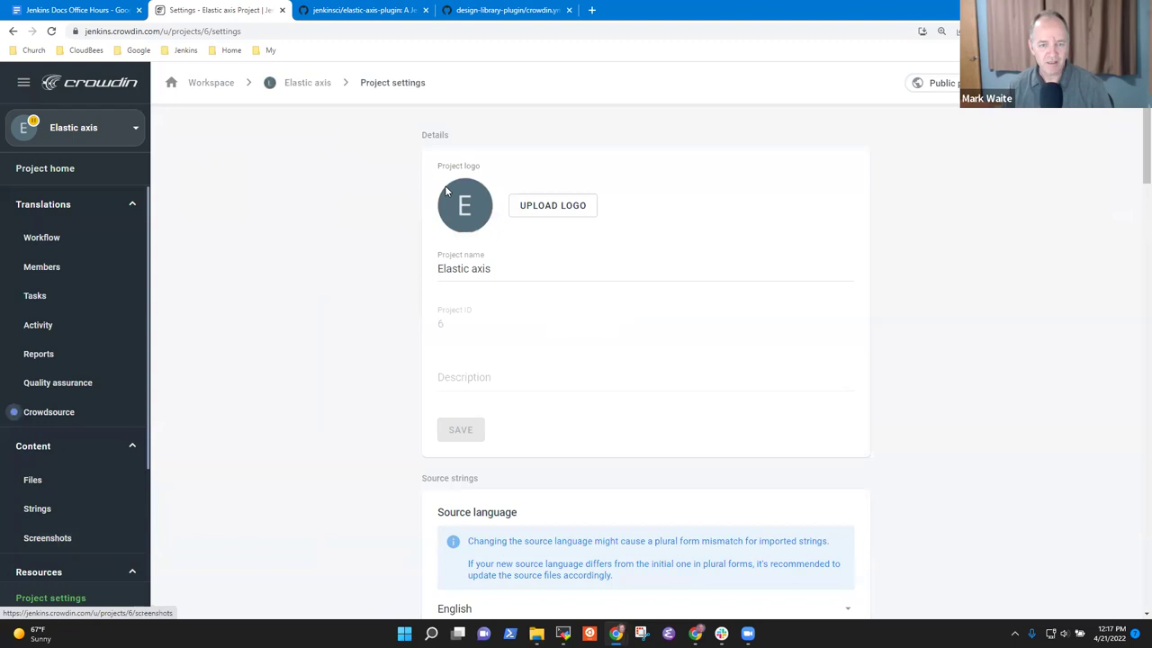
left_click(488, 267)
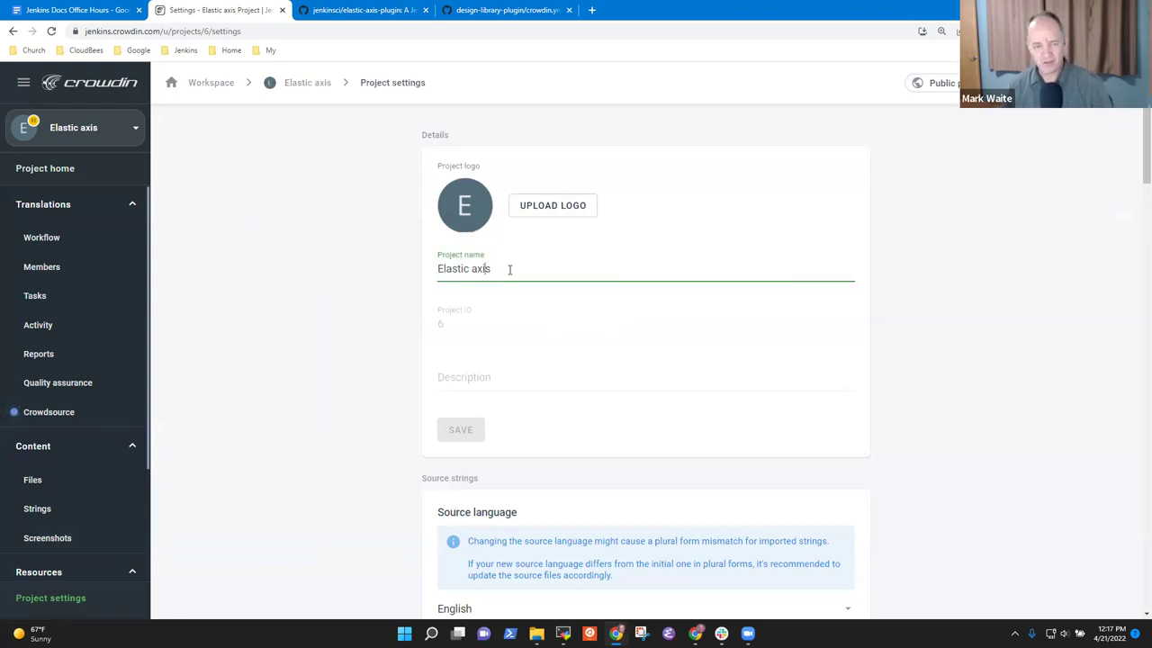
key("ctrl+a")
type("Schedule")
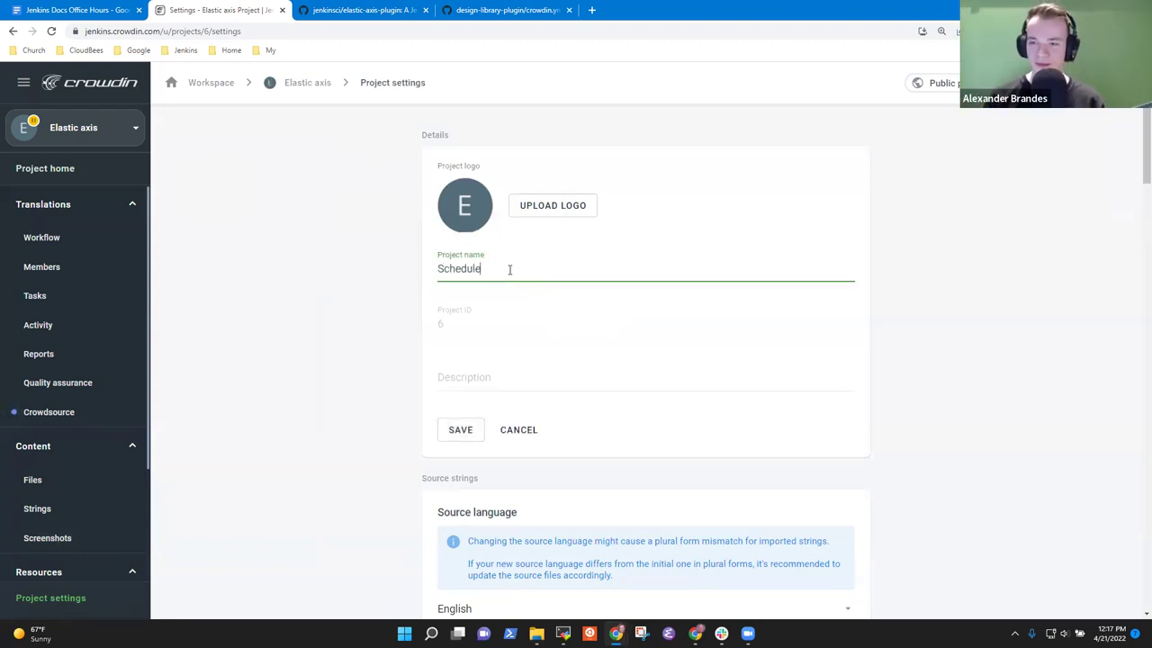
type(" build plugin")
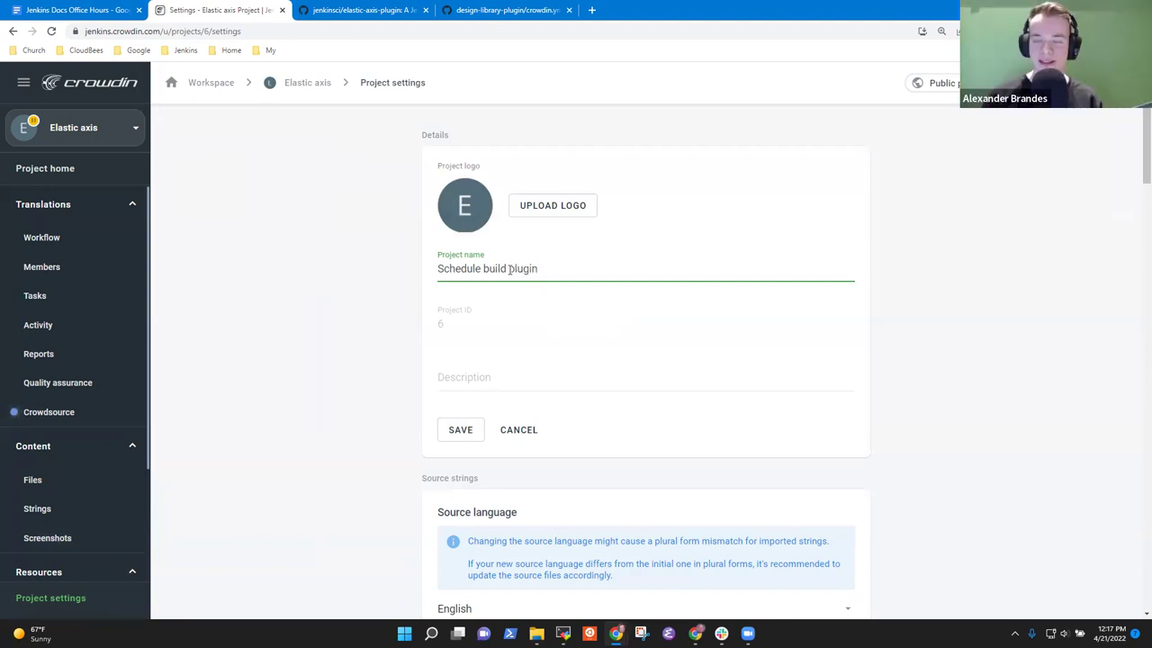
left_click(477, 331)
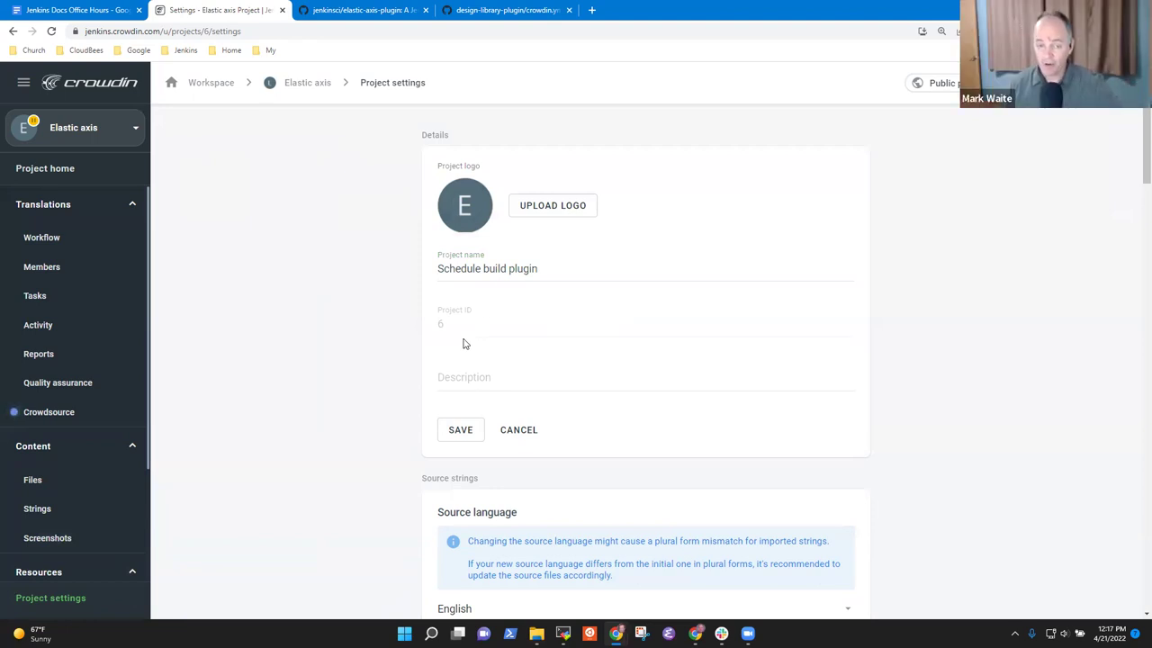
- Enter the draft text "Schedule" as the project description and select it for replacement
left_click(479, 374)
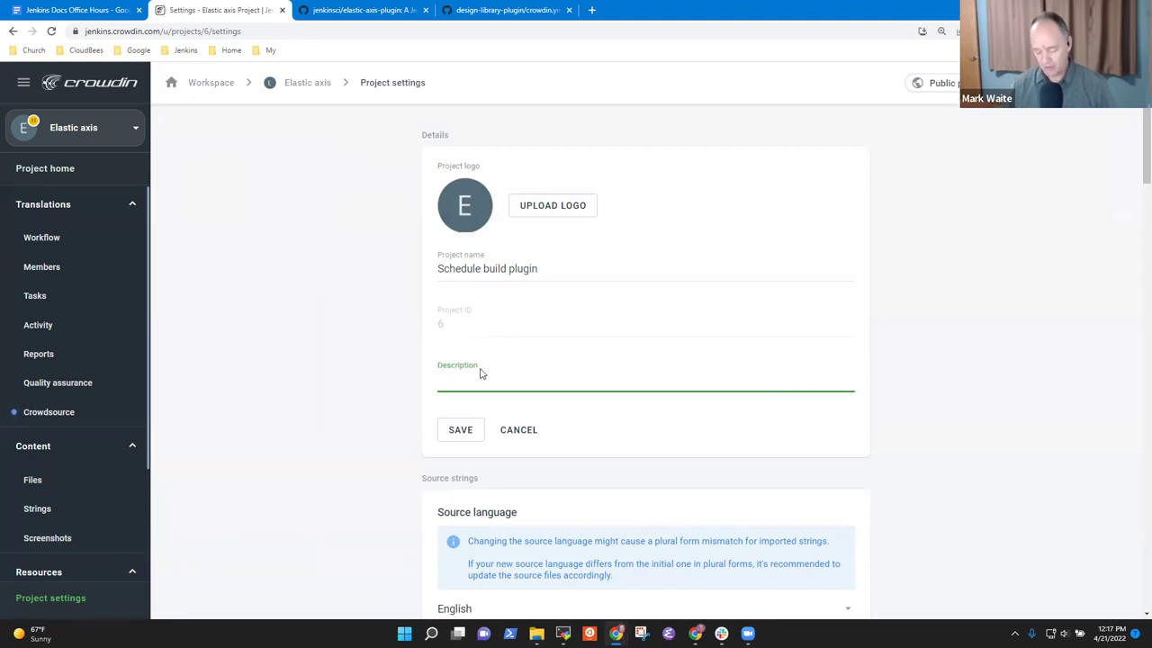
type("Schedule")
double_click(480, 376)
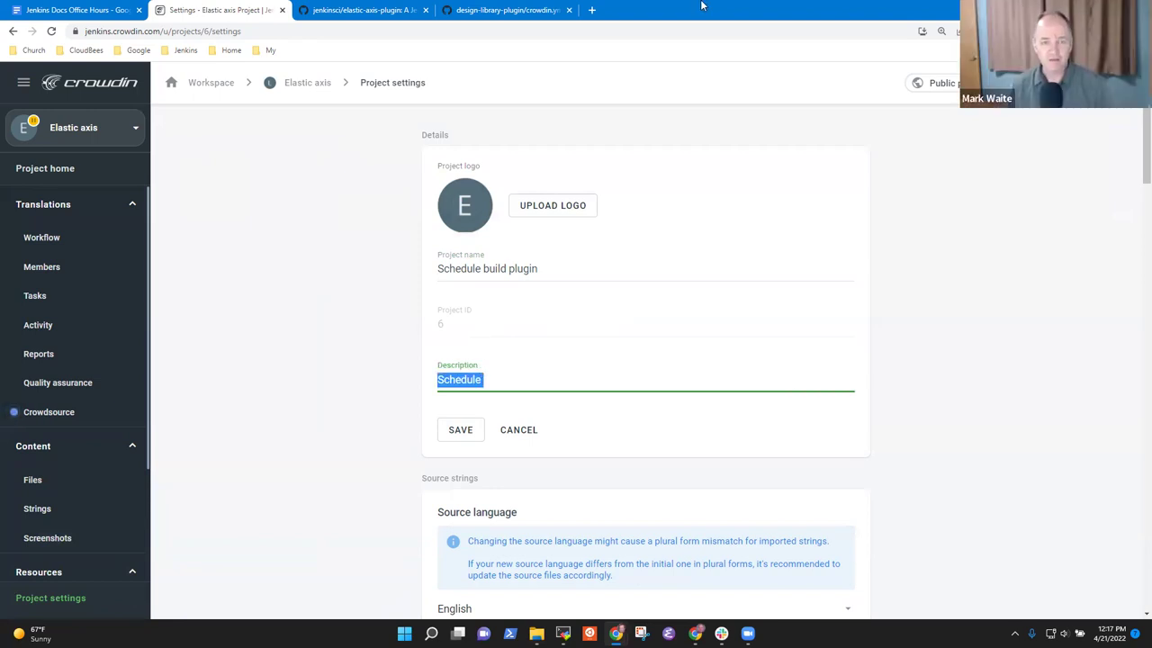
- Switch to the GitHub page and open the jenkinsci/schedule-build-plugin repository by editing the current repository address
left_click(360, 10)
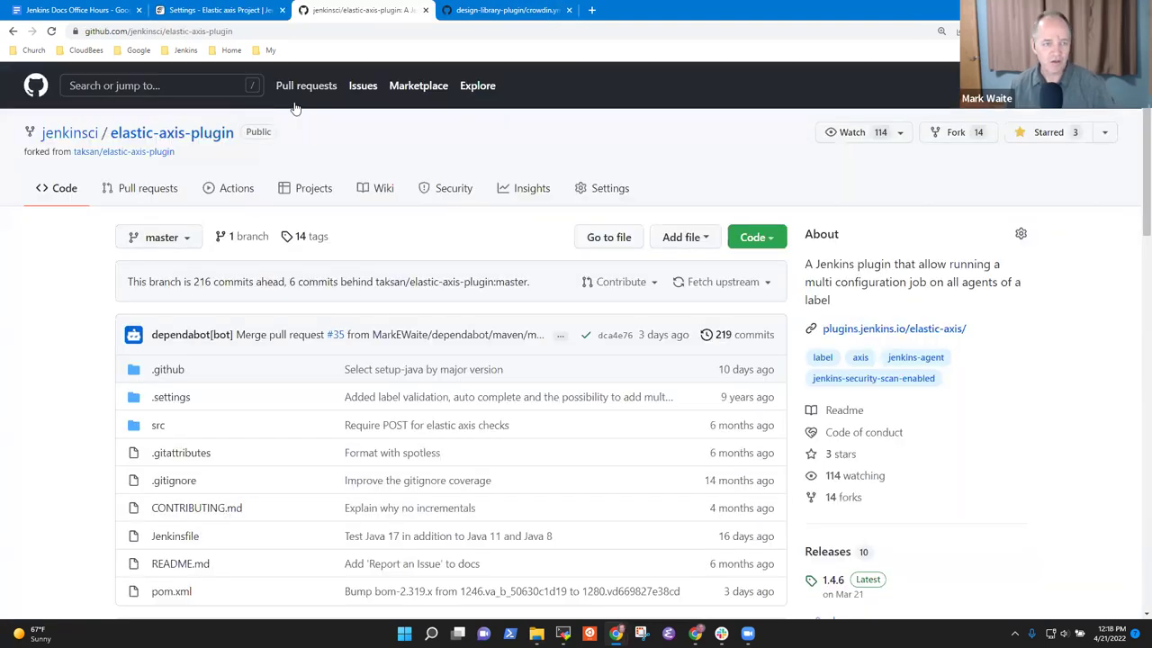
left_click(244, 31)
key("End")
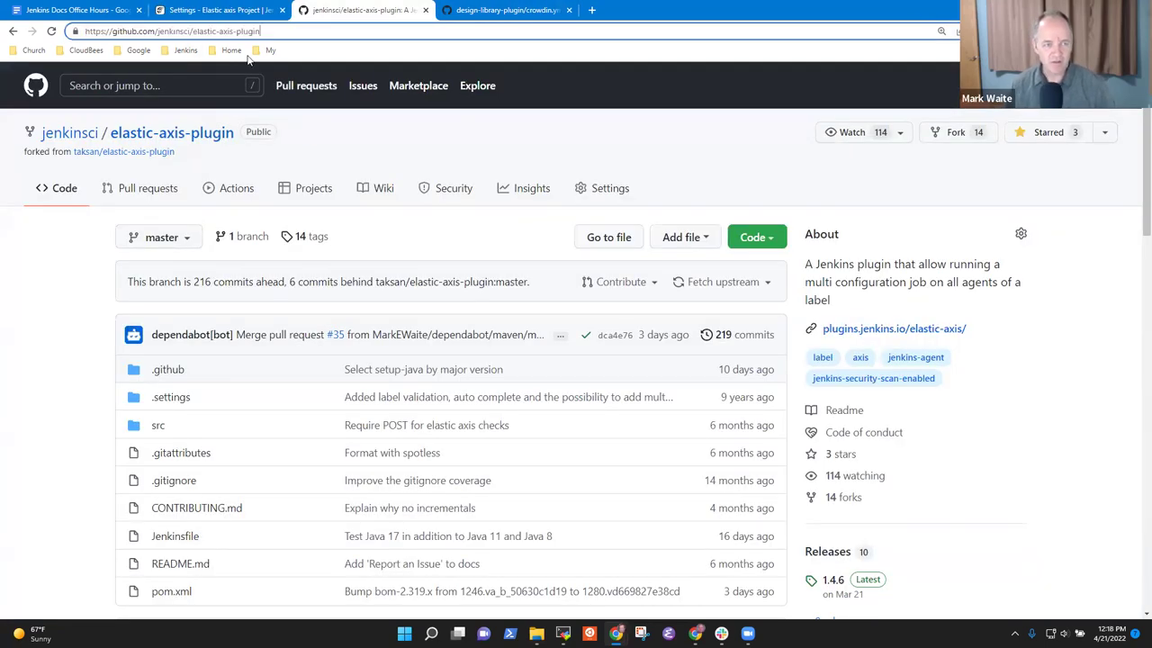
key("ctrl+shift+Left")
key("ctrl+shift+Left")
type("scheduled-")
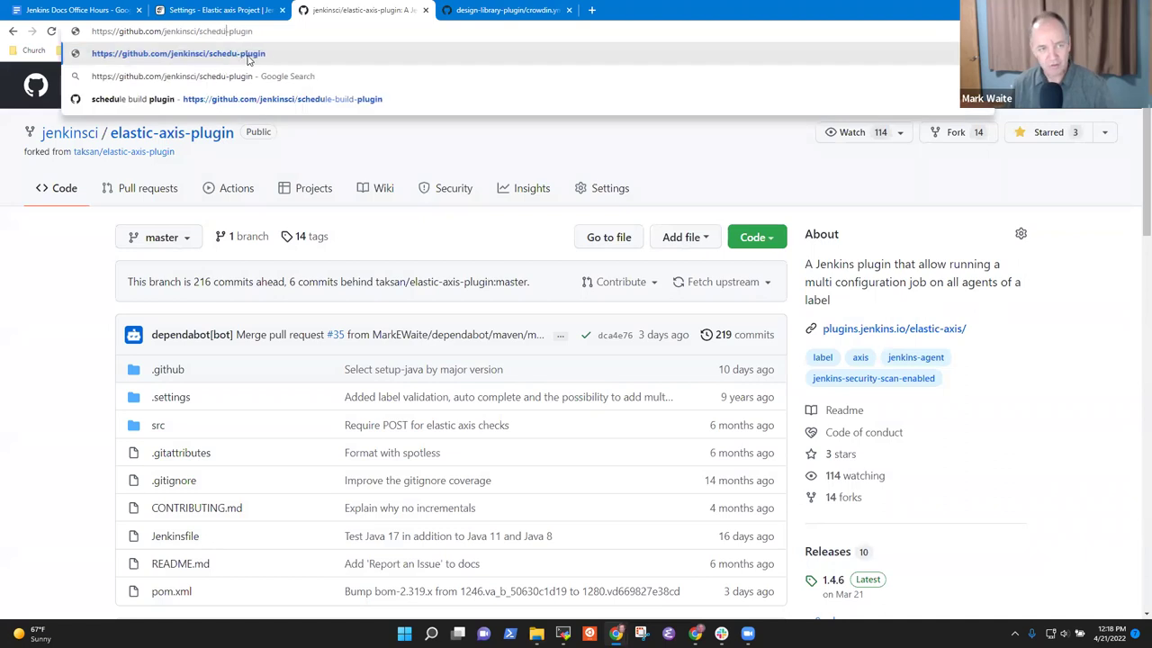
key("Left")
key("BackSpace")
type("-build")
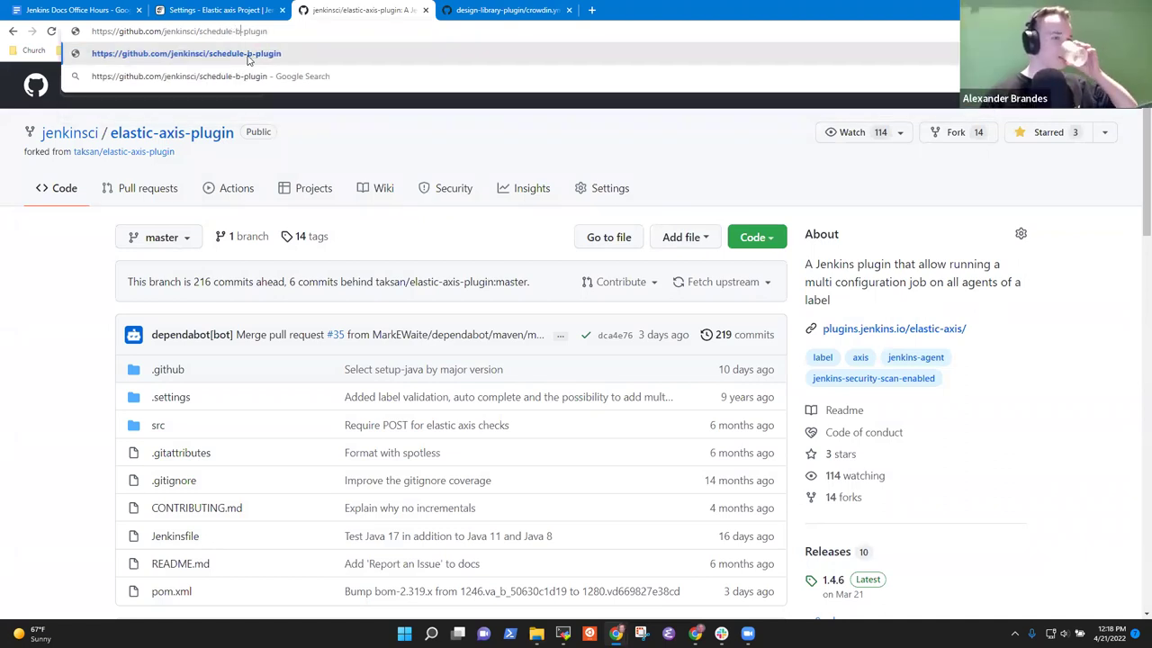
left_click(248, 56)
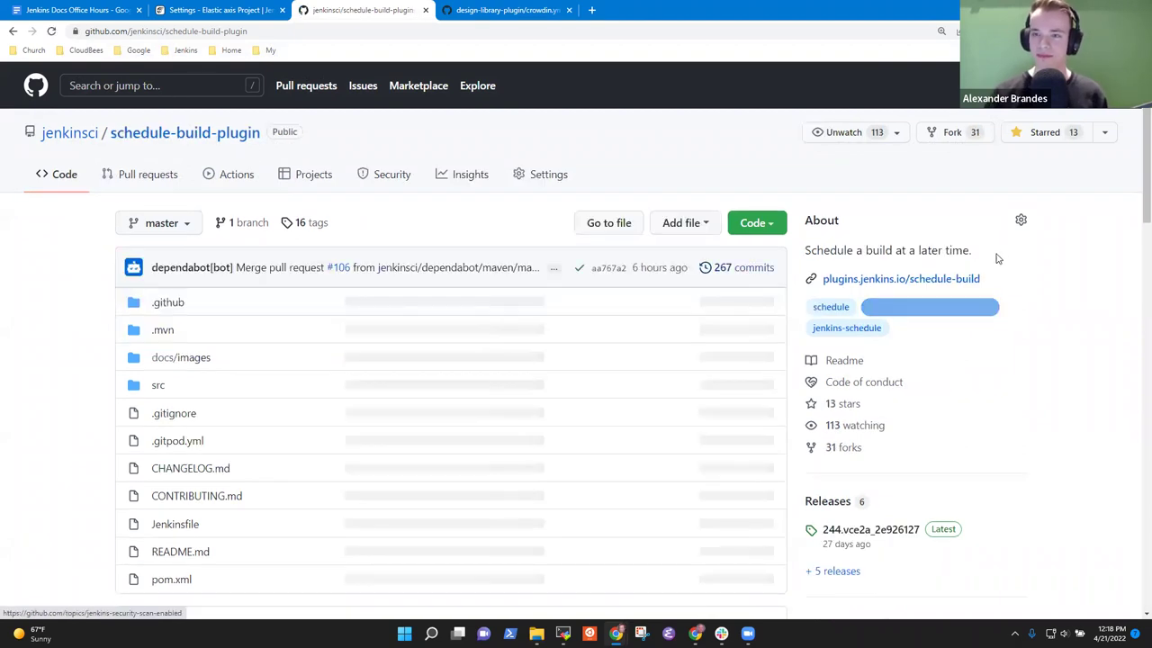
- Copy the About text "Schedule a build at a later time." from the schedule-build-plugin repository and paste it into the Crowdin project description
left_click_drag(978, 257, 805, 257)
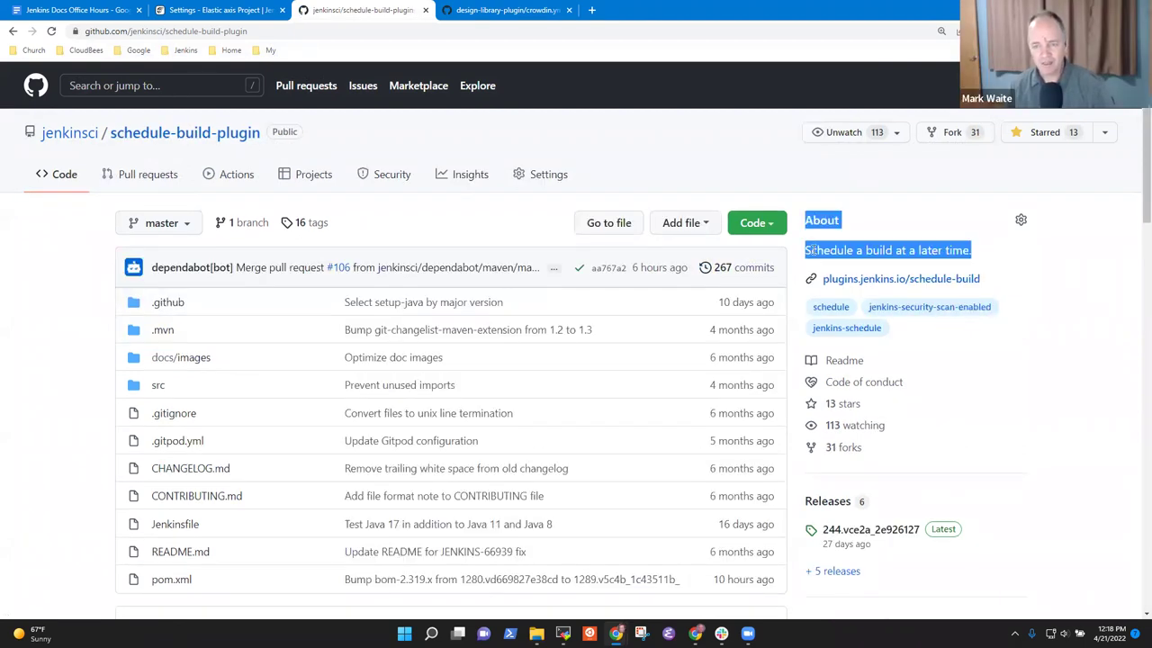
left_click(812, 250)
triple_click(813, 251)
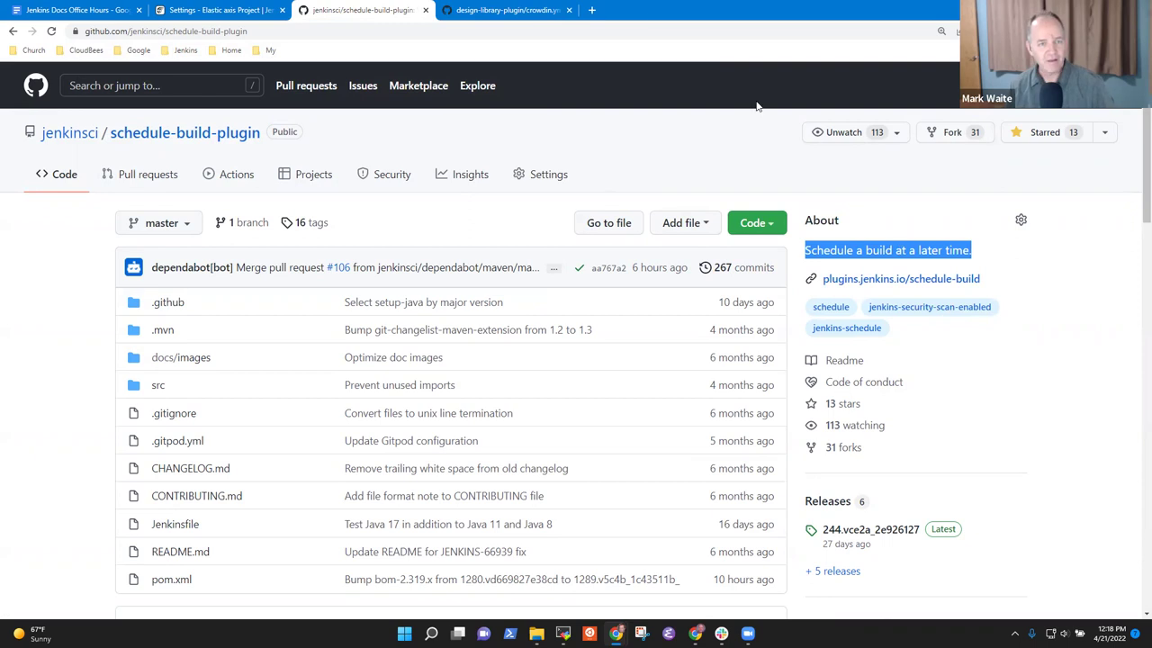
left_click(509, 10)
left_click(236, 16)
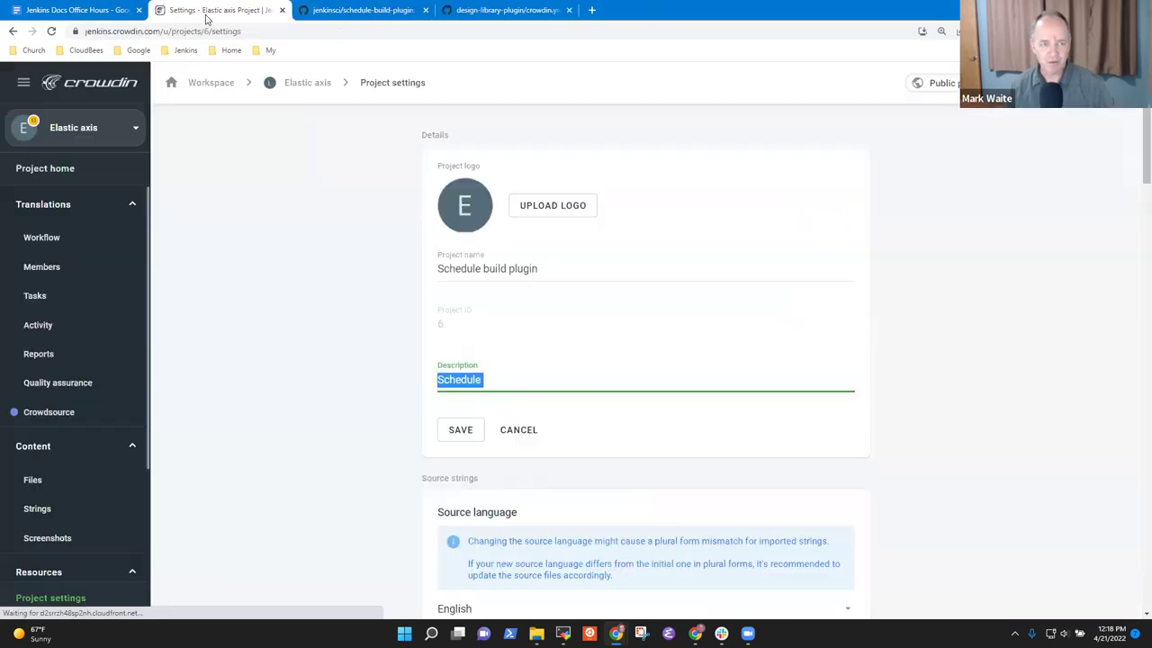
key("End")
key("ctrl+a")
key("End")
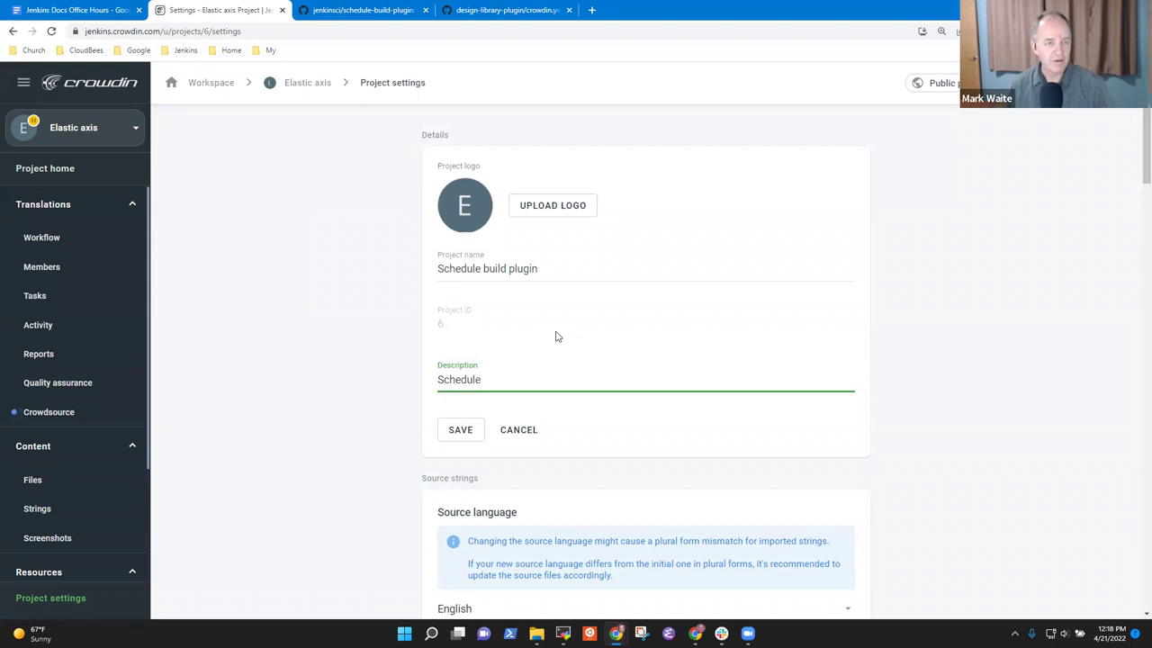
left_click(360, 10)
key("ctrl+c")
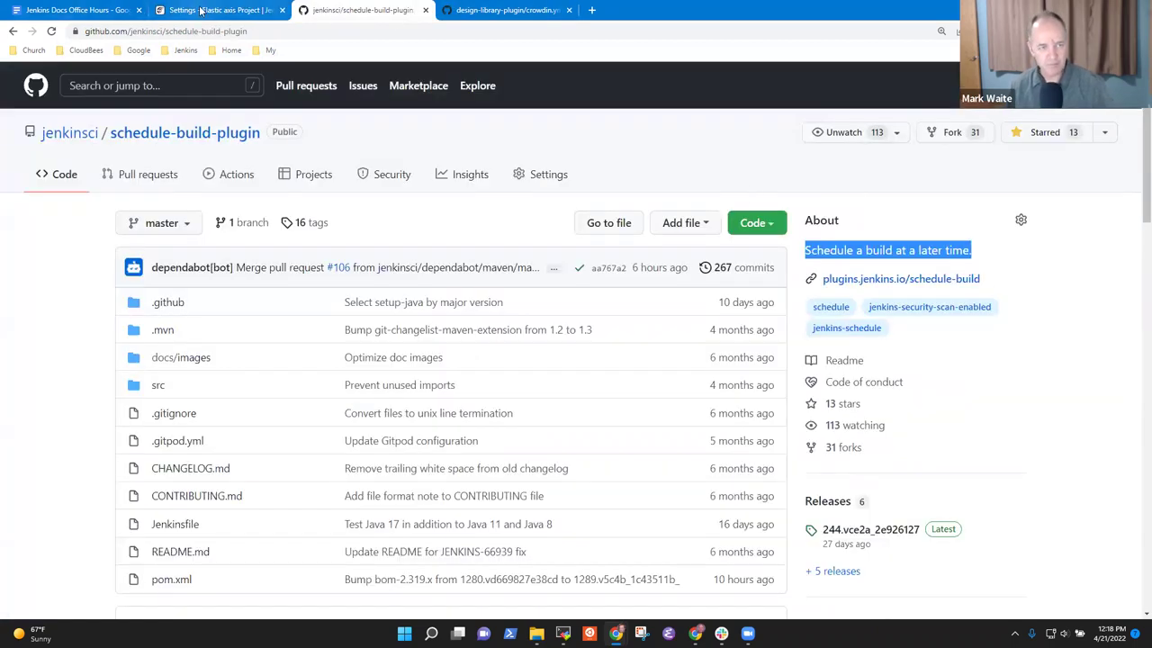
left_click(221, 10)
key("ctrl+v")
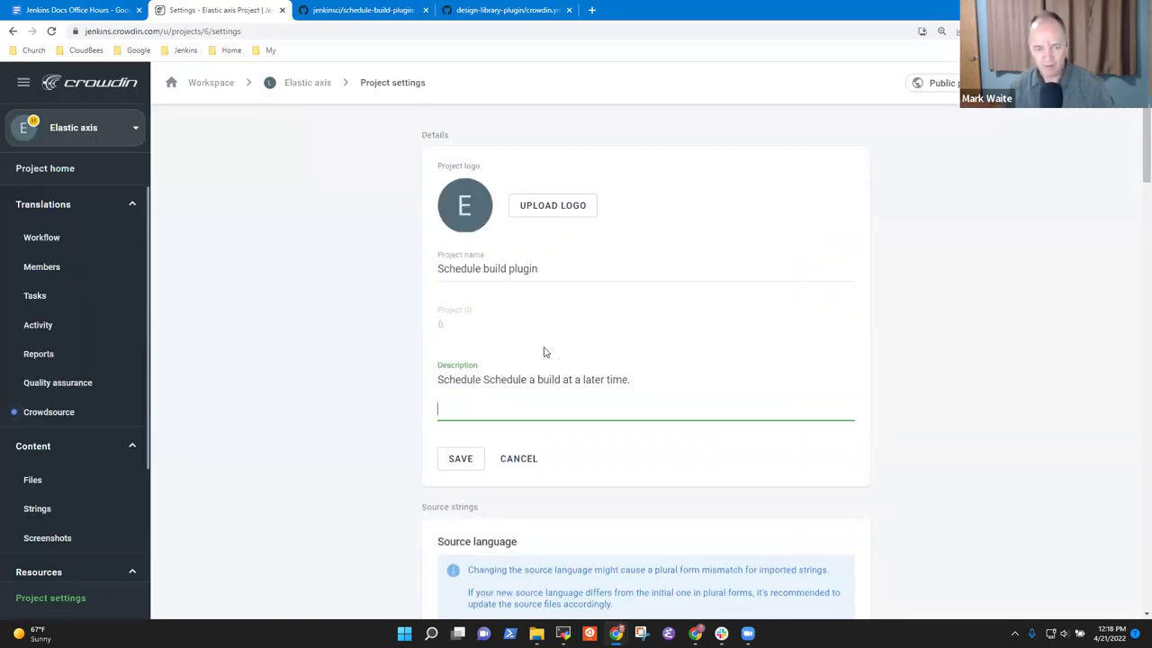
- Remove the extra line and duplicated "Schedule" from the project description, save it, and reopen the Schedule build plugin project from the workspace
key("BackSpace")
key("Home")
key("ctrl+shift+Right")
key("Delete")
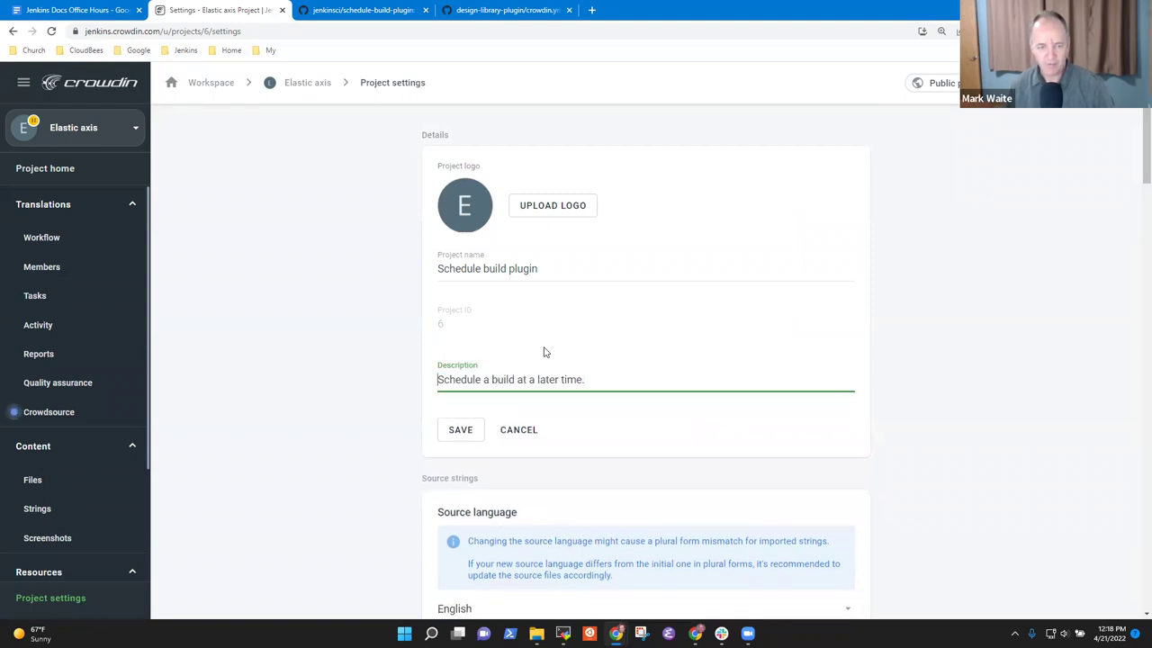
left_click(460, 433)
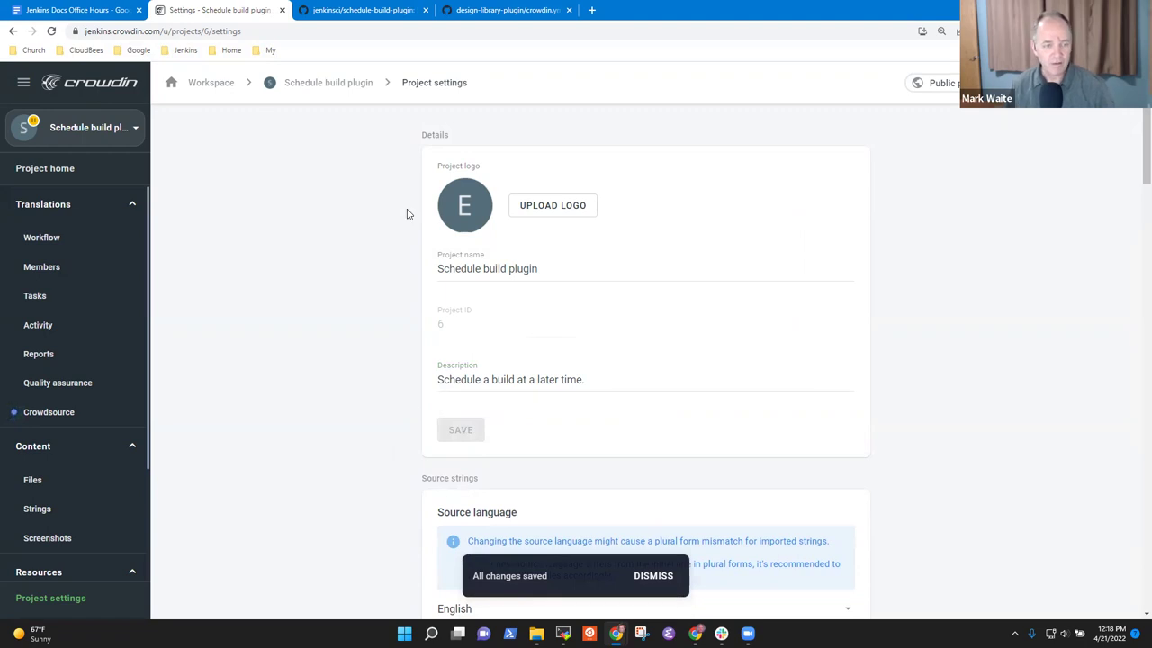
left_click(202, 85)
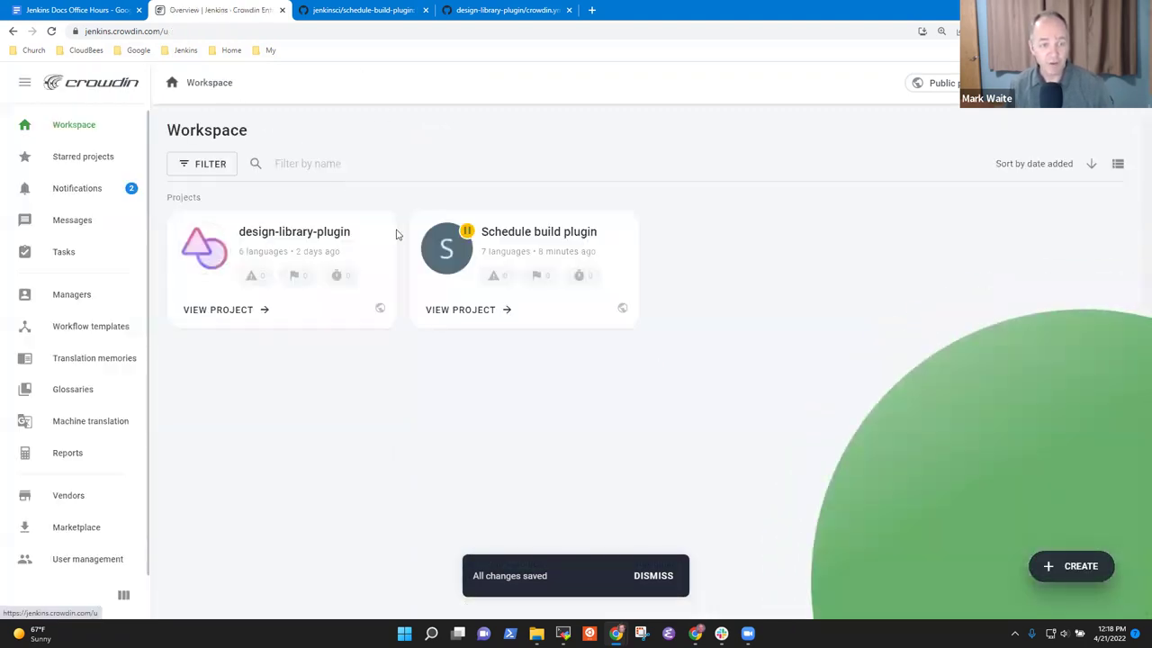
left_click(460, 270)
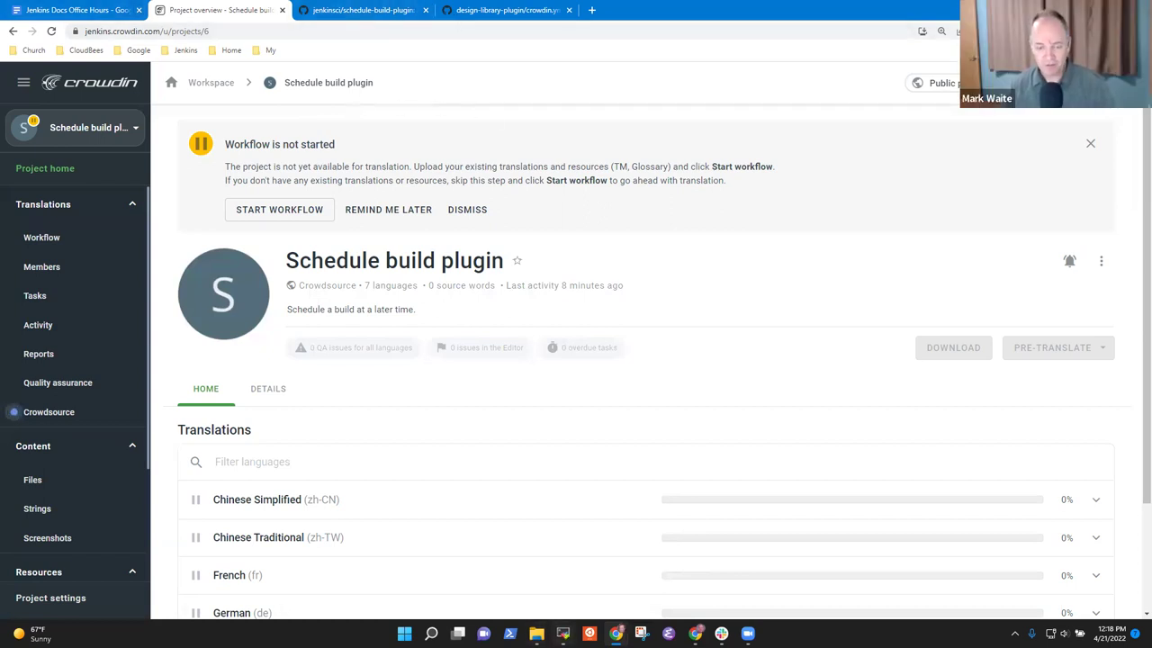
- Switch to the MobaXterm terminal and move ../elastic-axis-plugin/crowdin.yml into the current schedule-build-plugin directory
key("alt+Tab")
key("ctrl+c")
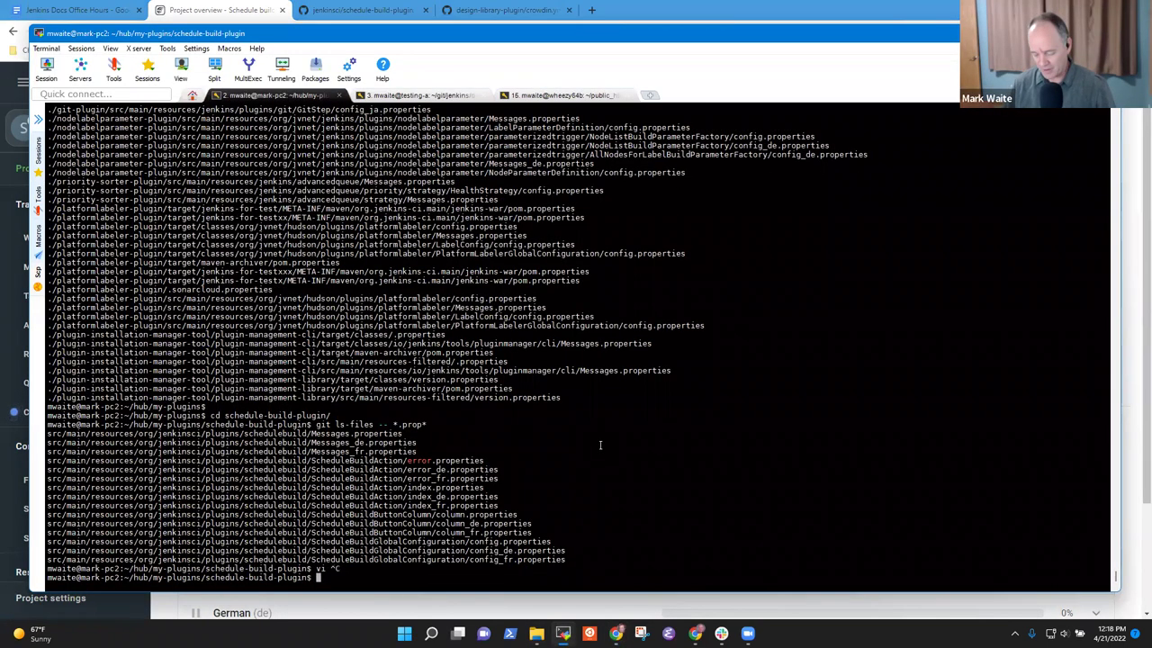
type("mv .../el")
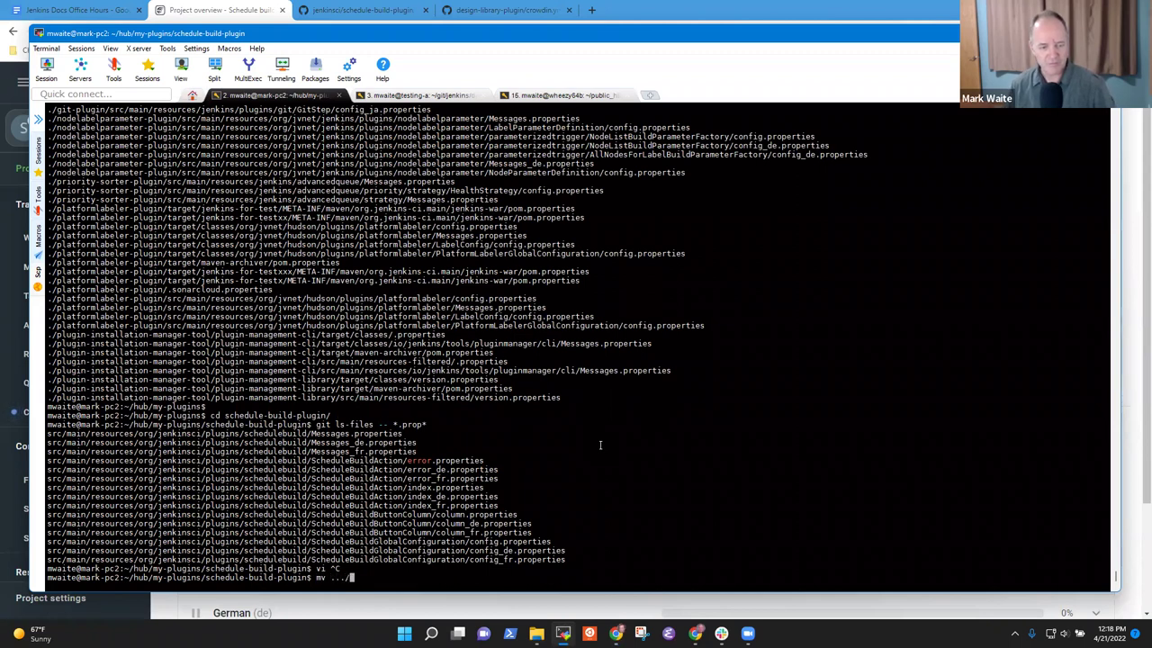
key("BackSpace")
key("BackSpace")
key("BackSpace")
key("BackSpace")
type("/")
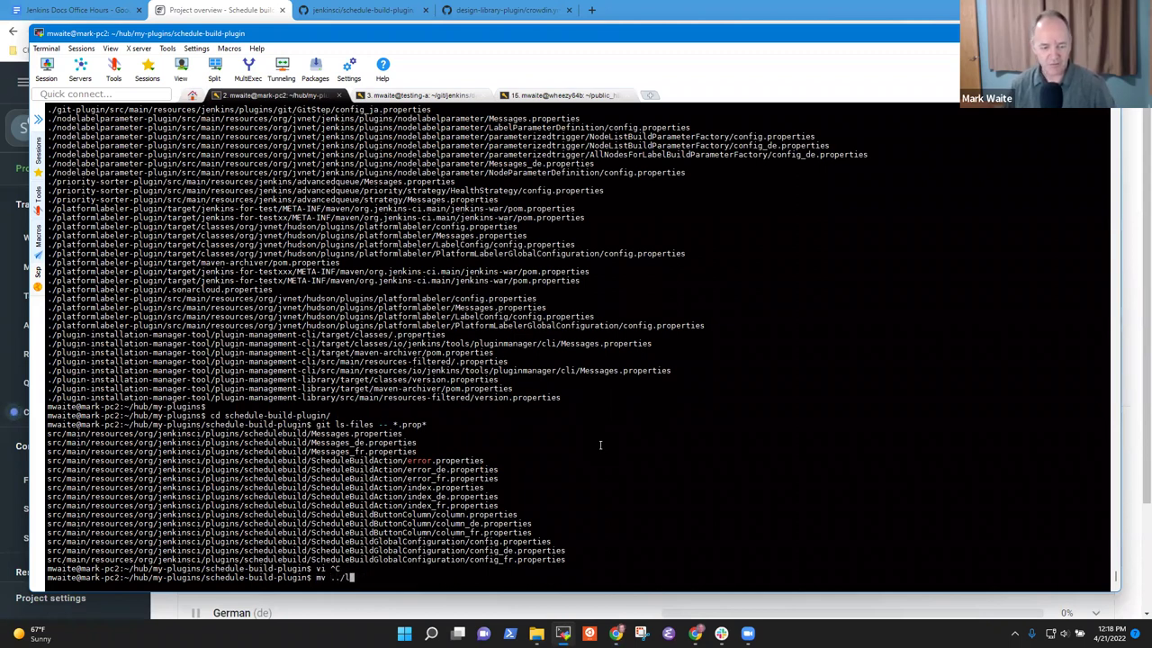
type("l")
key("BackSpace")
type("el")
key("Tab")
type("cro")
key("Tab")
type(".")
key("Return")
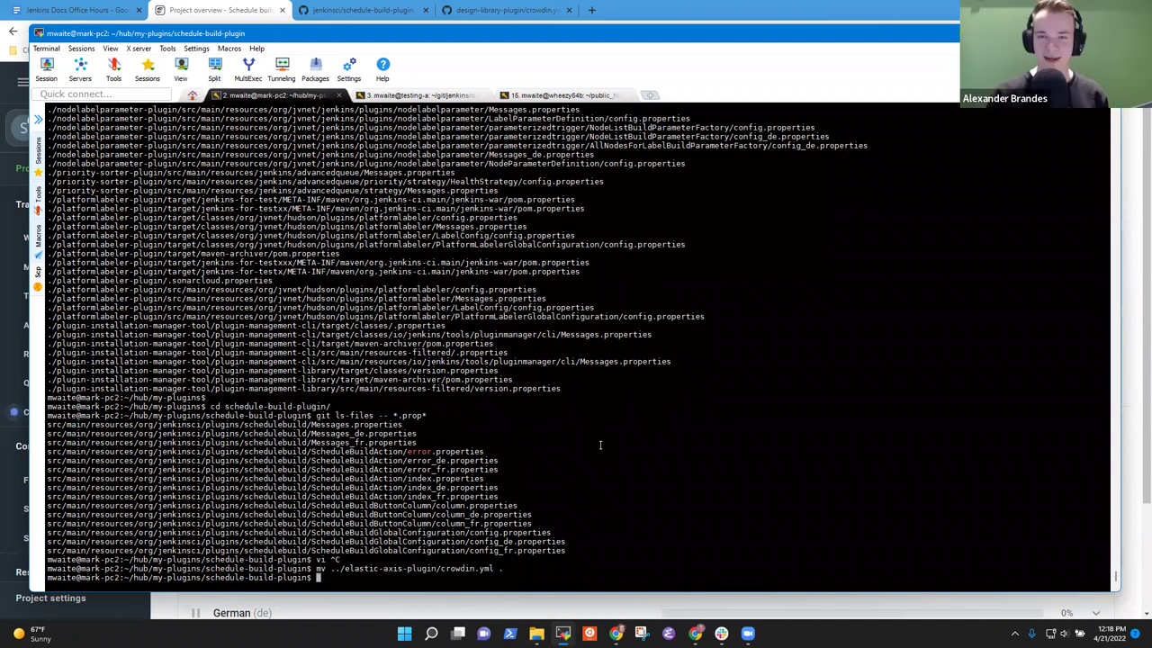
- Move ../elastic-axis-plugin/.github/workflows/crowdin.yml into this repository's .github/workflows/ directory
type("mv ../ela")
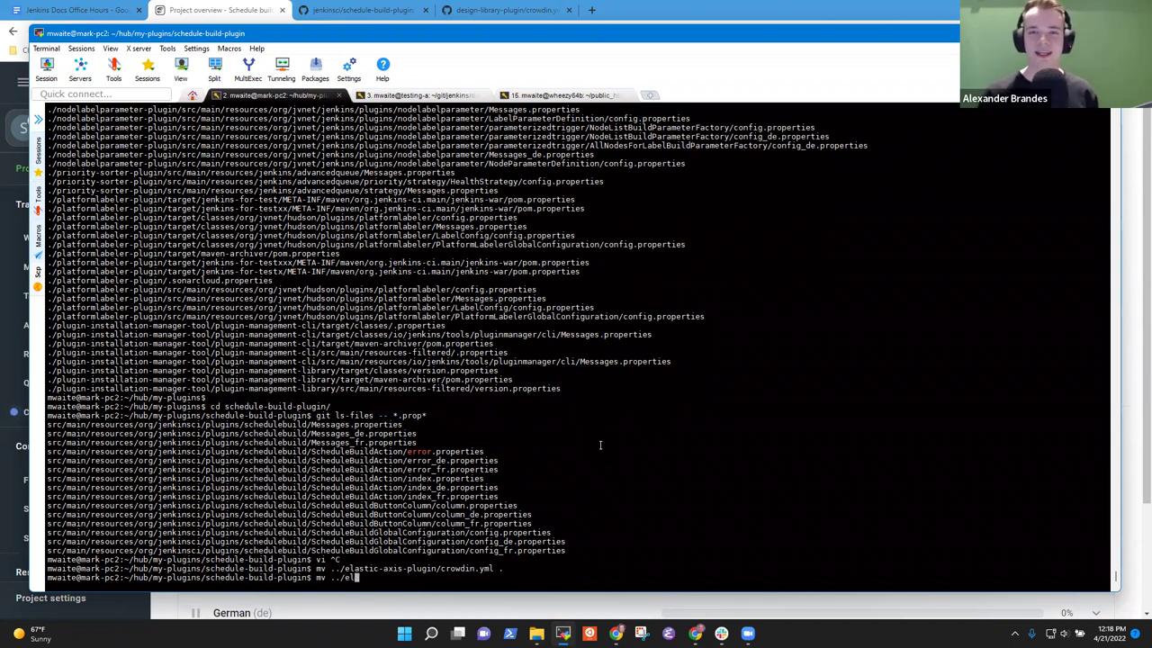
key("Tab")
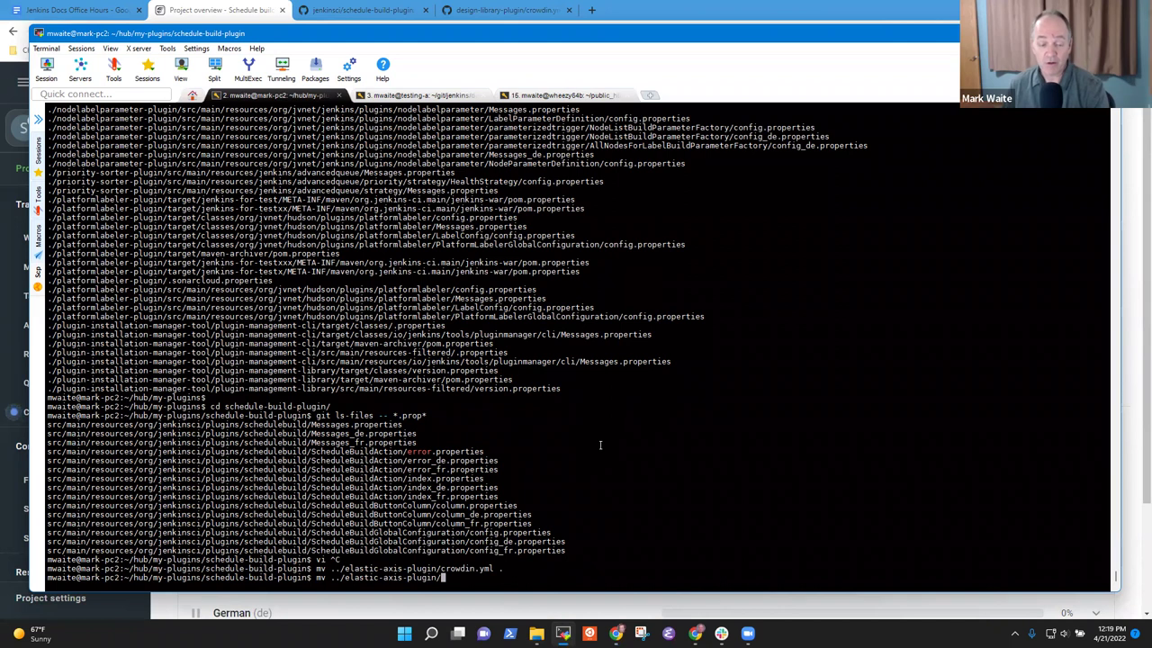
type("c-axis-plugin/")
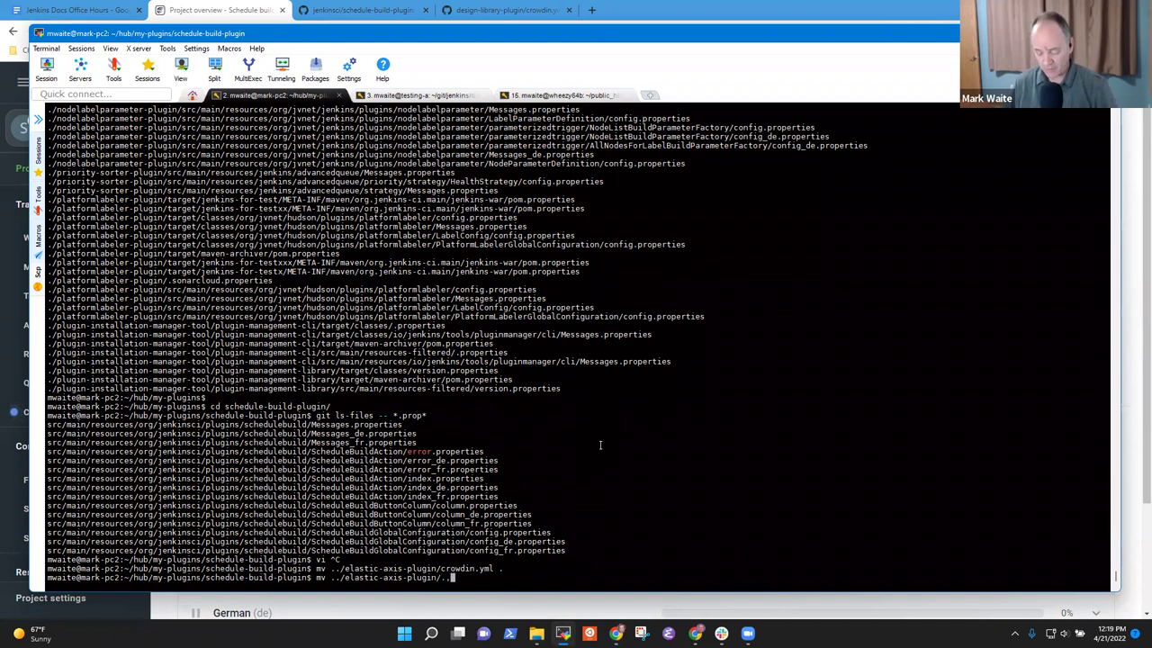
type(".github/")
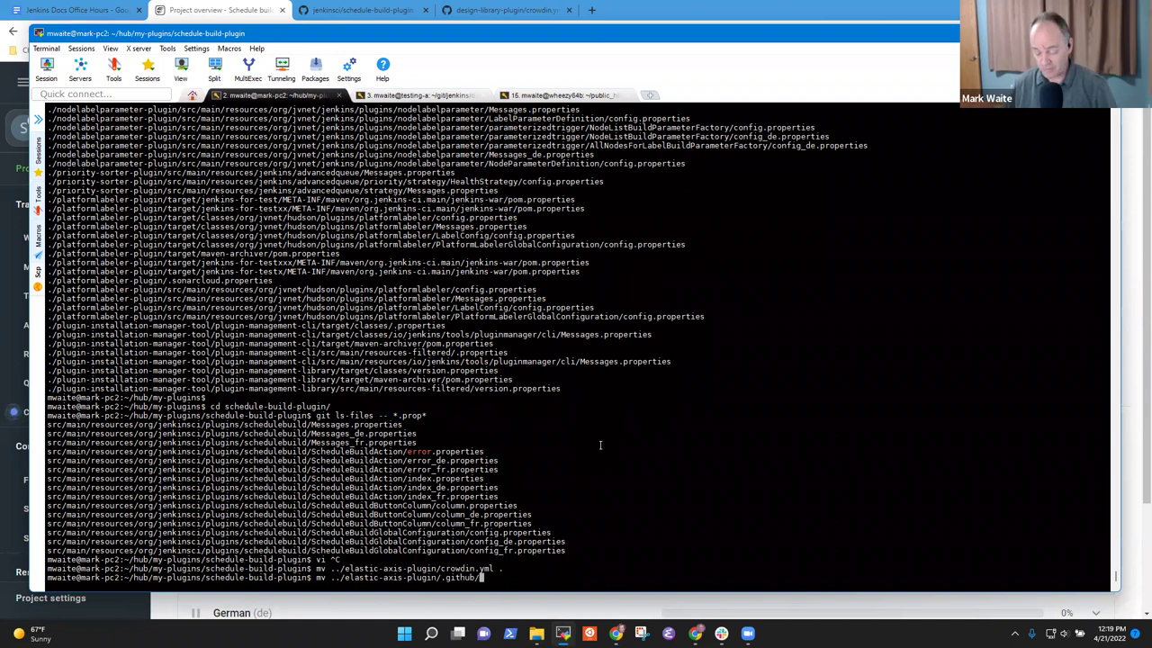
type("workflows/")
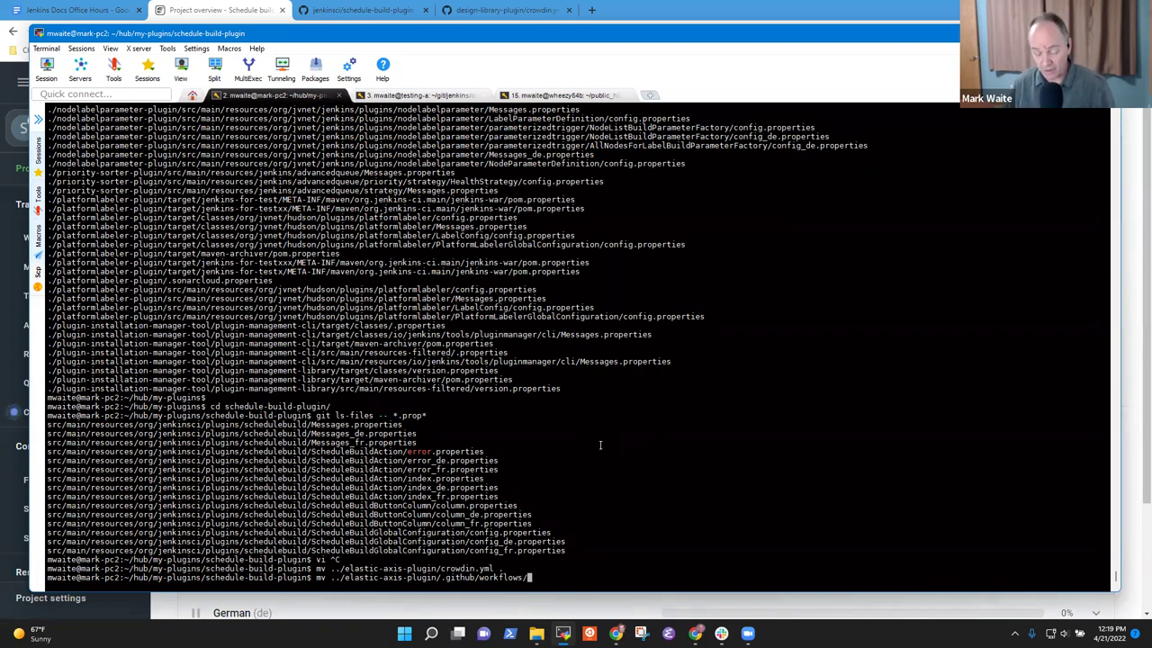
type("crowdin.yml ")
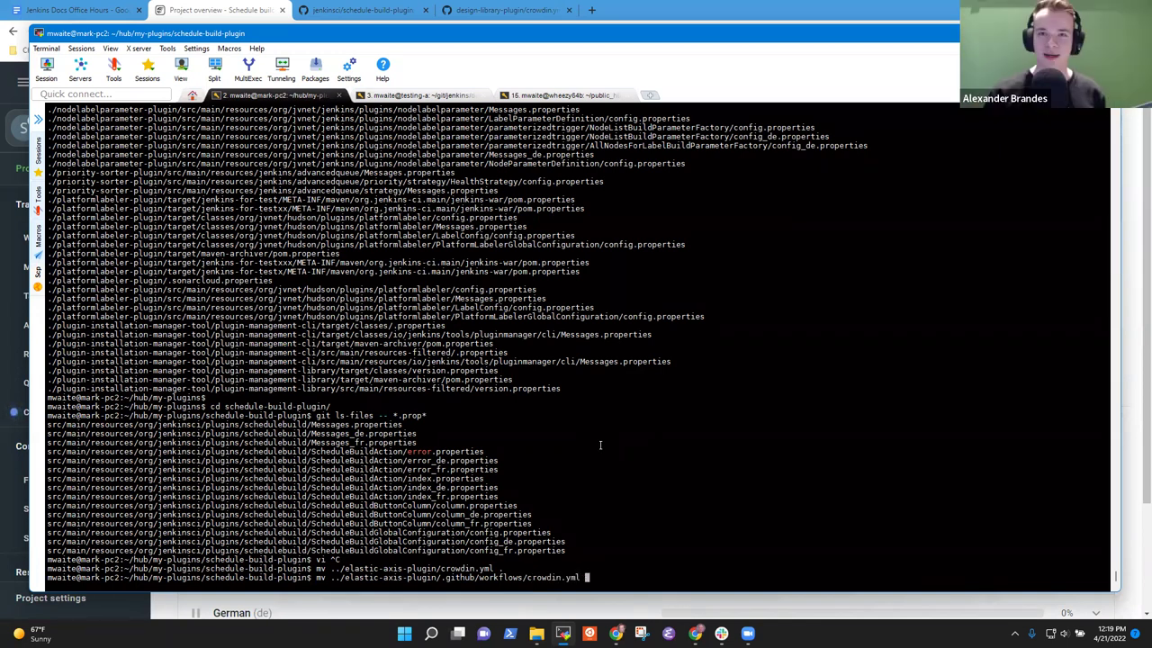
type(".github/")
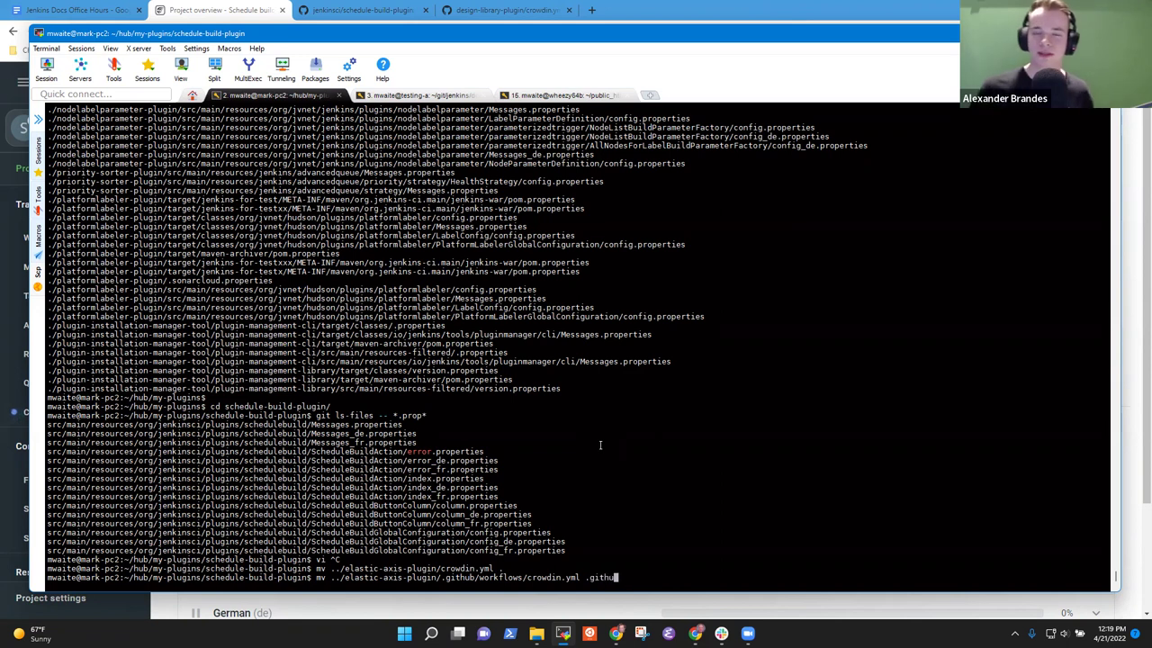
type("workflows/")
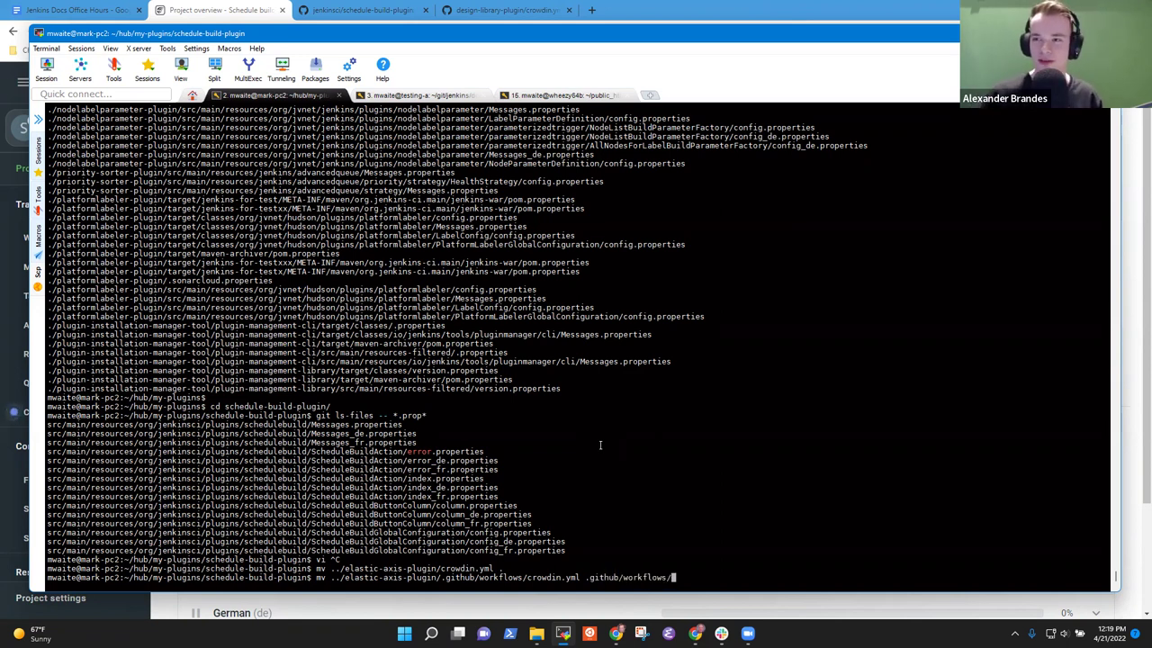
key("Return")
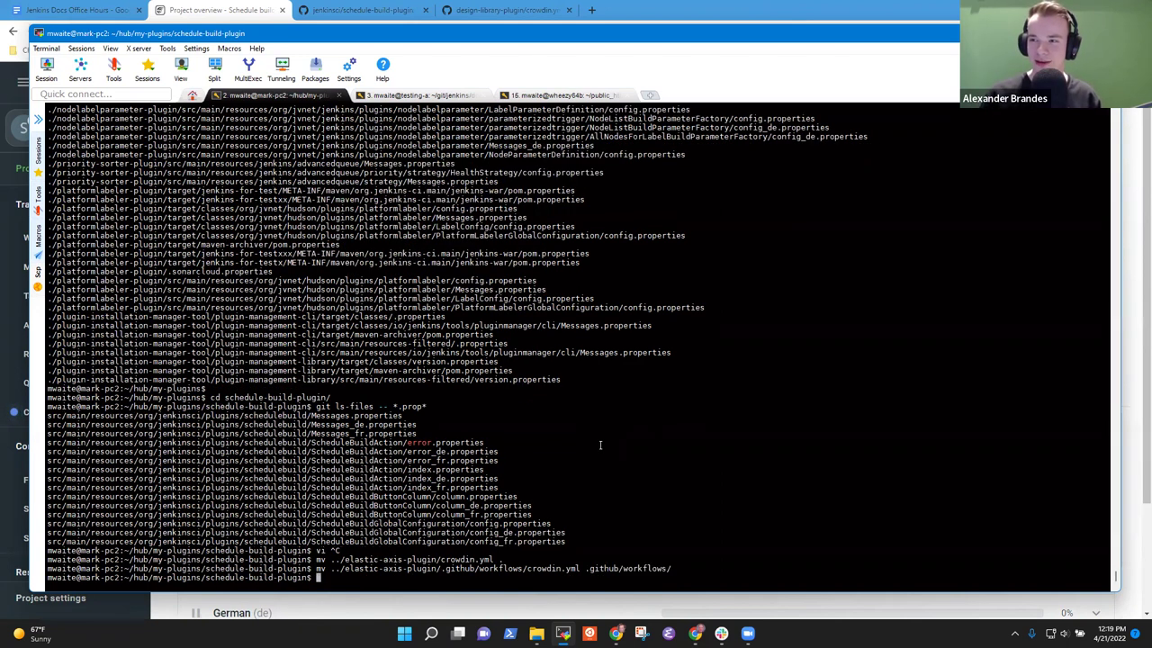
- Check the schedule-build-plugin repository's state with git status
type("git")
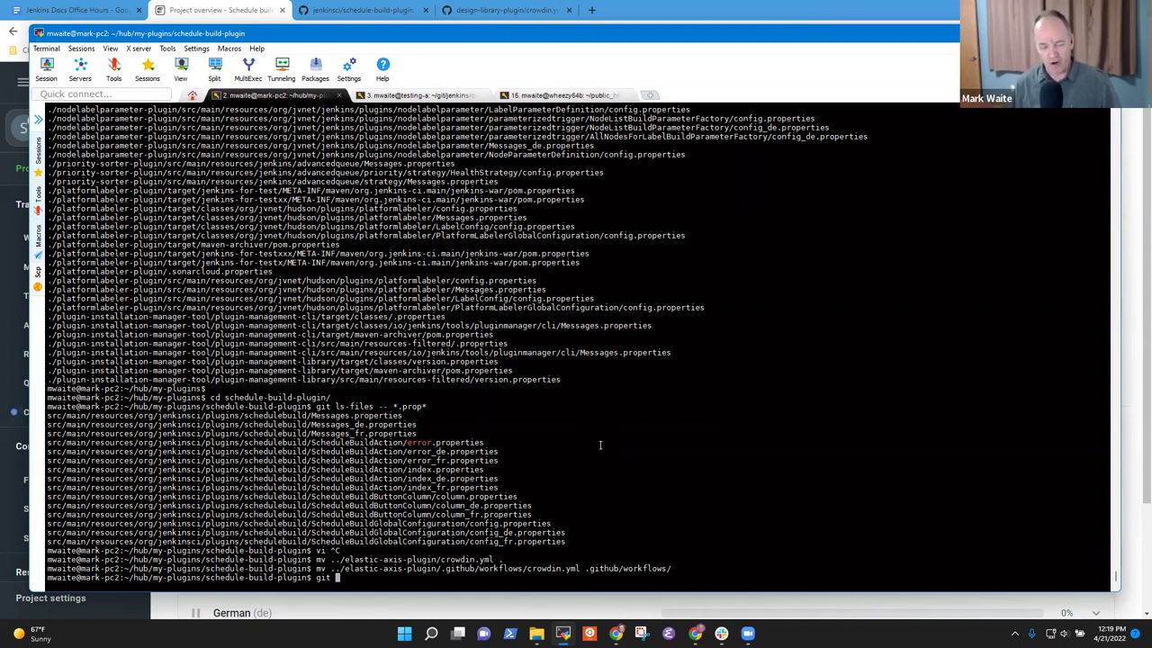
type("status")
key("Return")
- Open .github/workflows/crowdin.yml and crowdin.yml together in vi
type("vi")
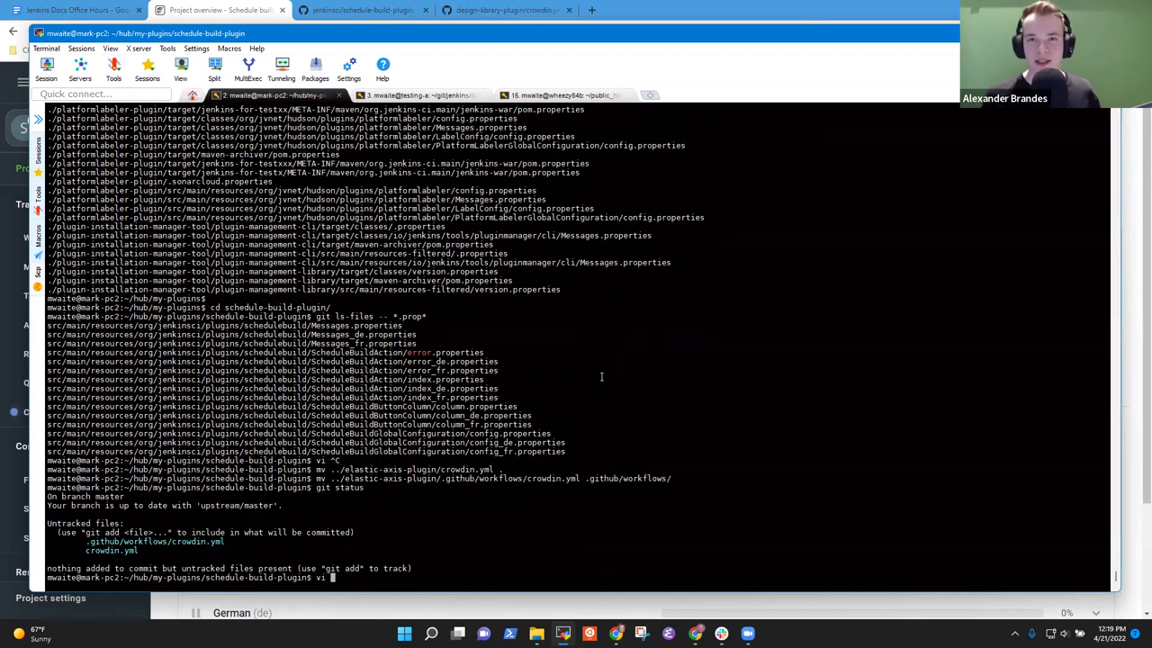
double_click(205, 543)
right_click(573, 460)
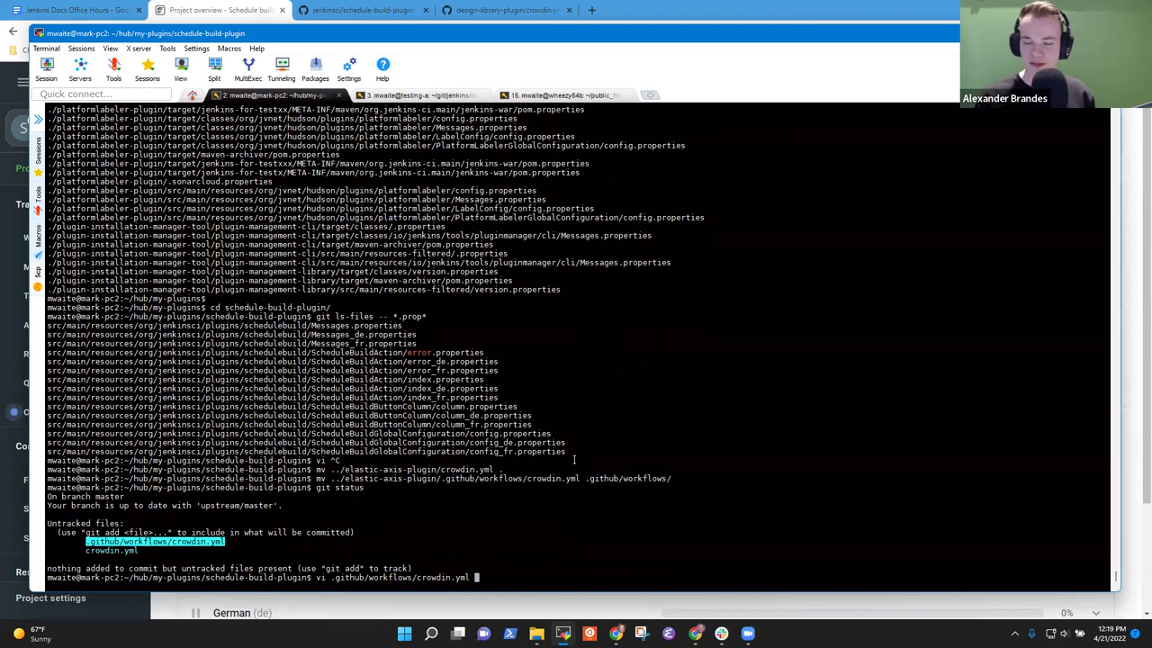
double_click(111, 550)
right_click(356, 496)
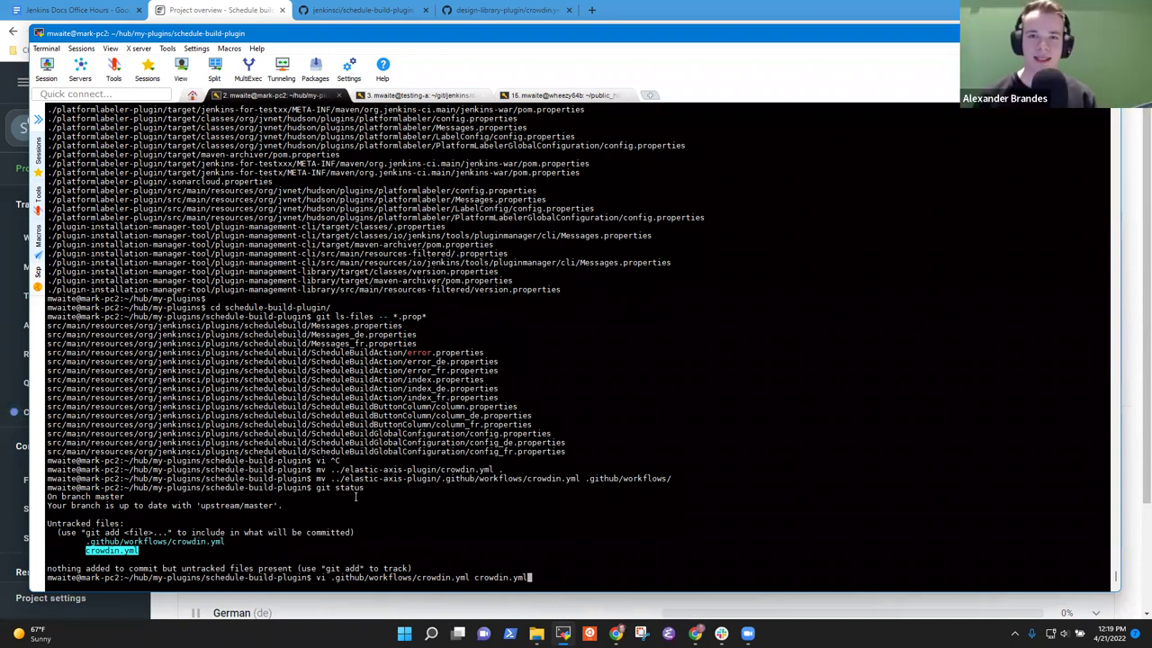
key("Return")
- Go through .github/workflows/crowdin.yml to its last line and write the file
key("Down")
key("Down")
key("Down")
key("Down")
key("Down")
key("Down")
key("Down")
key("Down")
key("Down")
key("Down")
key("Down")
key("Down")
key("shift+g")
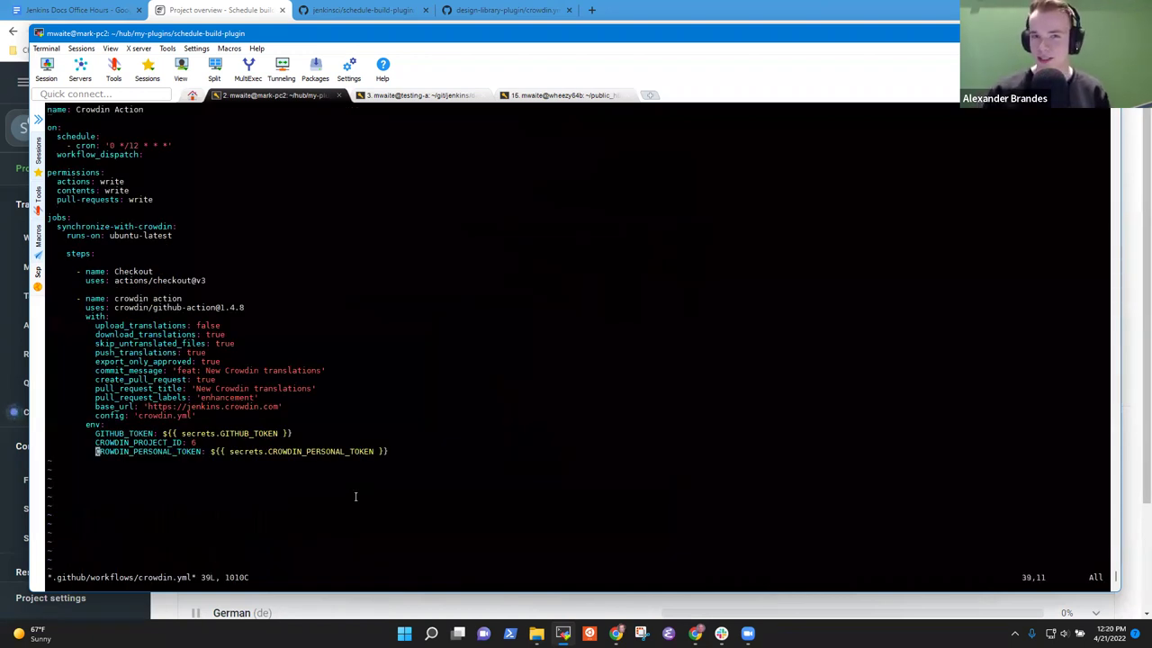
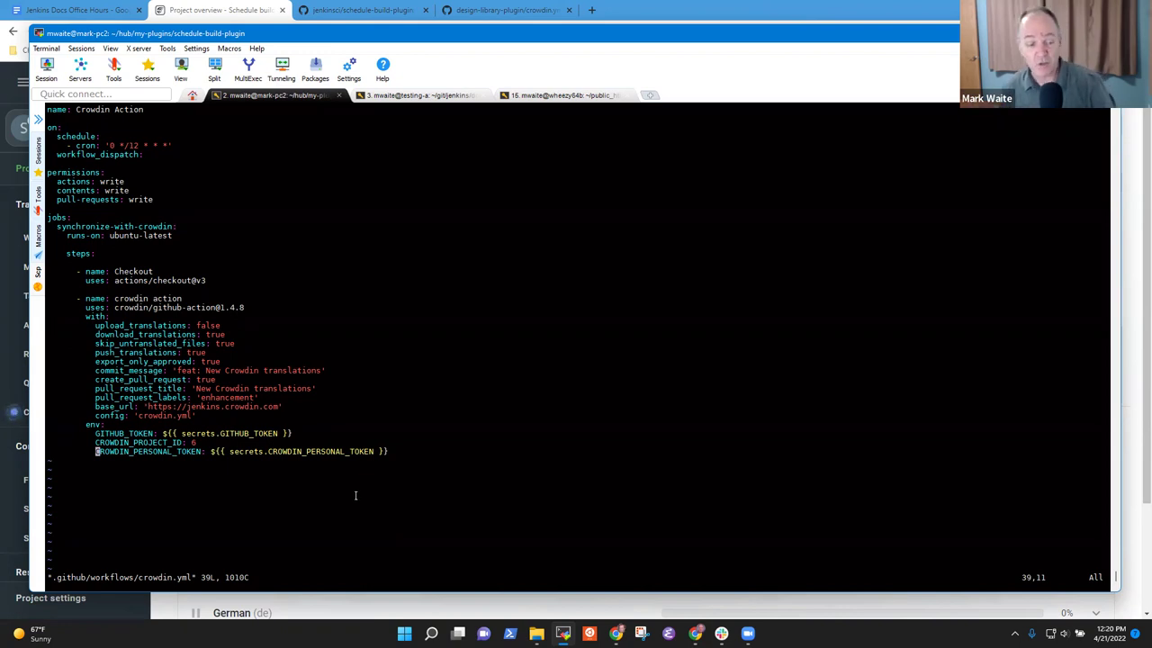
type(":w")
key("Return")
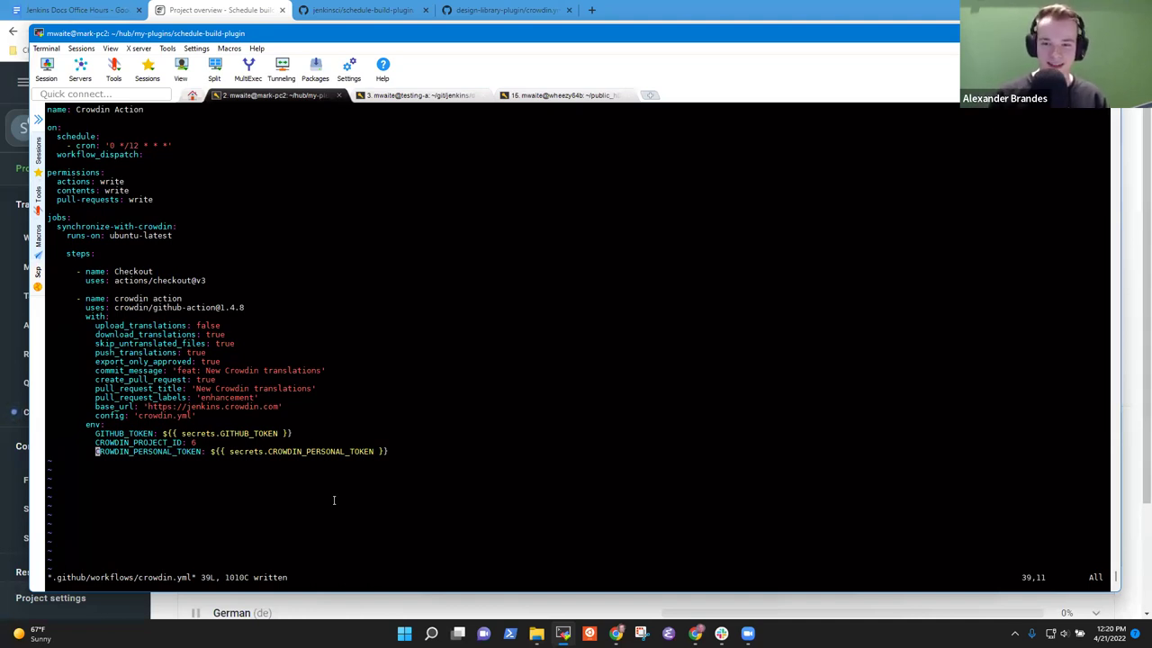
- Review the workflow's sections from the triggers to the env block and highlight the CROWDIN_PROJECT_ID line
key("braceleft")
key("braceleft")
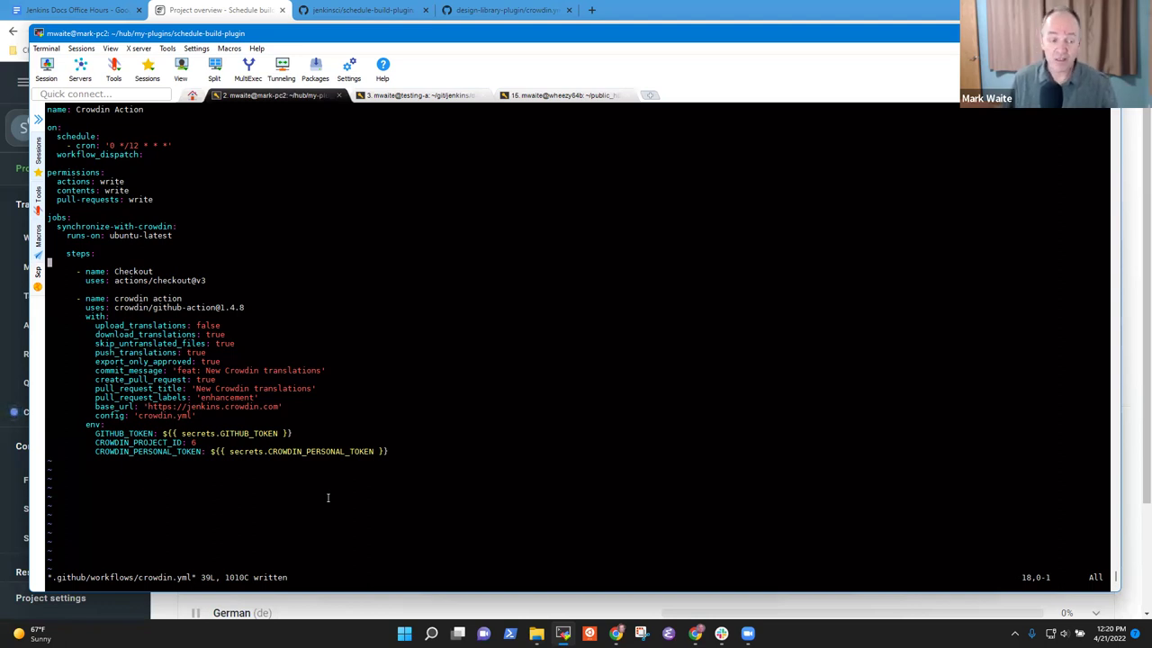
key("braceleft")
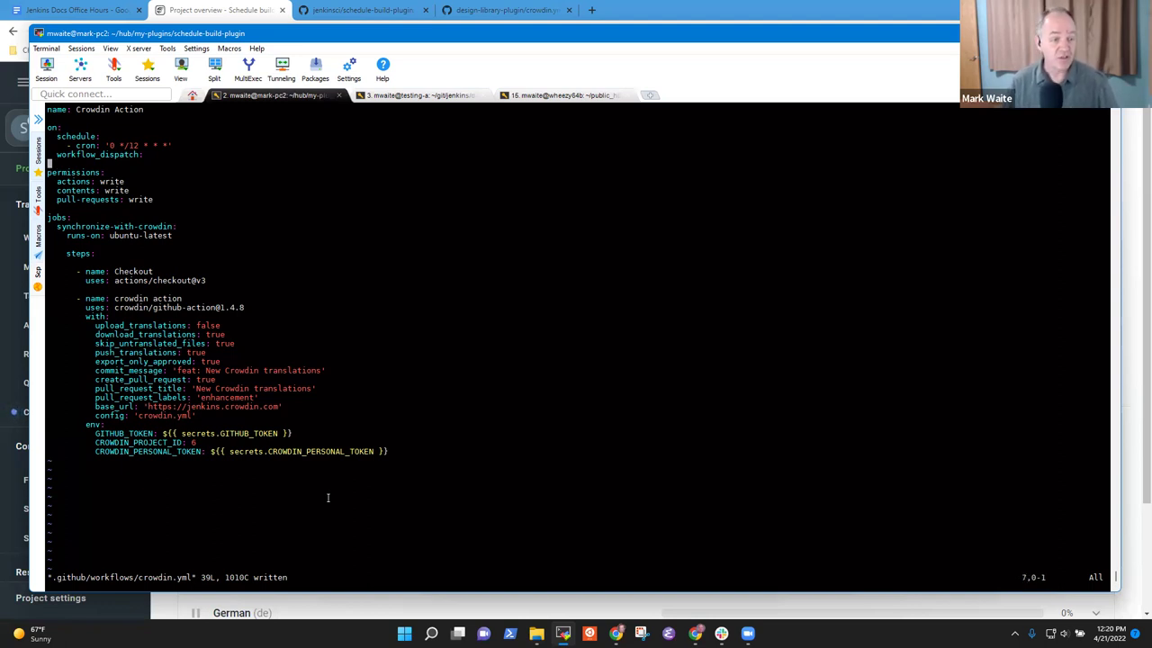
key("braceleft")
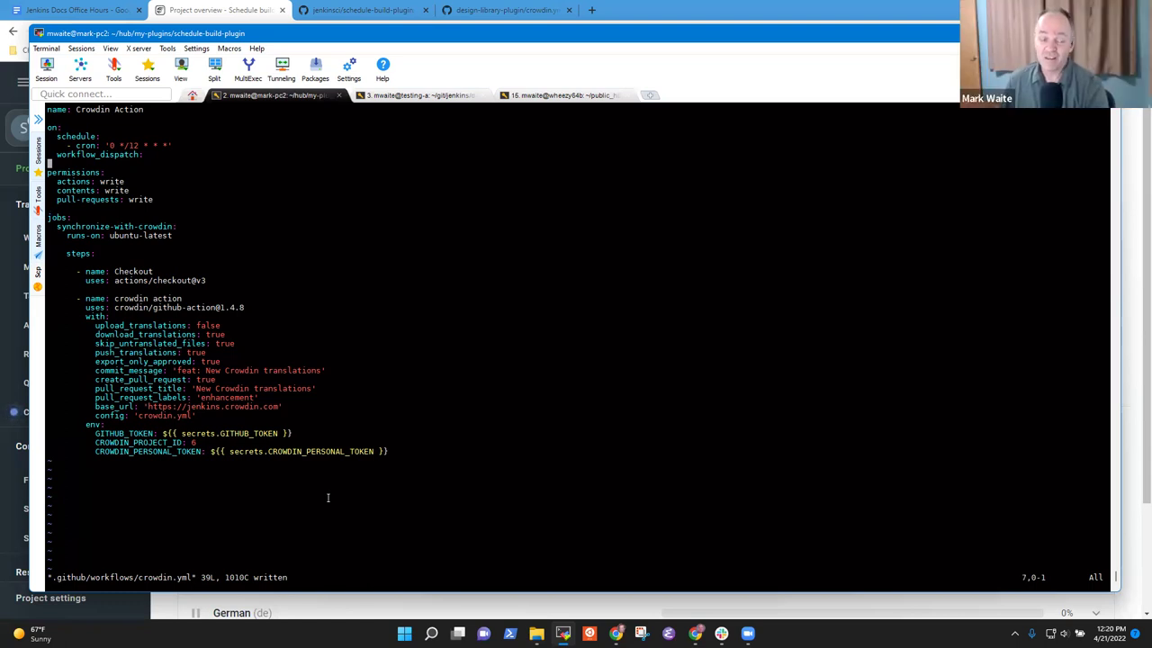
key("G")
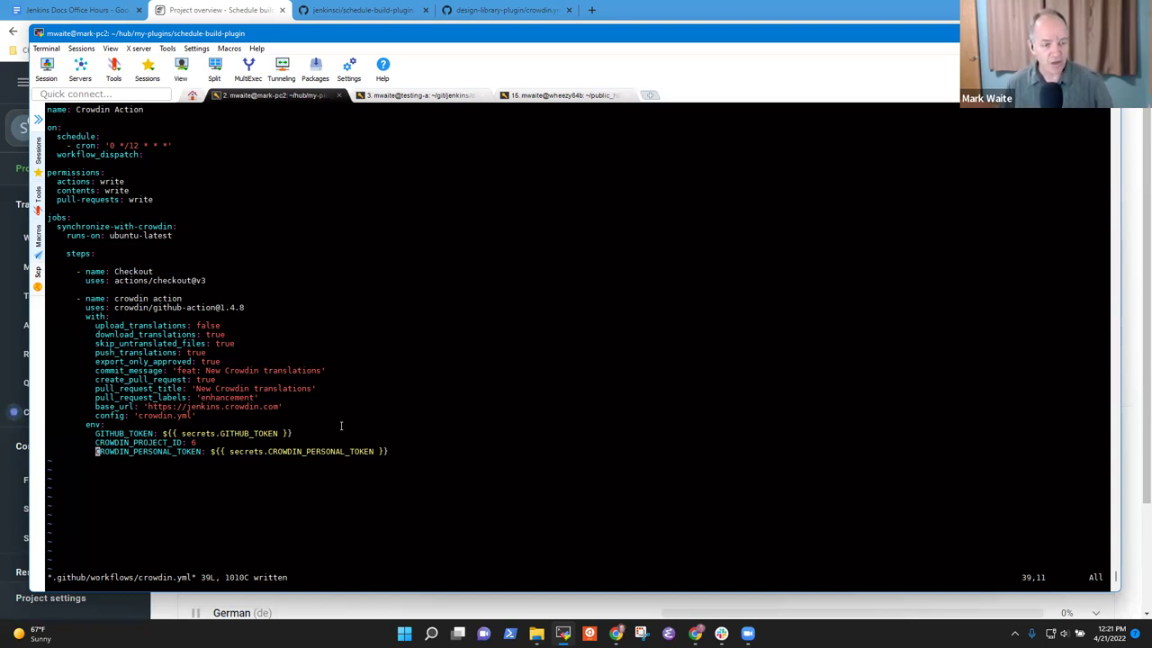
left_click_drag(96, 442, 196, 443)
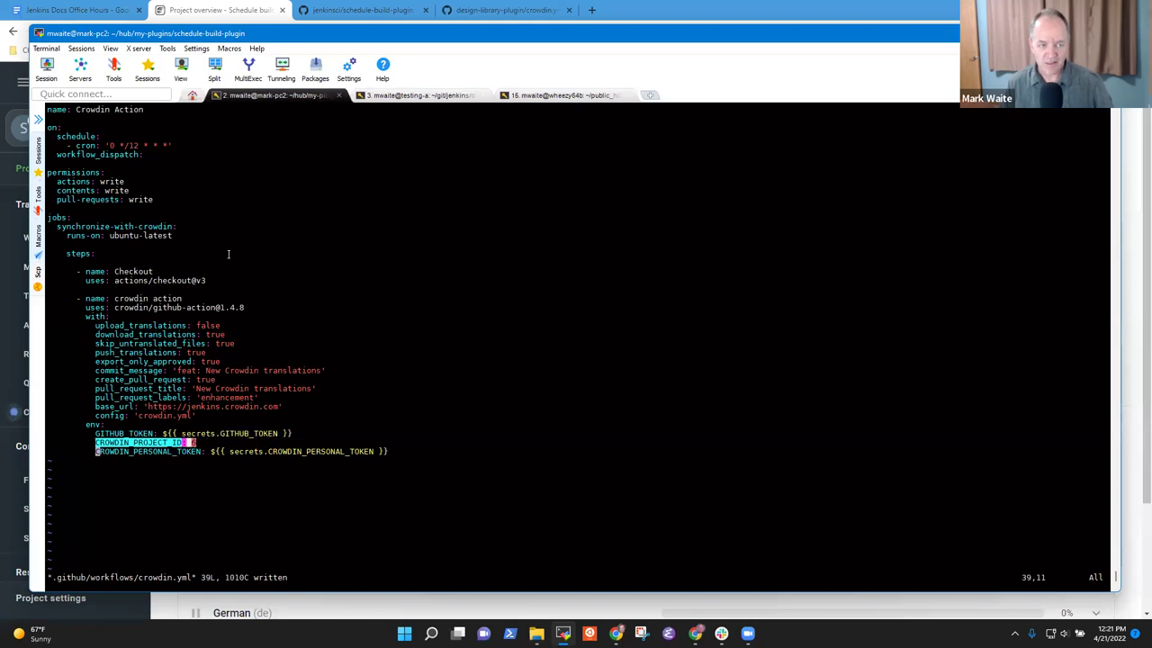
- Check the project ID in the Schedule build plugin project's address in the browser and return to the terminal
left_click(255, 12)
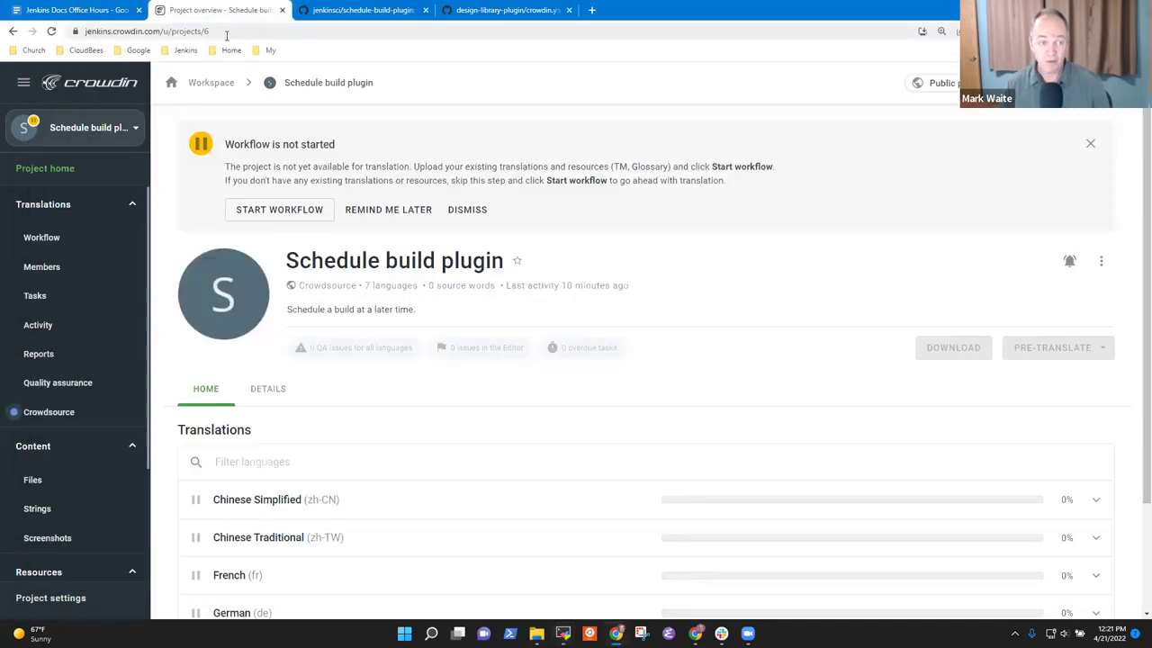
left_click(146, 30)
key("alt+Tab")
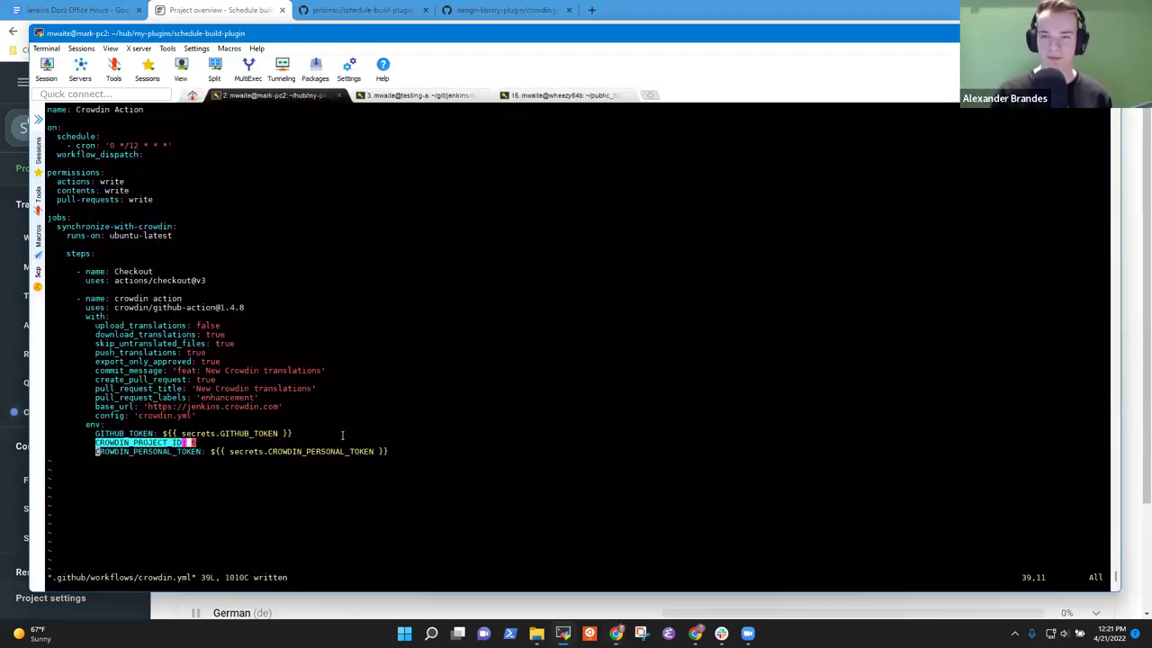
- Move on from the workflow file to crowdin.yml, the next file in the vi argument list
left_click(339, 445)
type(":q")
key("Return")
type(":n")
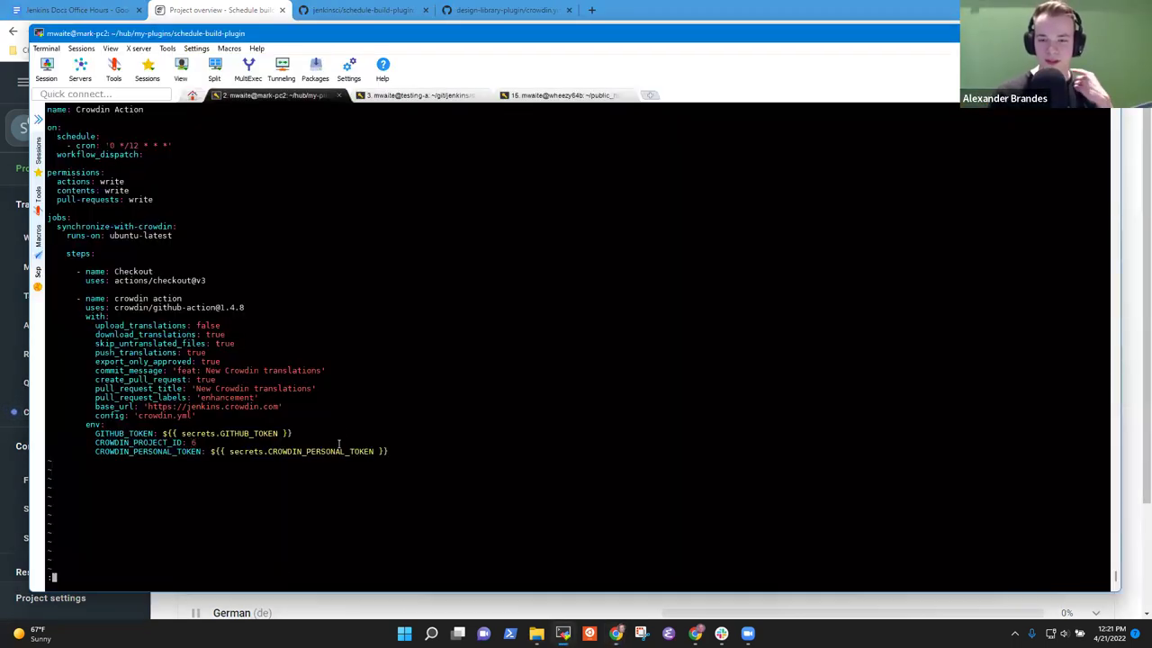
key("Return")
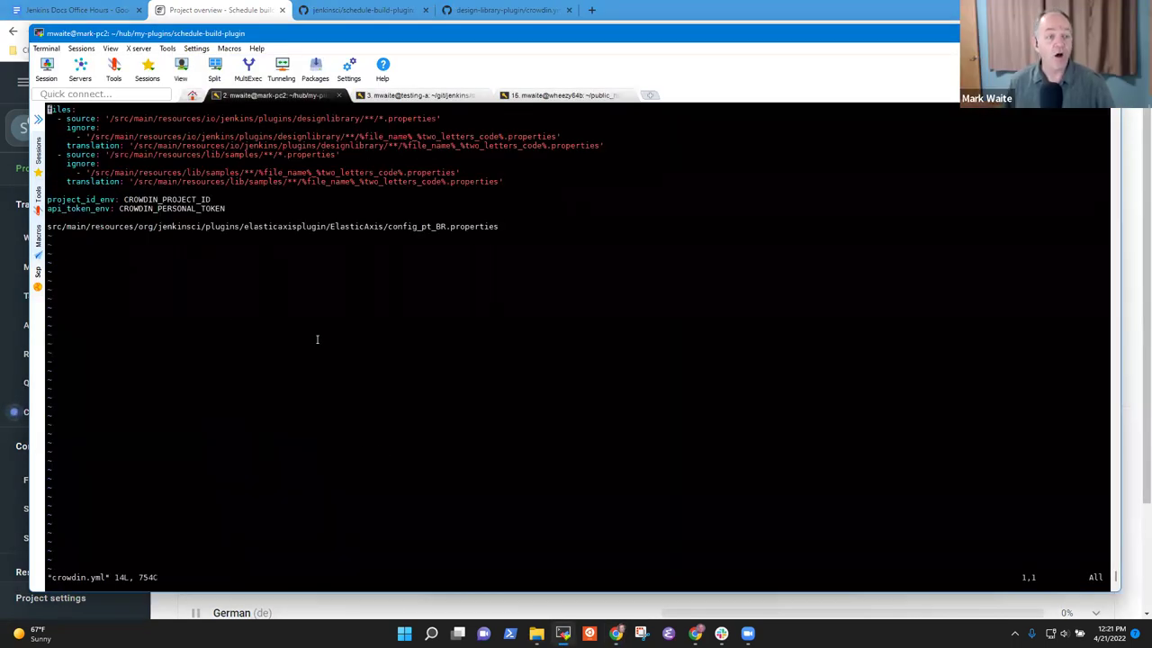
- Delete the leftover ElasticAxis config_pt_BR.properties path at the end of crowdin.yml
key("shift+g")
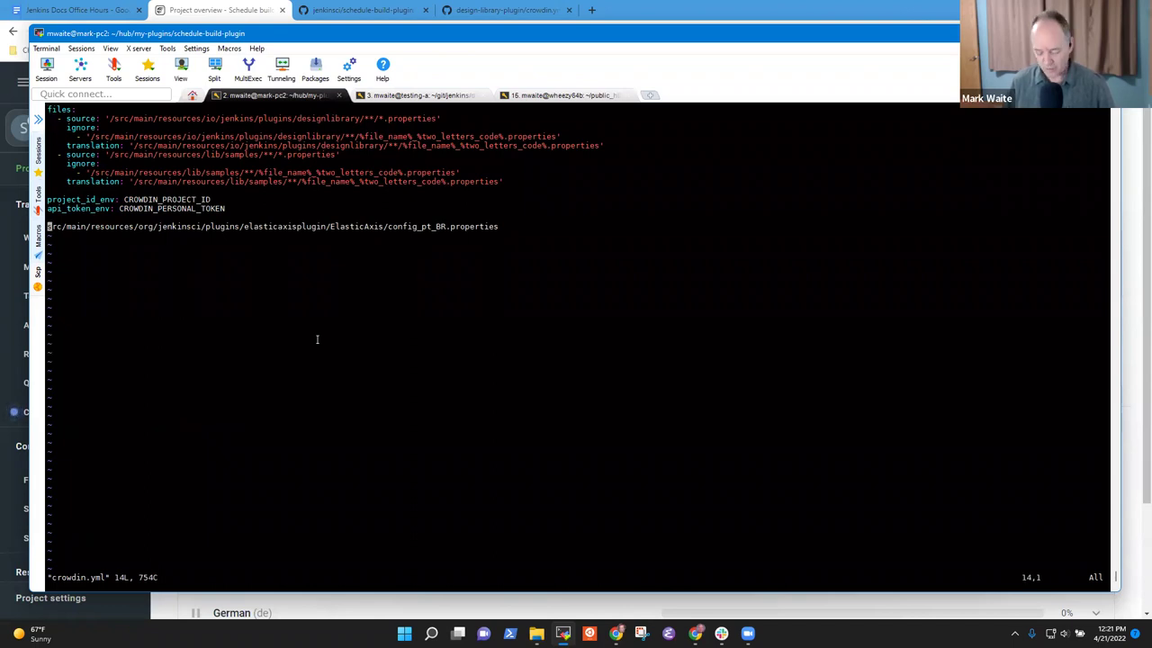
key("d")
key("d")
- Read the output of git ls-files -- *.properties into the end of crowdin.yml
type(":r!")
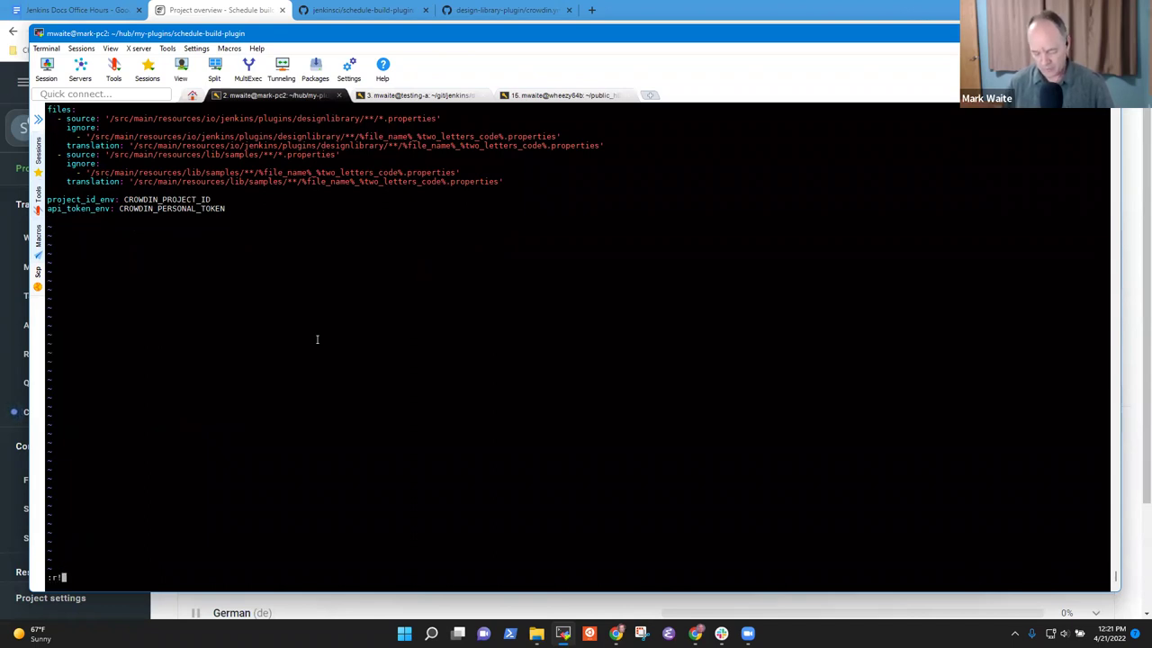
type("git ls")
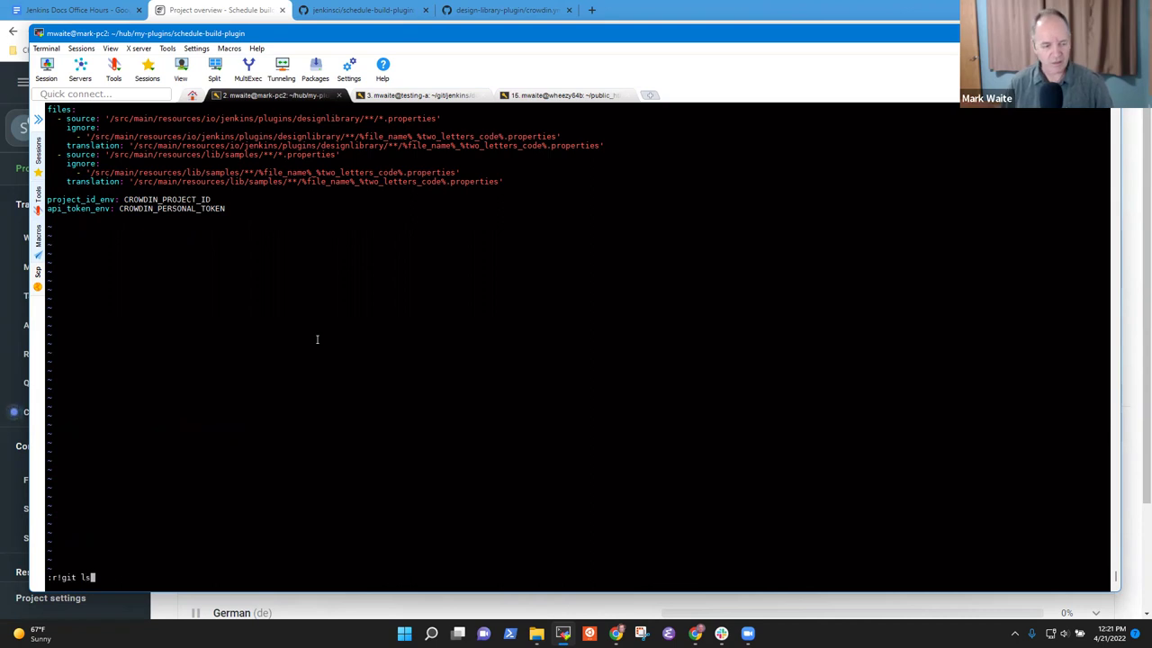
type("-files -- ")
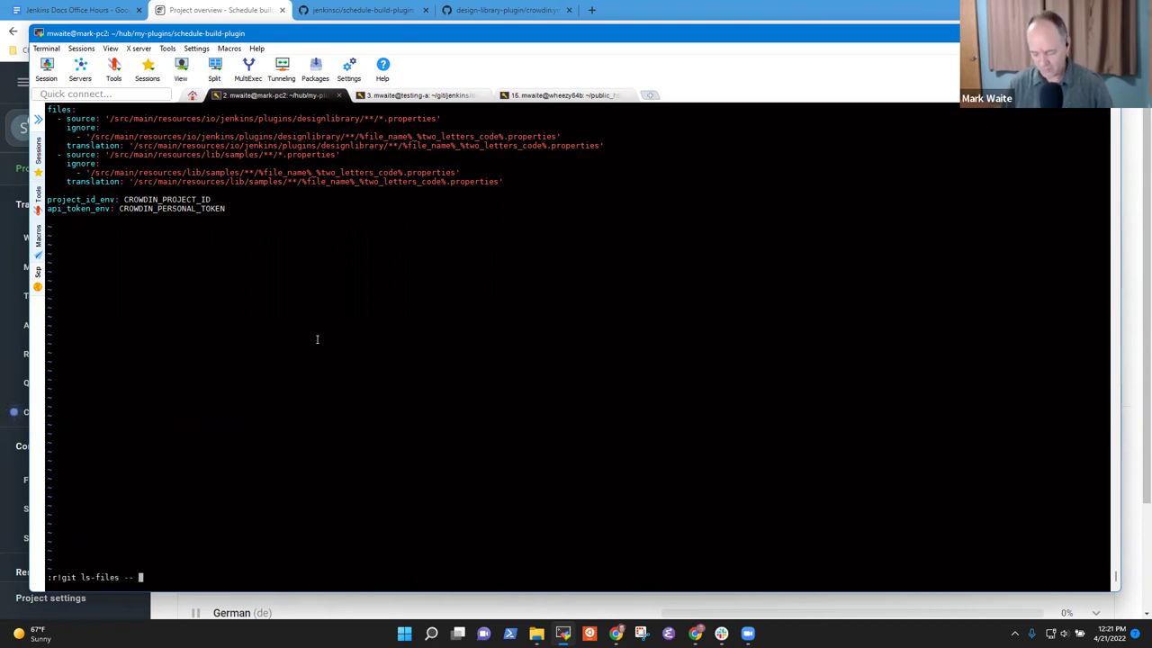
type("*.properties")
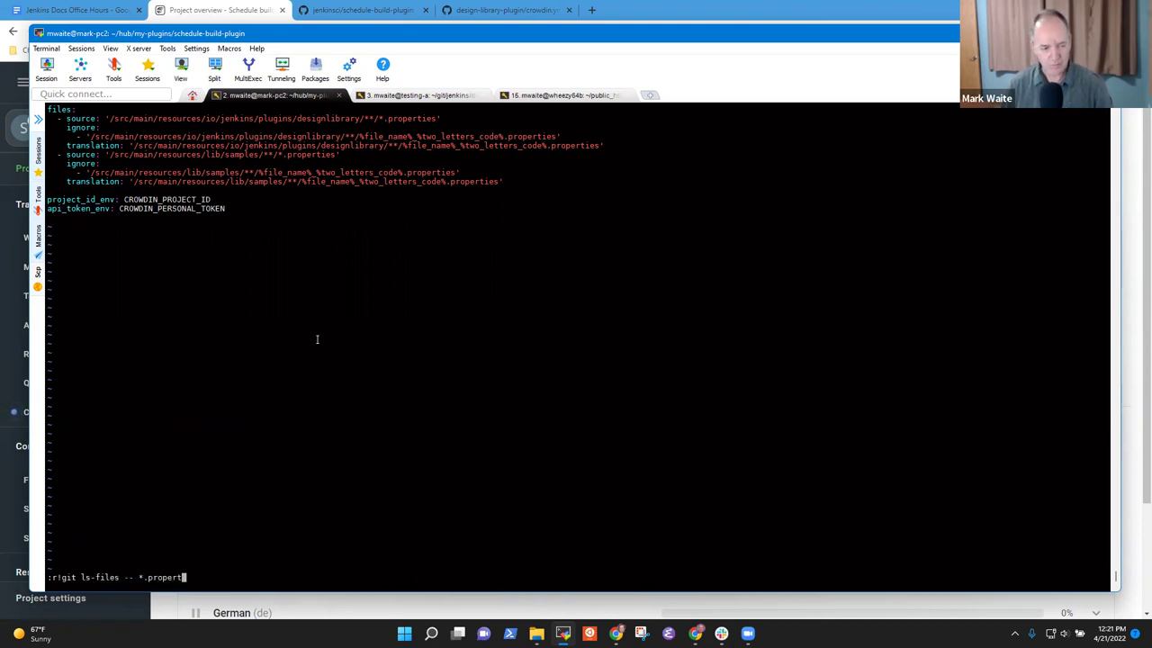
key("Return")
- Delete the Messages_de.properties and Messages_fr.properties lines from the inserted file list
key("k")
key("k")
key("k")
key("k")
key("k")
key("k")
key("k")
key("k")
key("k")
key("k")
key("k")
key("k")
key("k")
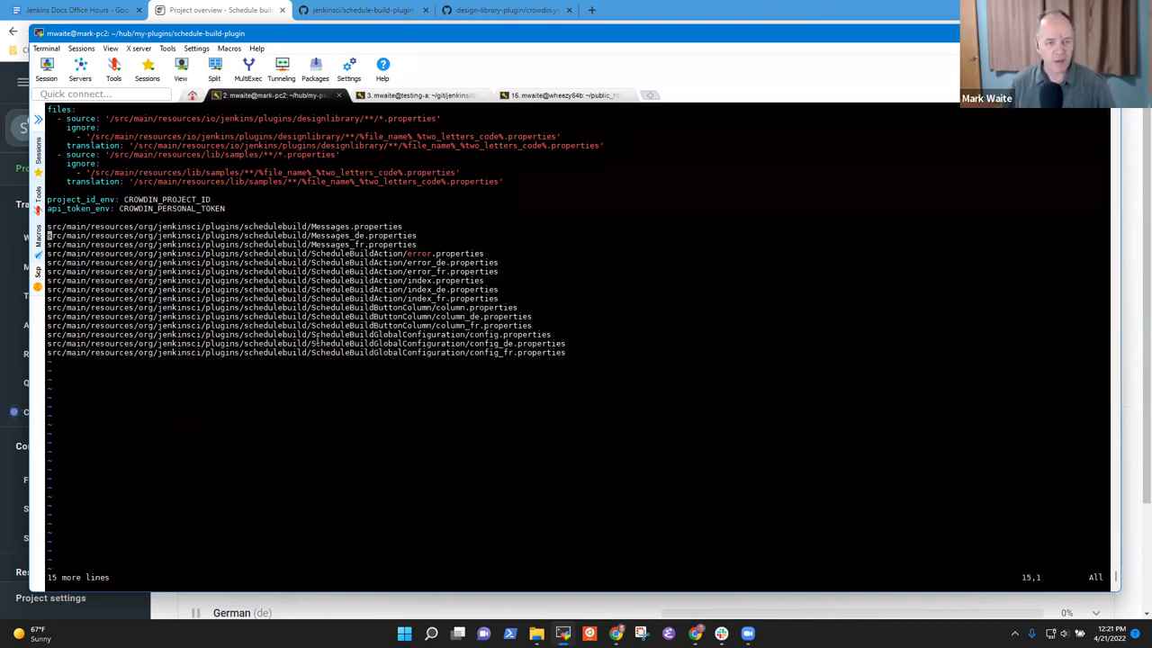
key("d")
key("d")
key("d")
key("d")
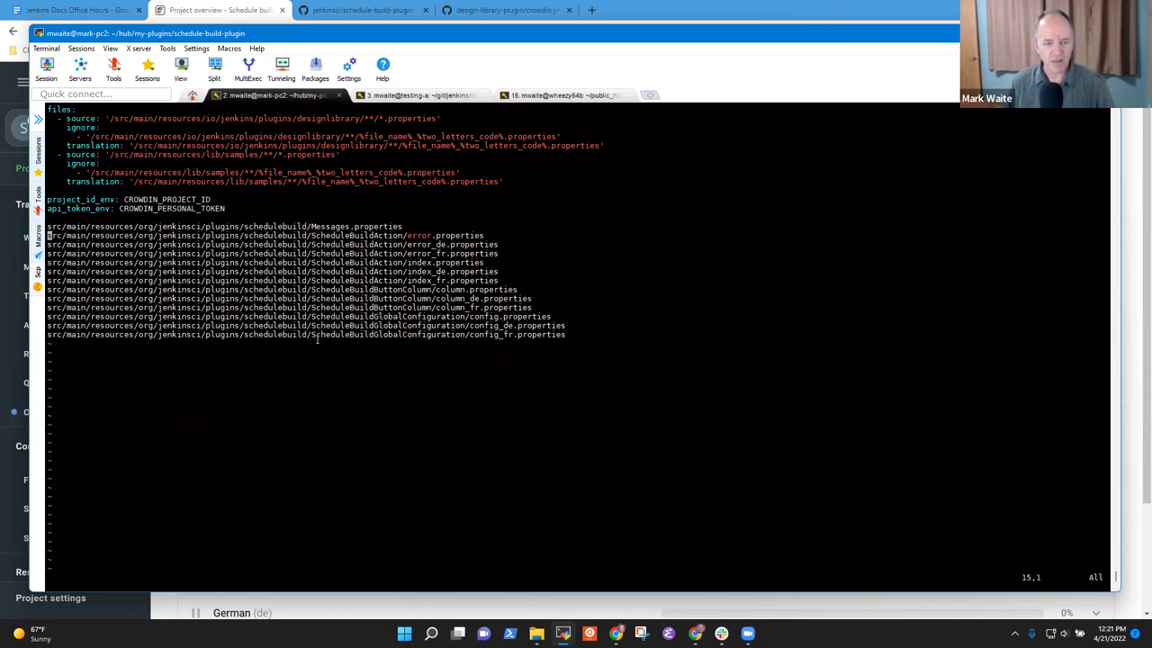
- Try to delete the translated file paths with the global command g/_/d
type("j")
type(":g/_/d")
key("Return")
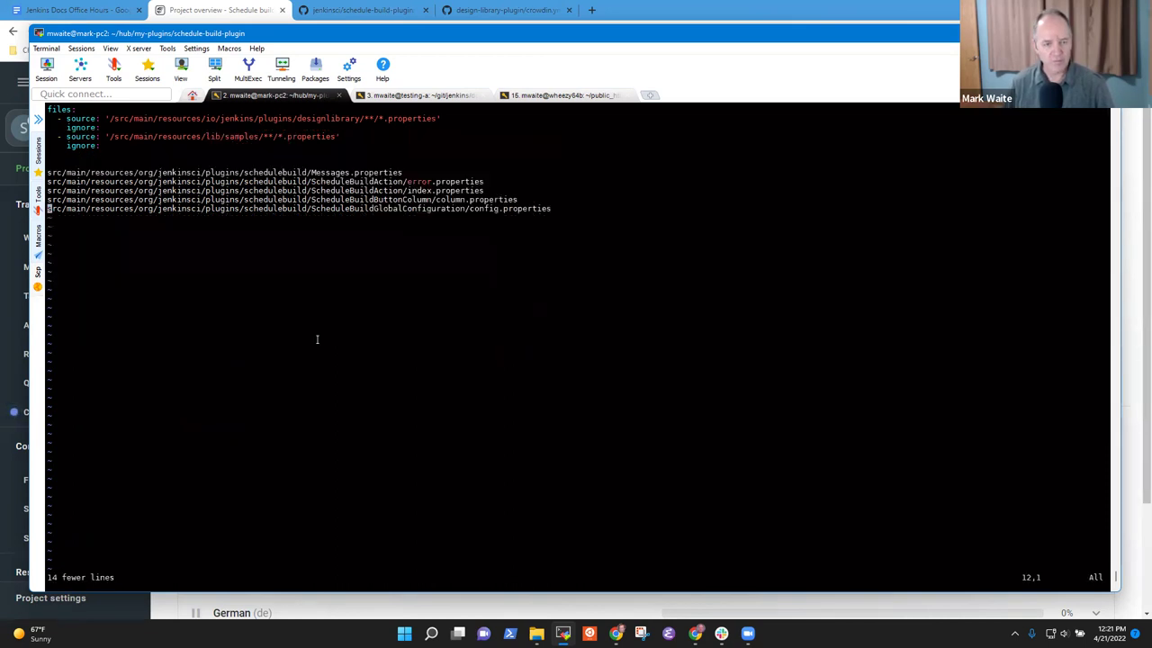
- Check the files section at the start of crowdin.yml and undo the global deletion of underscore lines
key("k")
key("k")
key("k")
key("k")
key("k")
key("k")
key("k")
key("k")
key("k")
key("k")
key("k")
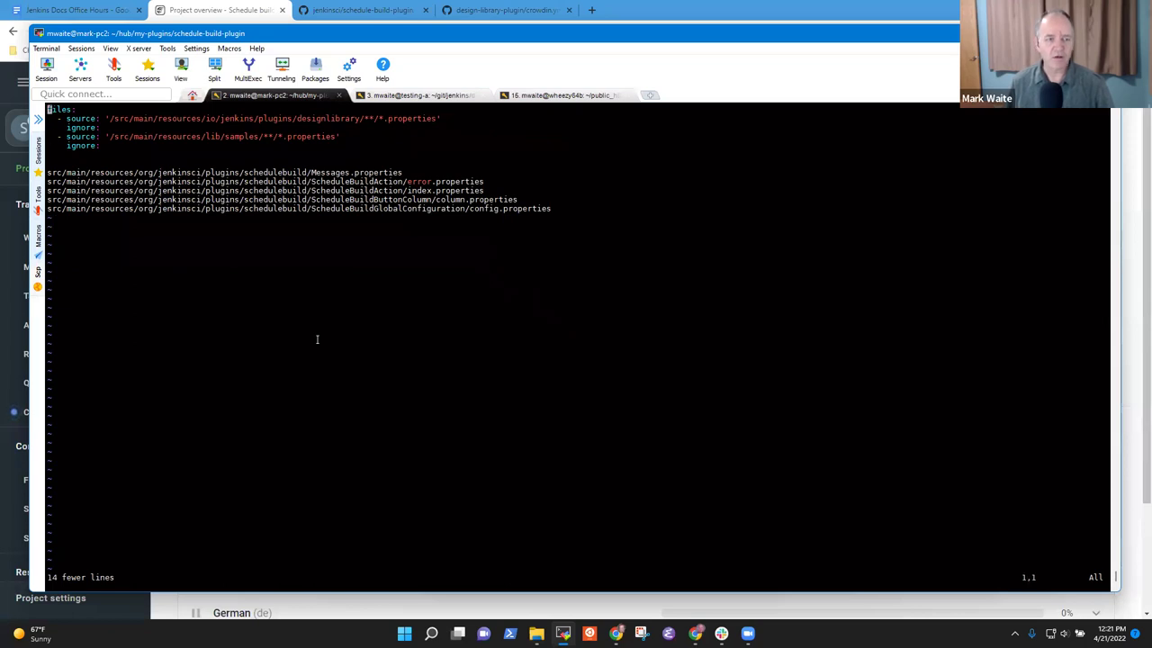
type(":undo")
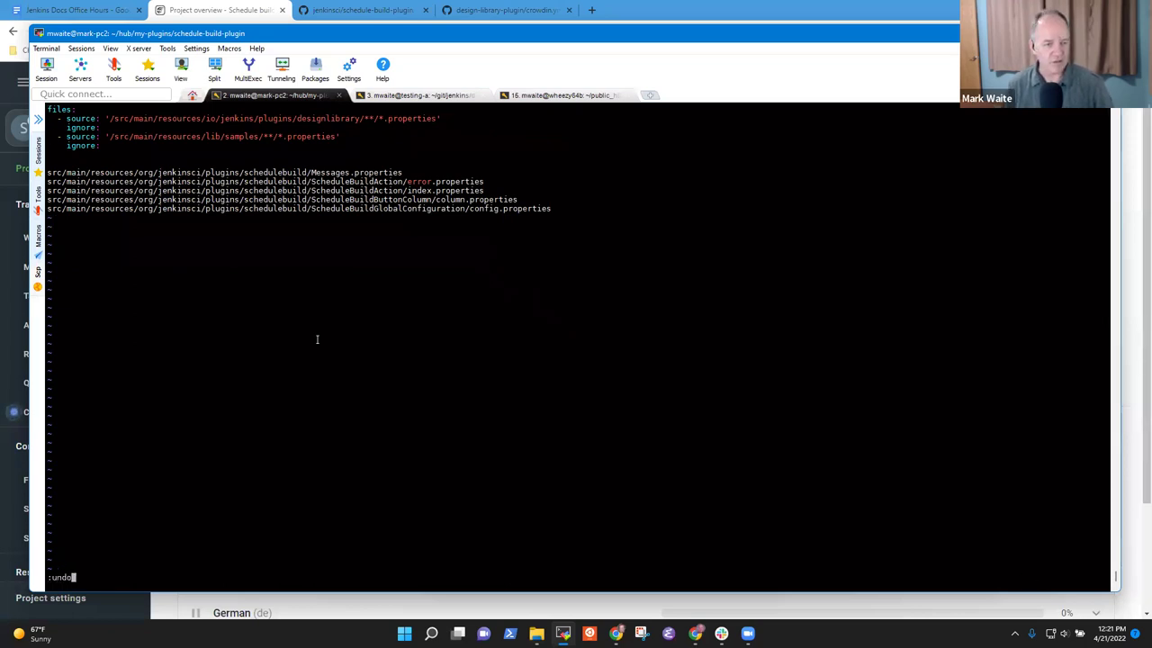
key("Return")
- Filter the lines from the blank line above the inserted list to the file's end through grep -v _
key("j")
key("j")
key("j")
key("j")
key("j")
key("j")
key("j")
key("j")
key("j")
key("j")
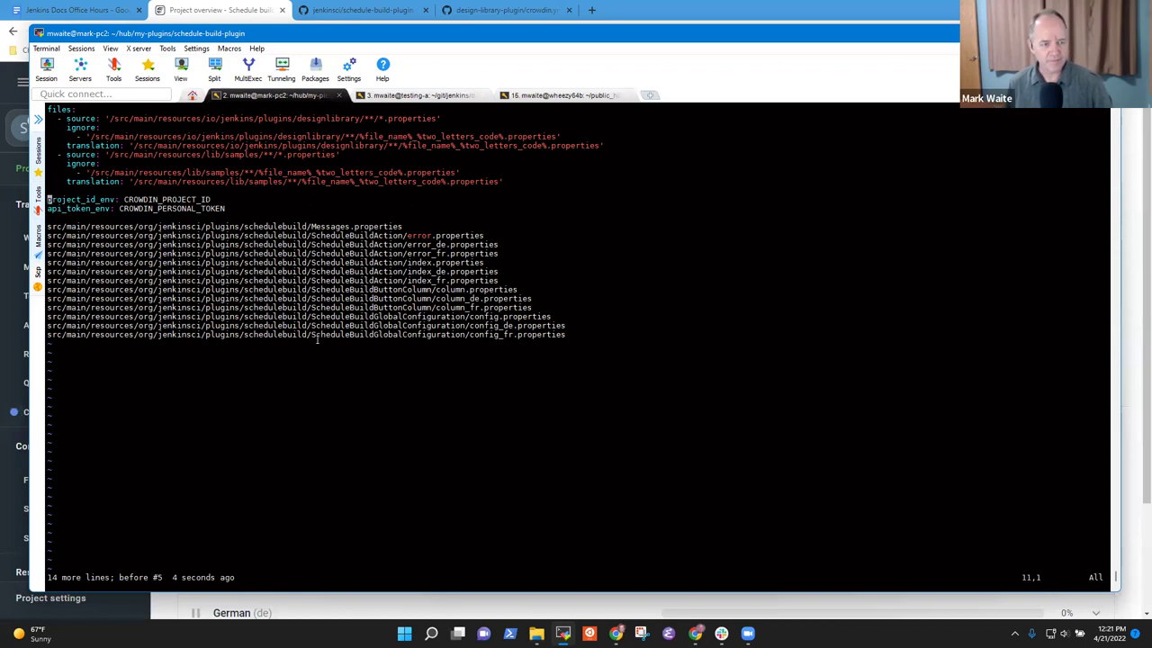
type("k!")
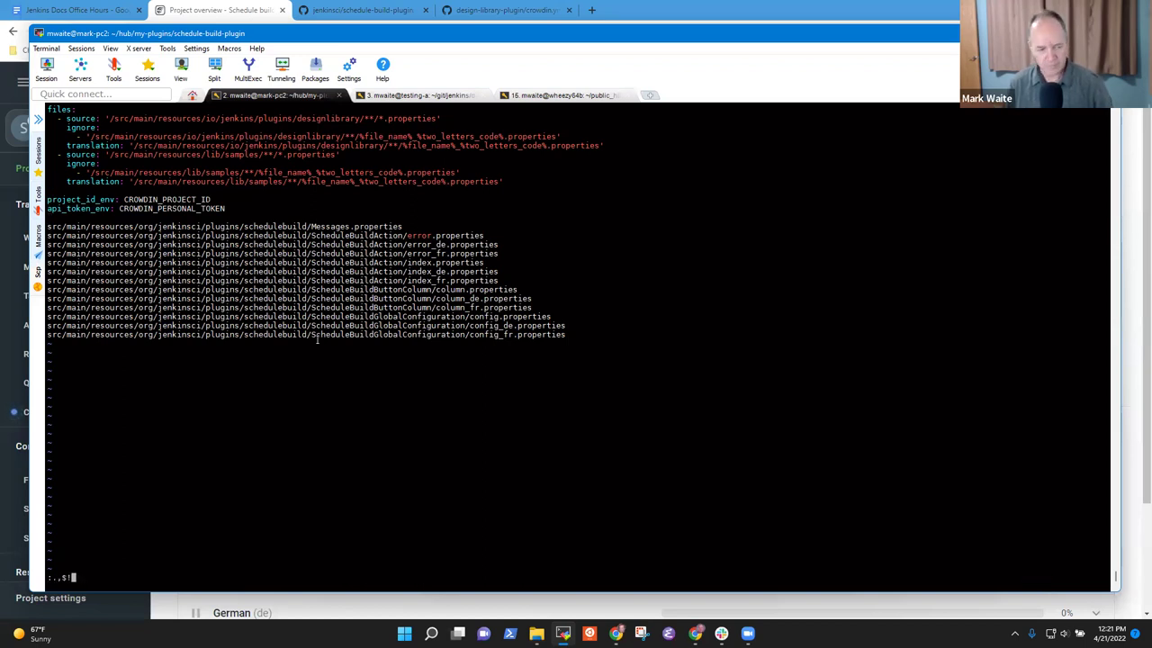
type("Ggrep -v _")
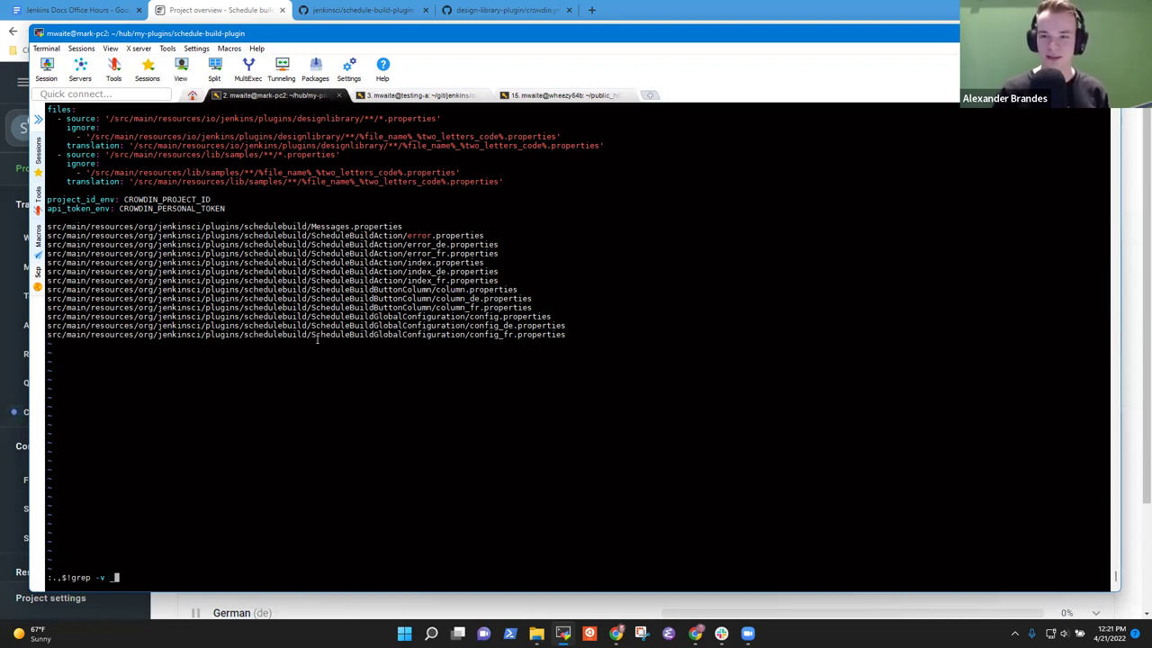
key("BackSpace")
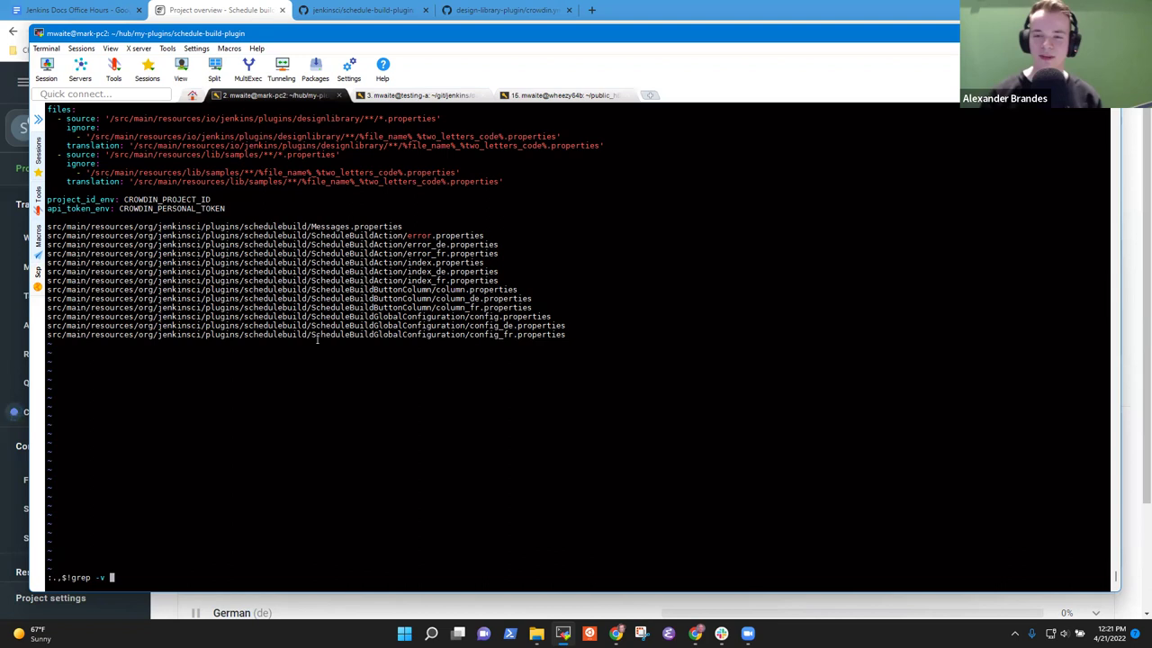
type("_")
key("Return")
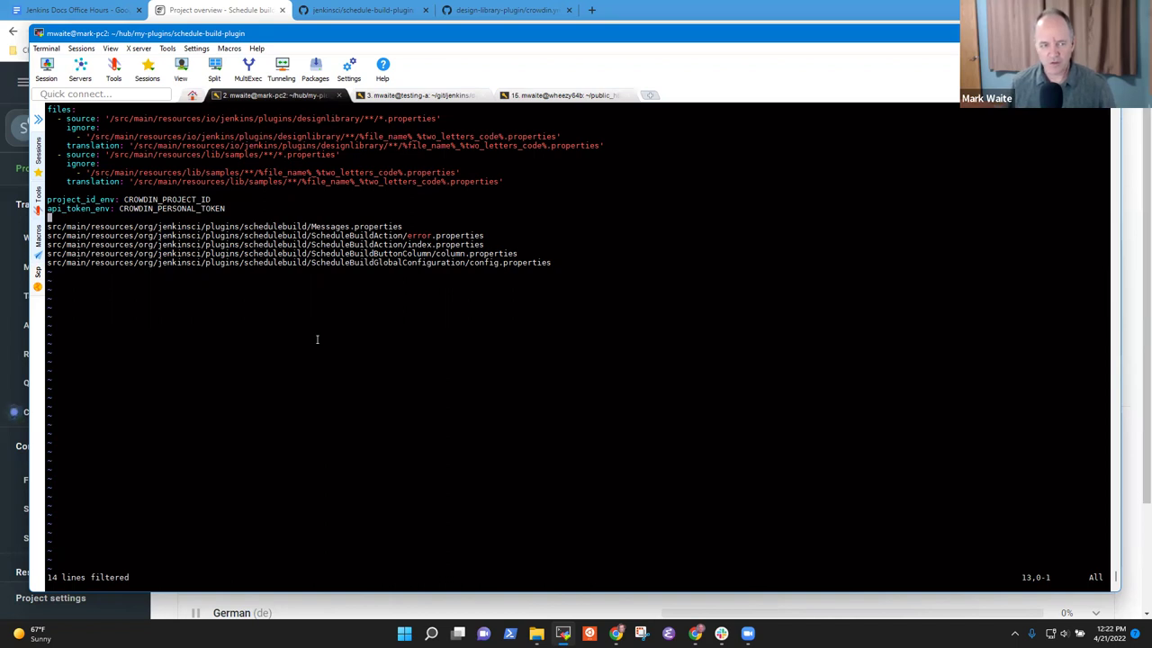
- Compare the remaining schedulebuild properties paths with the files section, highlighting the path list and the error.properties line
key("Up")
key("Up")
key("Up")
key("Up")
key("Up")
key("Up")
key("Up")
key("Down")
key("Down")
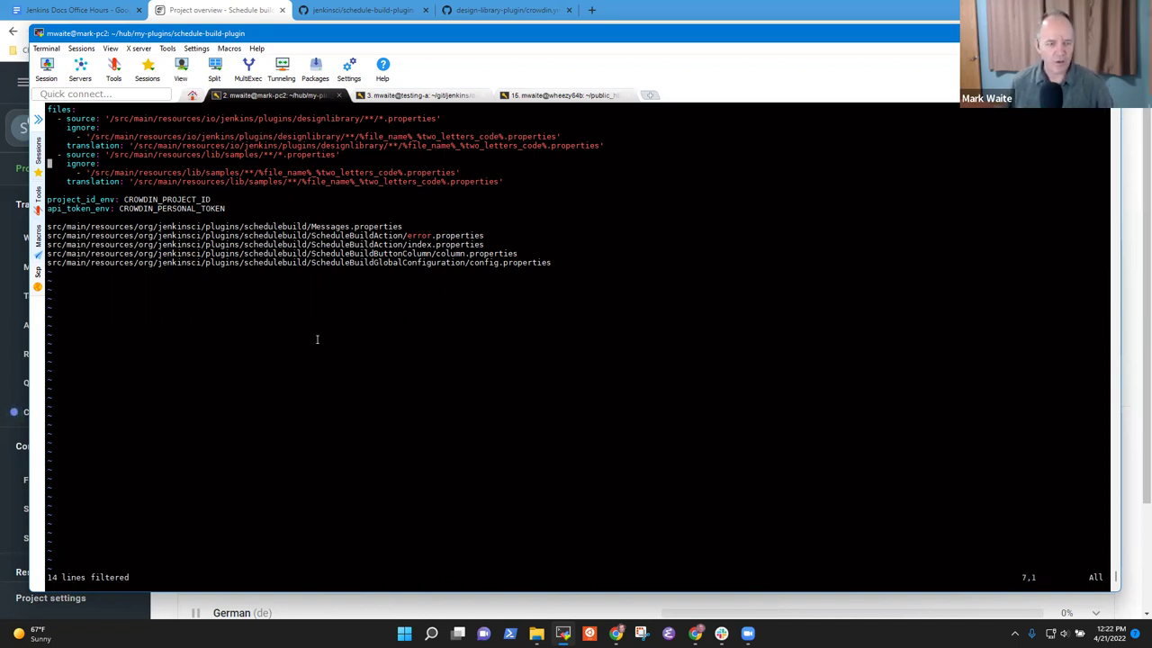
key("Down")
key("Down")
key("Down")
key("Down")
key("Down")
key("Down")
key("Down")
key("Down")
key("Up")
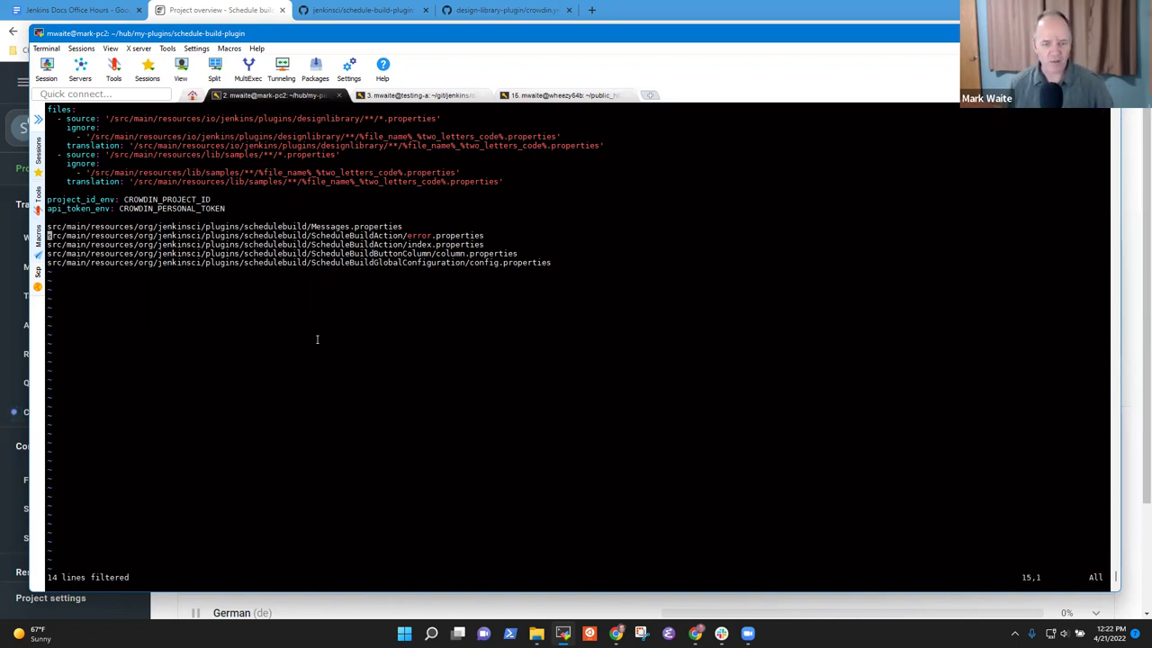
left_click_drag(360, 227, 361, 266)
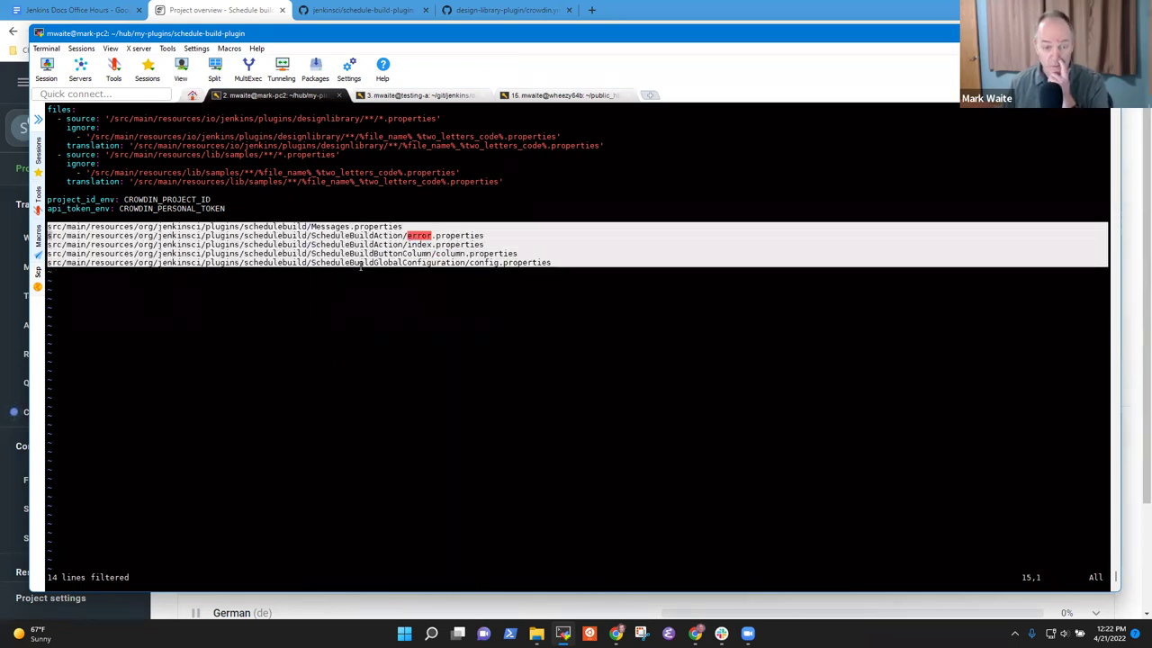
double_click(322, 236)
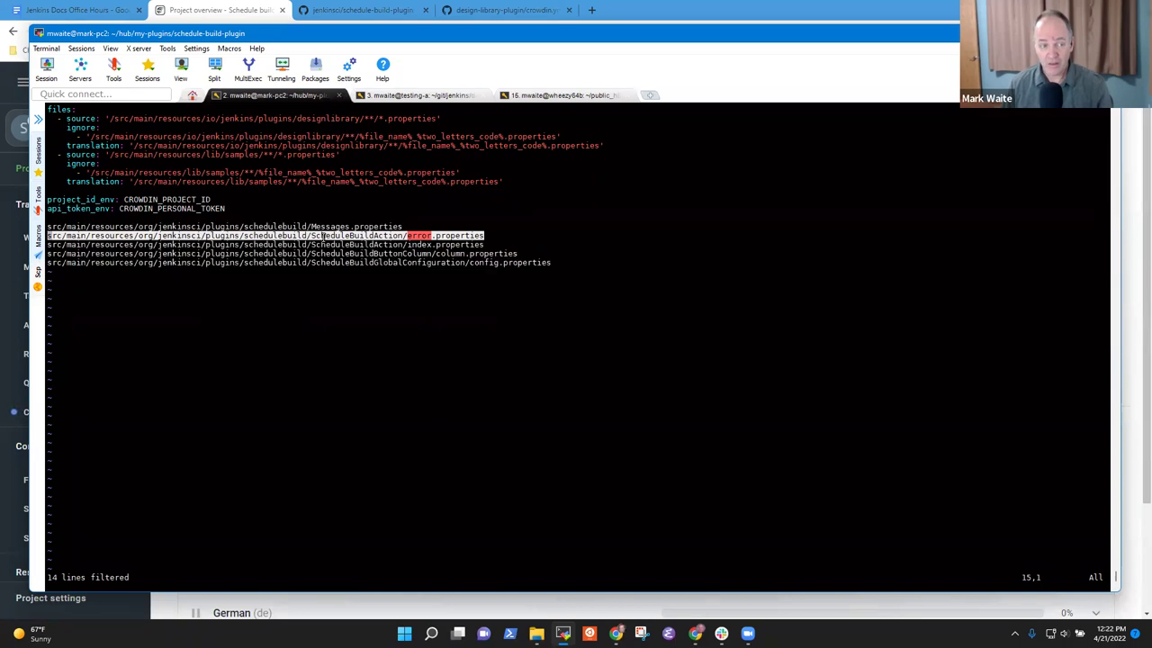
- Go over the designlibrary source entry and the rest of crowdin.yml down to the path list
key("braceleft")
key("braceleft")
key("braceleft")
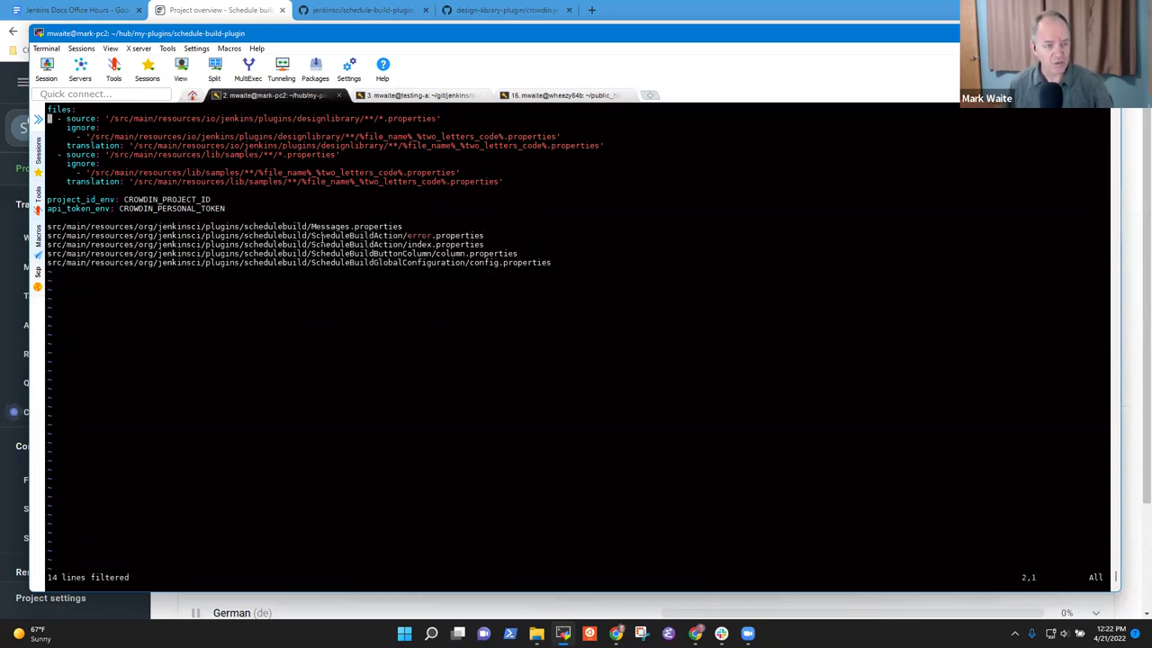
key("j")
key("l")
key("l")
key("l")
key("l")
key("l")
key("l")
key("l")
key("l")
key("l")
key("l")
key("l")
key("l")
key("l")
key("l")
key("l")
key("l")
key("l")
key("l")
key("l")
key("l")
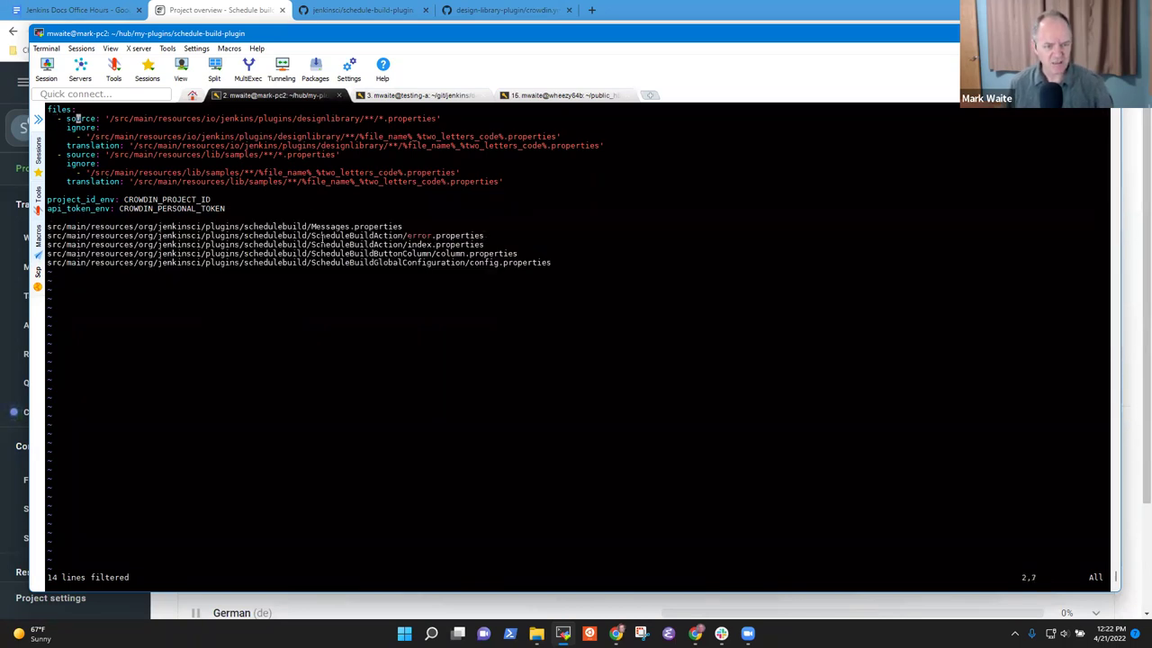
key("l")
key("l")
key("l")
key("l")
key("j")
key("j")
key("j")
key("j")
key("j")
key("j")
key("j")
key("j")
key("j")
key("j")
key("j")
key("j")
key("k")
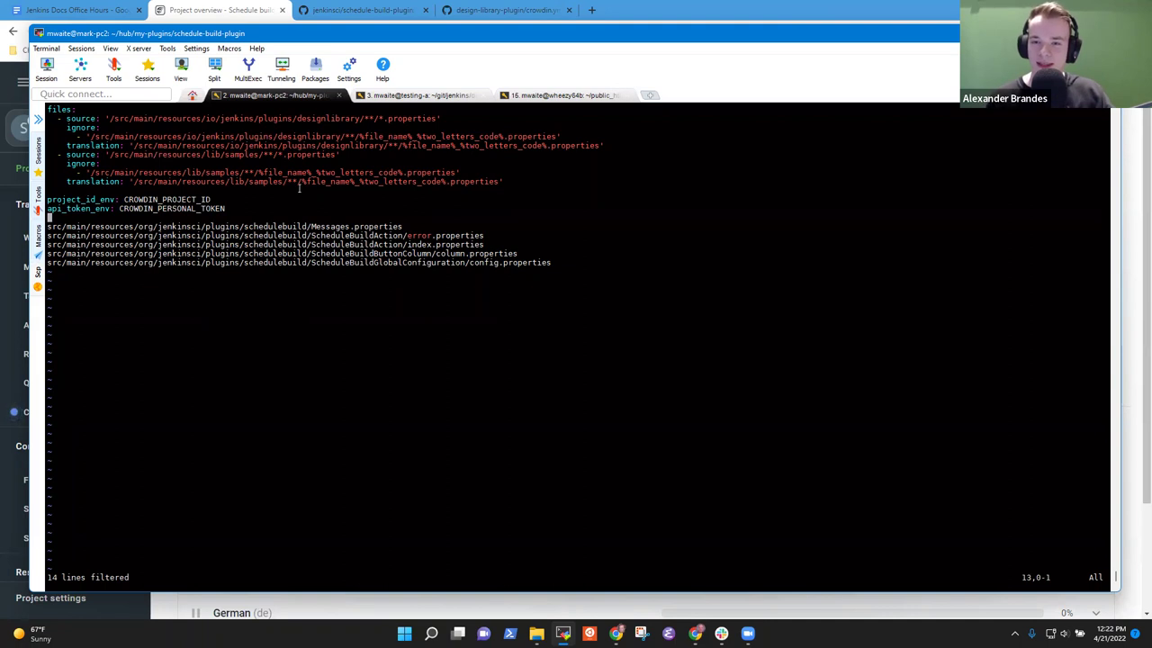
- Delete io/jenkins/plugins/designlibrary from the first source path in the files section of crowdin.yml
left_click_drag(243, 226, 308, 226)
key("k")
key("k")
key("k")
key("k")
key("k")
key("k")
key("k")
key("k")
key("k")
key("k")
key("k")
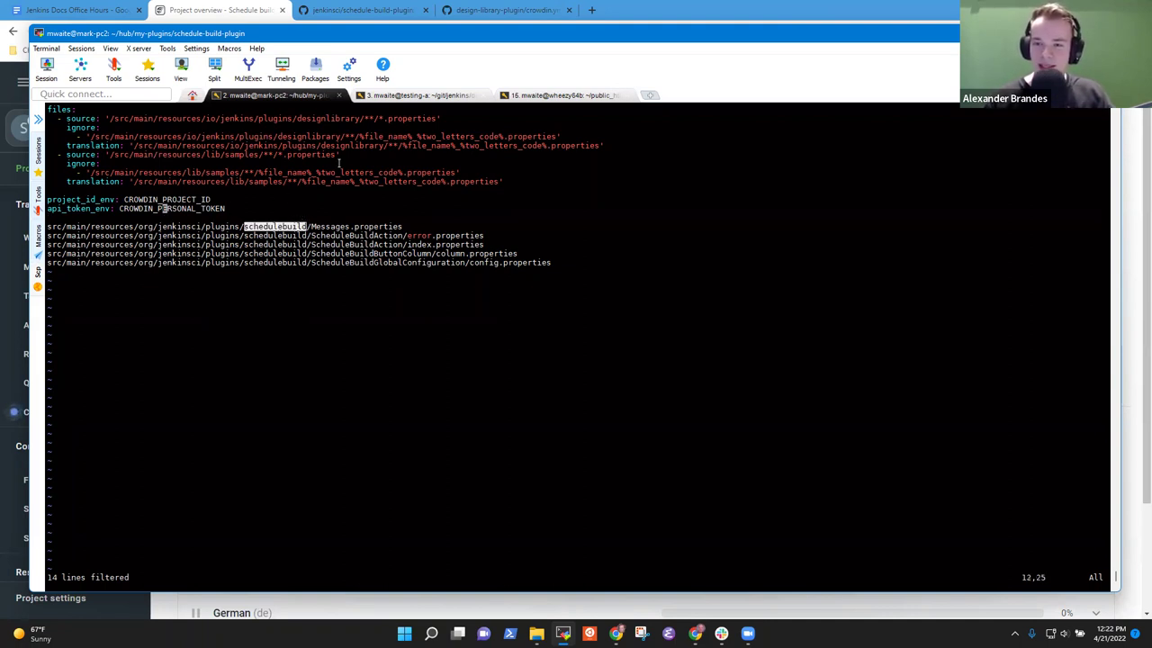
key("l")
key("l")
key("l")
key("l")
key("l")
key("l")
key("l")
key("l")
key("l")
key("l")
key("l")
key("l")
key("h")
key("h")
key("x")
key("x")
key("x")
key("x")
key("x")
key("x")
key("x")
key("x")
key("x")
key("x")
key("x")
key("x")
key("x")
key("x")
key("x")
key("x")
key("x")
key("x")
key("x")
key("x")
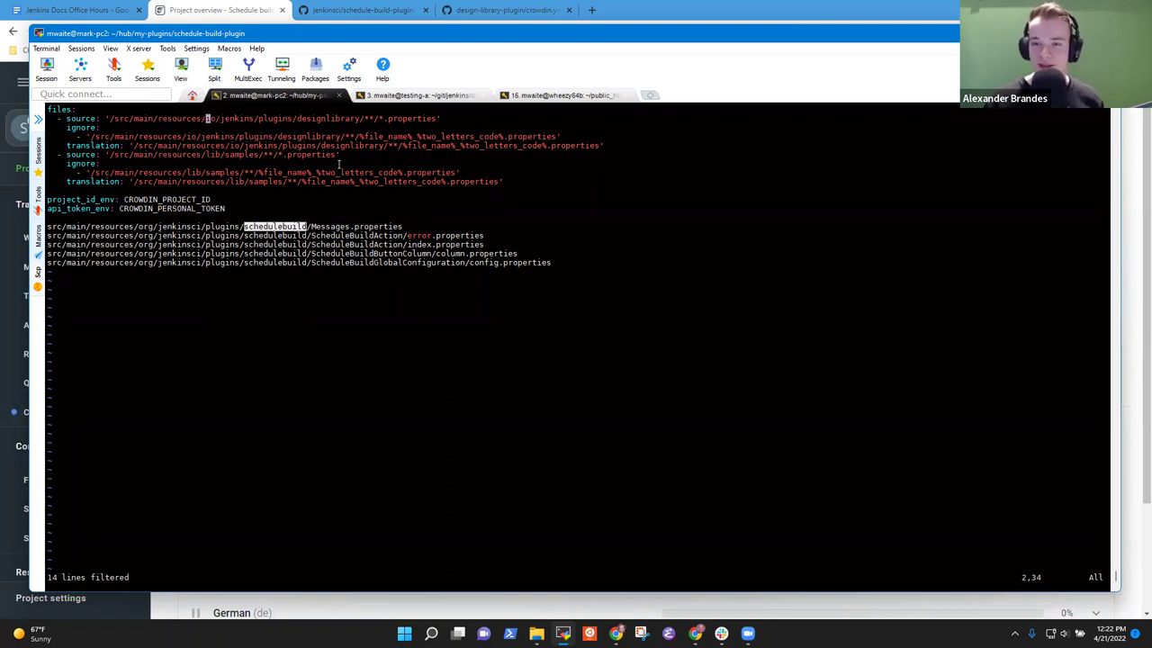
key("x")
key("x")
key("x")
key("x")
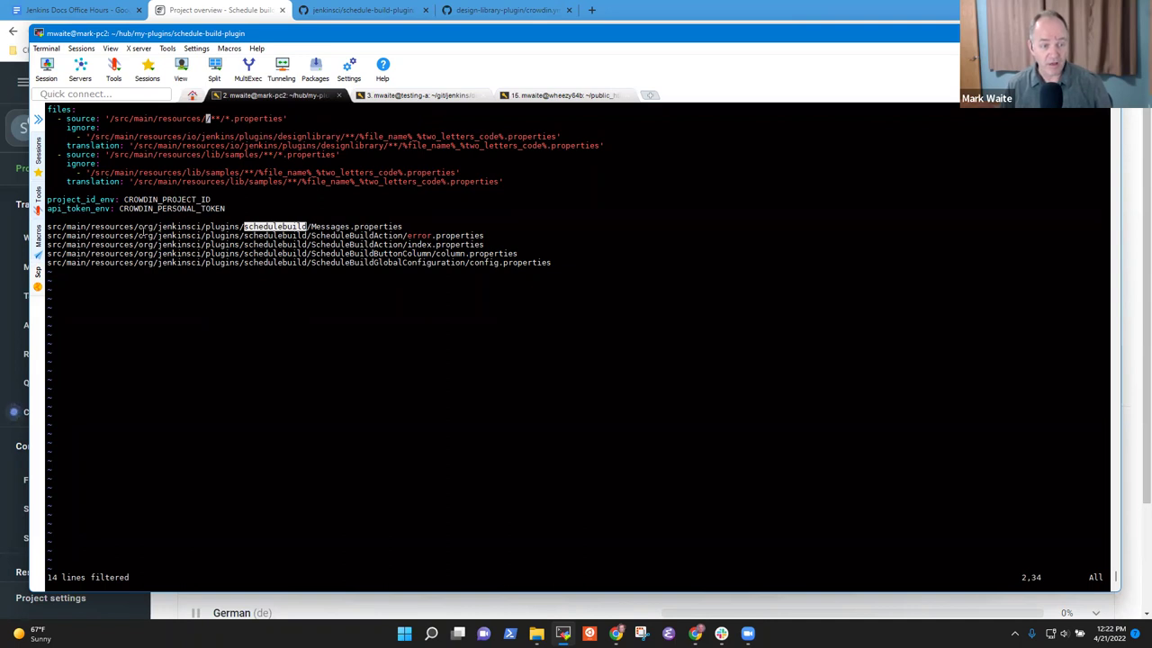
- Insert org/jenkinsci/plugins/schedulebuild, copied from the Messages.properties line, after resources in the first source path and remove the doubled slash
left_click_drag(138, 226, 309, 227)
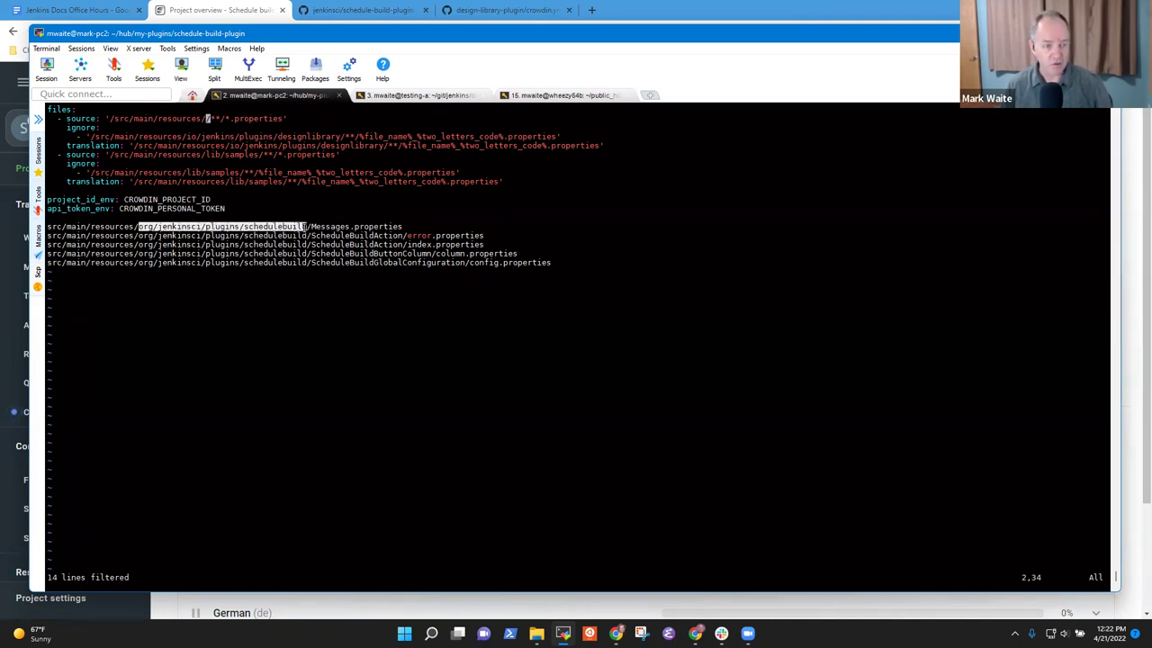
right_click(308, 227)
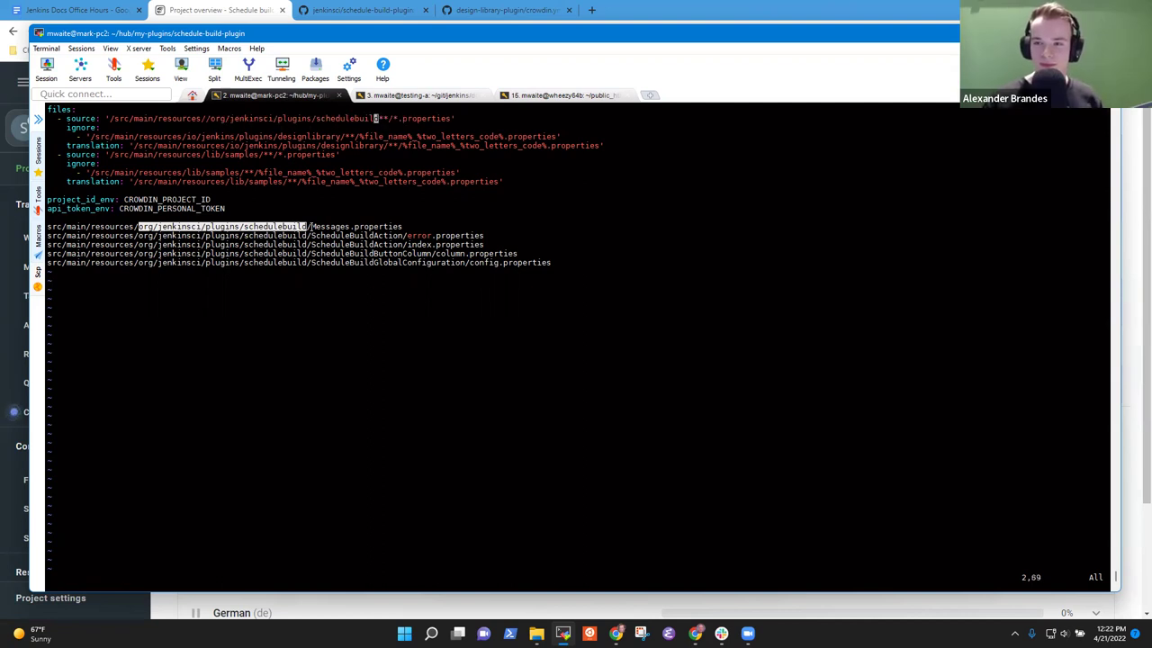
key("Left")
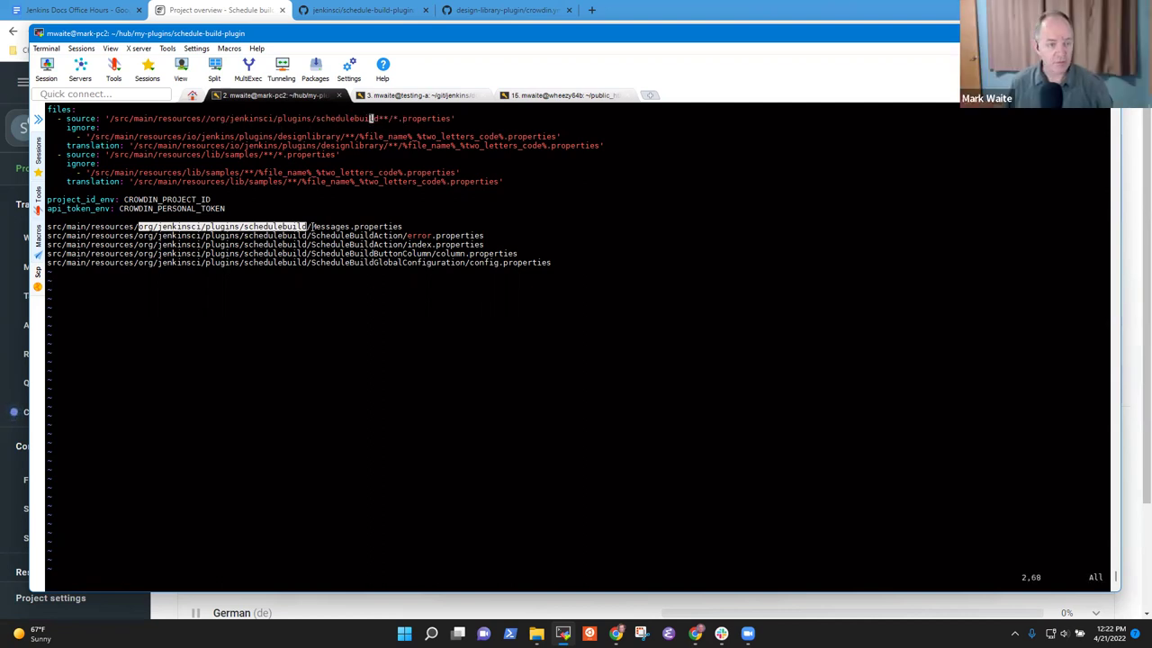
key("Left")
key("Left")
key("Left")
key("Left")
key("Left")
key("Left")
key("Left")
key("Left")
key("Left")
key("Left")
key("Left")
key("Left")
key("Left")
key("Left")
key("Left")
key("Left")
key("Left")
key("Left")
key("Left")
key("Left")
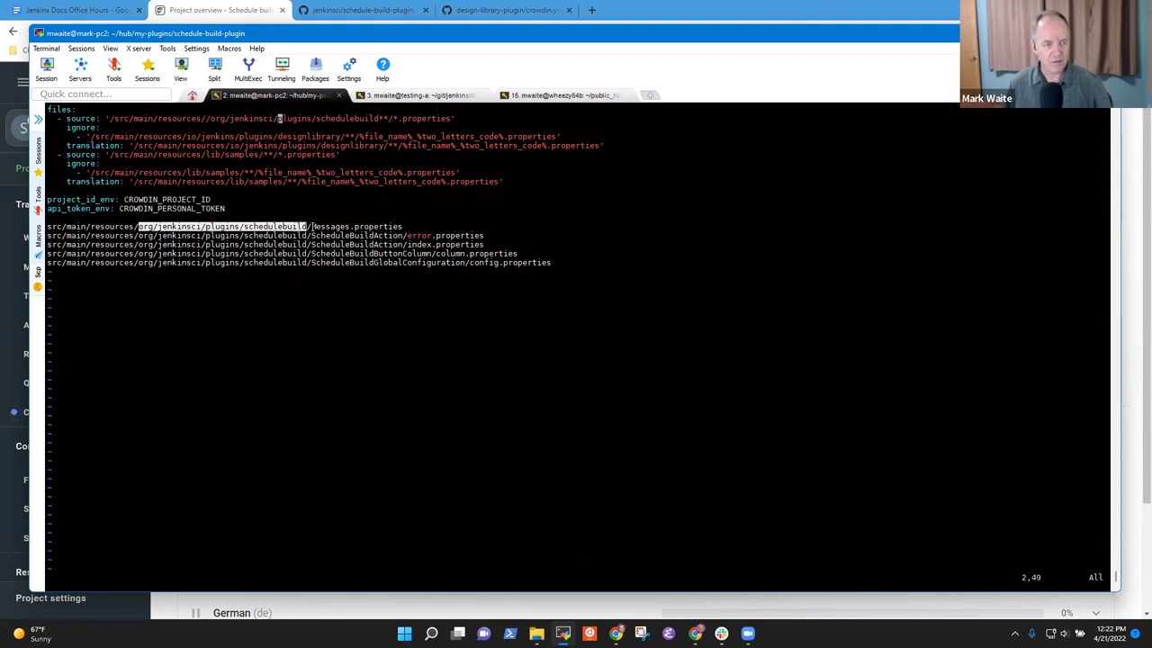
key("x")
- Add a slash between schedulebuild and ** in the first source path
key("Right")
key("Right")
key("Right")
key("Right")
key("Right")
key("Right")
key("Right")
key("Right")
key("Right")
key("Right")
key("Right")
key("Right")
key("Right")
key("Right")
key("Right")
key("Right")
key("Right")
key("Right")
key("Right")
key("Right")
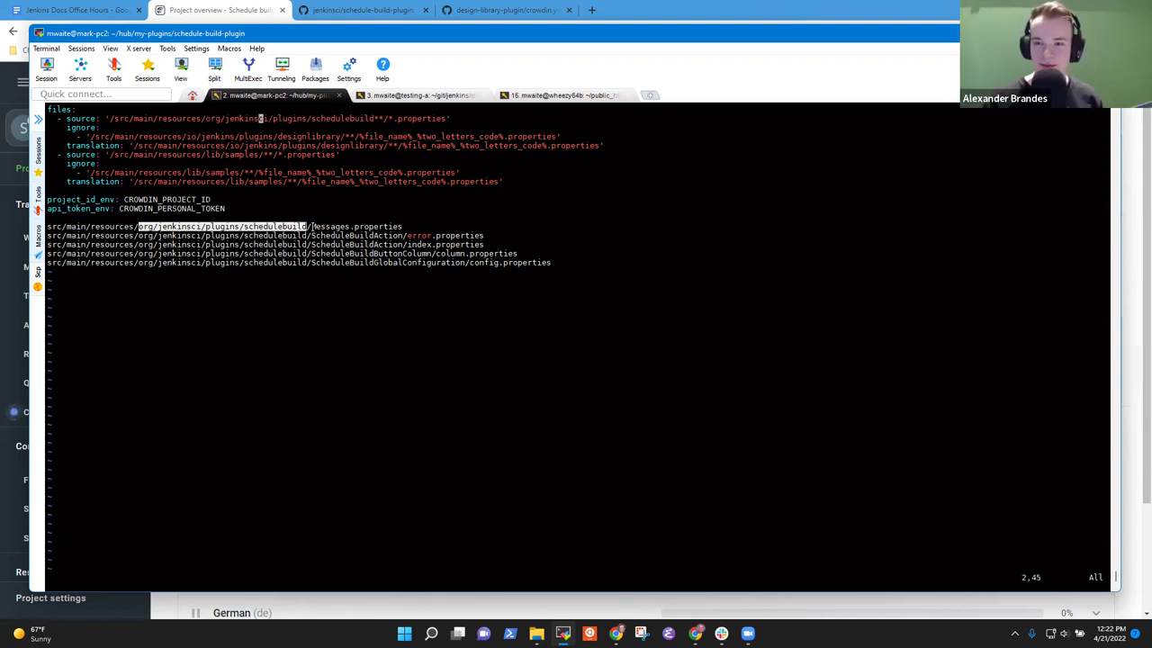
key("Right")
key("Right")
key("Right")
key("Right")
key("Right")
key("Right")
key("Right")
key("Right")
key("Right")
key("Right")
type("i/")
key("Escape")
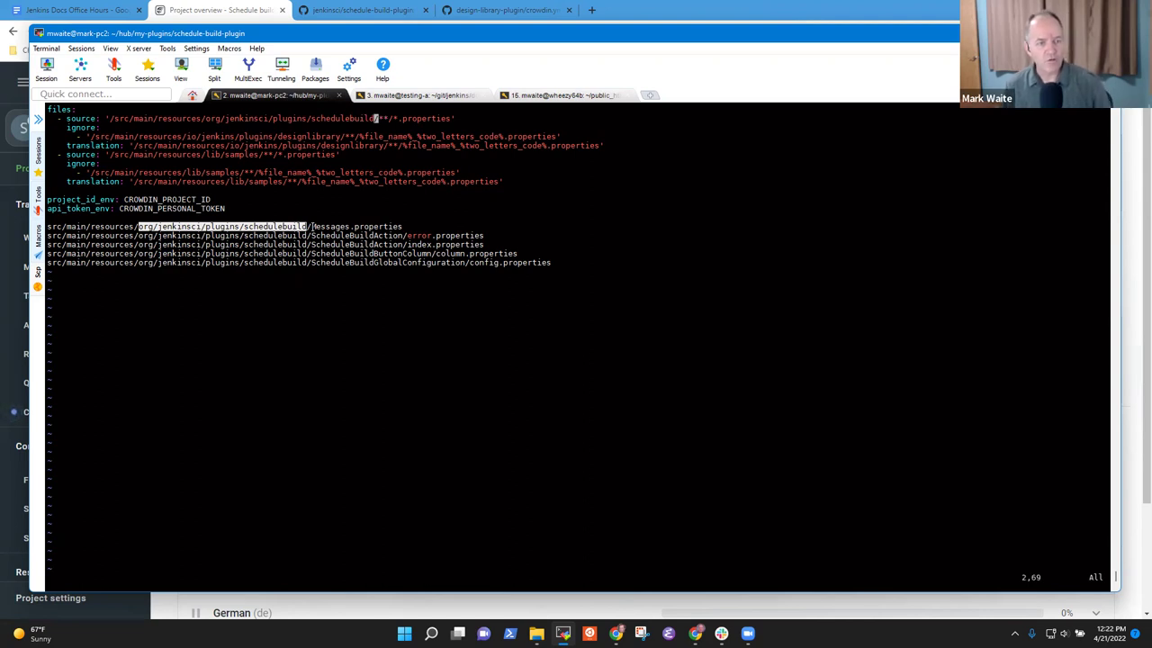
- Copy the full Messages.properties path from the list to the start of the quoted first source path and prefix it with a slash
left_click(89, 227)
triple_click(89, 226)
key("ctrl+c")
key("Up")
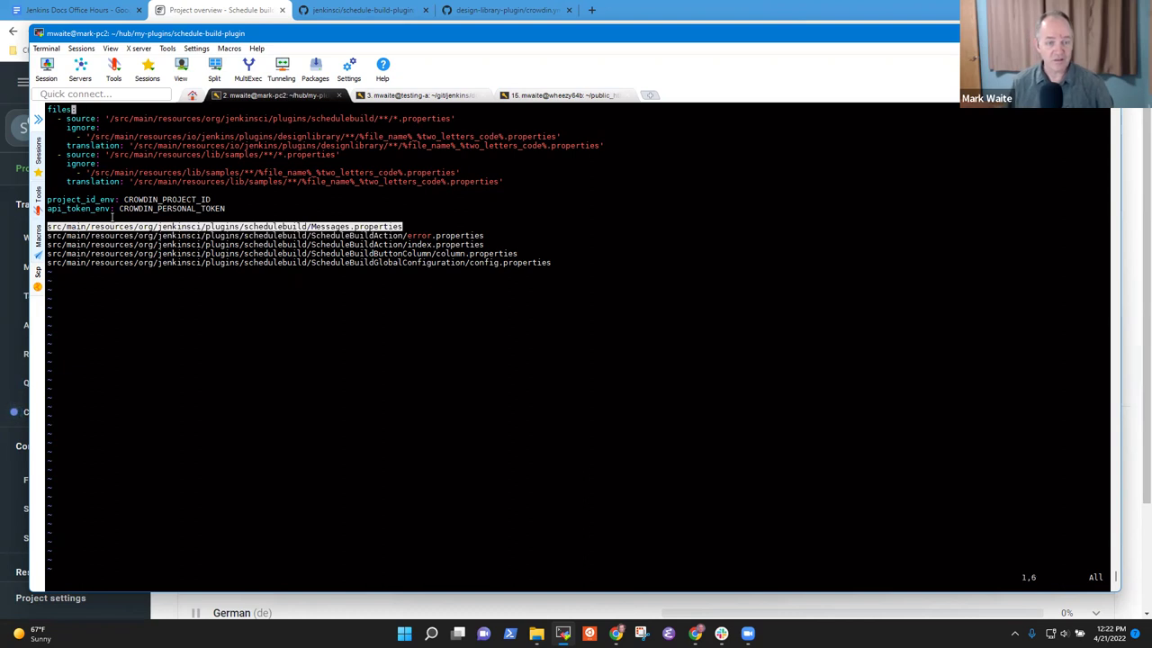
key("Return")
key("w")
key("w")
key("w")
key("l")
key("i")
right_click(128, 222)
key("Escape")
key("0")
key("w")
key("w")
key("w")
key("w")
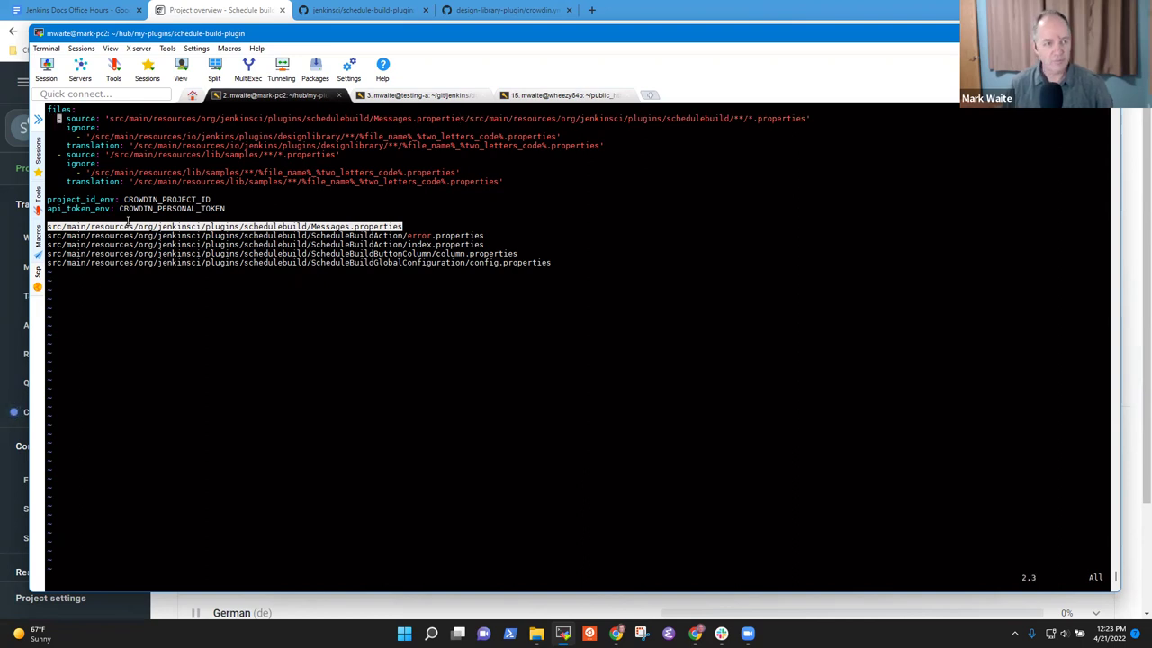
type("ain/")
key("Escape")
- Replace Messages with **/* in the path inserted into the first source entry
key("l")
key("l")
key("l")
key("l")
key("l")
key("l")
key("l")
key("l")
key("l")
key("l")
key("l")
key("l")
key("l")
key("l")
key("l")
key("l")
key("l")
key("l")
key("l")
key("l")
key("l")
key("l")
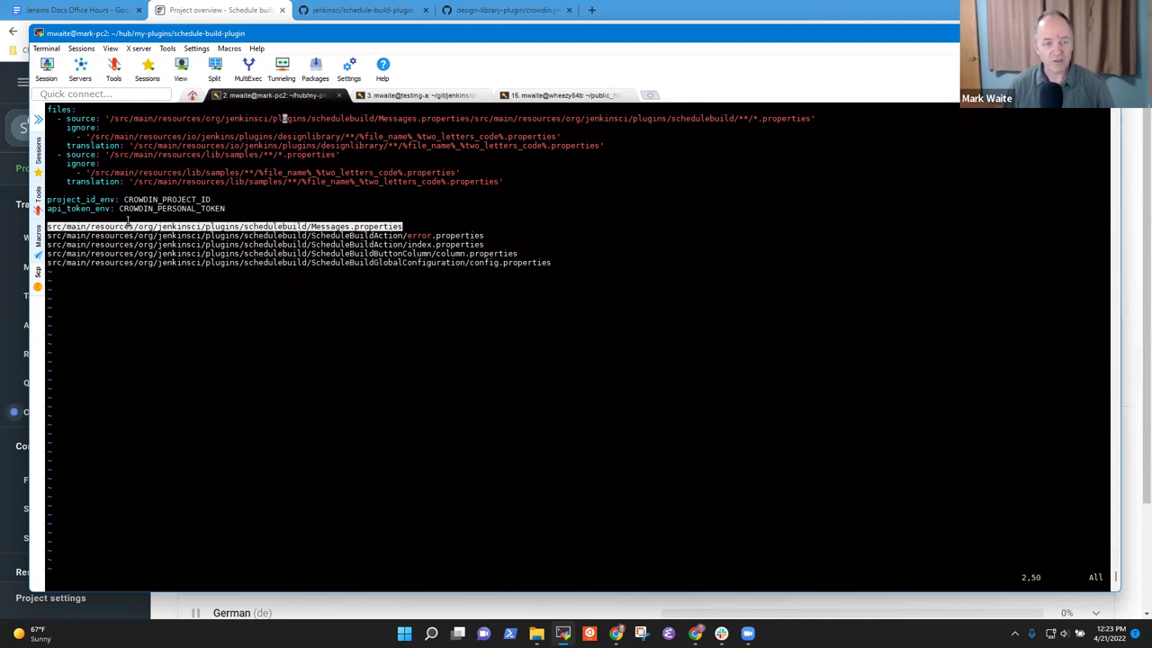
key("b")
type("cw")
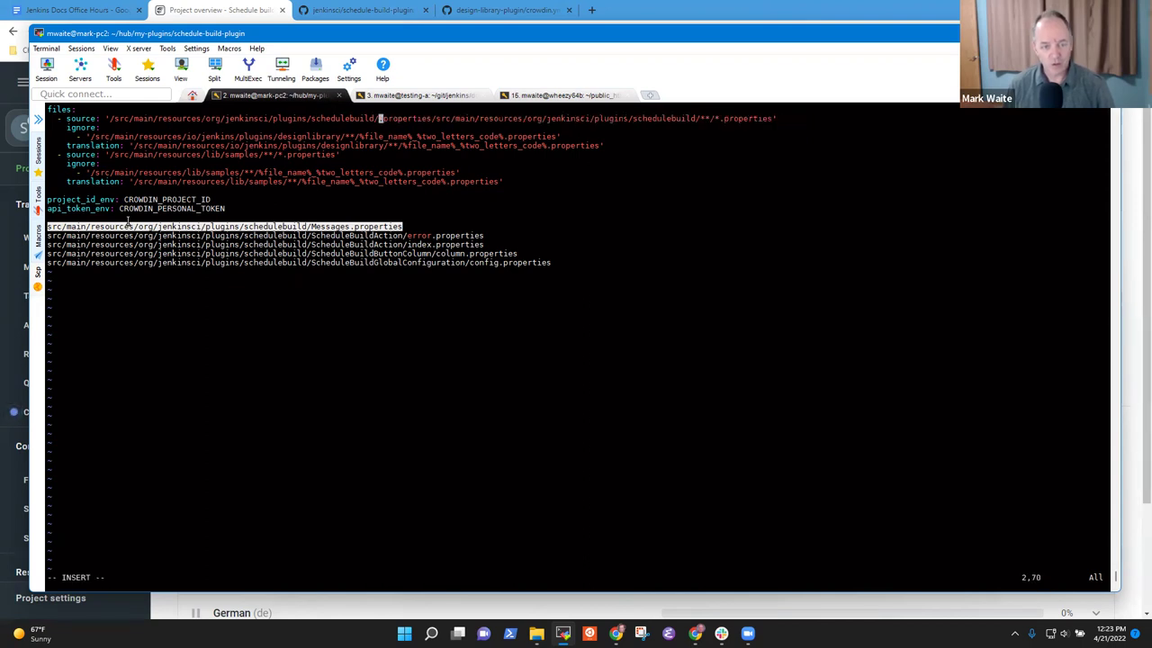
type("**")
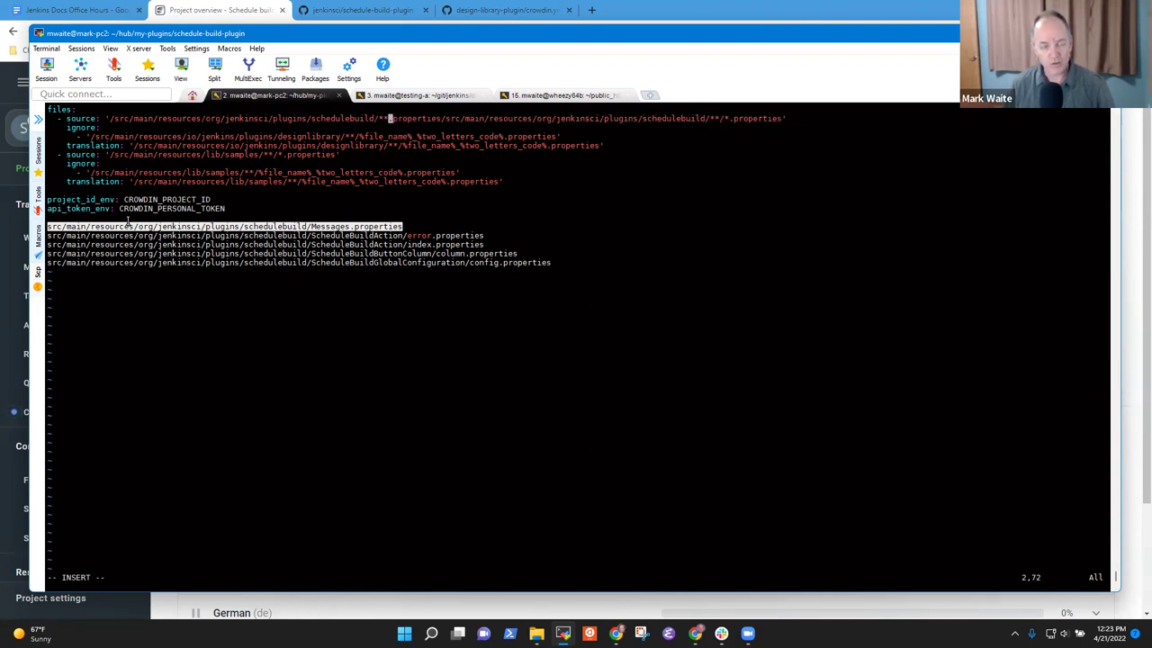
type("/*")
key("Escape")
- Delete the duplicate path after the first .properties in the source entry, up to the closing quote
key("w")
key("w")
key("w")
key("h")
key("h")
key("h")
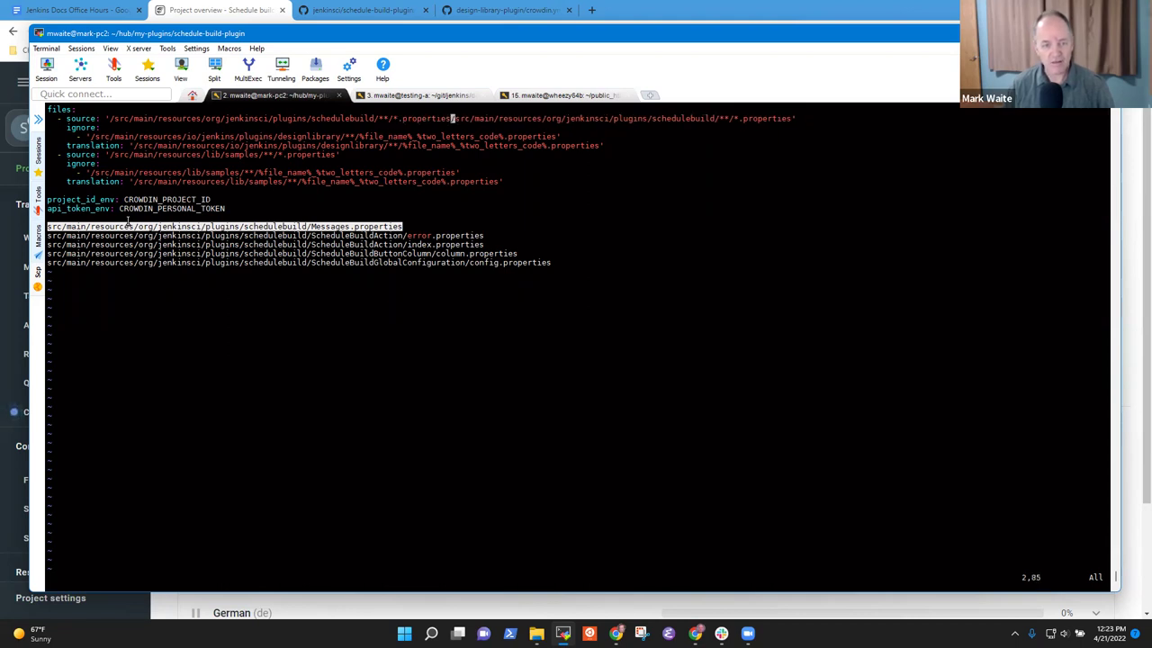
type("/'")
key("Return")
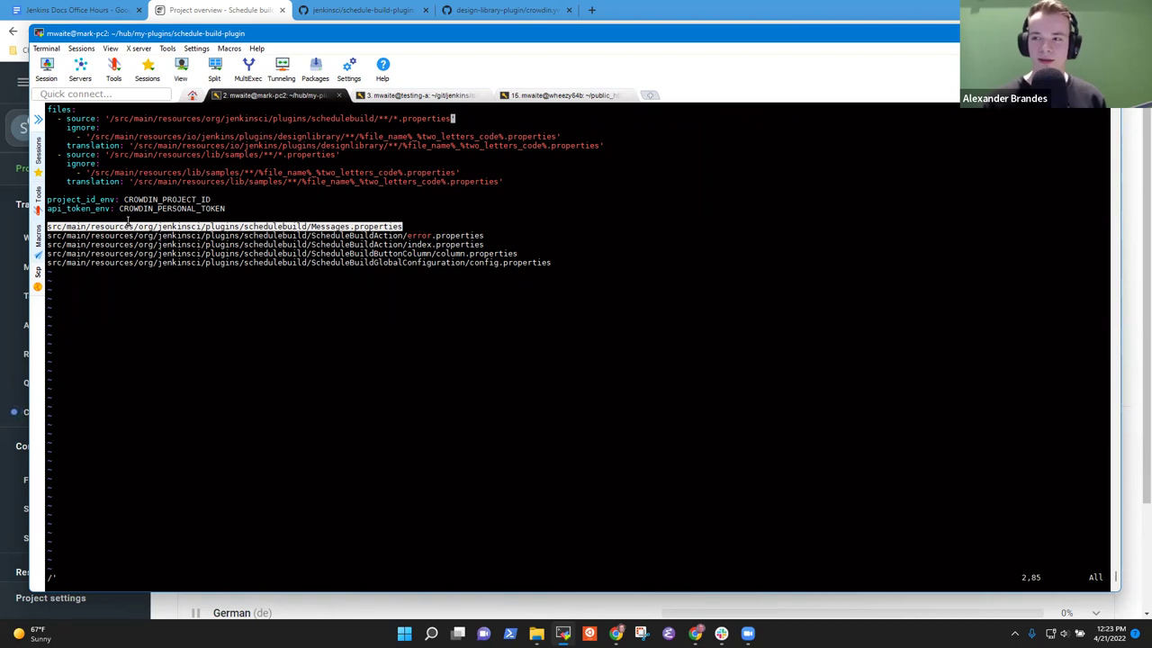
- Duplicate the designlibrary path line under the first source entry's ignore list
key("j")
key("j")
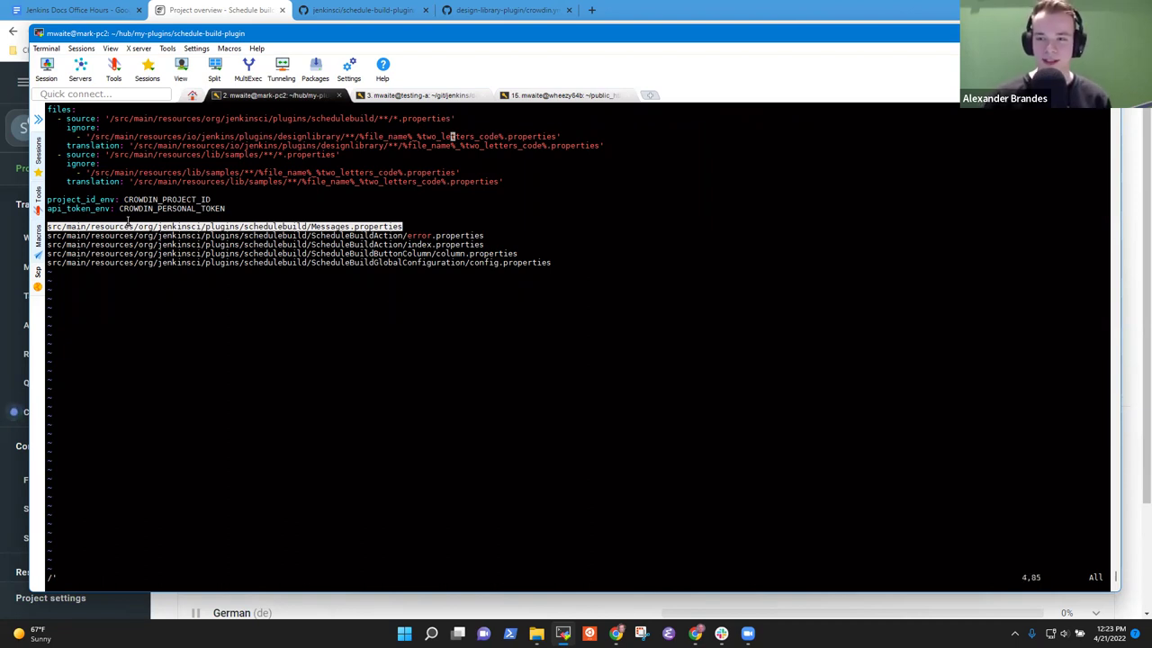
key("y")
key("y")
key("shift+p")
key("w")
key("w")
key("k")
key("j")
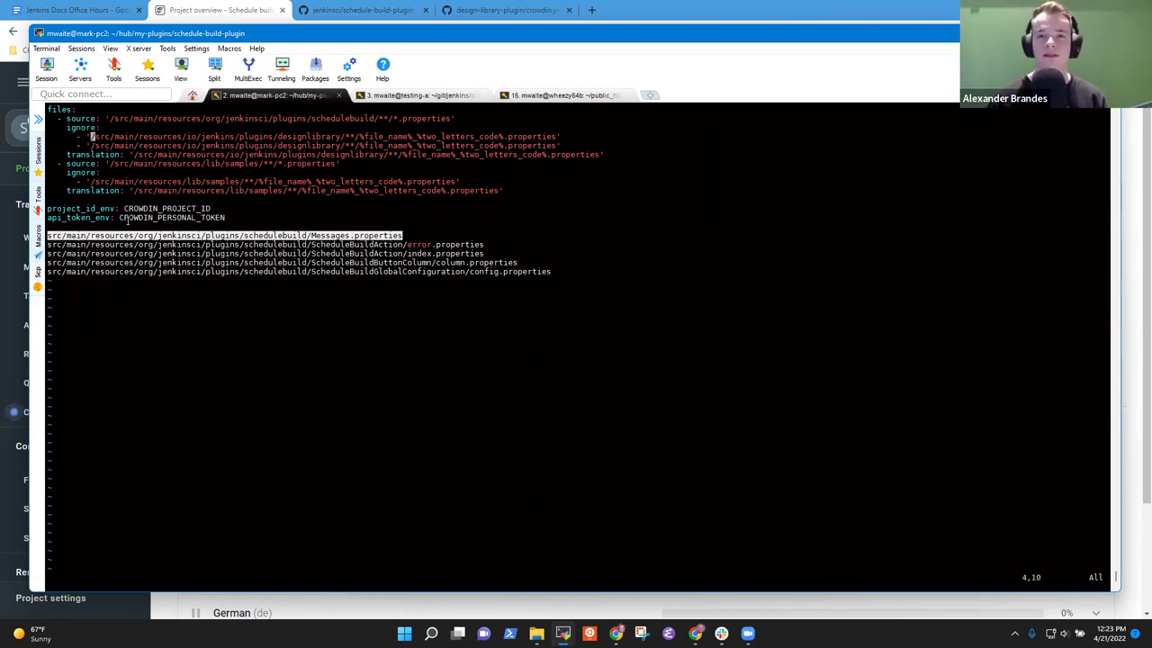
- Replace the path in the upper duplicated ignore line with the first source path, /src/main/resources/org/jenkinsci/plugins/schedulebuild/**/*.properties
key("shift+c")
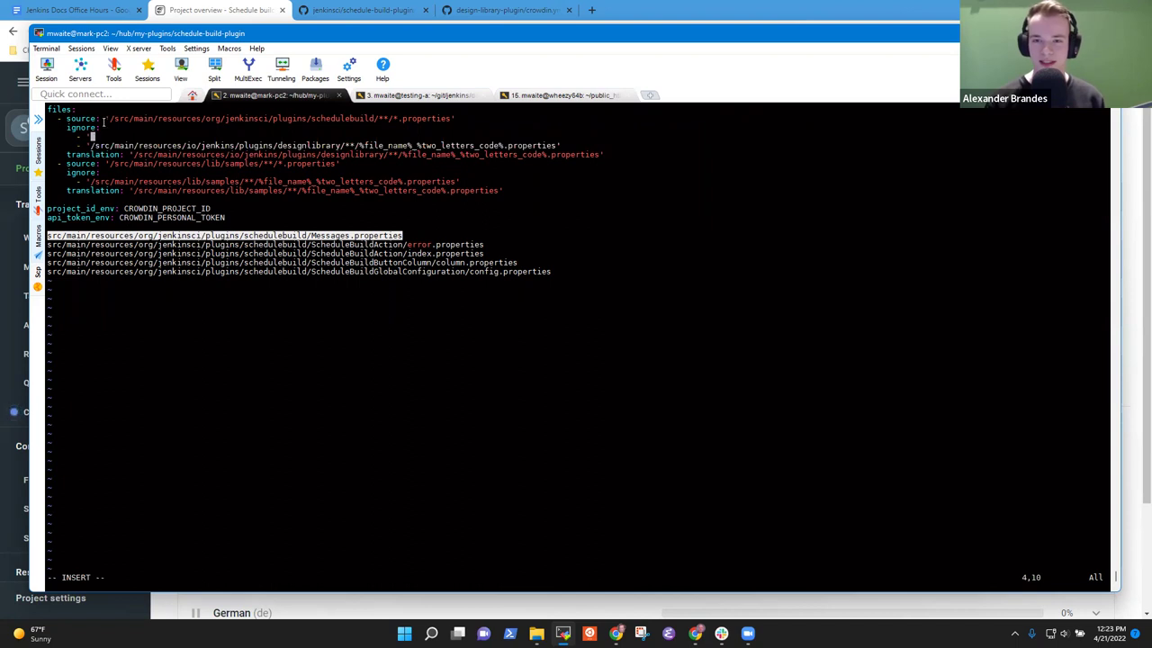
left_click_drag(142, 115, 455, 118)
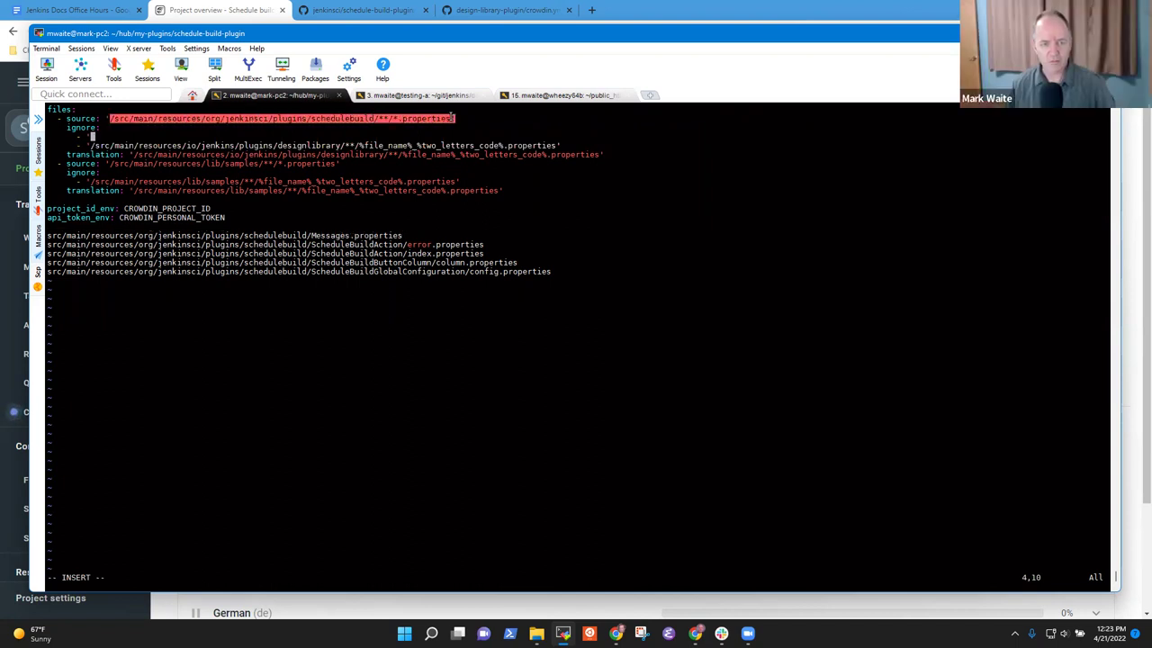
right_click(454, 118)
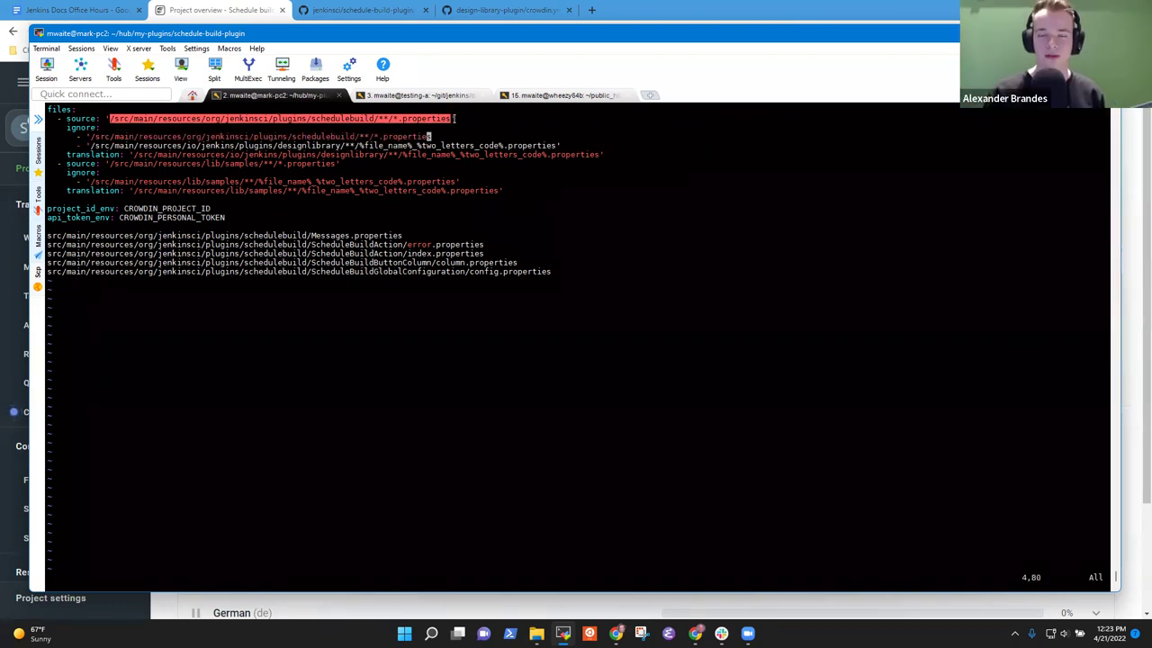
key("Escape")
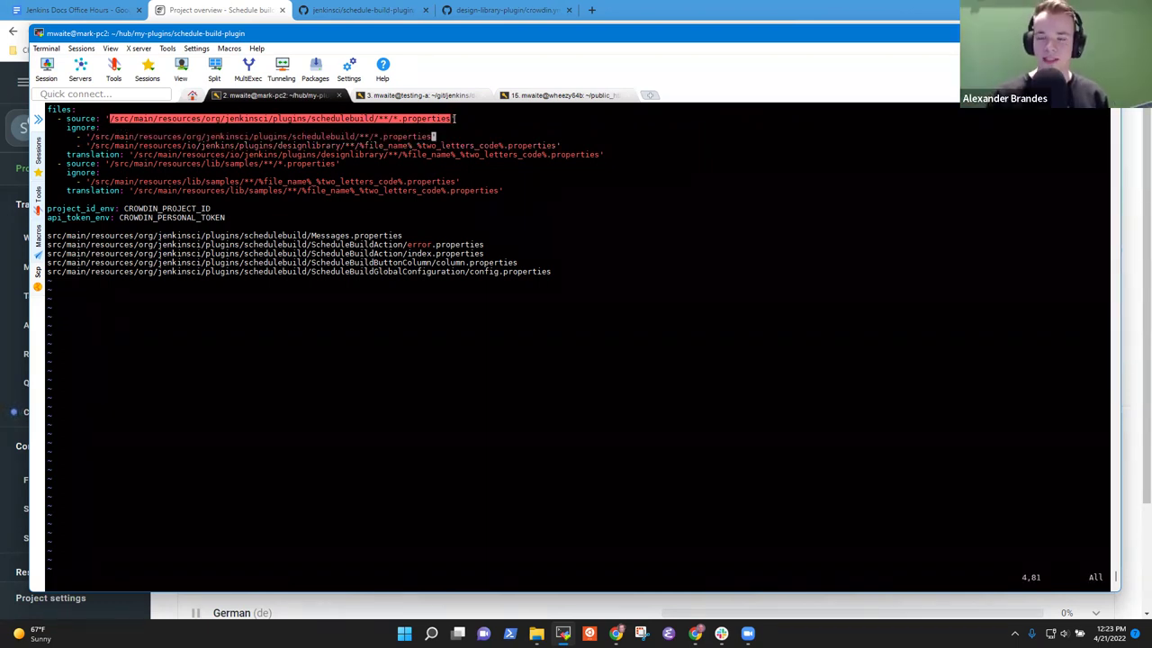
- Replace *.properties in the schedulebuild ignore path with %file_name%_%two_letters_code%.properties and its closing quote, copied from the designlibrary line below
key("h")
key("h")
key("h")
key("h")
key("h")
key("h")
key("h")
key("h")
key("h")
key("h")
key("h")
key("h")
key("h")
key("h")
key("h")
key("j")
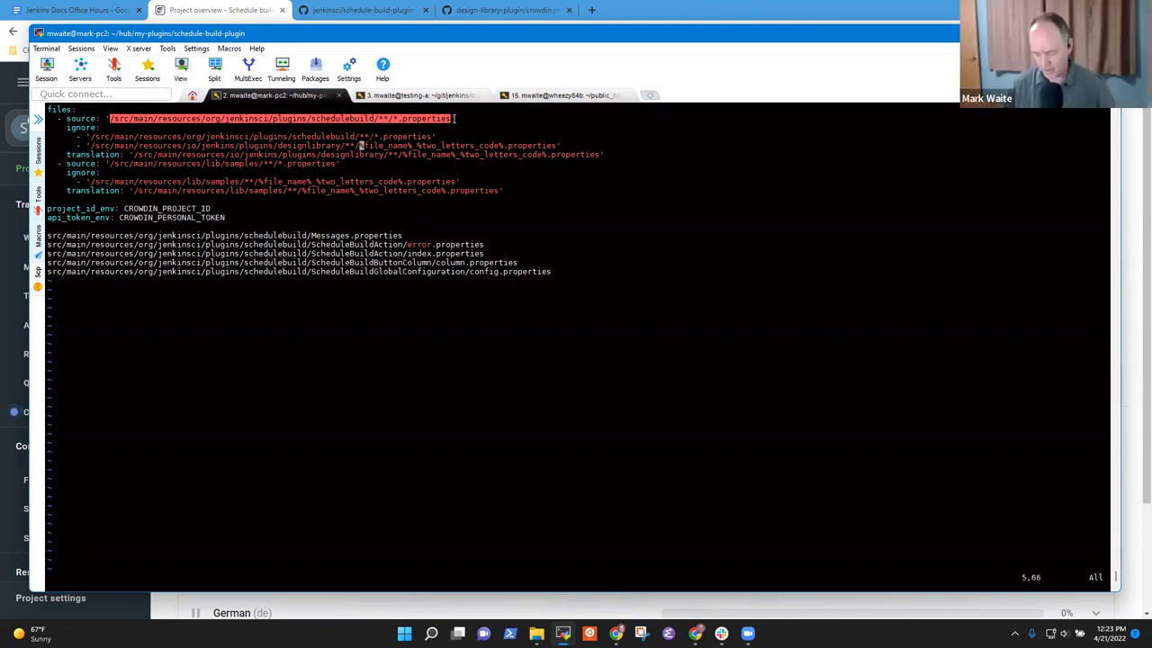
key("k")
key("l")
key("l")
key("l")
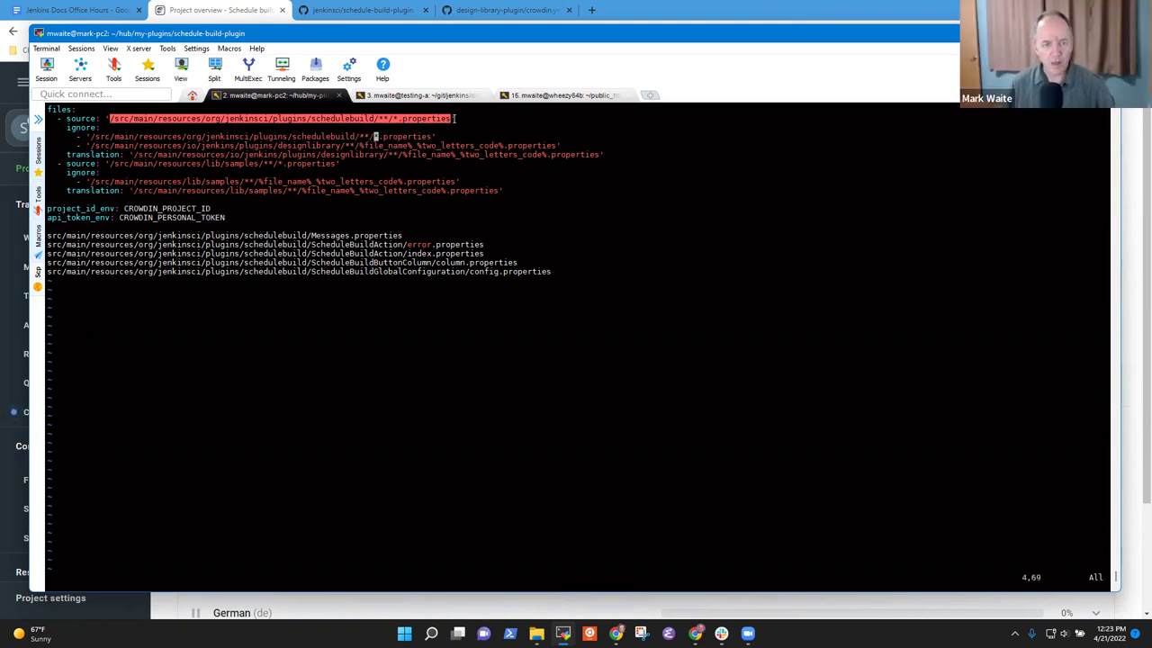
key("P")
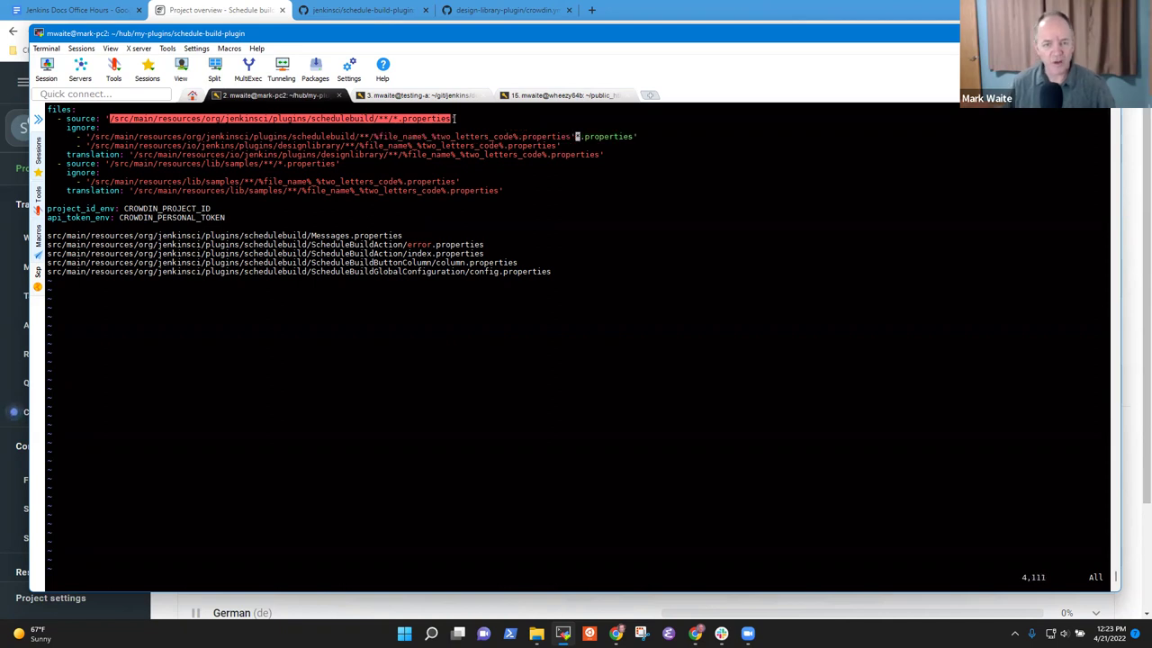
key("D")
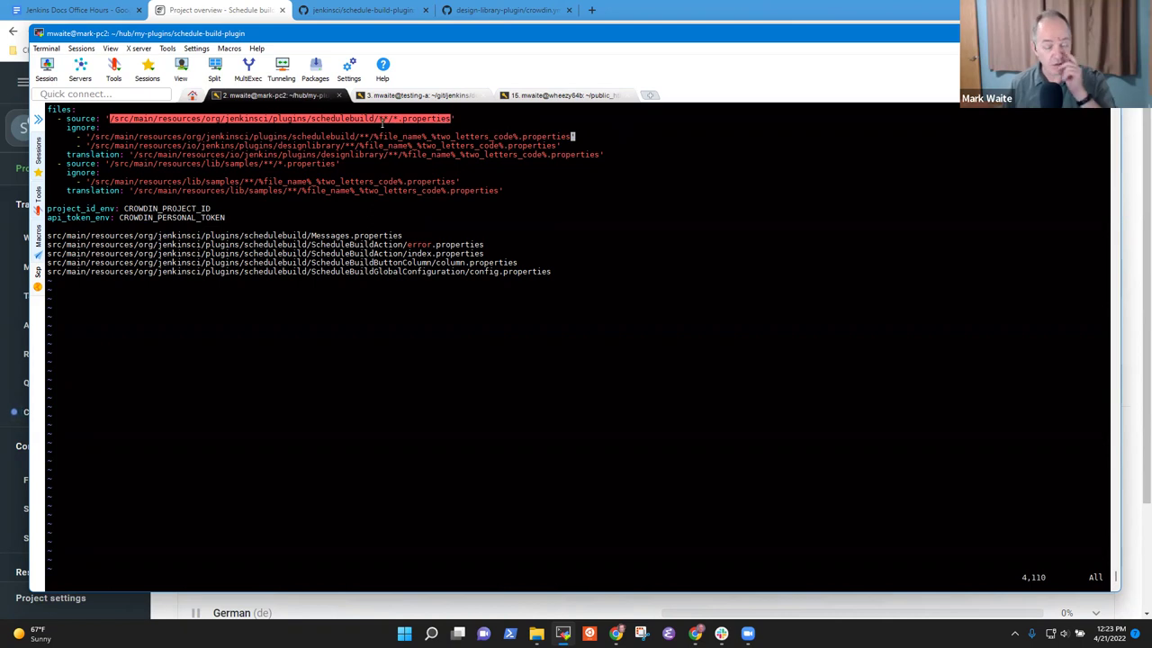
- Delete the remaining designlibrary line from the first ignore list and save crowdin.yml
left_click_drag(373, 136, 518, 136)
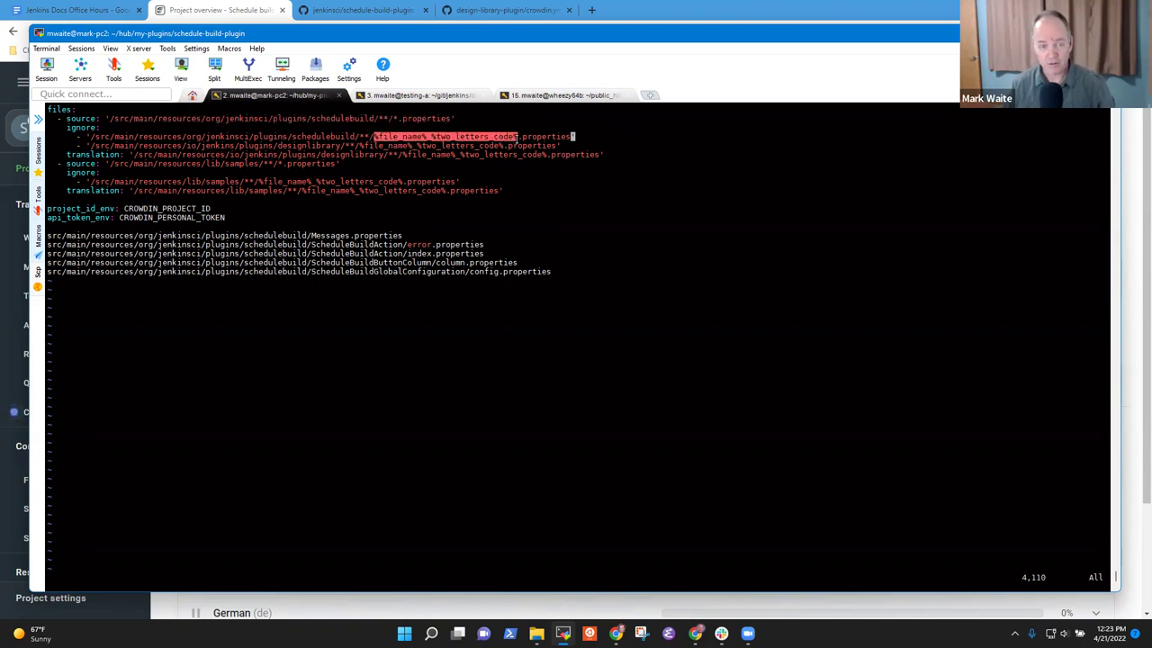
left_click(517, 136)
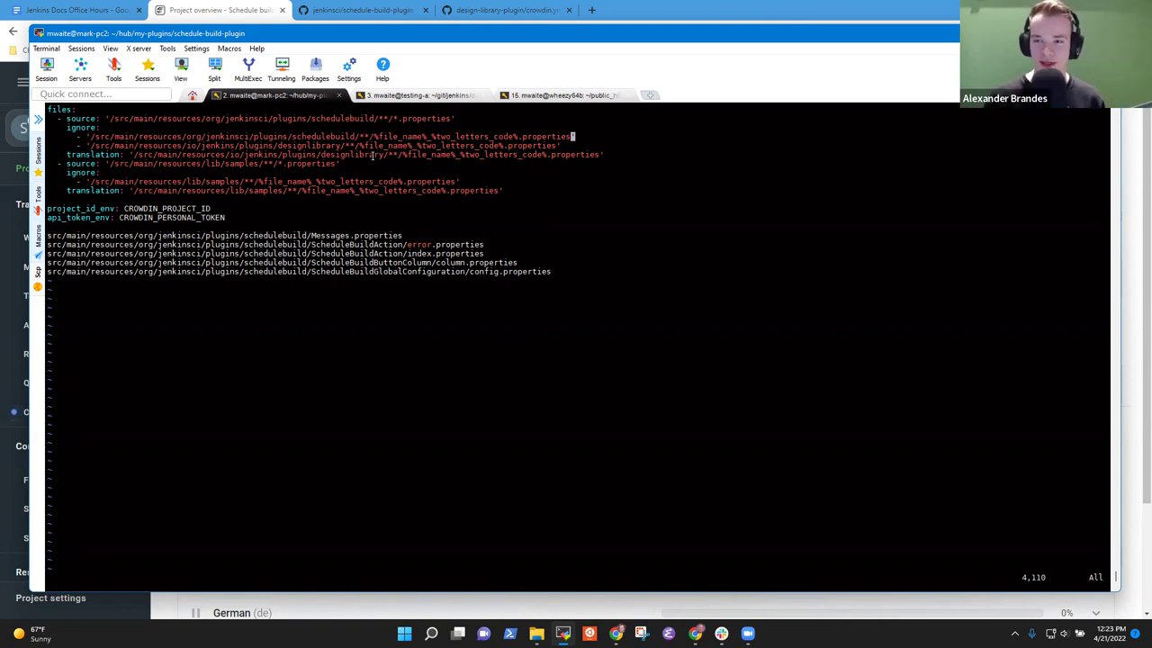
key("Up")
key("Return")
key("Return")
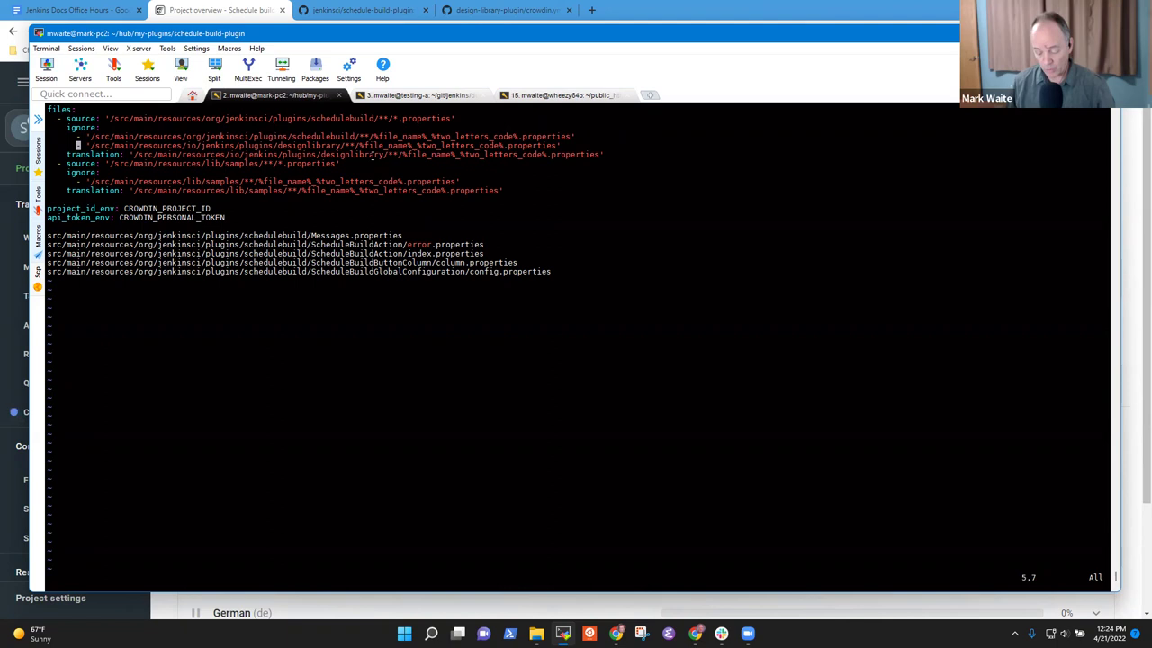
key("d")
key("d")
type(":w")
key("Return")
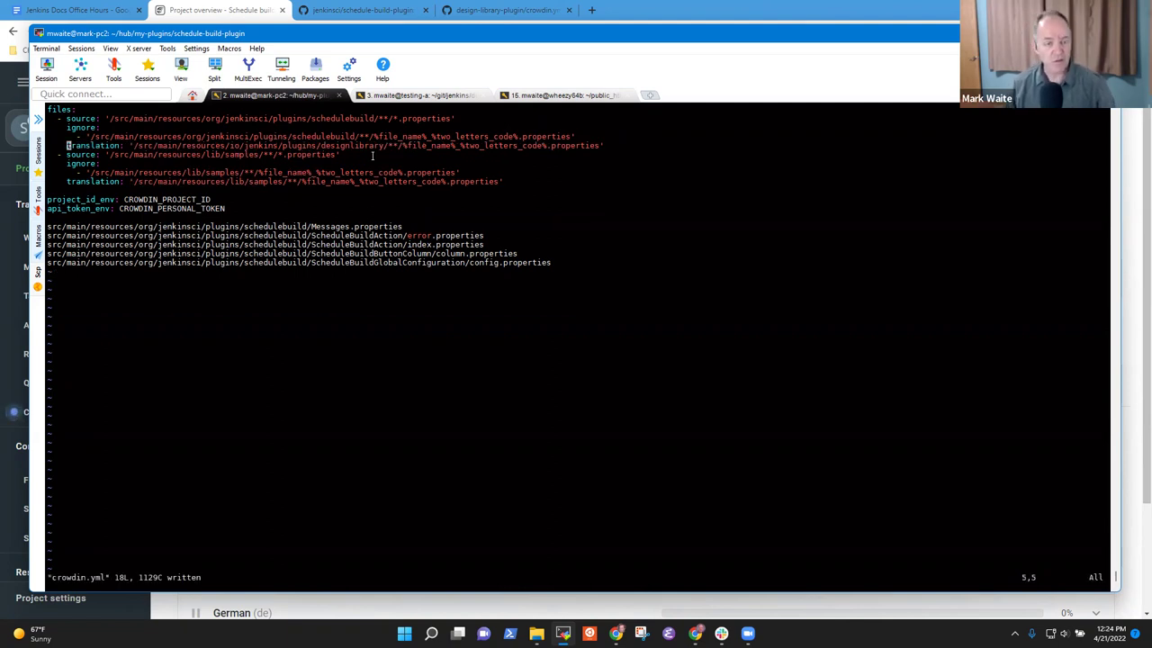
- Copy the whole quoted schedulebuild path from the first ignore entry
key("braceright")
key("braceright")
key("braceright")
key("braceleft")
key("k")
key("k")
key("k")
key("k")
key("k")
key("k")
key("k")
key("k")
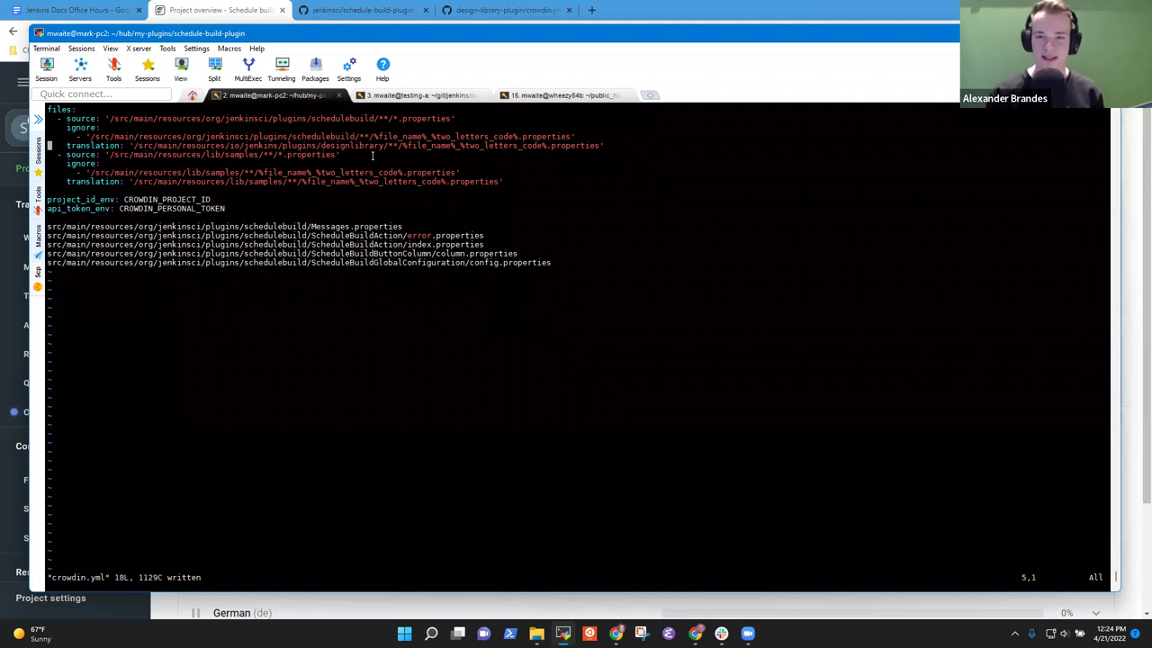
key("l")
key("l")
key("l")
key("l")
key("l")
key("l")
key("l")
key("l")
key("l")
key("l")
key("l")
key("l")
key("l")
key("l")
key("l")
key("l")
key("l")
key("k")
key("h")
key("k")
key("j")
key("h")
key("h")
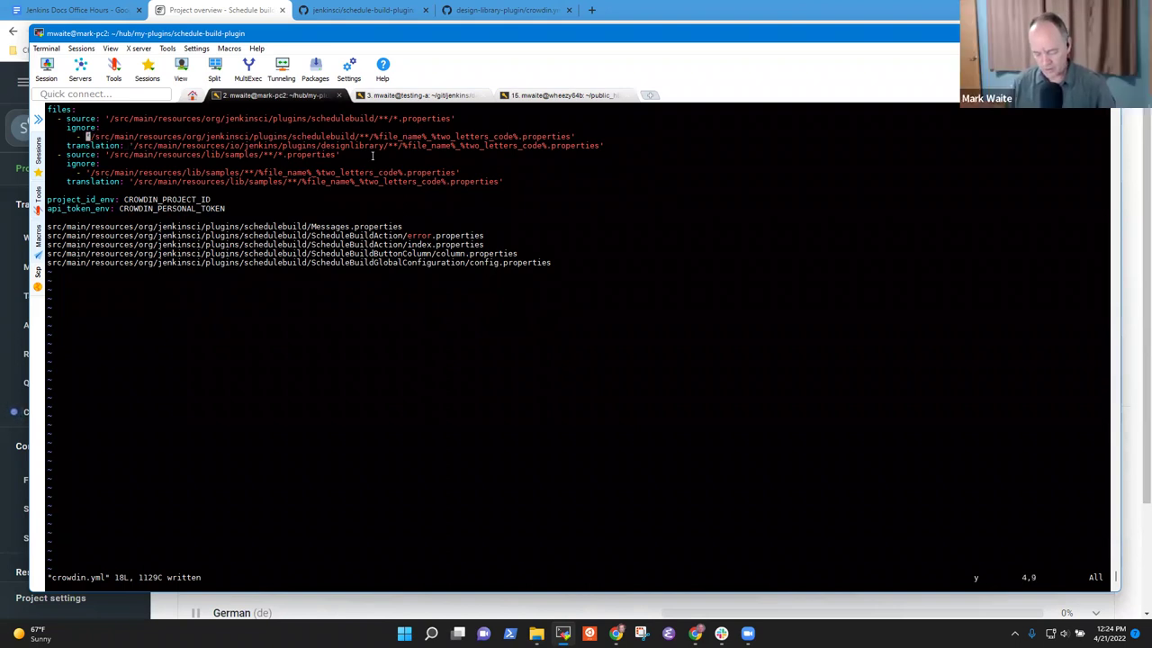
- Replace the designlibrary path in the first translation entry with the copied schedulebuild ignore path
key("j")
key("W")
key("P")
key("l")
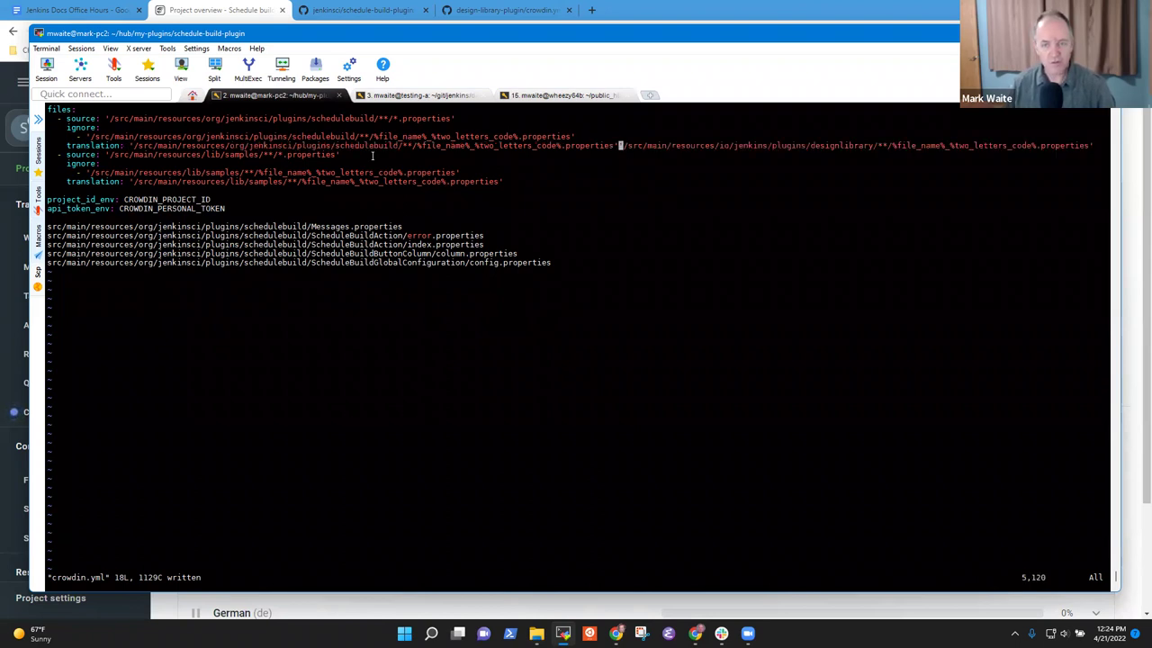
key("D")
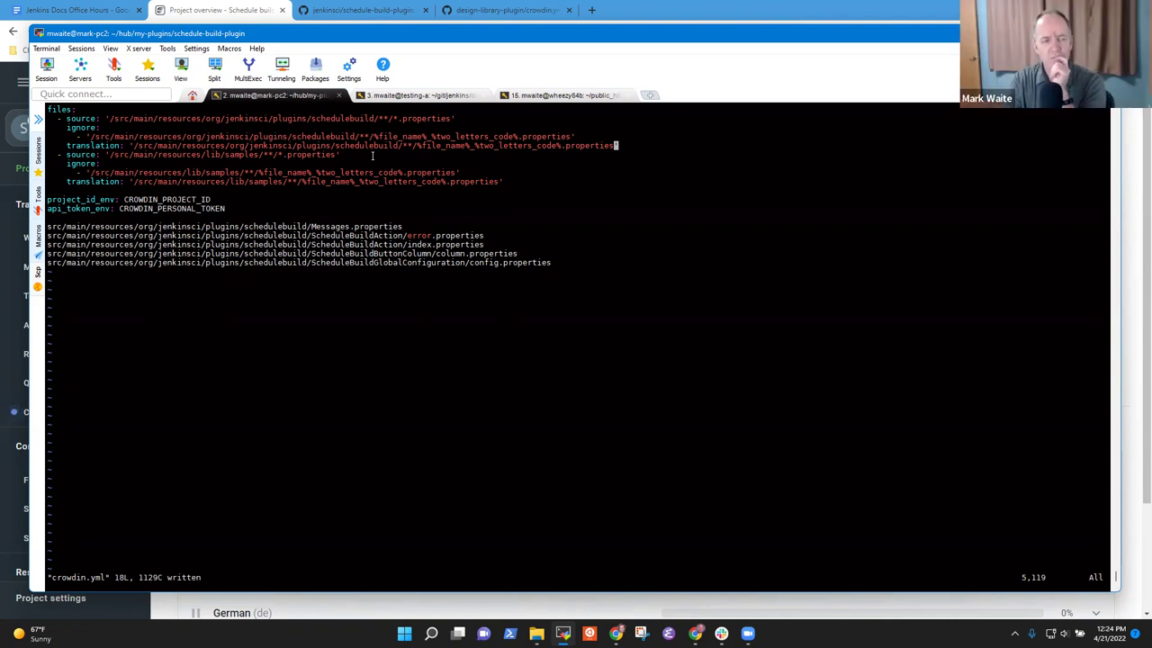
- Delete the whole lib/samples source entry with its ignore and translation lines, and save crowdin.yml
key("Return")
key("d")
key("d")
key("d")
key("d")
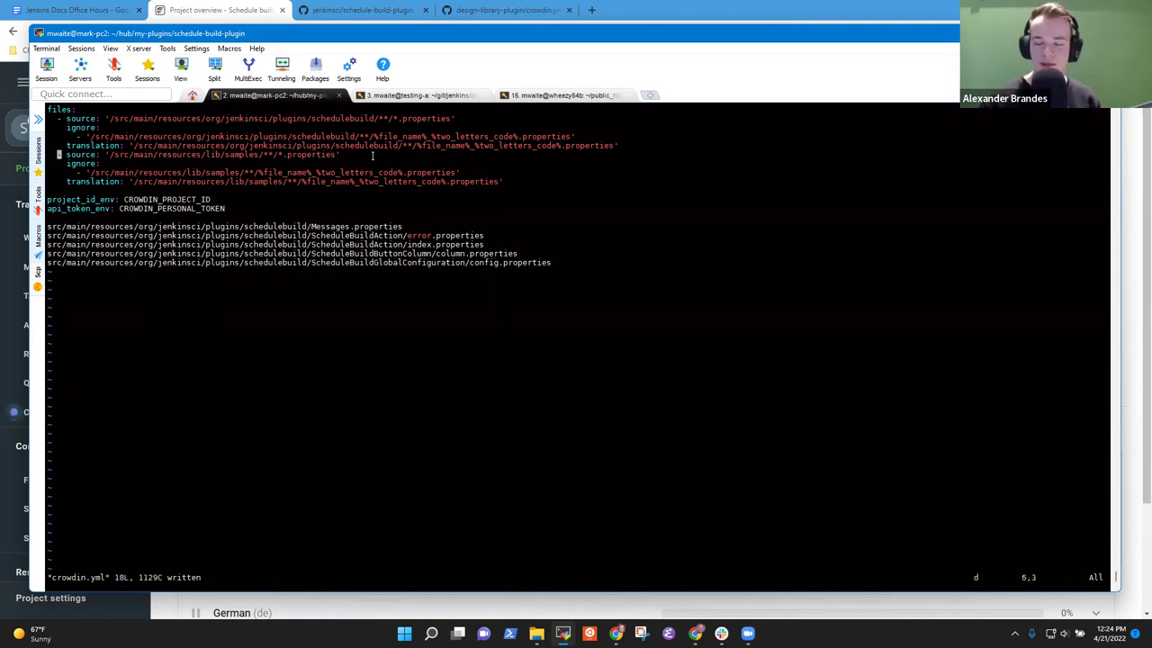
key("d")
key("d")
key("d")
key("d")
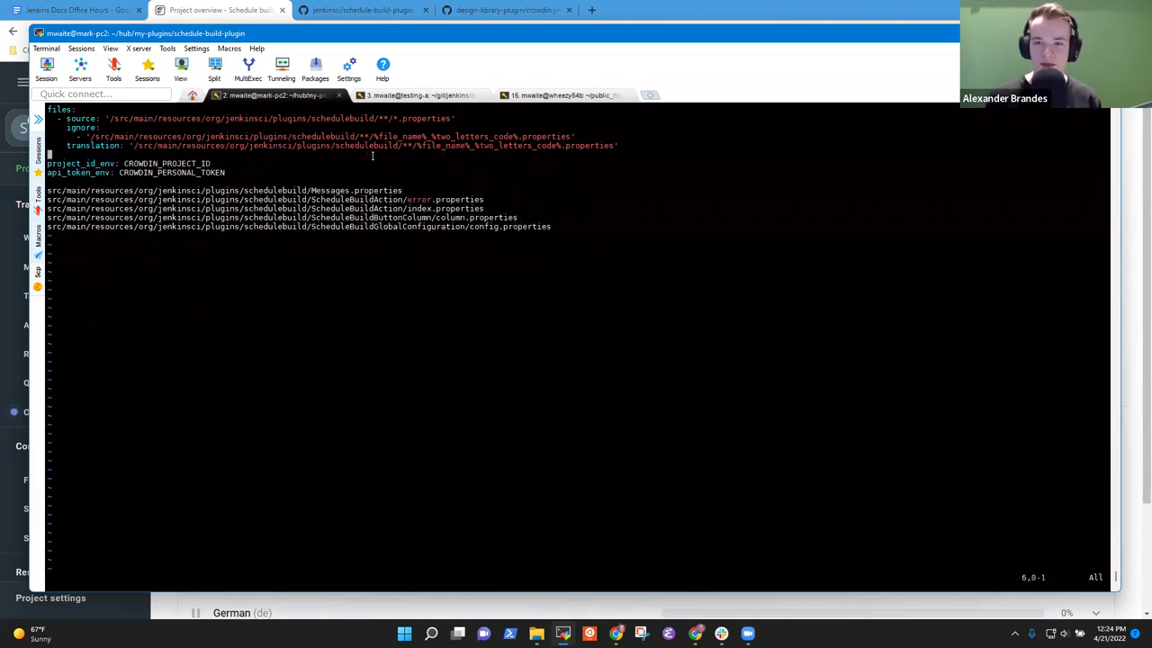
type(":w")
key("Return")
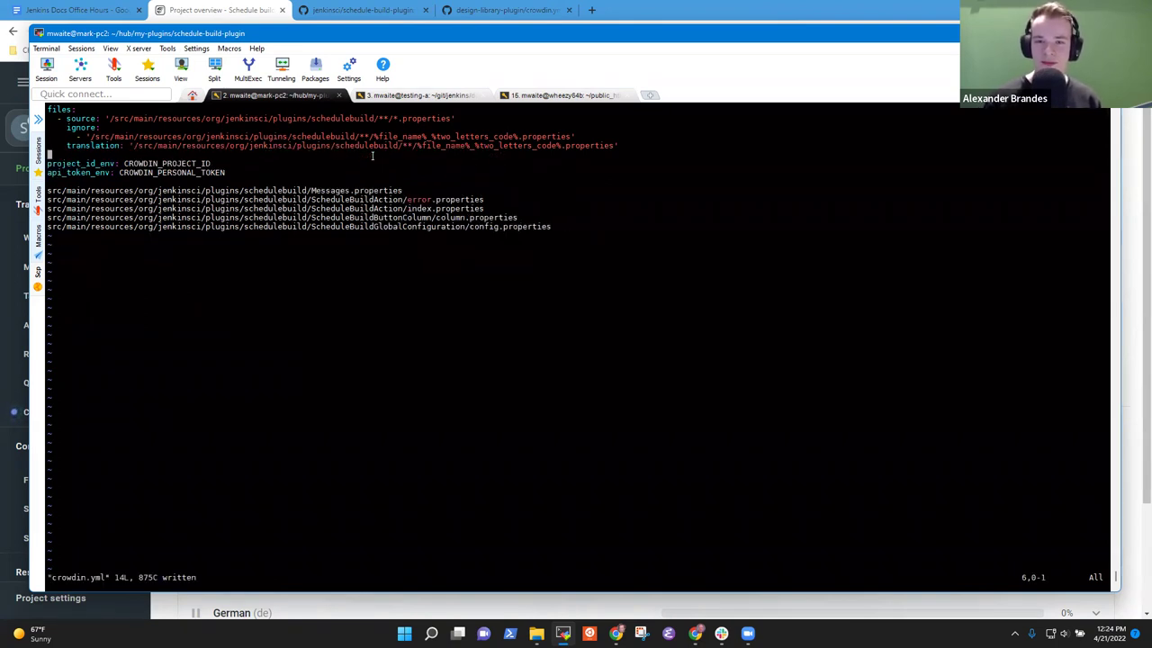
- Delete the pasted list of schedulebuild properties file paths at the end of crowdin.yml and save the file
key("j")
key("j")
key("j")
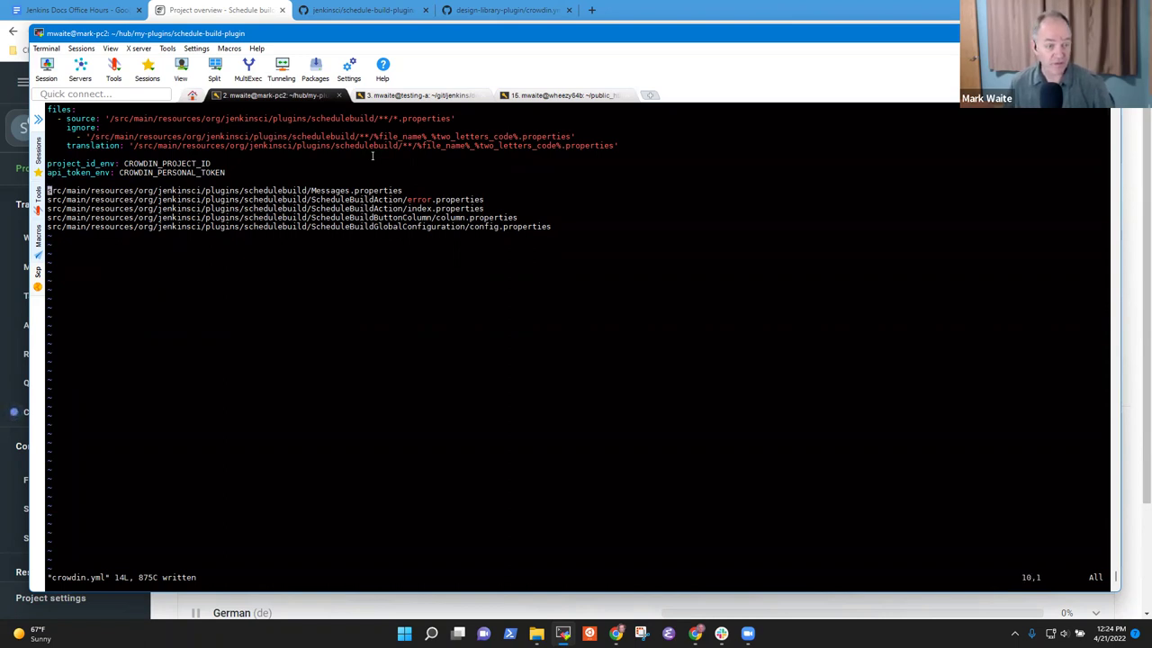
key("j")
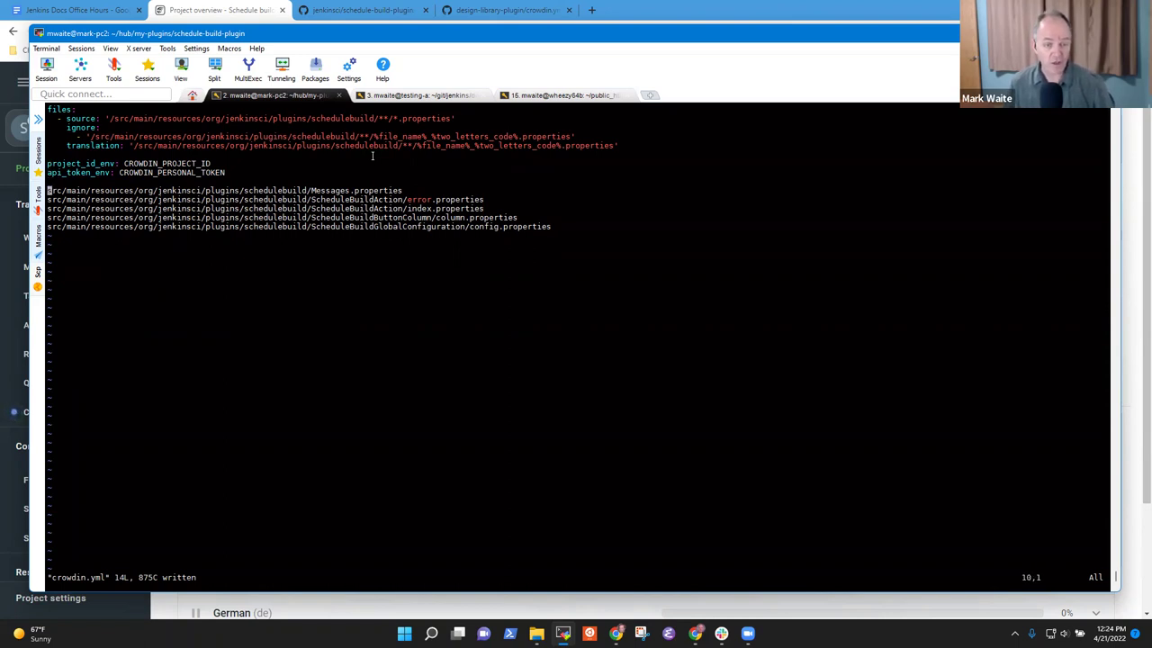
key("l")
key("d")
key("G")
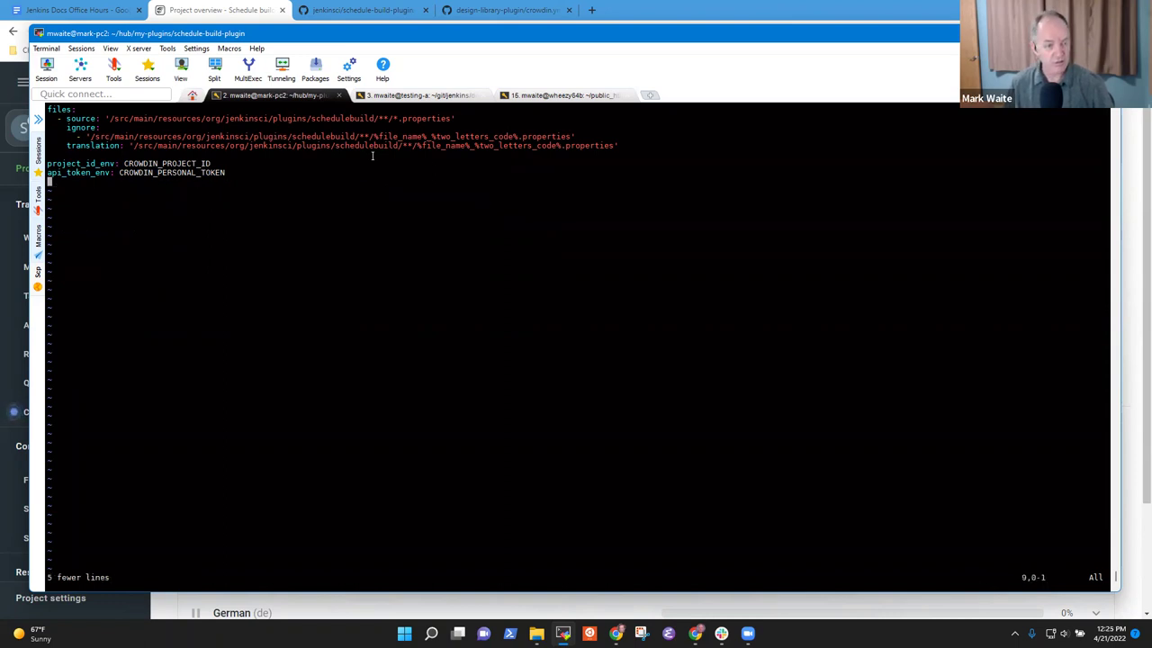
key("k")
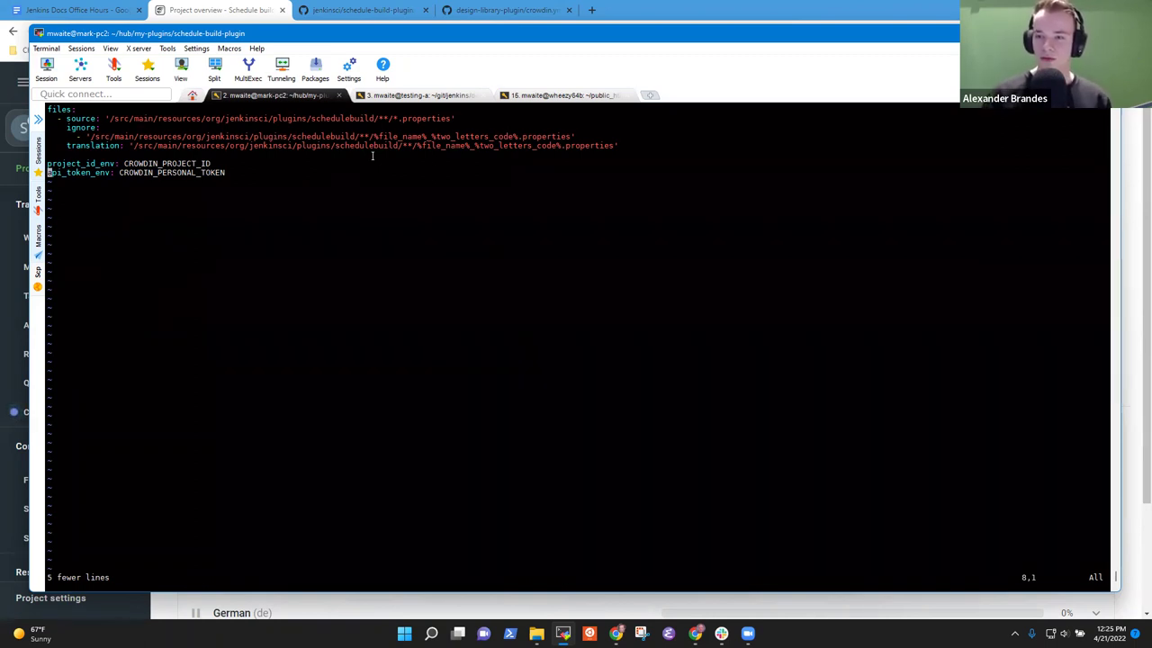
type(":w")
key("Return")
- Save crowdin.yml once more from its first line and exit the editor to the shell
type(":")
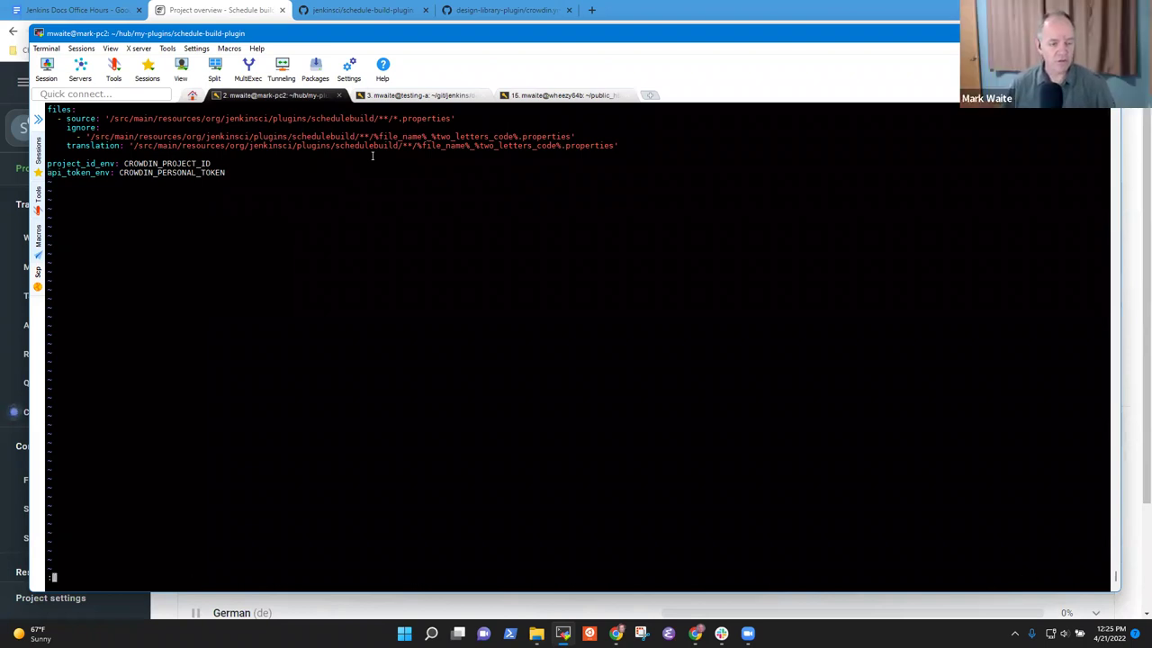
key("Escape")
key("g")
key("g")
type(":w")
key("Return")
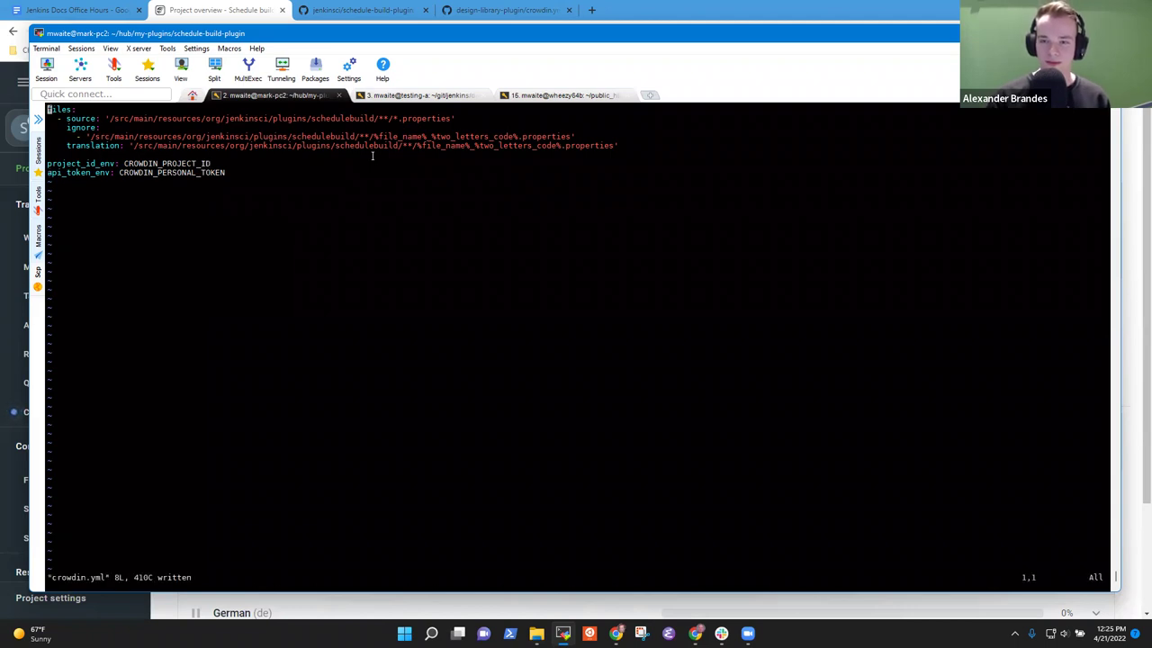
type(":n")
key("Return")
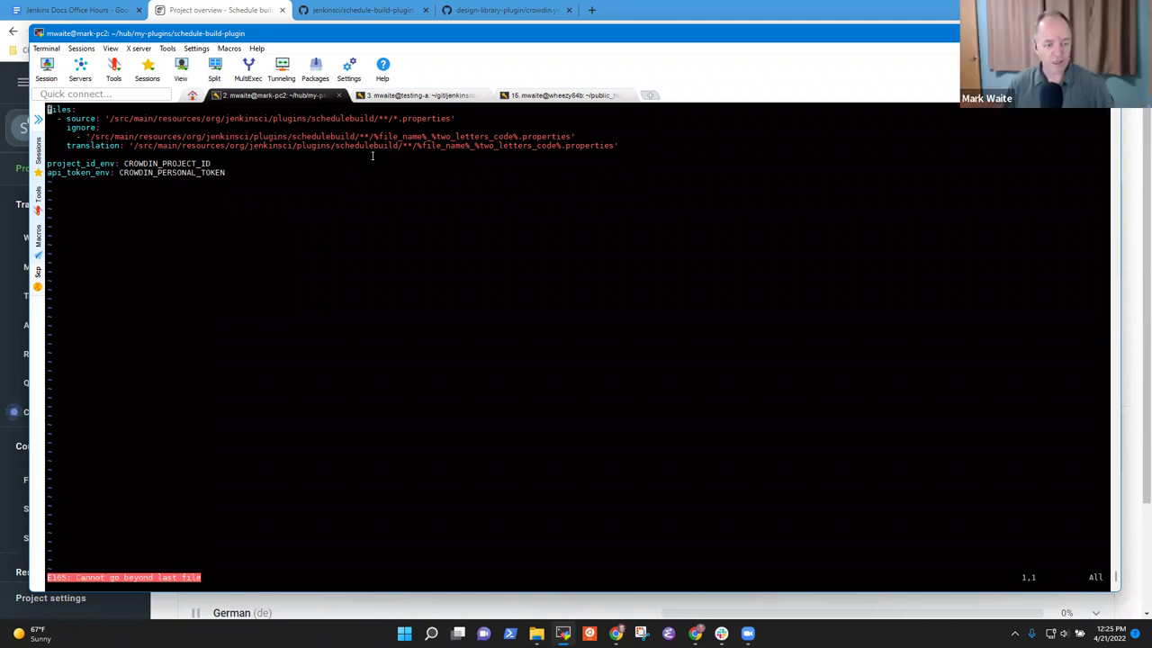
key("shift+z")
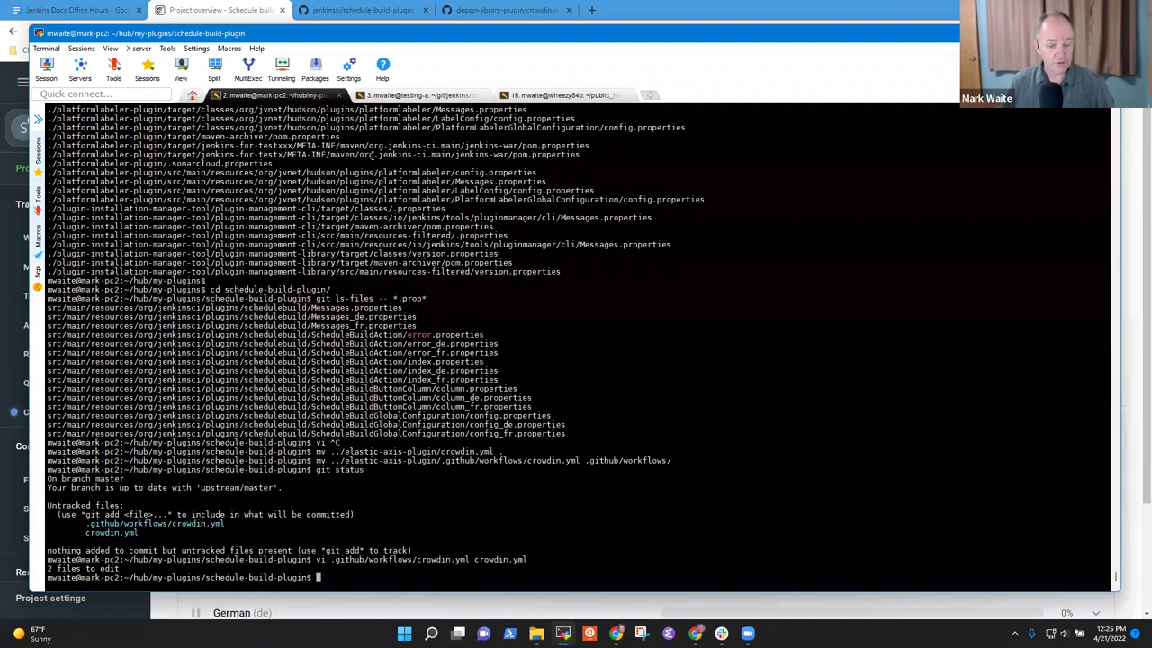
- Check the repository's git status and sync the local branch from GitHub with gh repo sync
type("git status")
key("Return")
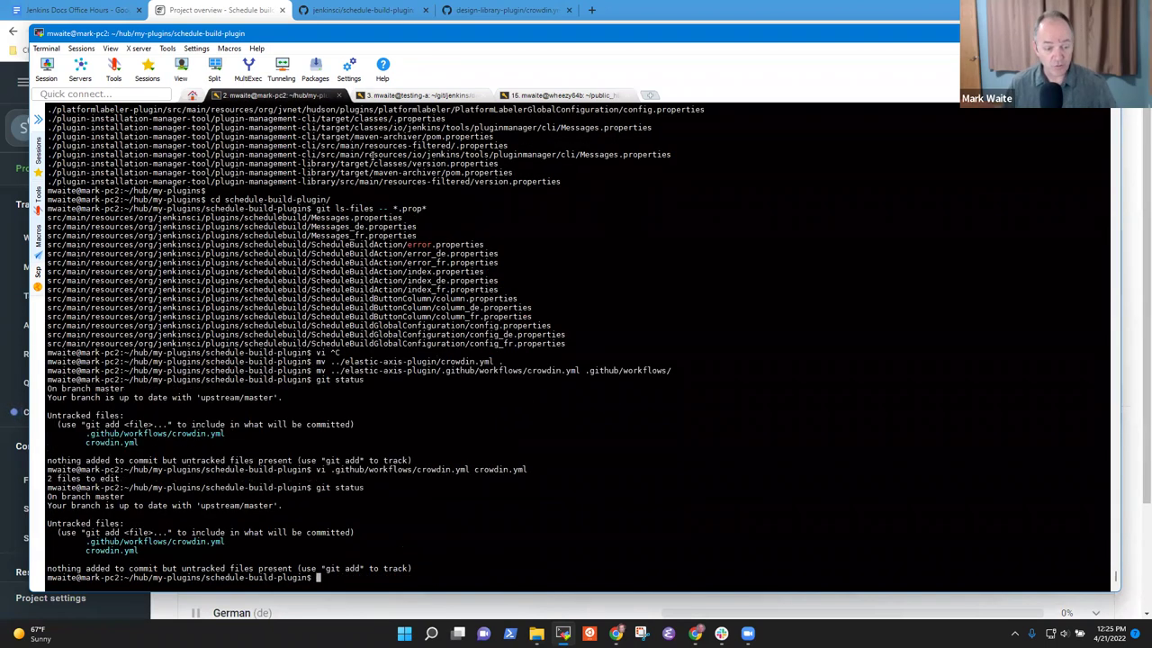
type("gh repo ")
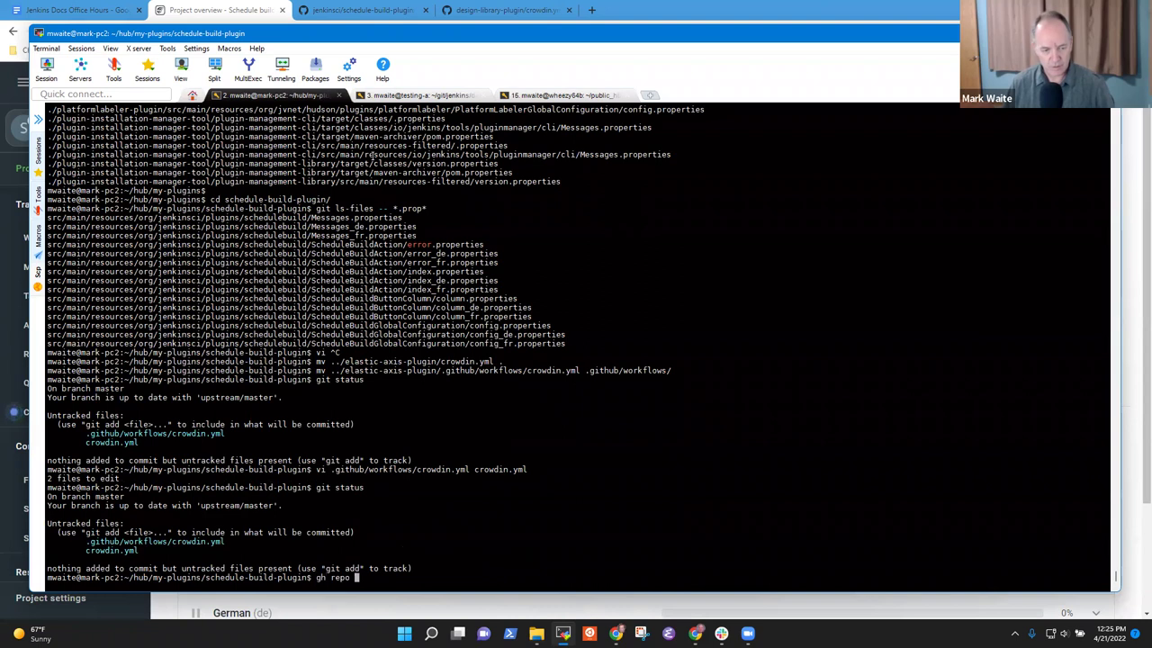
type("sync")
key("Return")
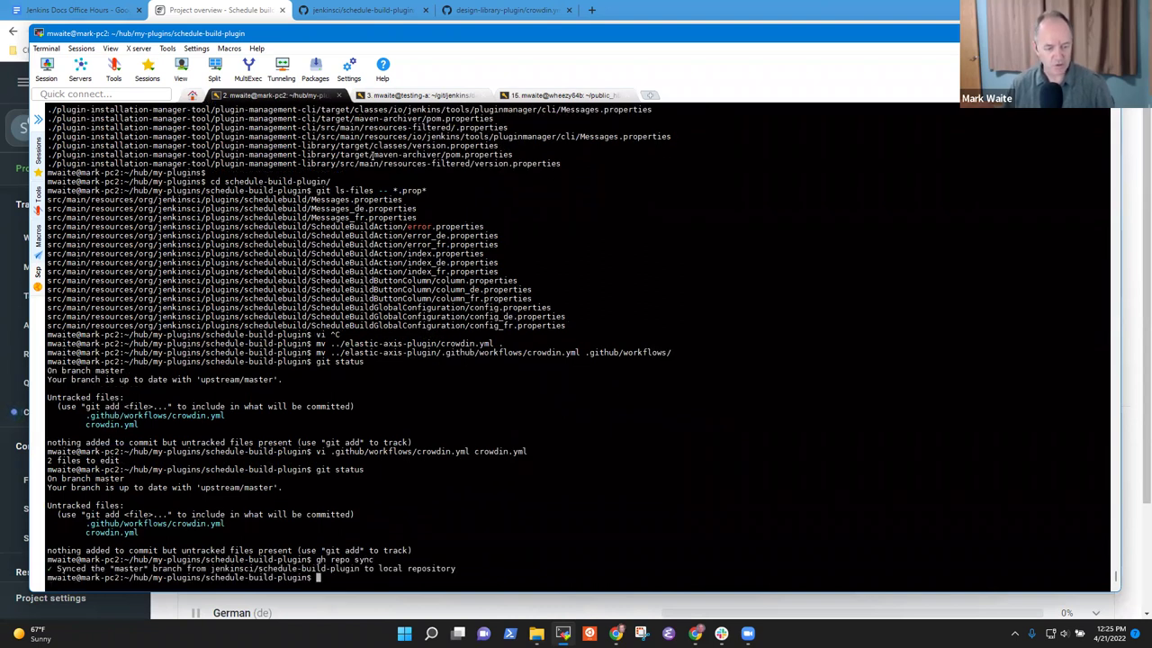
- Stage all new files in the current directory with git add . and check the git status
type("git add .")
key("Return")
type("git statu")
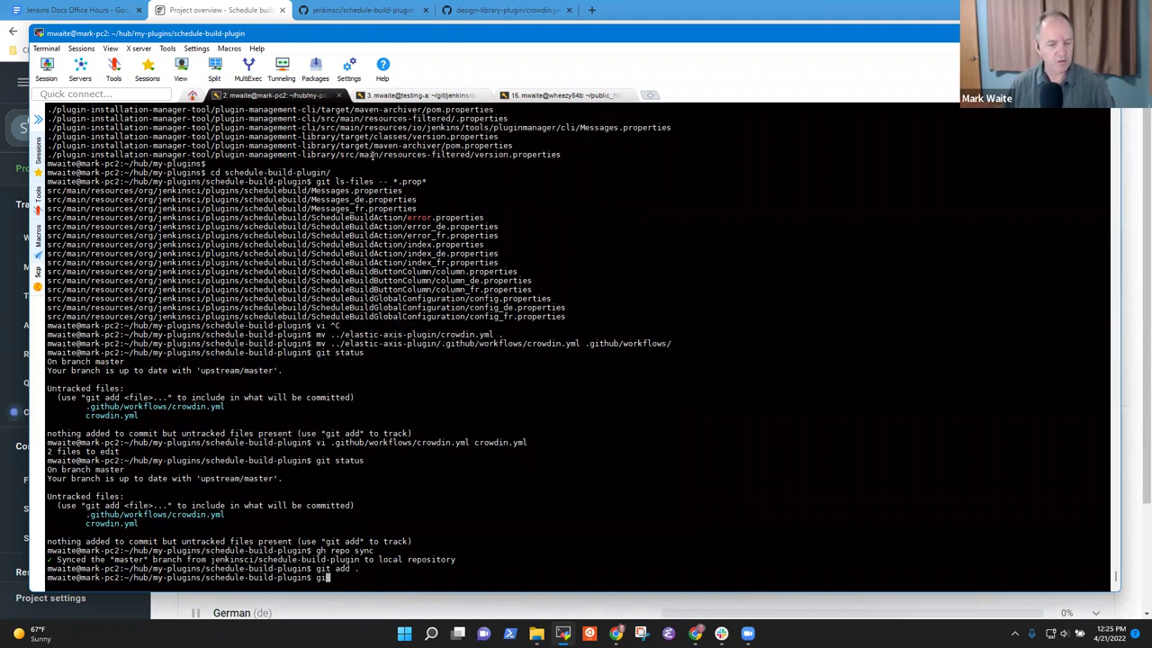
type("s")
key("Return")
- Start a commit with git commit -a -v and write the message "Add Crowdin Enterprise GitHub Action integration"
type("git ")
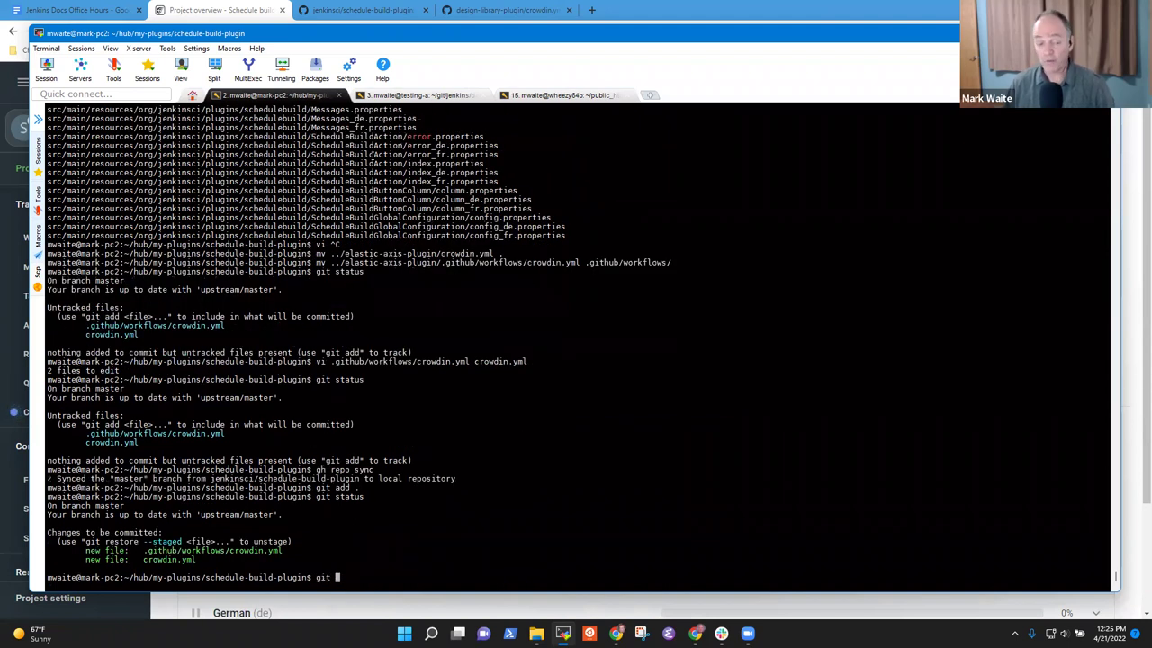
type("commit -v")
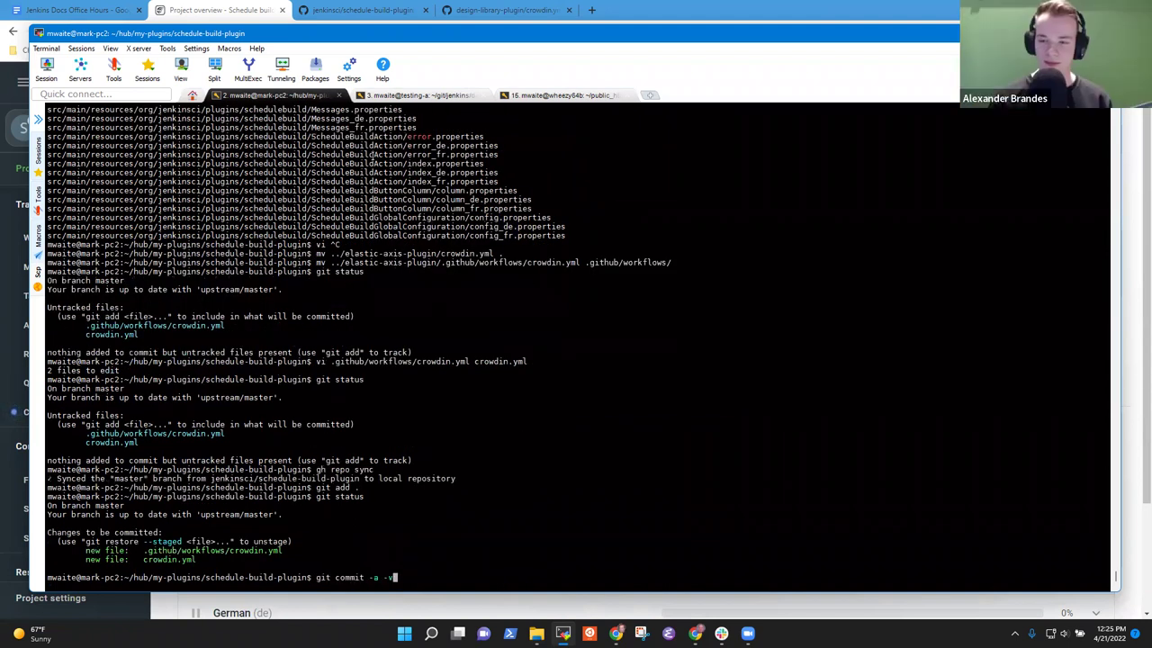
key("Return")
type("iAdd Cr")
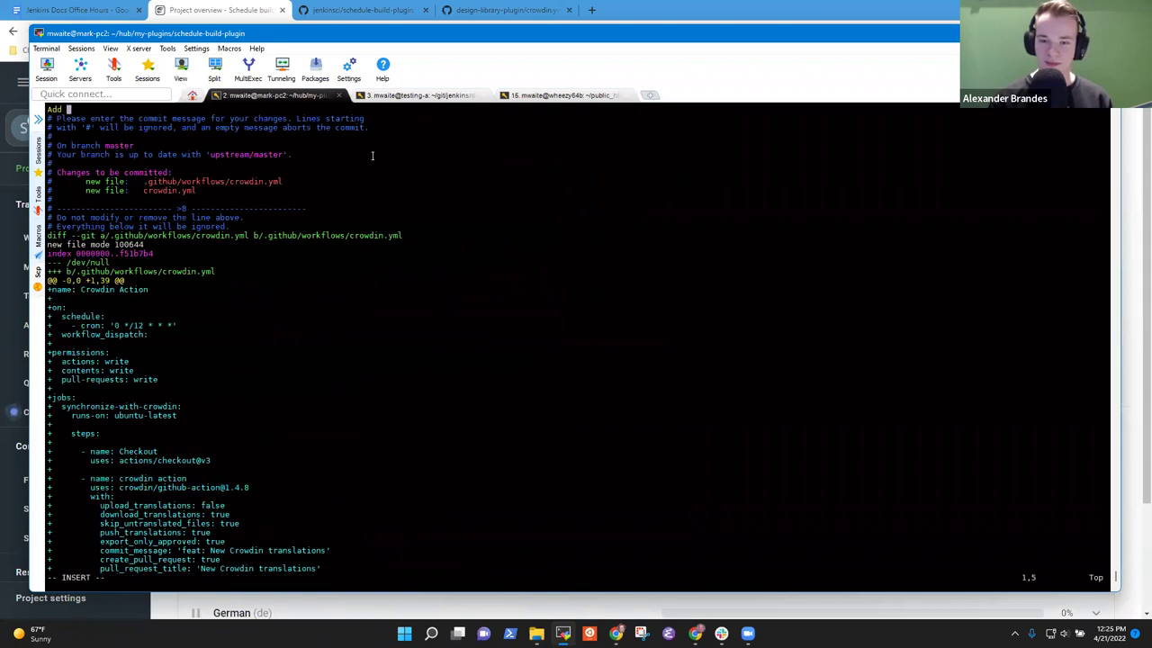
type("own")
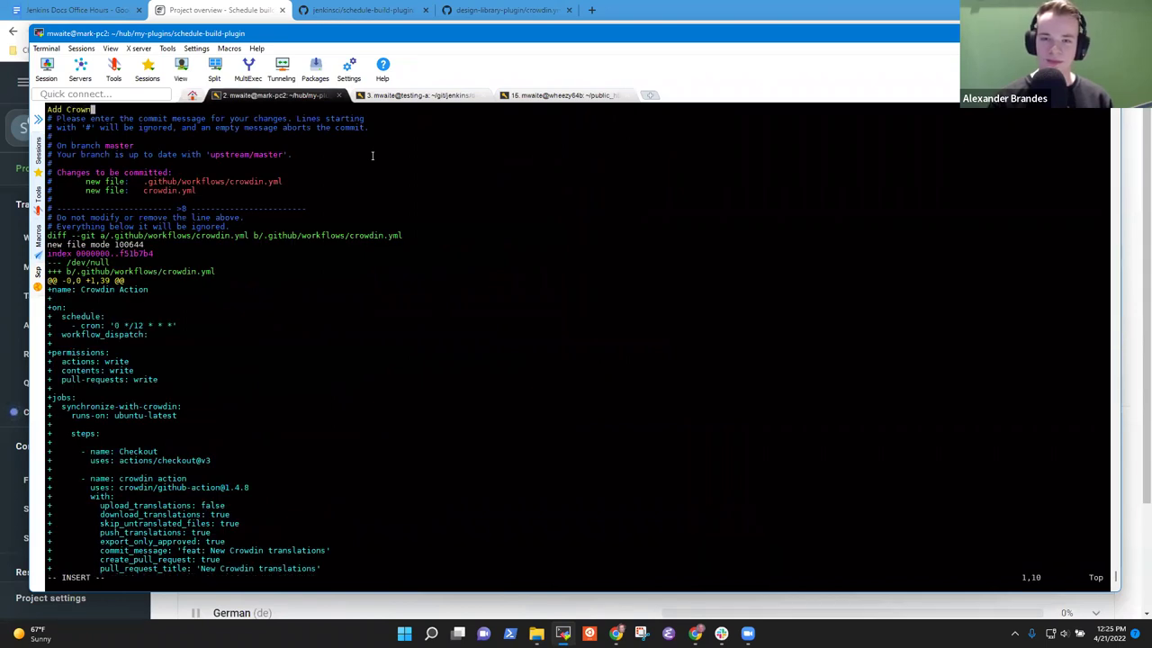
key("BackSpace")
type("din ")
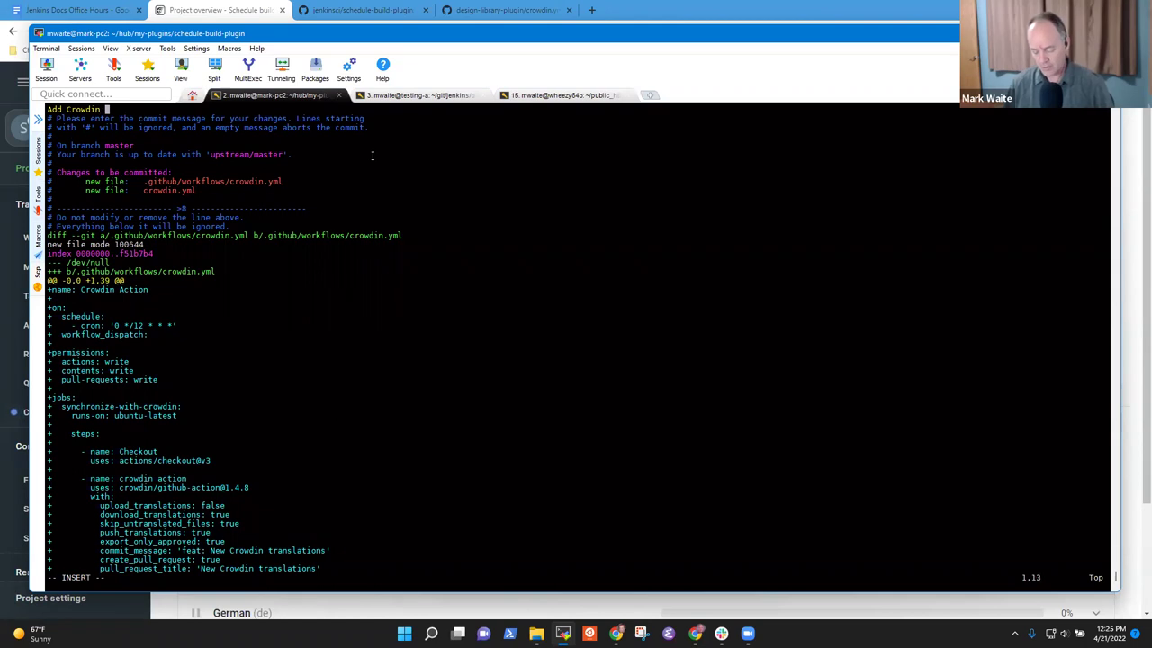
type("Enterprise i")
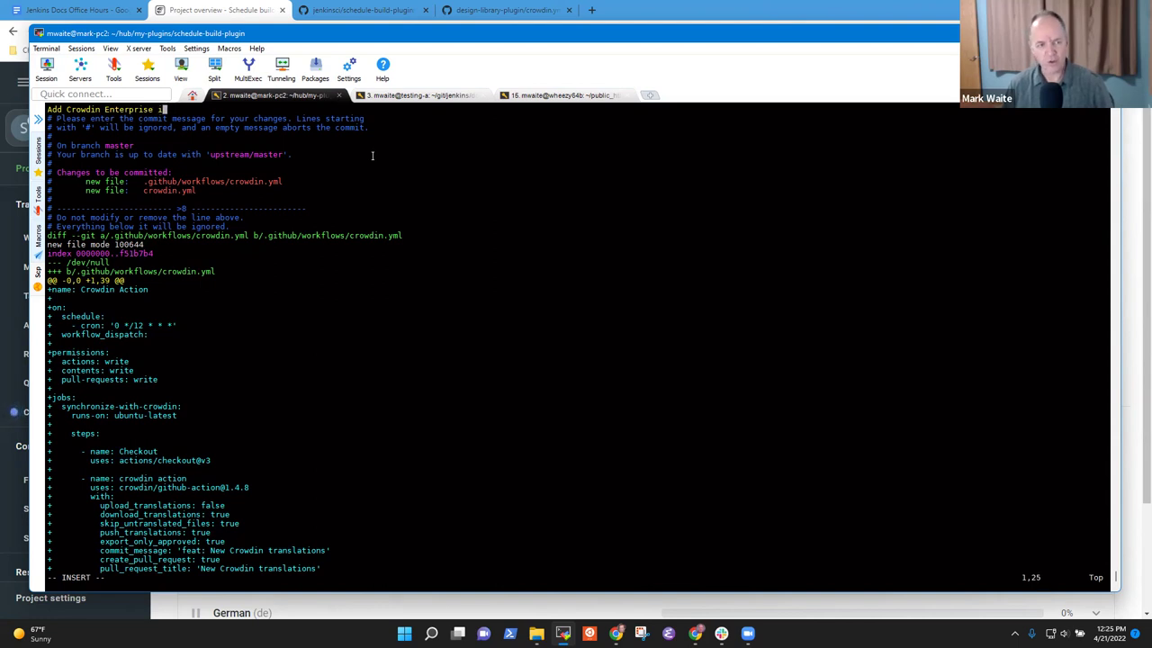
key("BackSpace")
type("GitHub Action integration")
- Change the first word of the commit message to "Integrate"
key("Escape")
type("0cwIntegrate")
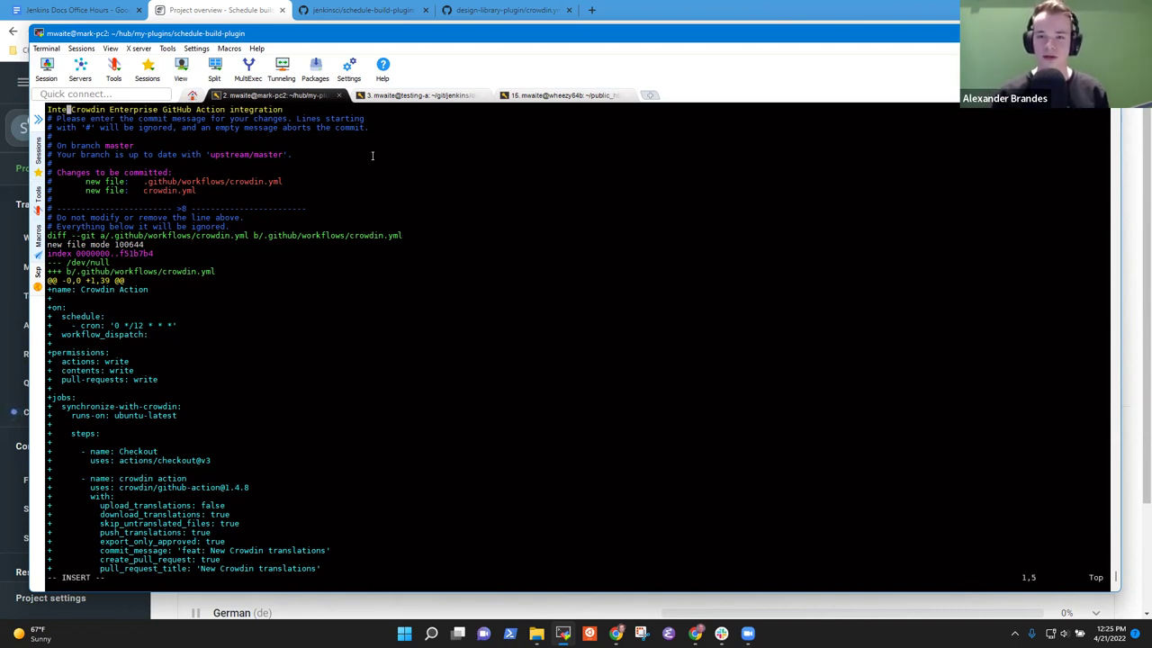
key("Escape")
key("w")
key("w")
key("w")
key("w")
key("w")
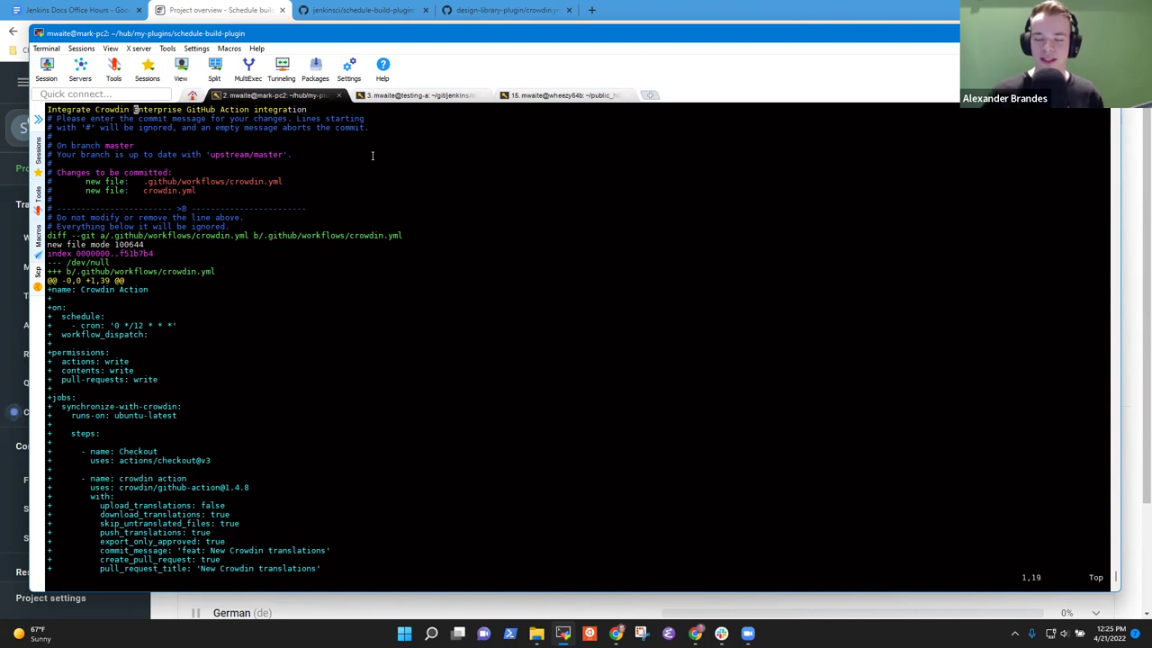
key("b")
key("shift+v")
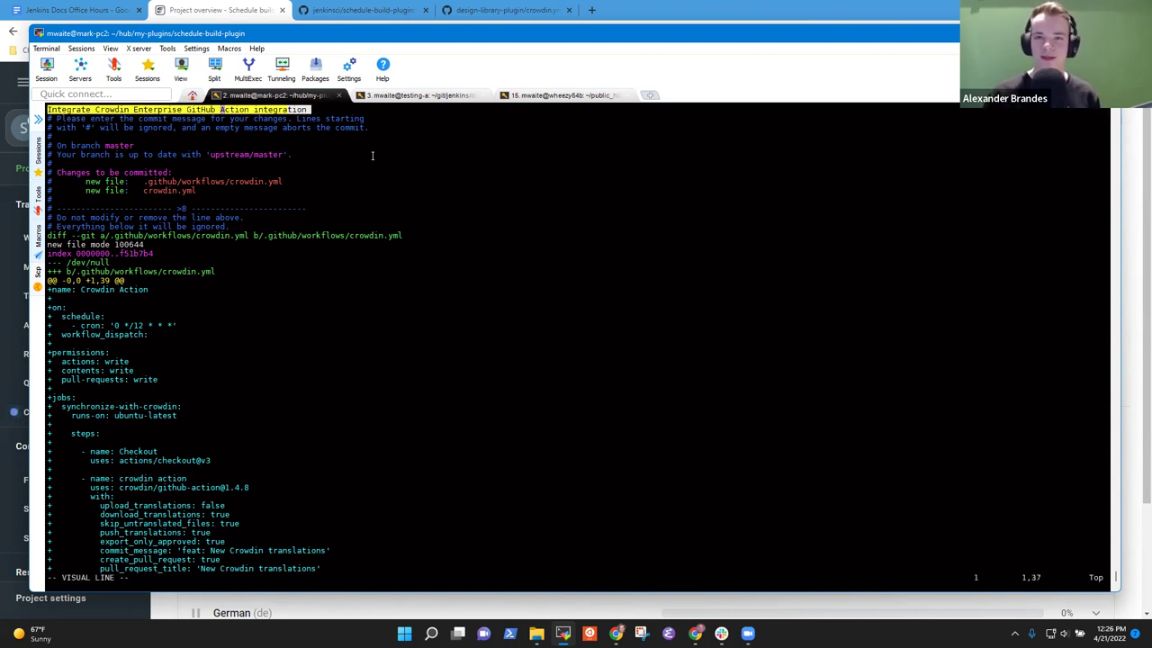
key("v")
key("e")
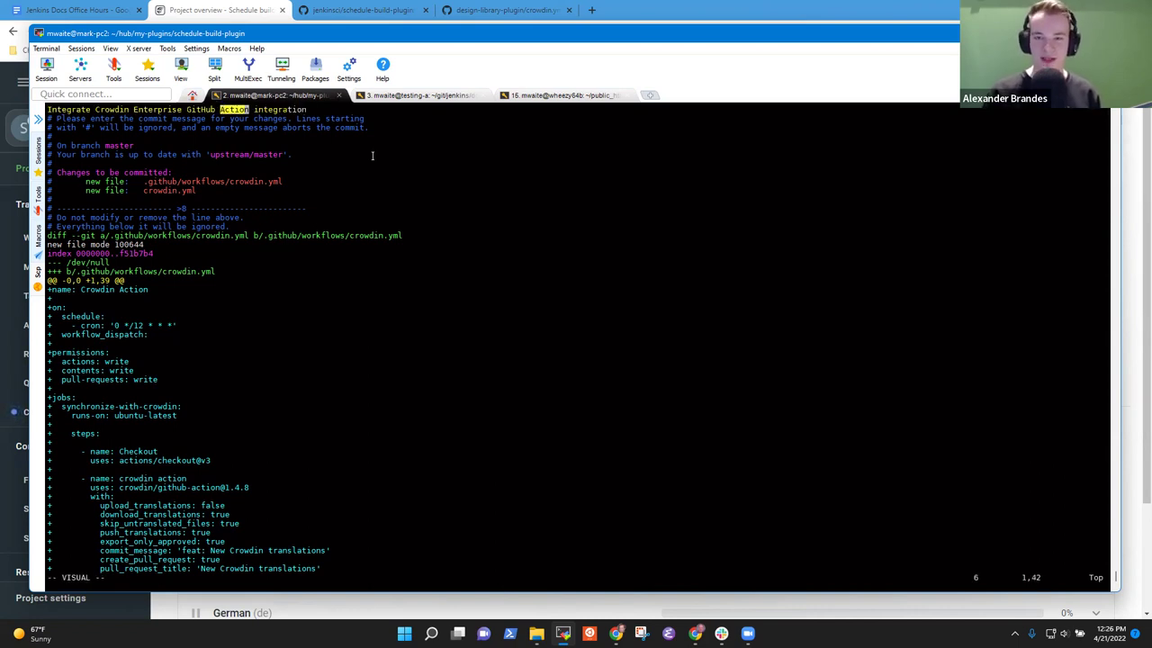
key("Escape")
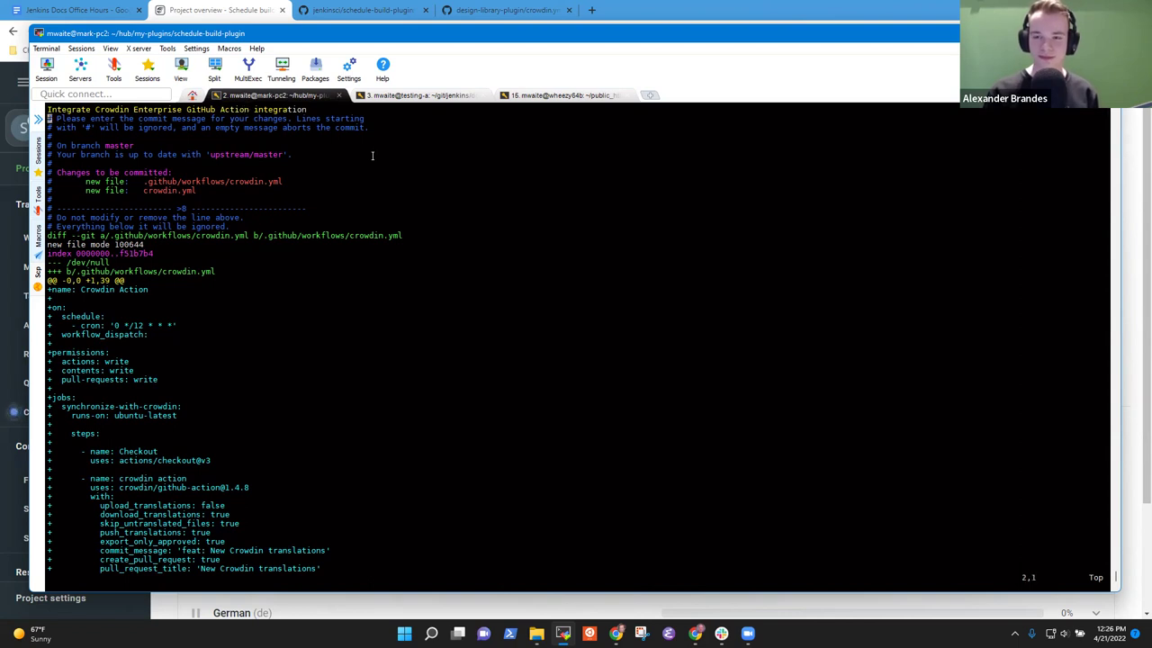
- Reword the commit message to "Integrate Crowdin Enterprise using a GitHub Action" and save it to complete the commit
key("b")
key("b")
type("ise using a")
key("Escape")
key("w")
key("w")
type("wdaw:w")
key("Return")
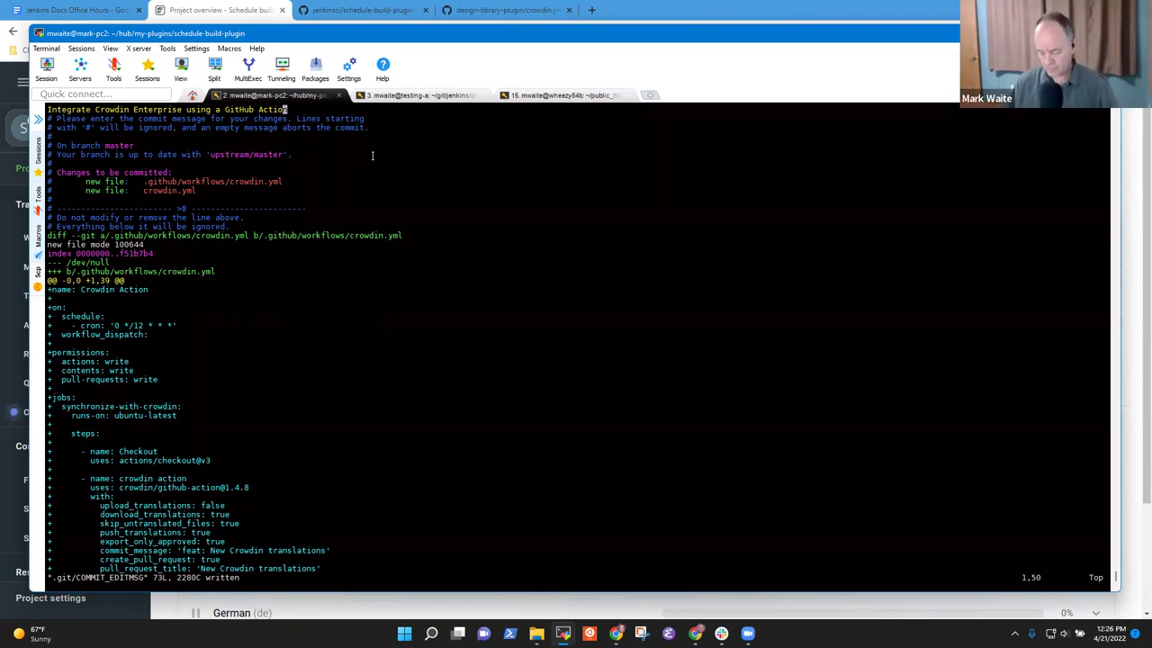
type(":q")
key("Return")
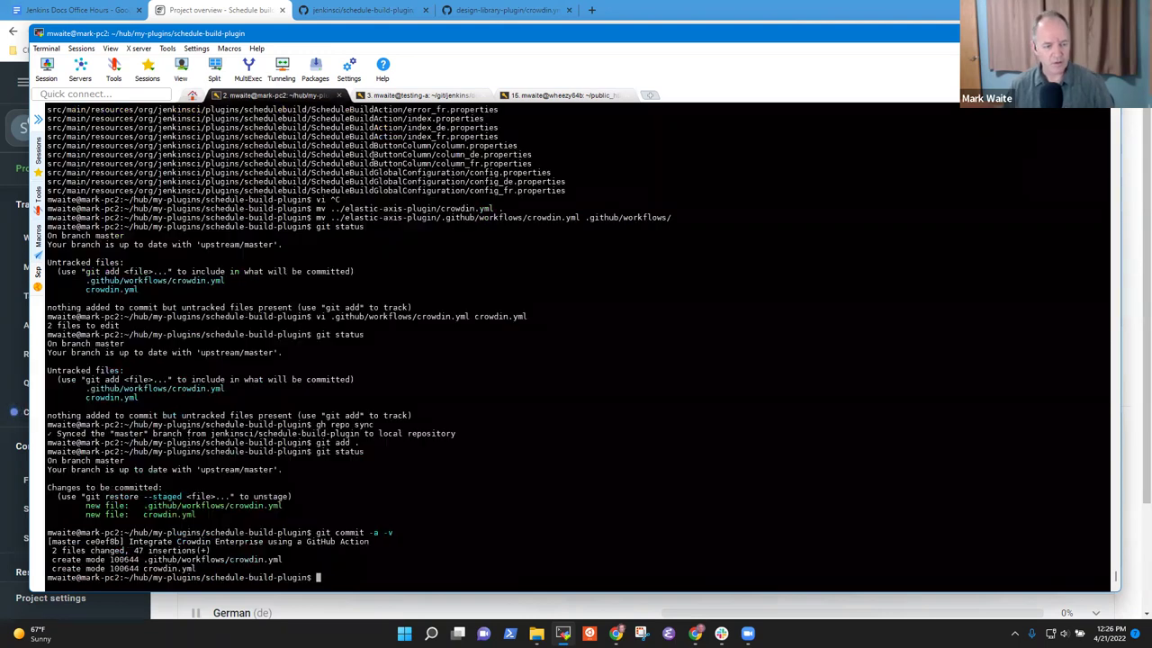
- Review the new commit against origin/master and upstream/master with git log-a, and check the git status
type("git lola")
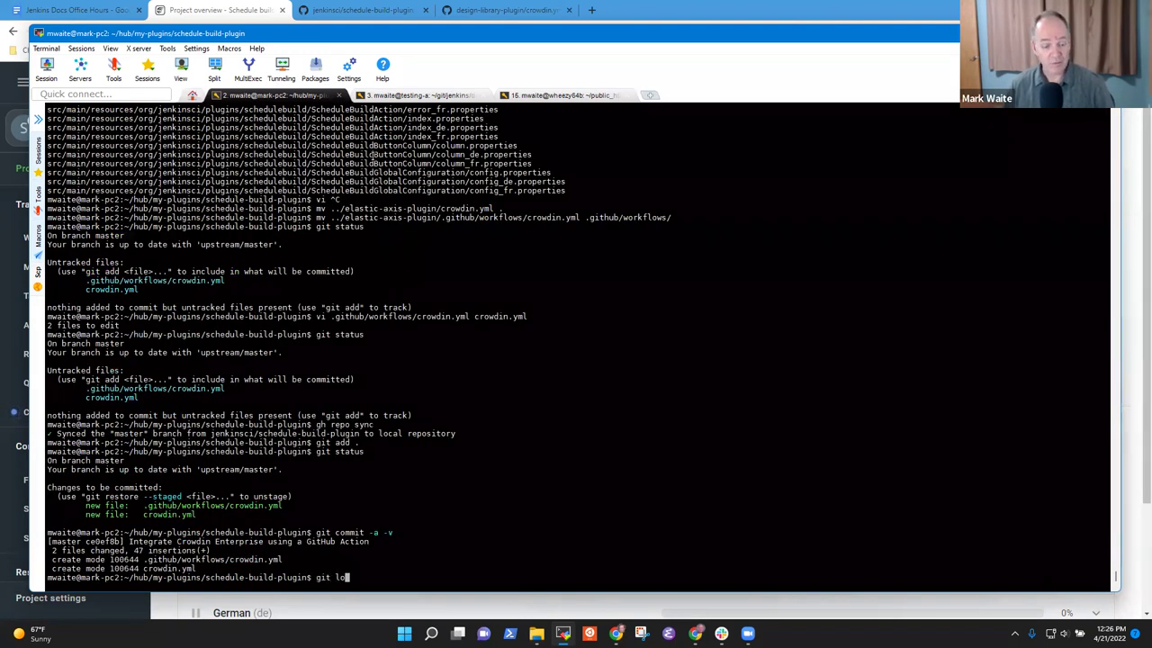
key("Return")
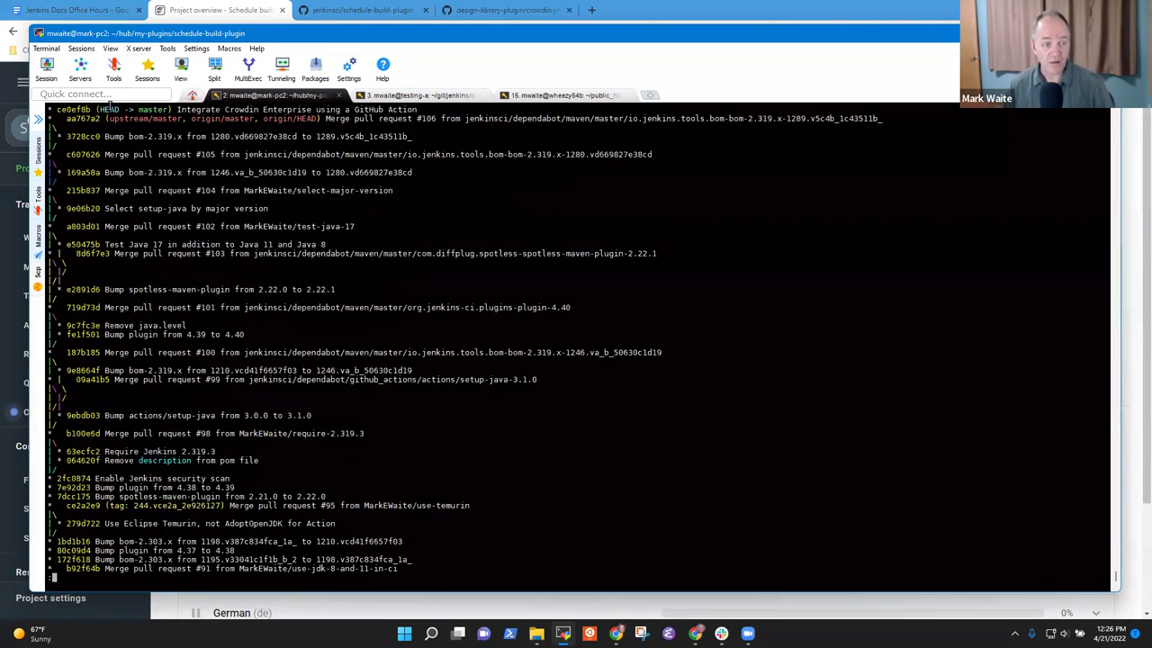
double_click(74, 109)
scroll(189, 217, "up", 4)
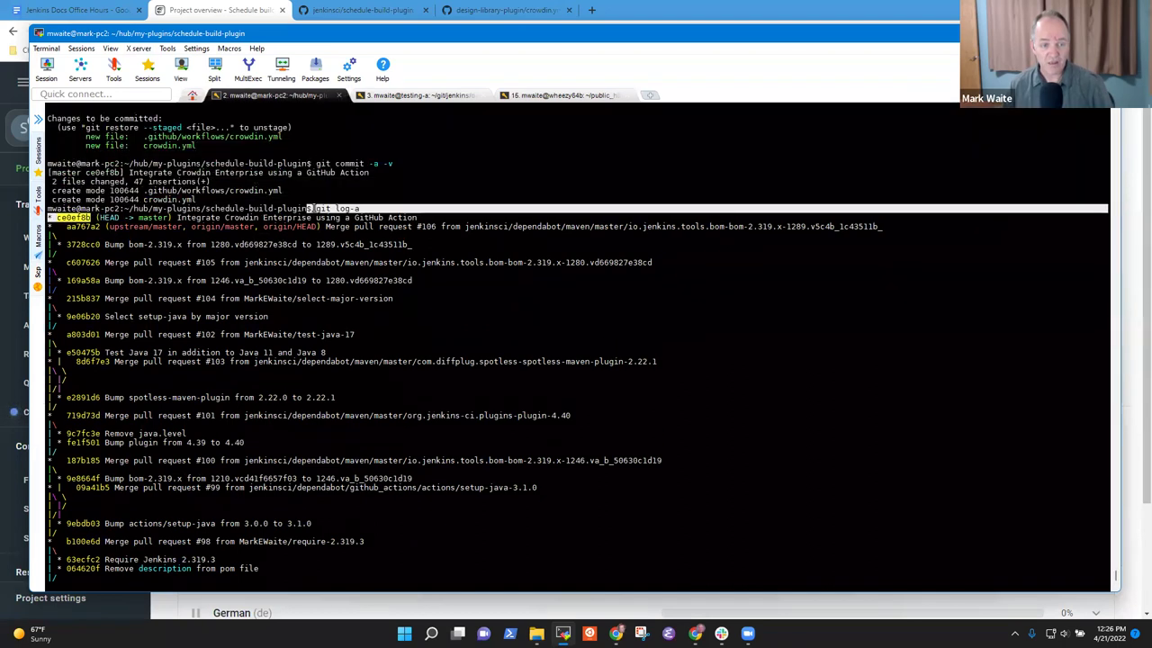
double_click(209, 207)
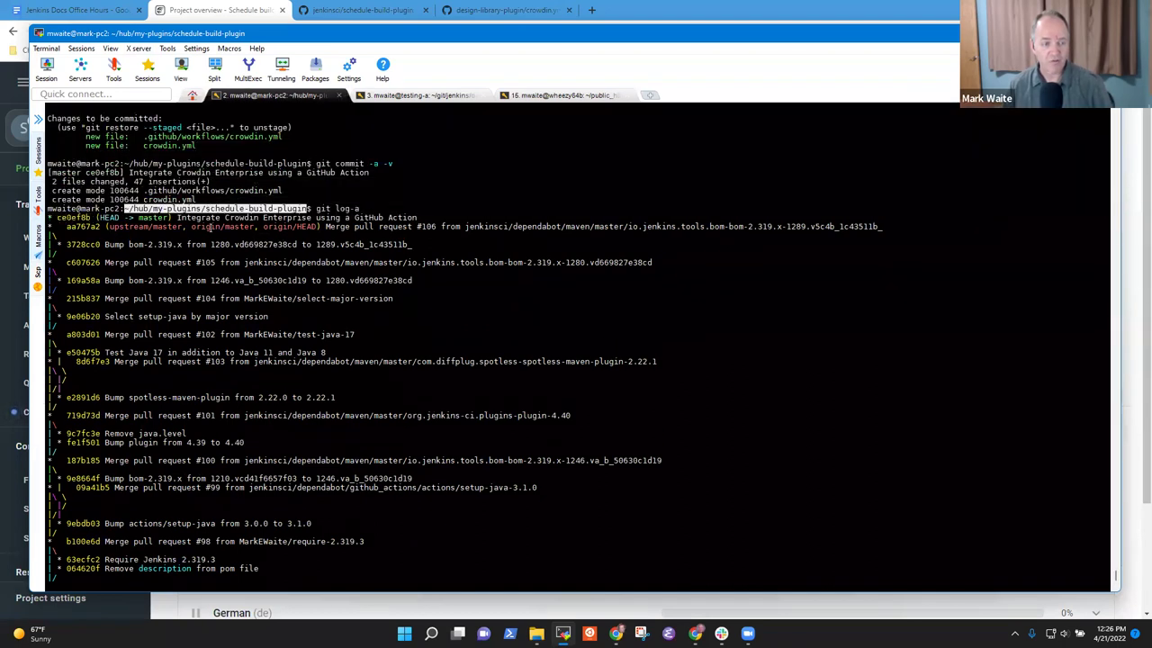
double_click(222, 226)
scroll(222, 226, "down", 4)
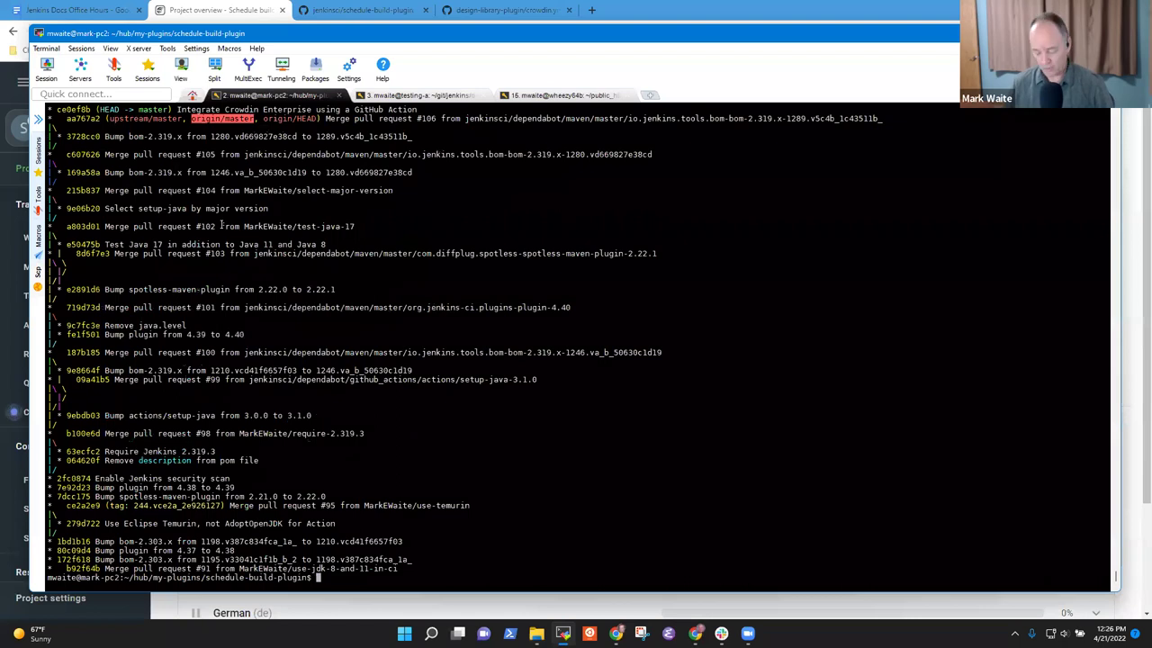
key("Return")
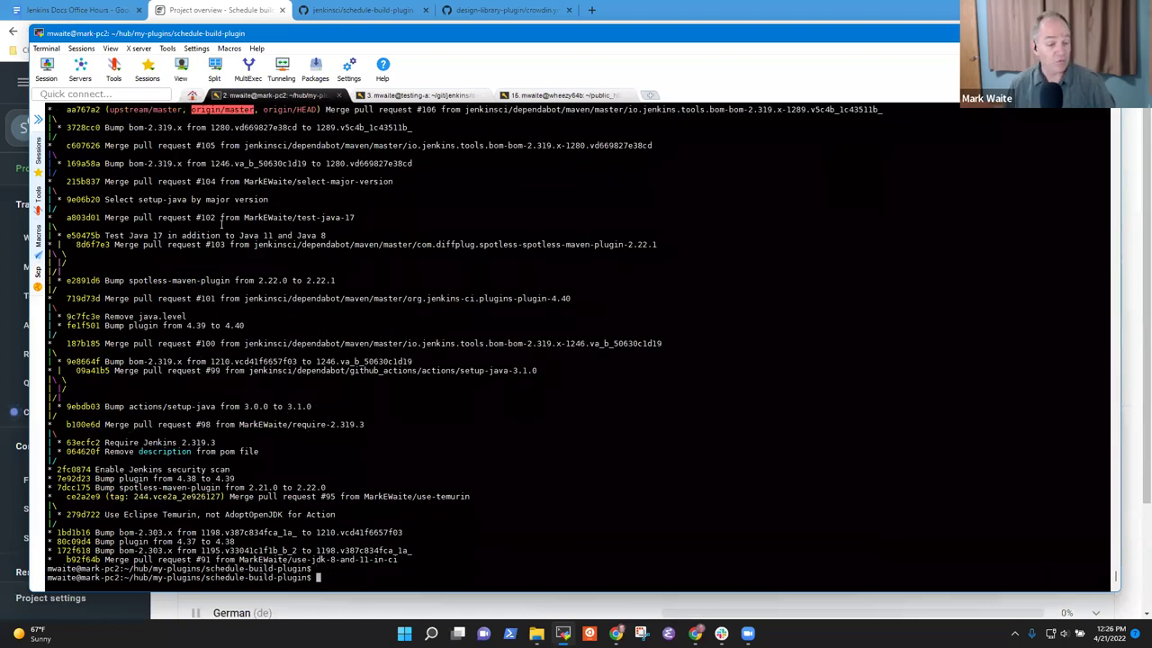
type("git status")
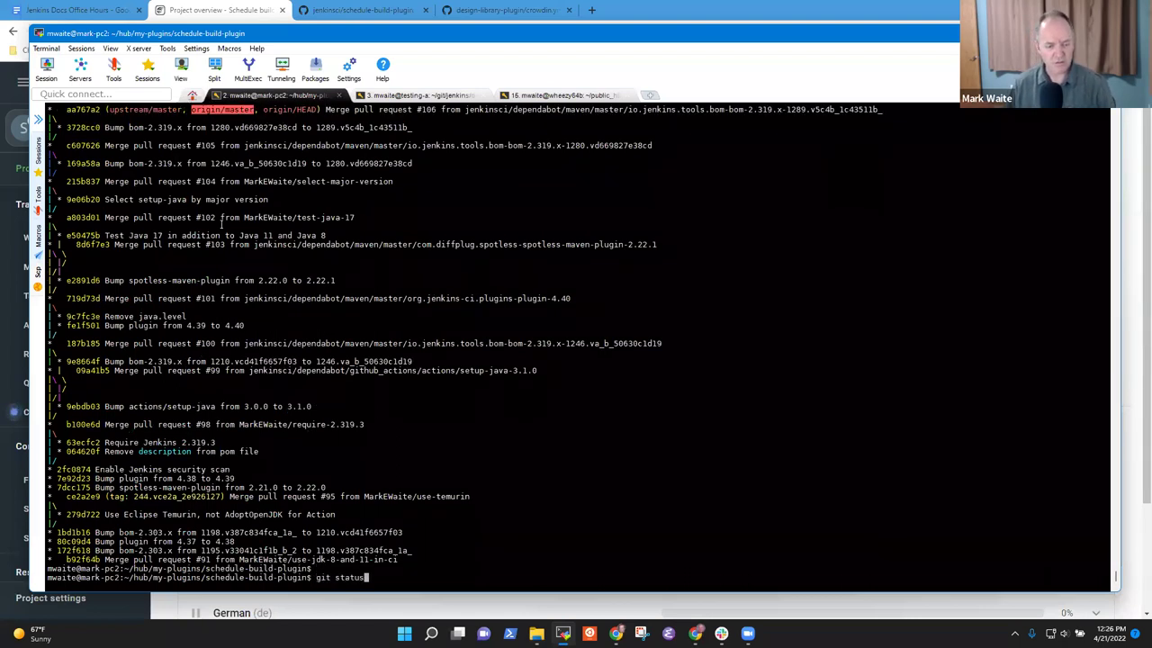
key("Return")
- Push the commit with git push-a && git push upstream, and display the commit log again
type("git push")
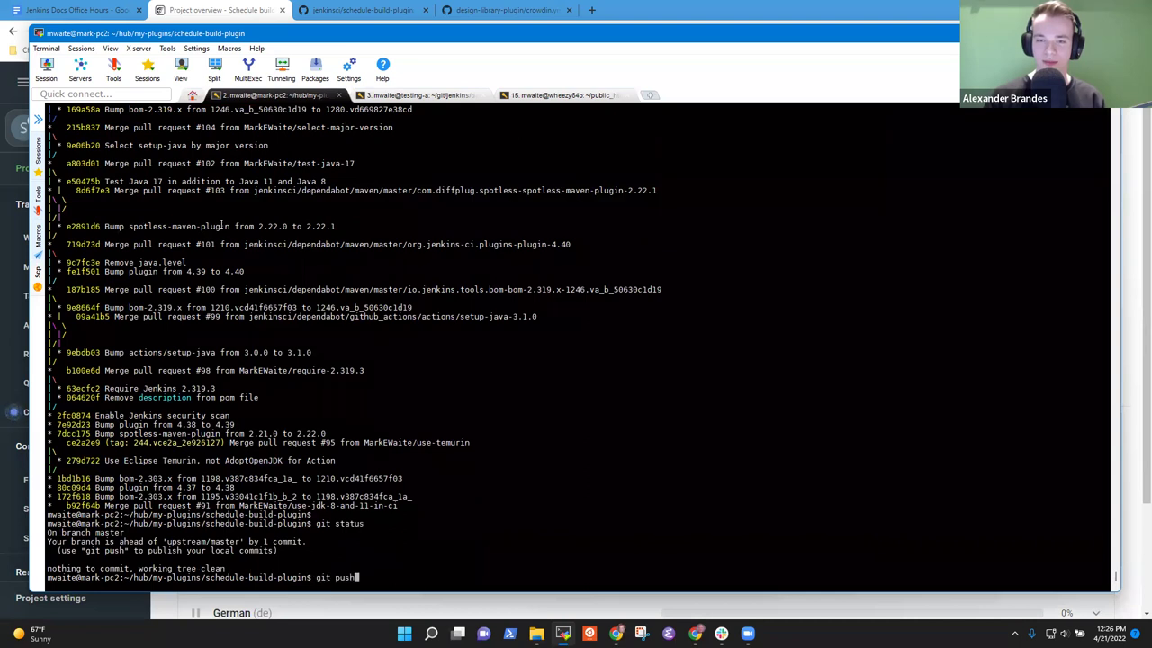
type("-a && git")
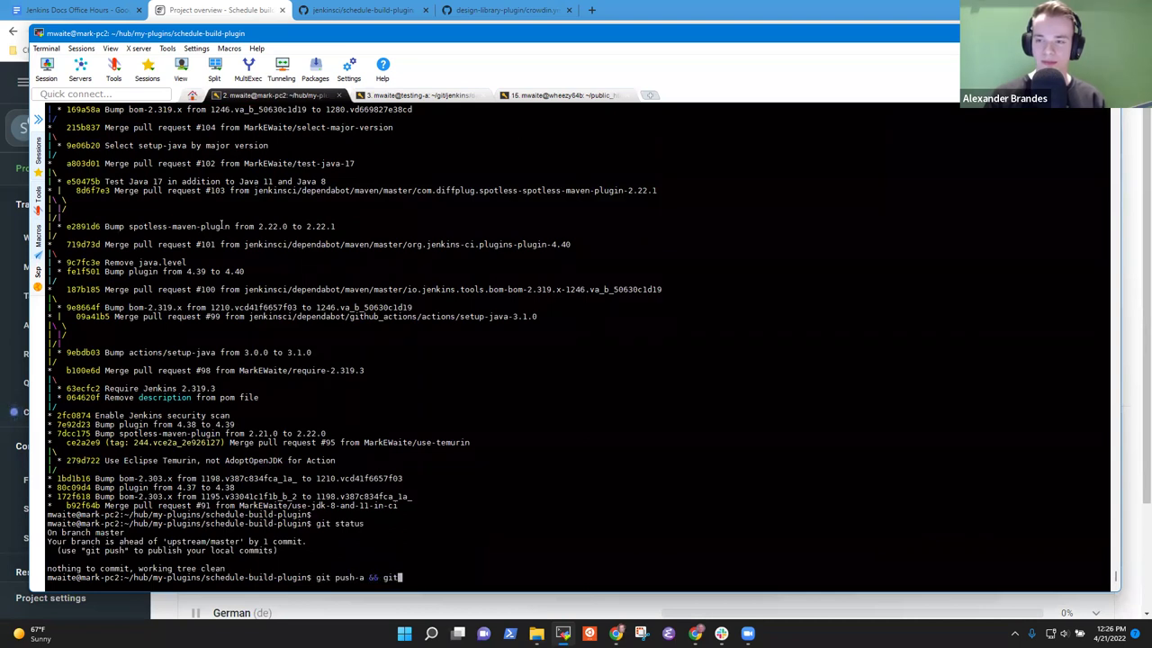
type(" push push-a")
key("BackSpace")
key("BackSpace")
key("BackSpace")
key("BackSpace")
key("BackSpace")
key("BackSpace")
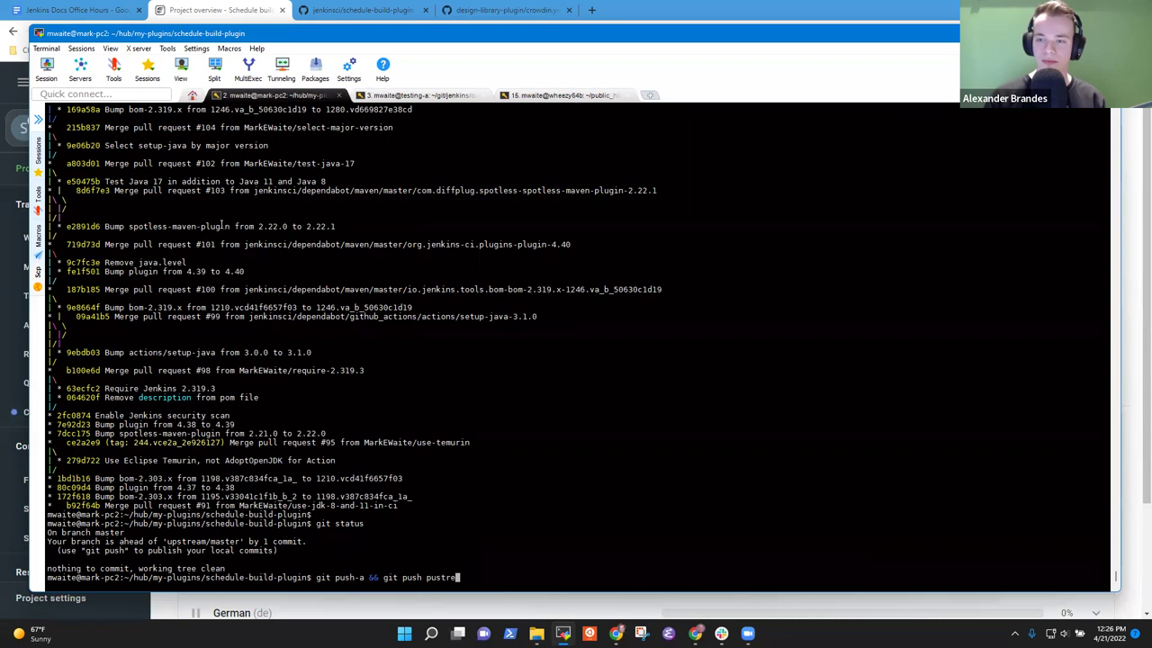
type("upstream")
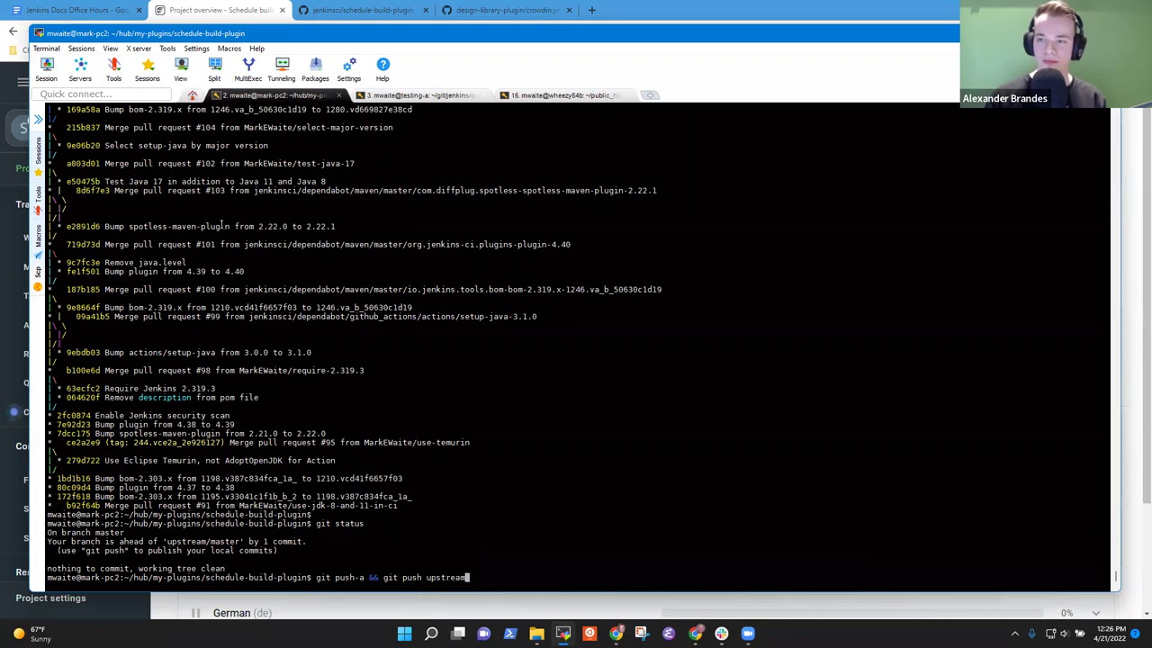
key("Return")
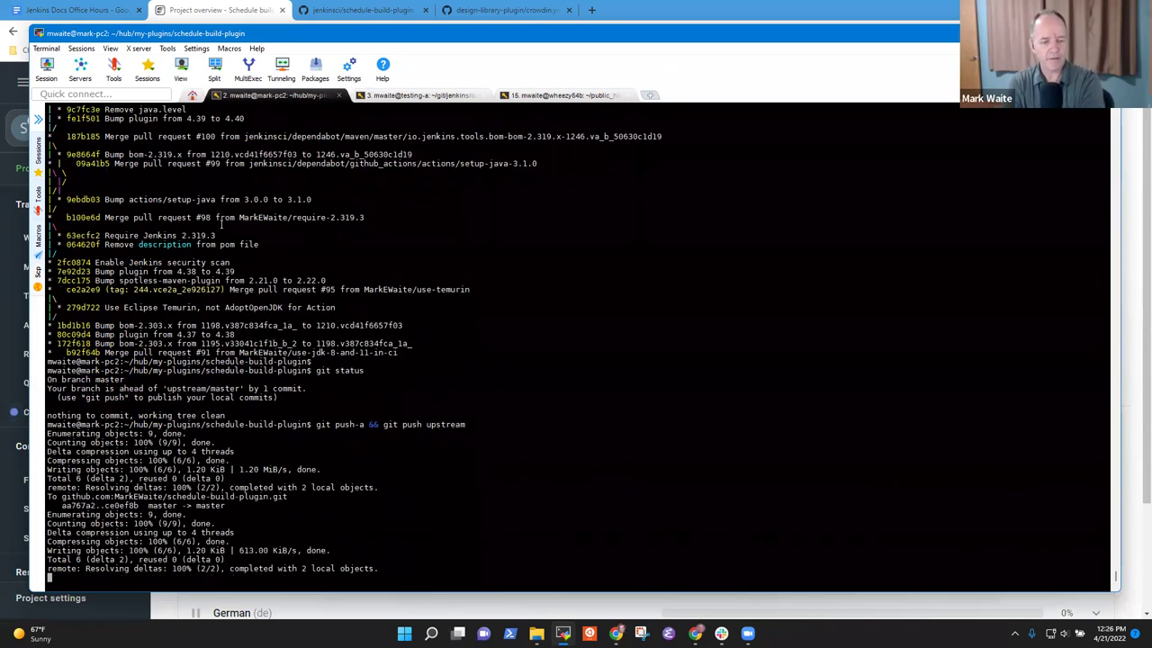
type("git")
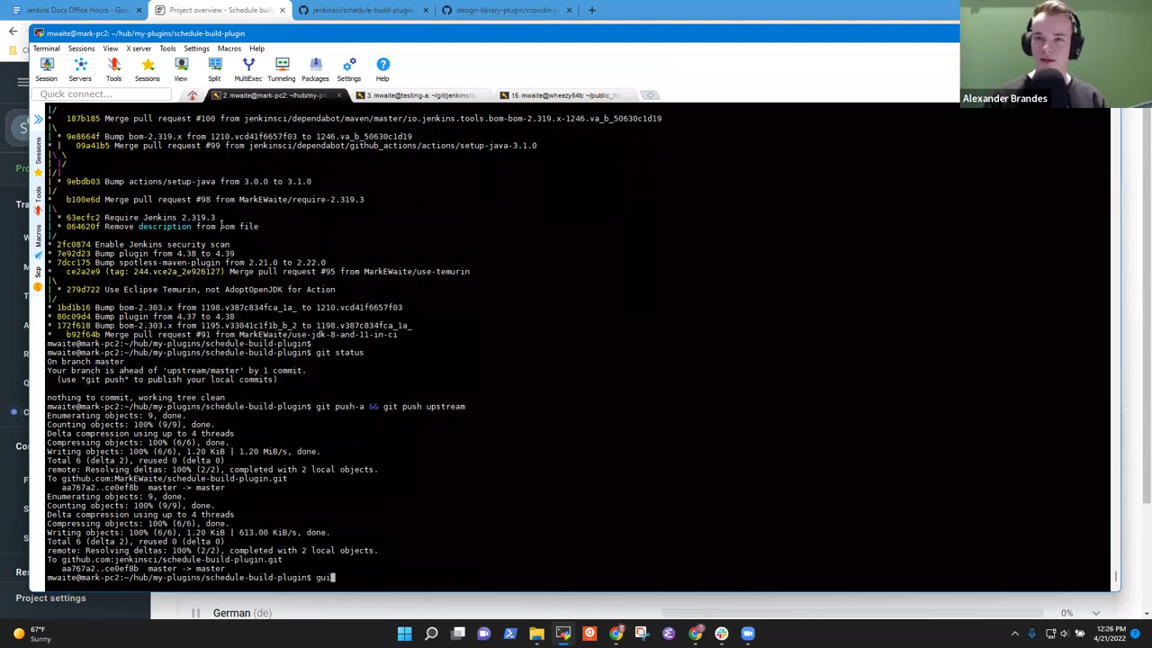
key("Return")
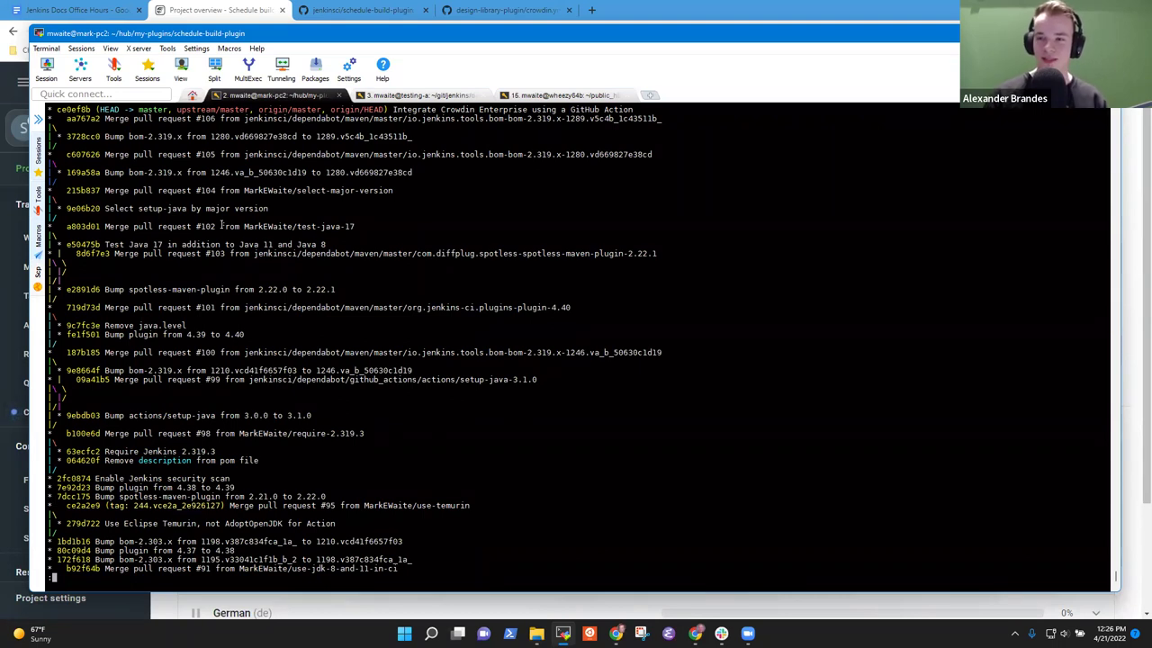
- Switch to the browser and open the Actions secrets settings of the jenkinsci/schedule-build-plugin repository on GitHub
left_click(360, 10)
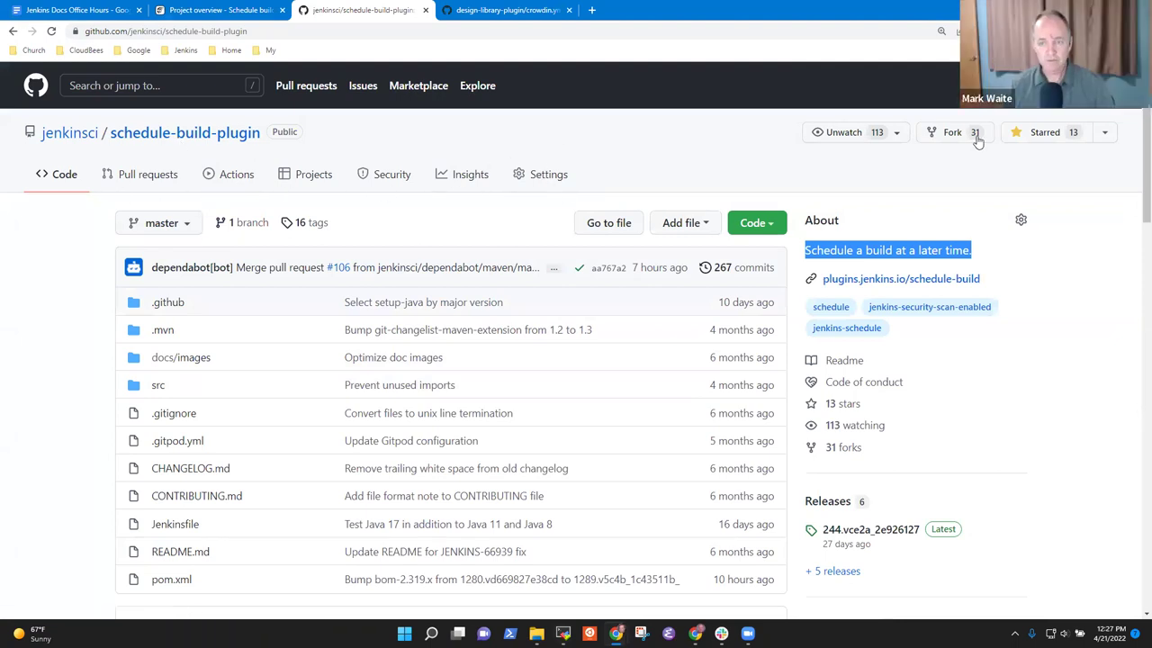
left_click(797, 174)
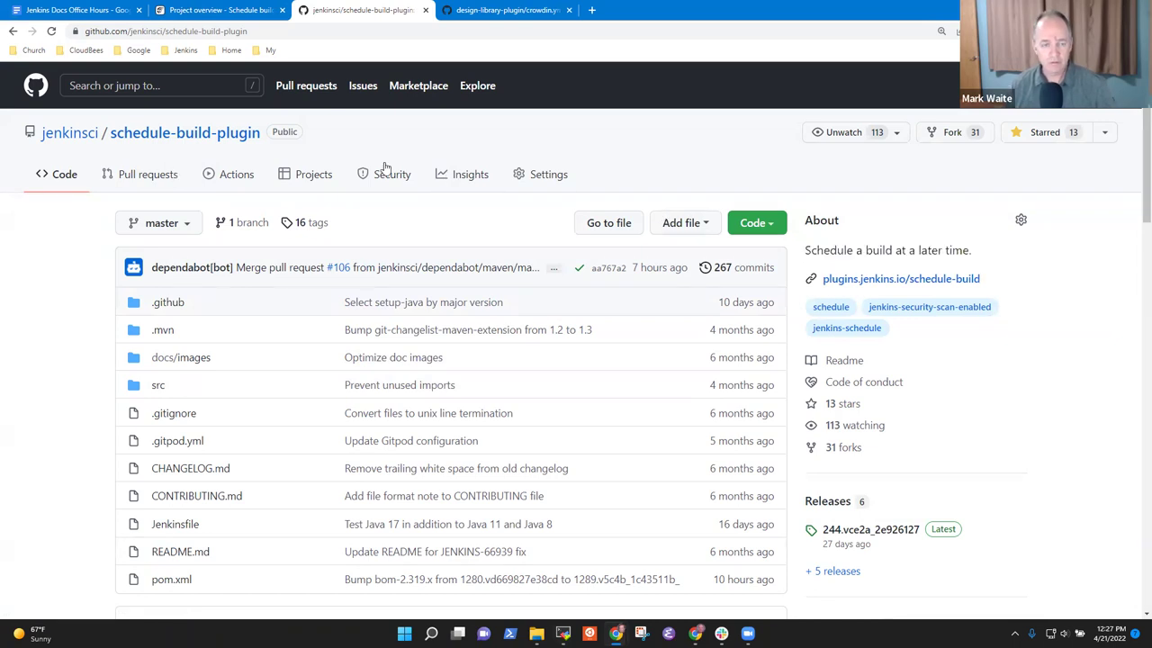
left_click(548, 175)
scroll(324, 351, "down", 1)
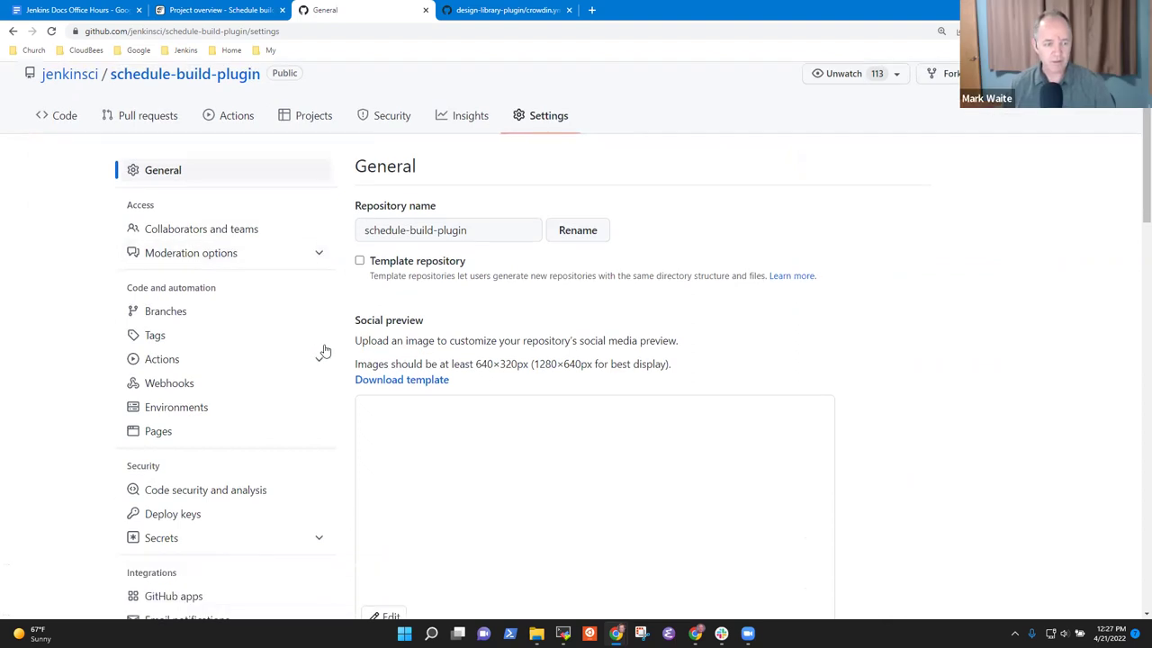
scroll(323, 351, "down", 2)
scroll(275, 326, "up", 3)
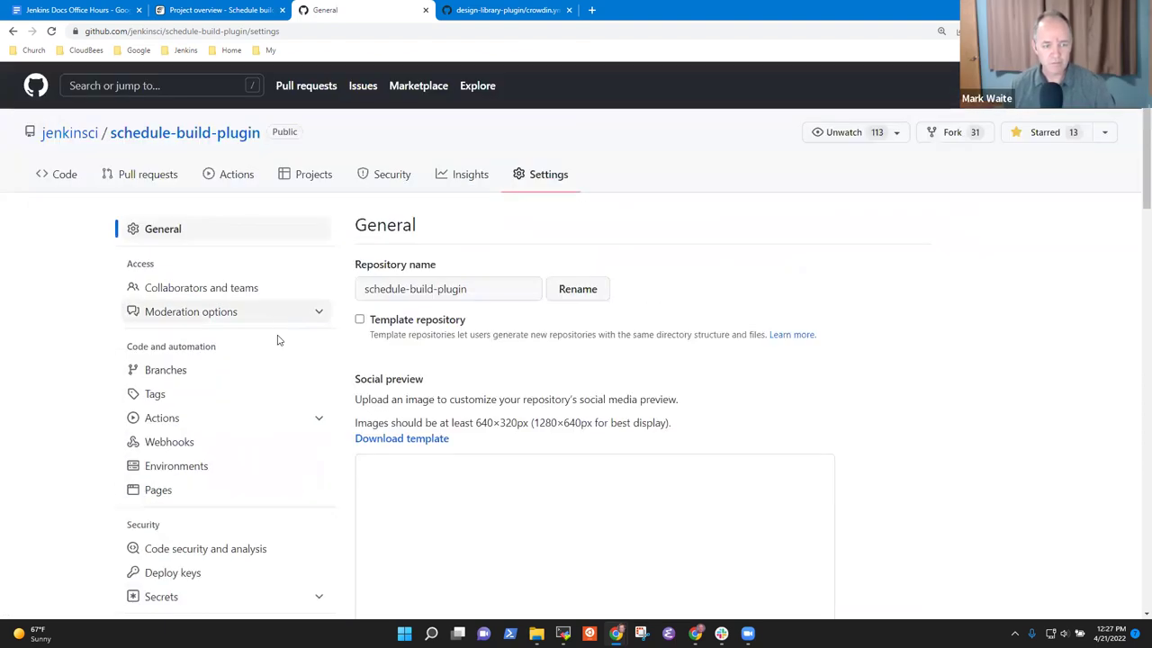
scroll(277, 340, "down", 3)
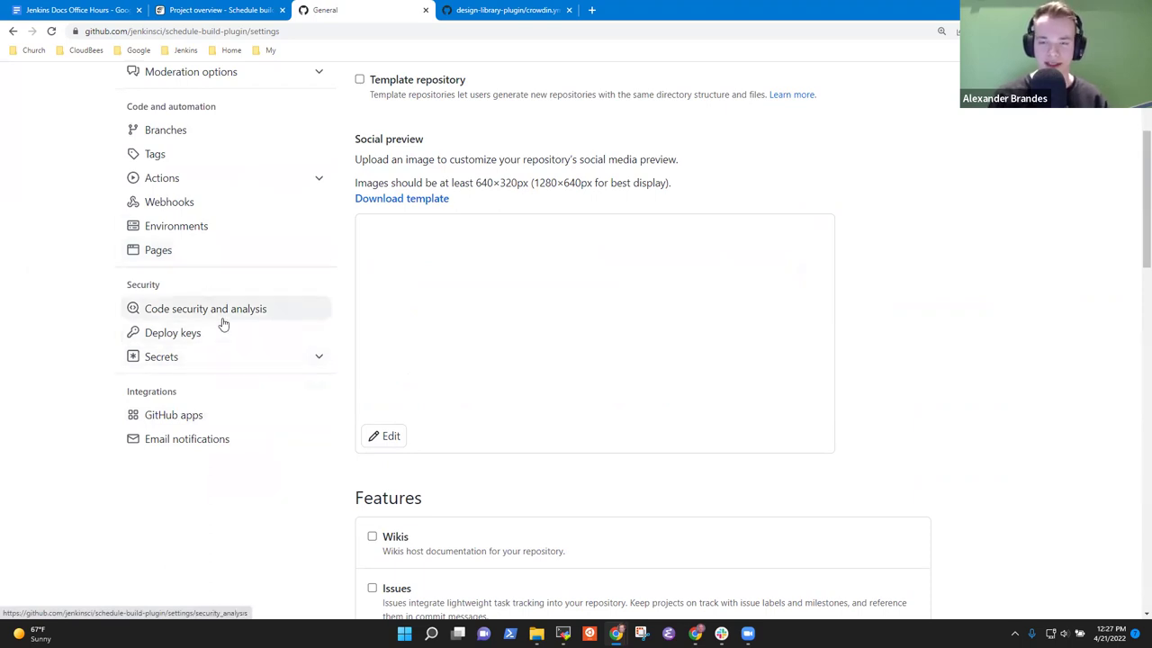
left_click(203, 367)
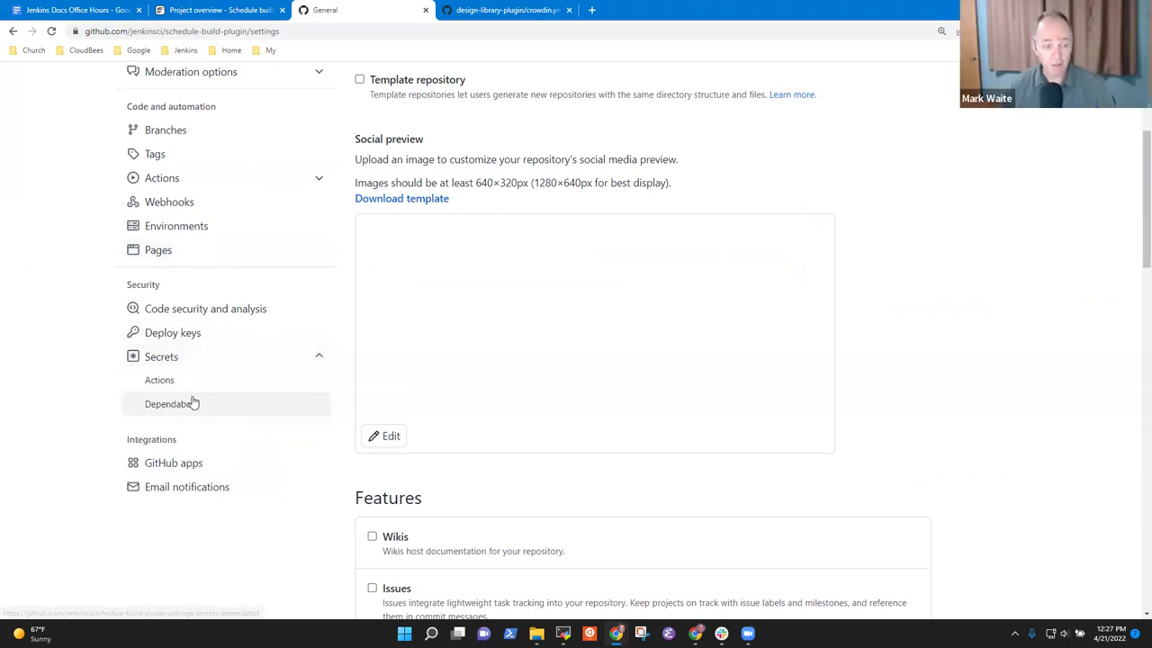
left_click(190, 386)
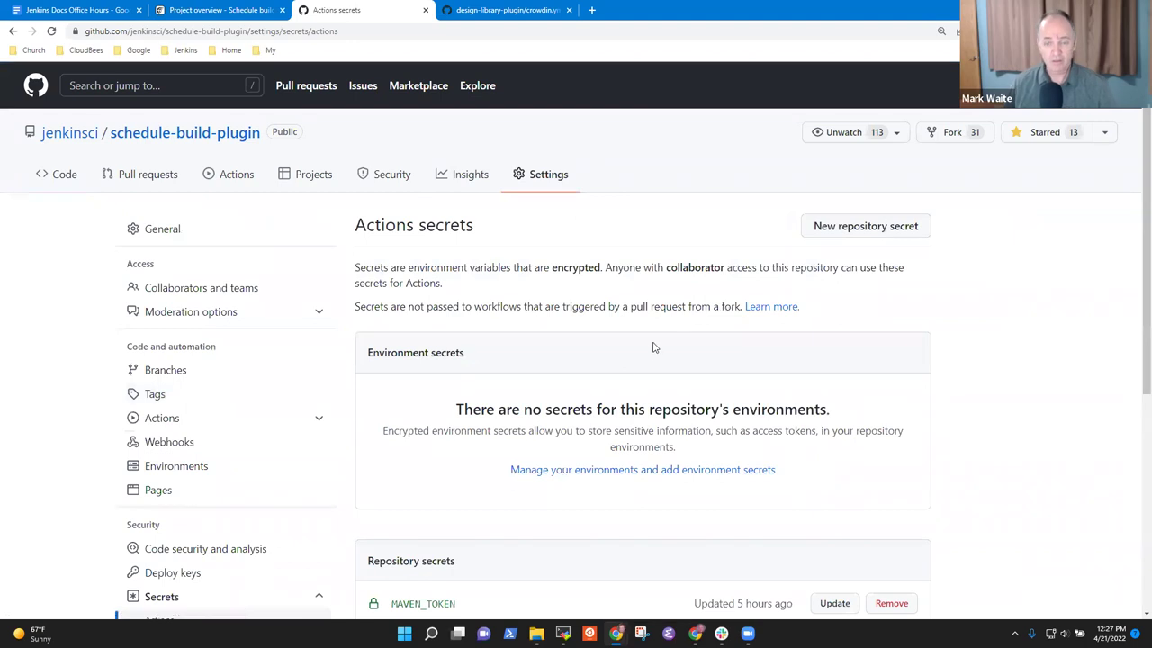
- Look through the existing repository secrets and open the form for a new repository secret
scroll(727, 376, "down", 2)
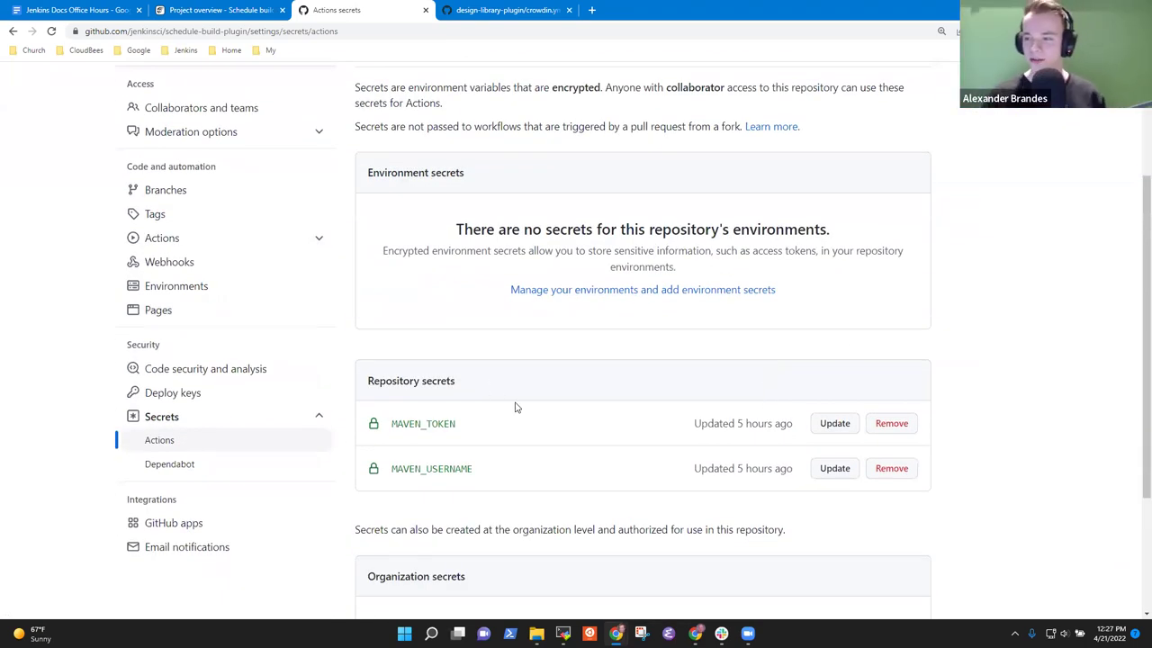
scroll(672, 388, "up", 1)
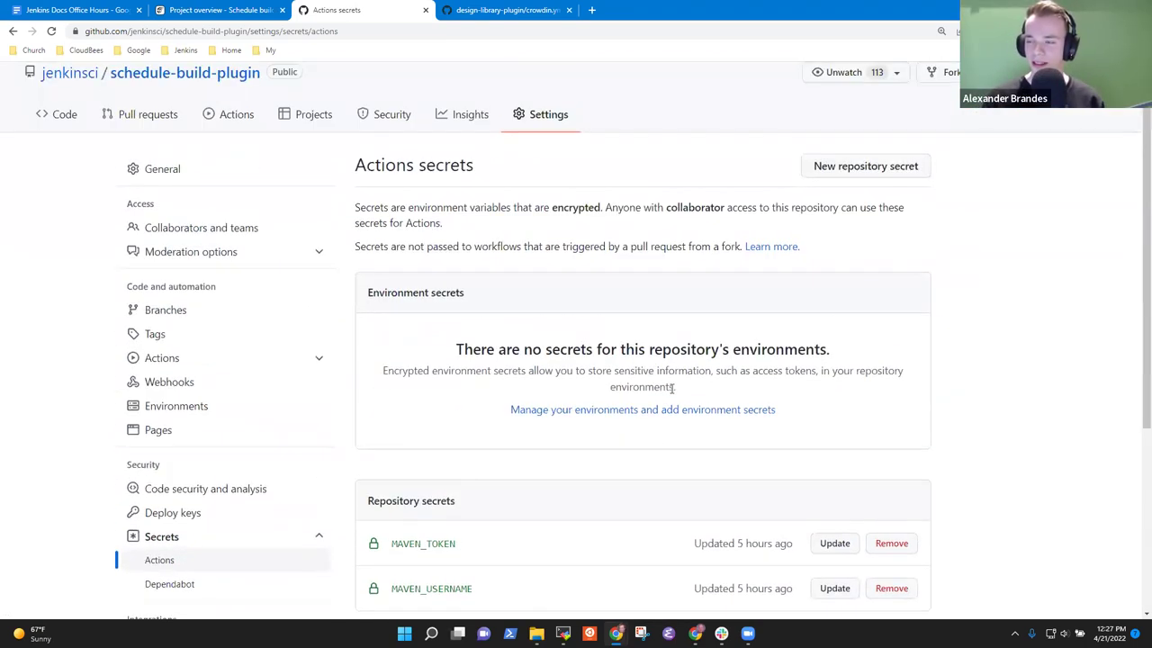
left_click(888, 174)
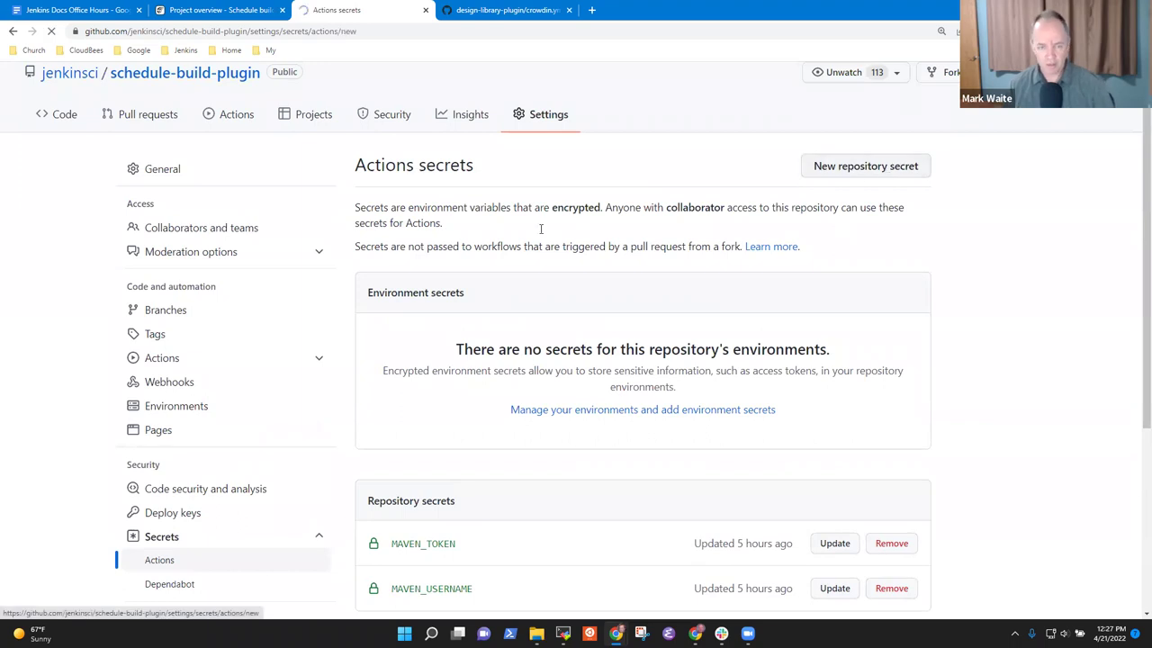
left_click(470, 291)
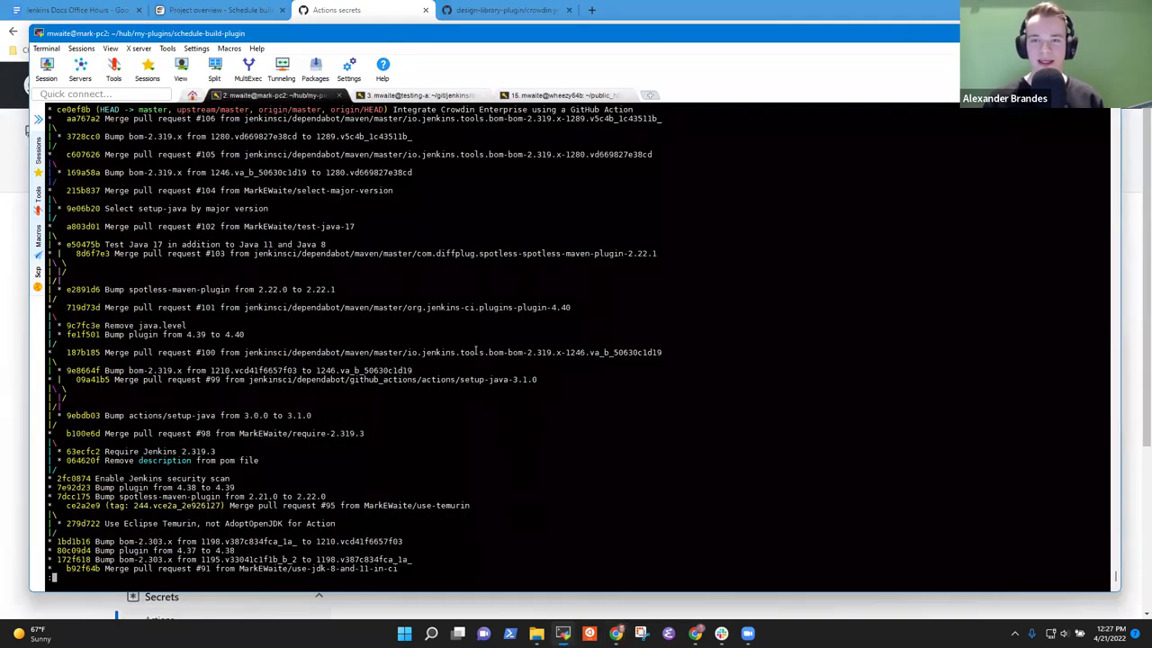
- Switch back to the MobaXterm terminal and quit the git log pager
left_click(563, 633)
key("q")
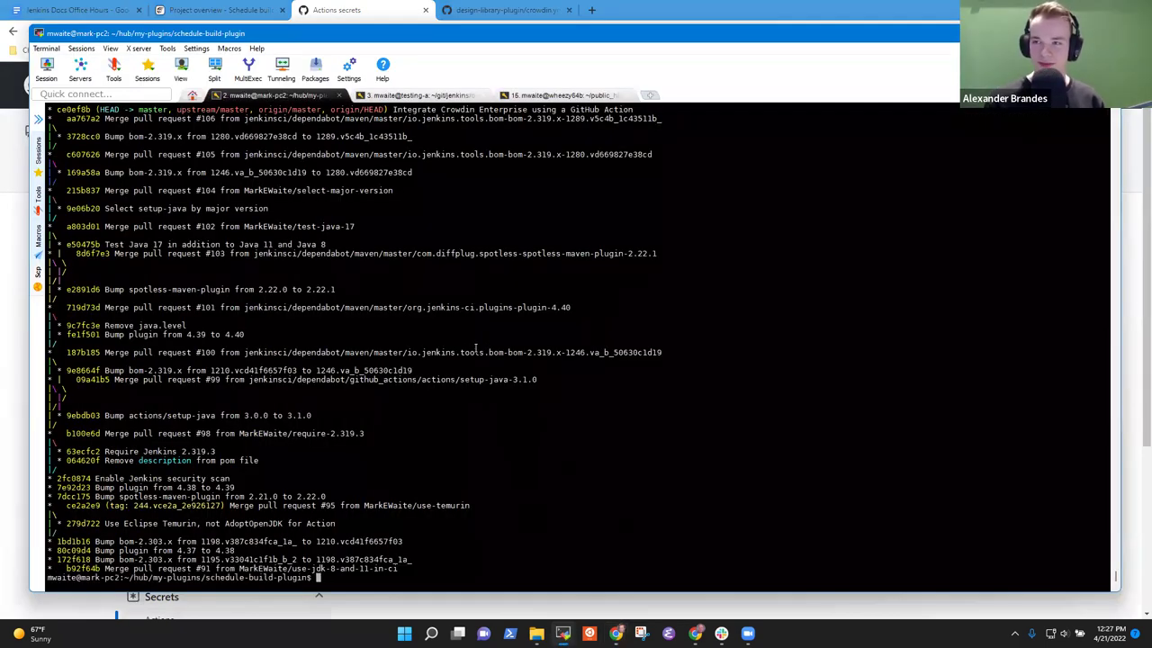
- Open the .github/workflows/crowdin.yml workflow file in vi from the terminal
key("BackSpace")
type("vi ")
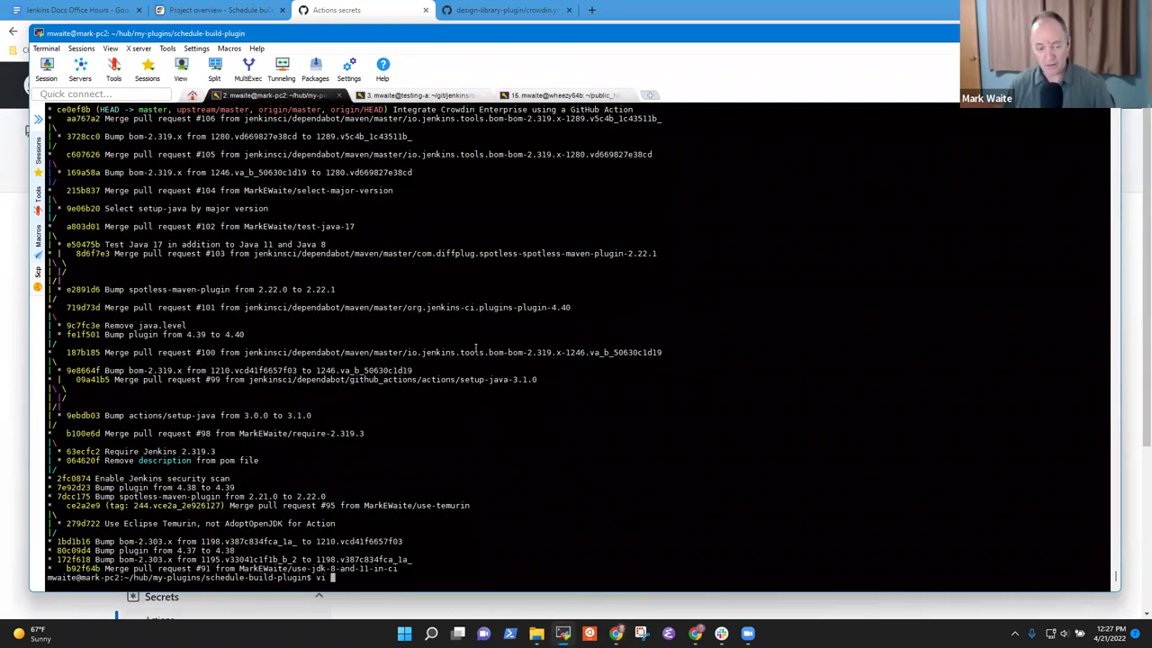
type(".github/")
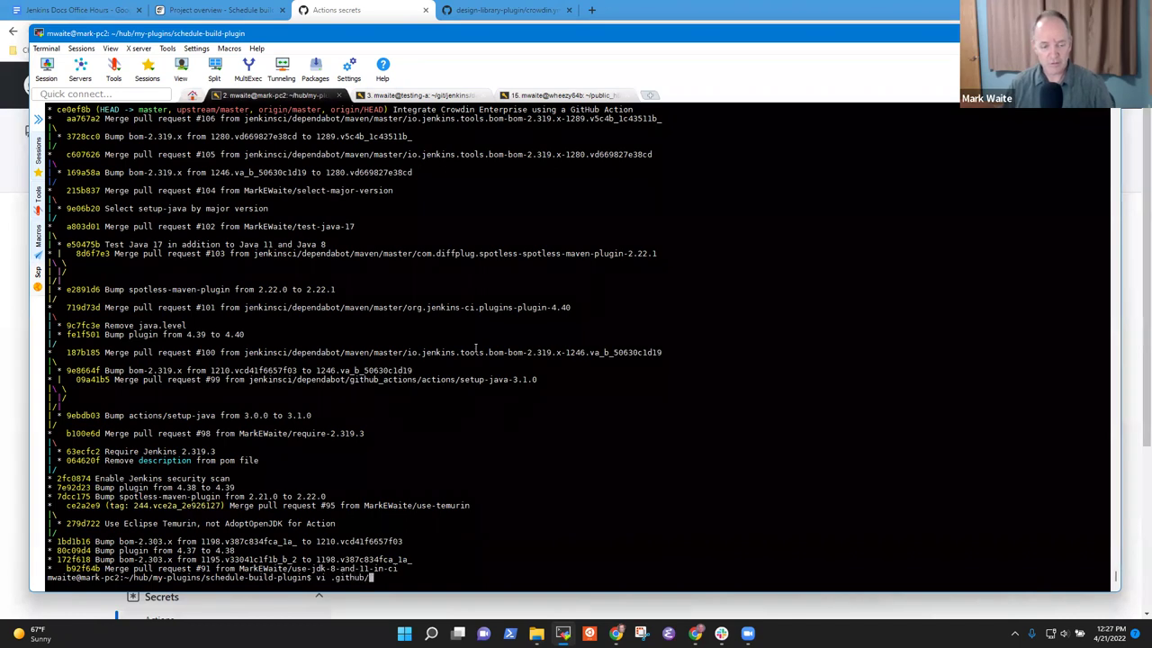
type("workflows/cer")
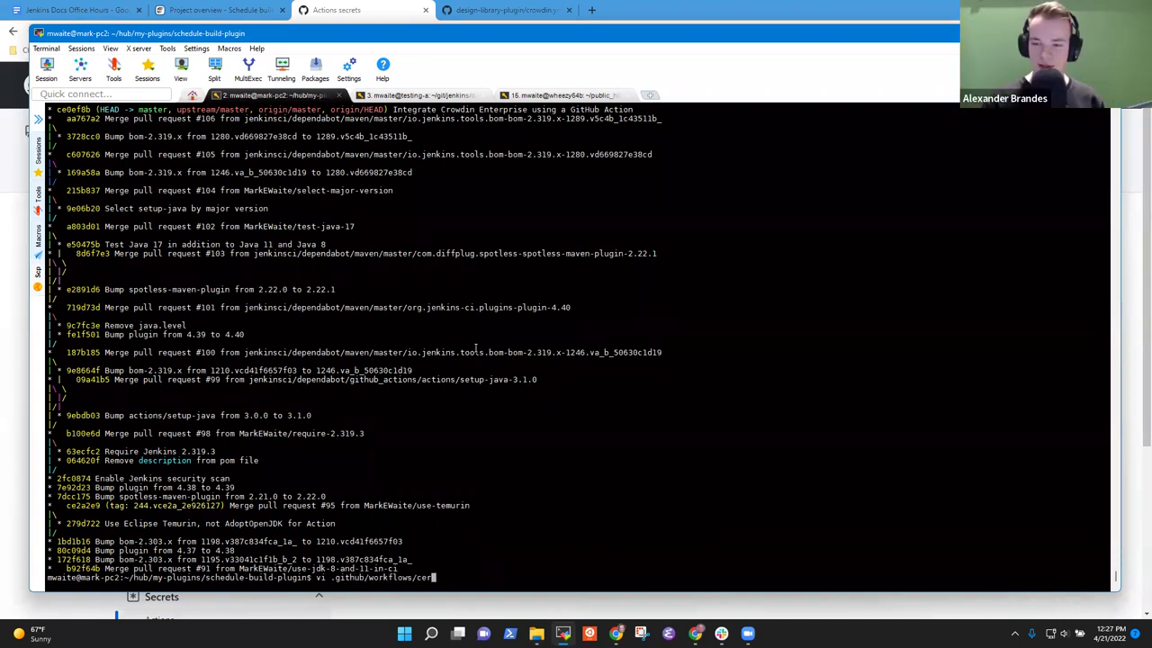
key("Tab")
key("Return")
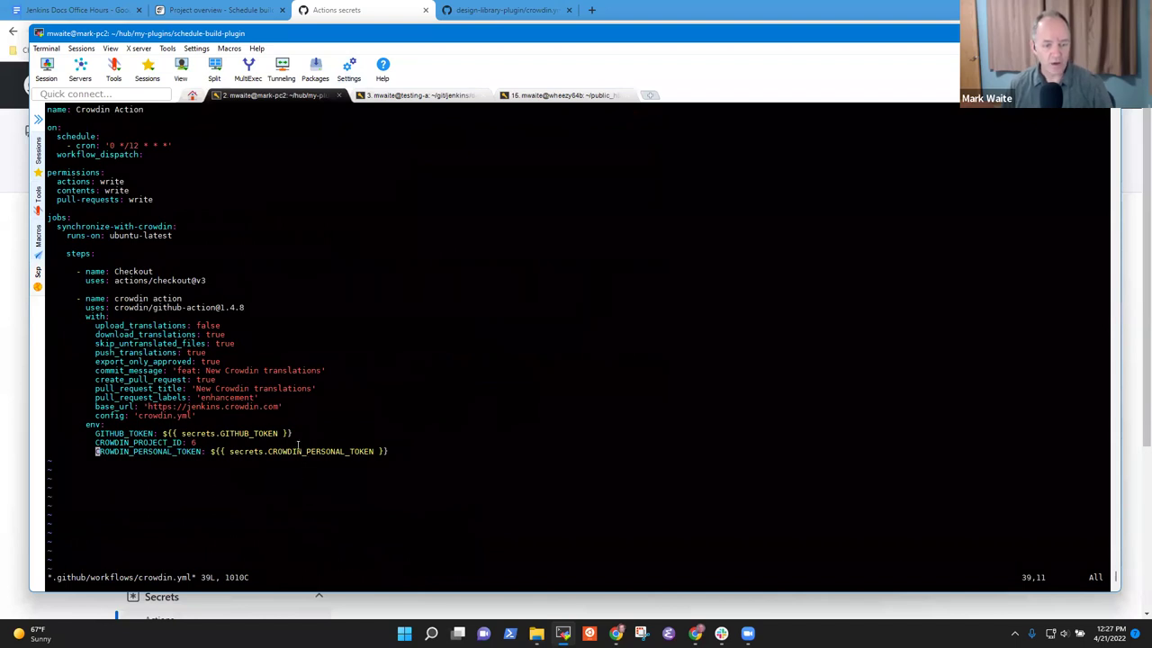
- Copy the personal token's secret name from the workflow into GitHub's new Actions secret in the browser, naming it CROWDIN_PERSONAL_TOKEN without the "secrets." prefix
double_click(310, 451)
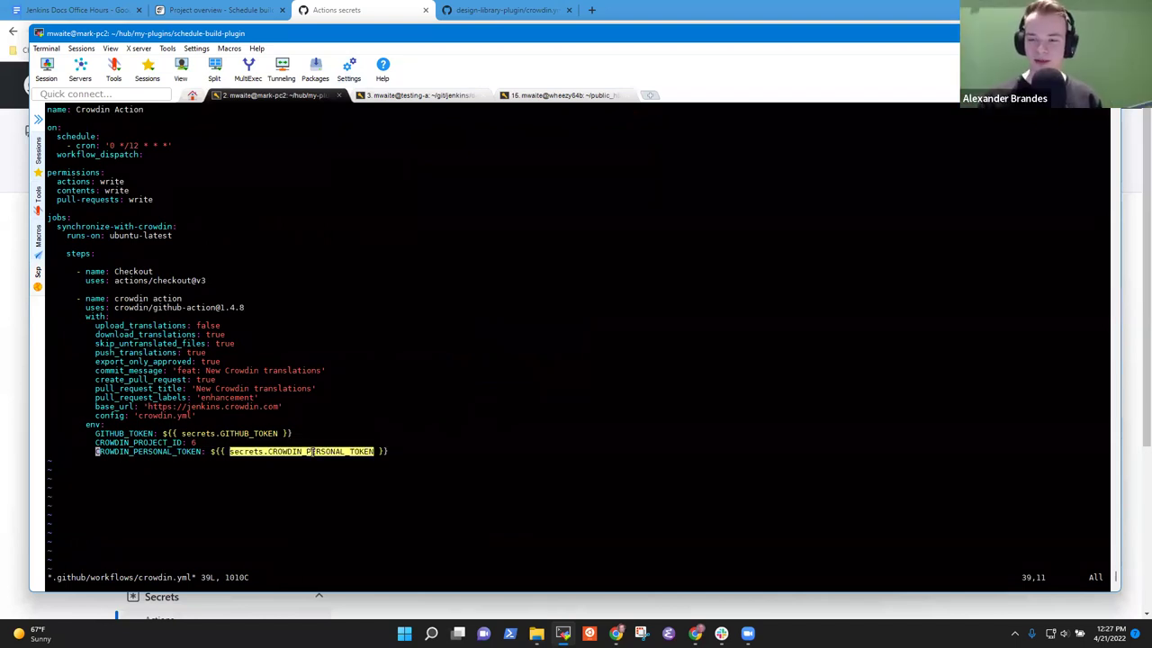
left_click(358, 15)
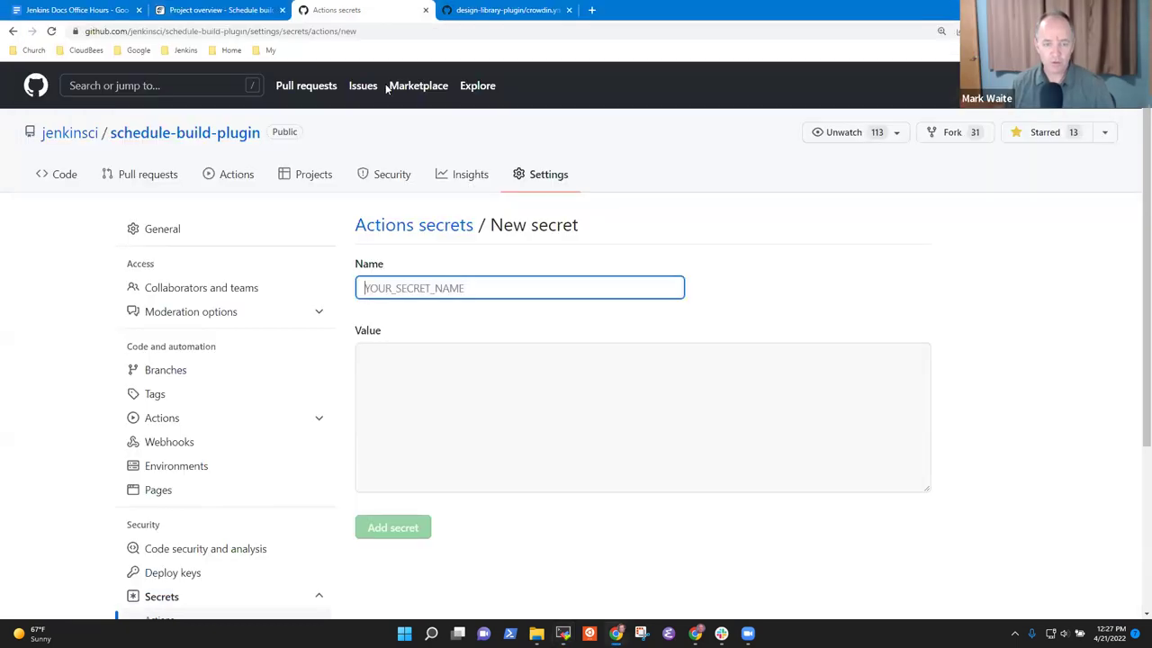
type("secrets.CROWDIN_PERSONAL_TOKEN")
key("shift+Right")
key("shift+Right")
key("shift+Right")
key("shift+Right")
key("shift+Right")
key("shift+Right")
key("shift+Right")
key("shift+Right")
key("Delete")
left_click(454, 376)
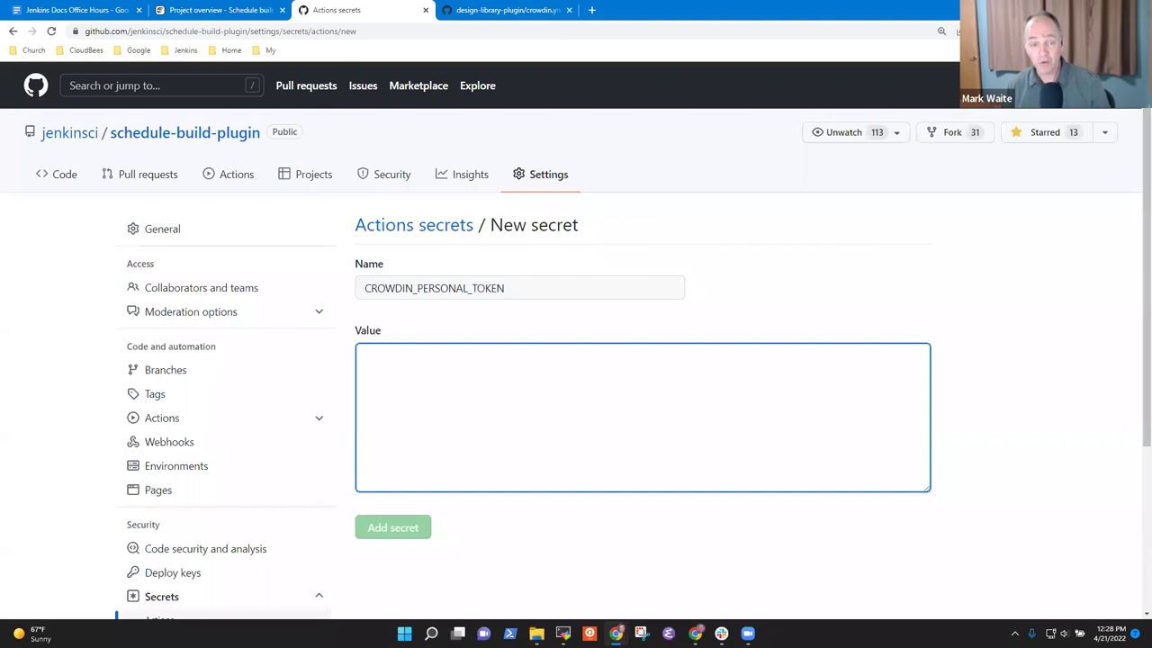
- Open GitHub in a new browser tab beside the Actions secrets page and go to the account's profile settings
right_click(380, 20)
left_click(418, 29)
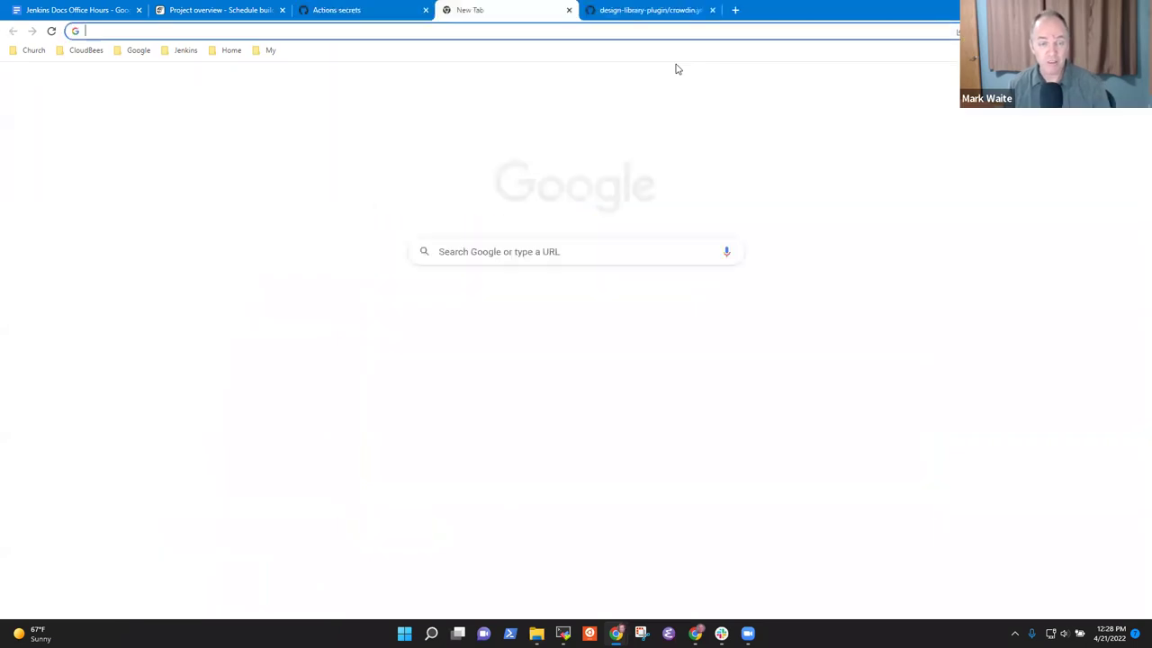
left_click(173, 50)
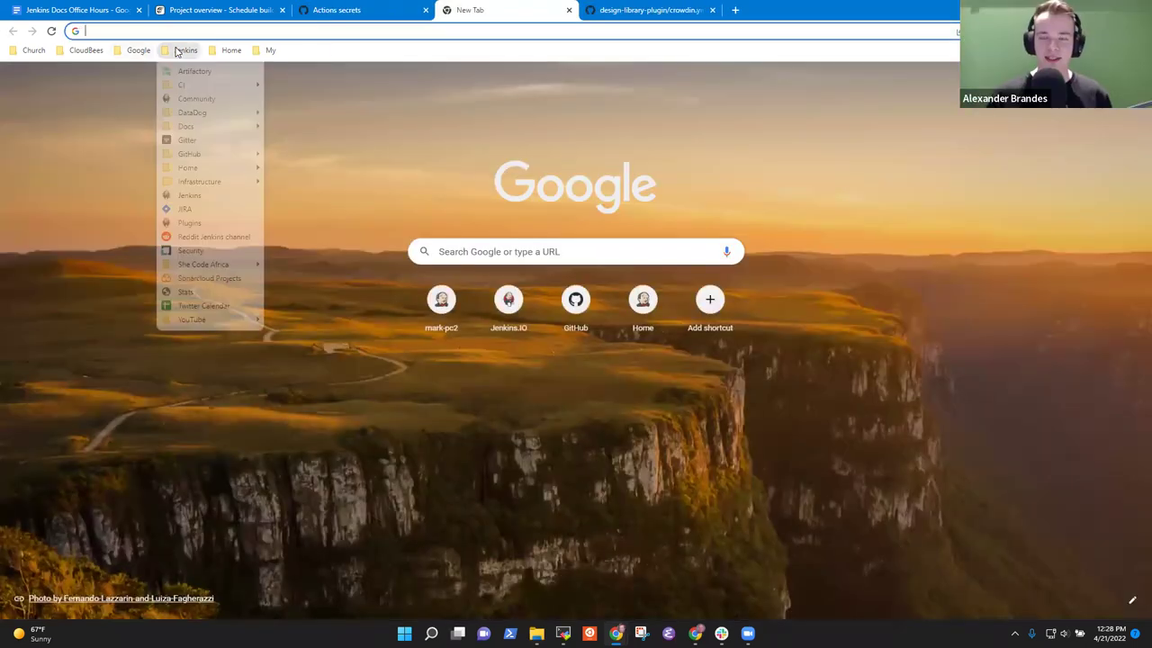
mouse_move(269, 51)
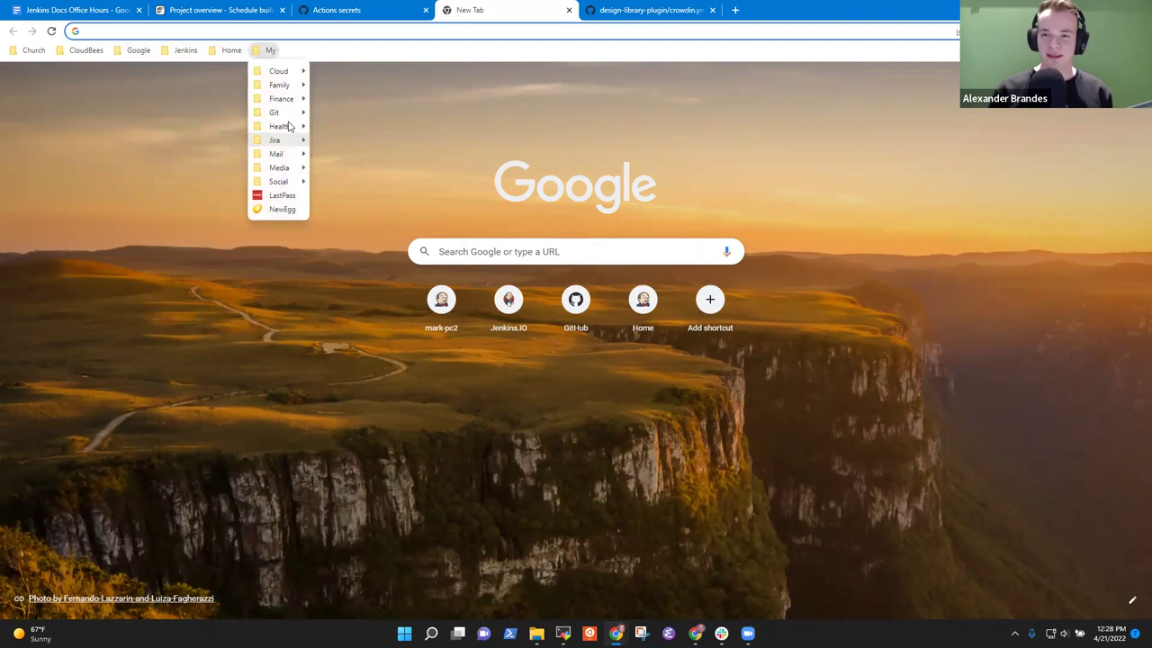
mouse_move(284, 111)
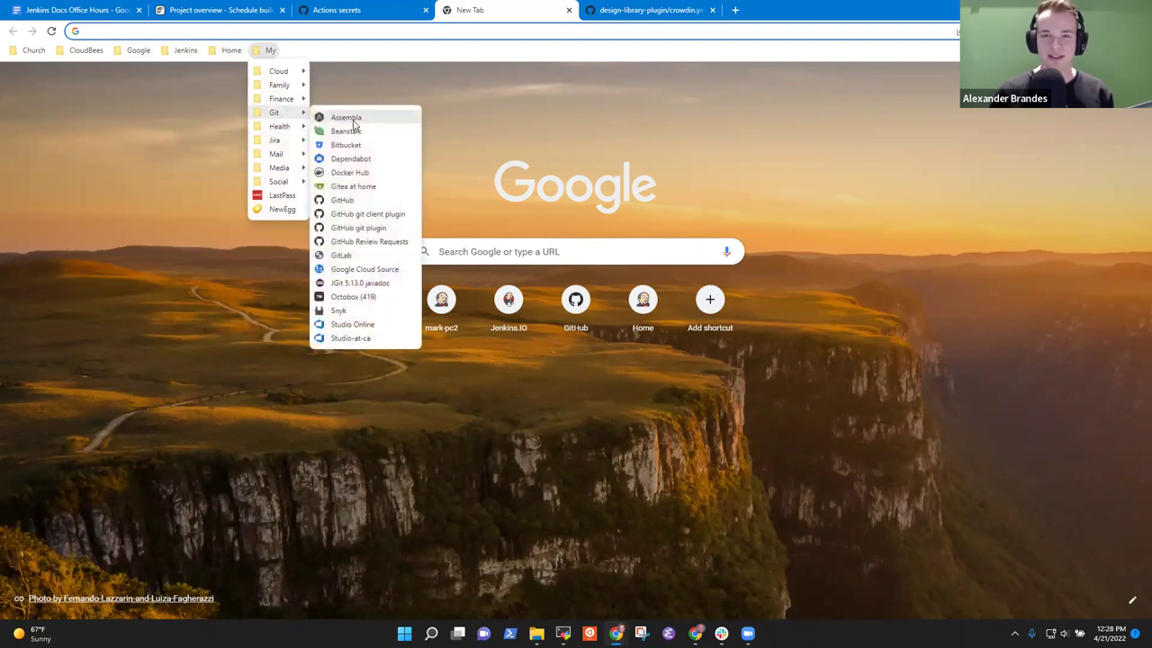
left_click(360, 198)
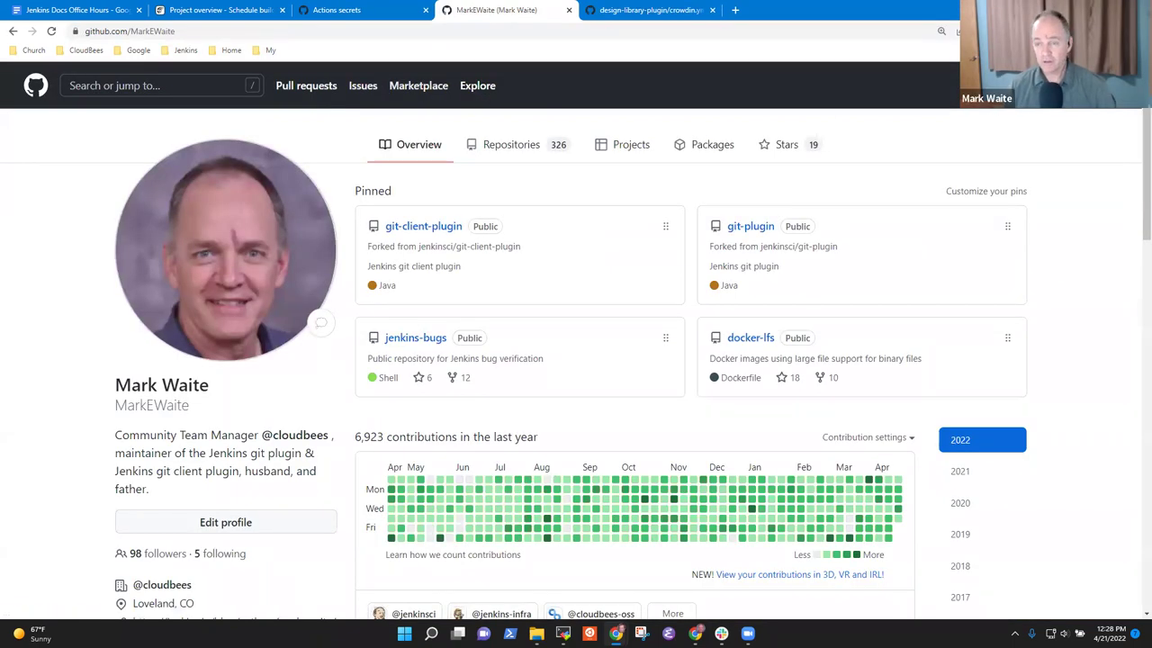
left_click(1116, 85)
left_click(1055, 472)
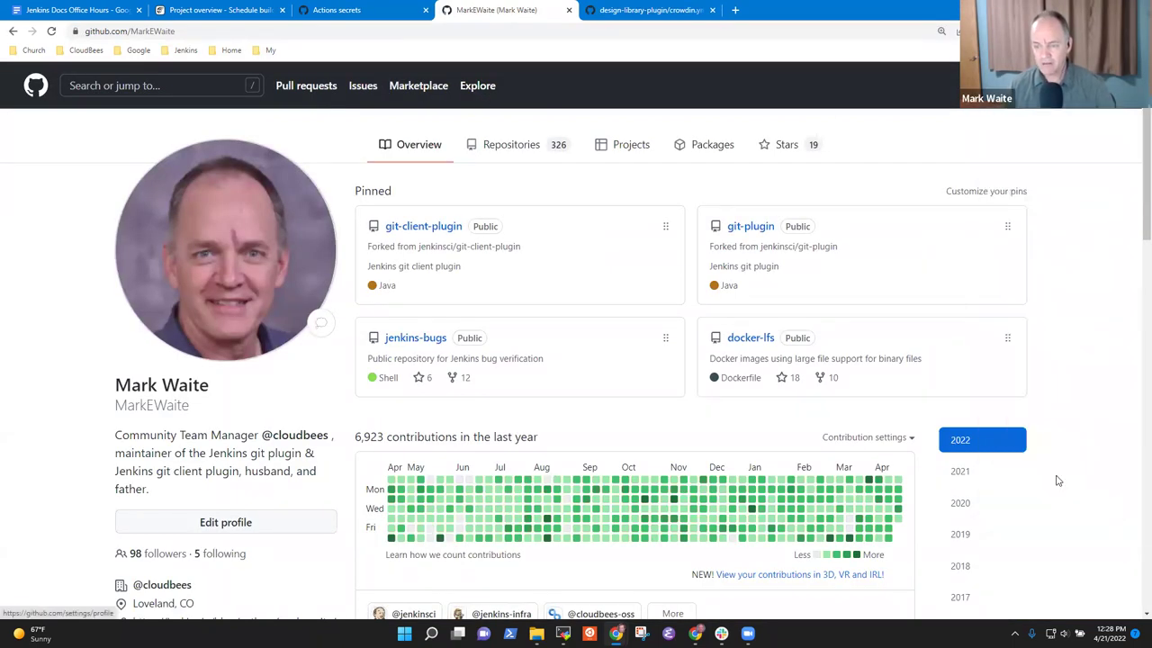
- Switch to the Crowdin project page and open the personal access tokens in the account settings
left_click(359, 9)
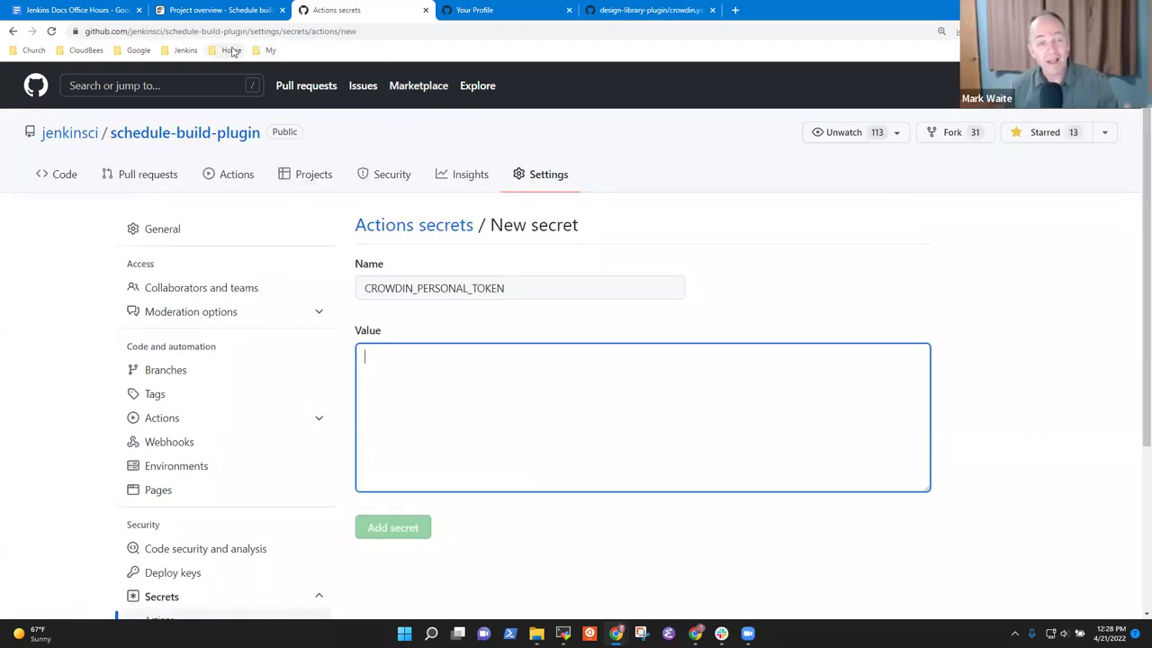
left_click(102, 12)
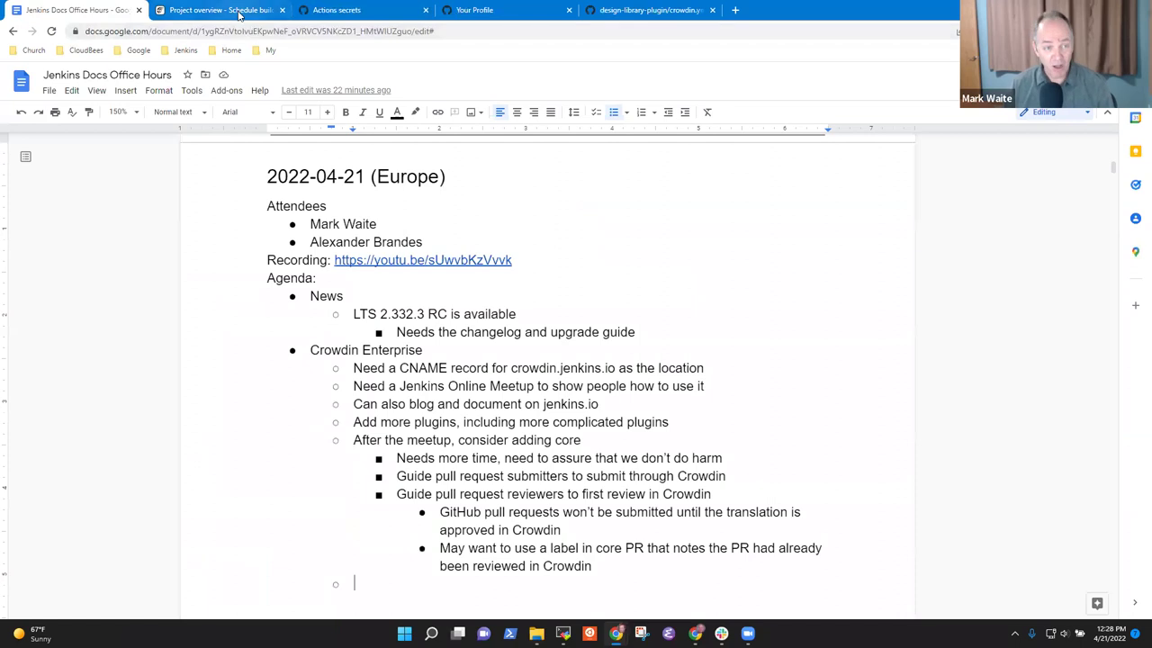
left_click(236, 10)
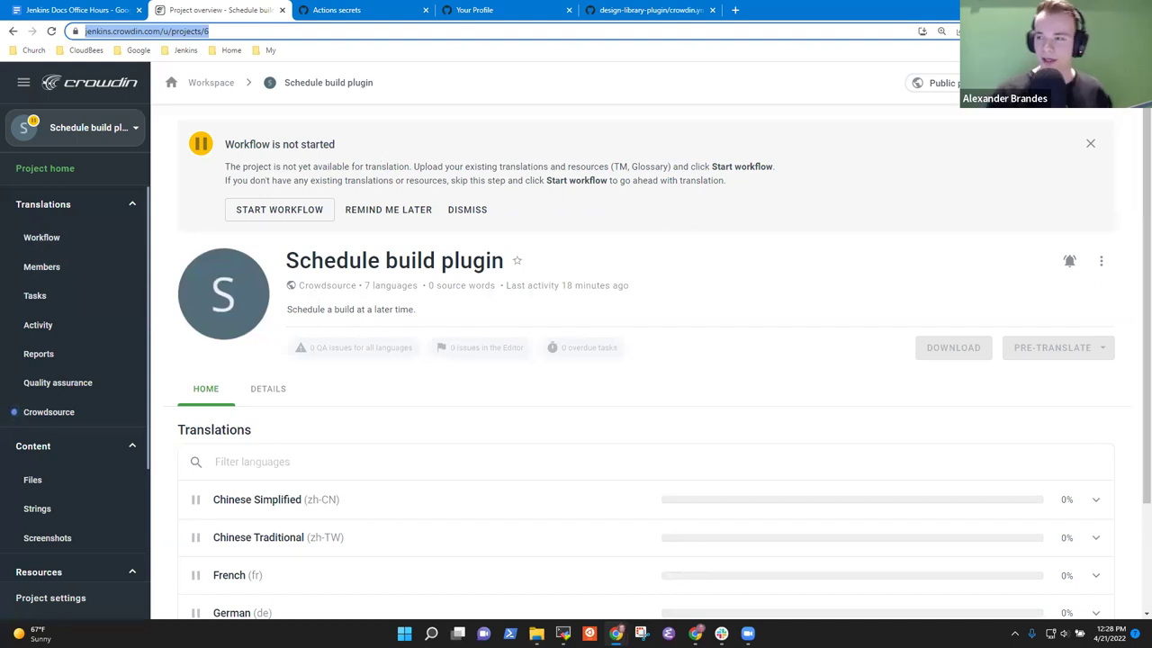
left_click(1120, 82)
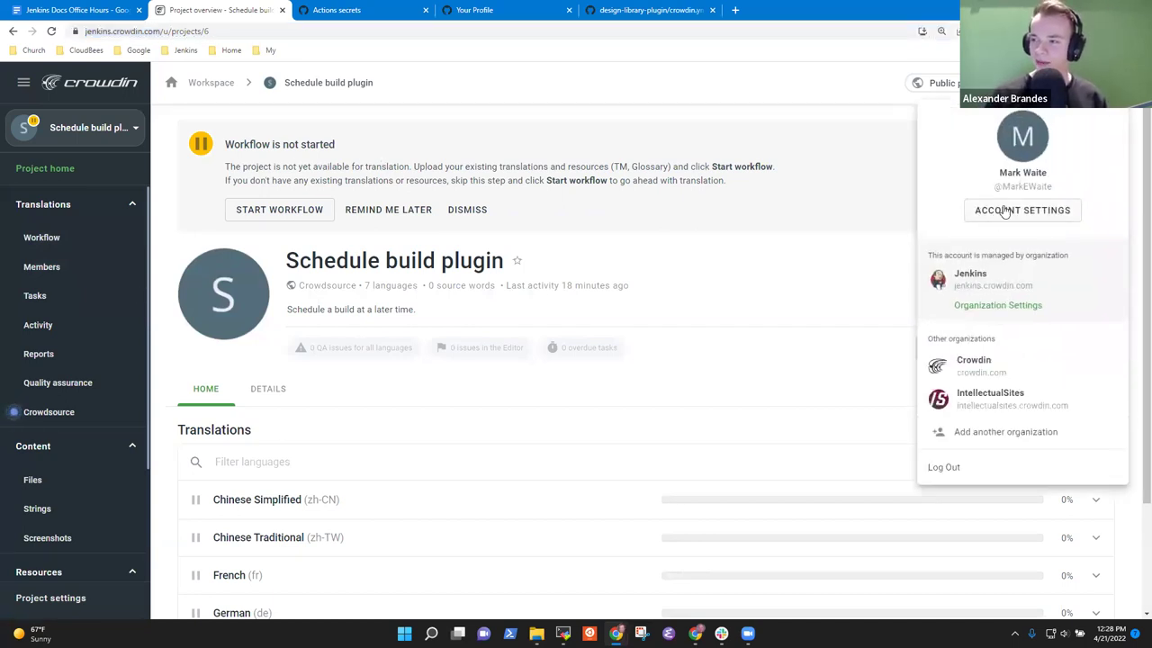
left_click(1005, 211)
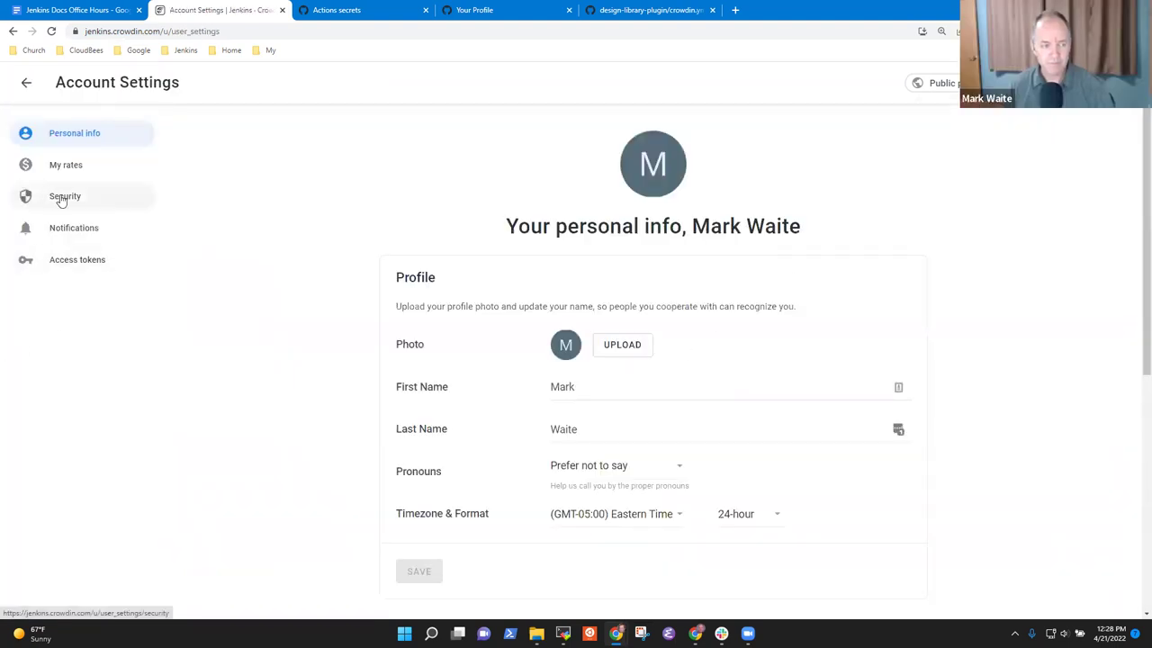
left_click(70, 268)
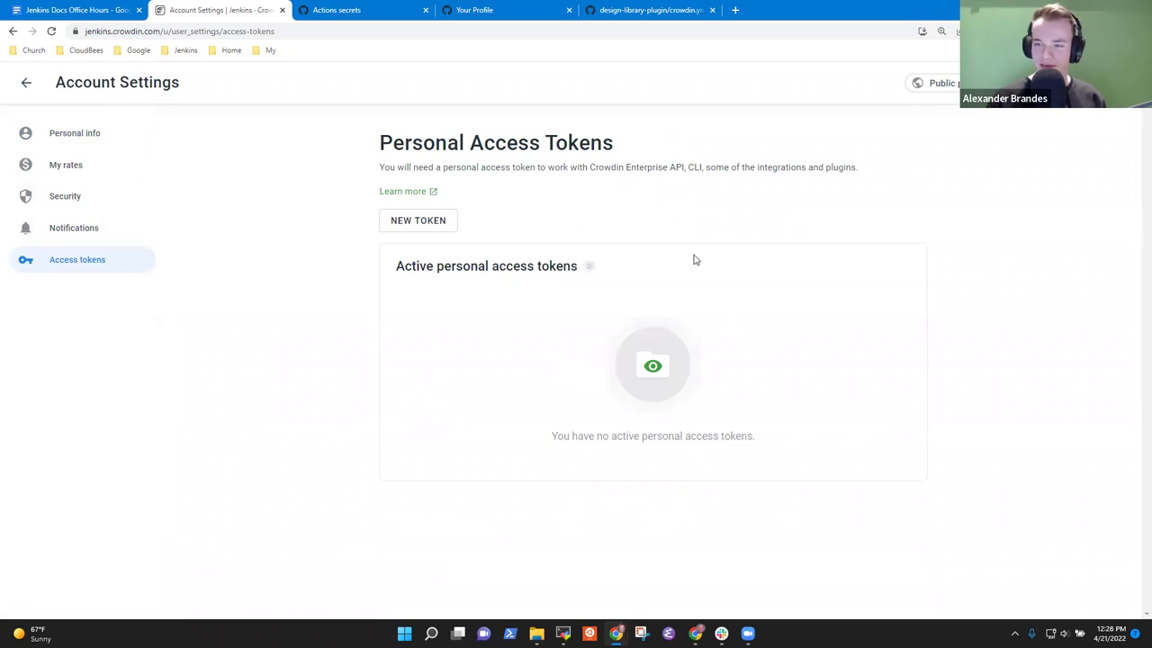
- Start a new personal access token named schedule-build-plugin-token
left_click(412, 221)
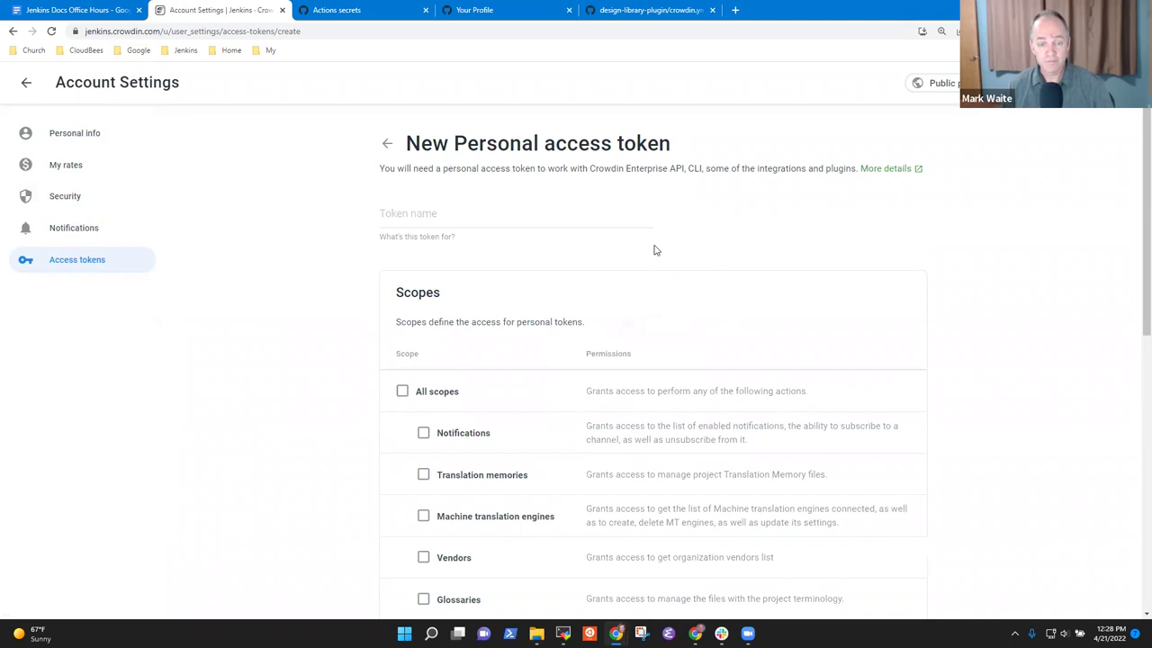
scroll(660, 265, "down", 3)
scroll(556, 249, "up", 3)
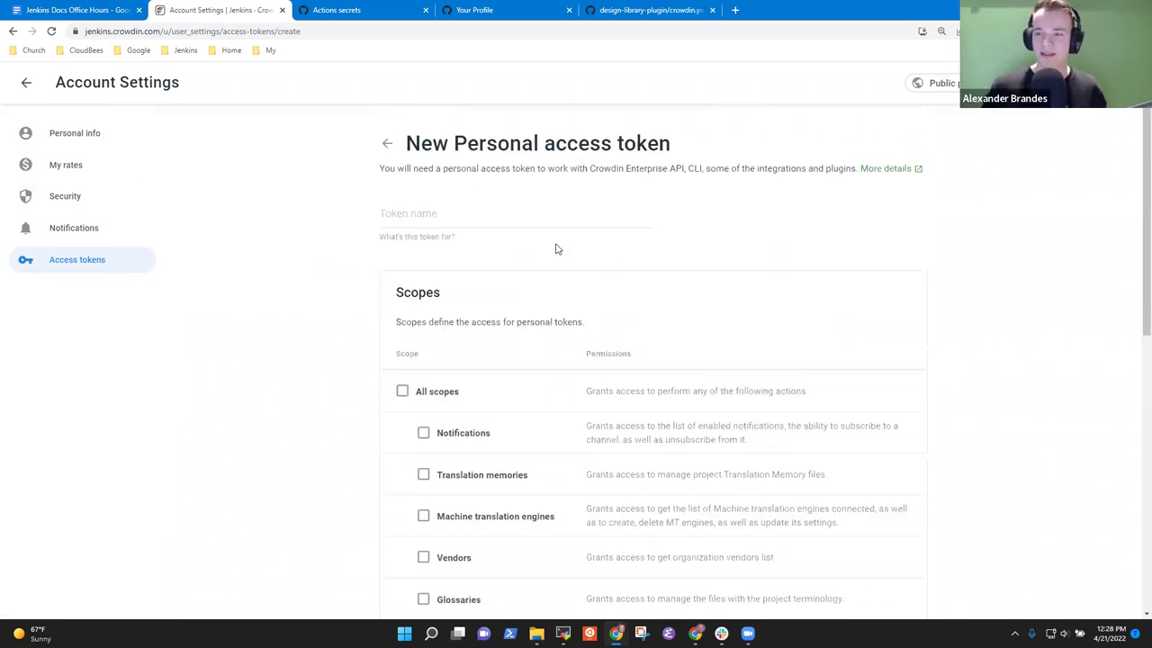
left_click(422, 217)
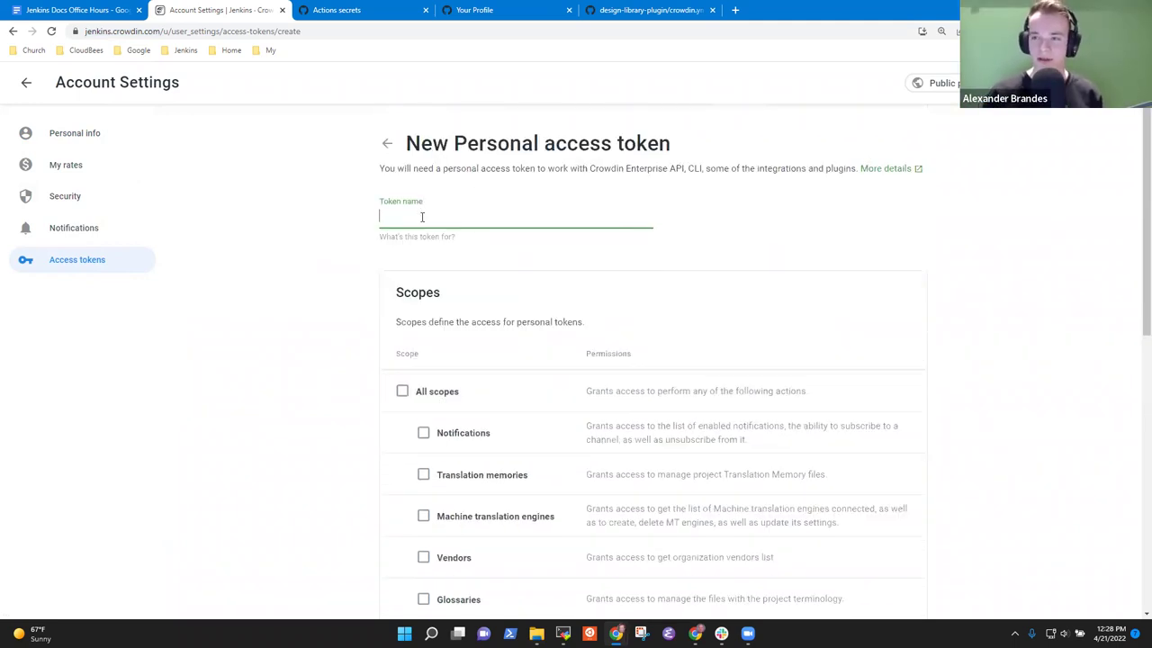
type("schedule-build-plugin-token")
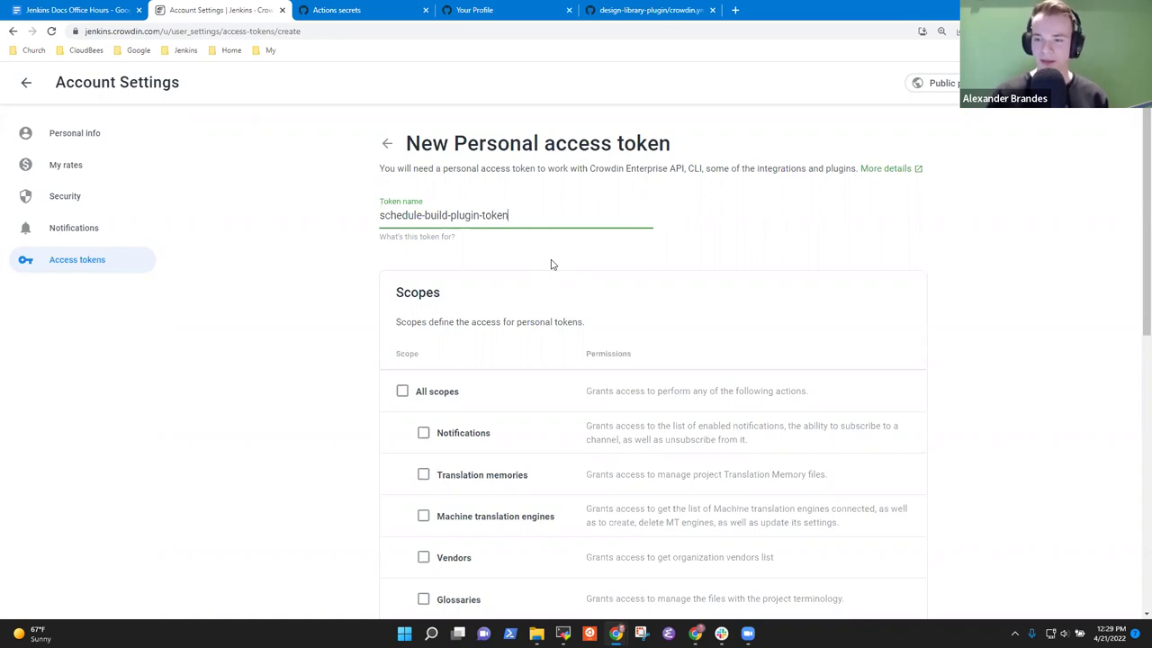
- Examine the available token scopes and the permissions each one grants
scroll(548, 257, "down", 3)
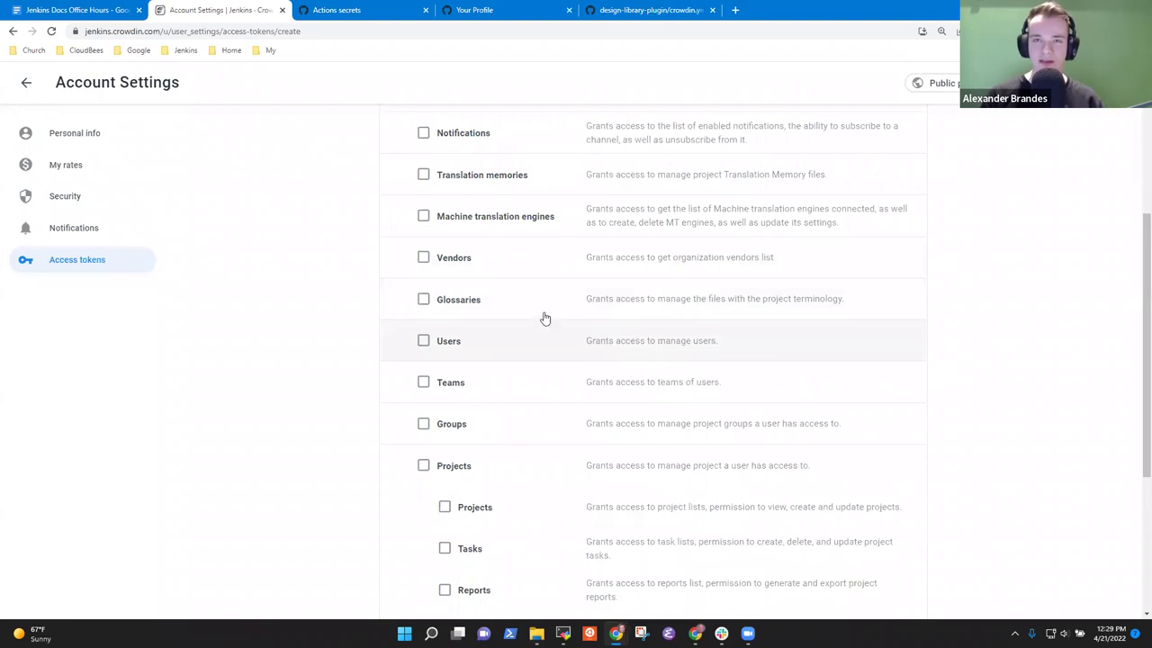
scroll(553, 315, "down", 1)
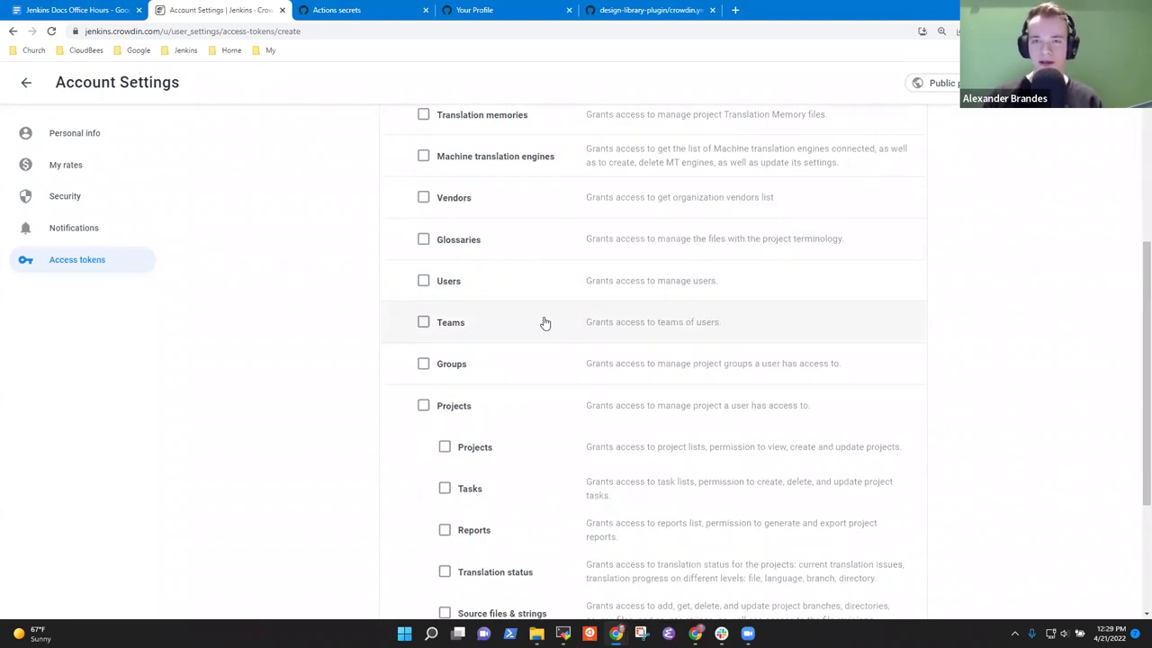
scroll(636, 285, "down", 2)
scroll(647, 303, "up", 1)
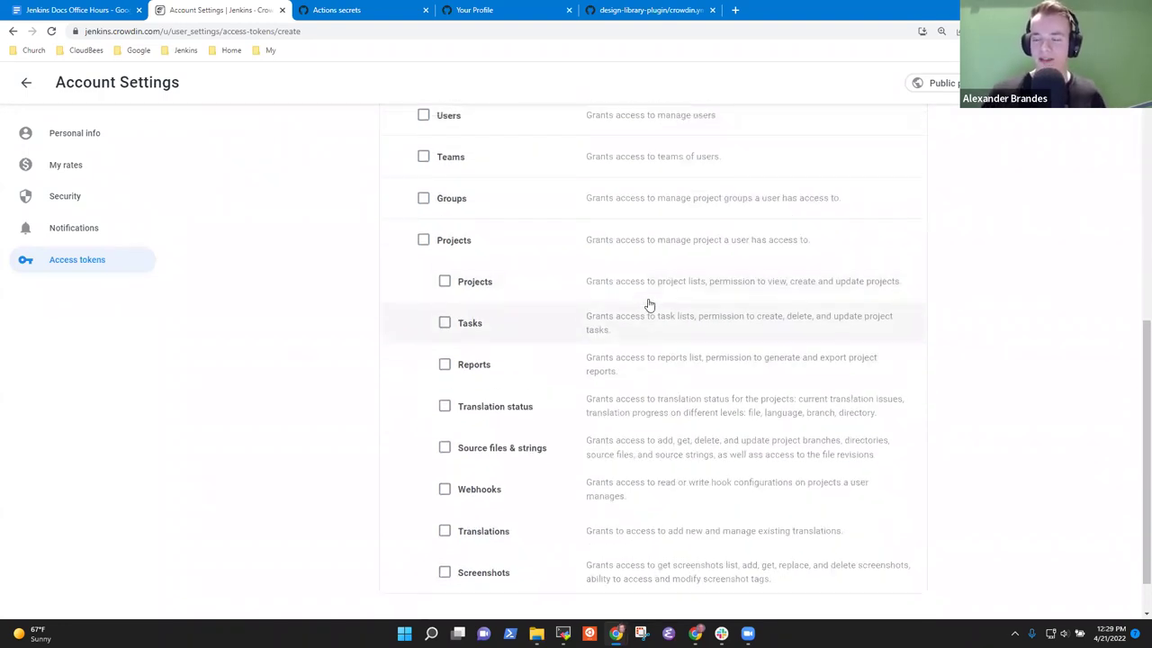
scroll(725, 309, "down", 1)
scroll(620, 314, "down", 1)
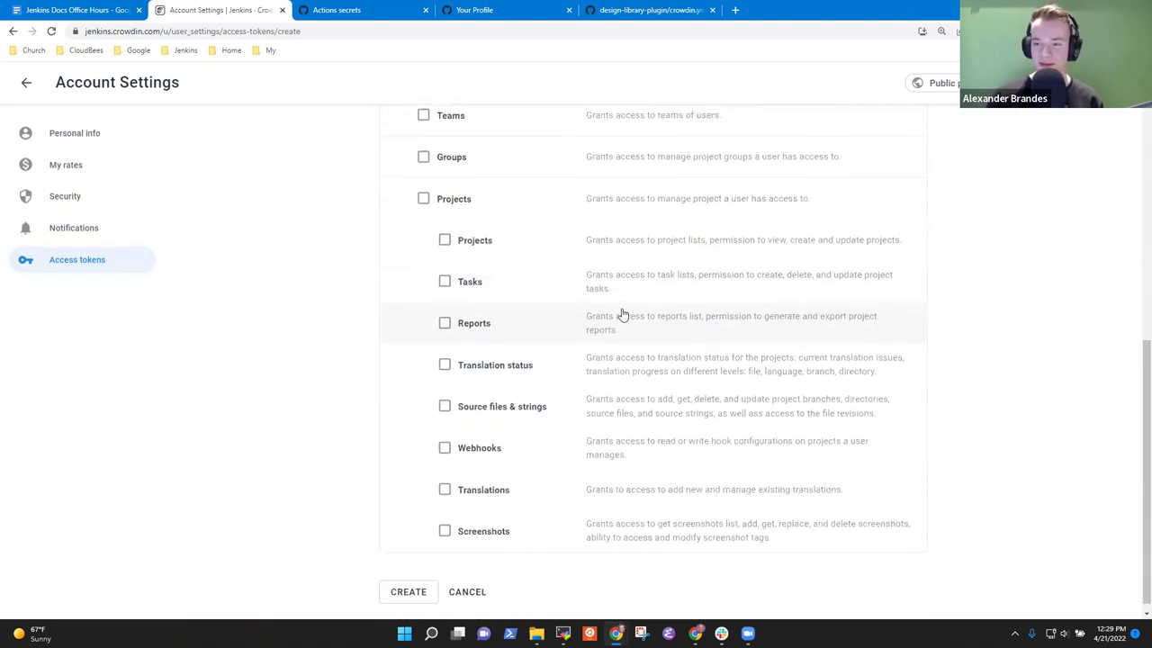
scroll(630, 317, "up", 1)
scroll(579, 326, "up", 2)
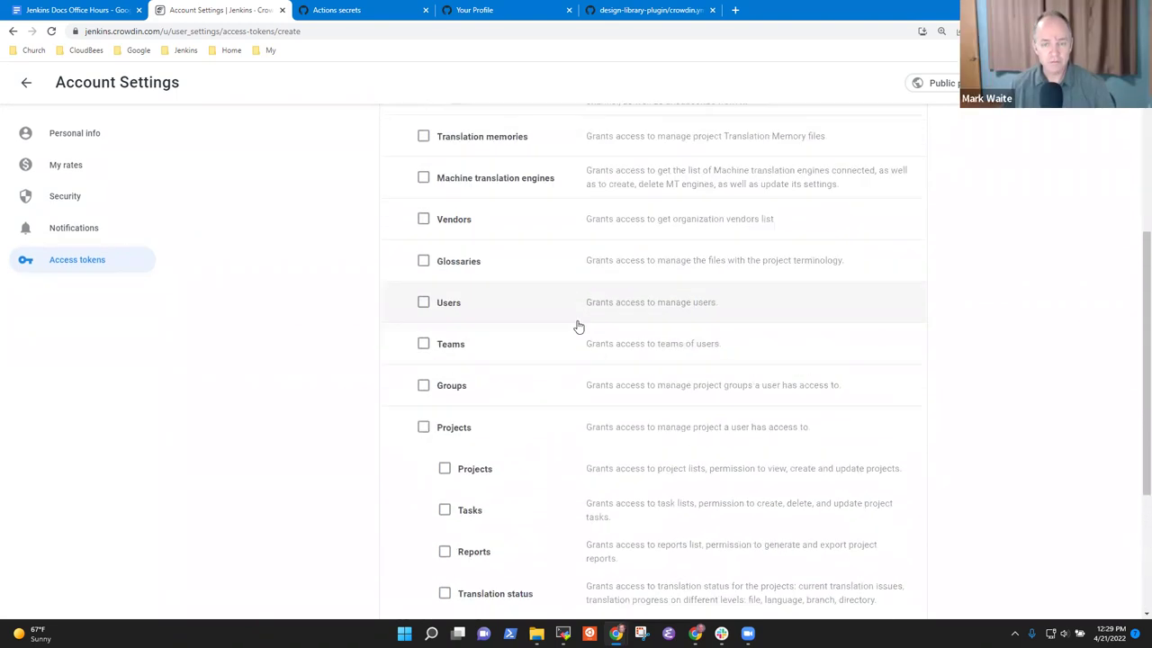
scroll(583, 329, "up", 2)
scroll(585, 332, "down", 1)
scroll(603, 334, "up", 1)
scroll(612, 337, "down", 1)
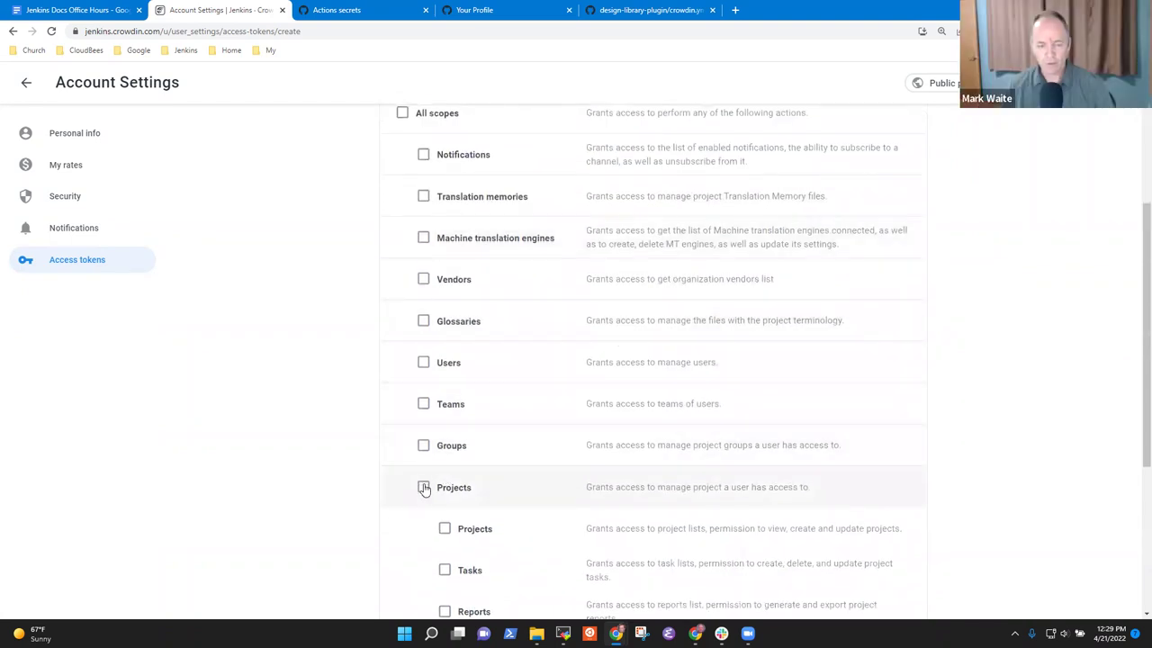
- Grant the token the Projects, Translation status and Source files & strings scopes within the Projects group
scroll(681, 519, "down", 3)
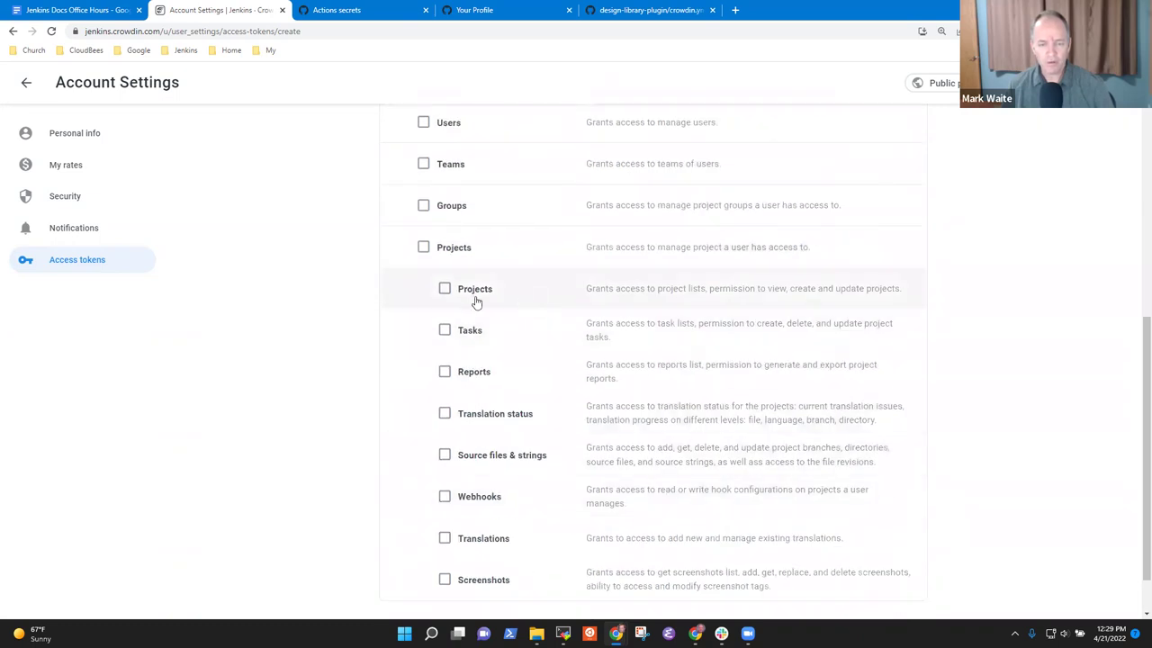
left_click(444, 289)
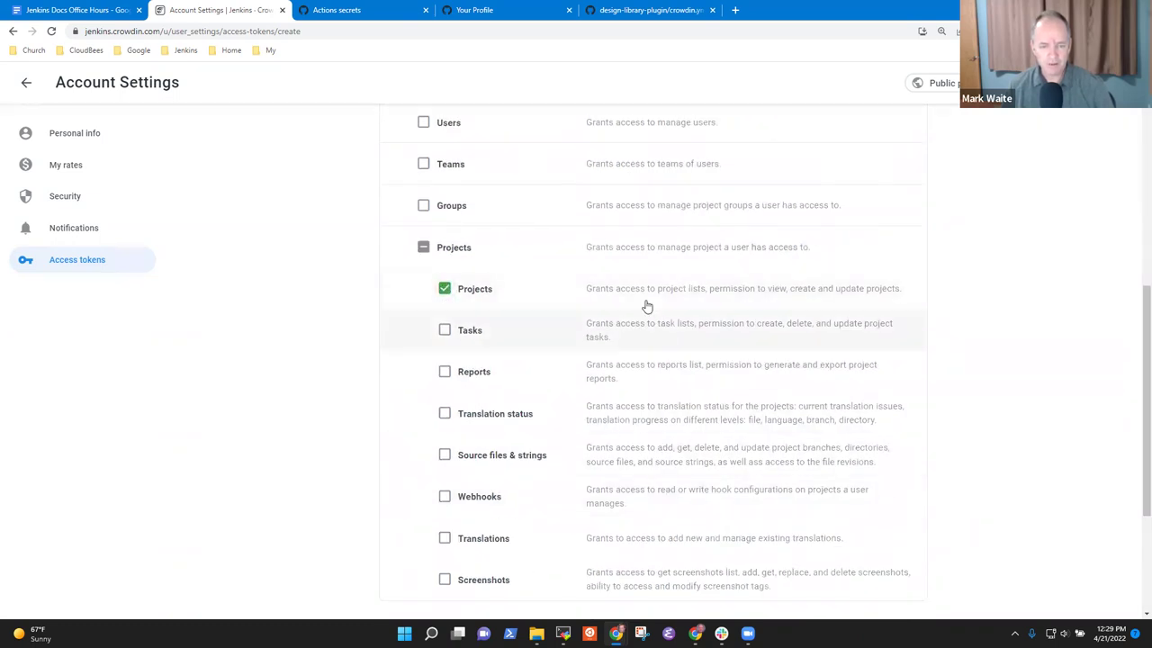
scroll(659, 314, "down", 1)
scroll(662, 314, "down", 1)
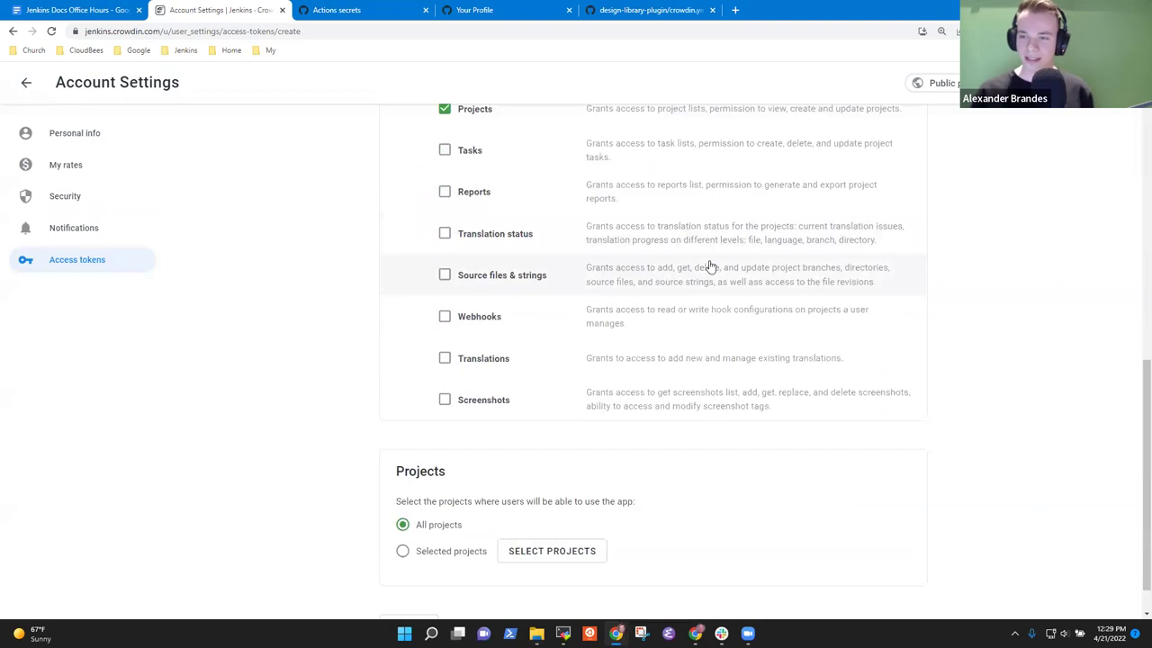
left_click(444, 294)
left_click(444, 337)
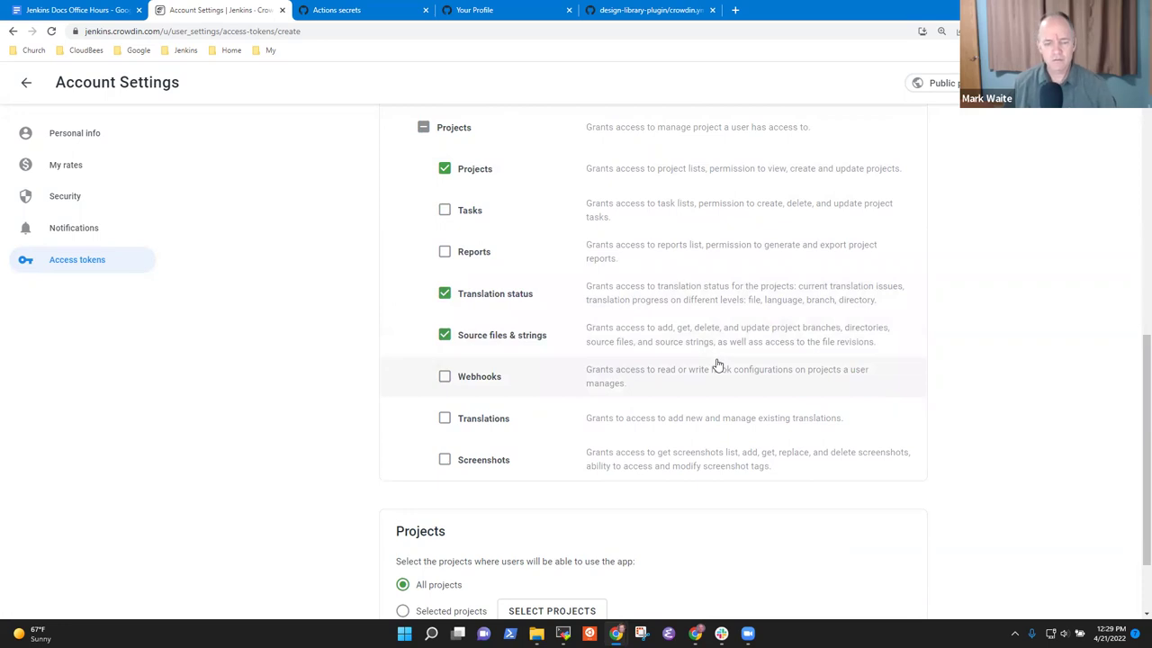
- Restrict the new token to the Schedule build plugin project and review its granted scopes
scroll(589, 354, "down", 2)
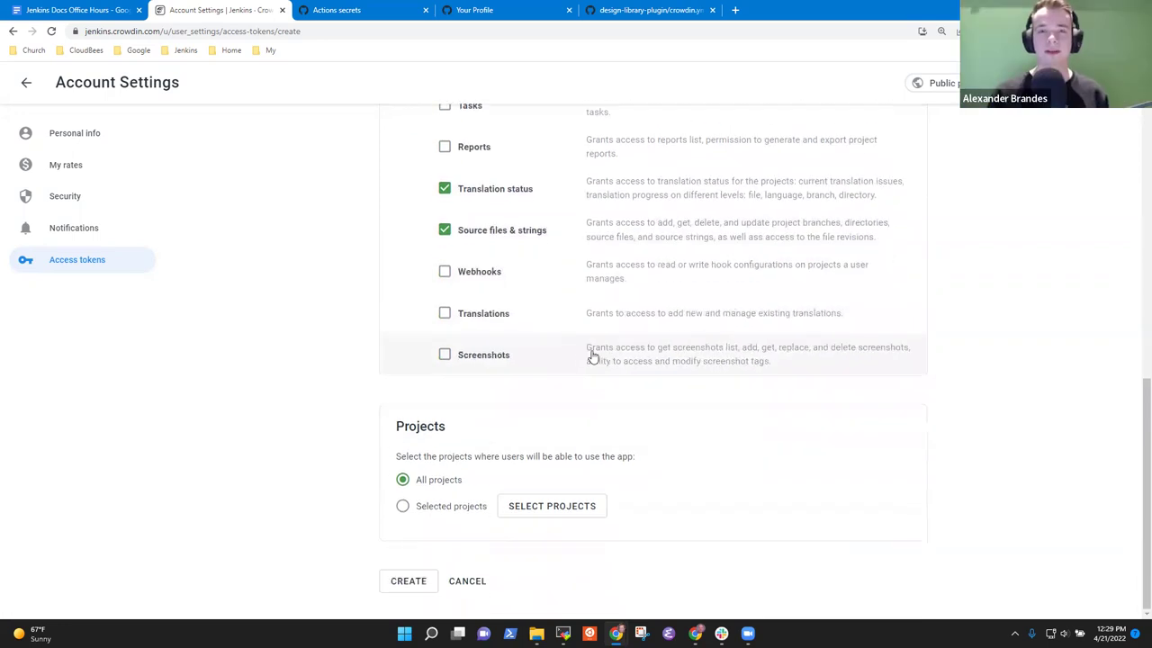
left_click(403, 506)
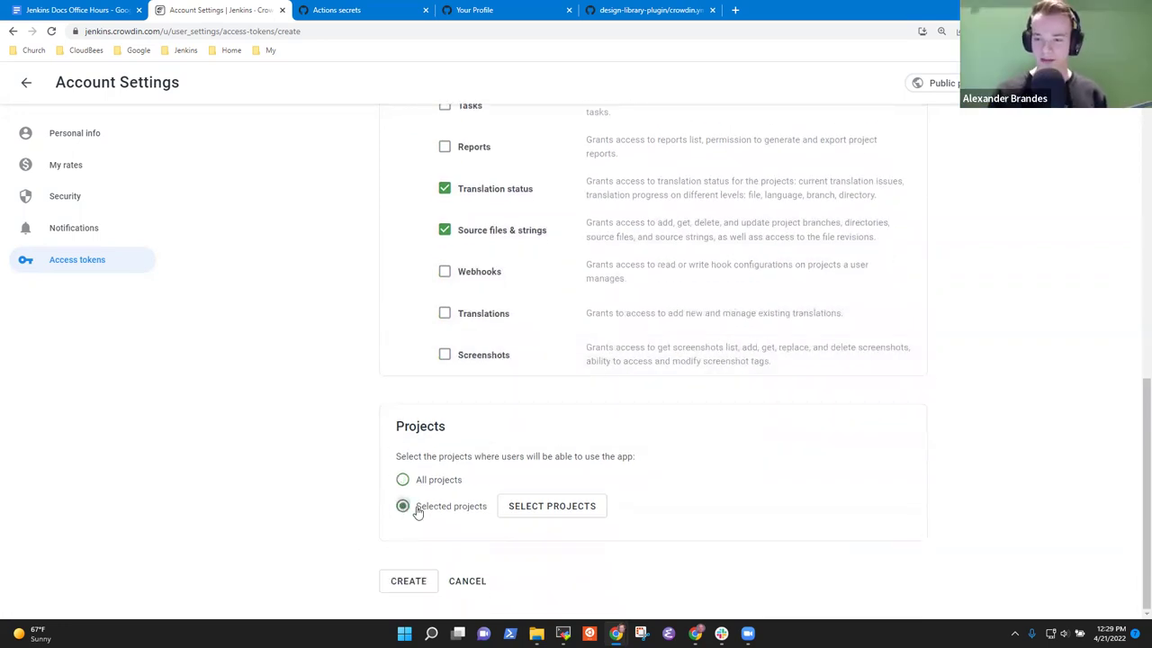
left_click(540, 507)
left_click(439, 369)
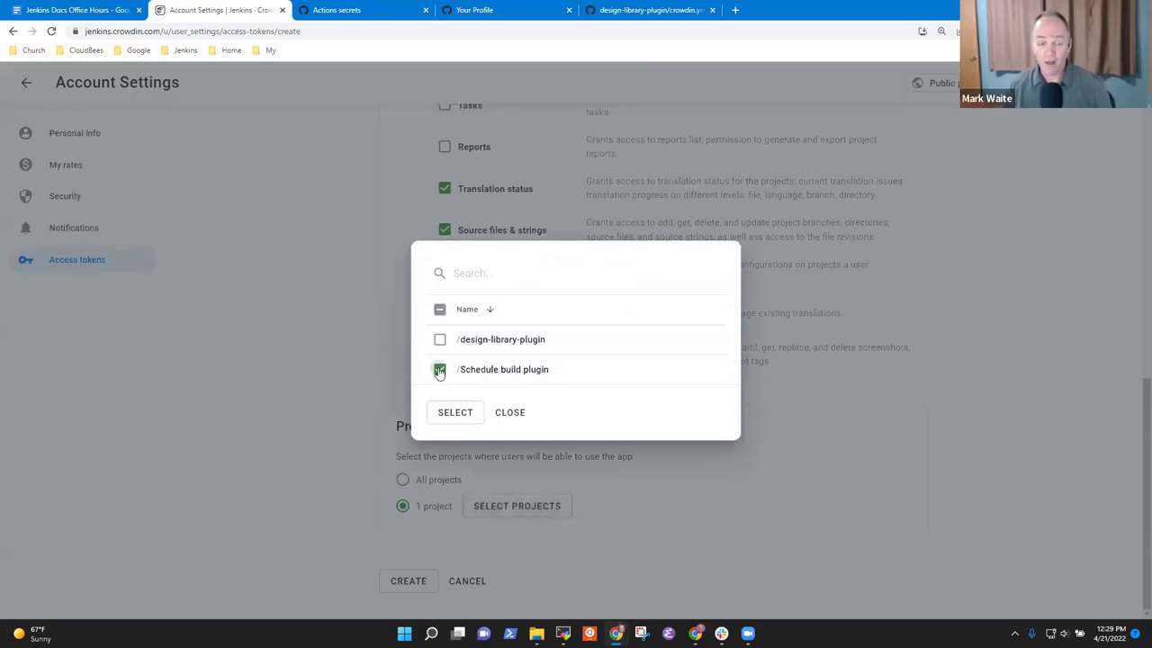
left_click(466, 416)
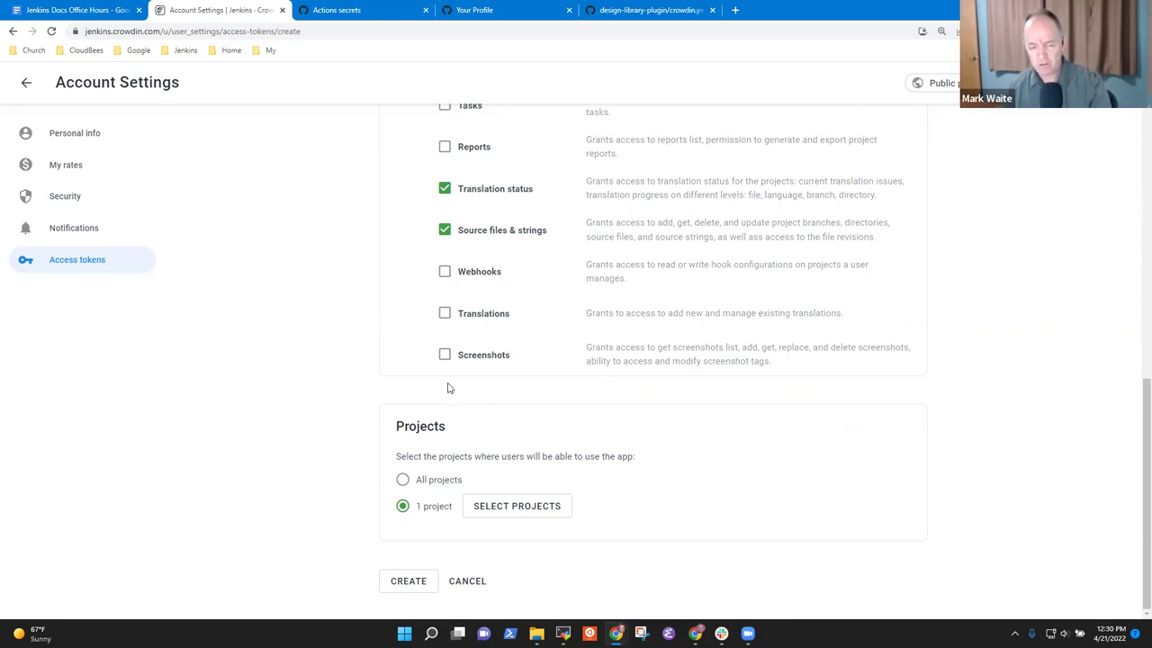
scroll(450, 388, "up", 15)
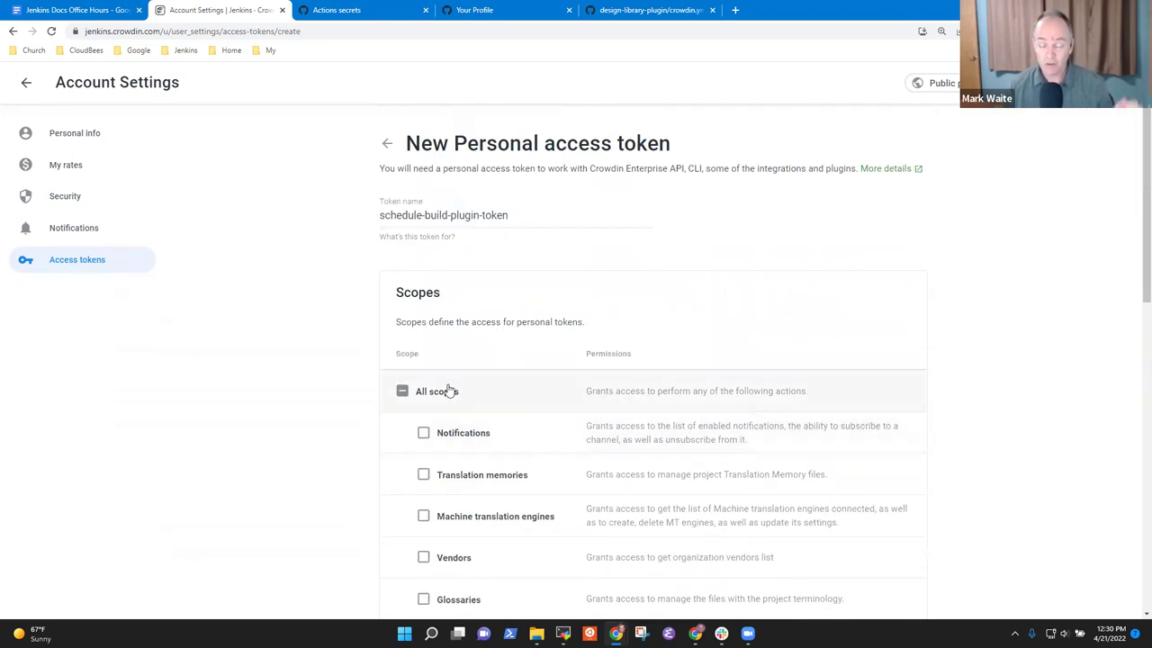
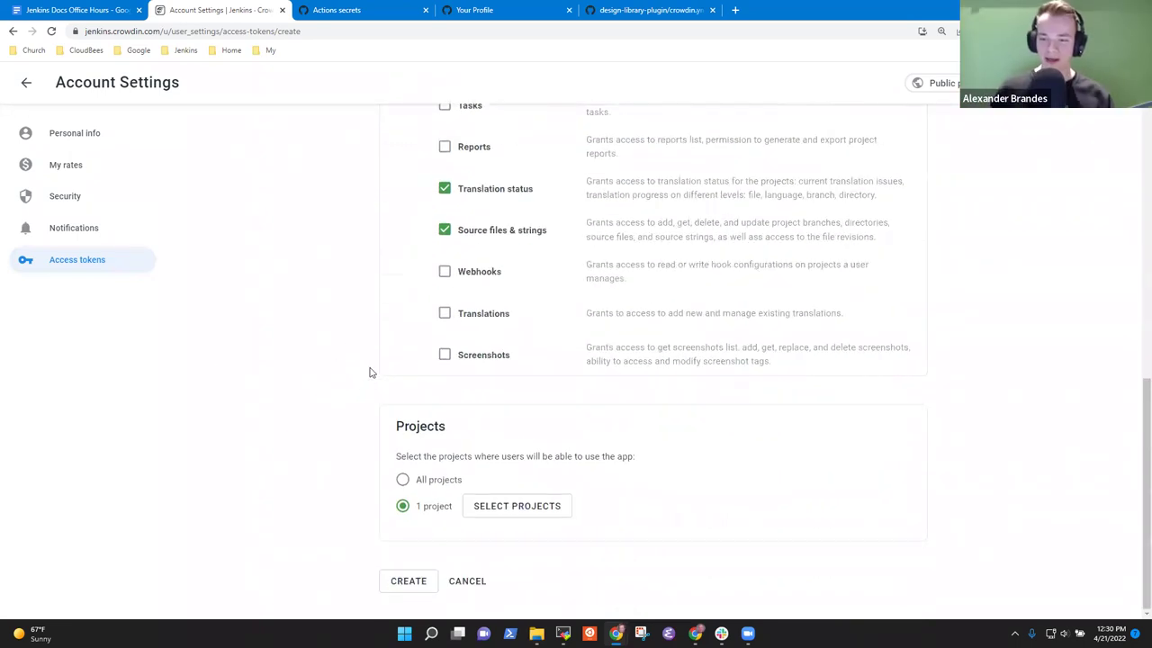
scroll(399, 264, "up", 4)
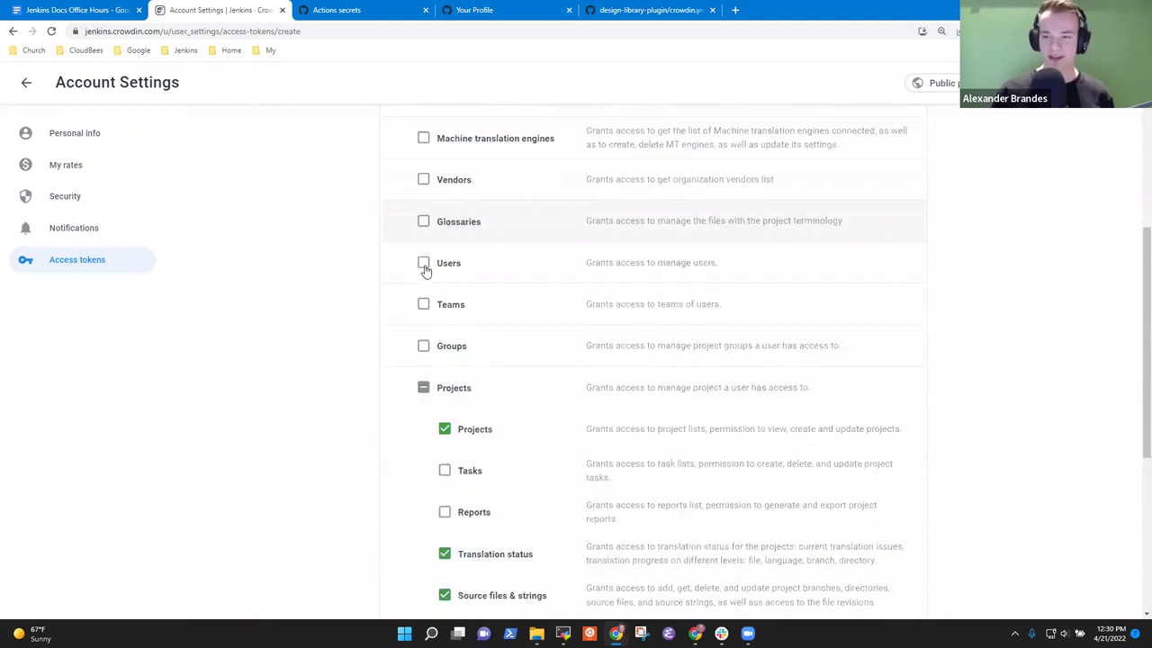
scroll(426, 270, "down", 4)
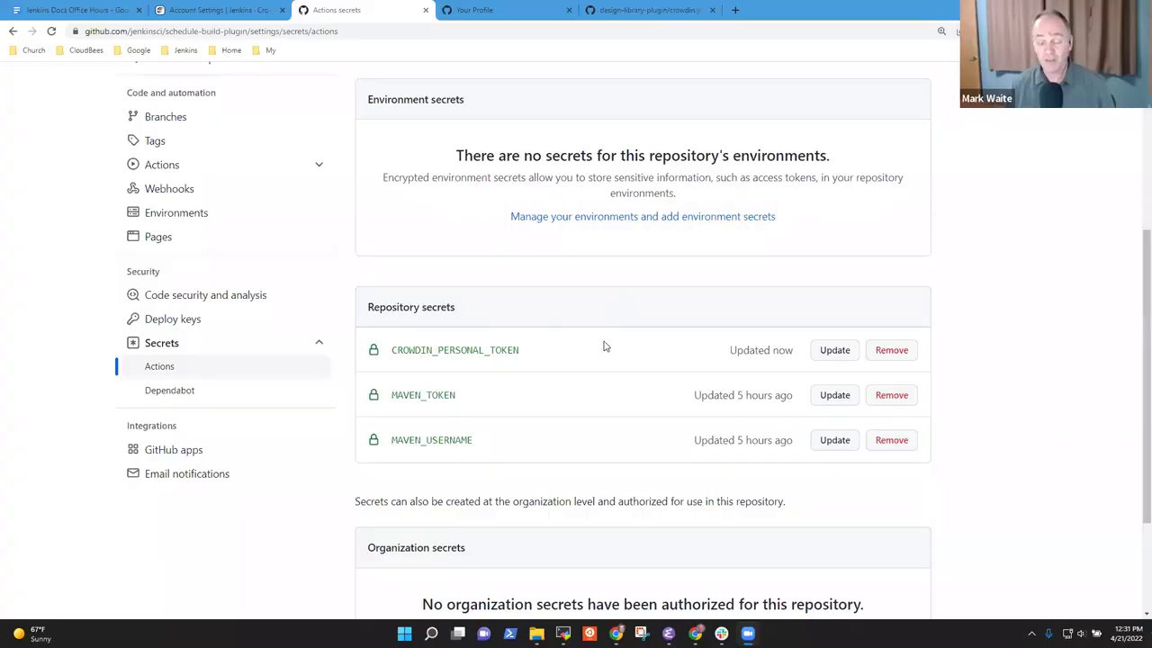
- Check the Actions repository secrets of schedule-build-plugin, including CROWDIN_PERSONAL_TOKEN, MAVEN_TOKEN and MAVEN_USERNAME
scroll(604, 347, "up", 5)
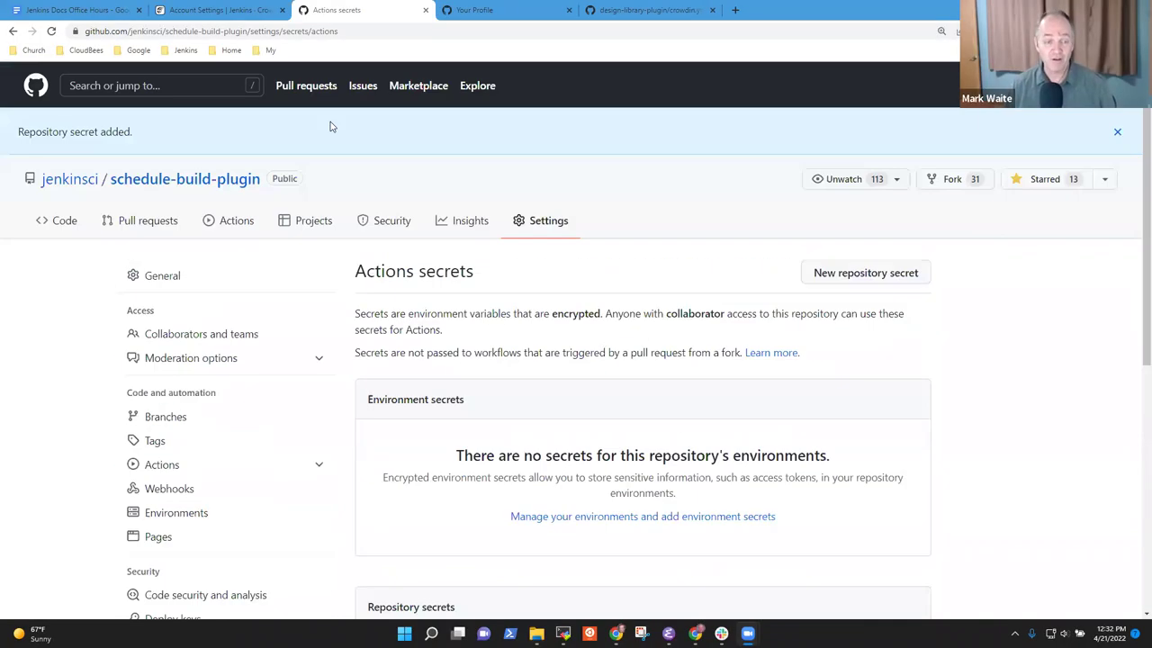
left_click(486, 12)
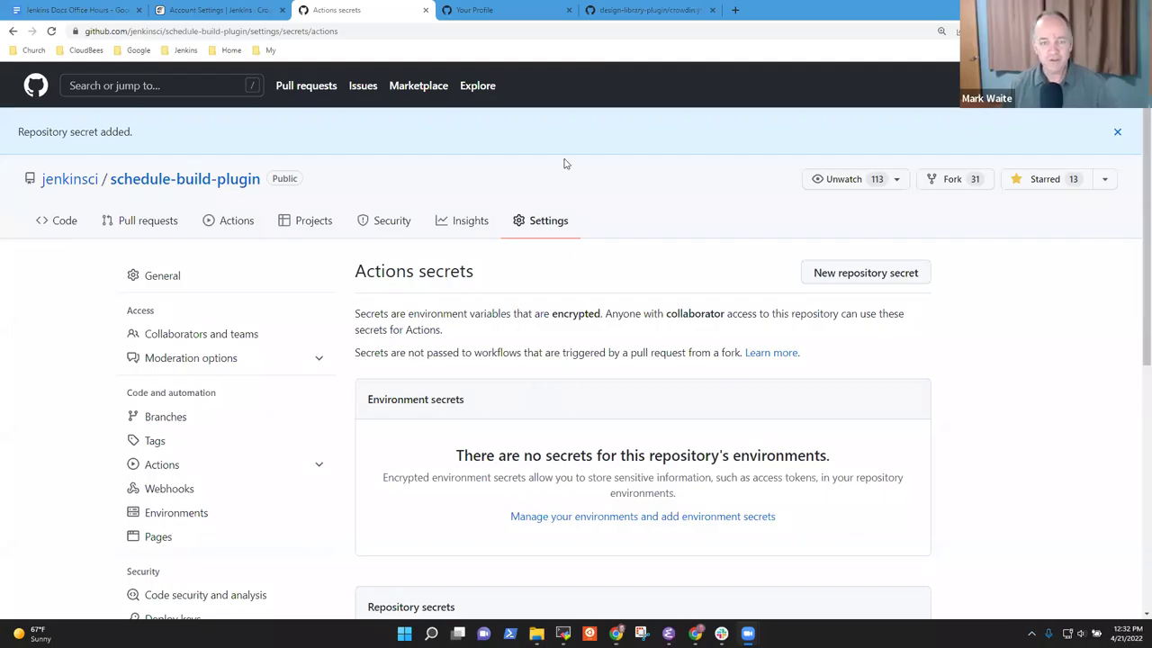
scroll(485, 288, "down", 5)
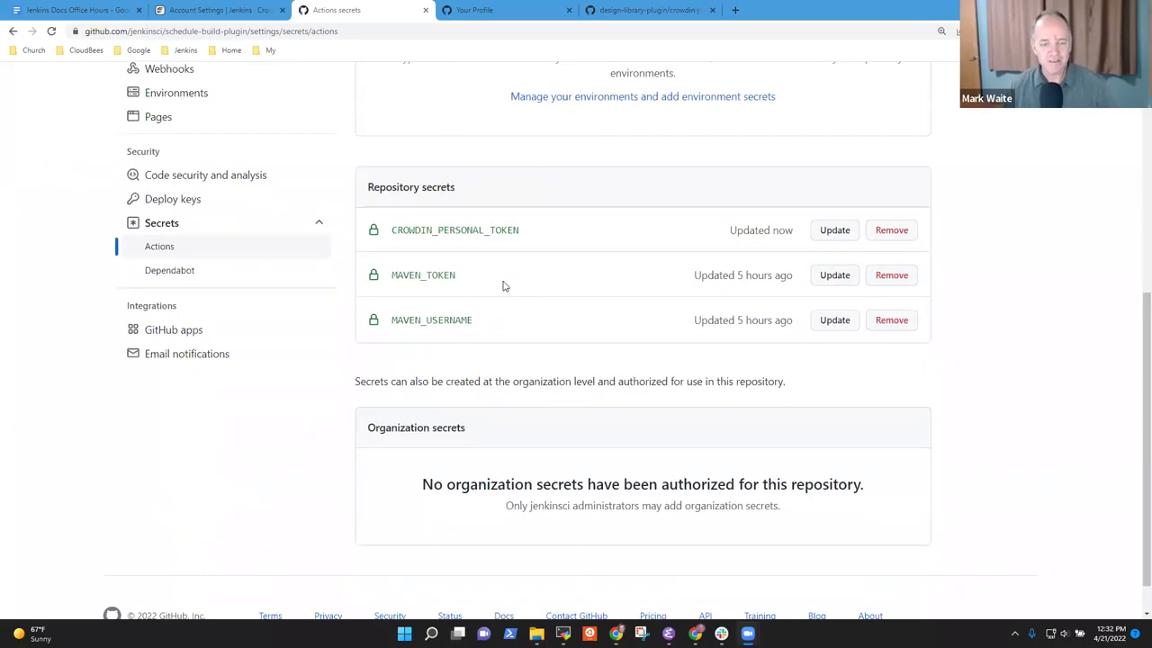
left_click_drag(493, 329, 376, 306)
left_click_drag(526, 281, 378, 284)
left_click_drag(526, 232, 375, 232)
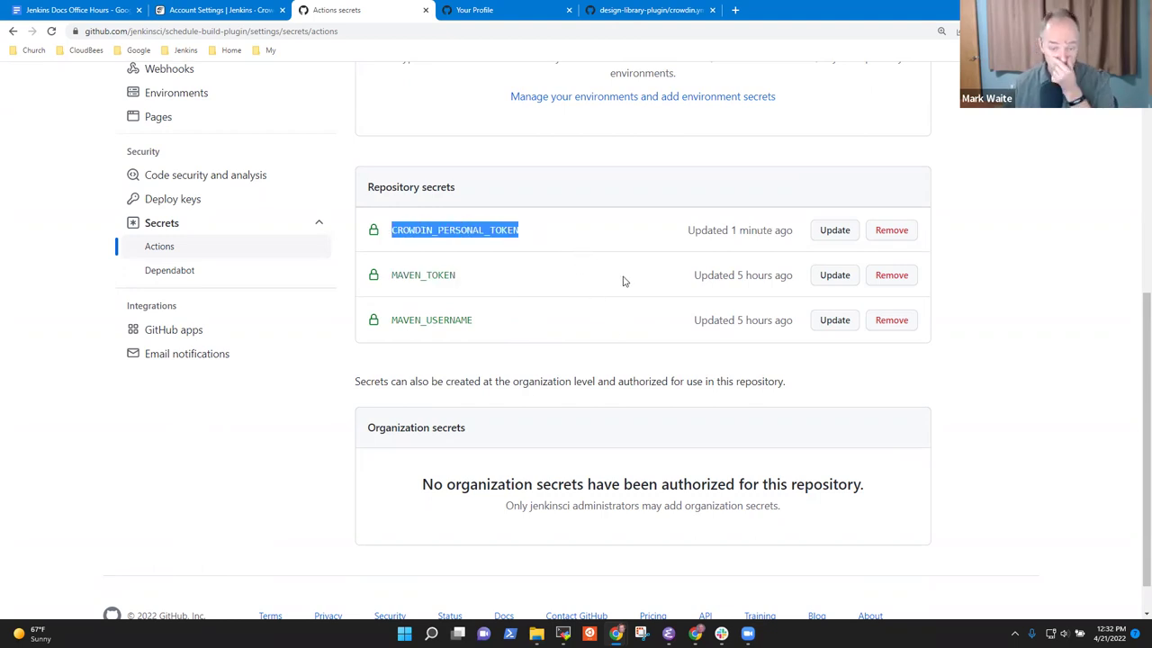
scroll(632, 316, "up", 1)
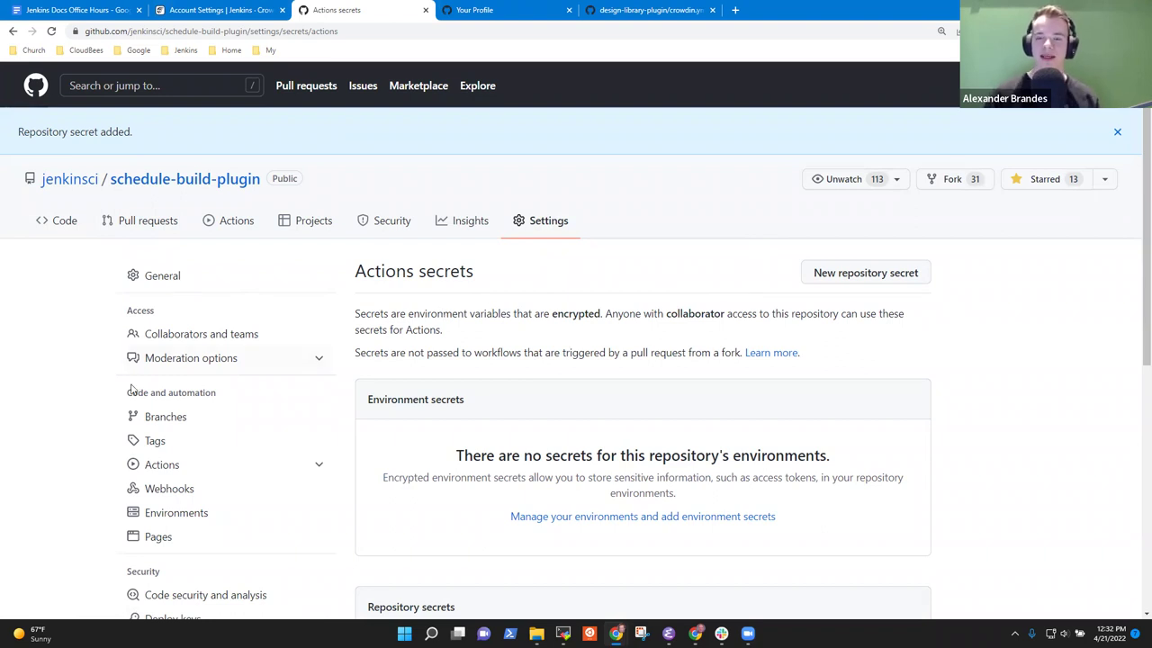
- Run the Crowdin Action workflow manually from the master branch of schedule-build-plugin
left_click(234, 226)
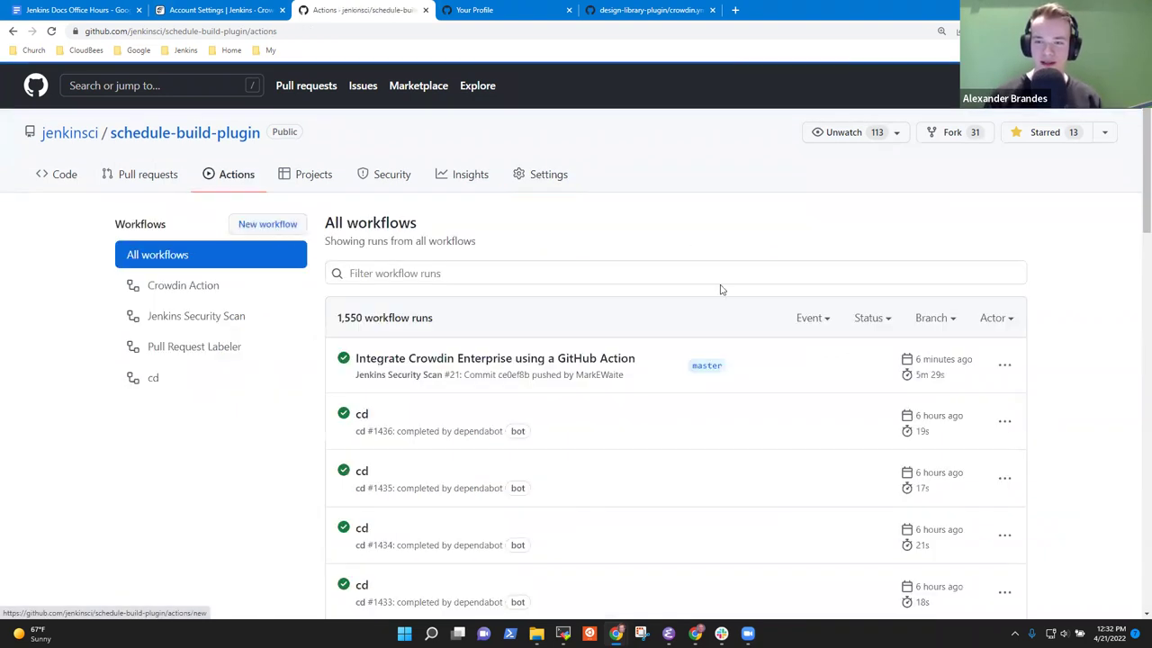
left_click(186, 287)
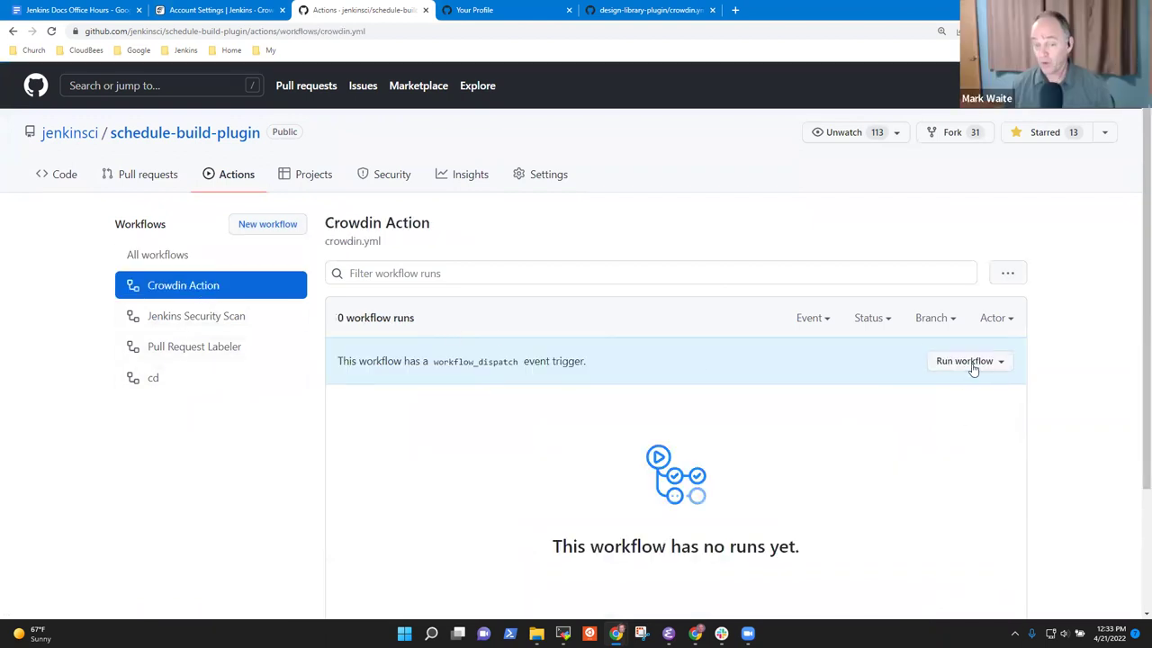
left_click(965, 364)
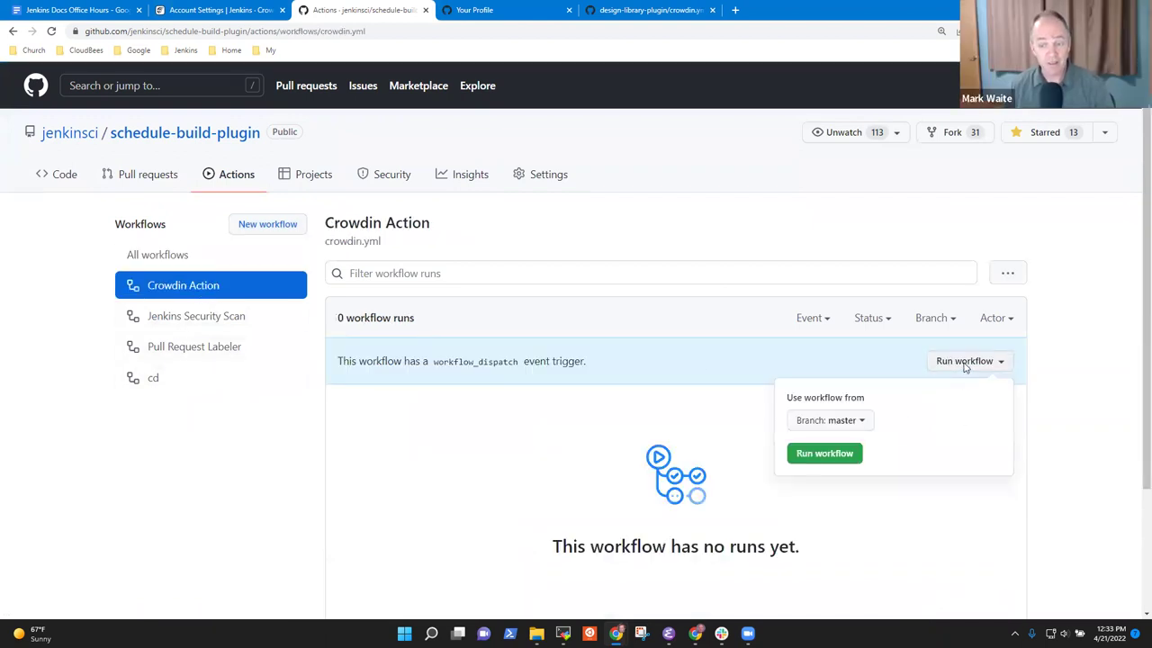
left_click(841, 457)
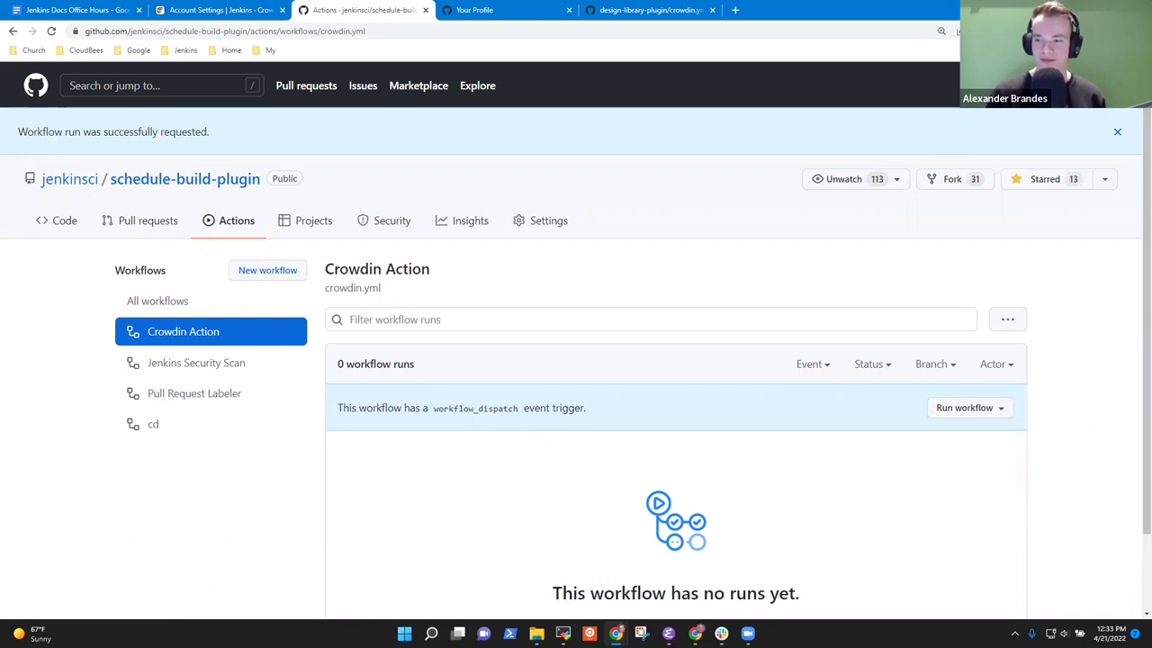
left_click(1117, 134)
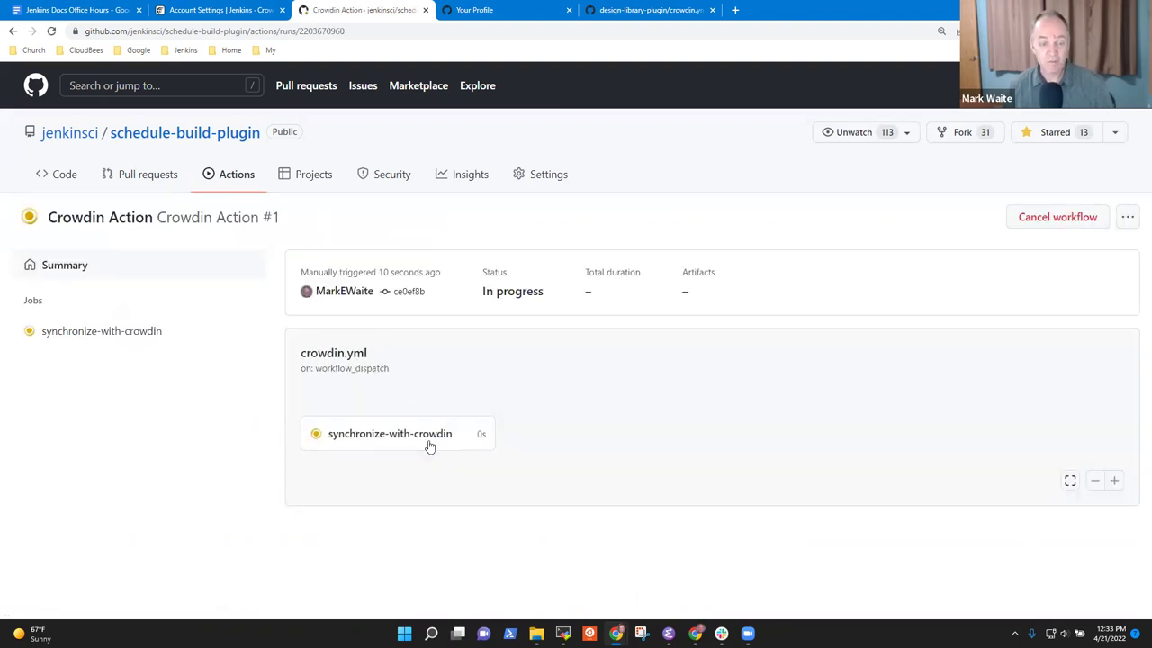
- Examine the synchronize-with-crowdin job's log in the new run, especially the output of its crowdin action stage
left_click(428, 439)
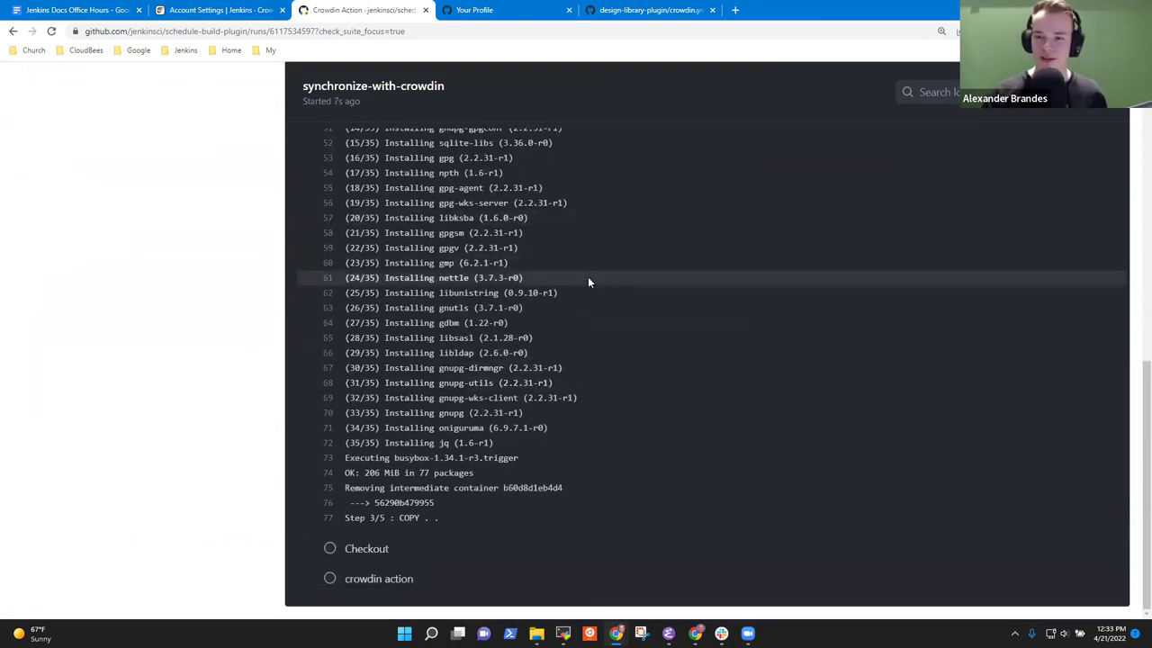
scroll(584, 287, "up", 8)
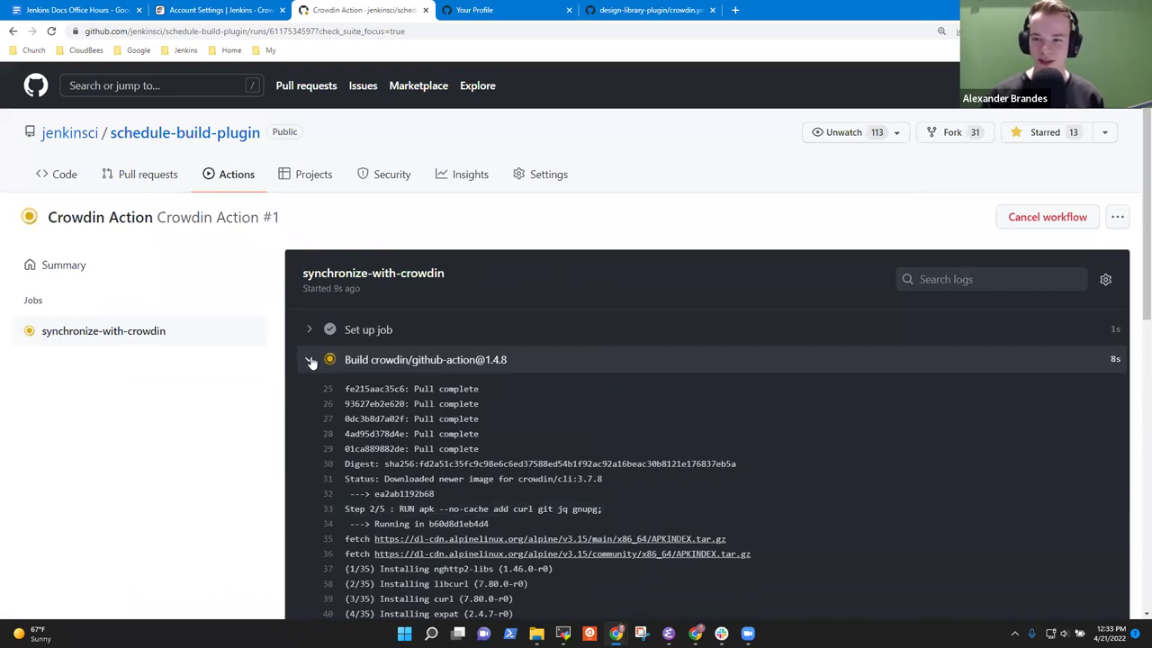
left_click(309, 360)
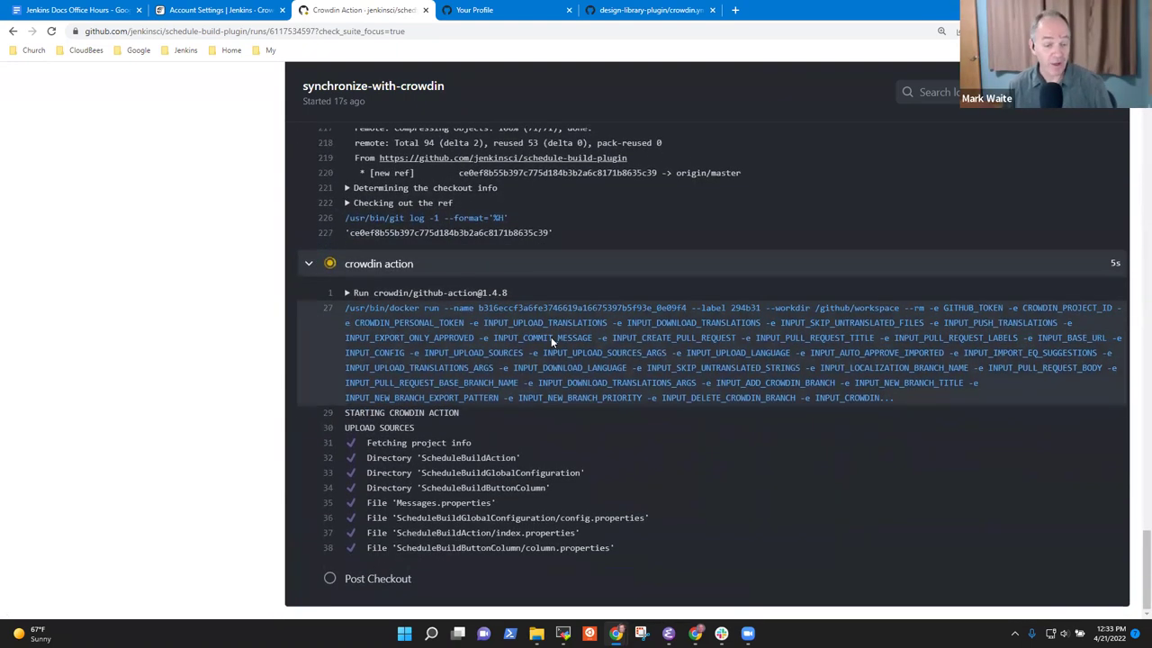
scroll(429, 286, "up", 12)
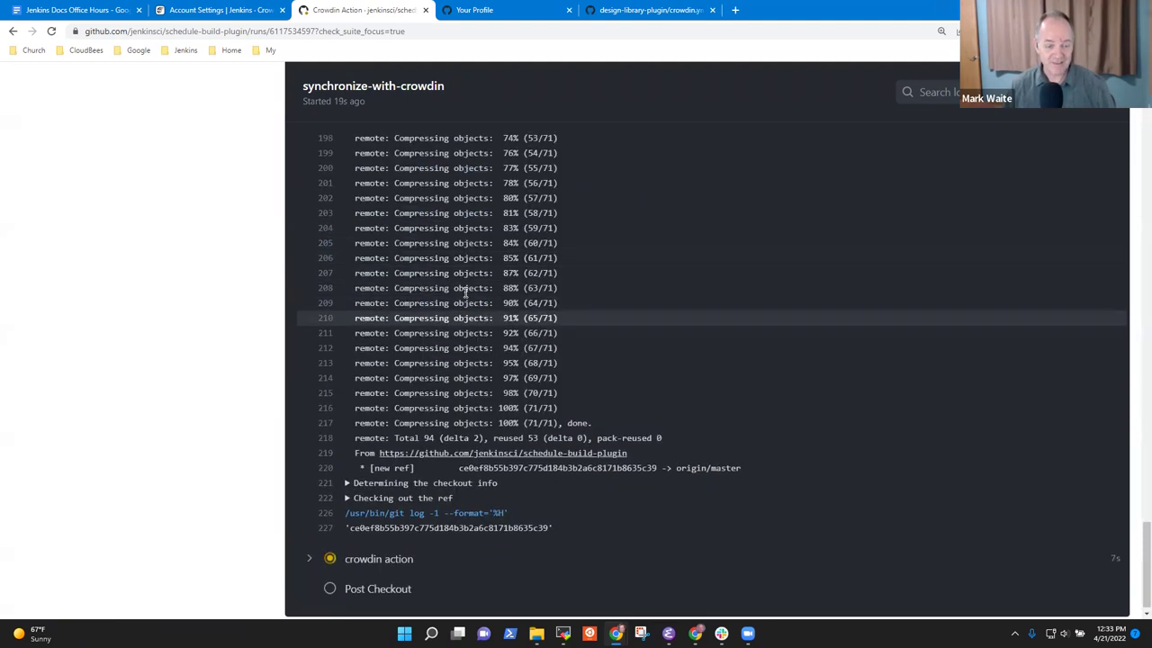
scroll(430, 286, "up", 20)
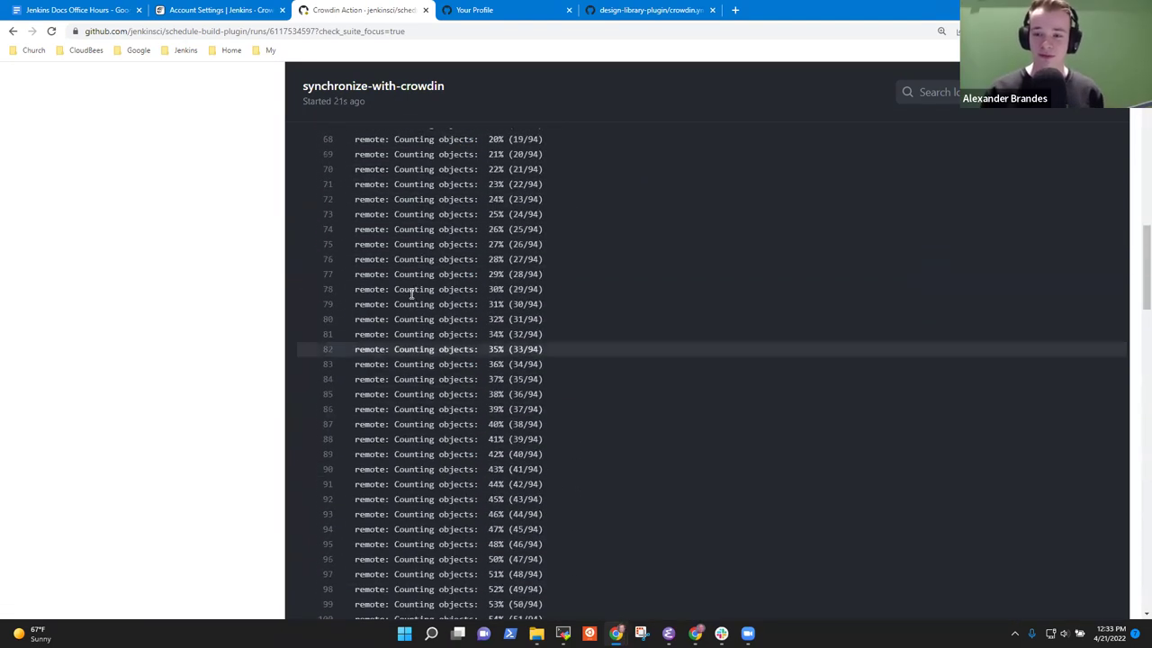
left_click(309, 188)
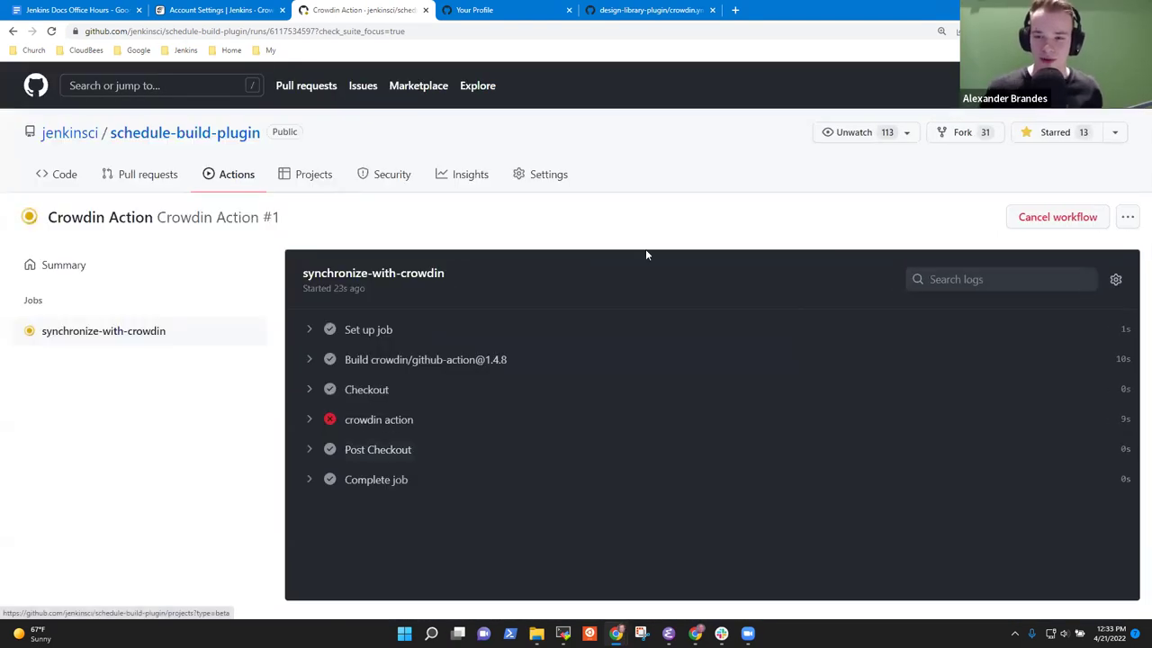
left_click(311, 421)
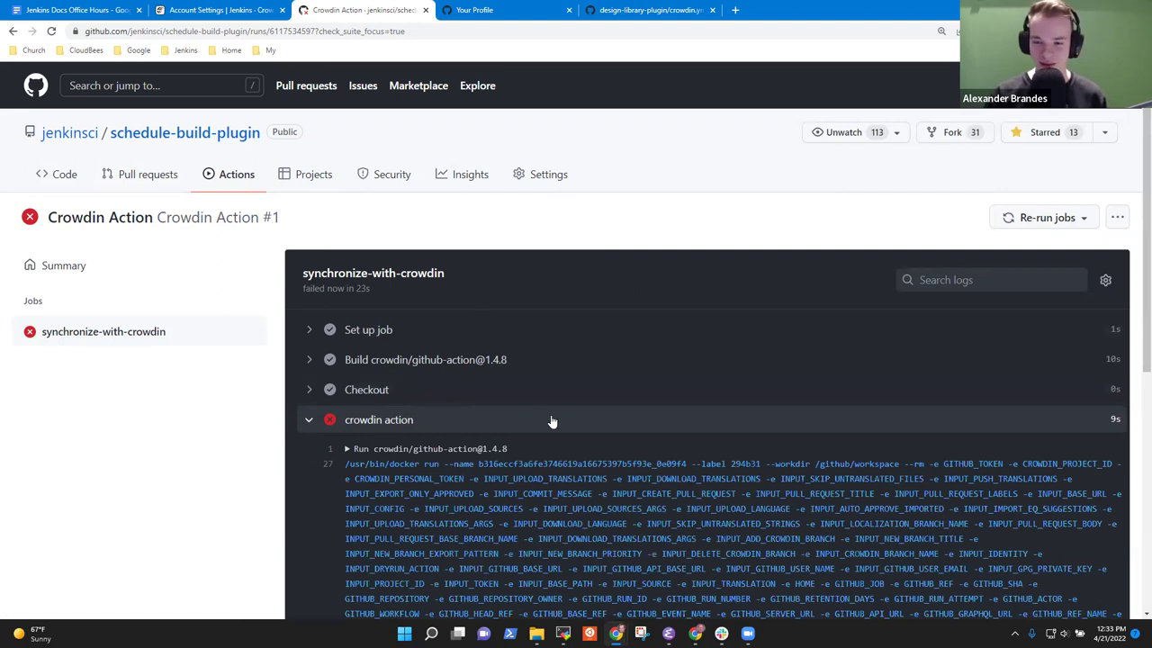
scroll(553, 421, "down", 5)
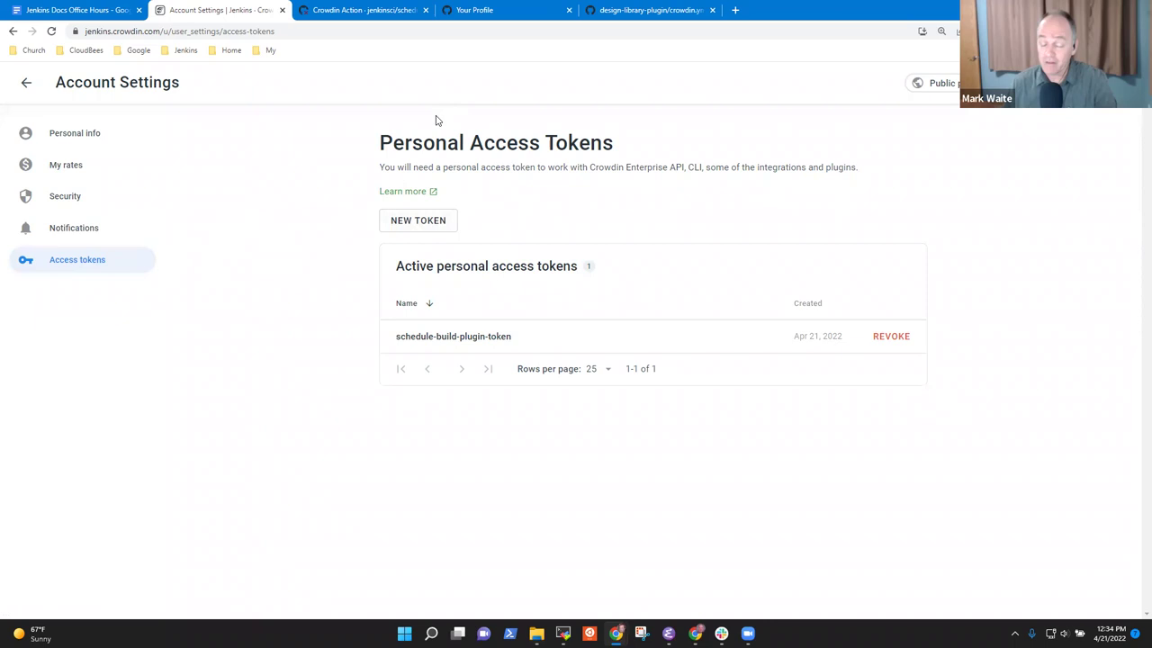
- Revoke the existing schedule-build-plugin-token in the Crowdin personal access tokens
left_click(428, 221)
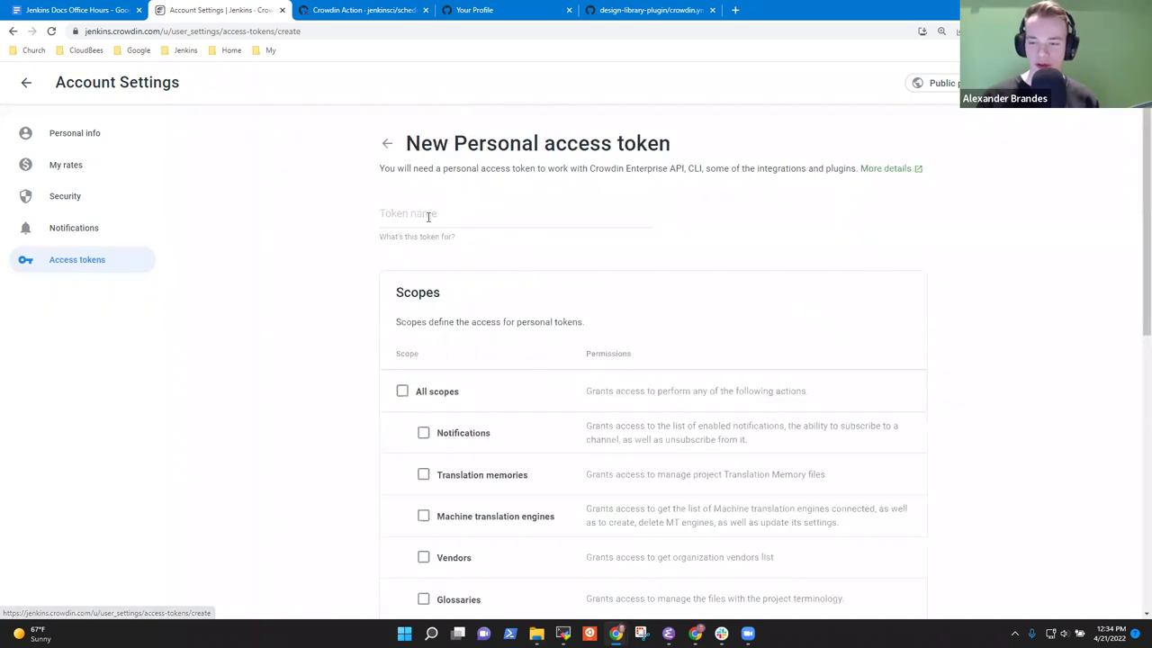
left_click(387, 144)
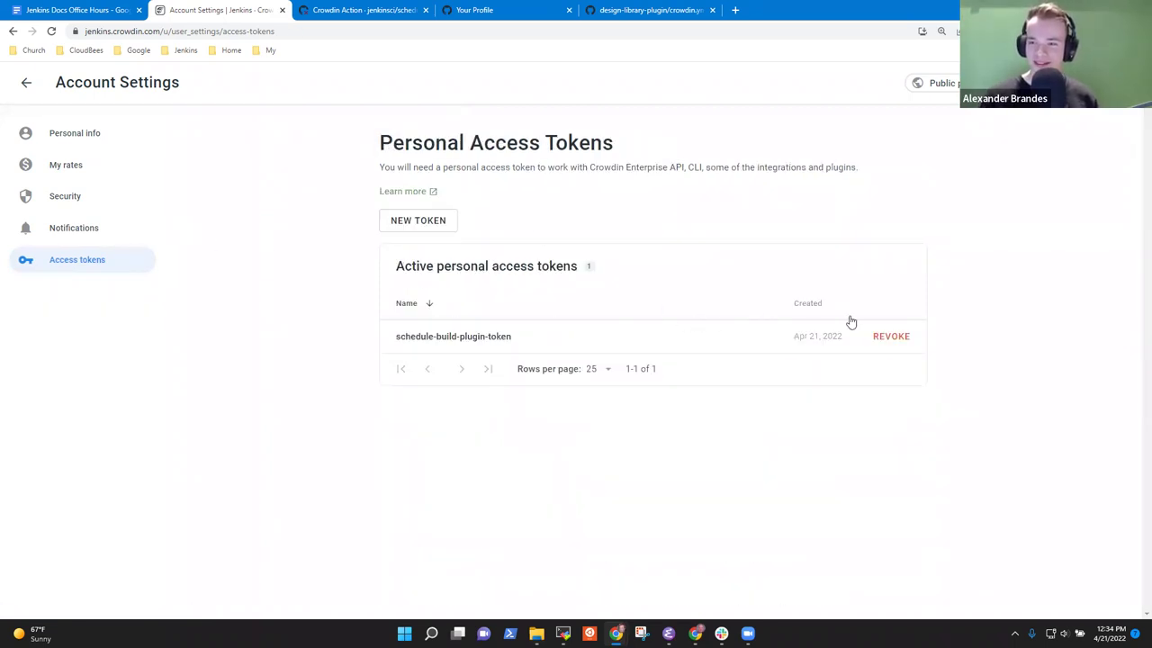
left_click(900, 342)
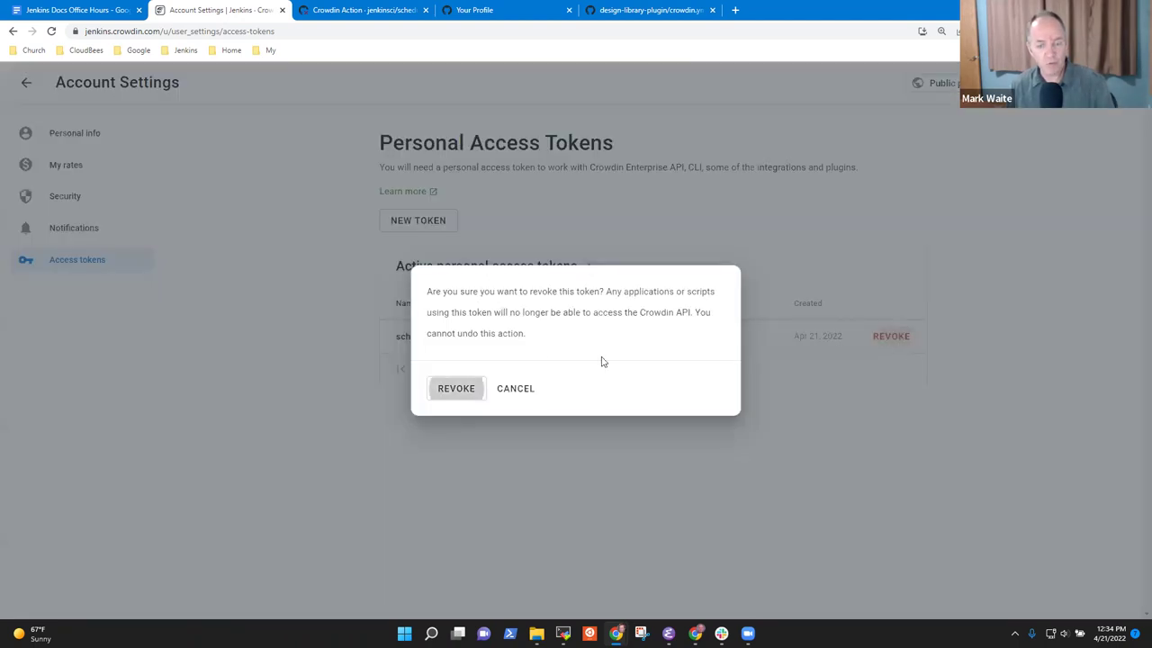
left_click(457, 389)
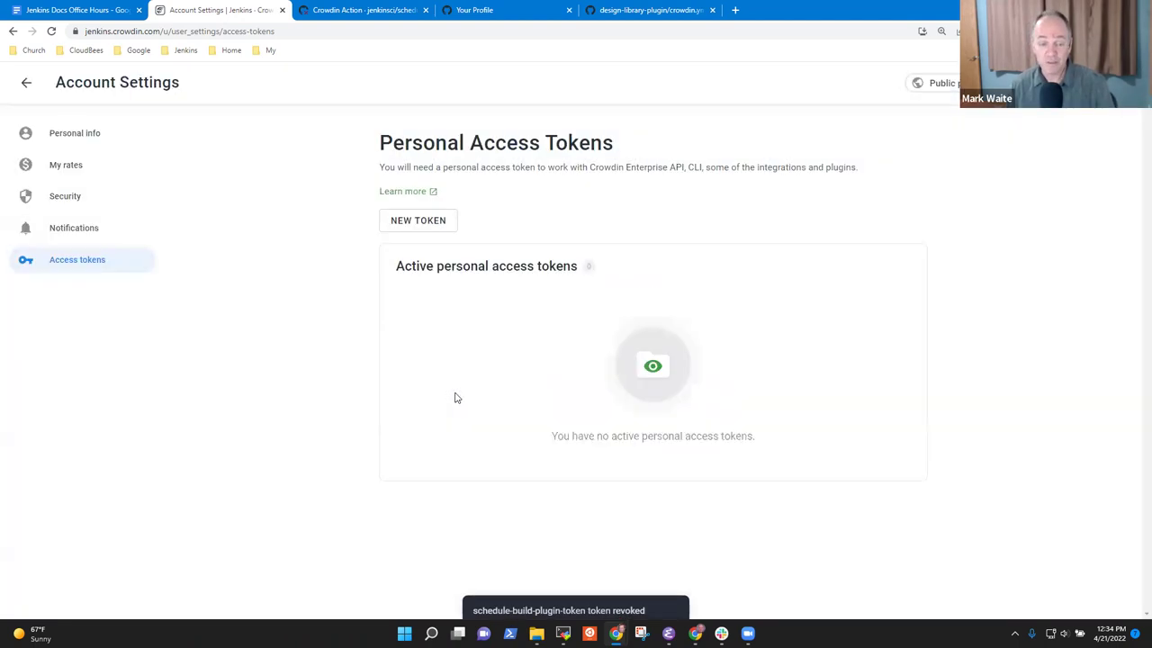
- Start a new Crowdin personal access token and grant it the Projects, Translation status and Source files & strings scopes
left_click(419, 220)
scroll(562, 297, "down", 4)
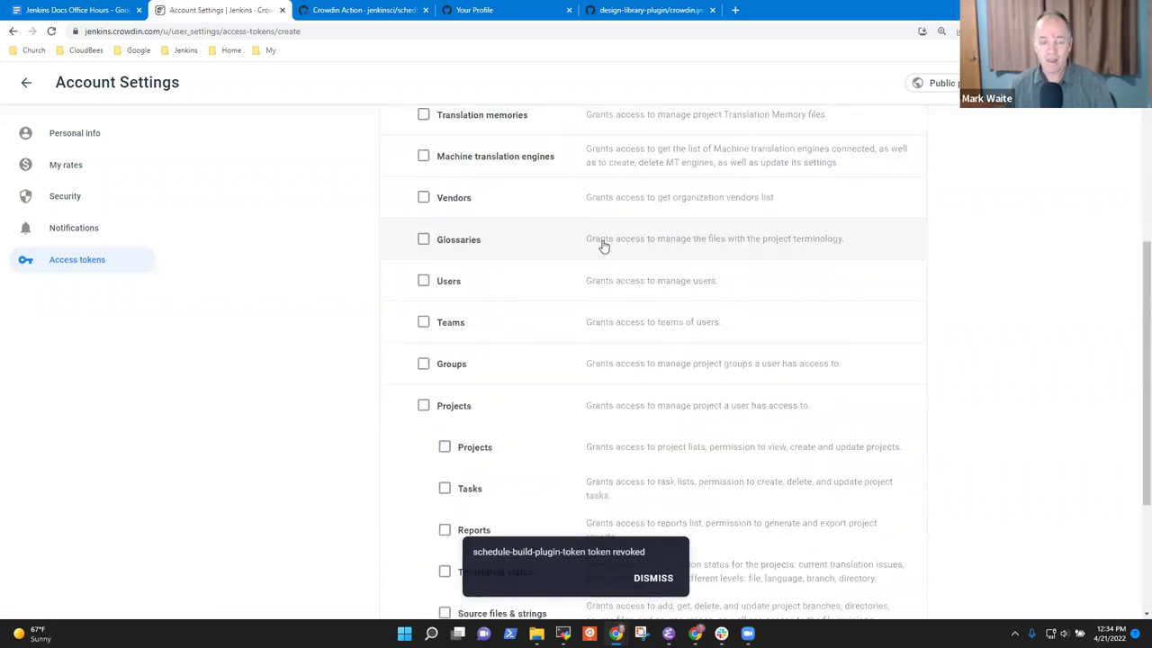
scroll(524, 349, "down", 2)
left_click(445, 267)
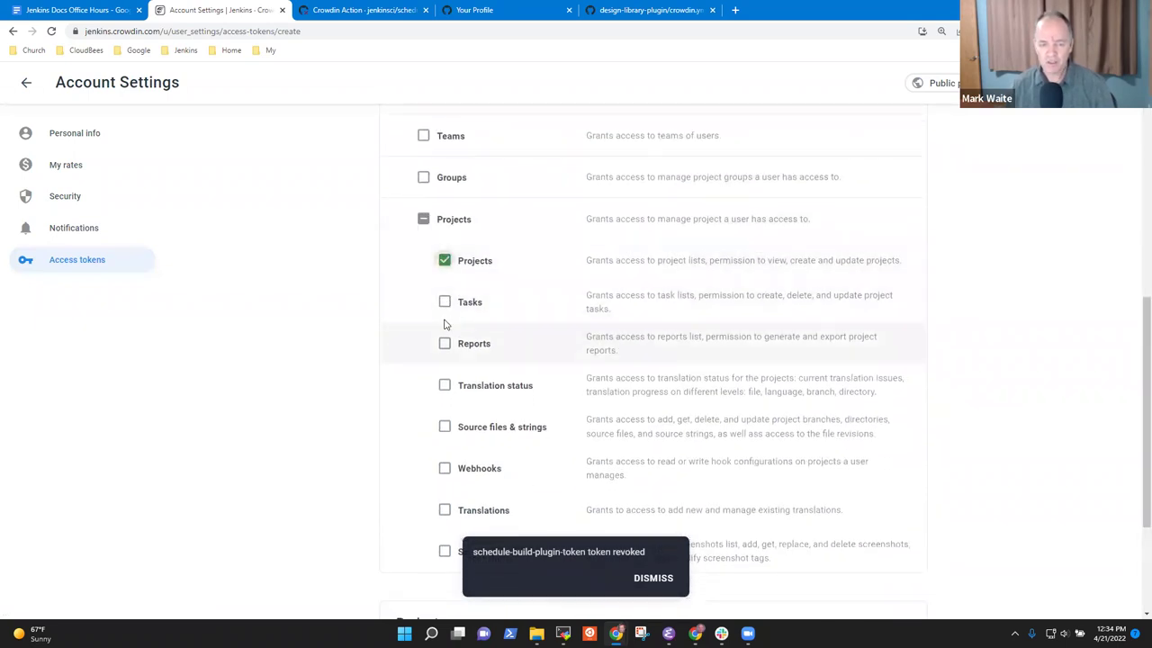
left_click(445, 385)
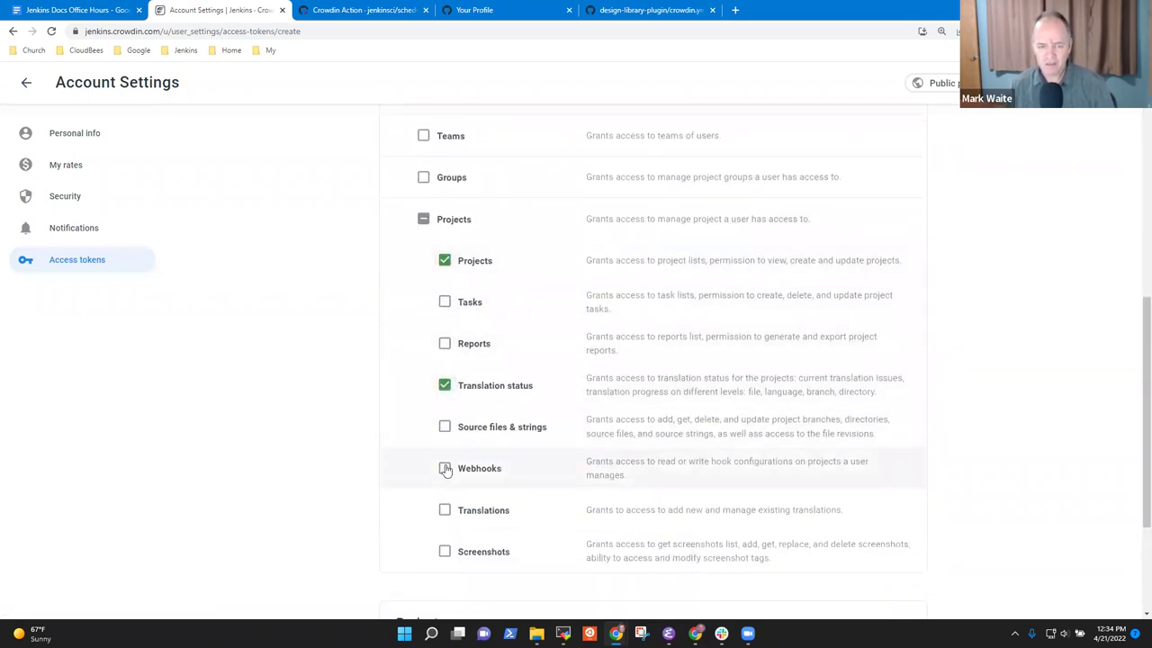
left_click(445, 427)
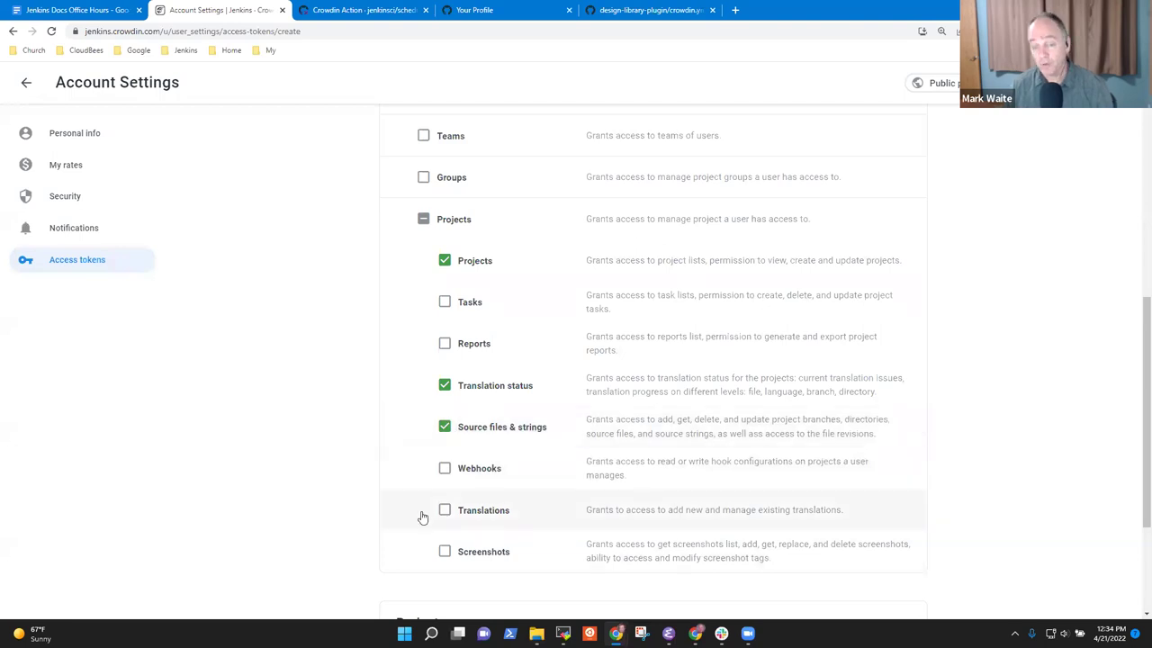
- Extend the new token's permissions to all scopes
scroll(496, 470, "down", 1)
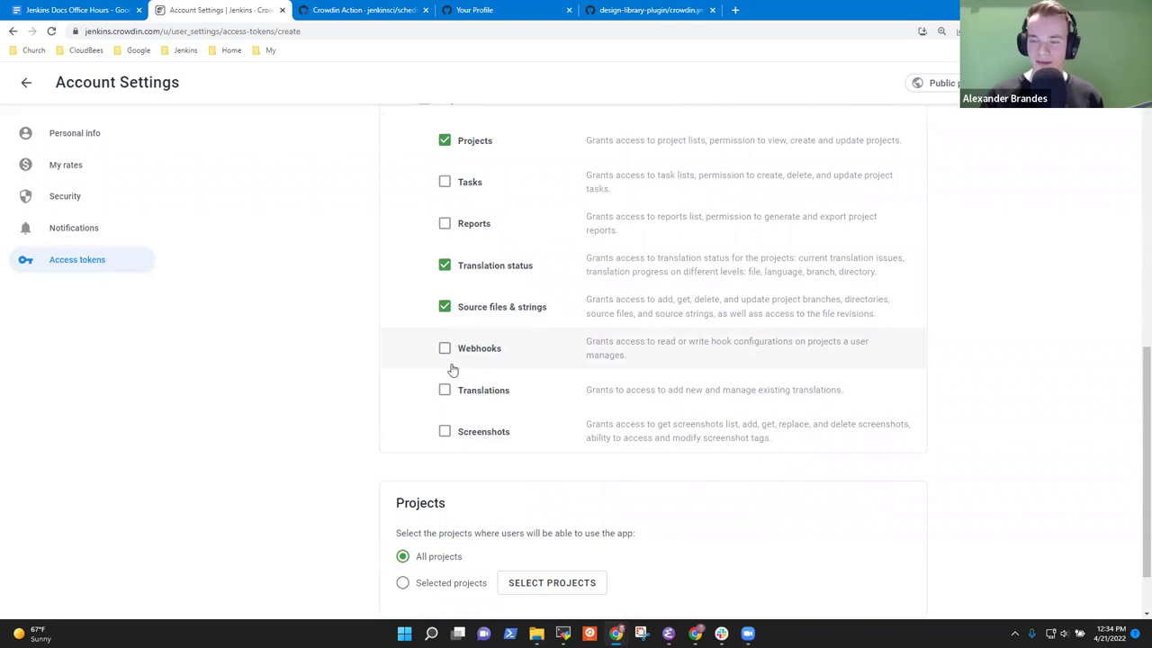
scroll(450, 368, "up", 2)
scroll(457, 376, "down", 2)
scroll(457, 379, "up", 3)
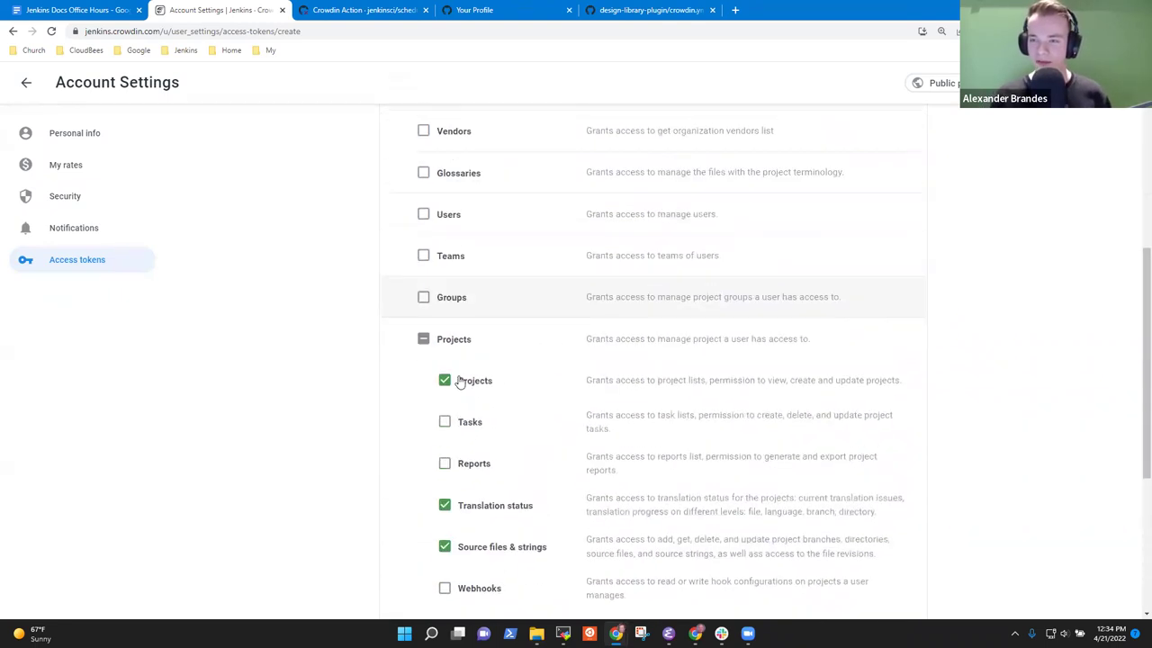
scroll(576, 378, "up", 1)
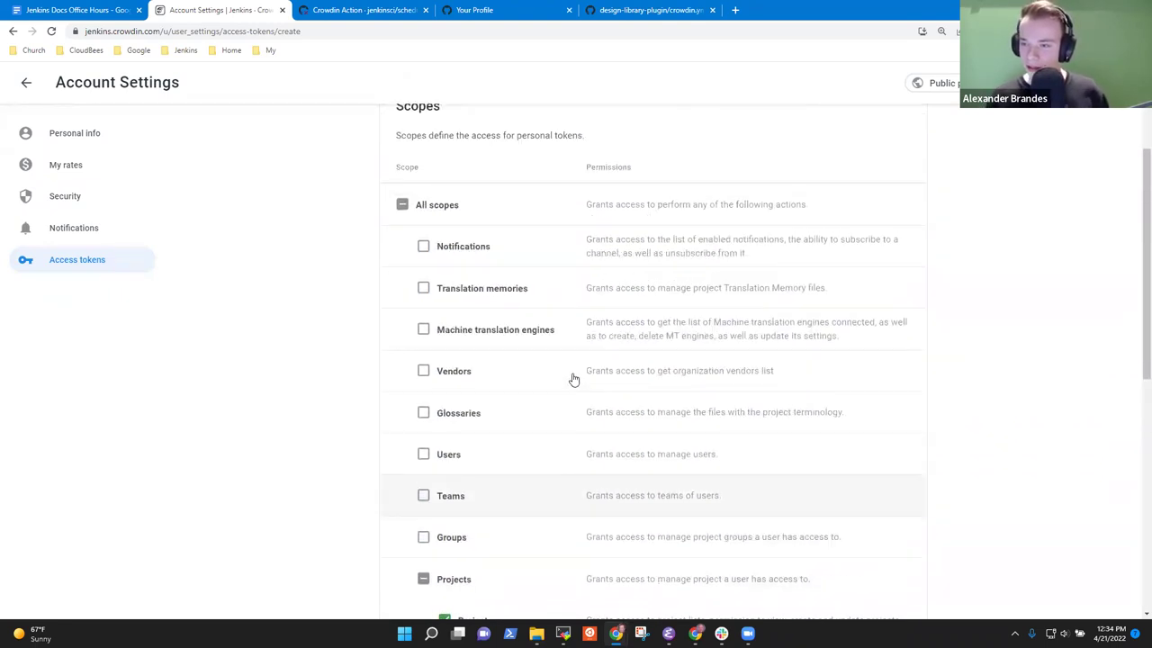
scroll(573, 386, "down", 1)
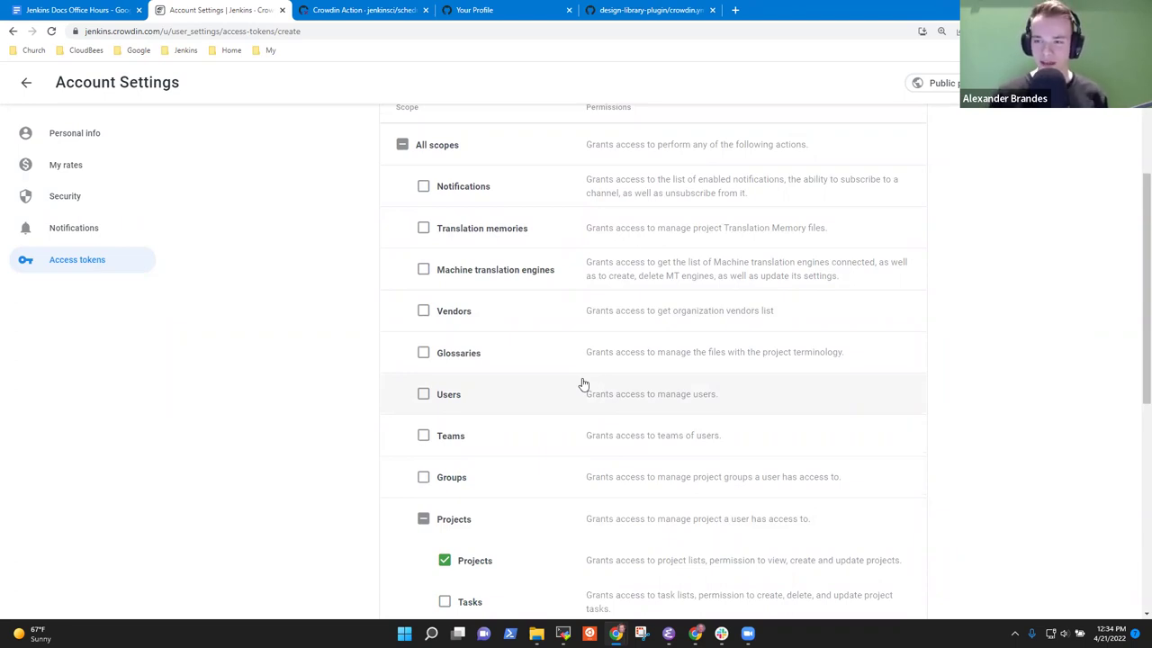
left_click(402, 146)
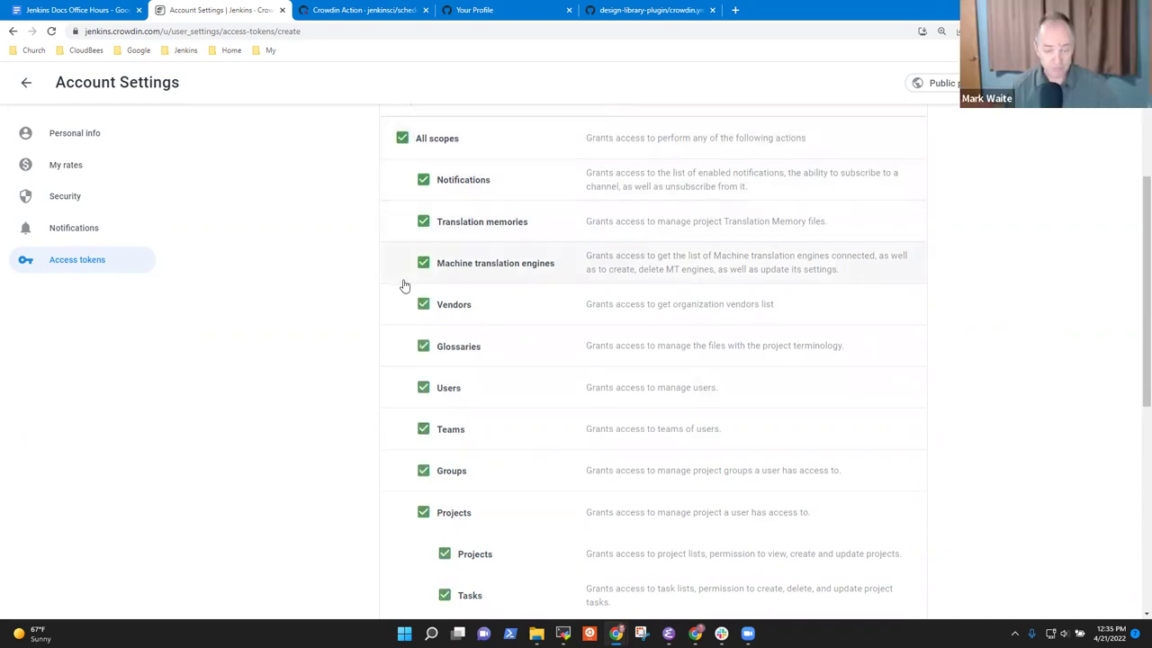
- Restrict the new token to selected projects, choosing only the Schedule build plugin project
scroll(419, 280, "down", 2)
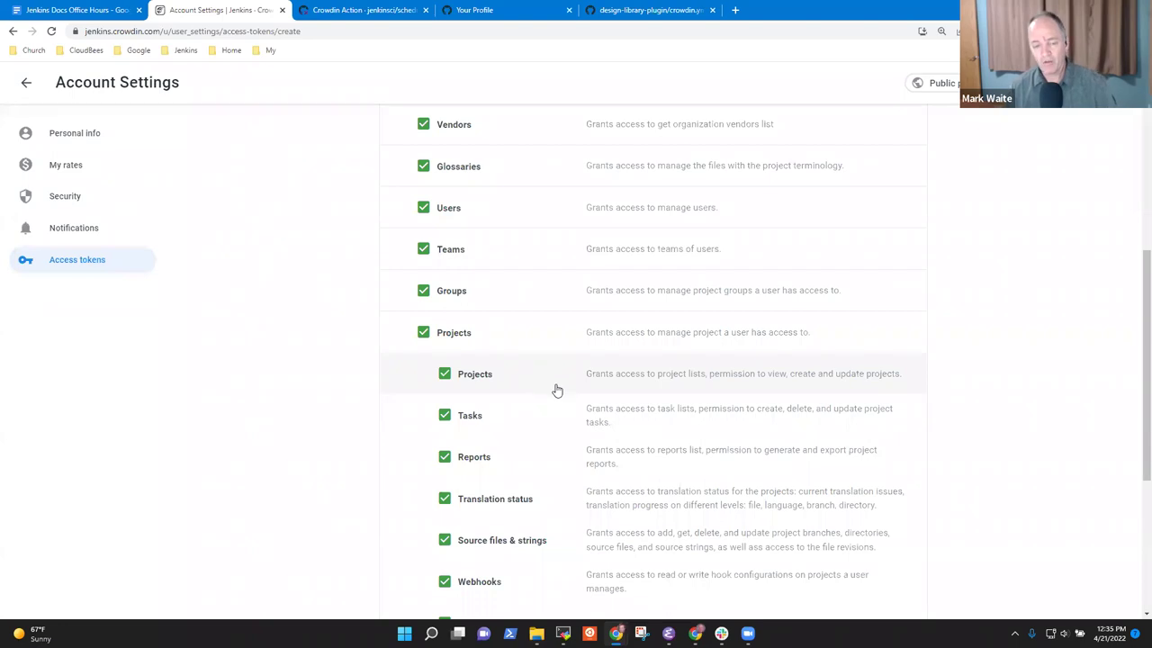
scroll(552, 387, "up", 3)
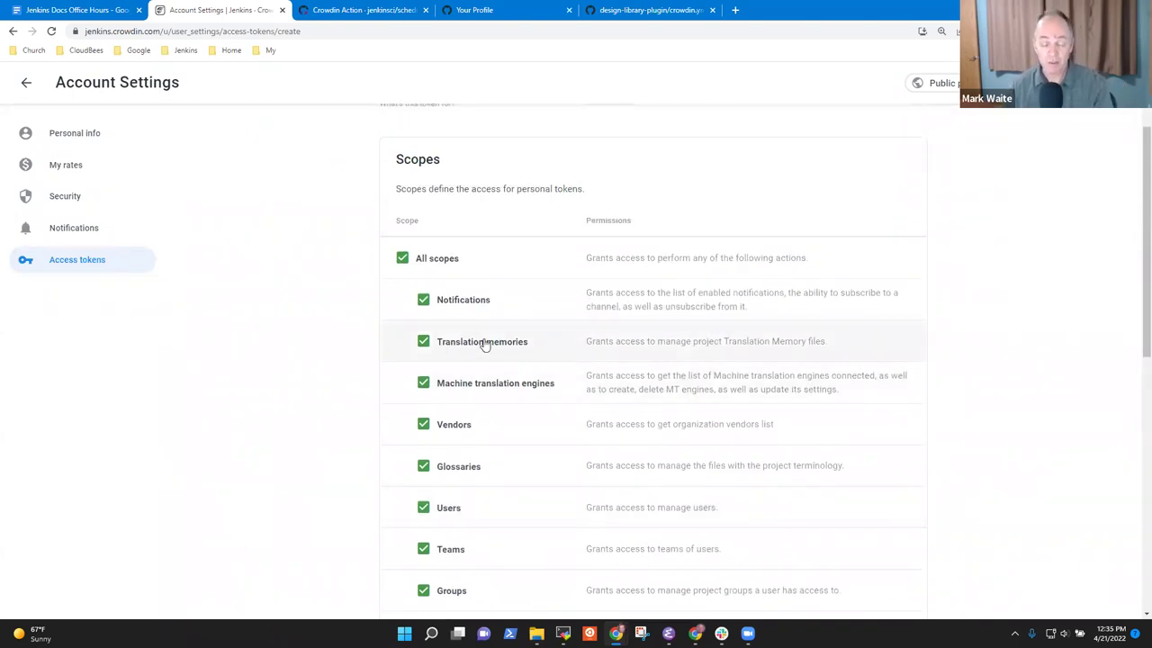
scroll(454, 355, "down", 5)
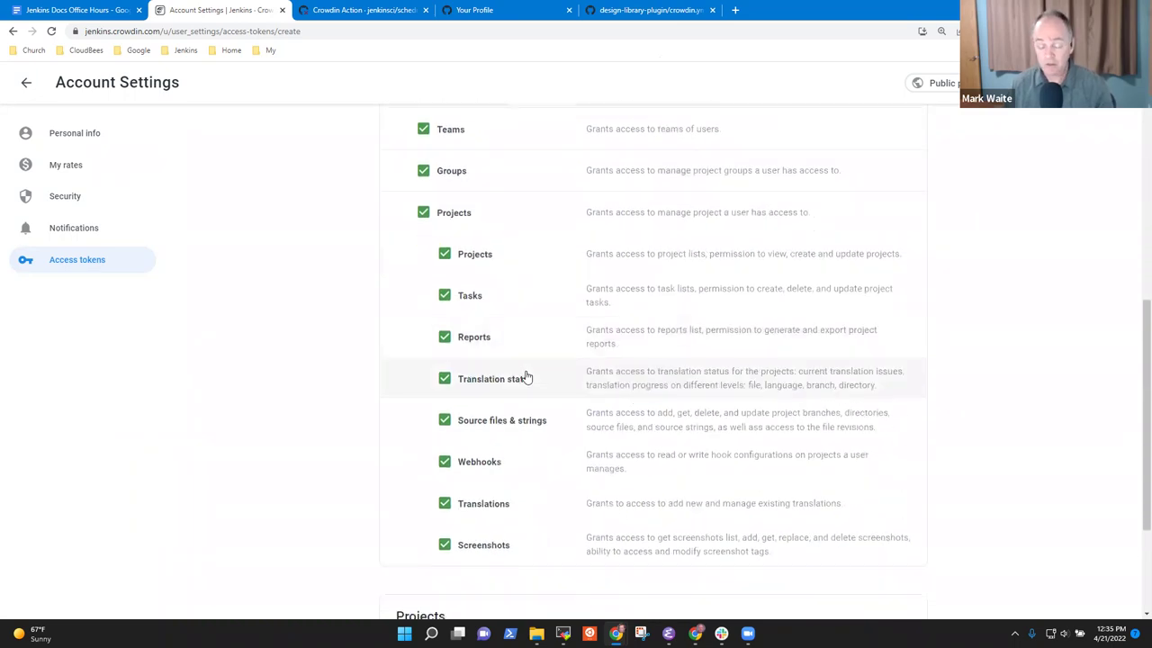
scroll(529, 378, "down", 2)
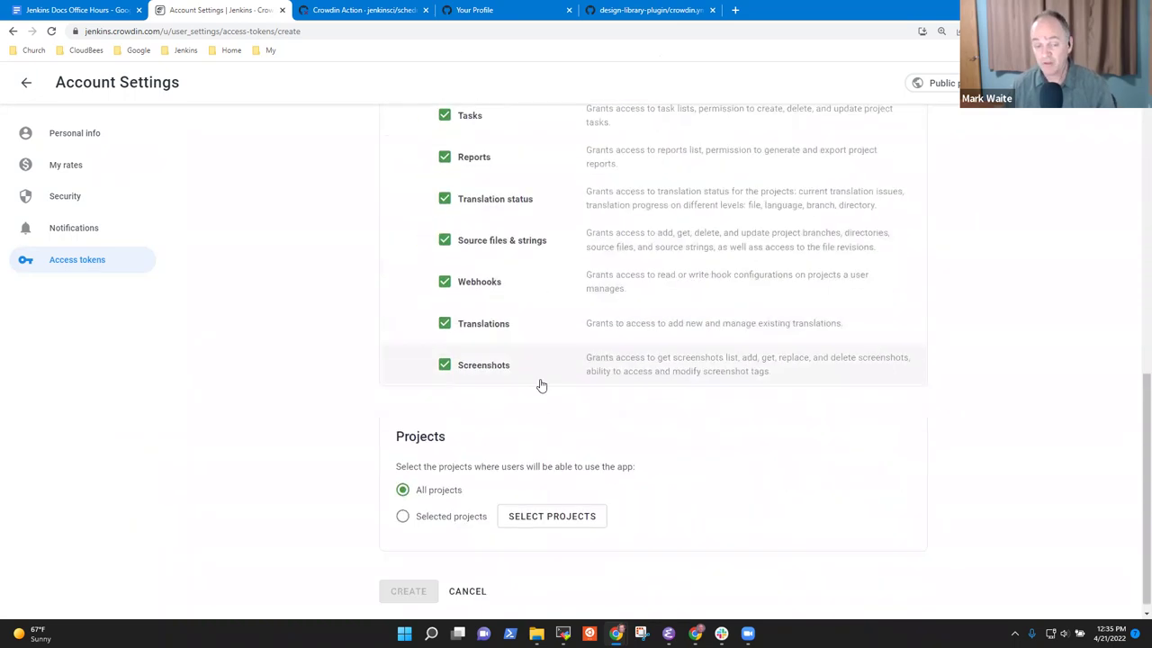
left_click(405, 517)
left_click(552, 520)
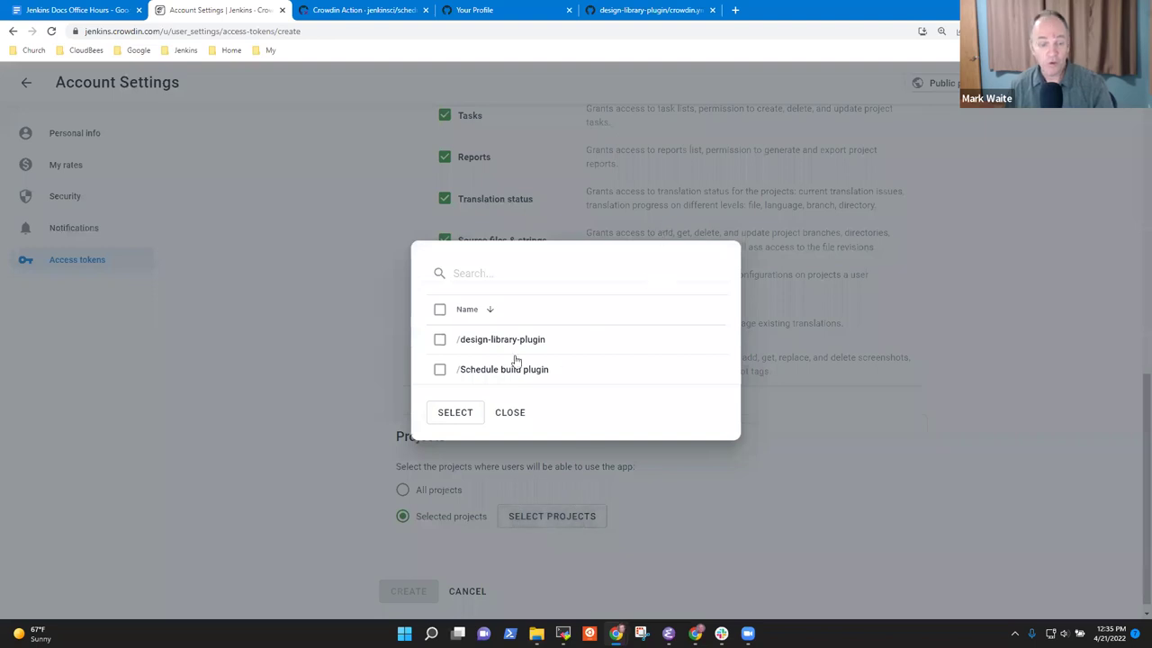
left_click(440, 371)
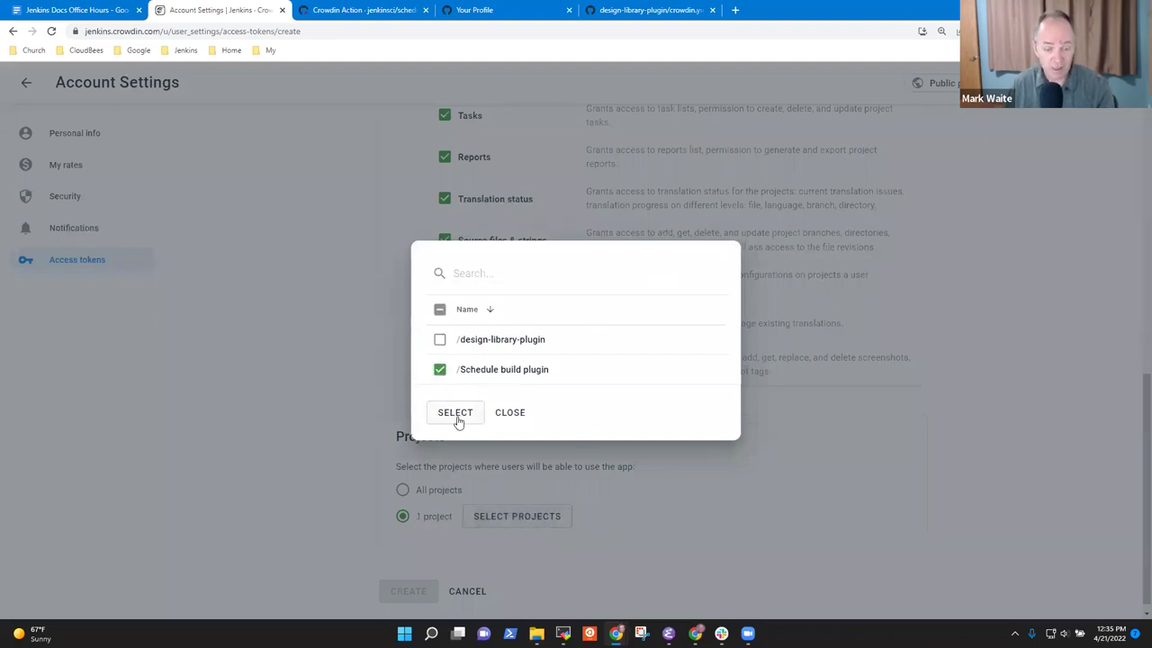
left_click(457, 414)
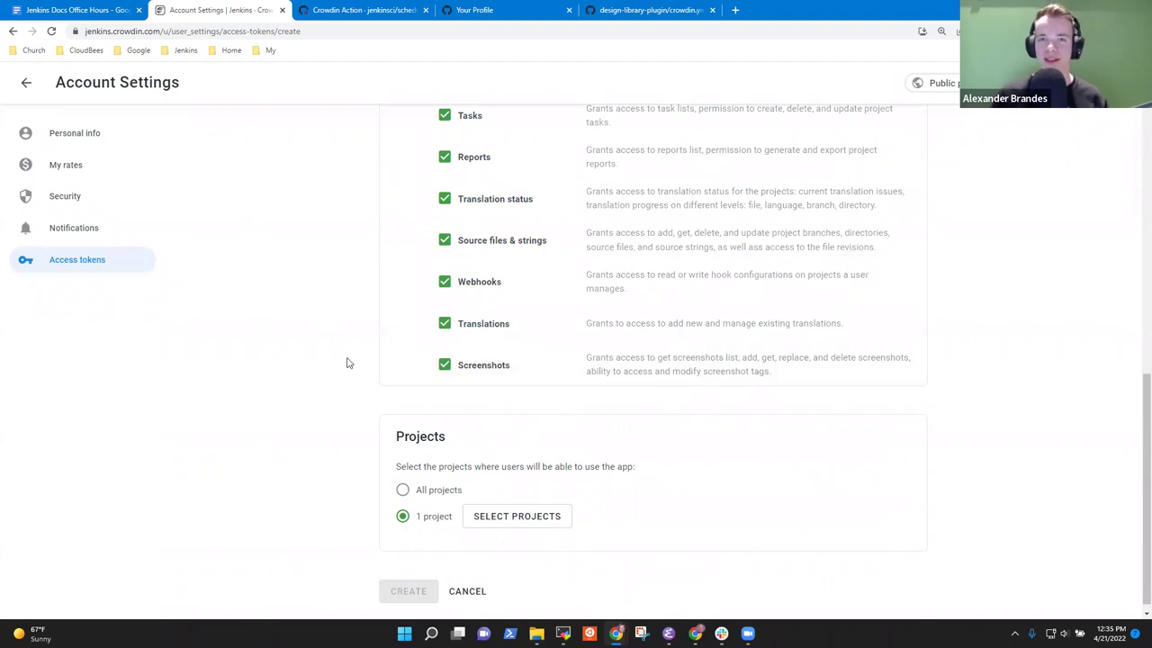
- Review the new token's granted scopes and the projects it is limited to
scroll(403, 374, "up", 3)
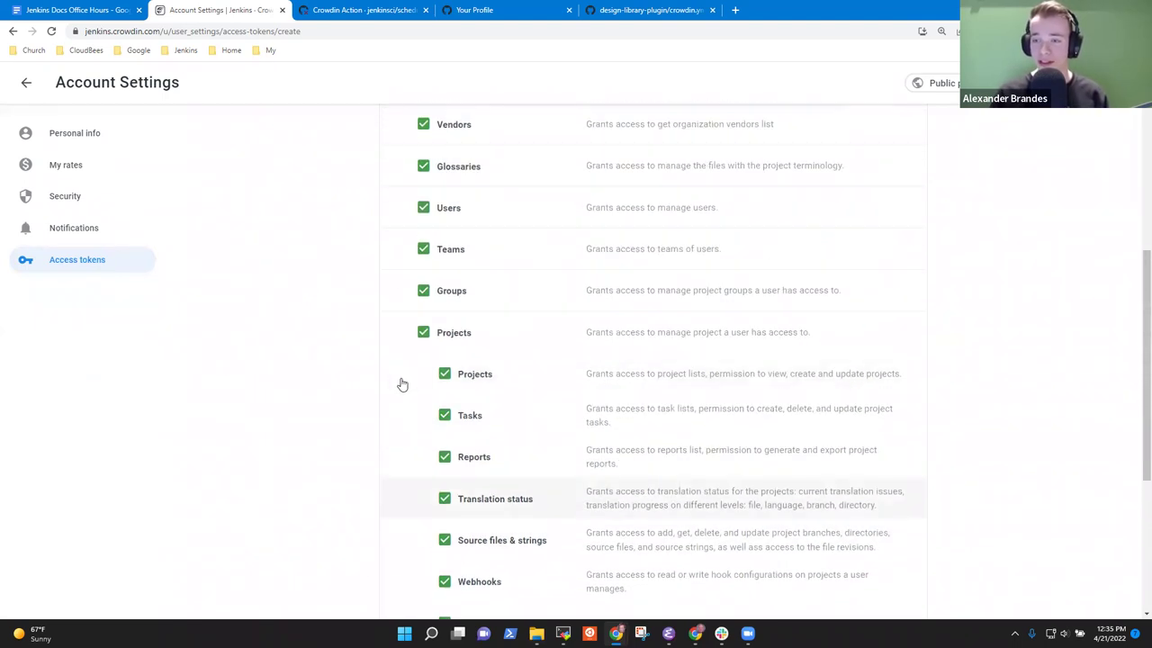
scroll(402, 384, "up", 3)
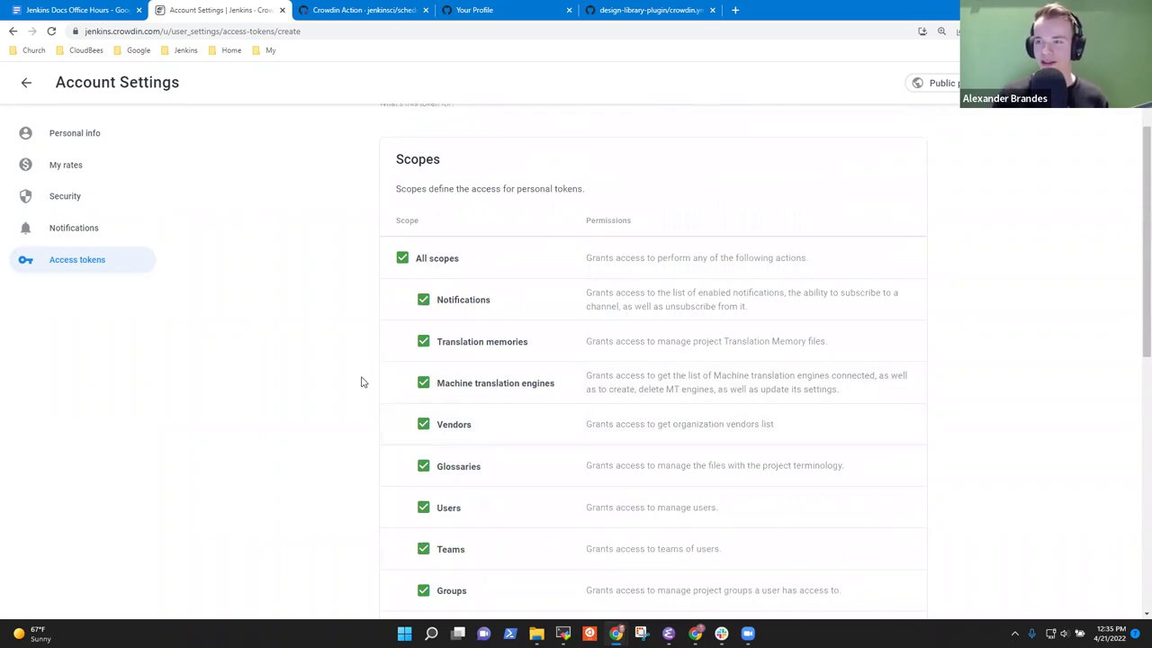
scroll(347, 385, "down", 5)
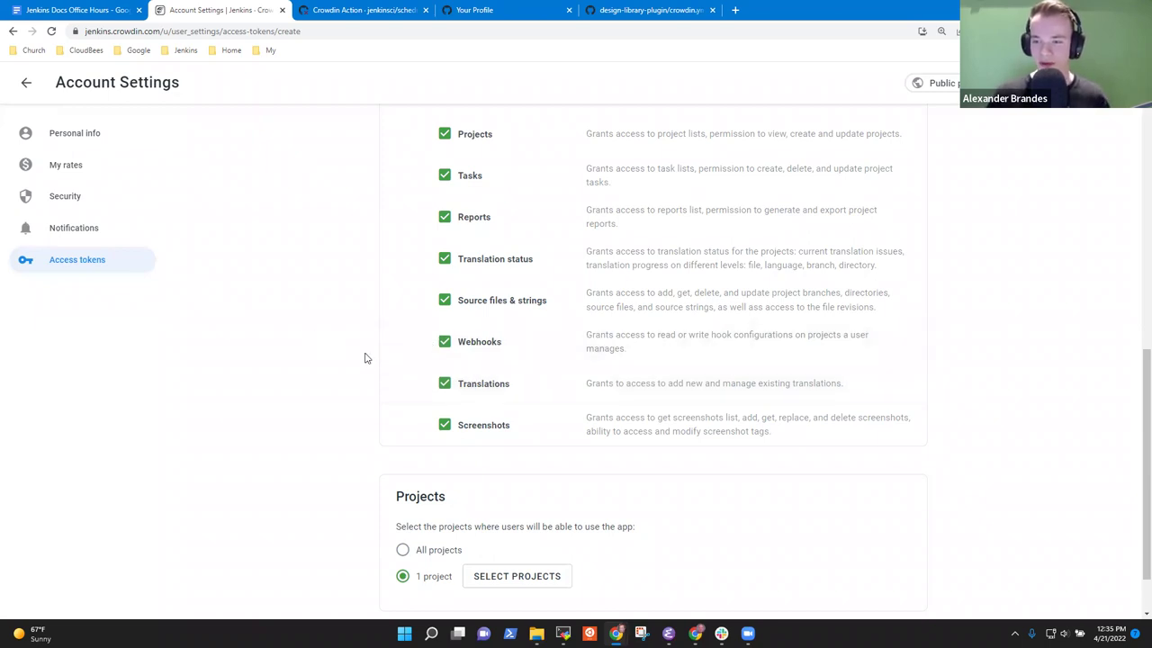
scroll(365, 358, "down", 1)
scroll(352, 358, "up", 8)
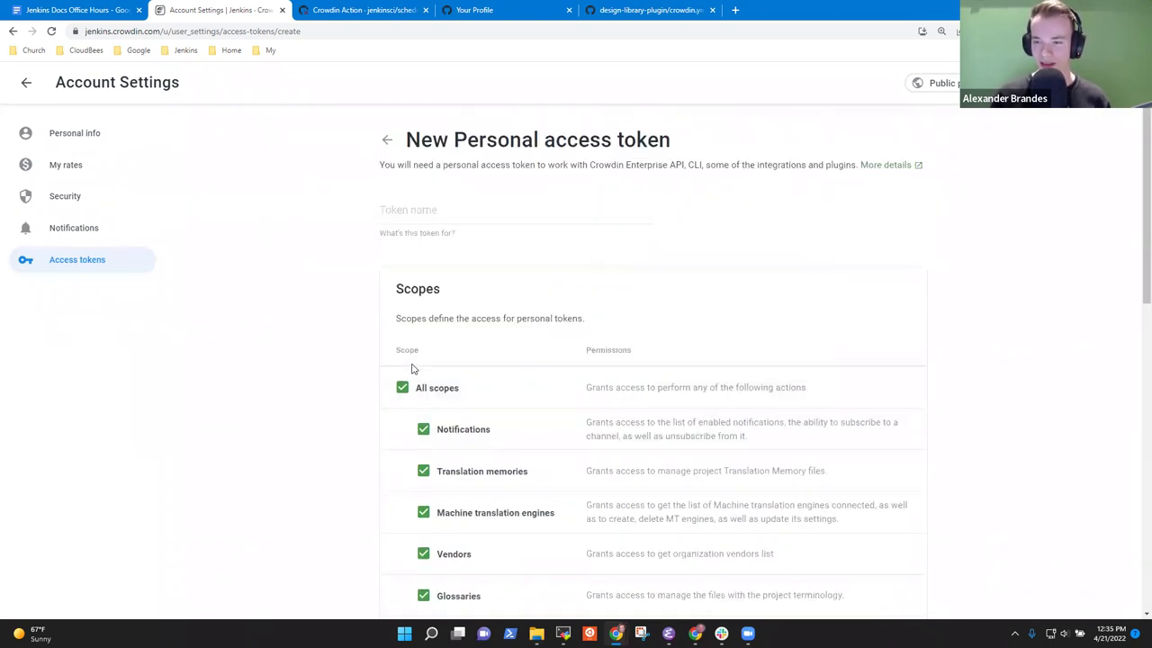
scroll(416, 372, "down", 1)
scroll(419, 375, "up", 1)
scroll(437, 344, "down", 8)
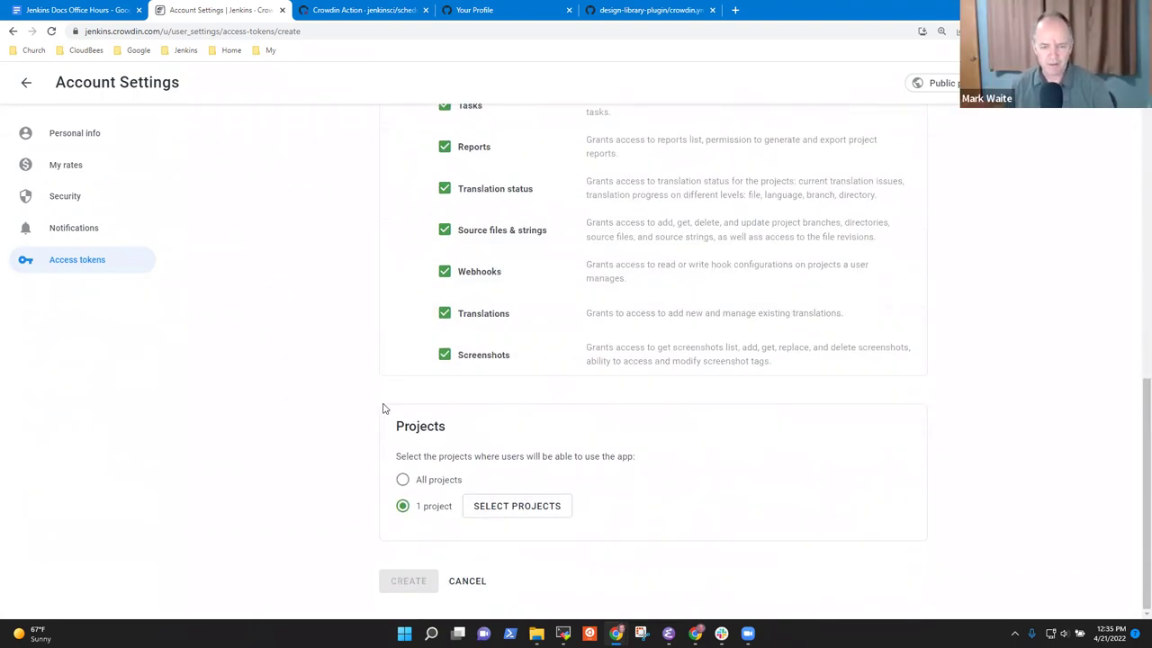
left_click(549, 505)
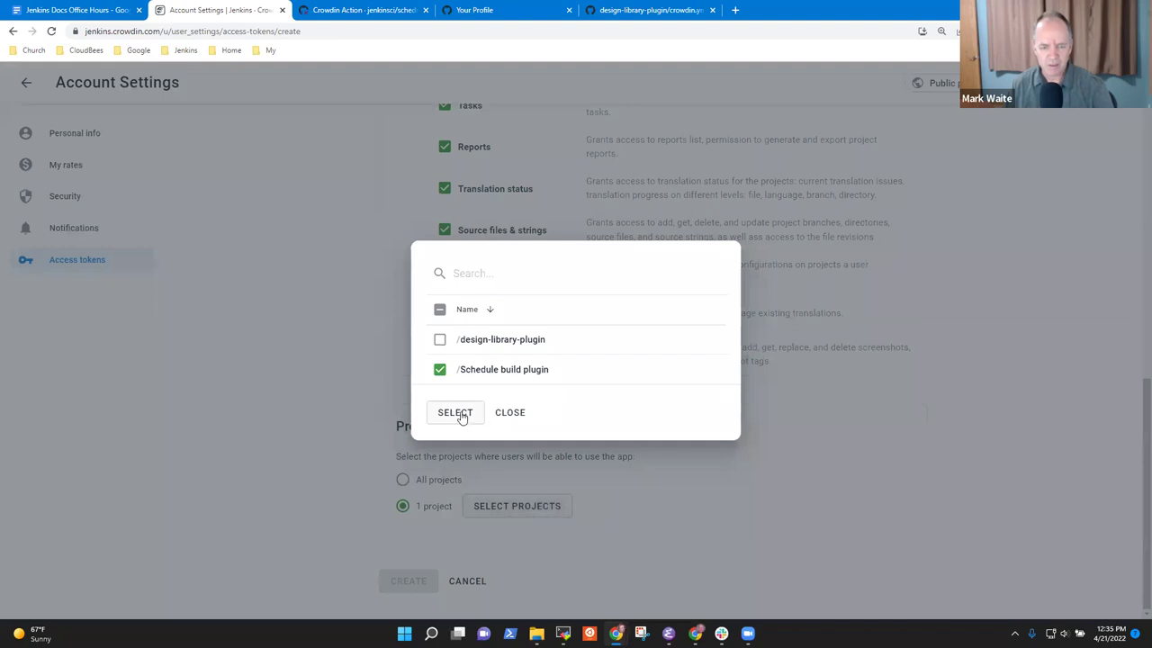
left_click(461, 416)
- Name the new personal access token schedule-build-plugin
scroll(450, 288, "up", 10)
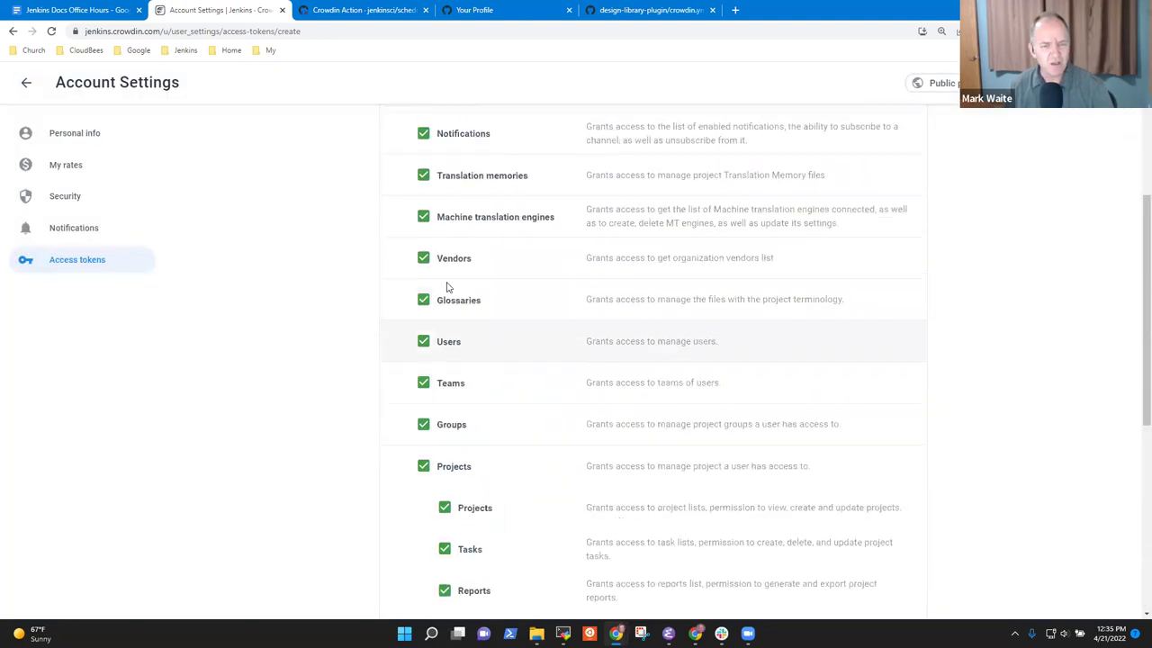
left_click(414, 218)
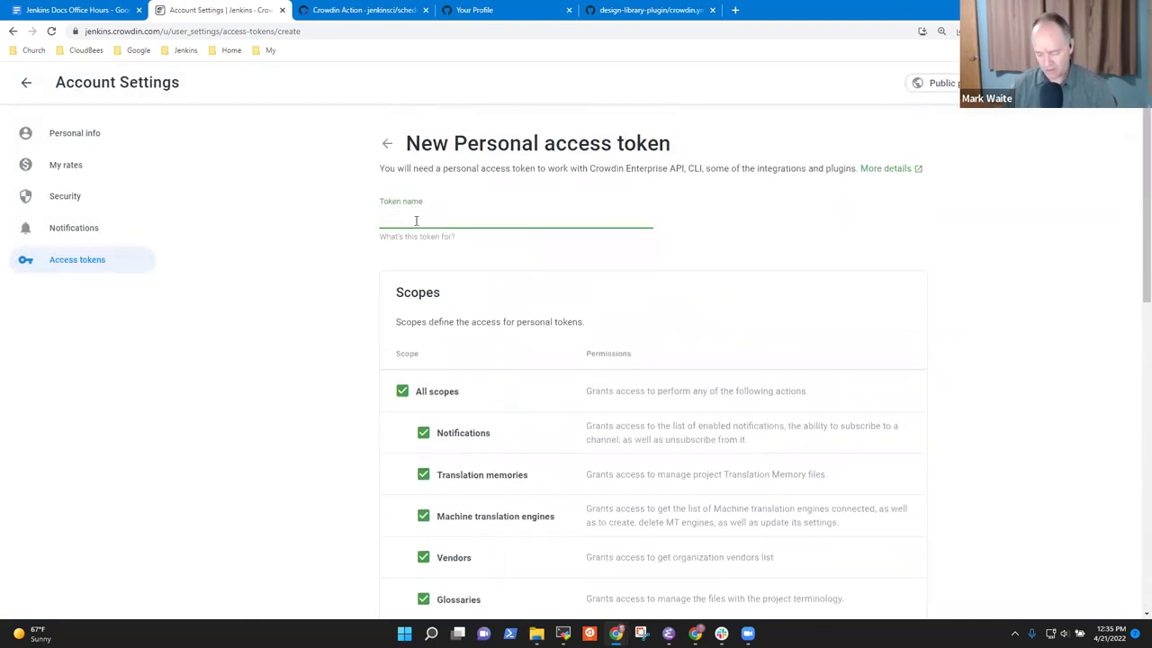
type("schedule-build-plugin")
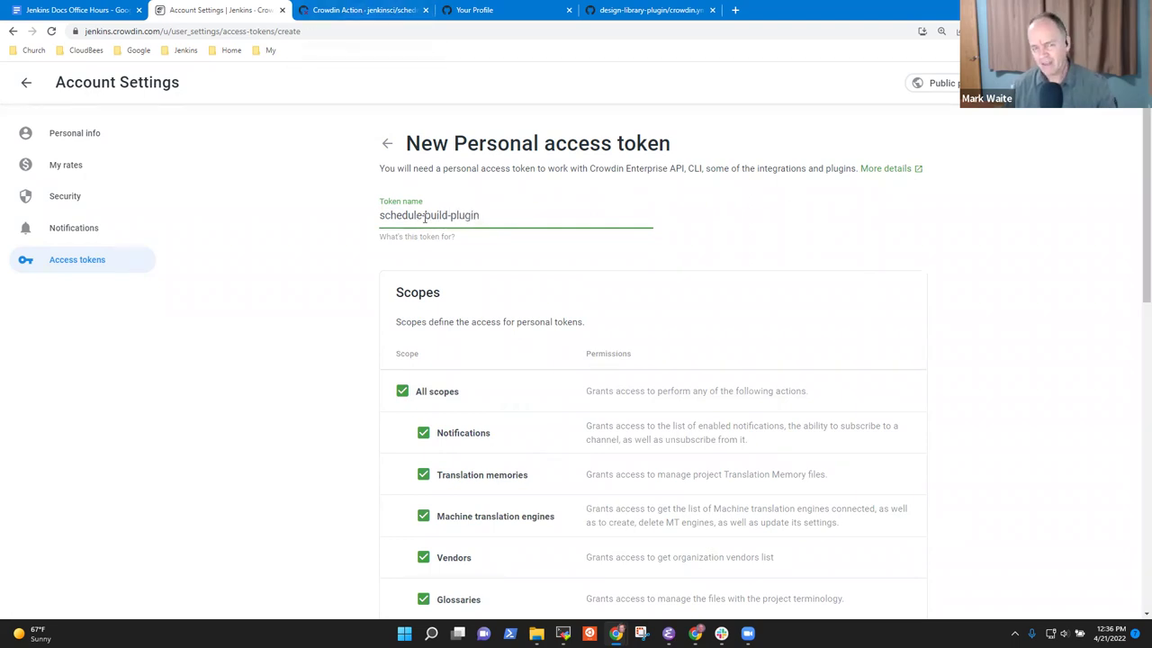
- Switch to GitHub and open the Actions overview of the schedule-build-plugin repository
left_click(411, 16)
scroll(270, 252, "up", 3)
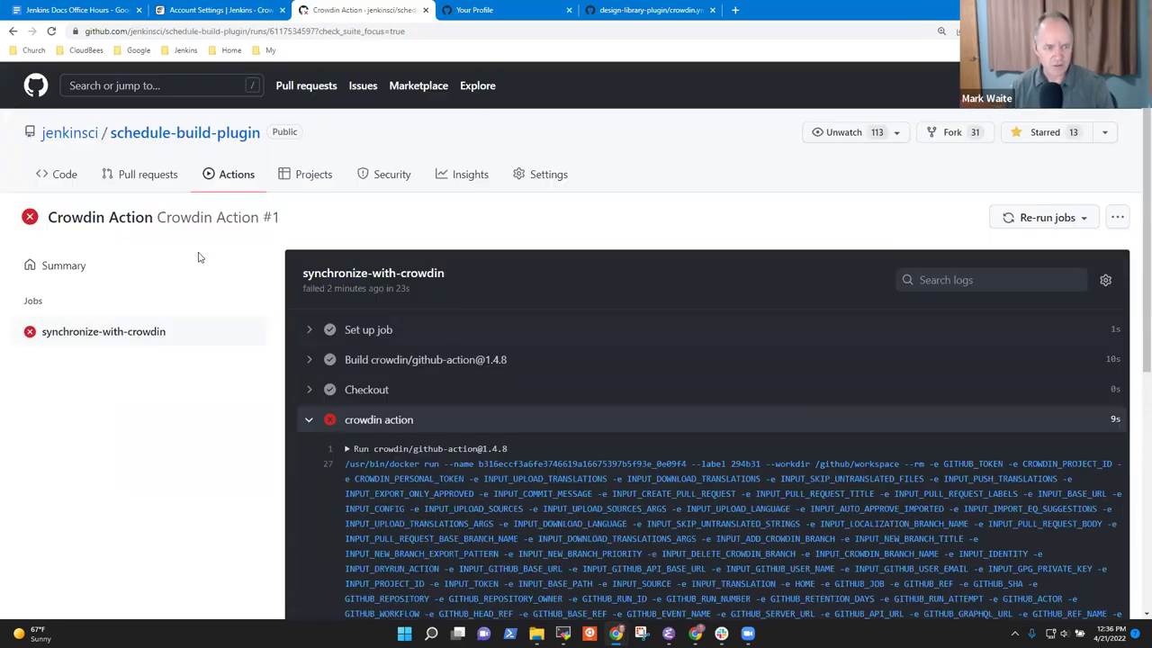
left_click(234, 175)
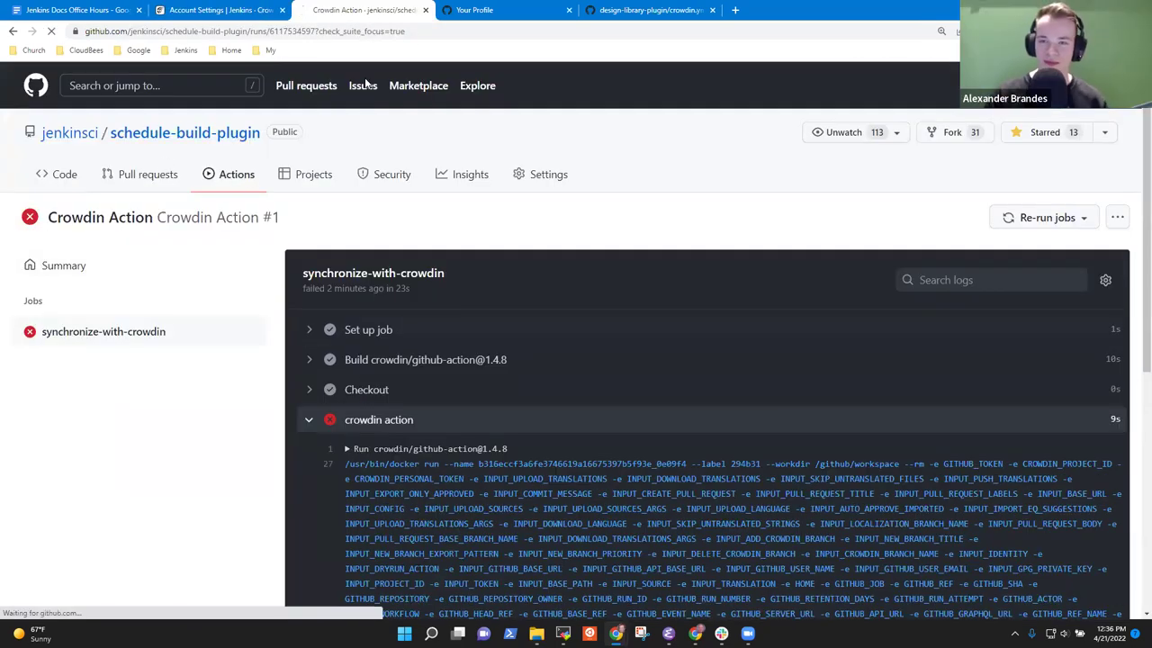
- Return to the new token form in Crowdin and check its name, scopes and project restriction down to the end
left_click(231, 9)
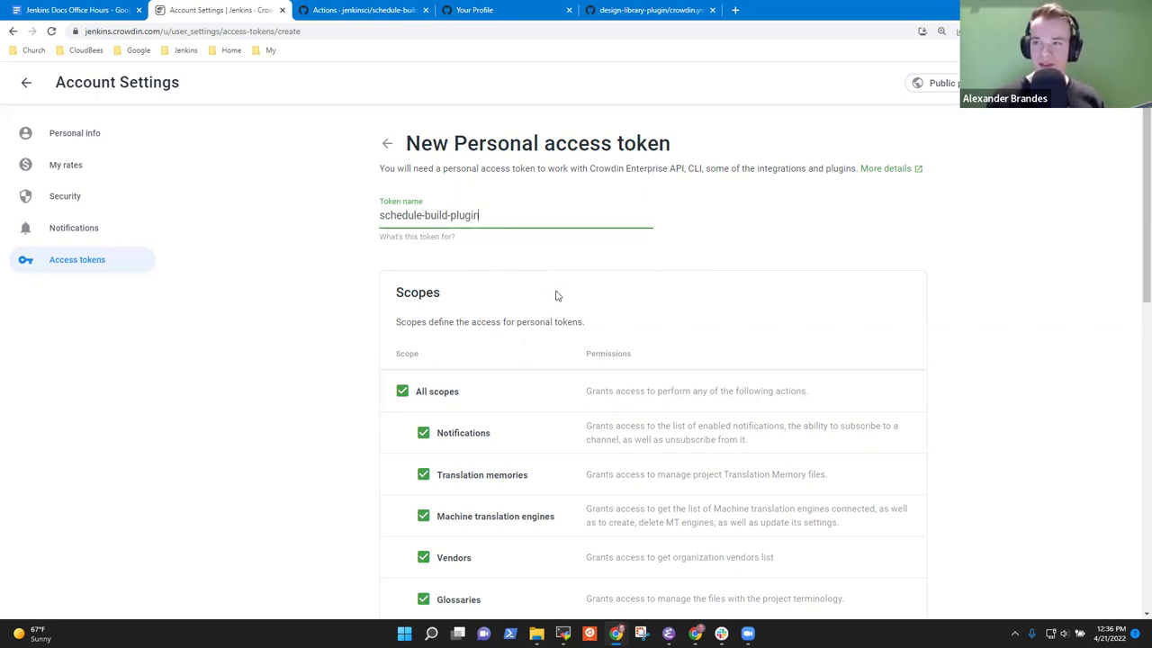
scroll(572, 287, "down", 7)
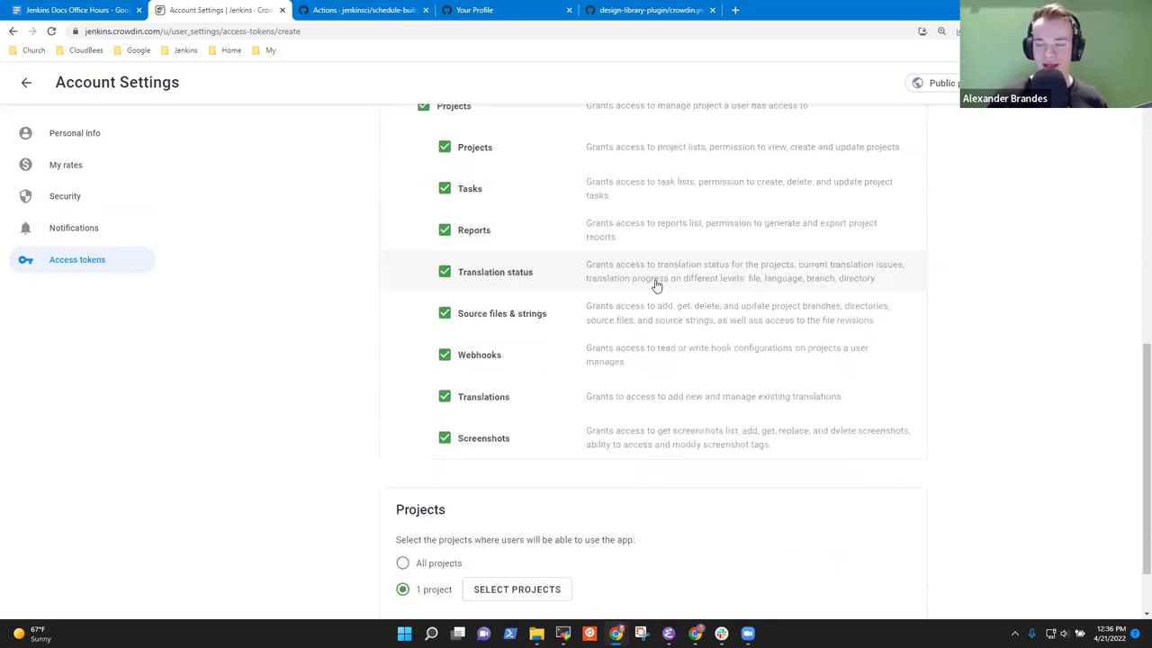
scroll(702, 290, "down", 1)
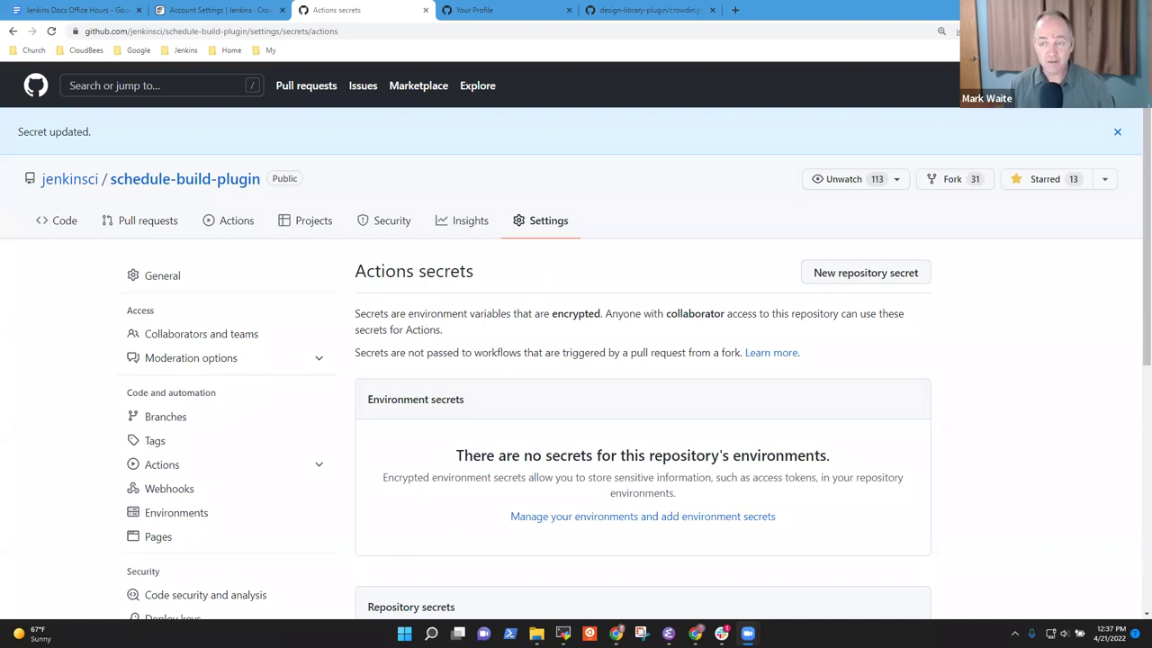
- Dismiss the secret update notice and manually run the Crowdin Action workflow of schedule-build-plugin from the master branch
left_click(1117, 131)
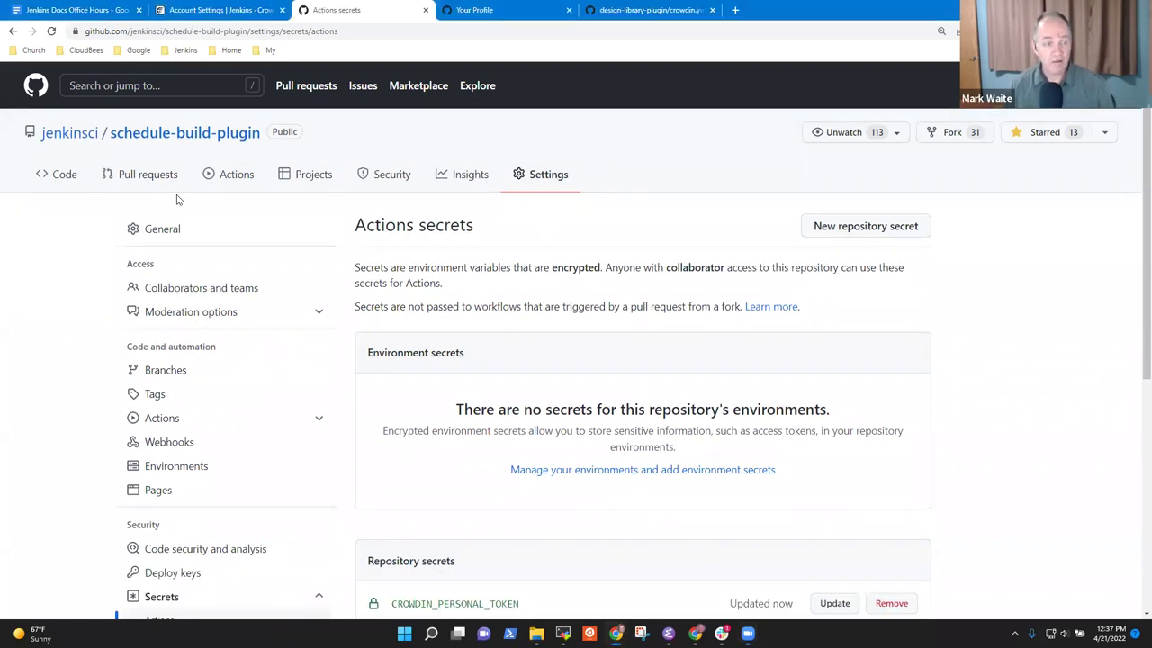
left_click(234, 176)
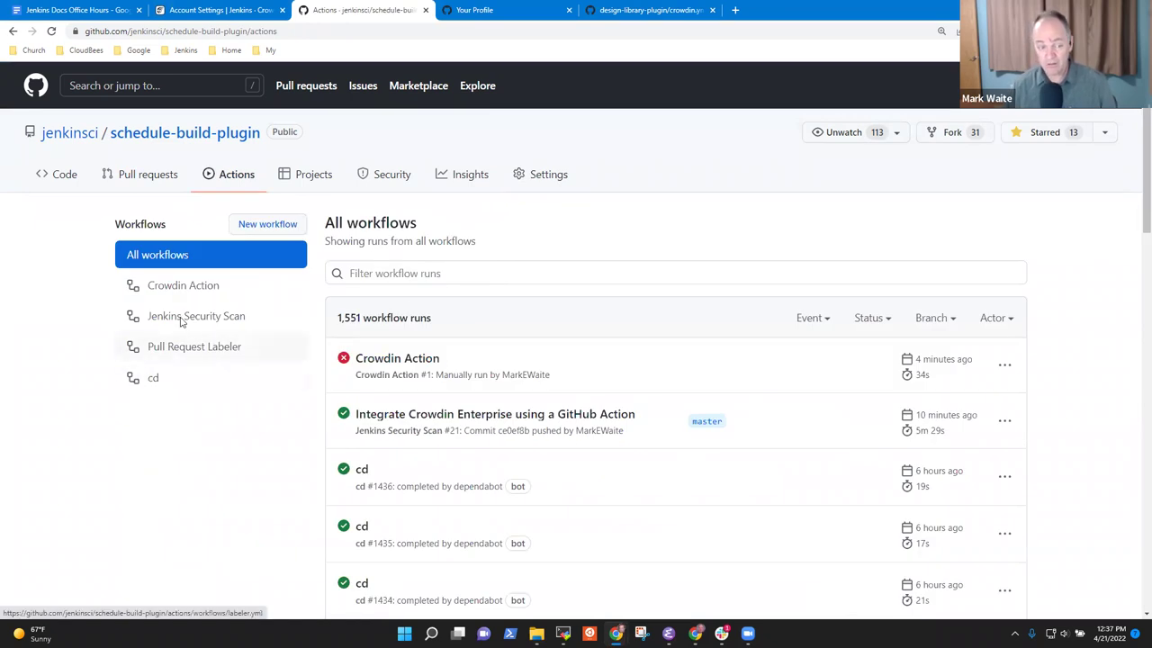
left_click(180, 288)
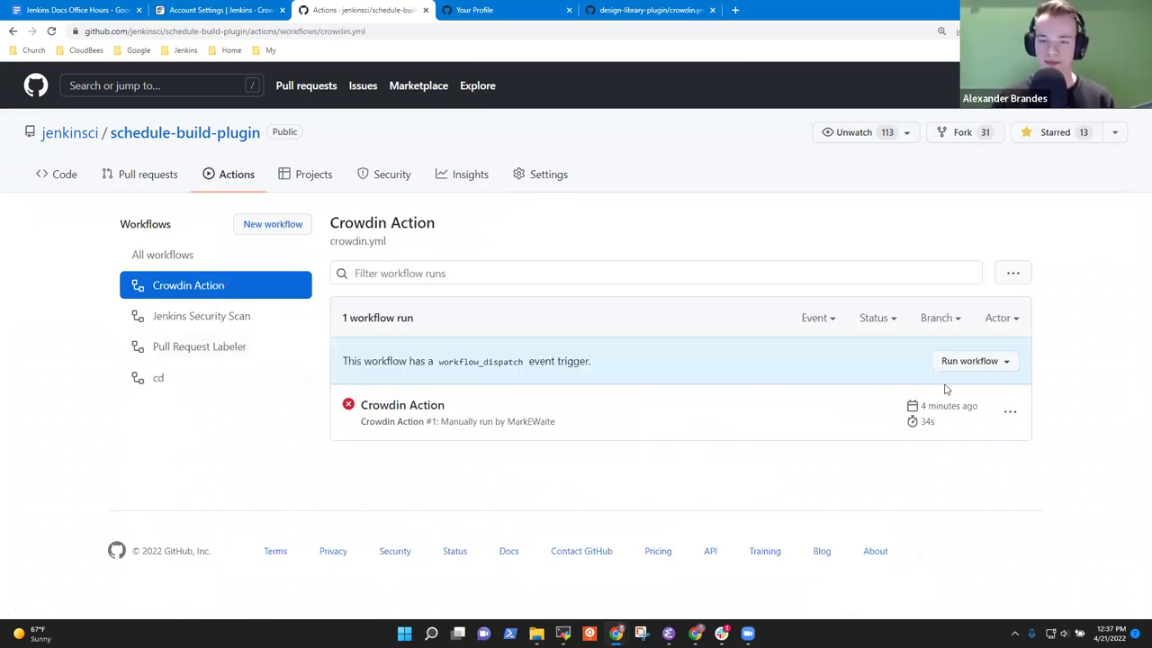
left_click(973, 364)
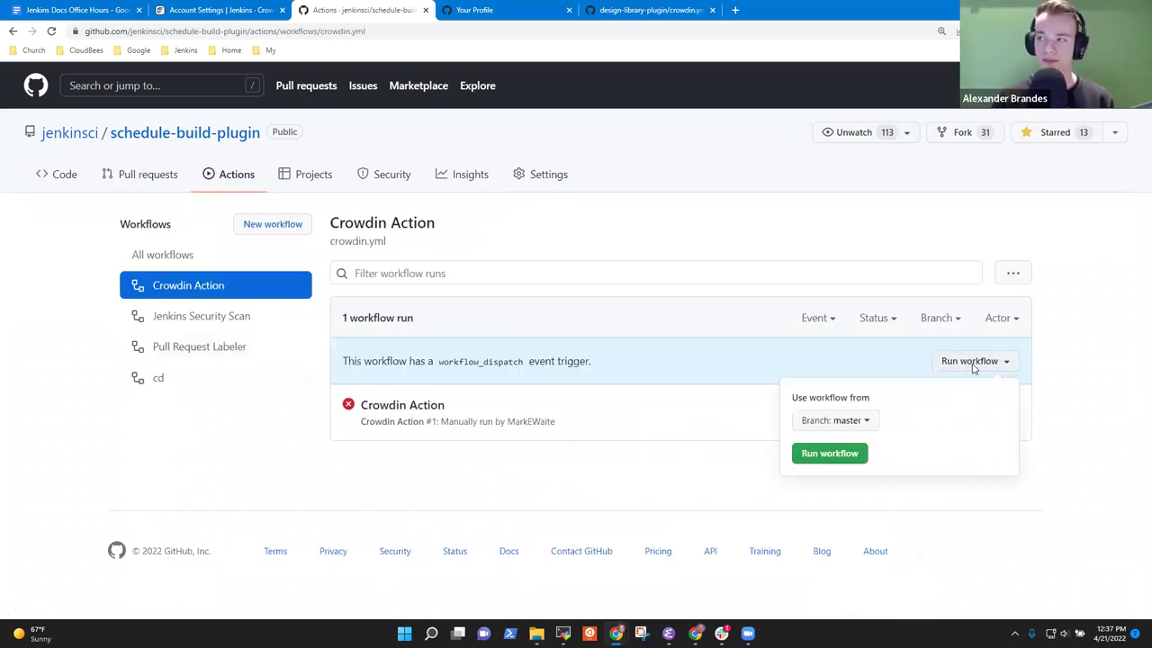
left_click(841, 454)
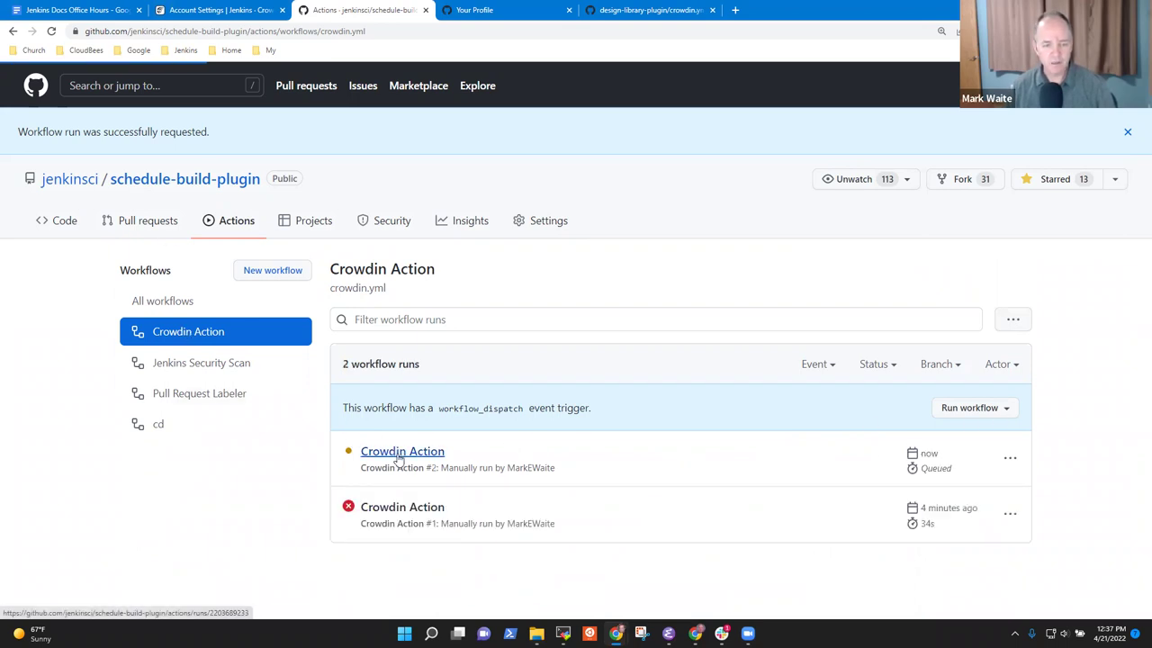
- Open the newly queued Crowdin Action run and view the log of its synchronize-with-crowdin job
left_click(397, 451)
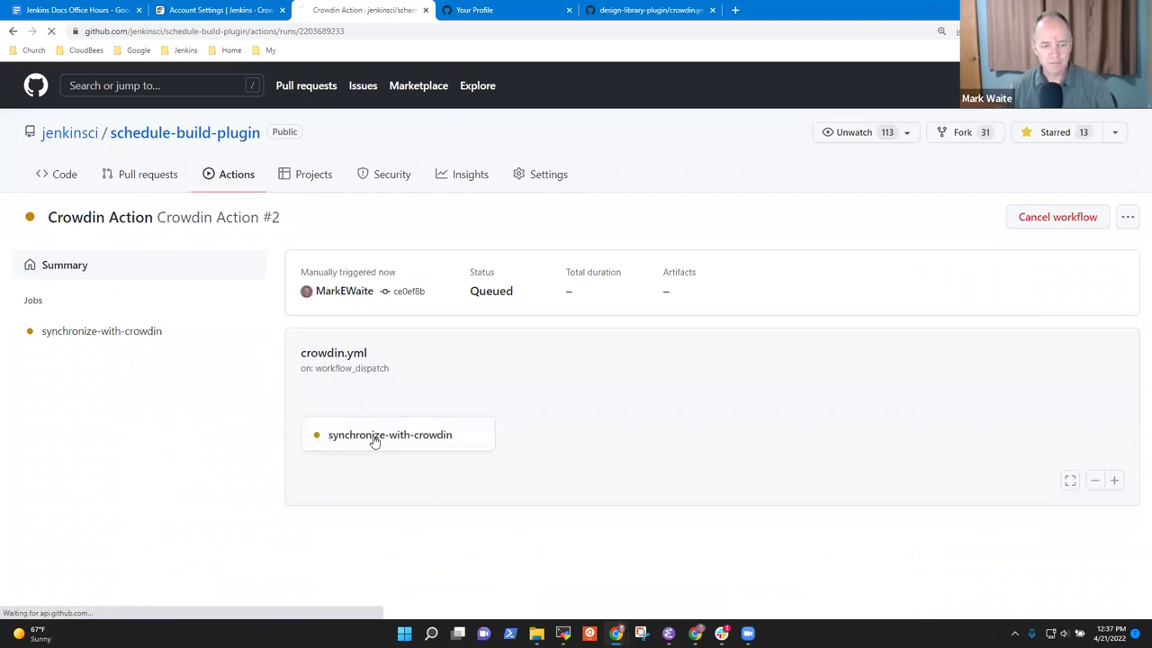
left_click(373, 438)
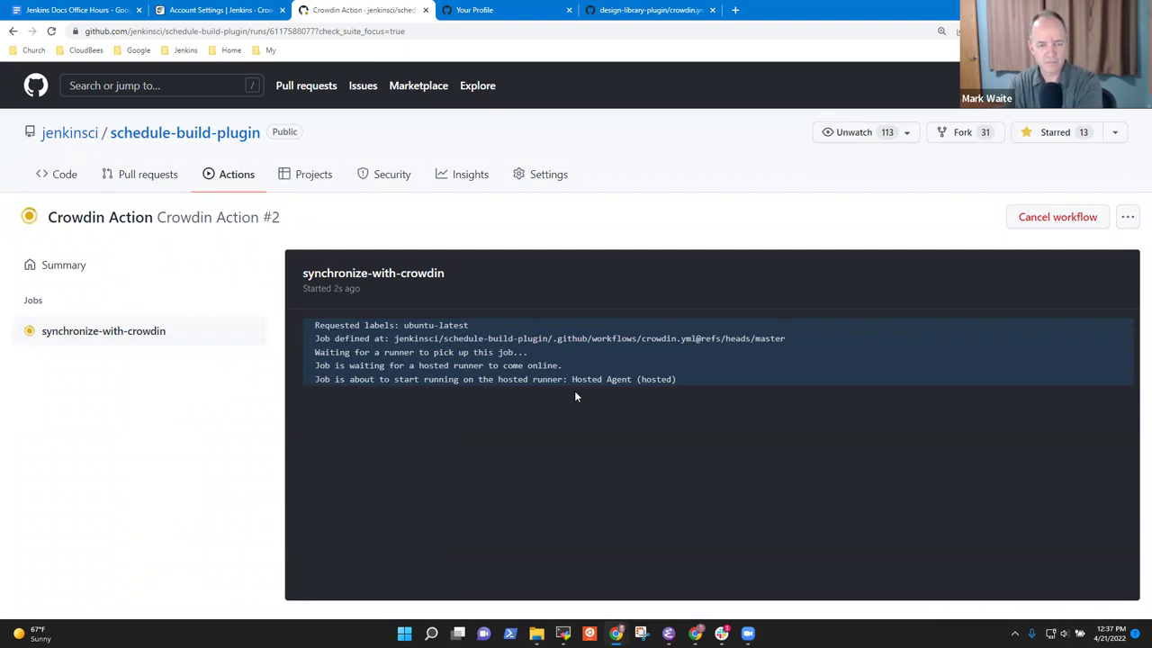
- Switch to Crowdin and open the Schedule build plugin project from the workspace
left_click(199, 10)
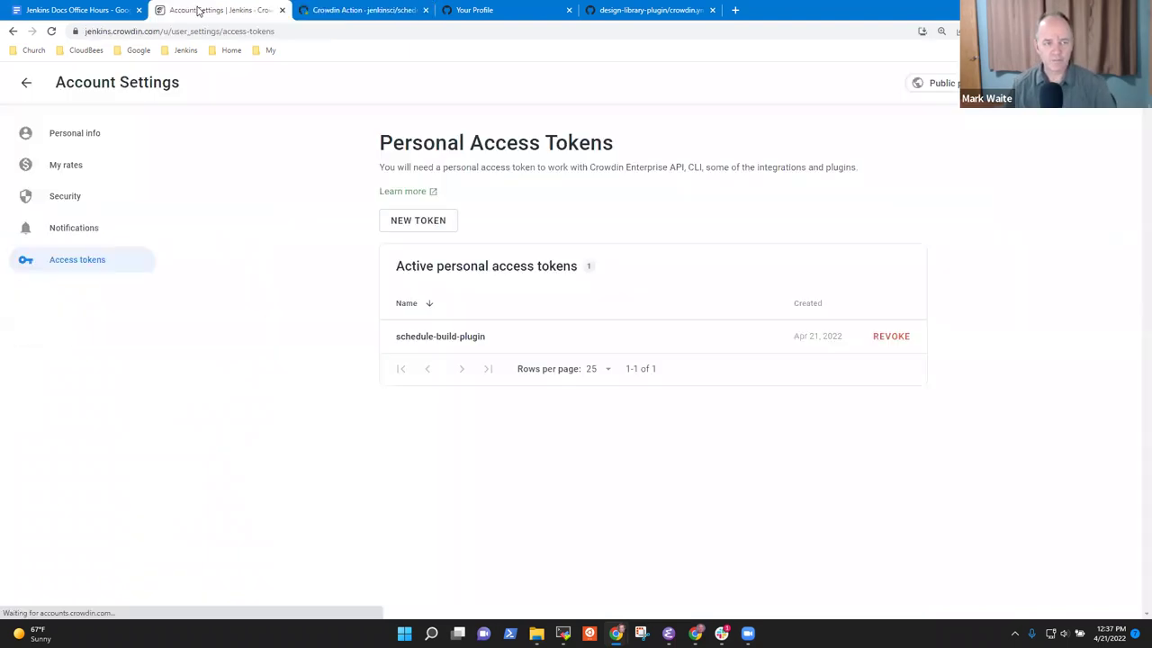
left_click(26, 85)
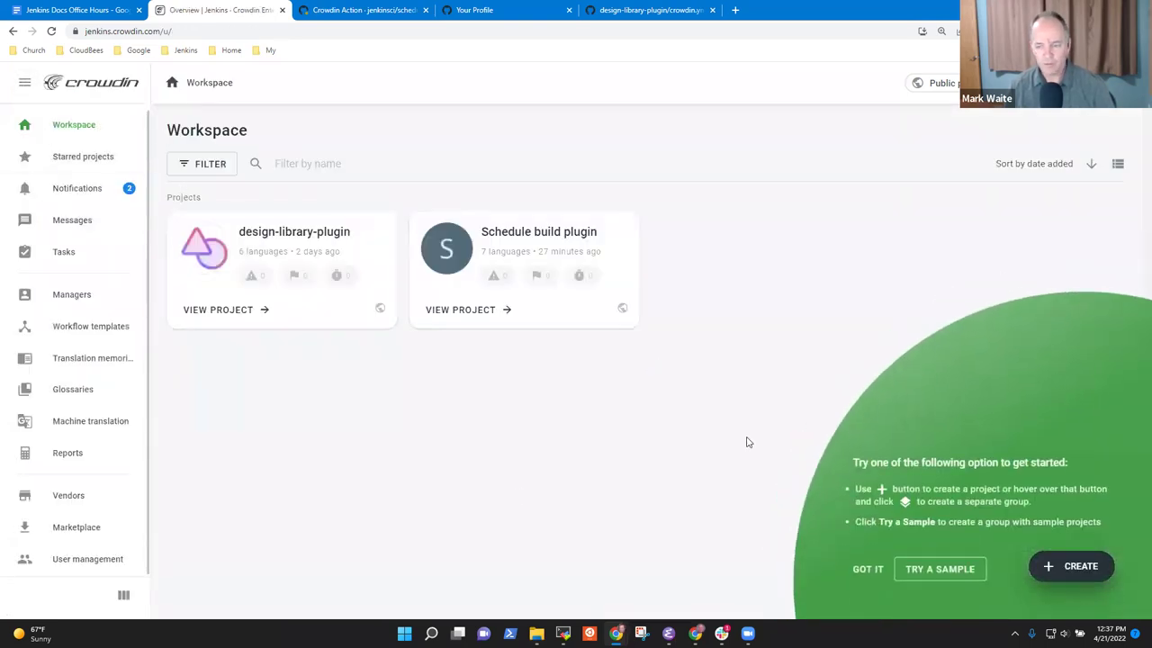
left_click(547, 238)
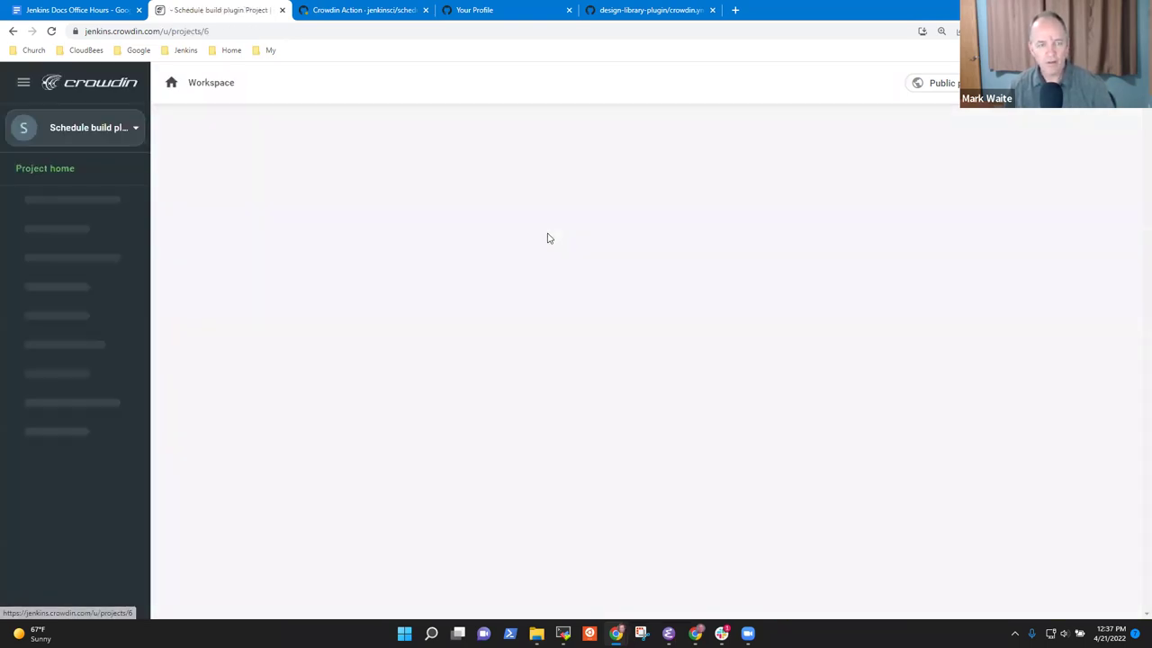
- Check the synchronize-with-crowdin job on GitHub, and inspect error.properties among the Schedule build plugin project's files in Crowdin
left_click(364, 10)
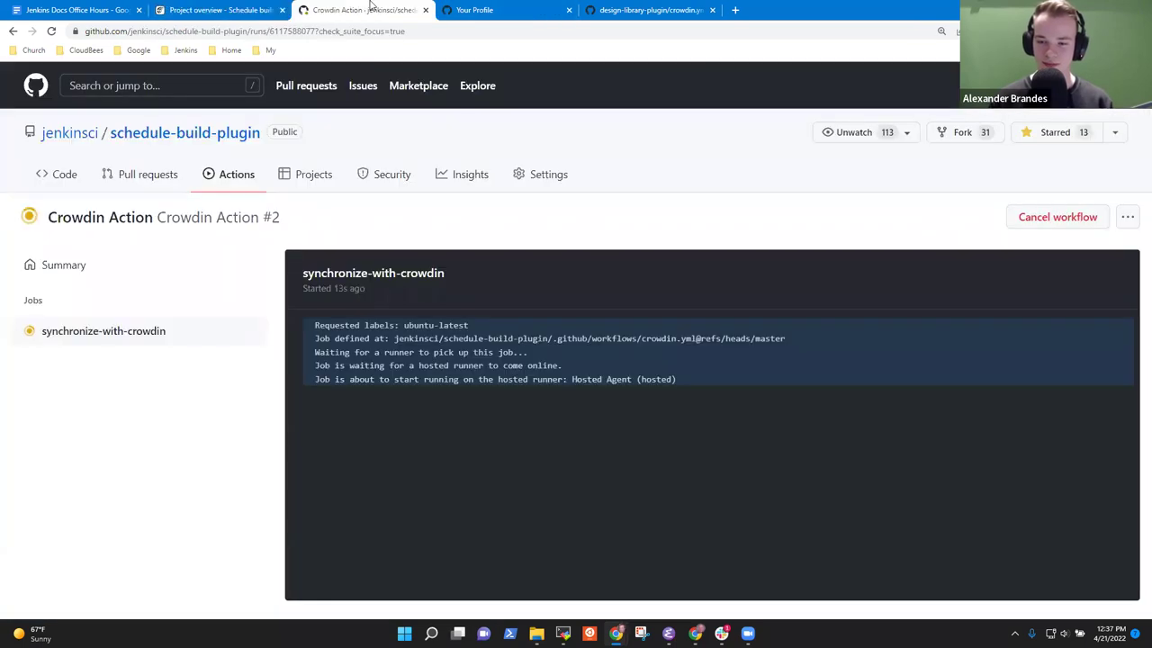
left_click(94, 332)
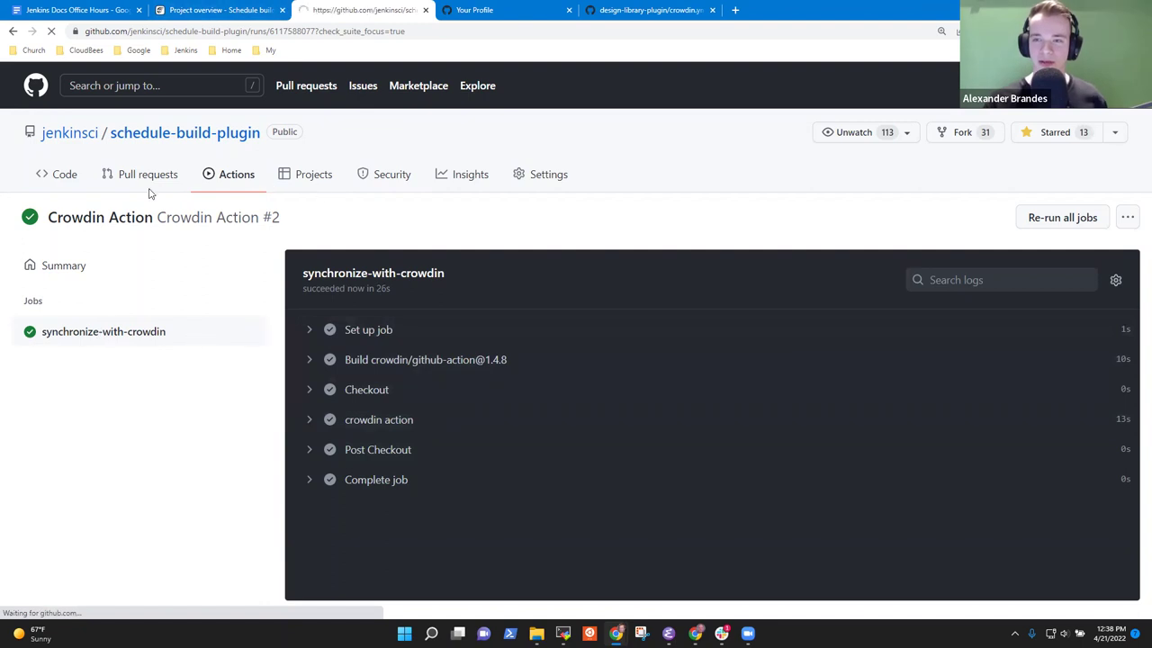
left_click(239, 8)
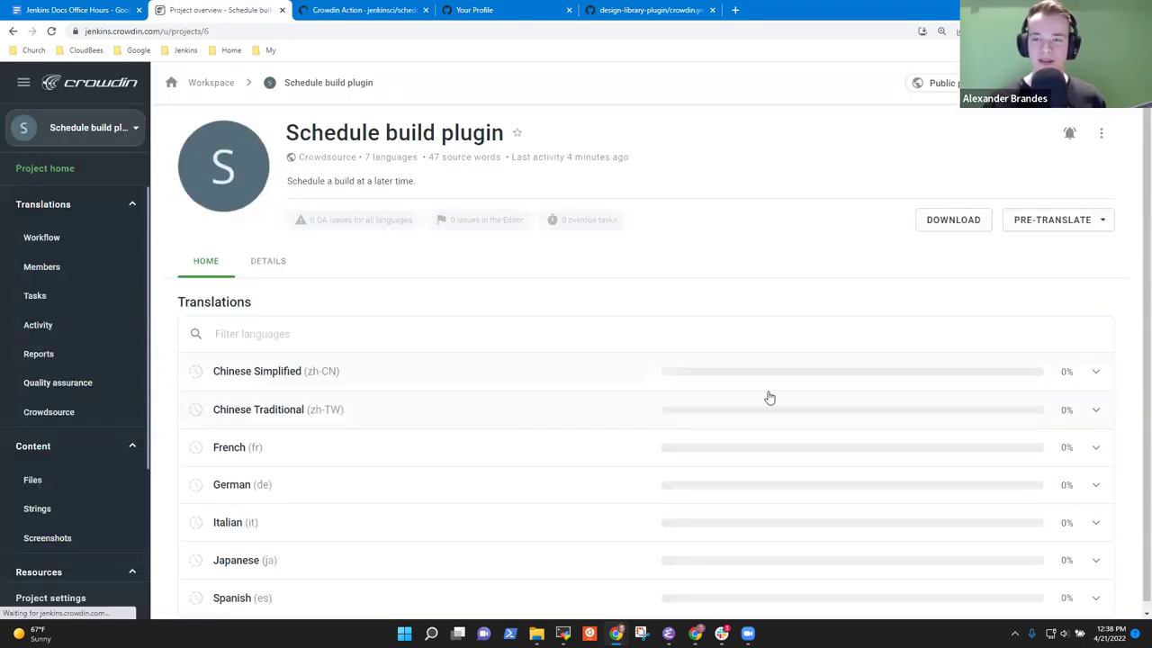
left_click(52, 32)
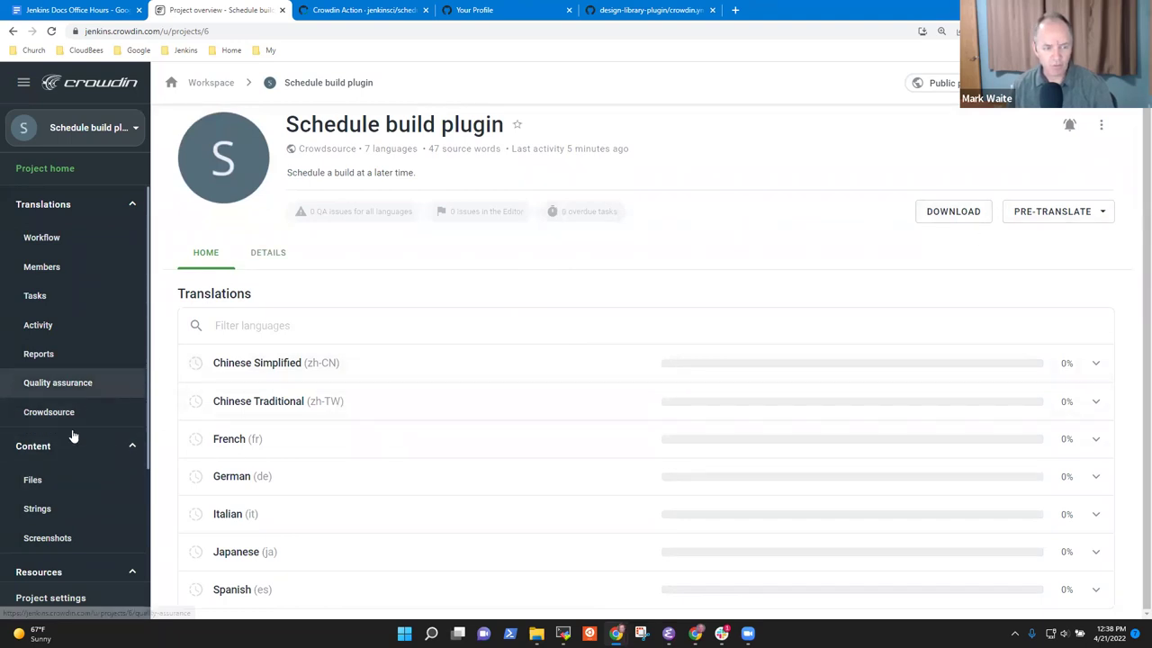
left_click(52, 481)
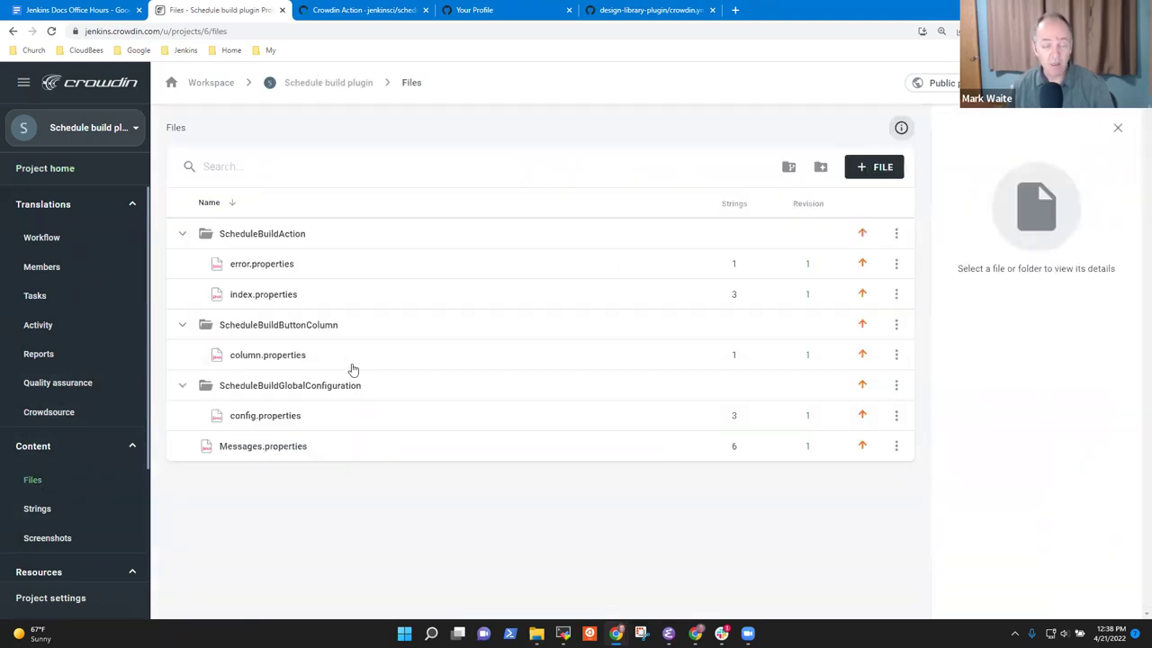
left_click(316, 269)
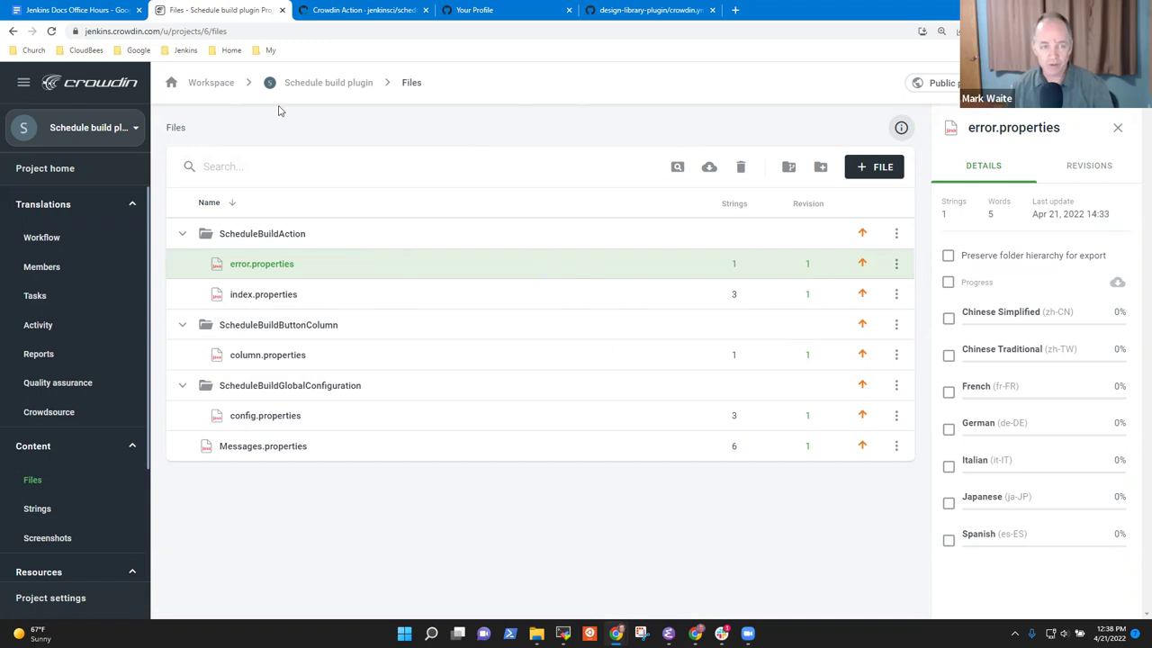
- Go to the public Jenkins page in Crowdin and open the project settings of its Elastic axis project
left_click(25, 84)
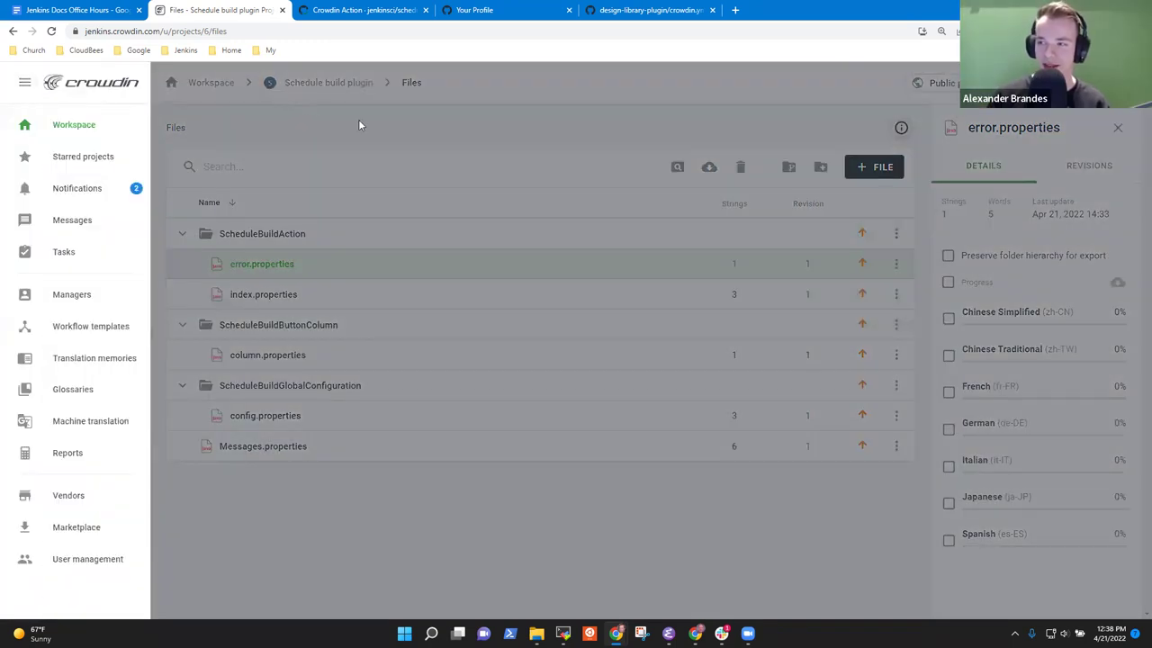
left_click(358, 120)
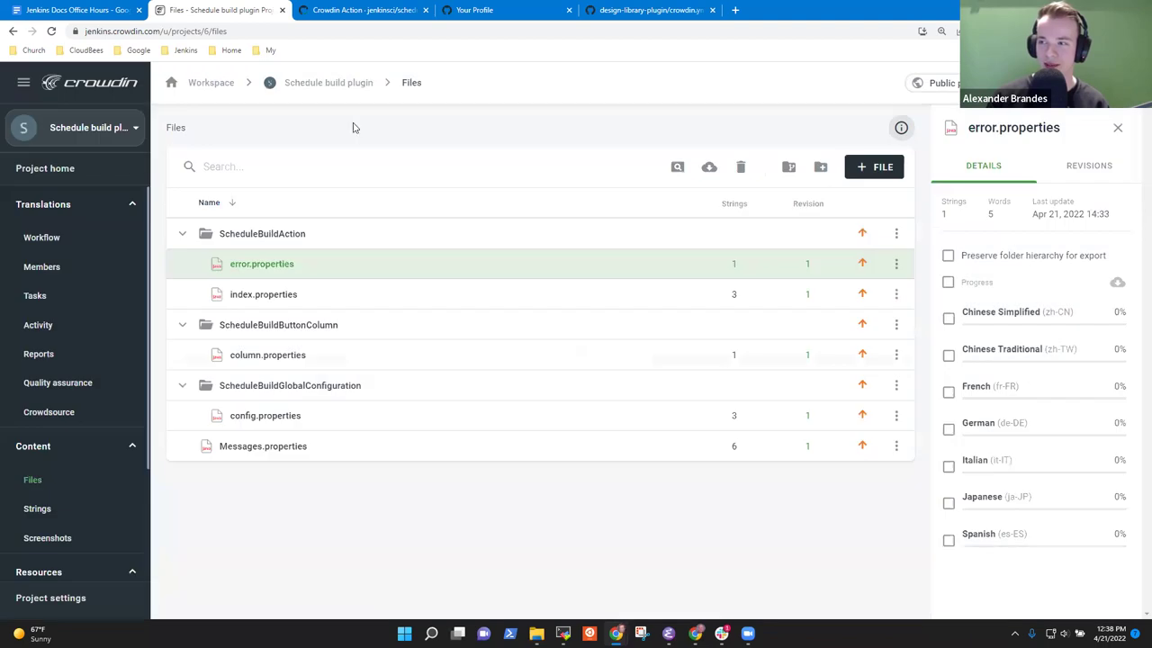
left_click(953, 84)
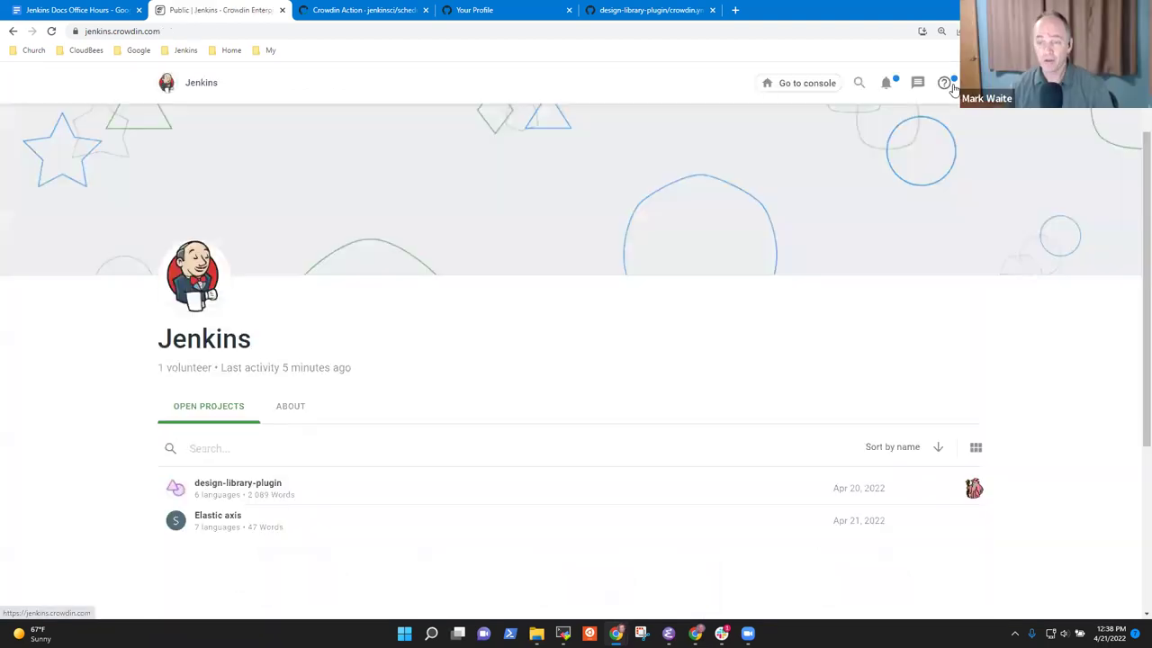
left_click(218, 515)
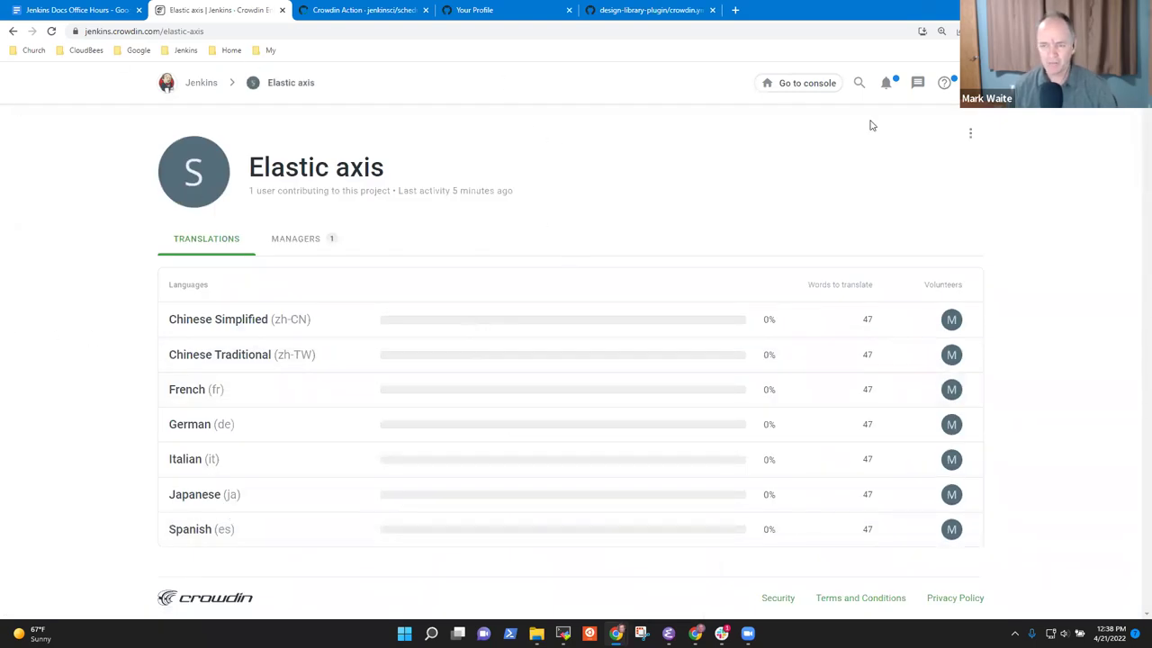
left_click(971, 134)
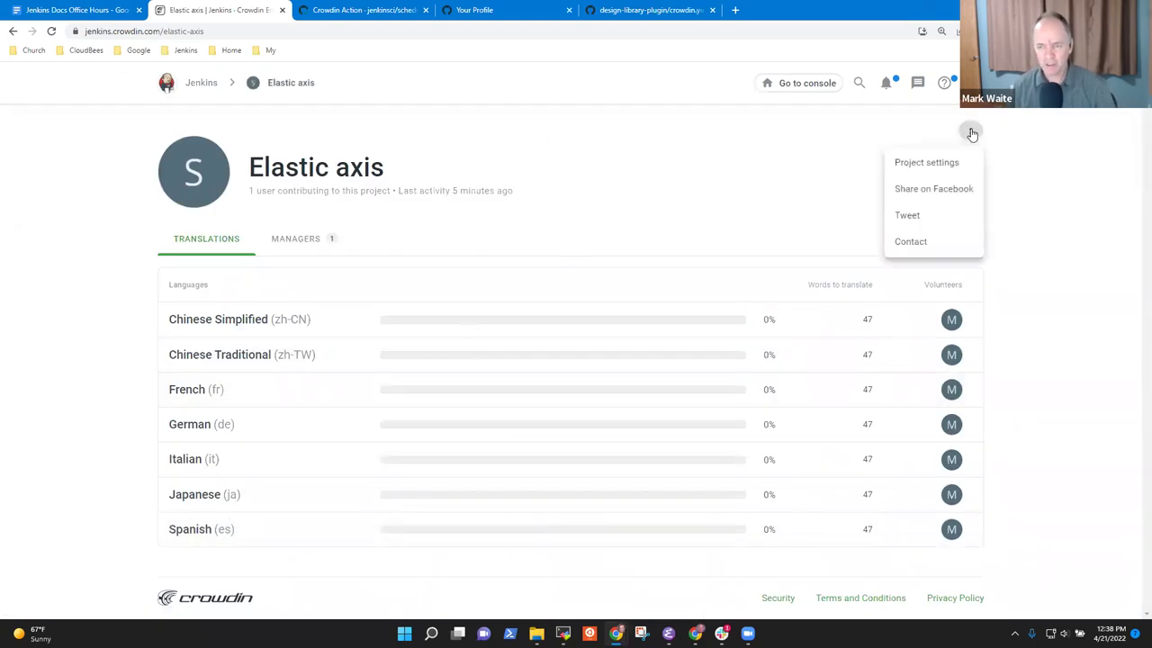
left_click(910, 160)
- Change the public project name to Schedule build plugin
left_click(507, 384)
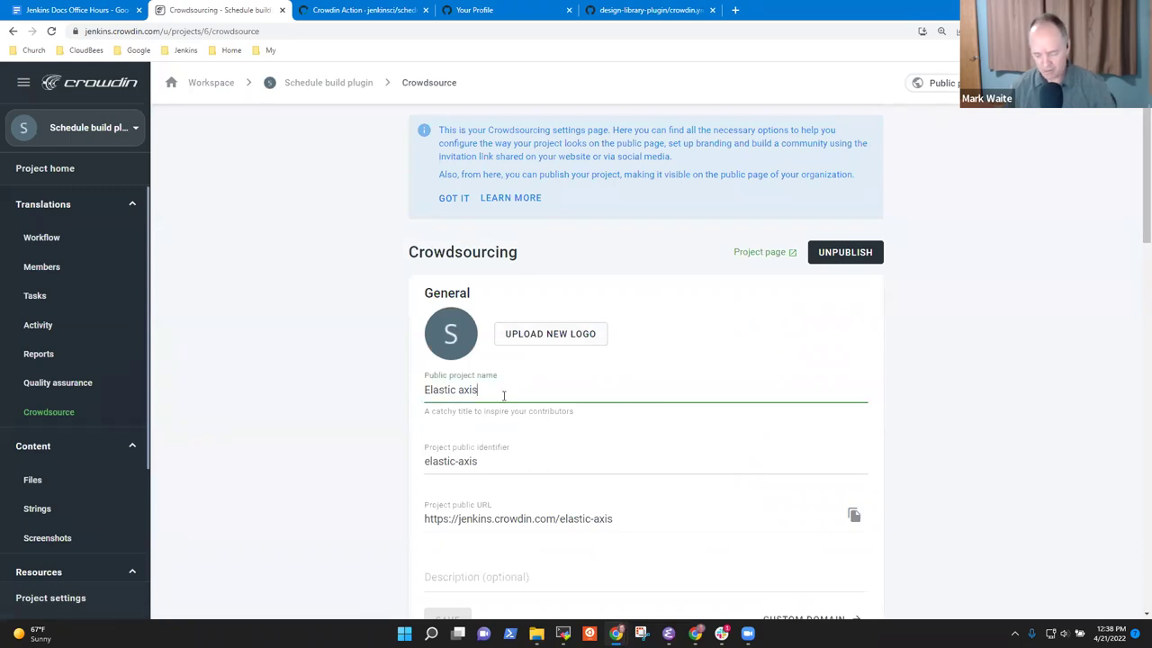
type("plugin")
scroll(774, 472, "down", 12)
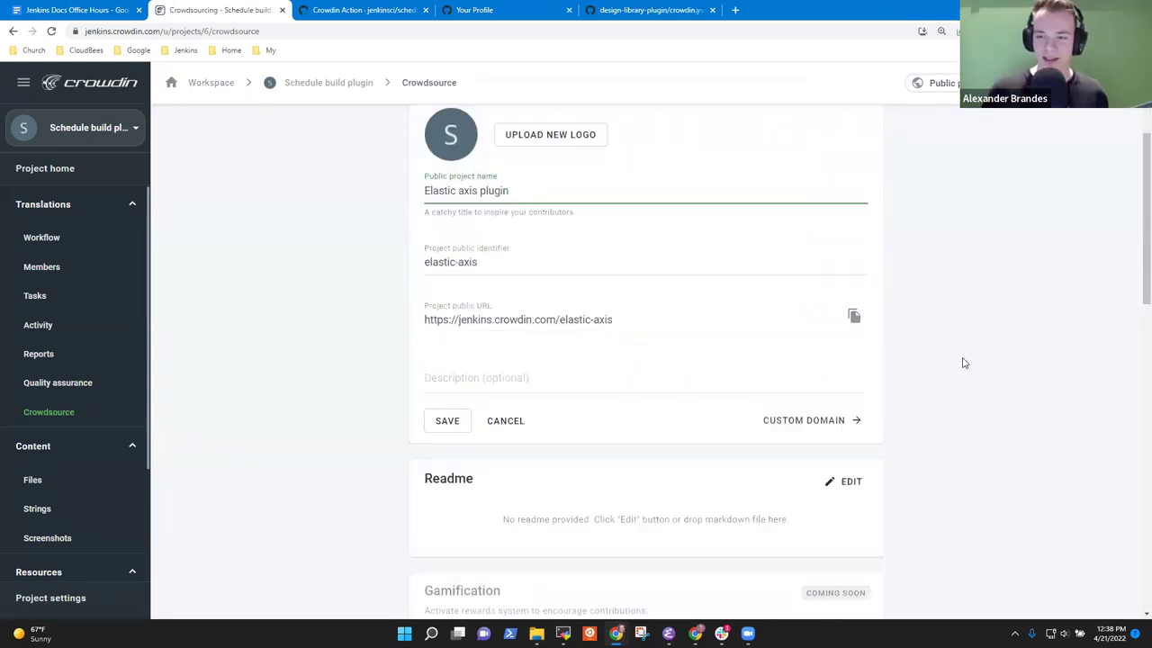
scroll(773, 472, "up", 12)
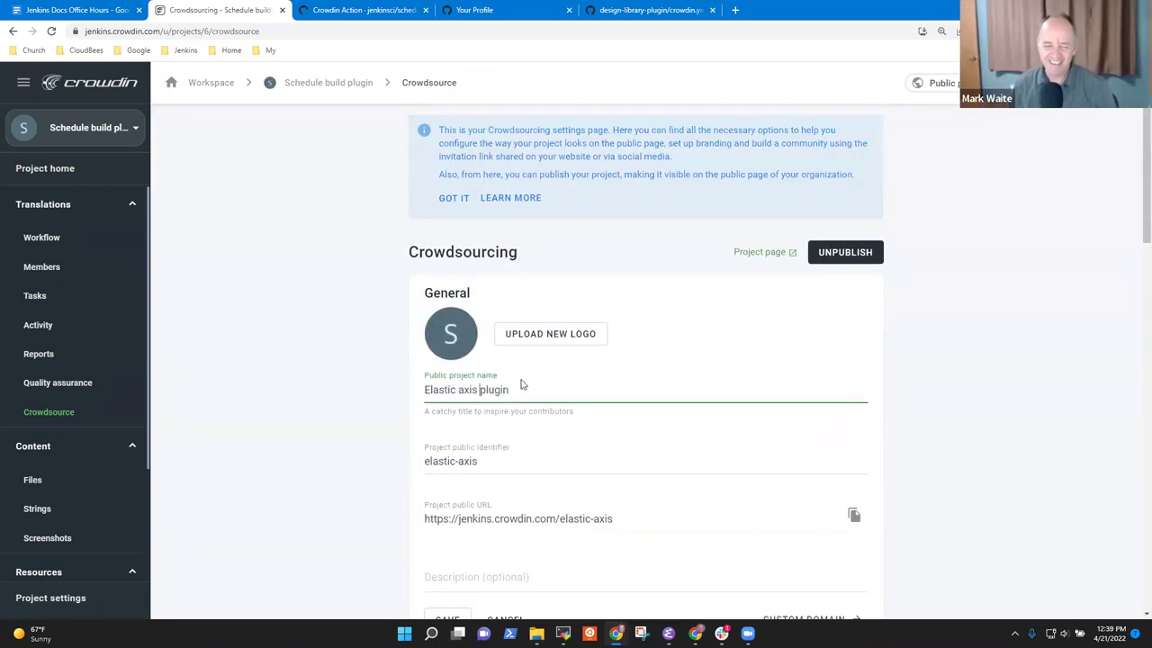
key("ctrl+shift+Left")
key("ctrl+shift+Left")
type("Schedul")
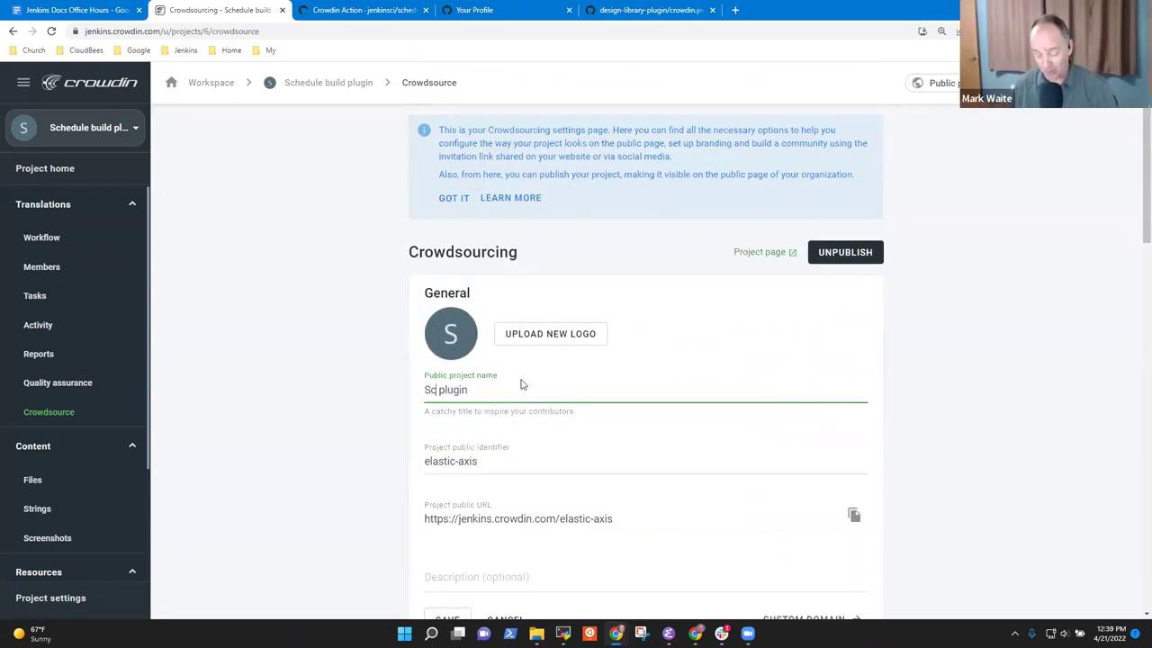
type("e build")
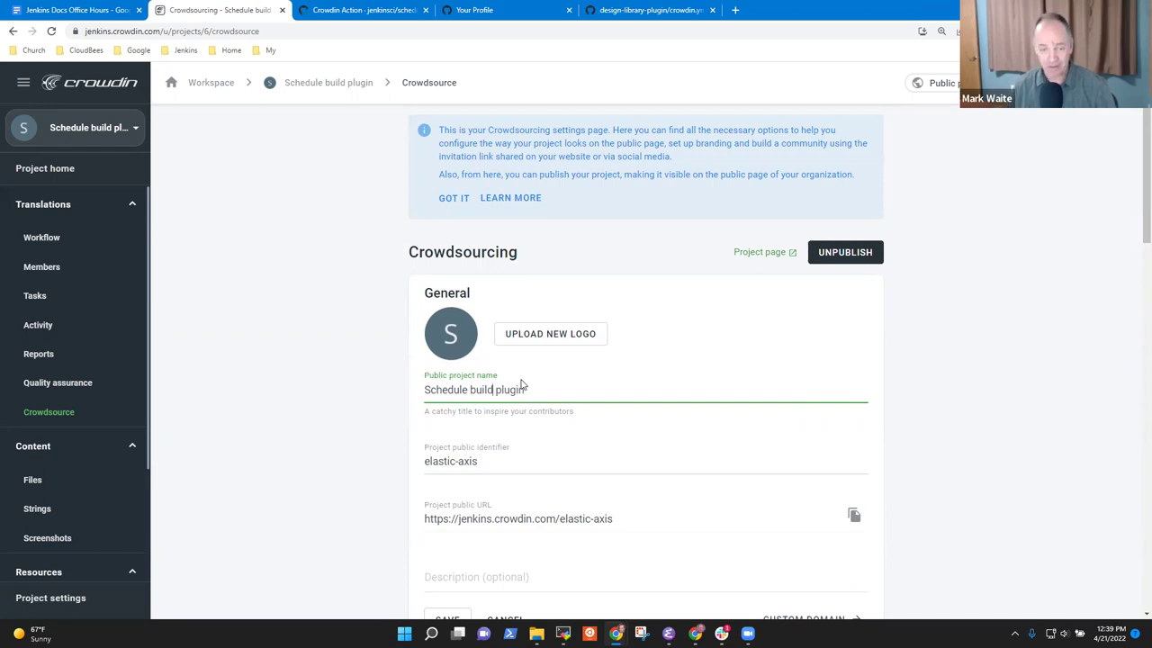
- Set the project public identifier to schedule-build-plugin and save the general crowdsourcing settings
scroll(576, 342, "down", 3)
left_click(515, 216)
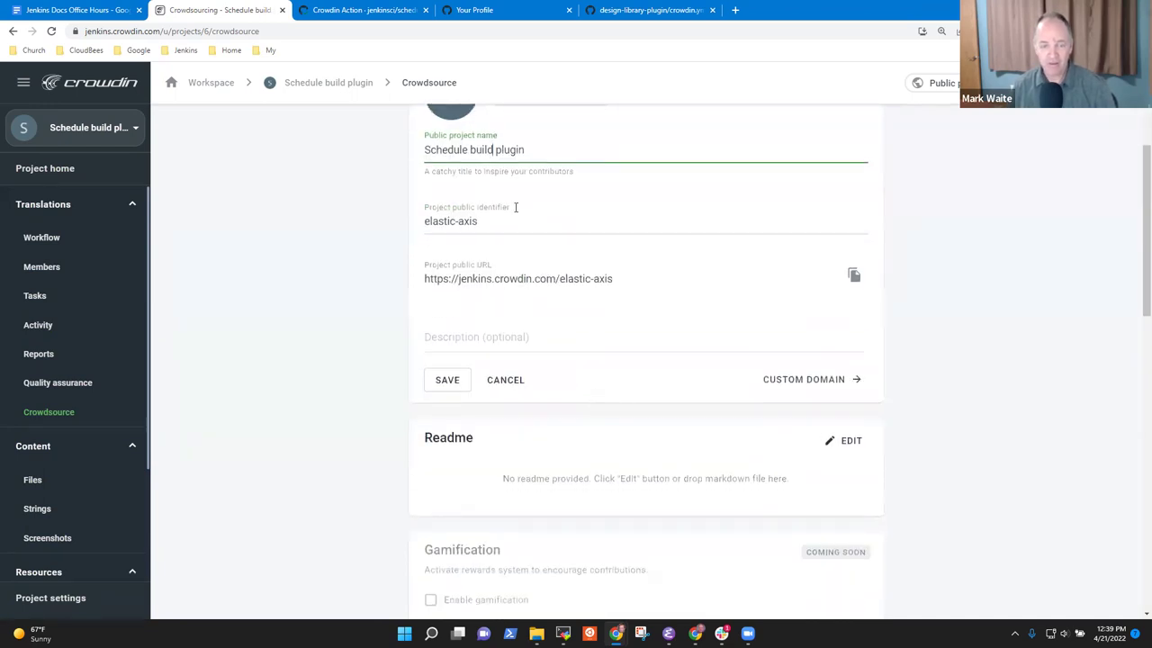
key("ctrl+a")
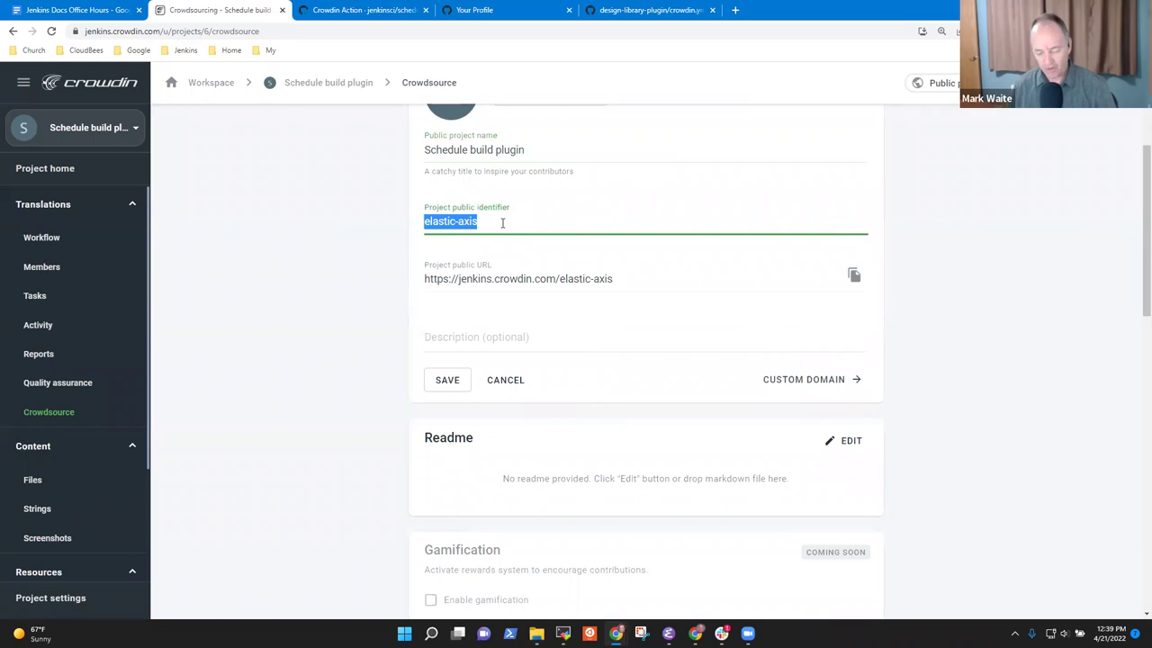
type("scheduled")
key("BackSpace")
type("-")
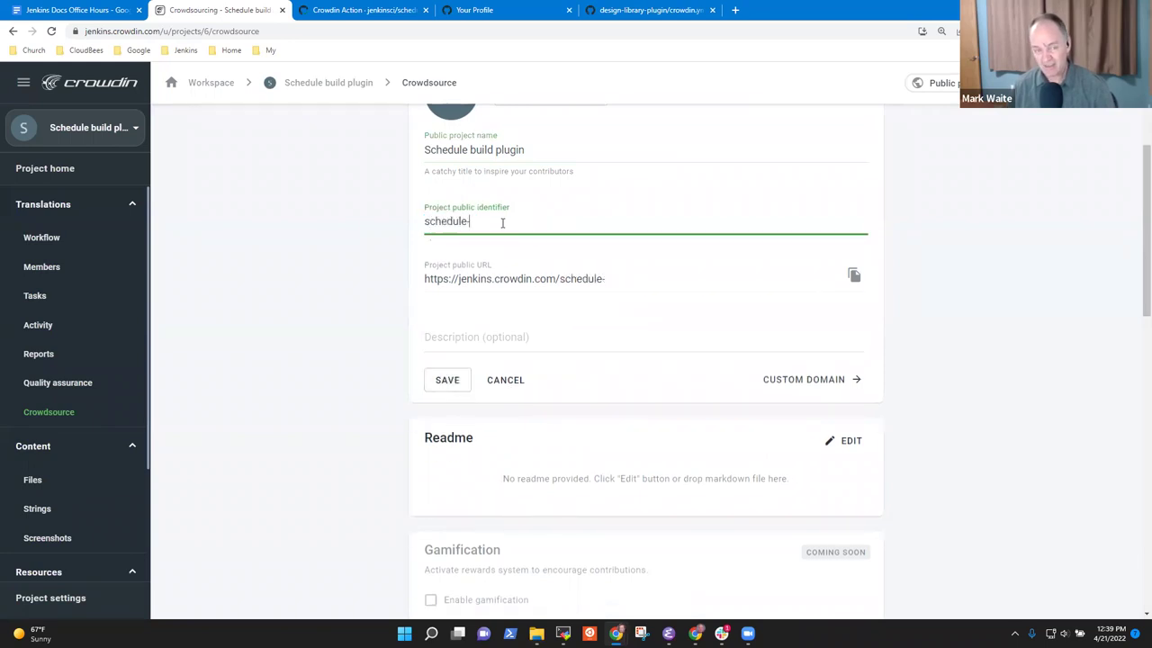
type("build-plugin")
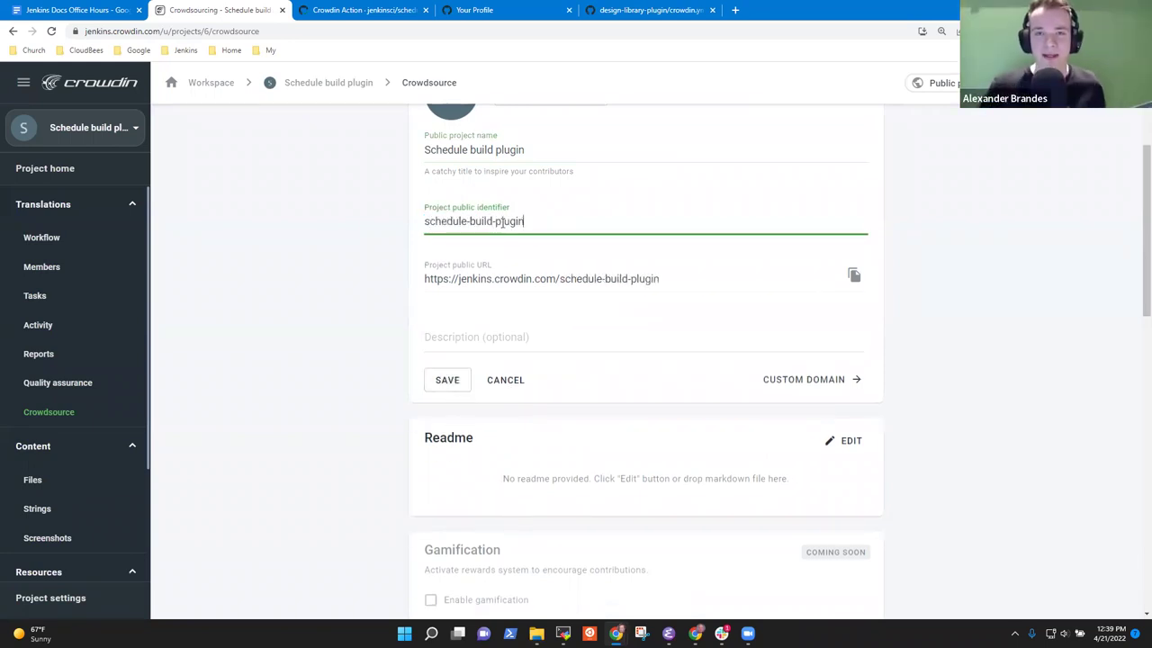
left_click(454, 384)
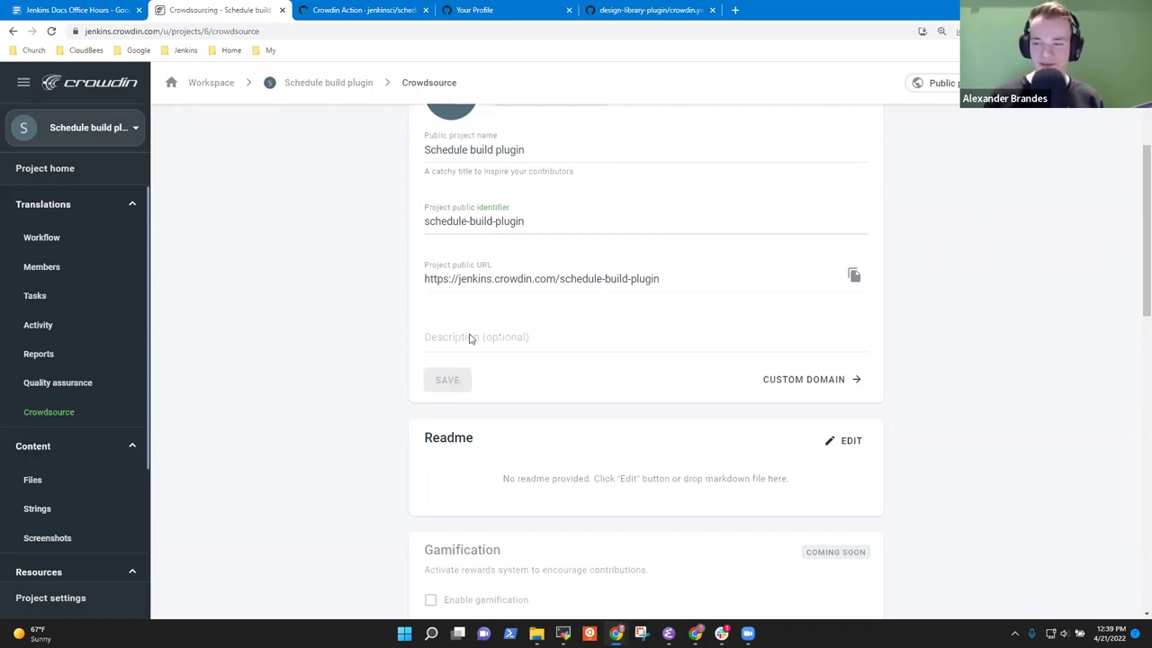
- Copy the description "Schedule a build at a later time" from the GitHub repository into the Crowdin project's description and save it
left_click(469, 338)
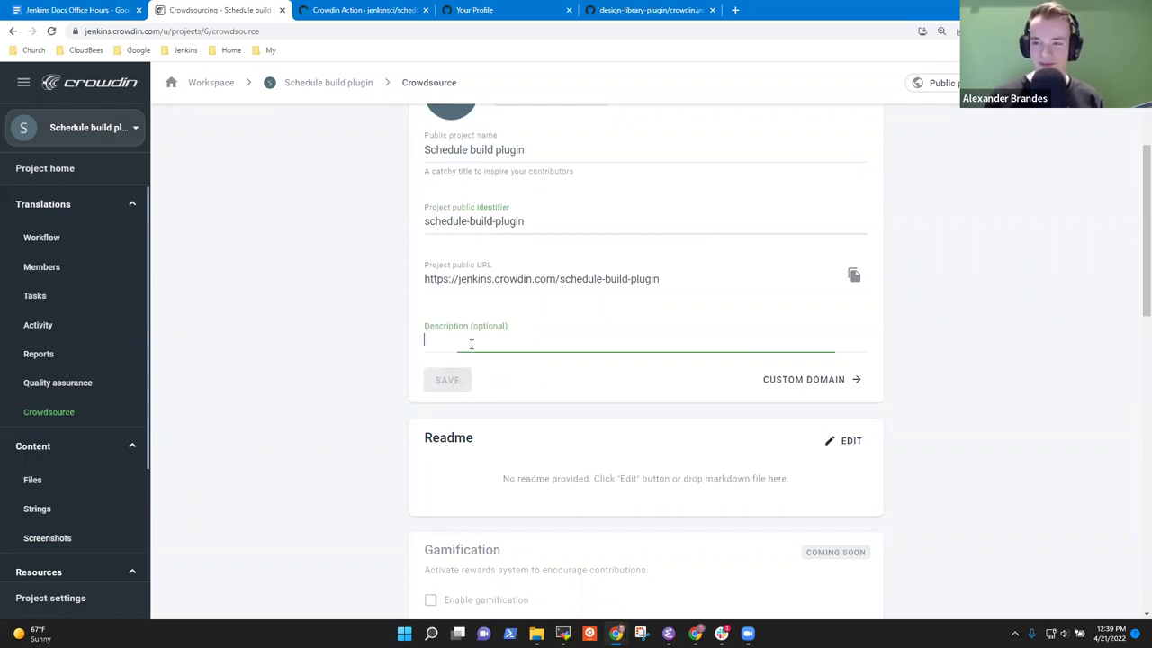
left_click(402, 16)
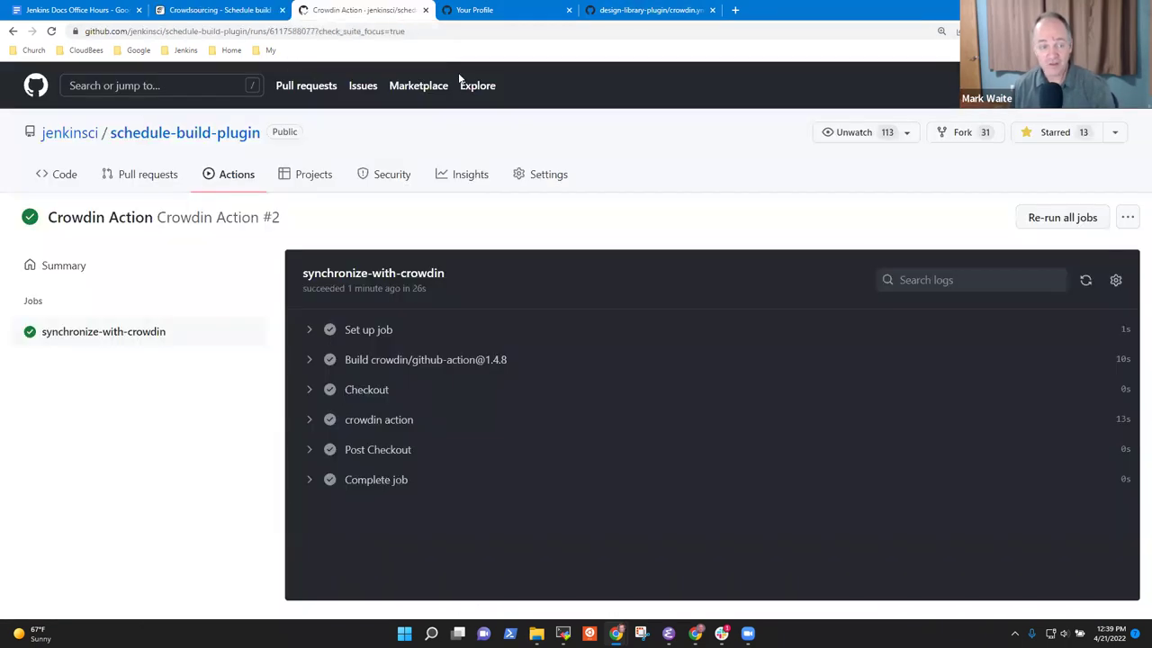
left_click(69, 174)
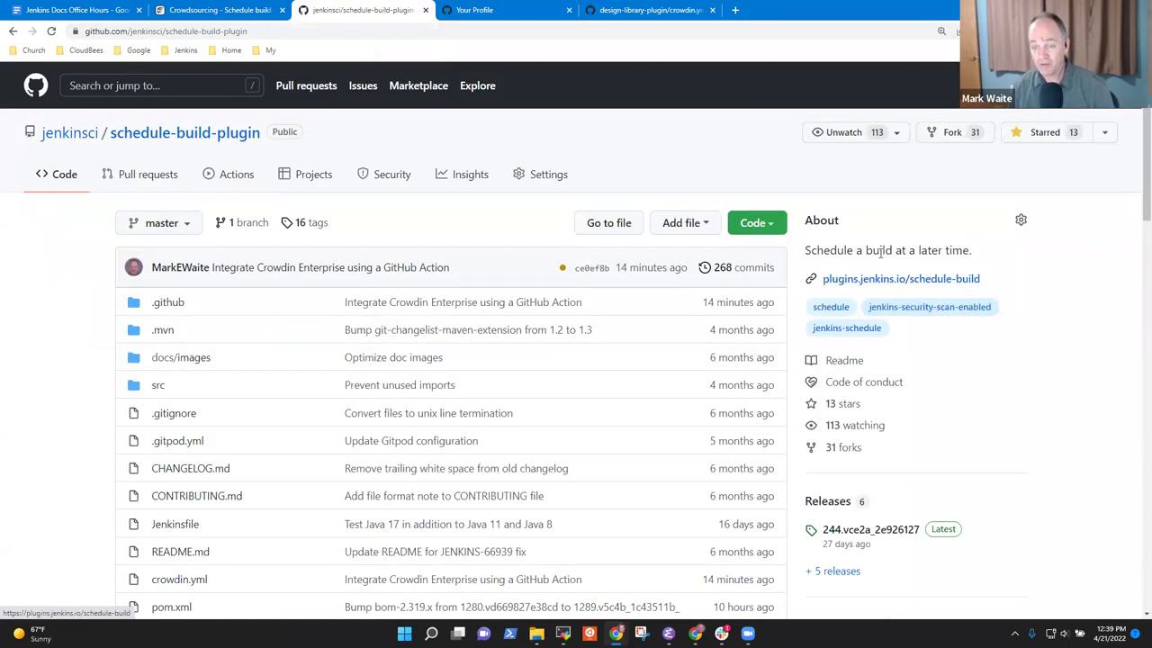
left_click_drag(806, 250, 969, 252)
key("ctrl+c")
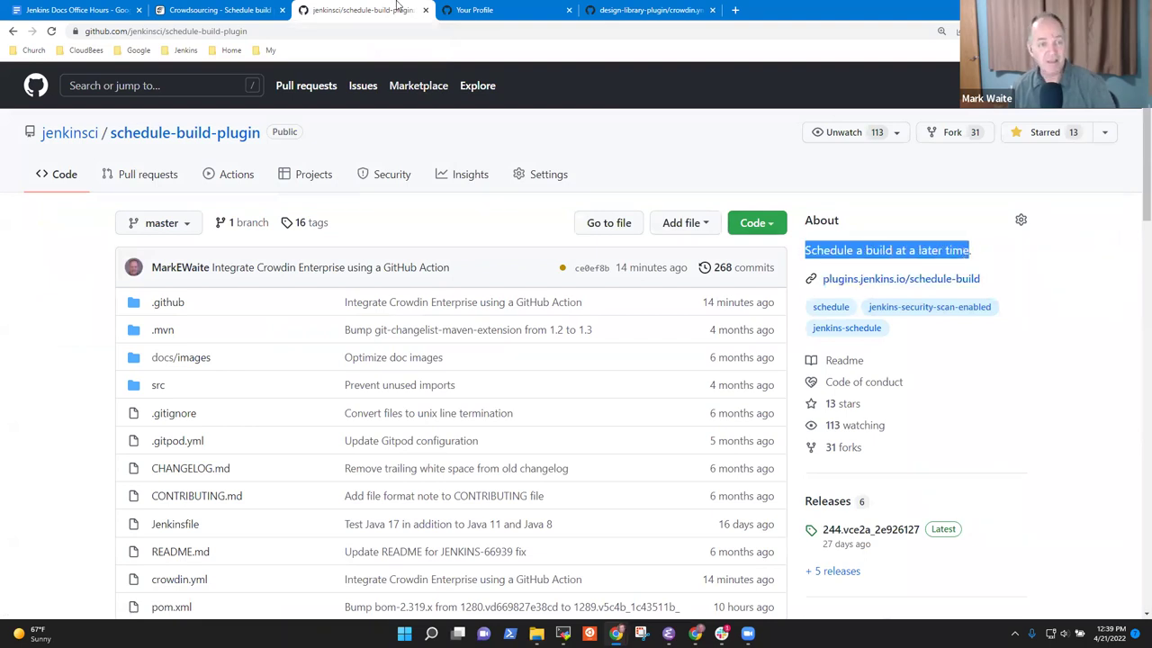
left_click(216, 10)
key("ctrl+v")
left_click(448, 381)
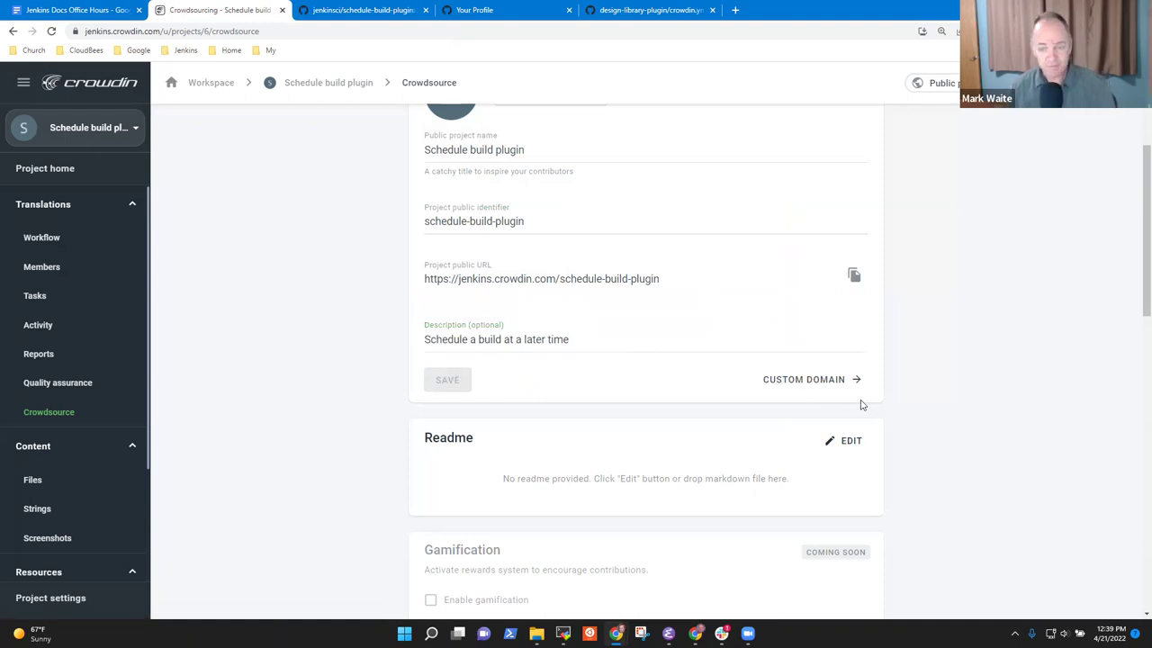
- Open the Schedule build plugin project from the public Jenkins page and start its Italian translation in the editor
scroll(630, 432, "up", 3)
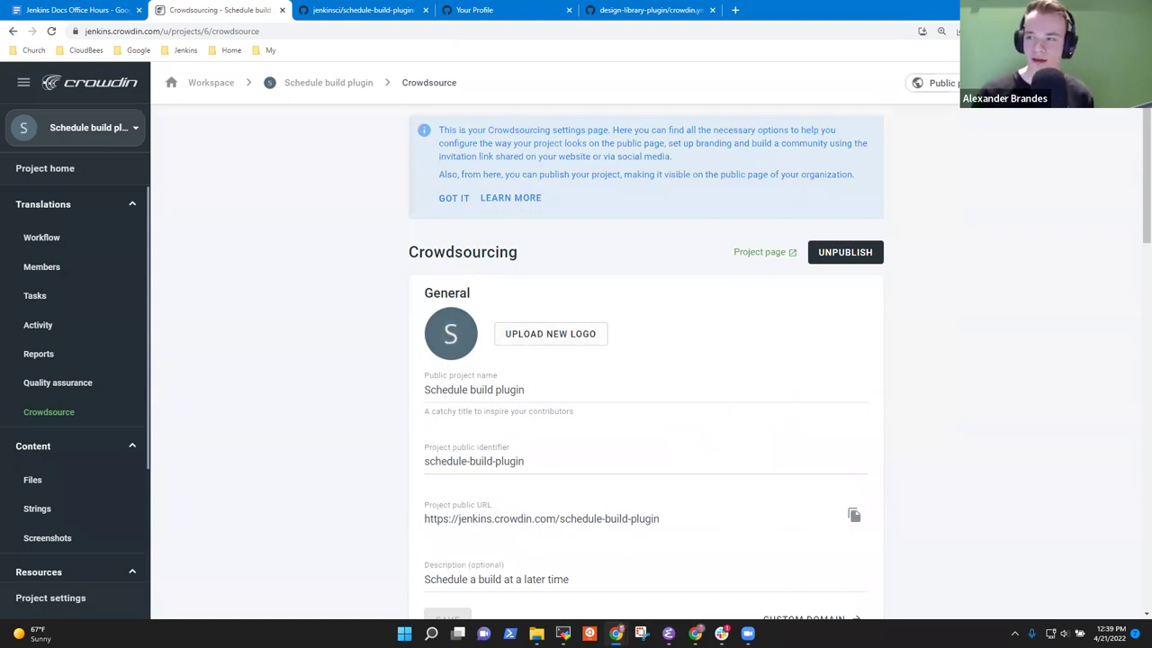
left_click(918, 82)
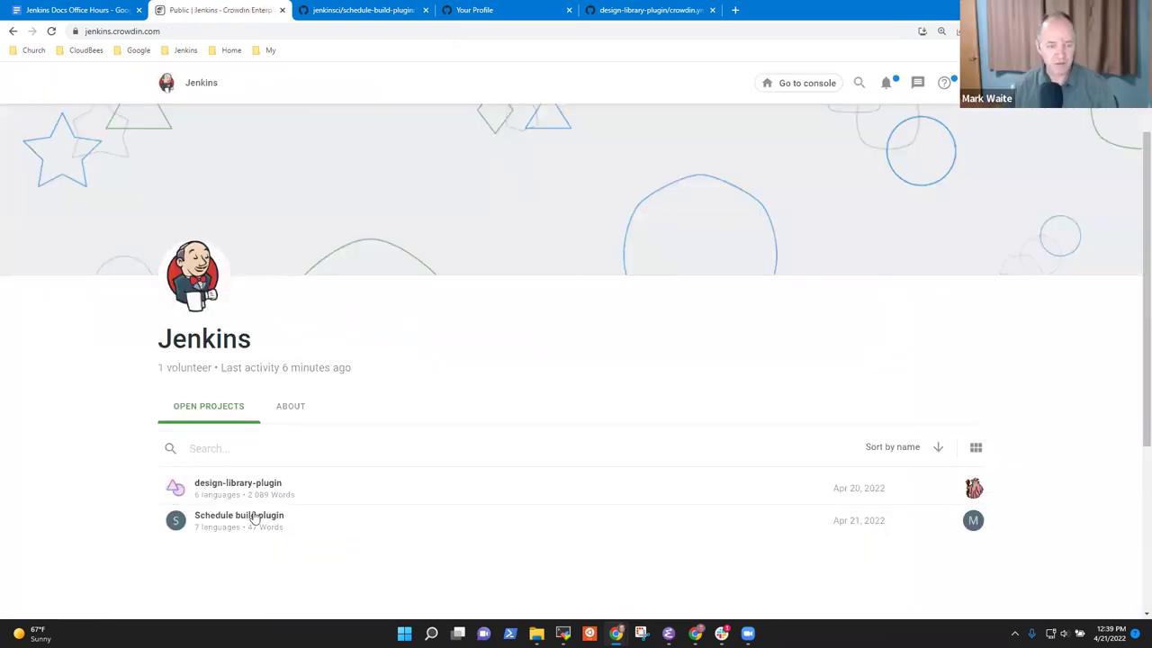
left_click(255, 524)
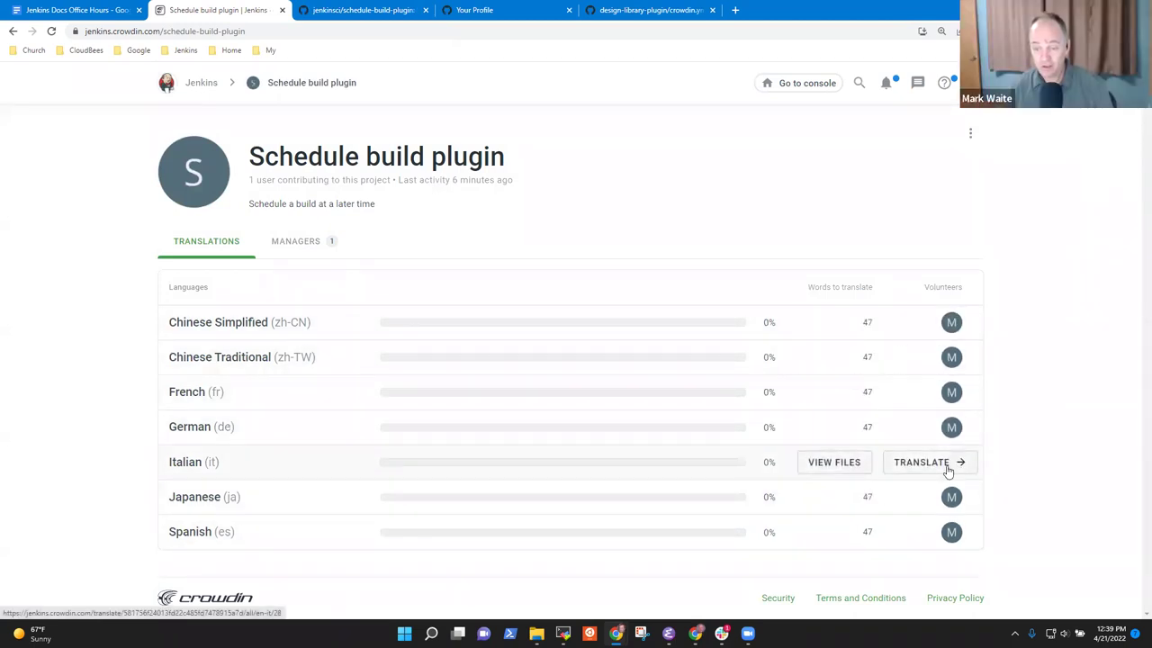
left_click(947, 469)
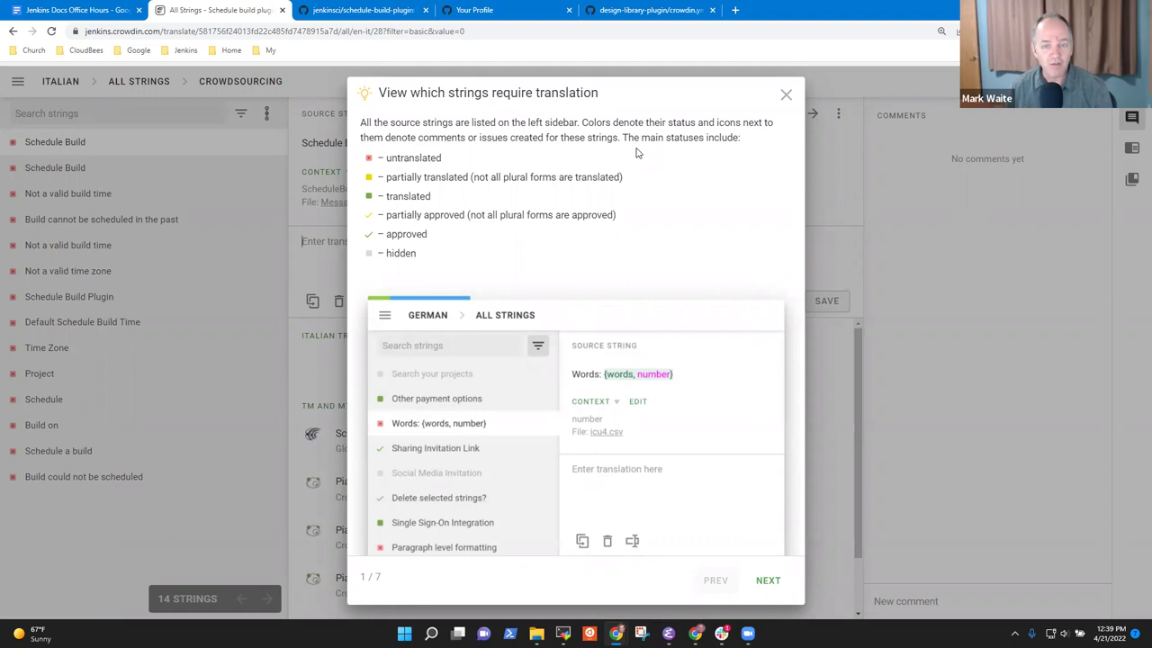
- Dismiss the editor's introductory tips and save the suggestion "Pianifica Costruzioni" as the Italian translation of both Schedule Build strings
mouse_move(748, 632)
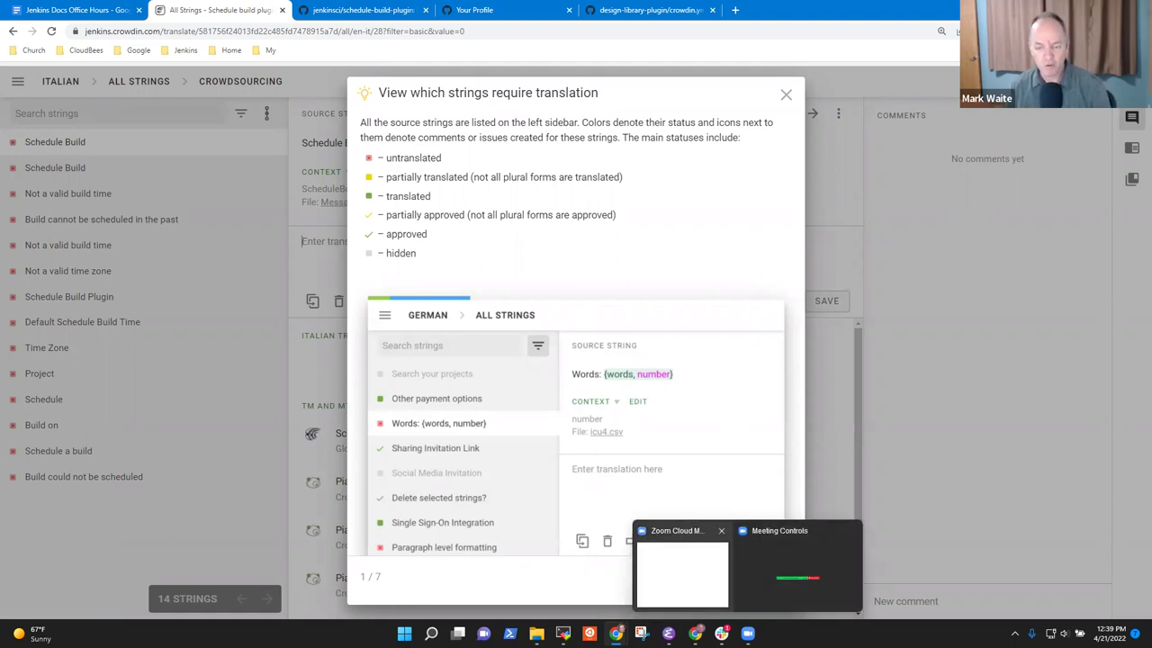
left_click(769, 578)
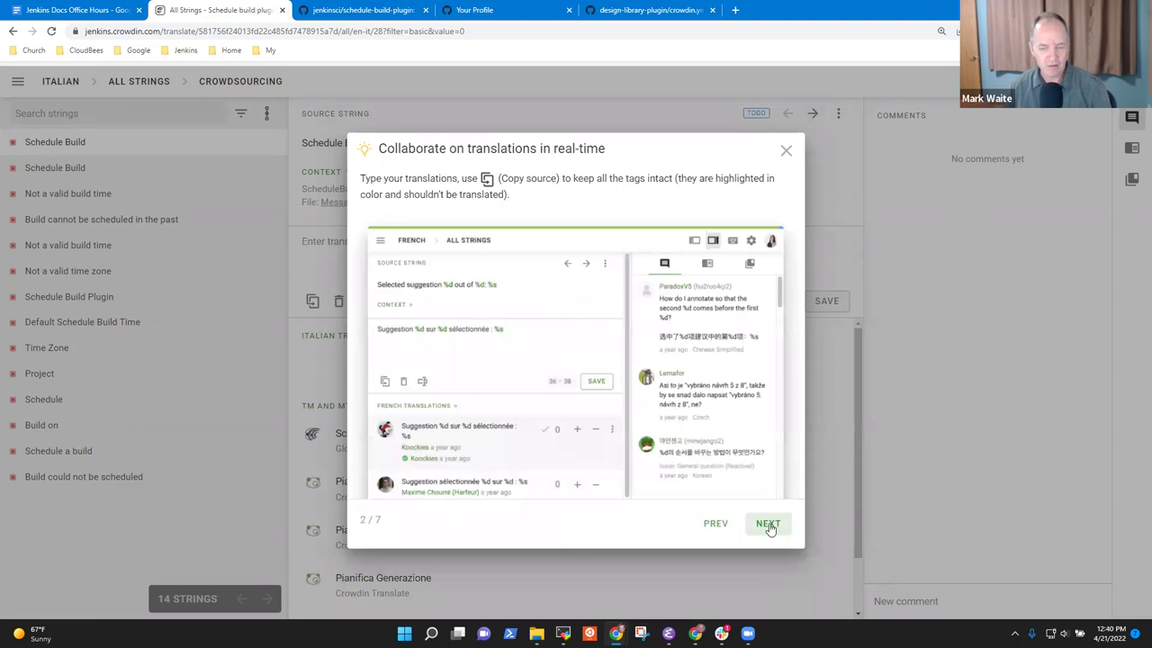
left_click(785, 150)
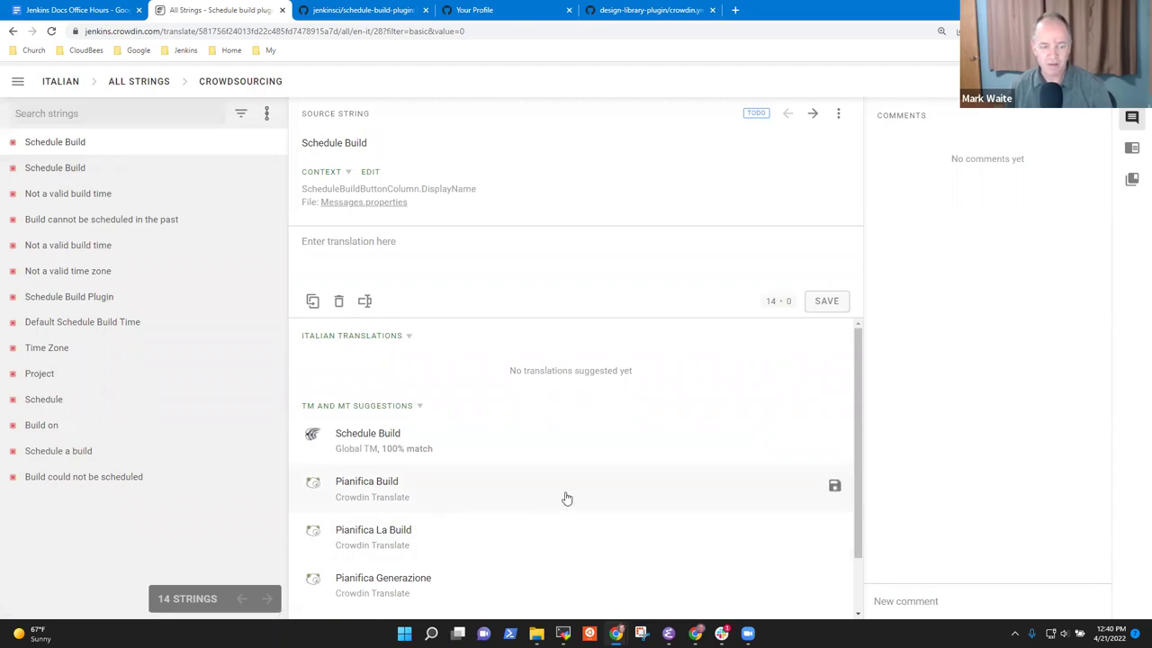
scroll(441, 450, "down", 2)
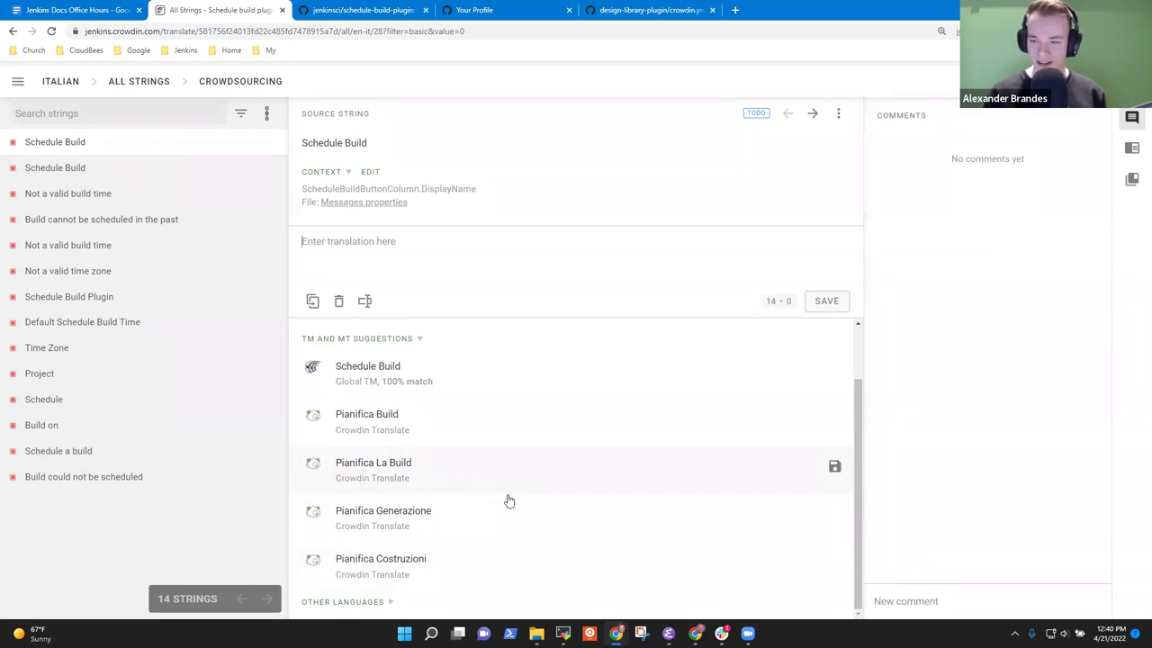
left_click(398, 566)
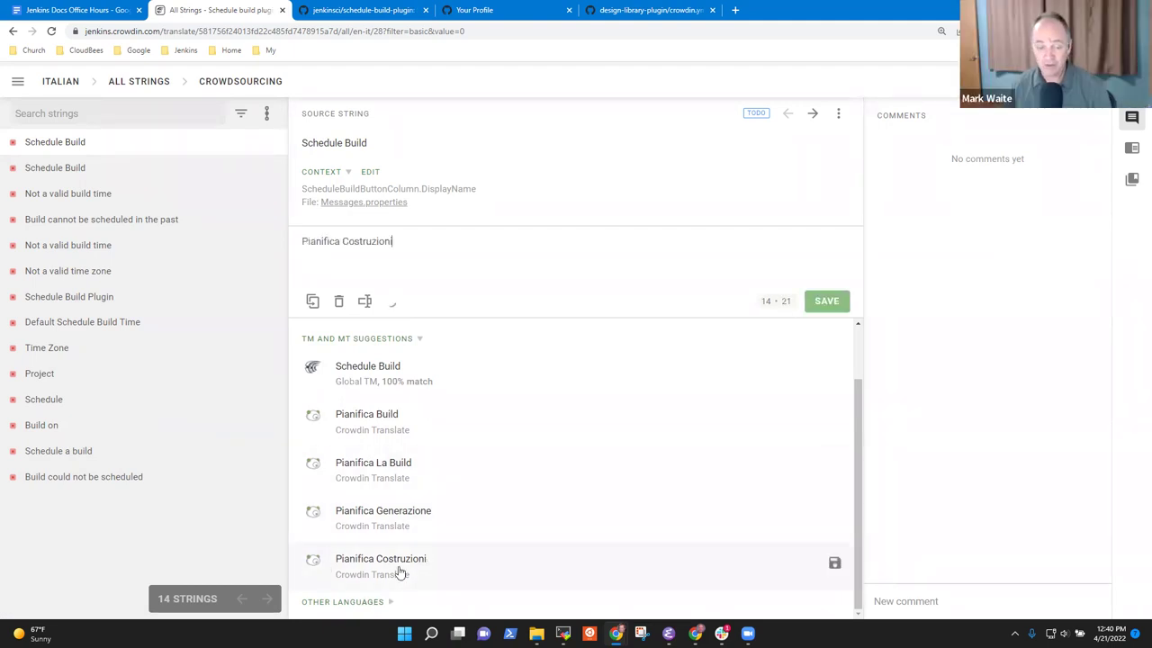
left_click(834, 562)
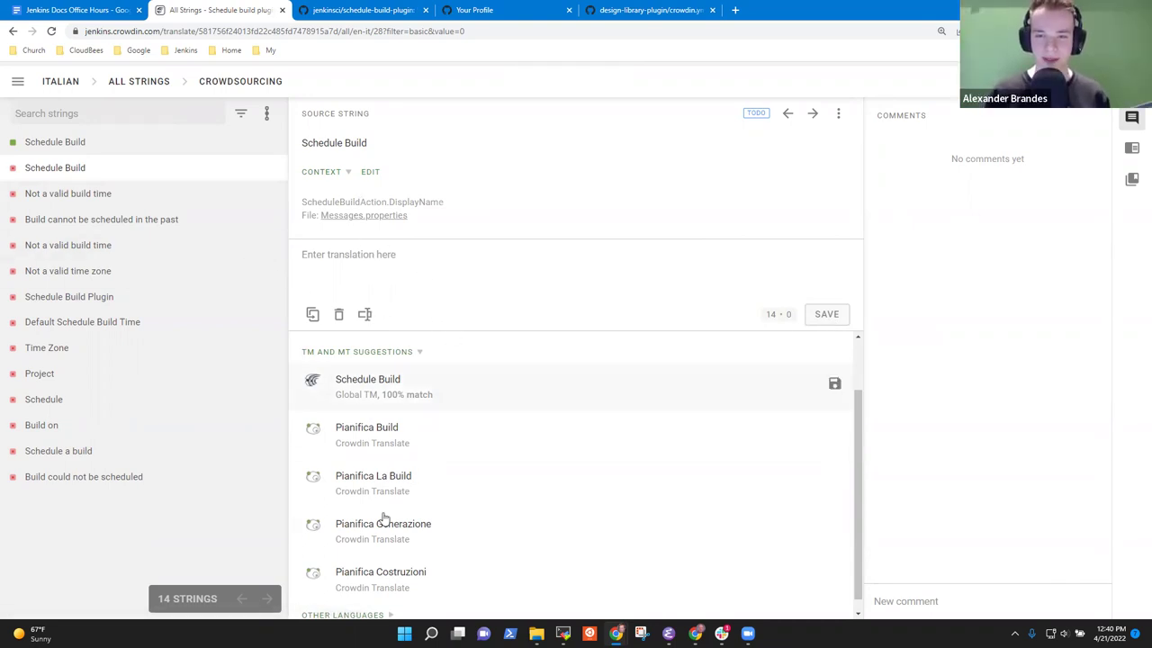
left_click(390, 574)
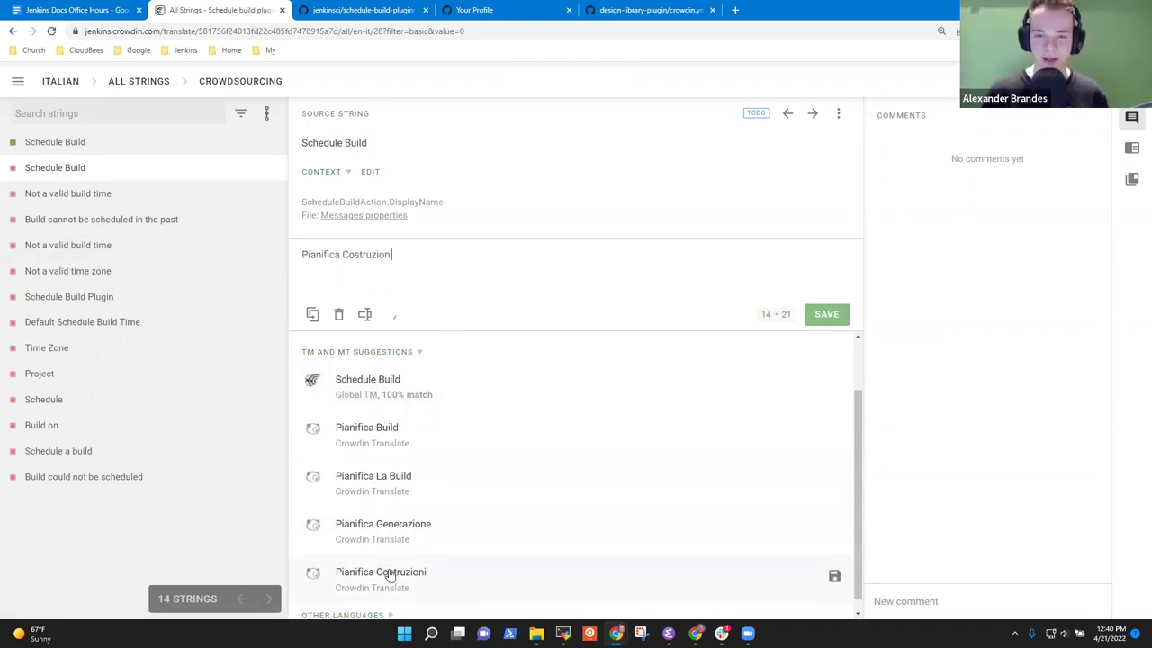
left_click(826, 314)
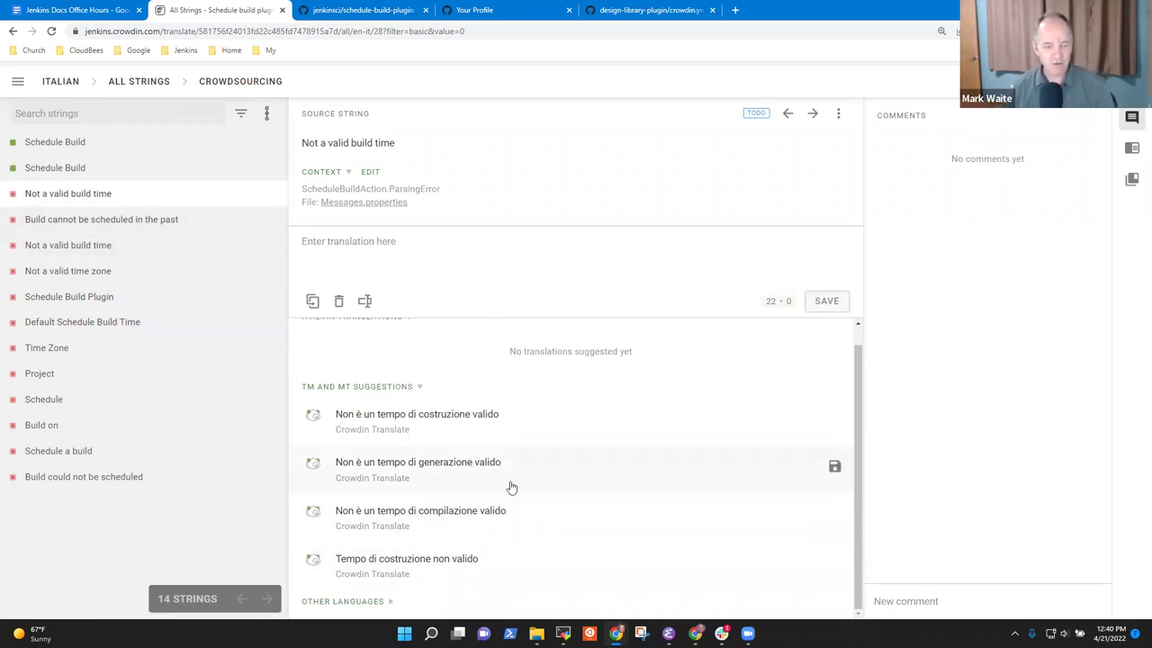
- Save "Non è un tempo di generazione valido" for the first "Not a valid build time" string and "Non è un fuso orario valido" for "Not a valid time zone"
left_click(834, 466)
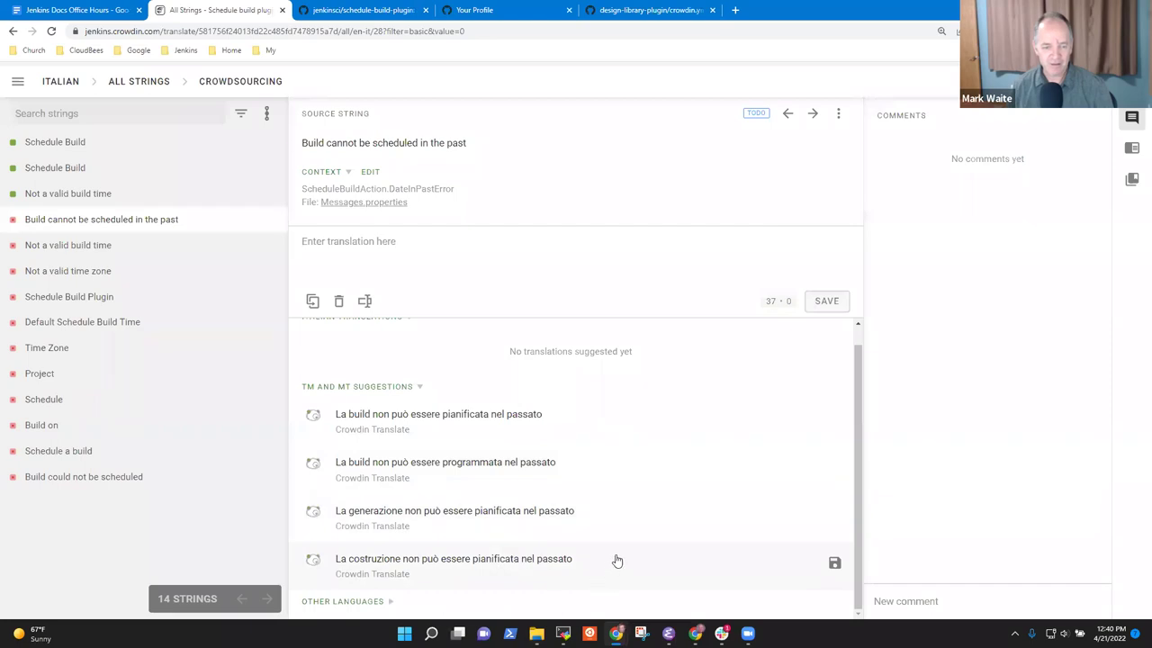
left_click(122, 270)
scroll(561, 455, "down", 2)
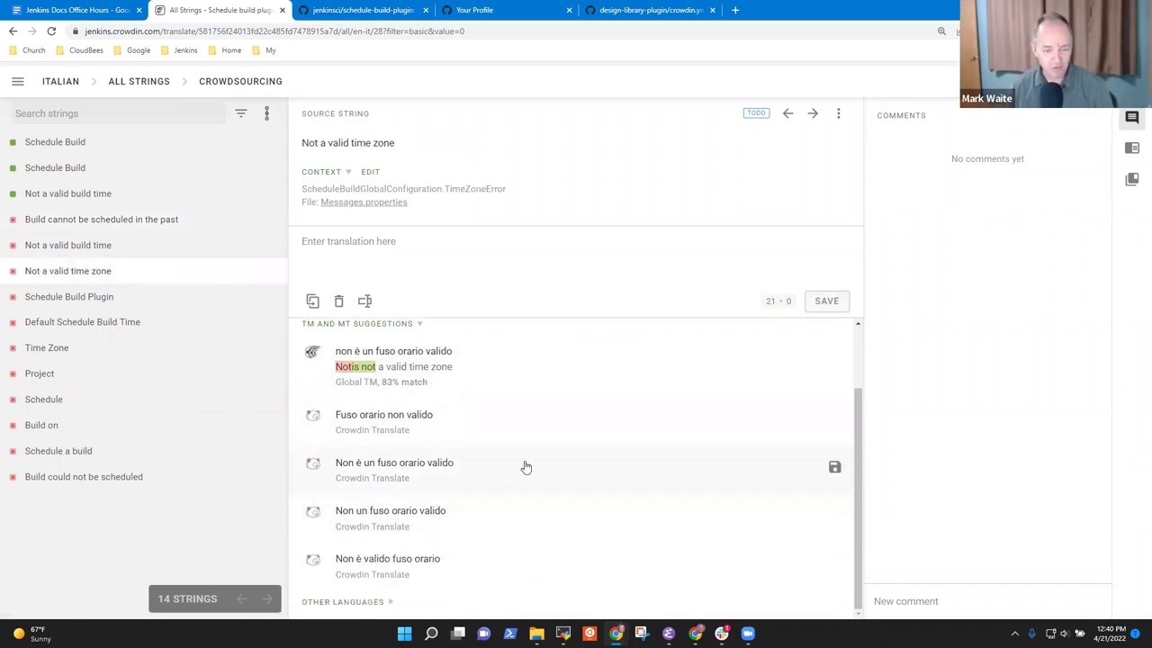
left_click(834, 466)
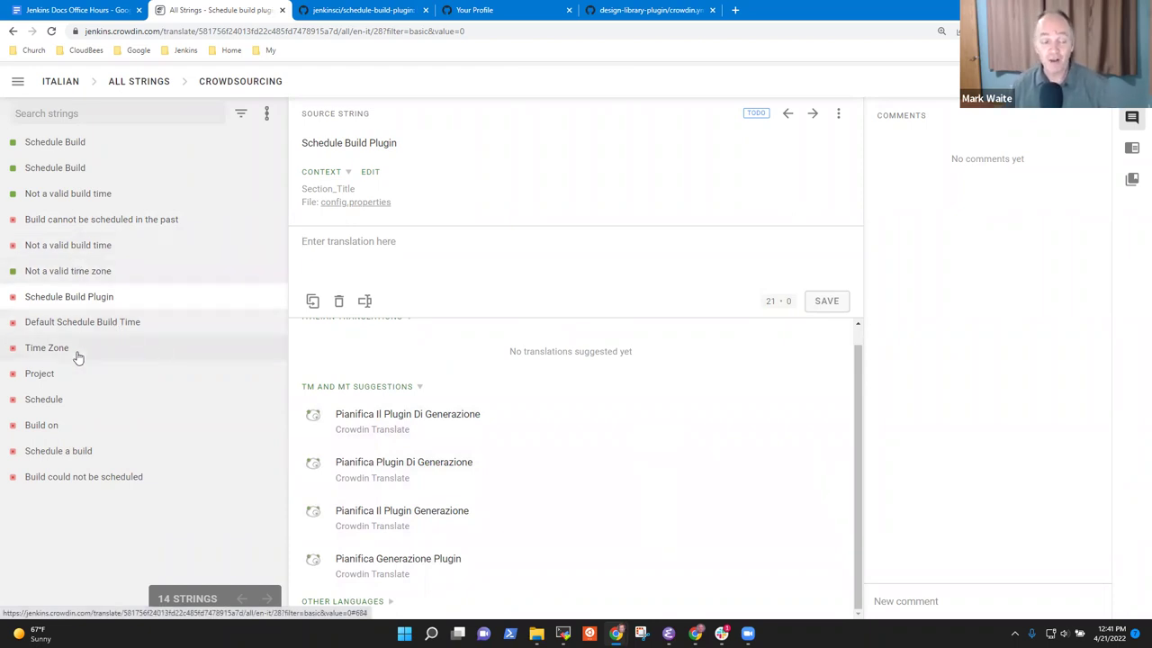
- Save "Non è un tempo di generazione valido" for the second "Not a valid build time" and "La build non può essere programmata nel passato" for "Build cannot be scheduled in the past"
left_click(94, 249)
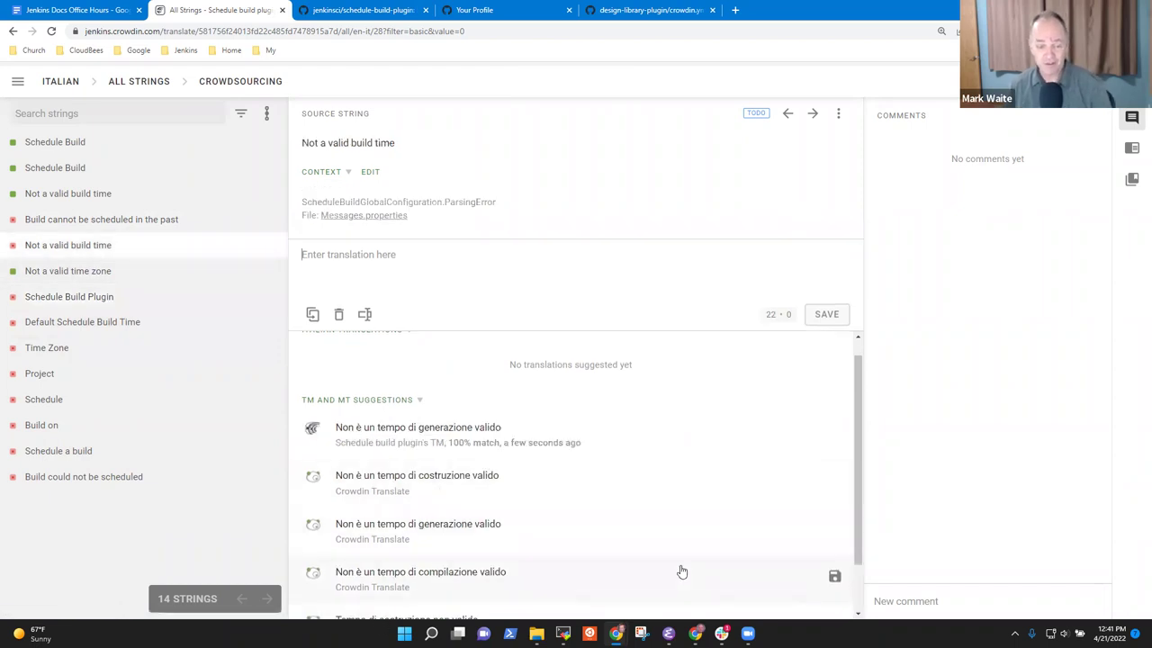
left_click(834, 527)
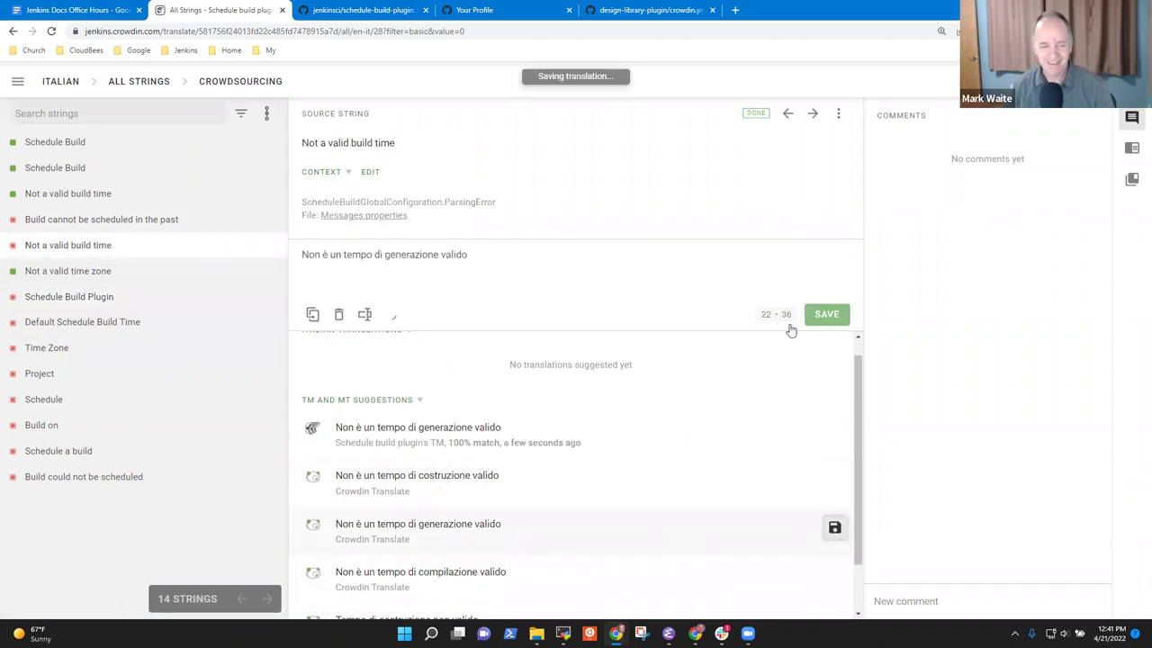
left_click(114, 219)
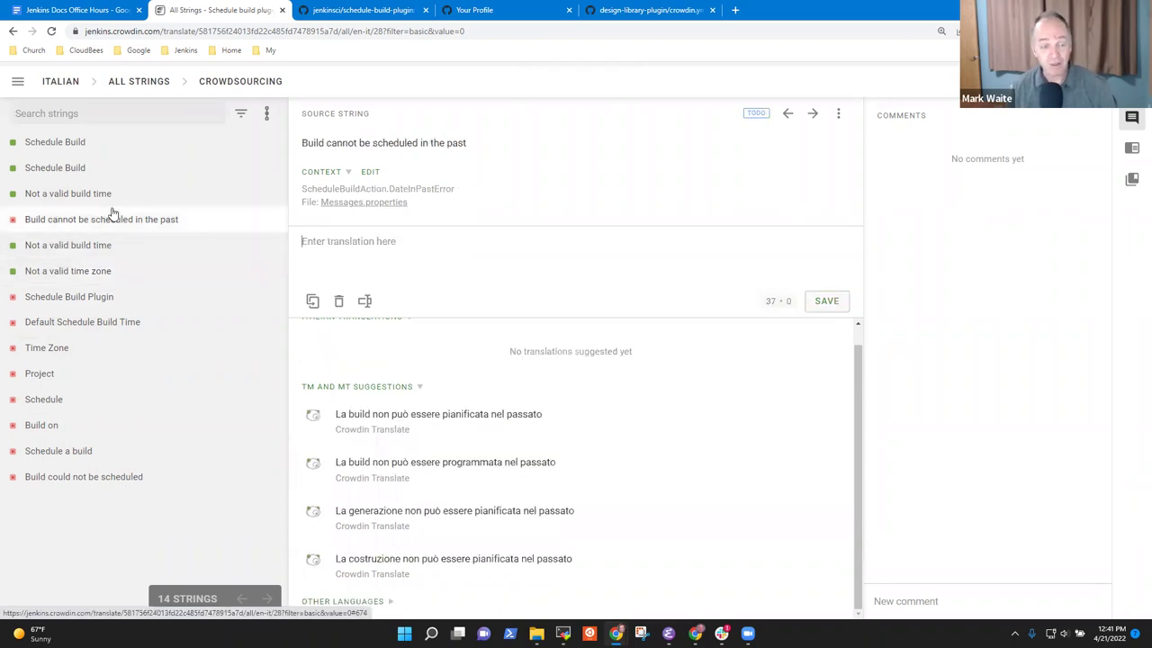
left_click(834, 466)
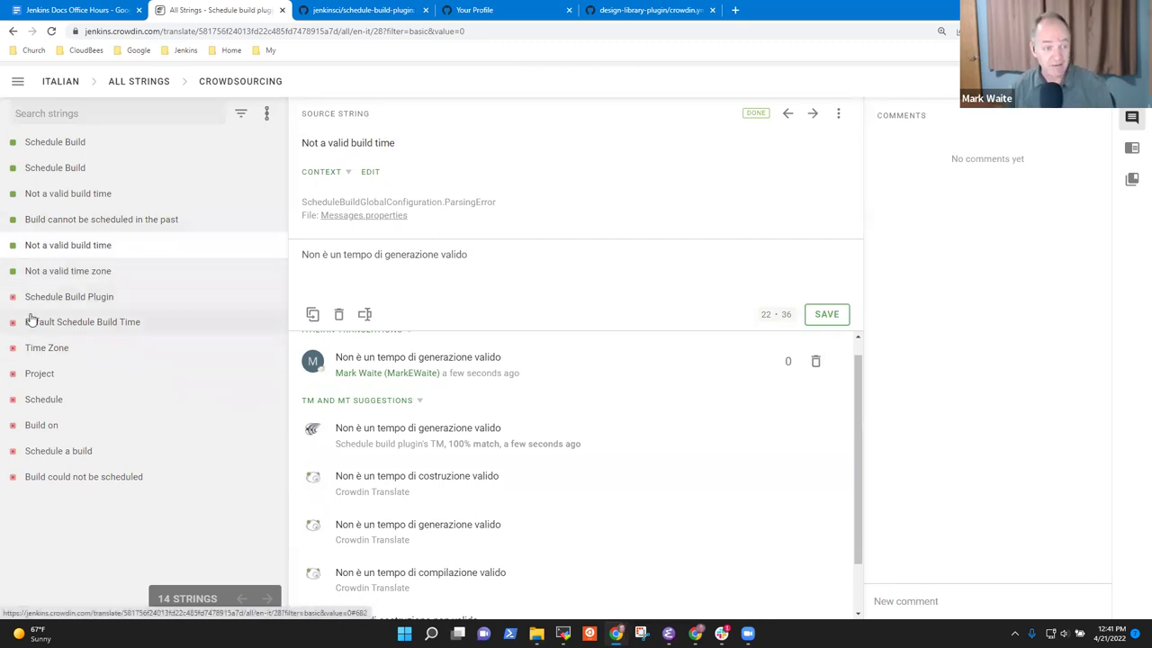
- Review the suggestions for the Schedule Build Plugin and Time Zone strings, and reopen the first Schedule Build string
left_click(72, 300)
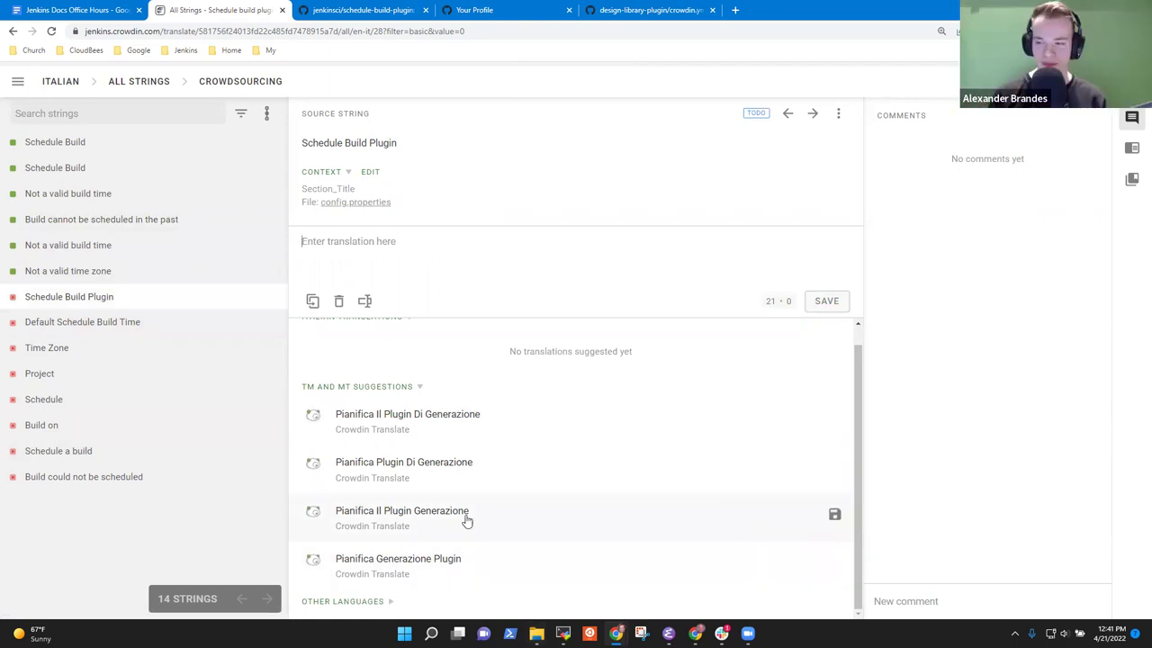
left_click(64, 351)
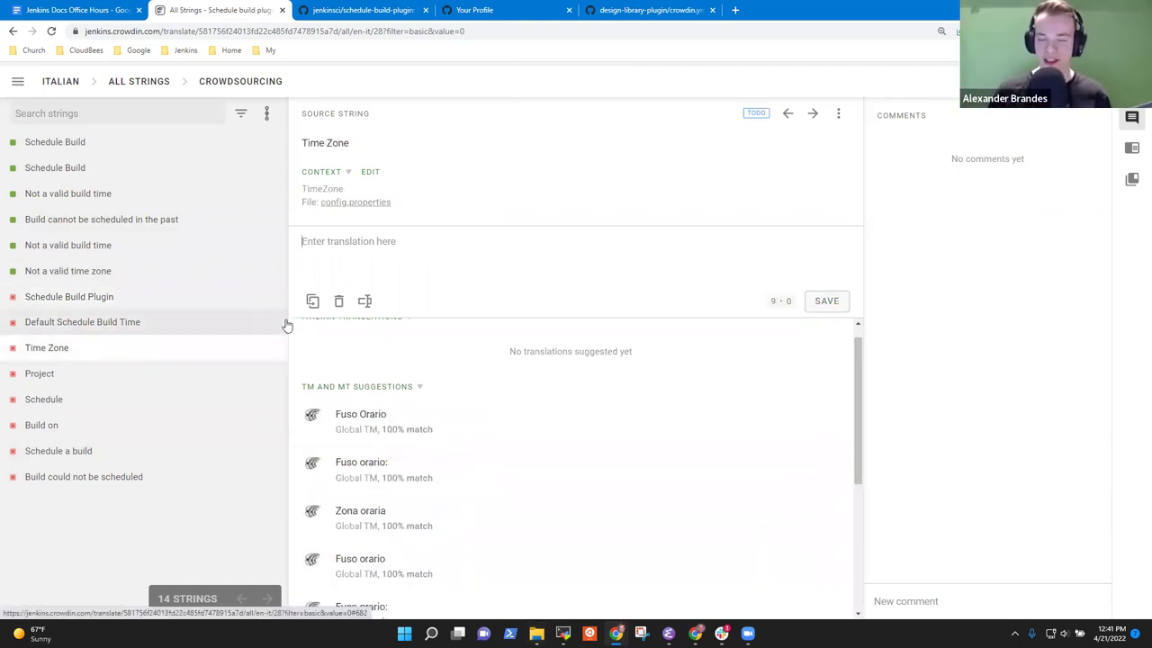
left_click(72, 139)
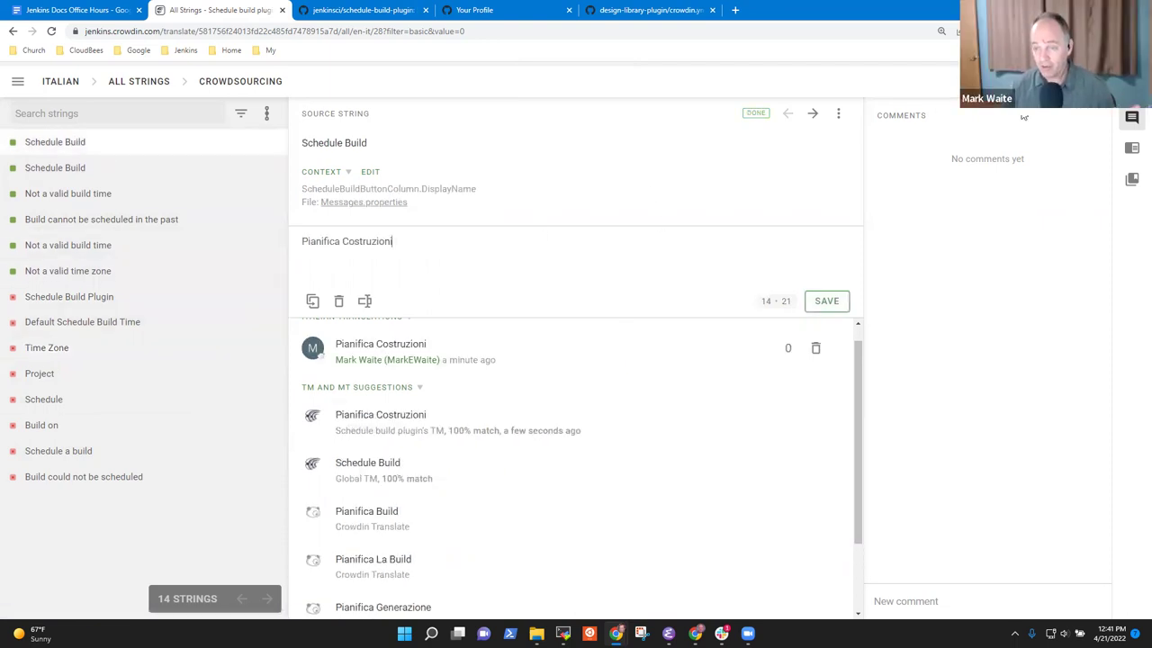
scroll(467, 337, "down", 2)
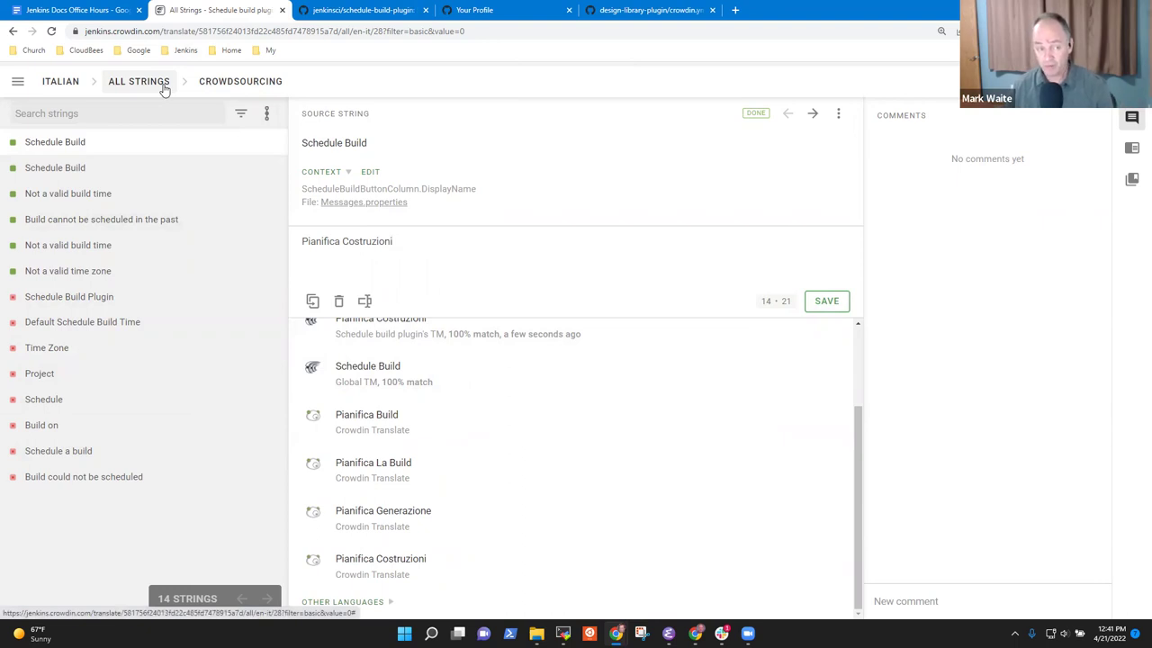
- Examine the editor's language list, file commands, string options, string filters and workflow step statuses
left_click(60, 82)
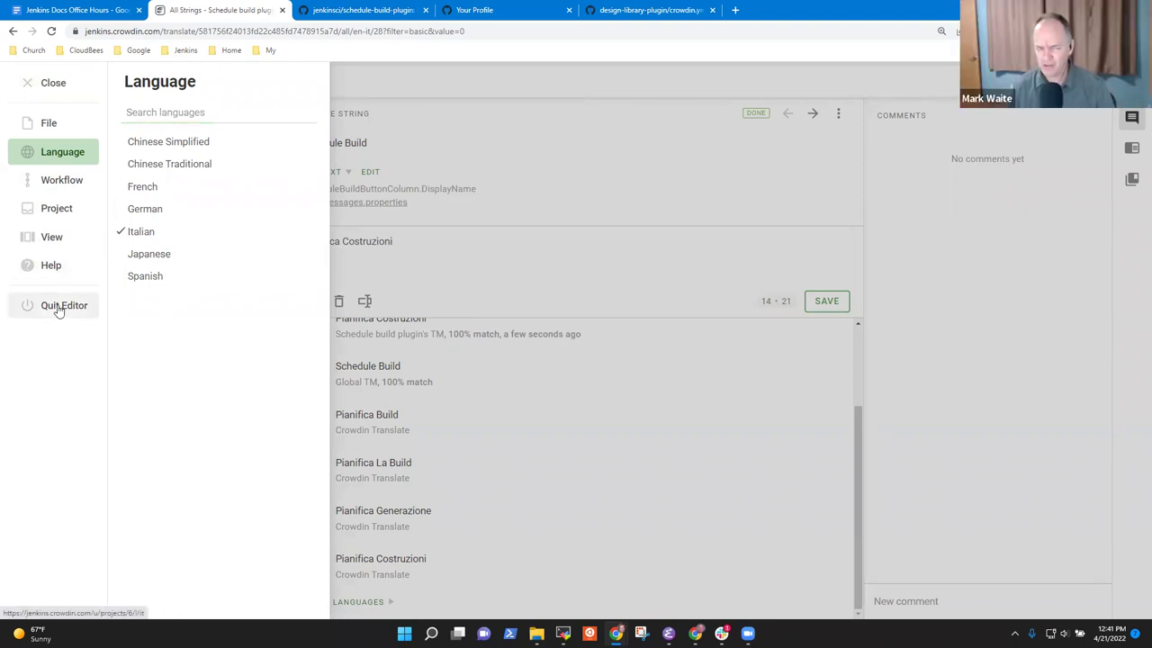
left_click(583, 279)
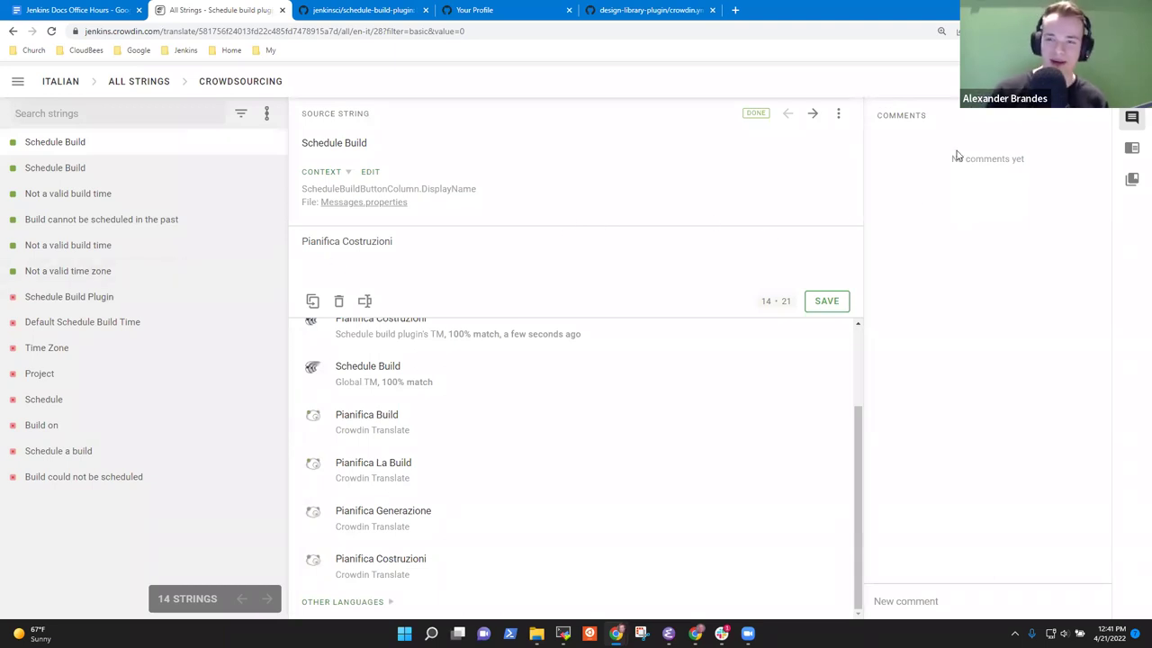
left_click(1131, 119)
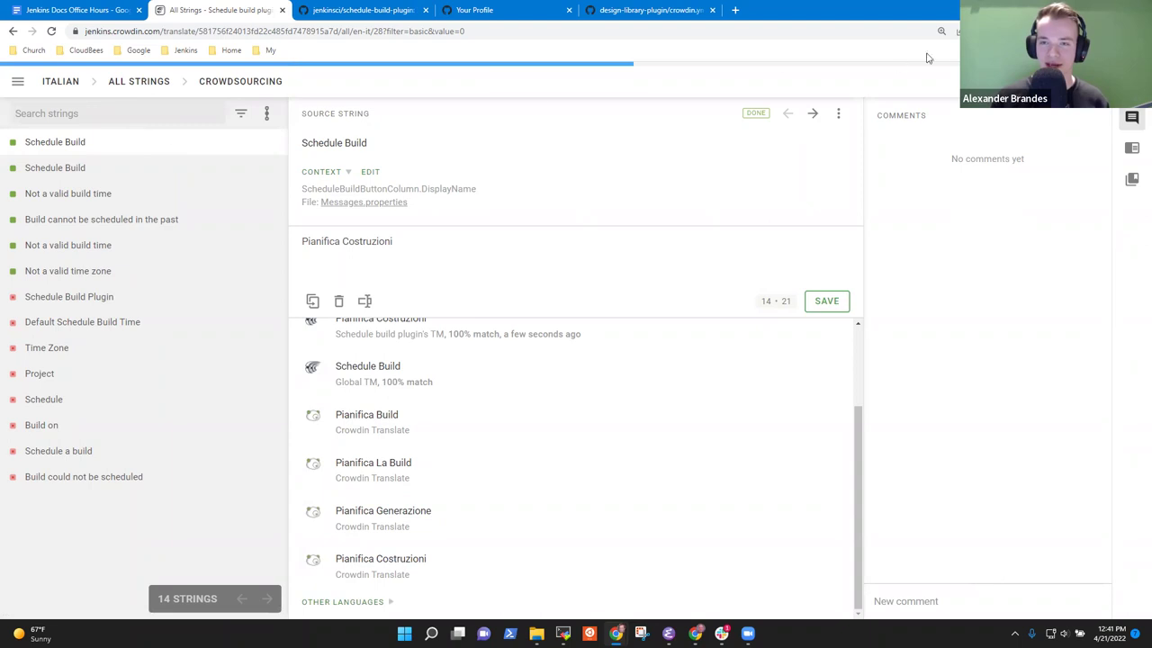
left_click(20, 82)
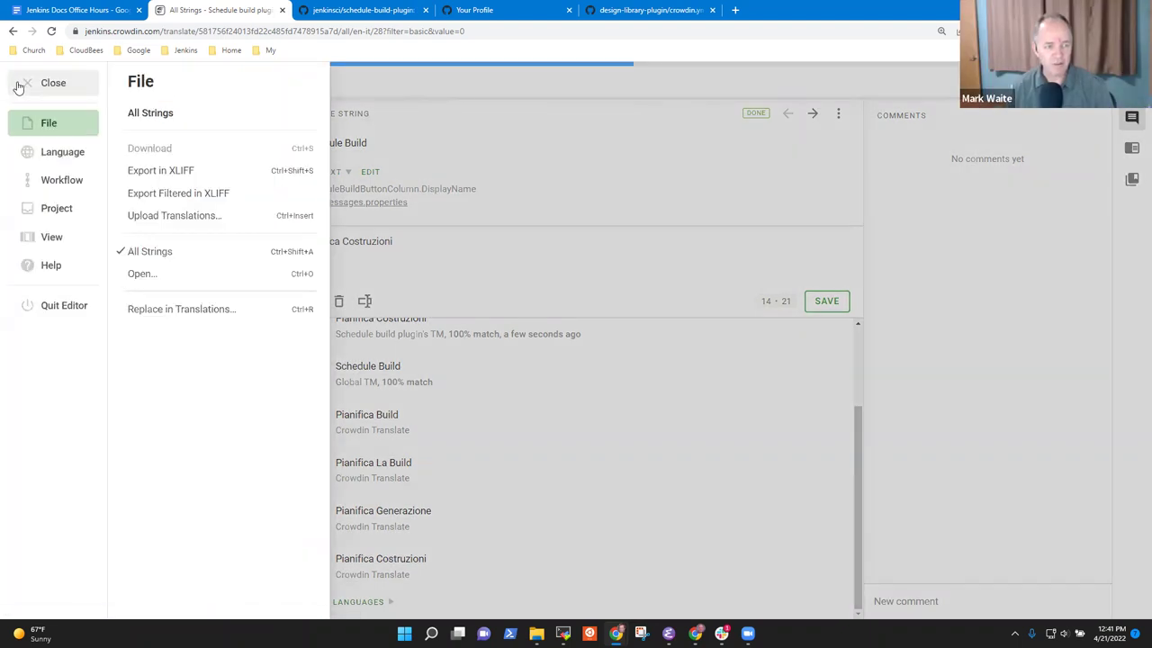
left_click(605, 131)
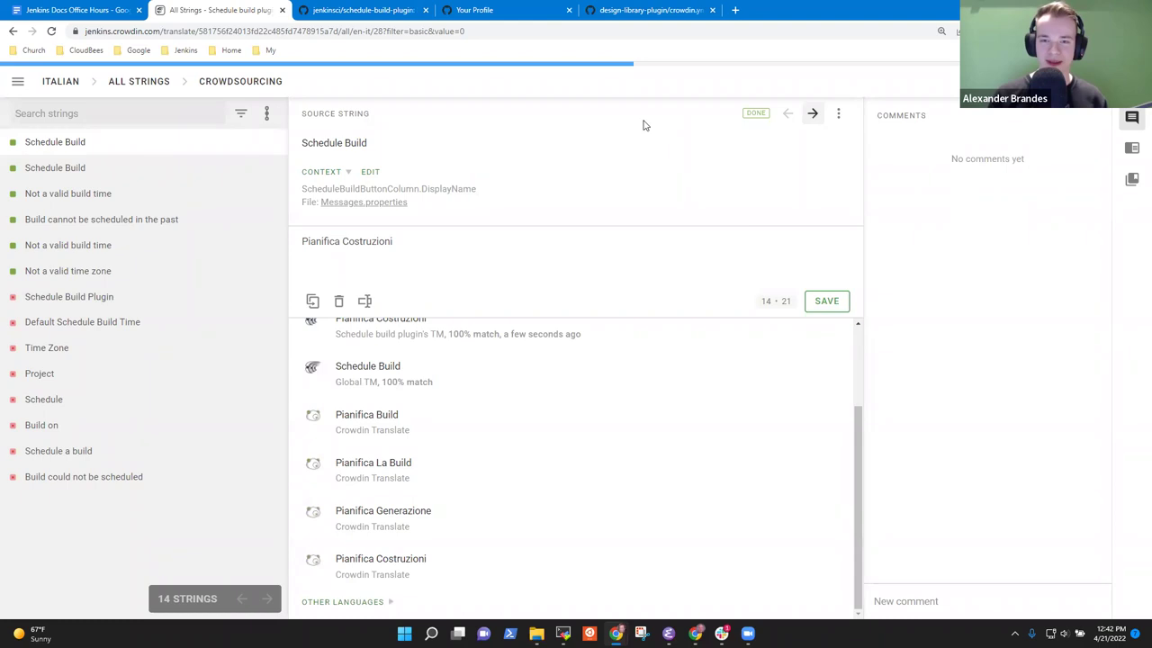
left_click(838, 115)
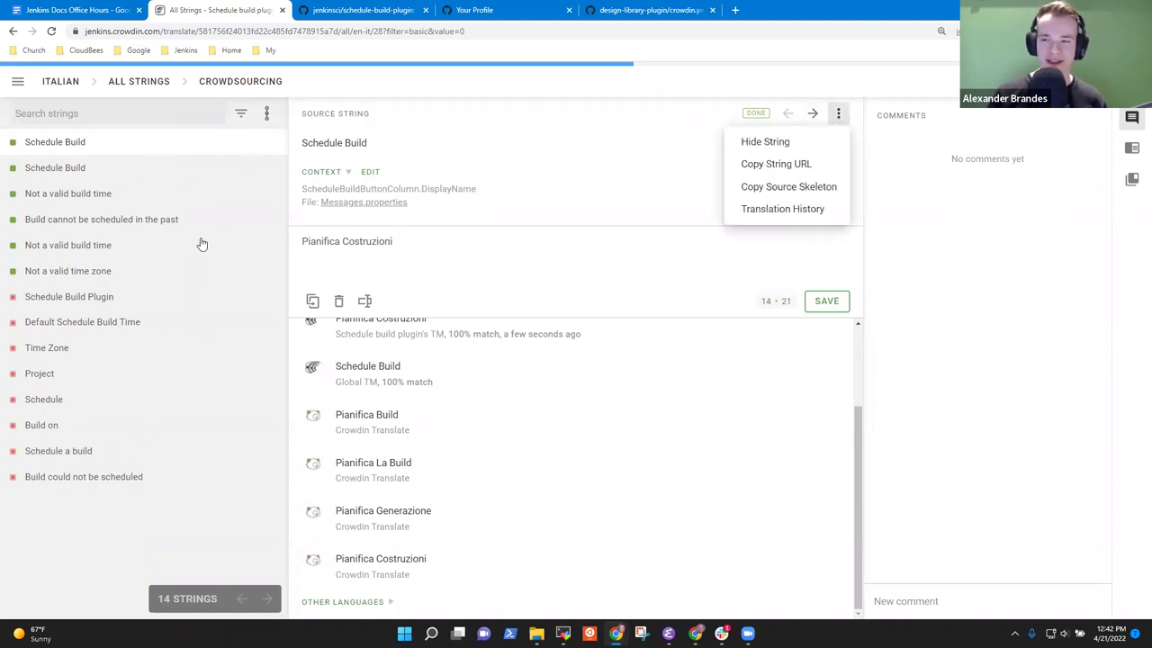
left_click(241, 115)
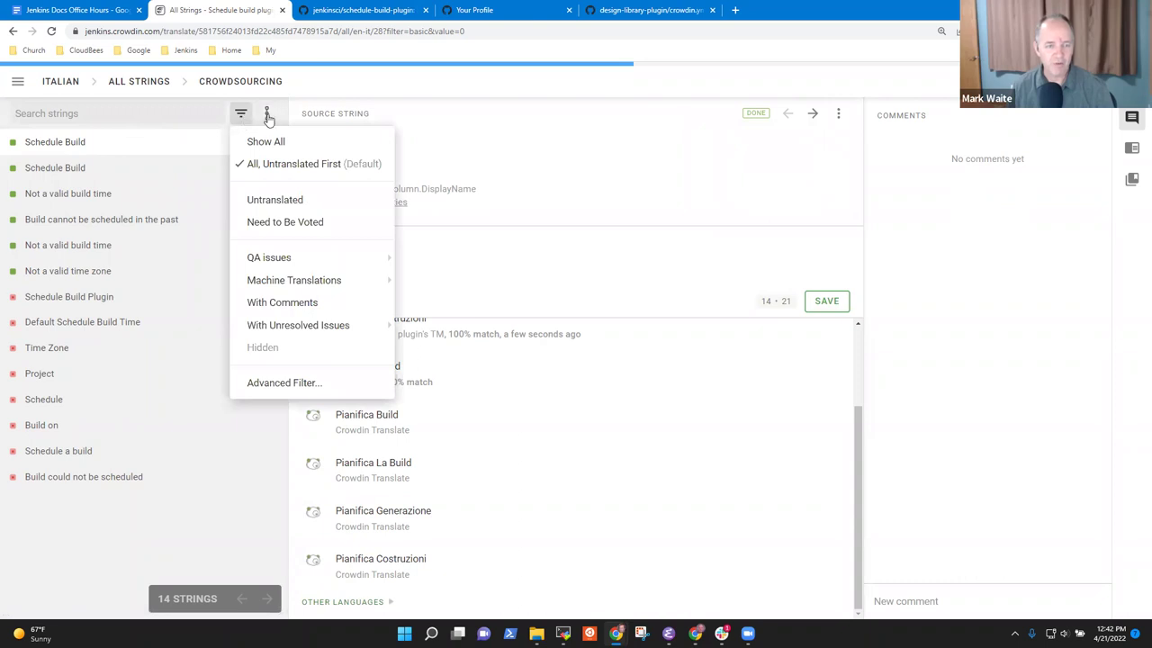
left_click(266, 116)
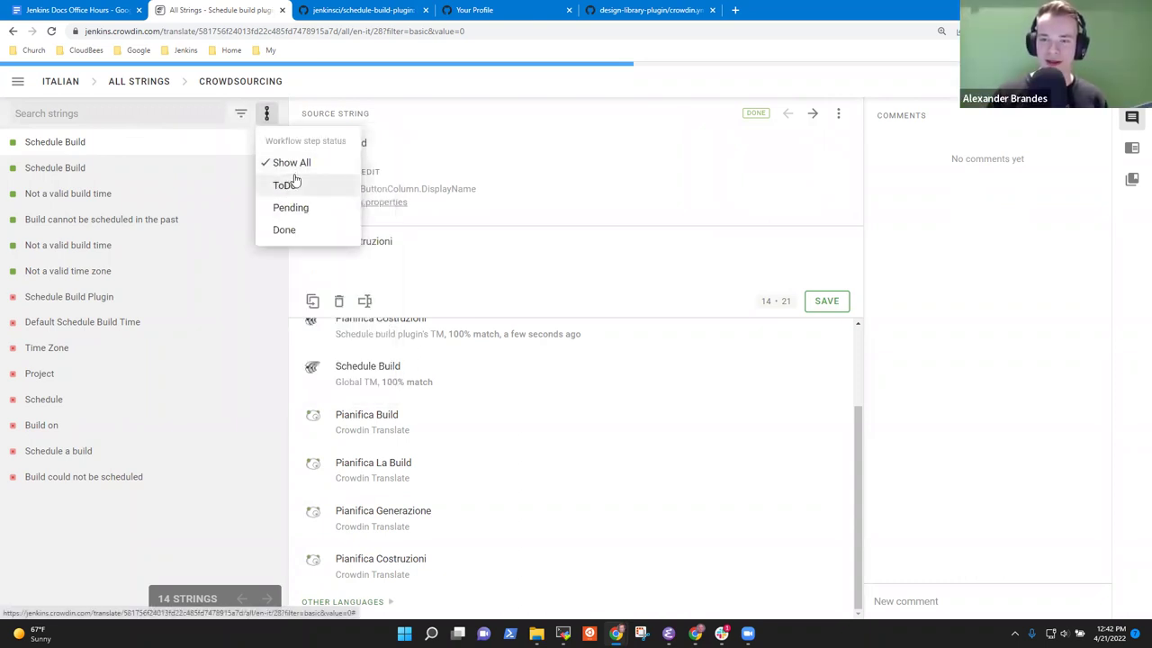
left_click(268, 114)
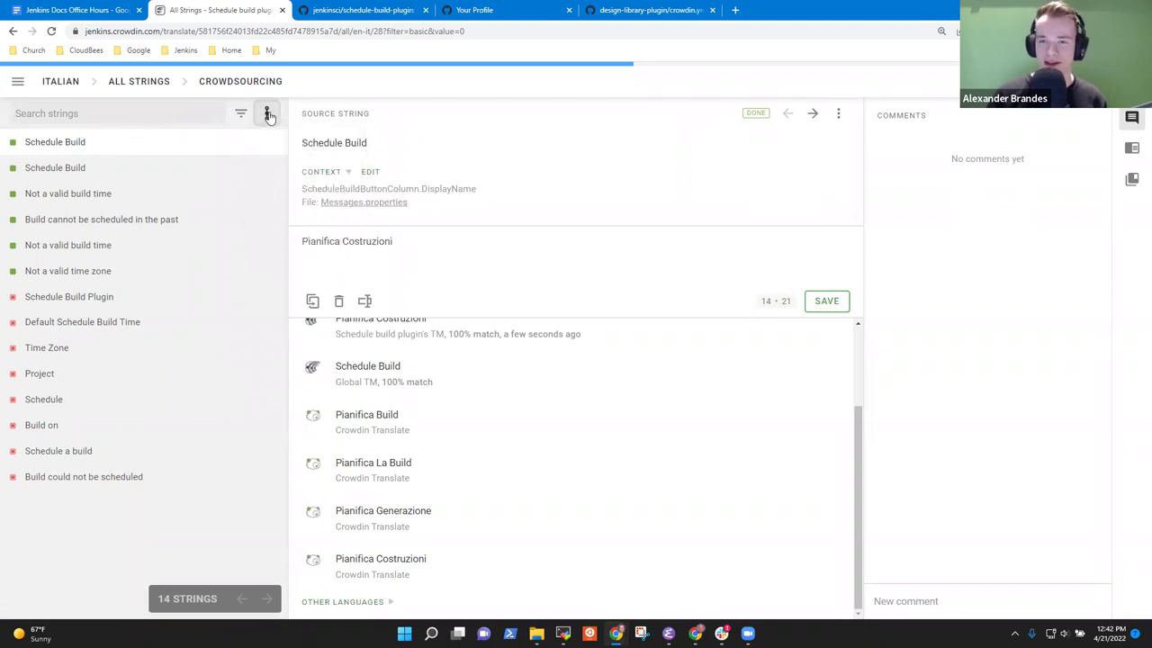
- Switch the Italian strings from the Crowdsourcing workflow step to Proofreading and dismiss the introductory tips
left_click(241, 81)
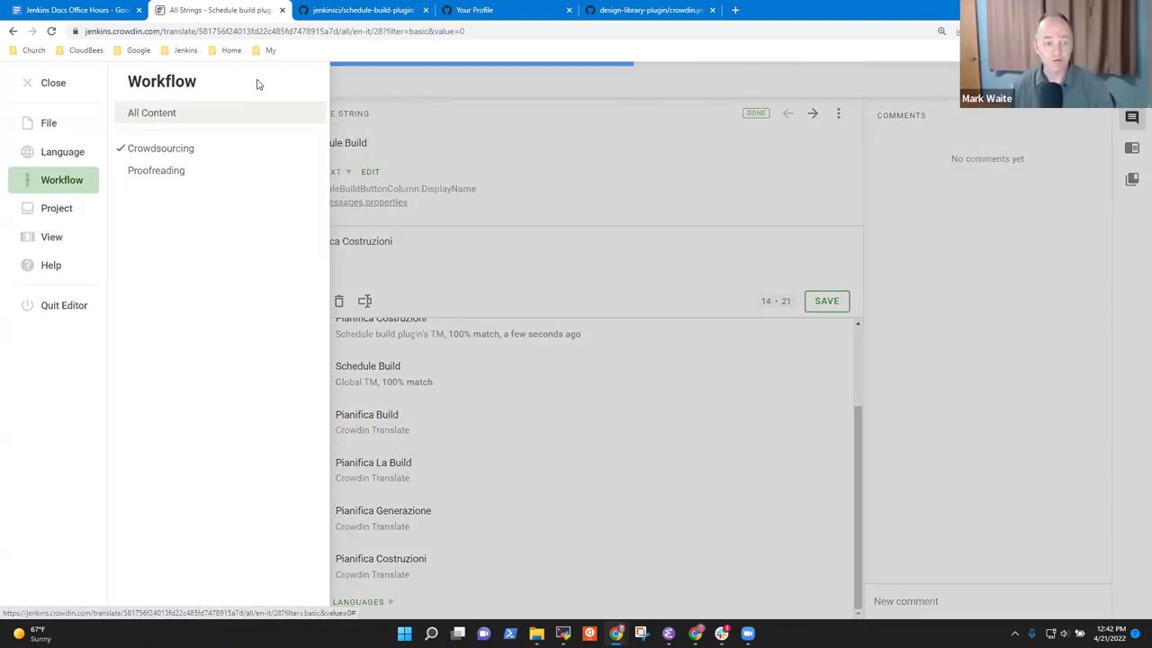
left_click(159, 171)
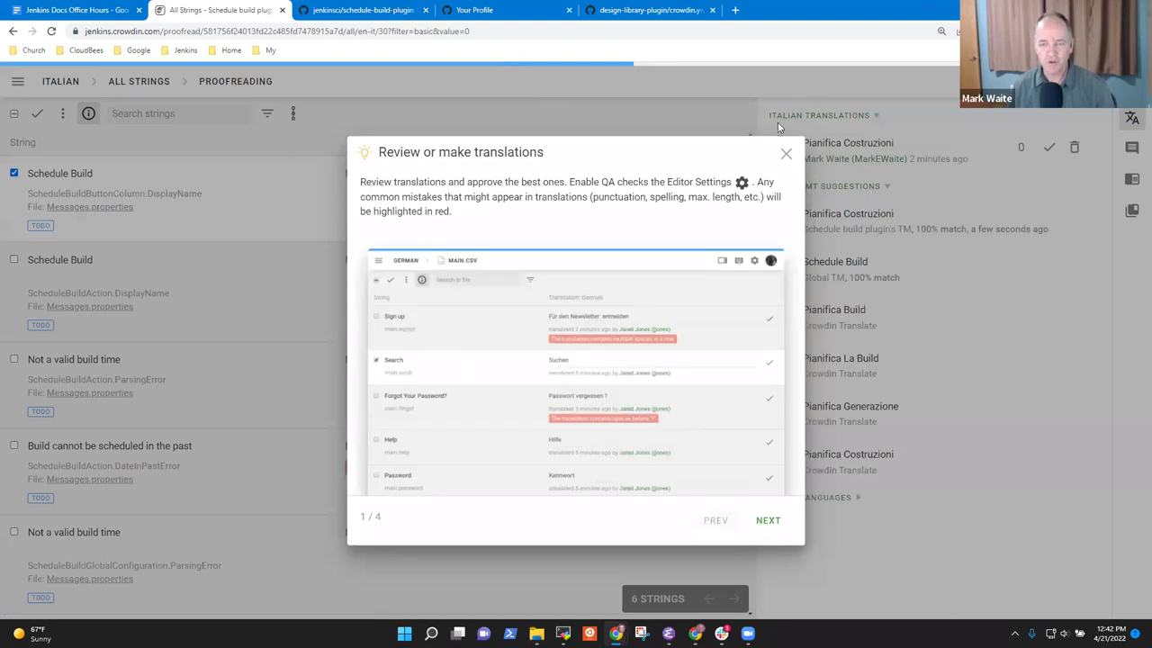
left_click(785, 154)
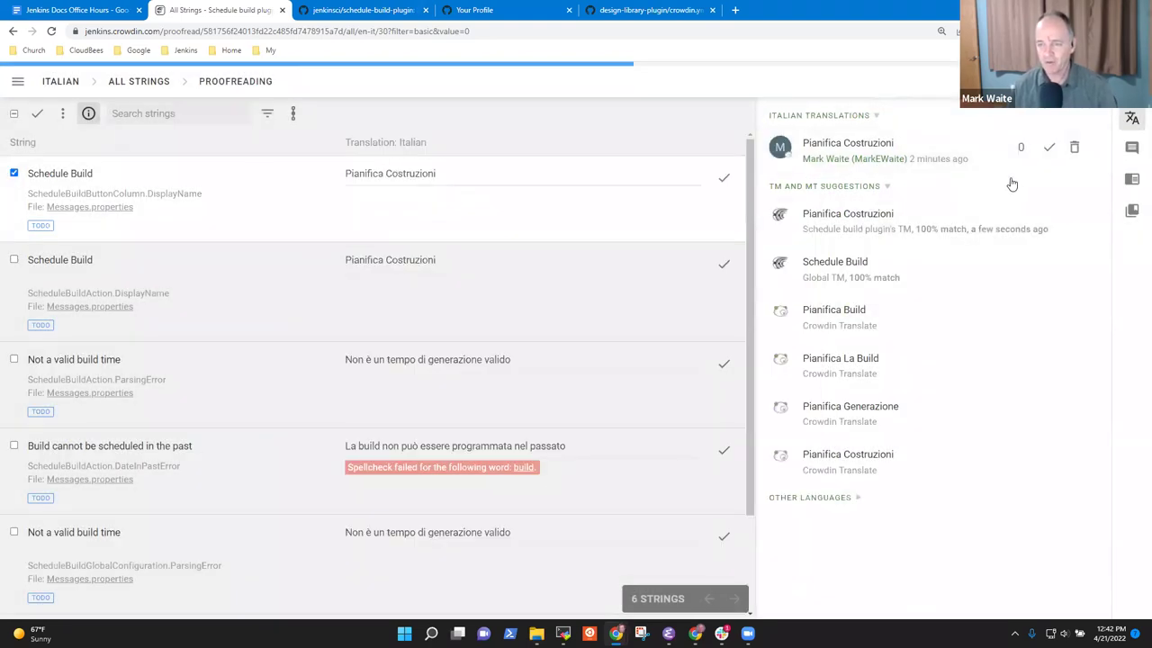
- Approve the existing Italian translations of all six strings one by one, from the first Schedule Build through Not a valid time zone
left_click(1049, 147)
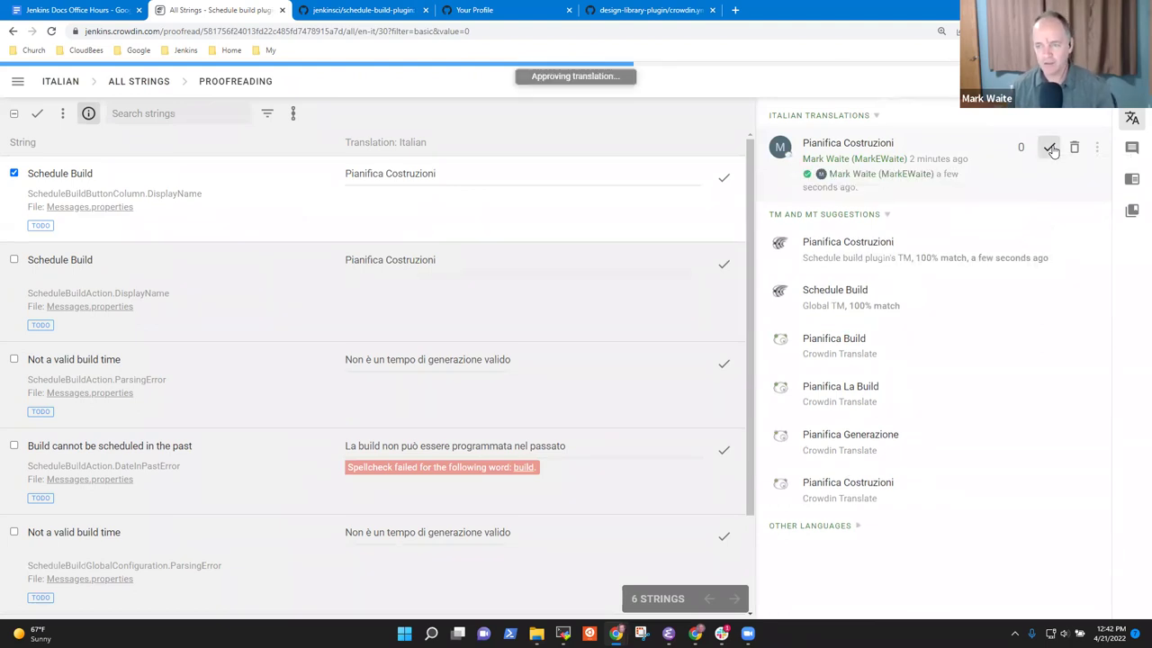
left_click(1049, 148)
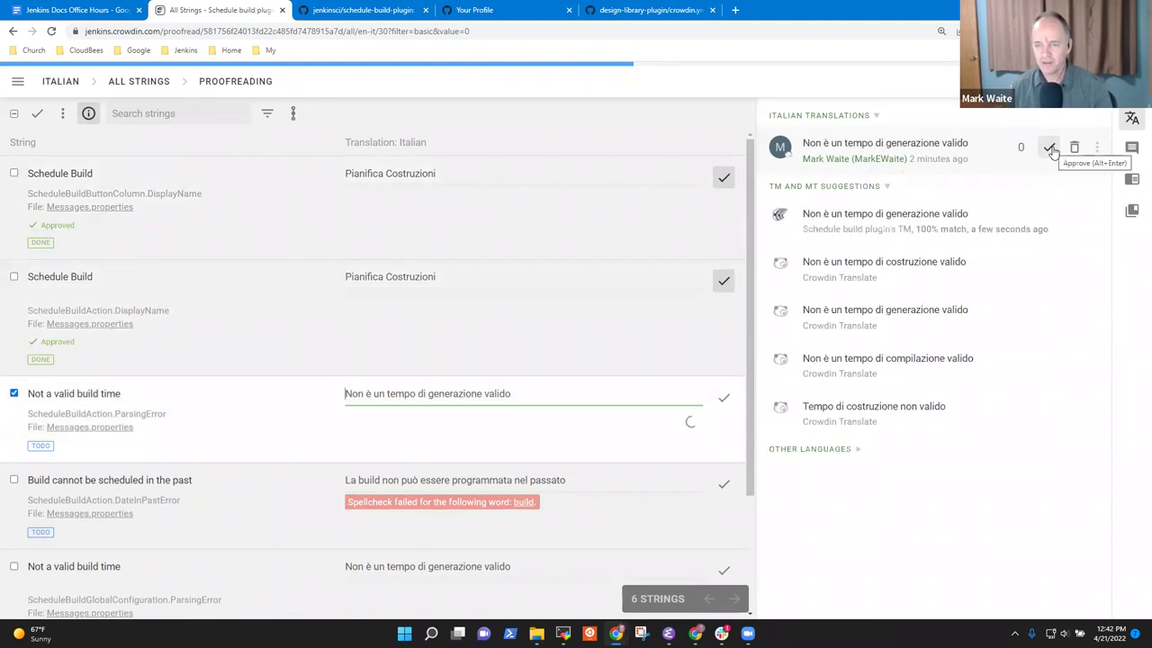
left_click(1050, 147)
left_click(1050, 148)
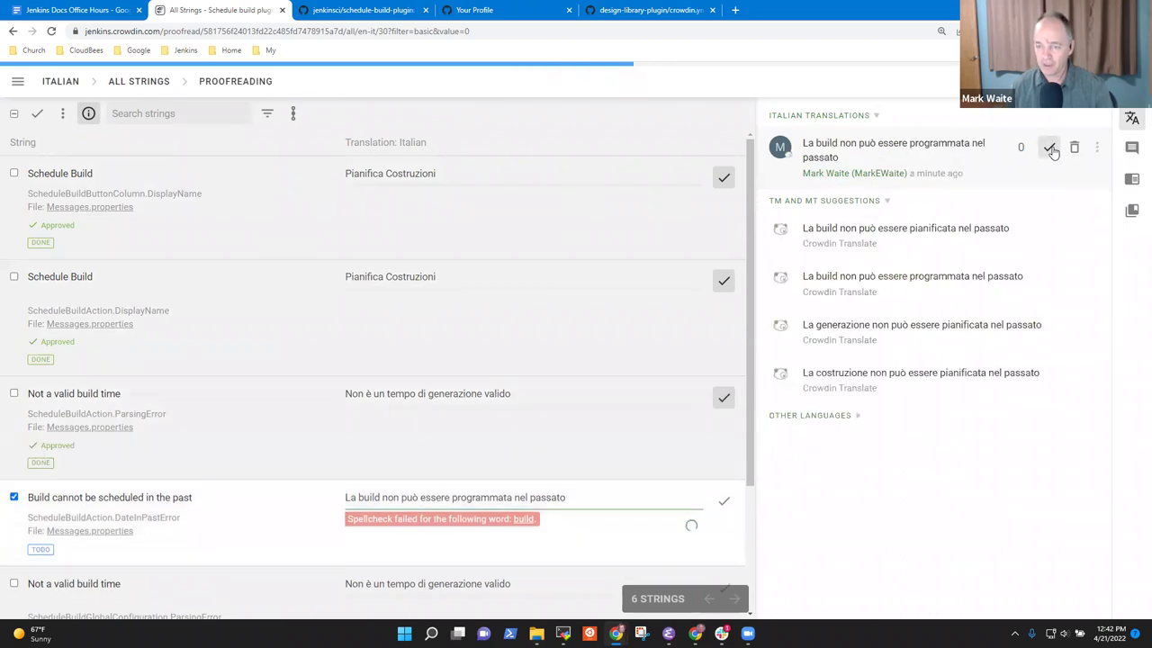
left_click(1050, 147)
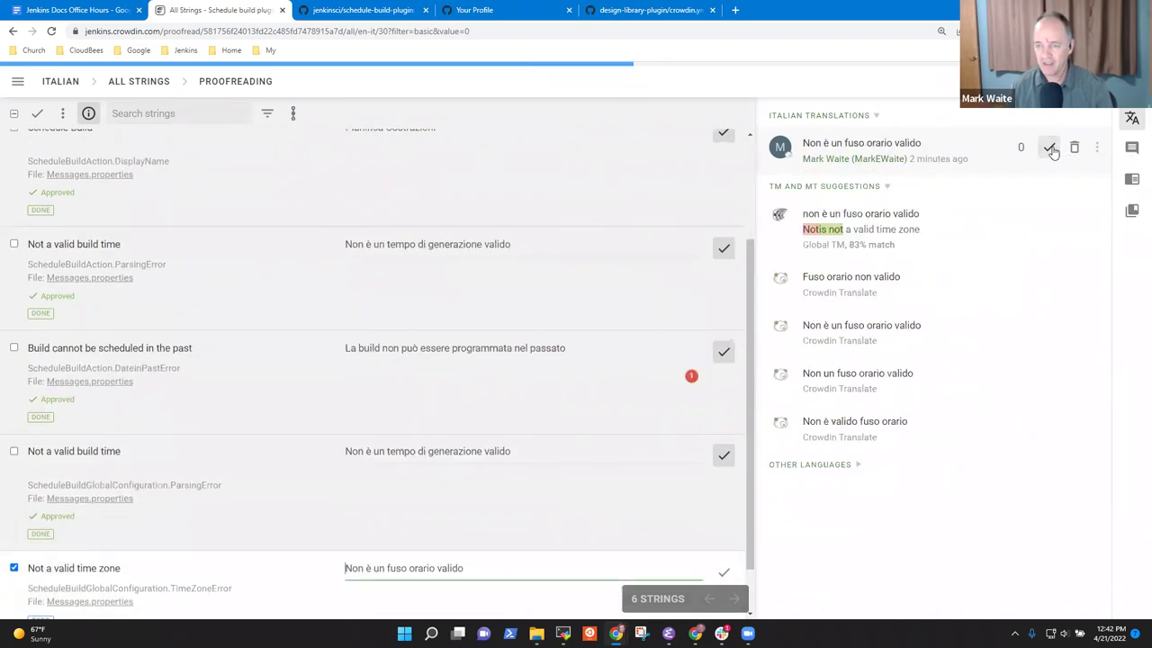
left_click(1049, 148)
left_click(1049, 148)
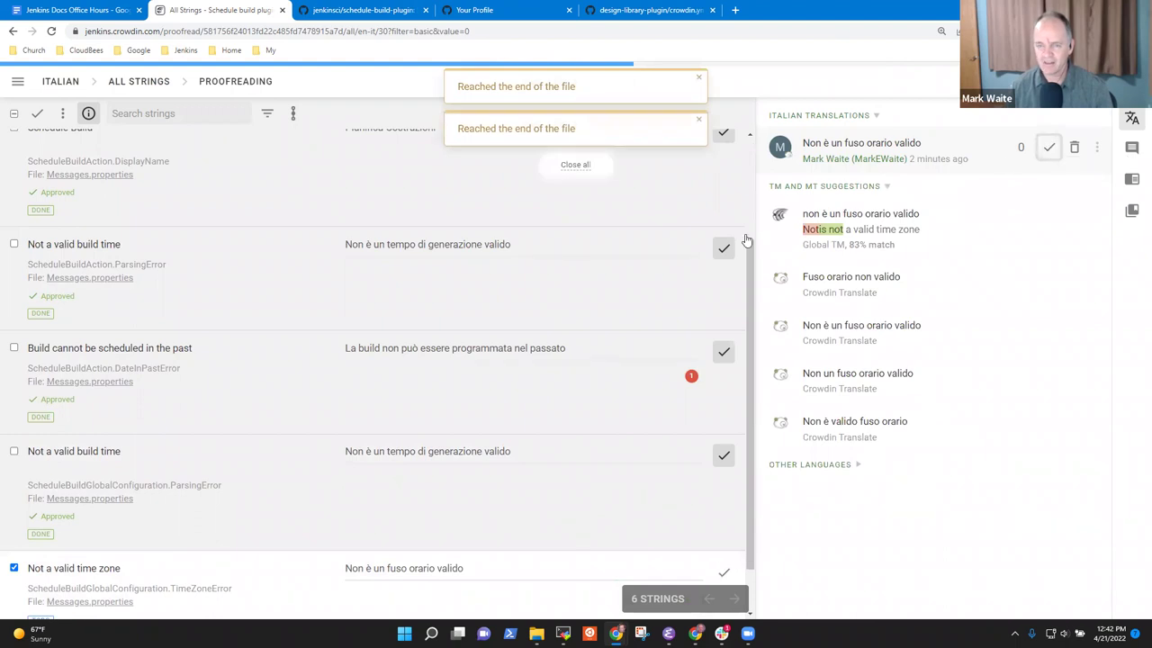
left_click(1049, 148)
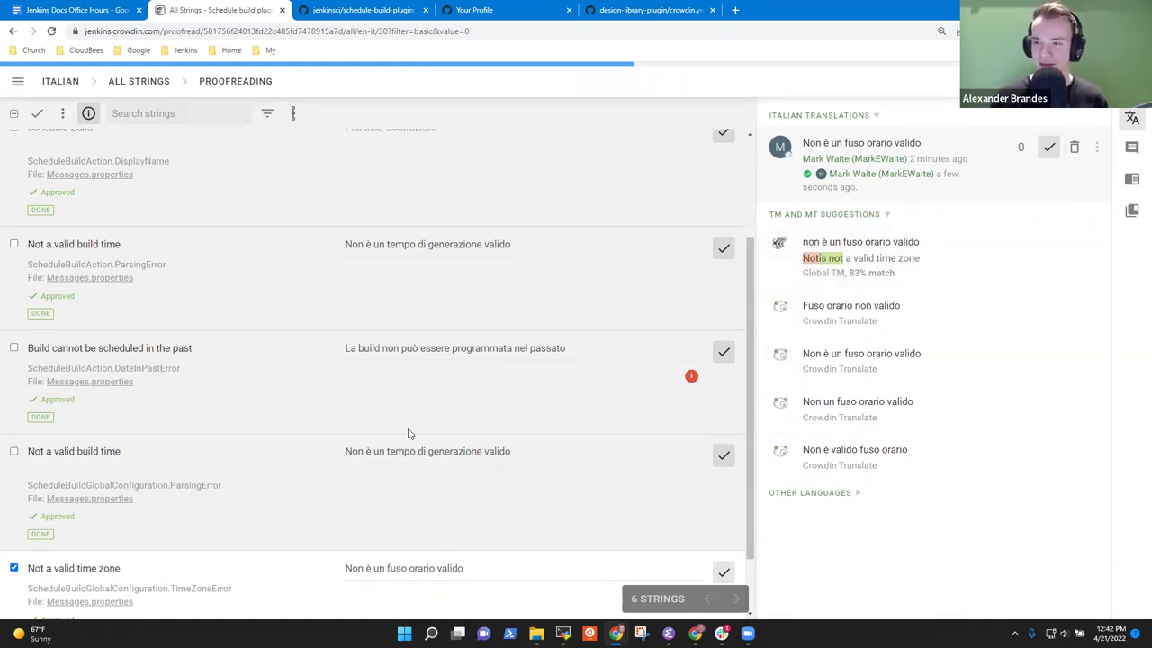
- Select all strings in the Italian proofreading list and approve them together
left_click(304, 187)
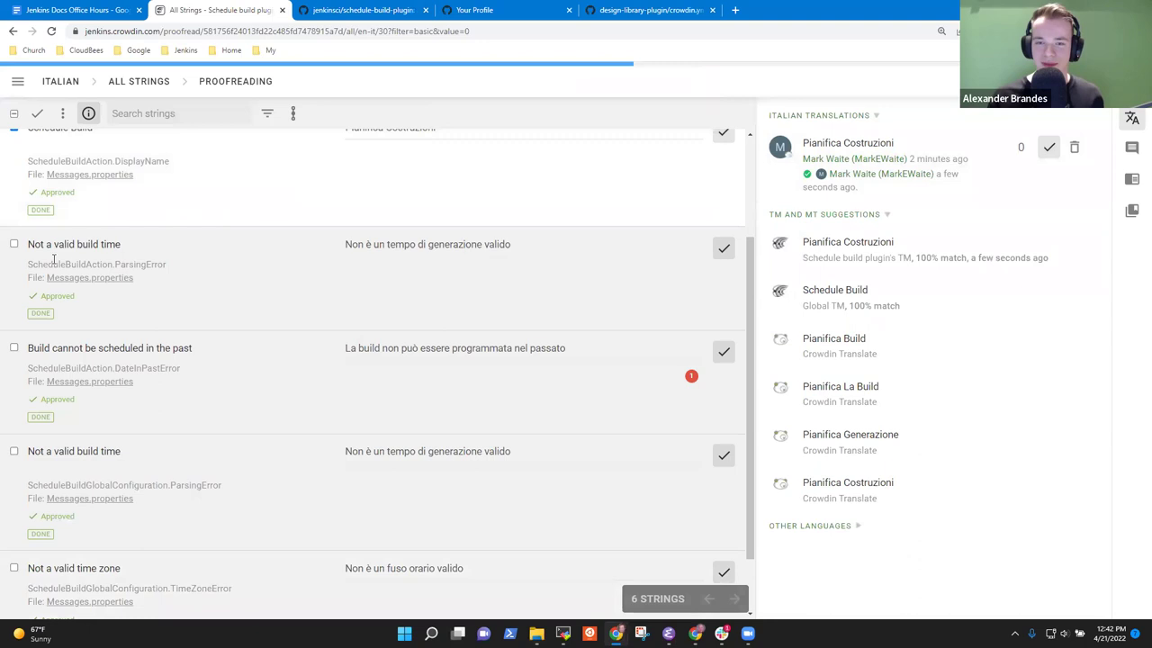
scroll(54, 259, "up", 2)
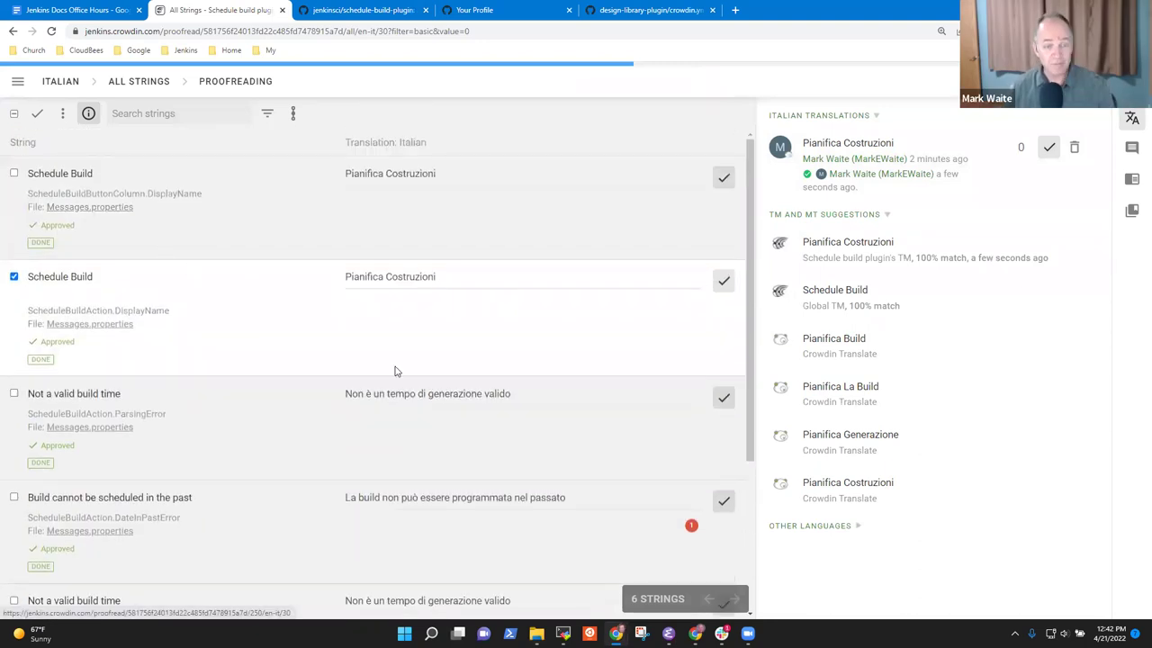
scroll(585, 281, "down", 2)
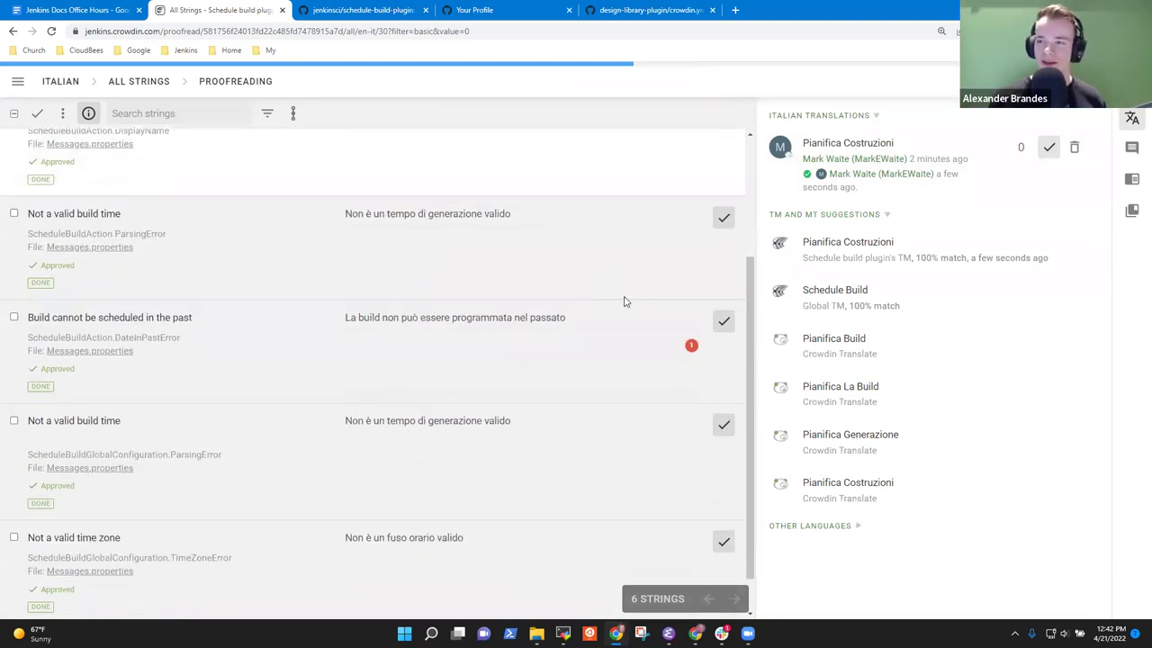
scroll(625, 302, "up", 2)
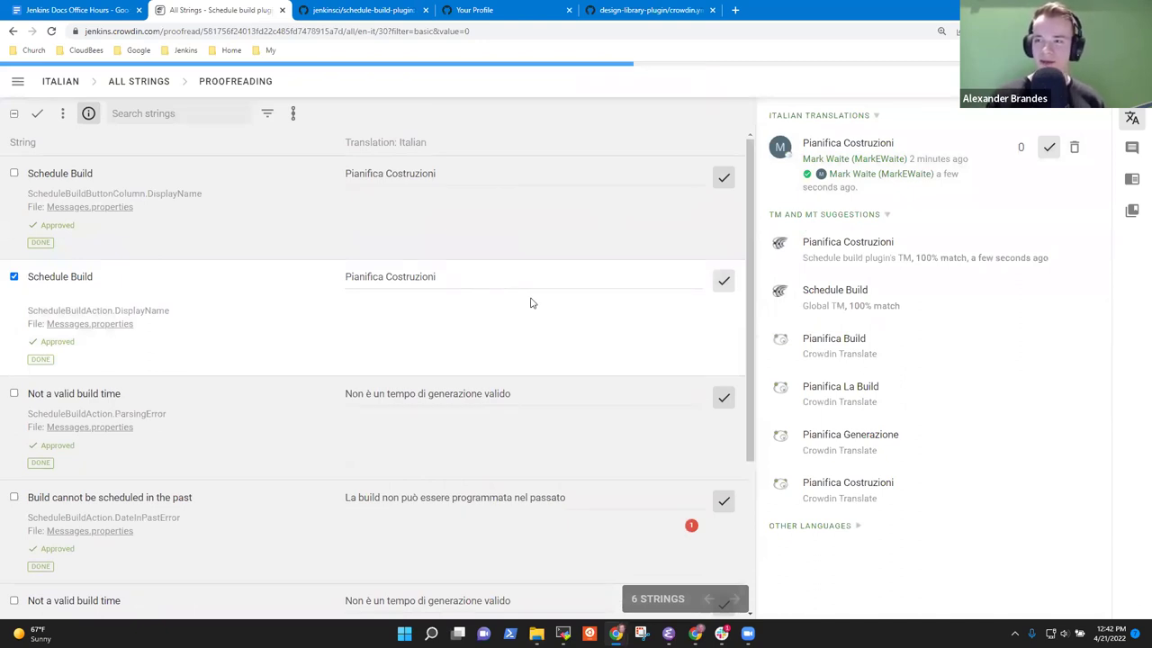
left_click(13, 174)
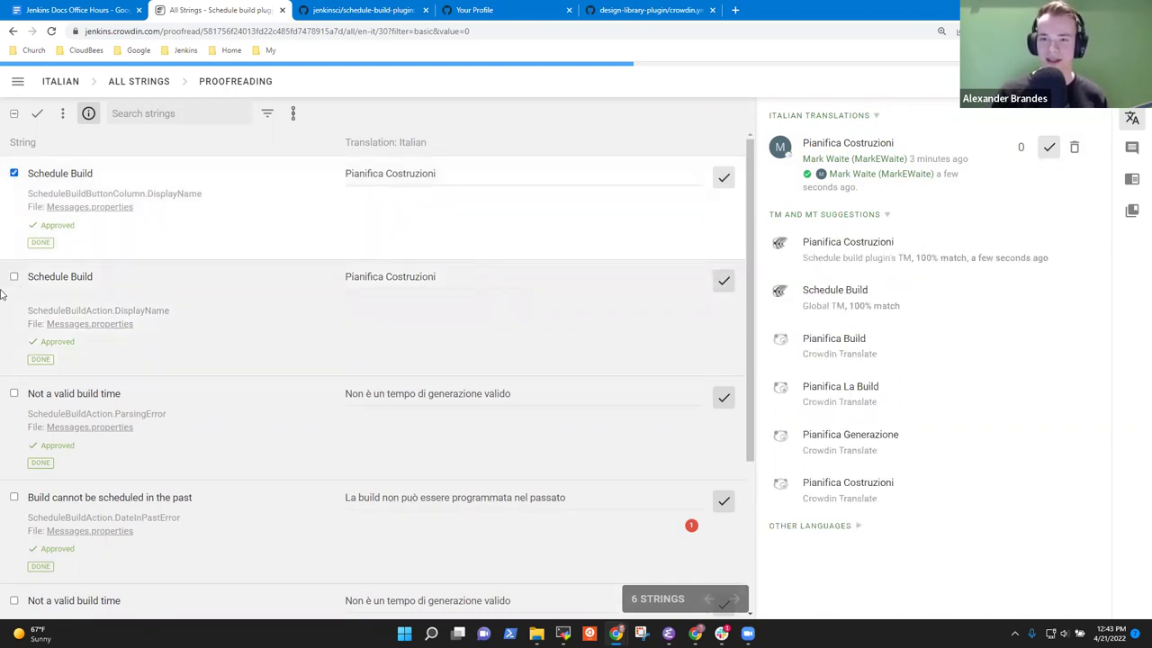
left_click(13, 277)
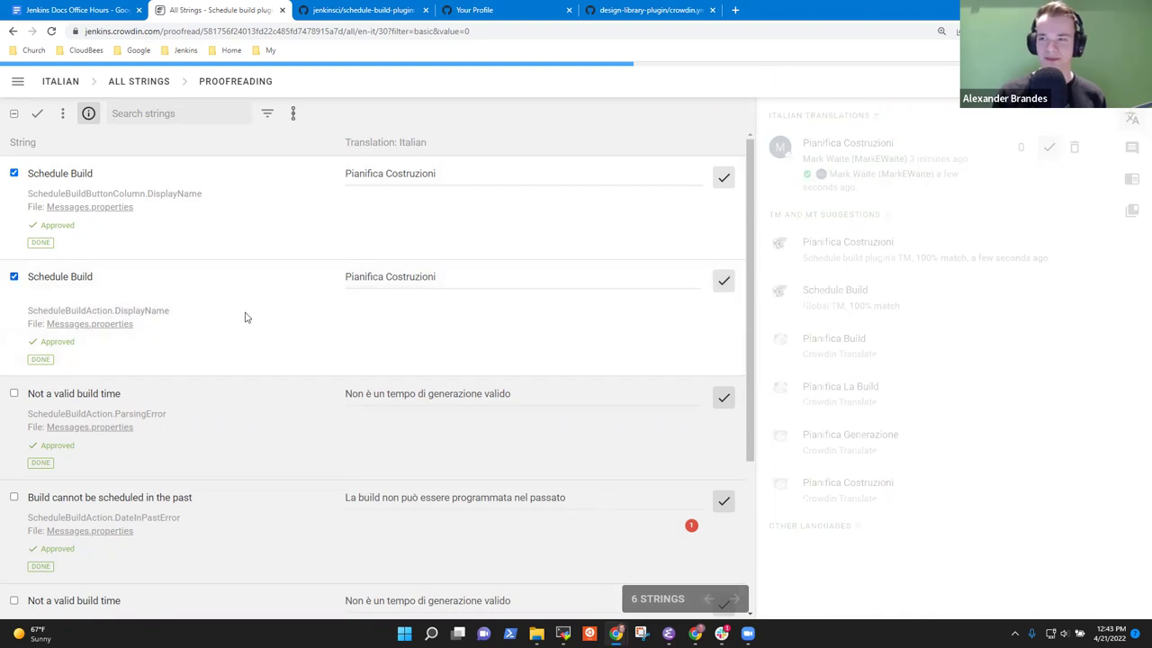
left_click(13, 115)
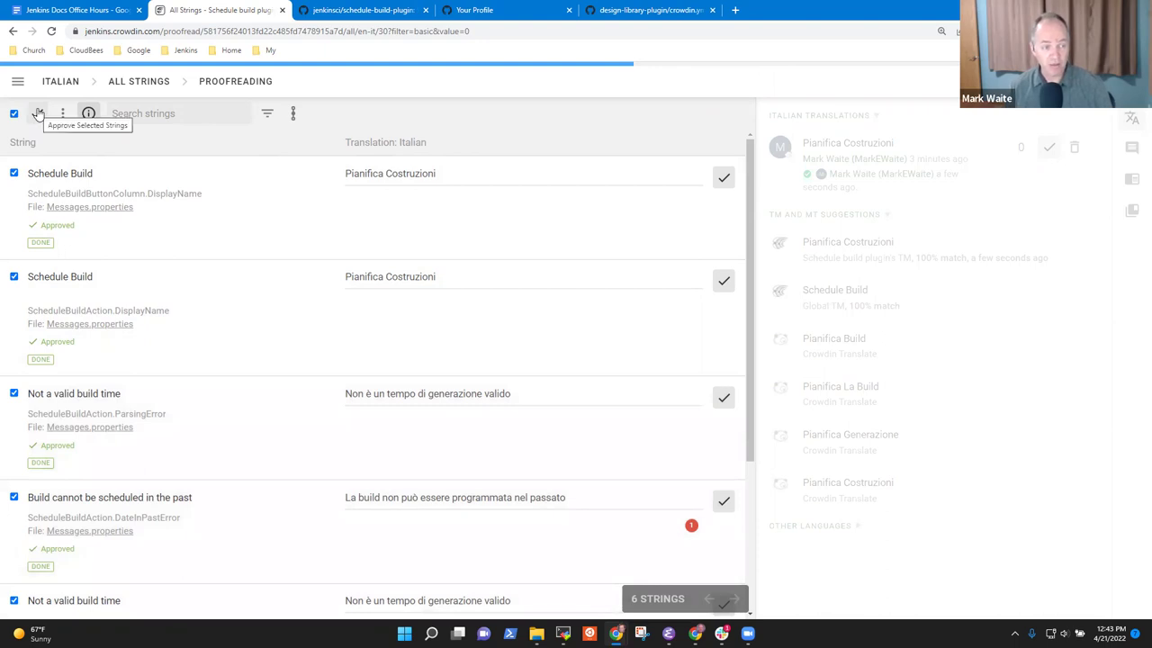
left_click(39, 114)
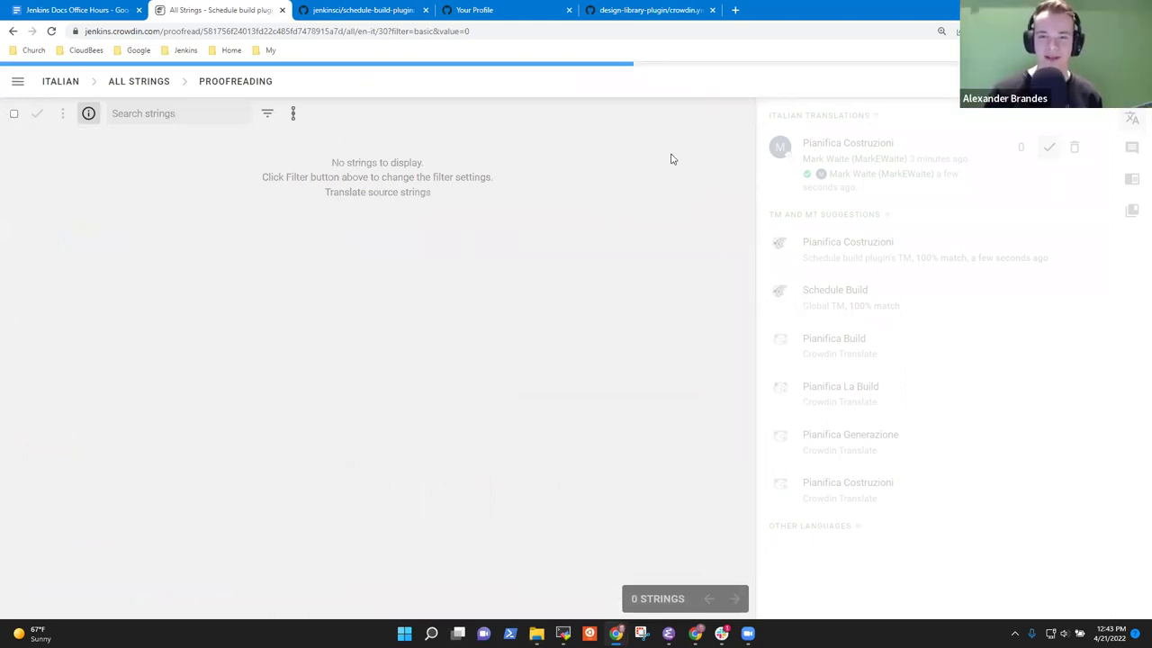
- Open Messages.properties for Italian proofreading and recheck its not approved words in the file list
left_click(139, 81)
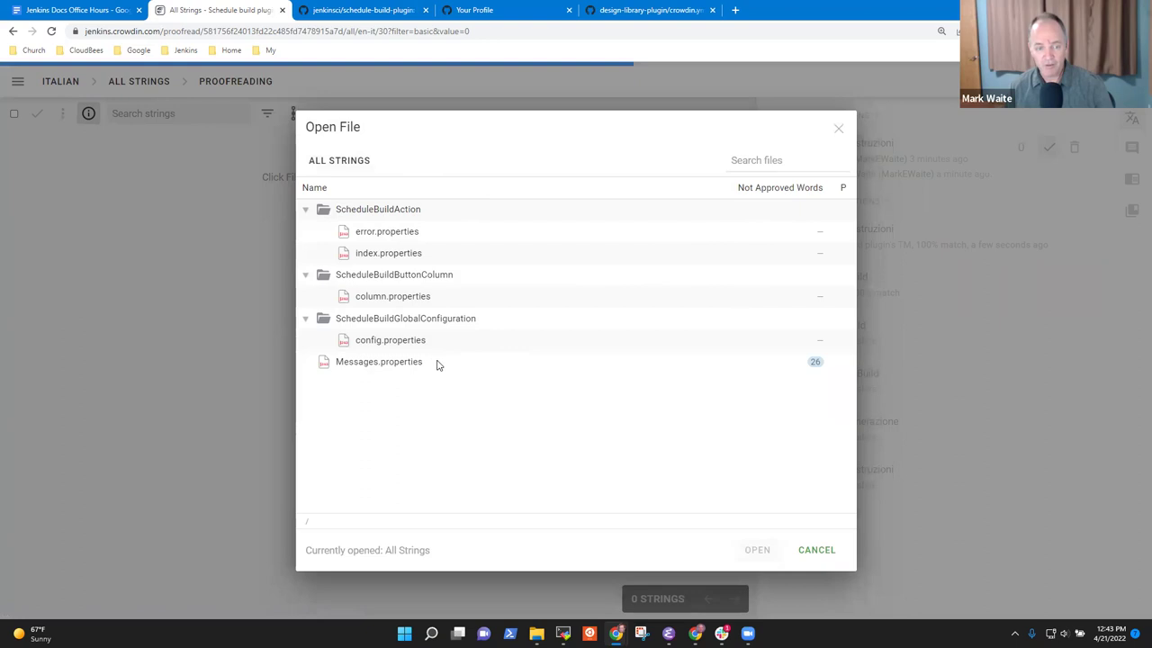
left_click(491, 365)
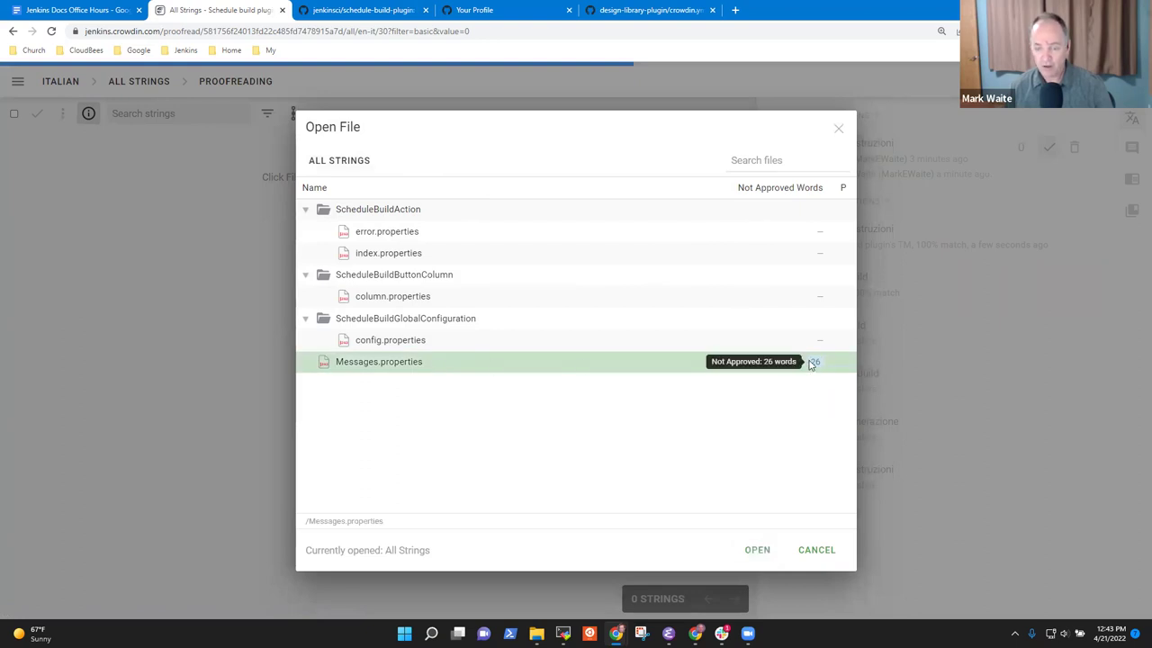
left_click(756, 552)
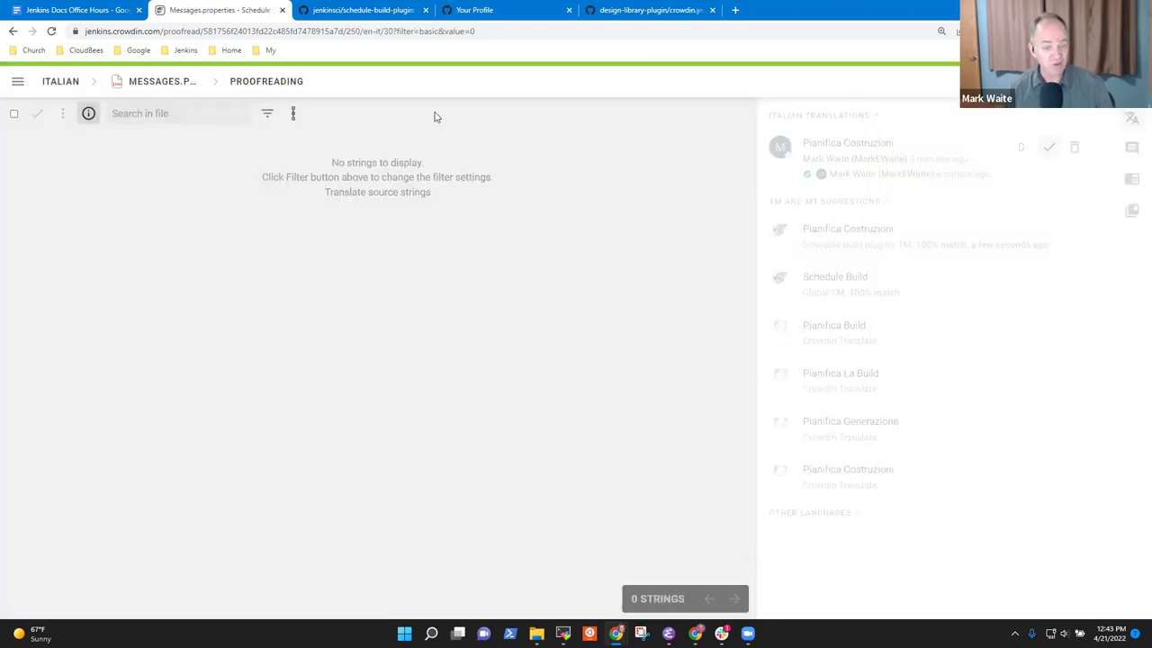
left_click(168, 81)
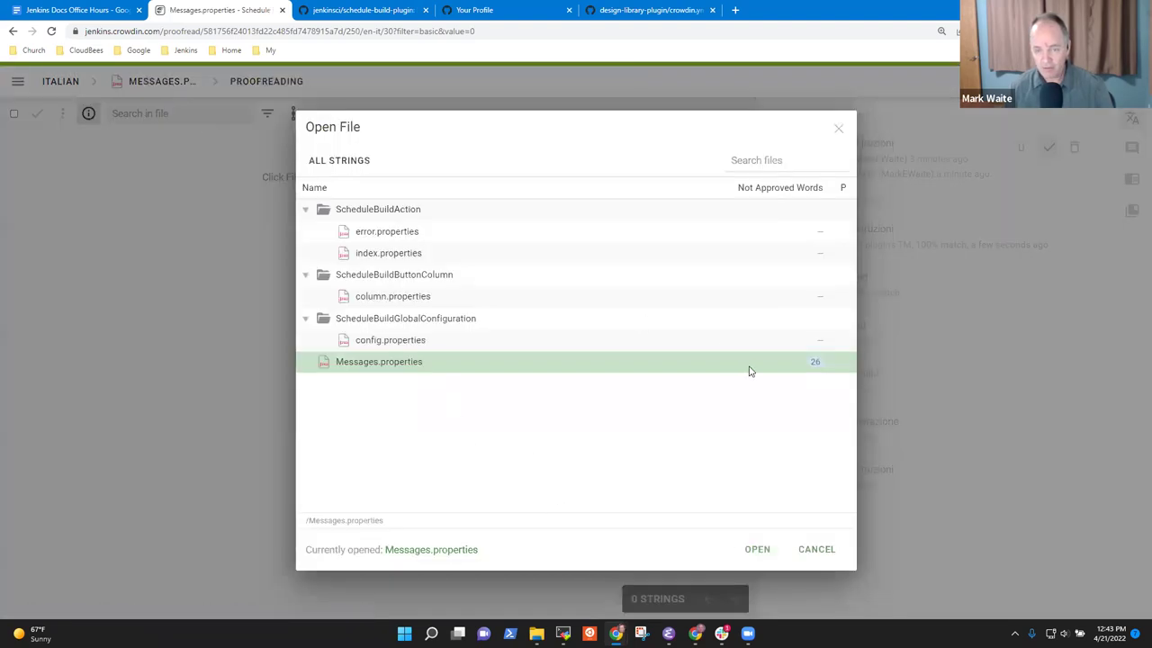
left_click(821, 554)
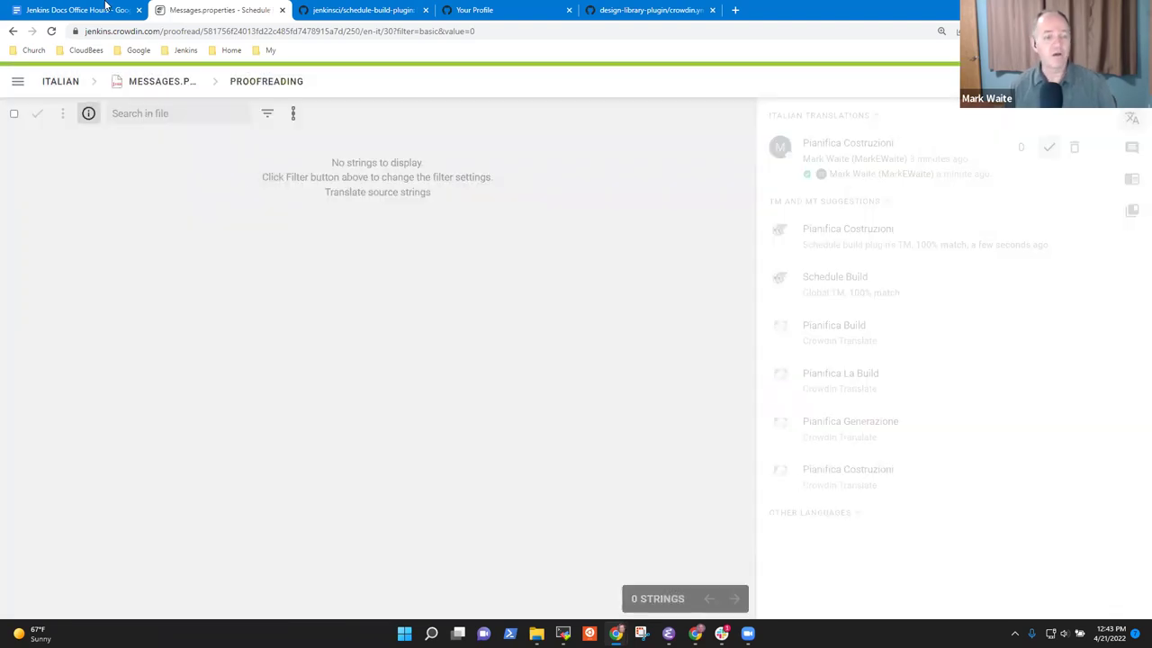
- Check the available target languages and switch Messages.properties from Proofreading to the Crowdsourcing workflow step
left_click(65, 83)
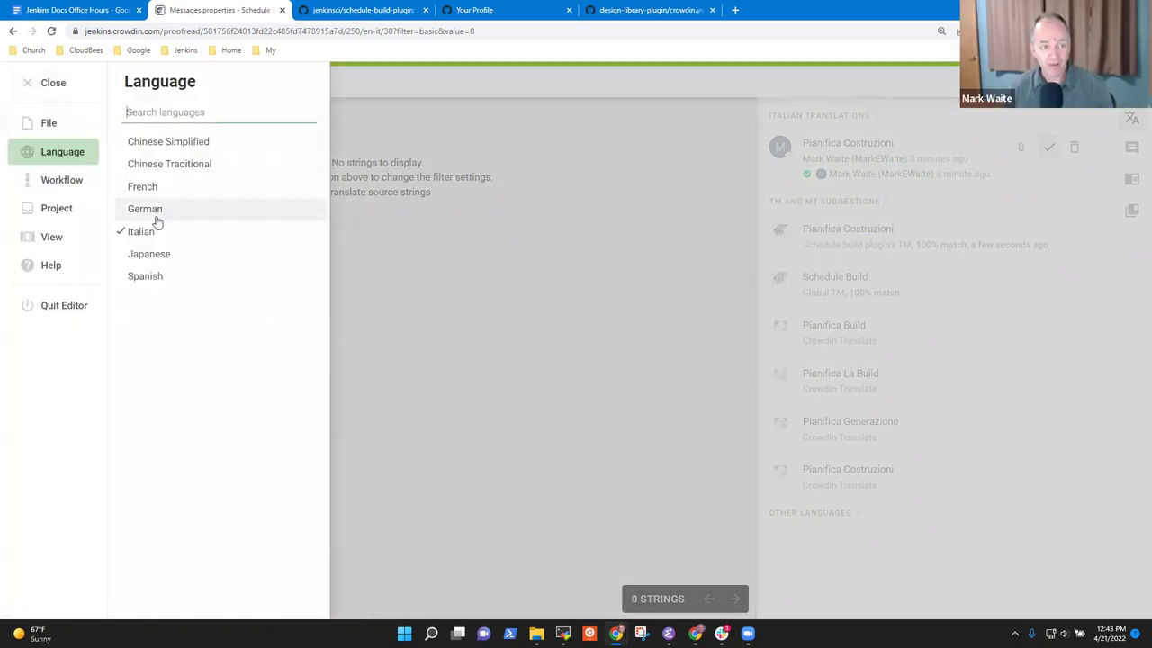
left_click(387, 96)
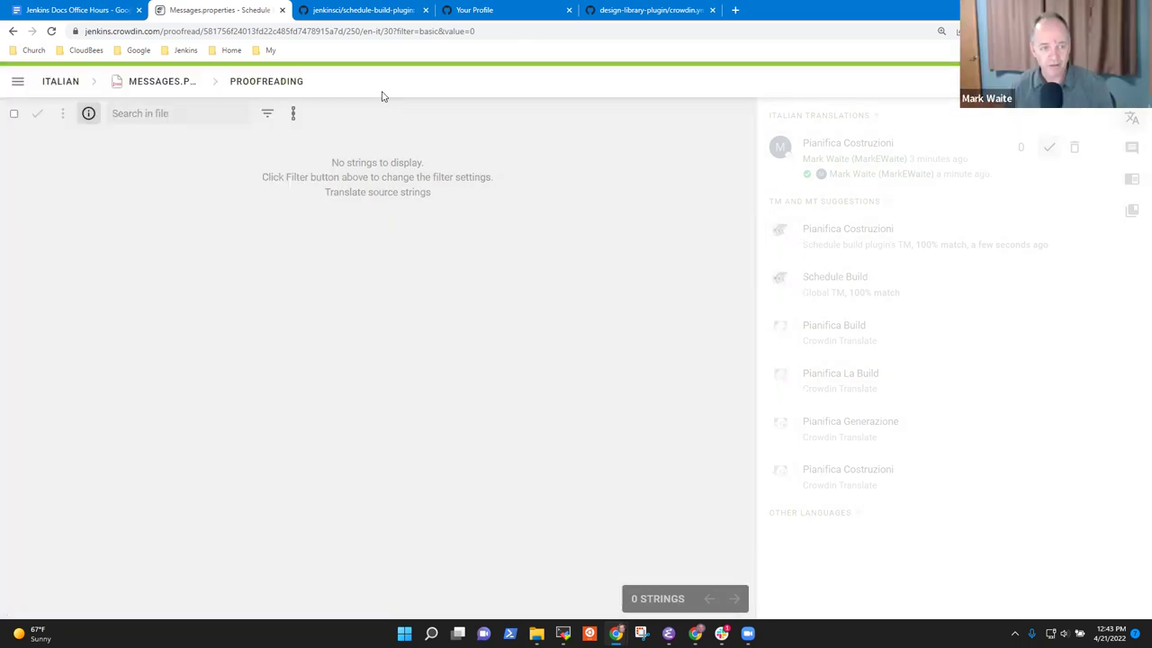
left_click(270, 84)
left_click(163, 151)
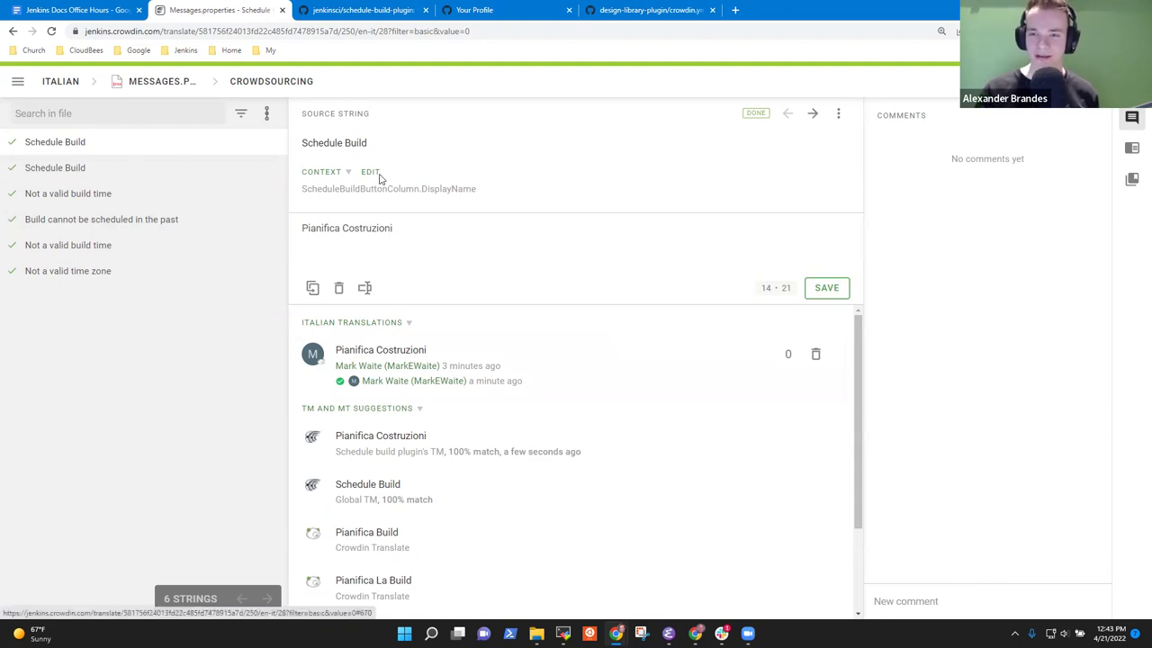
- Filter the Messages.properties strings by the ToDo, Pending and Done workflow step statuses in turn, ending with Show All
left_click(267, 115)
left_click(295, 187)
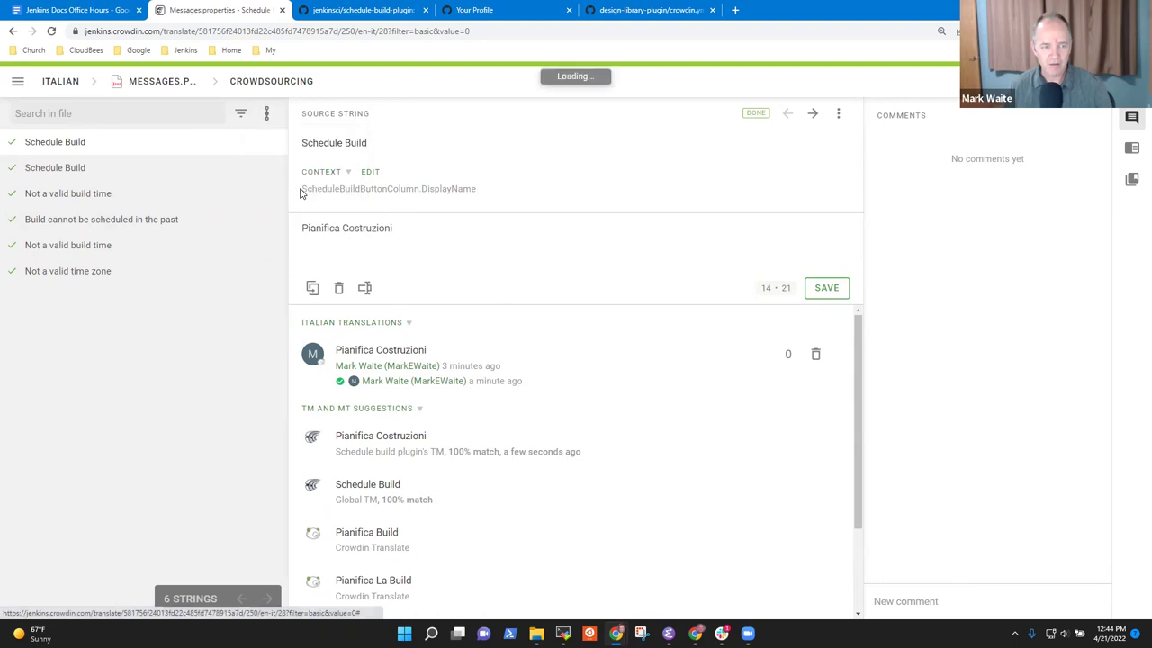
left_click(266, 115)
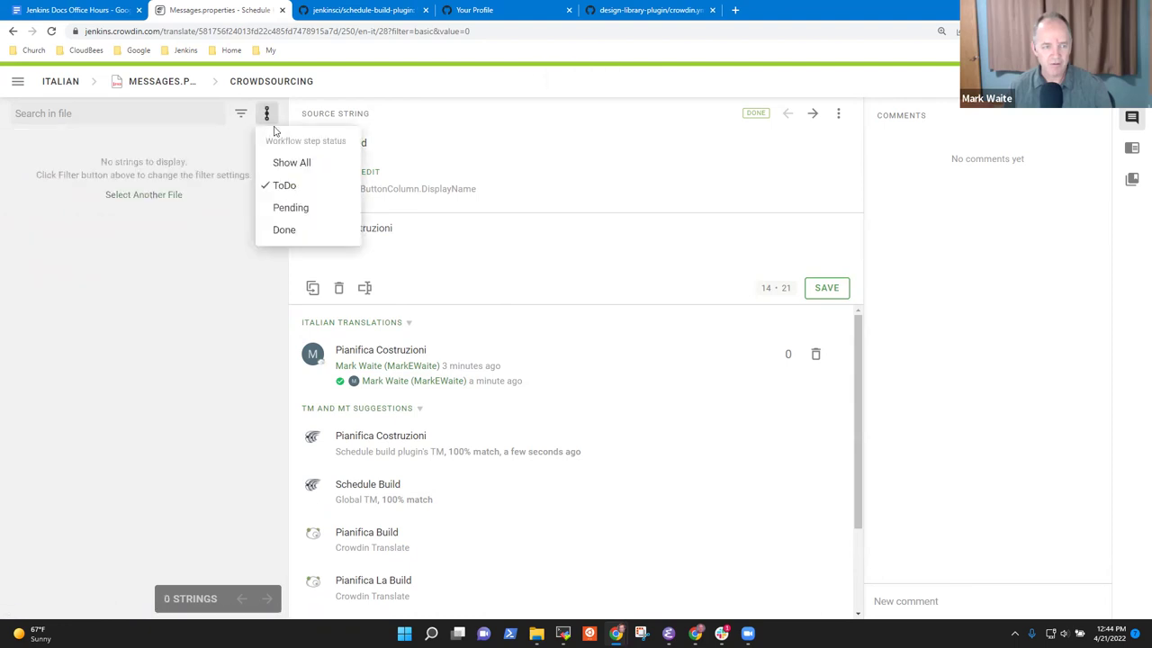
left_click(285, 208)
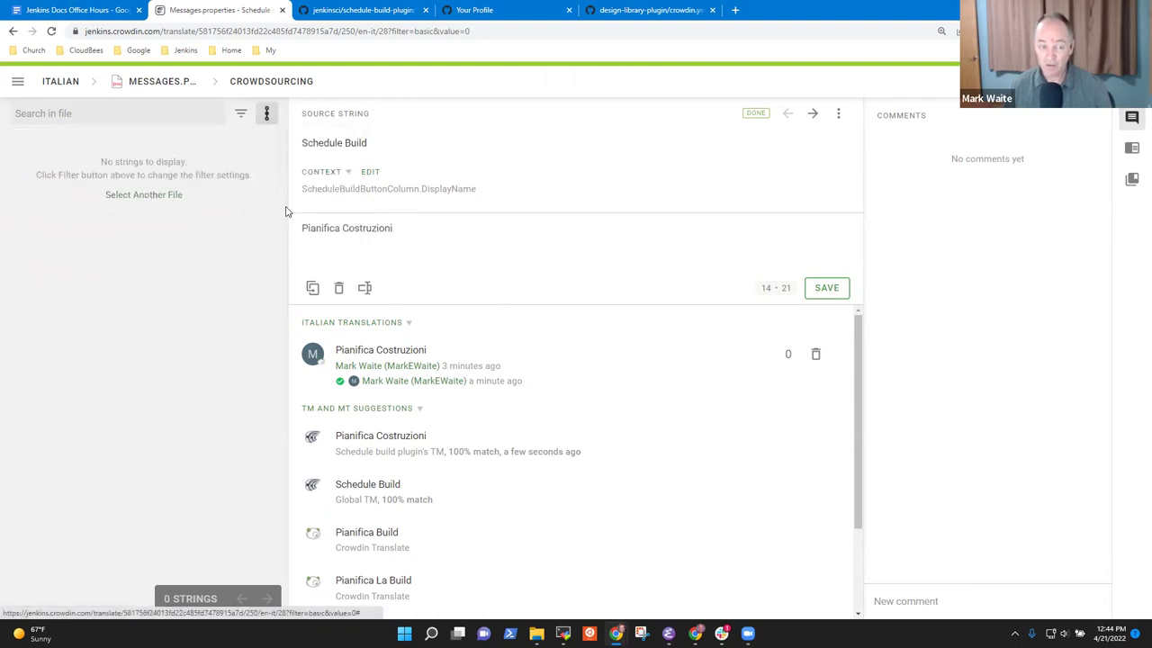
left_click(267, 114)
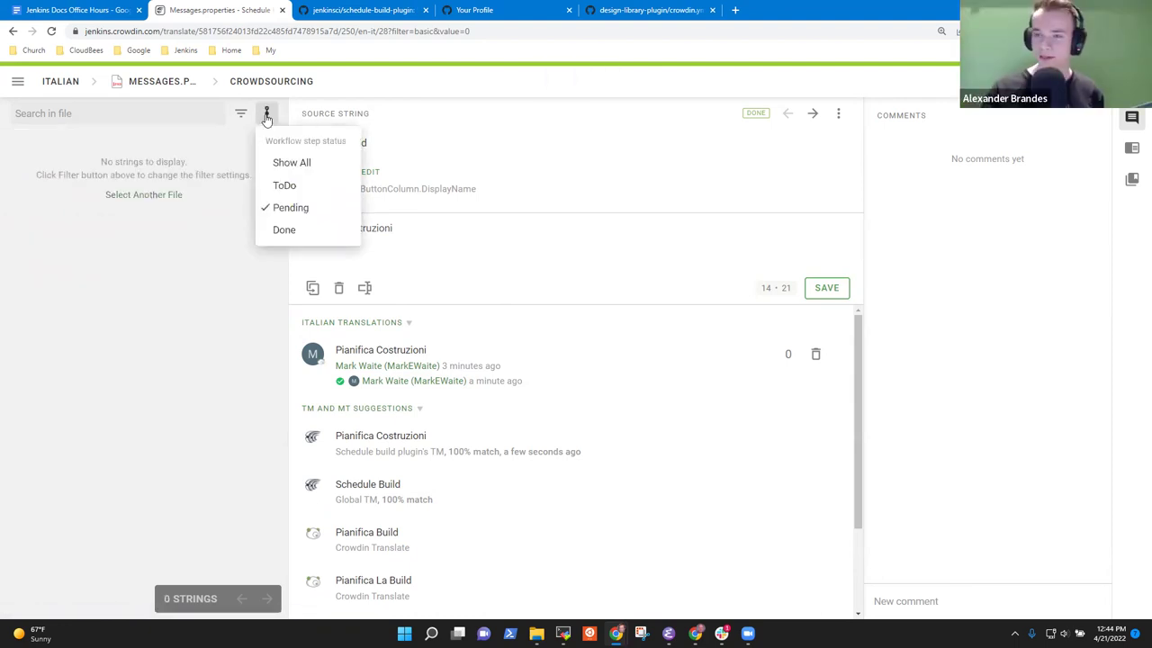
left_click(283, 230)
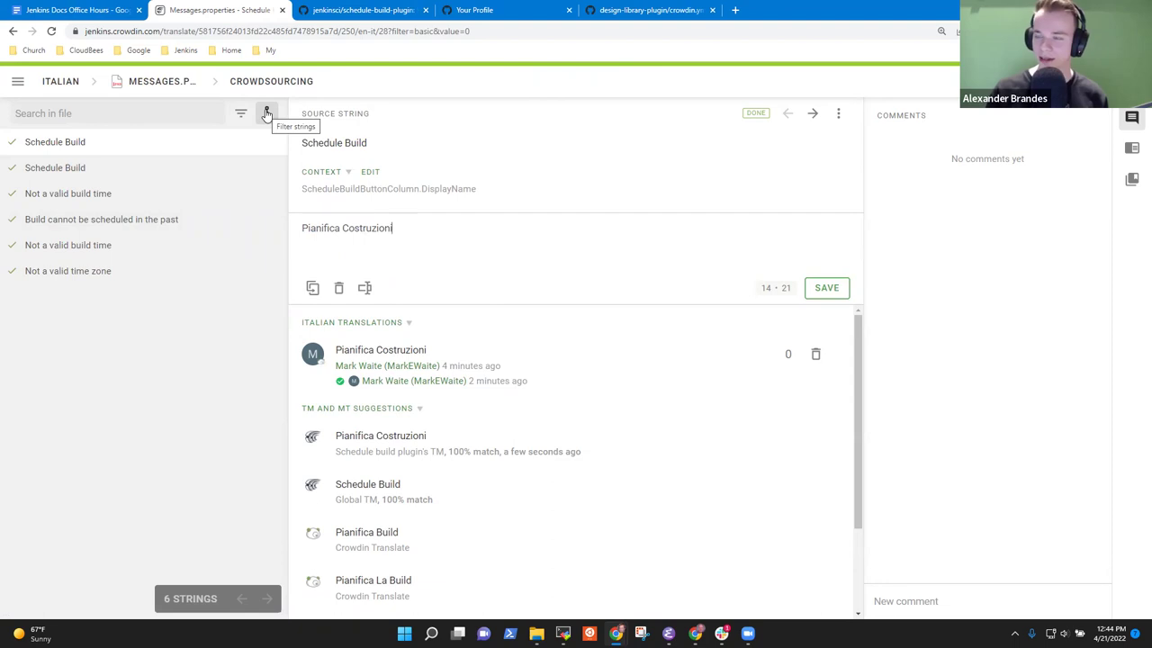
left_click(266, 113)
left_click(286, 160)
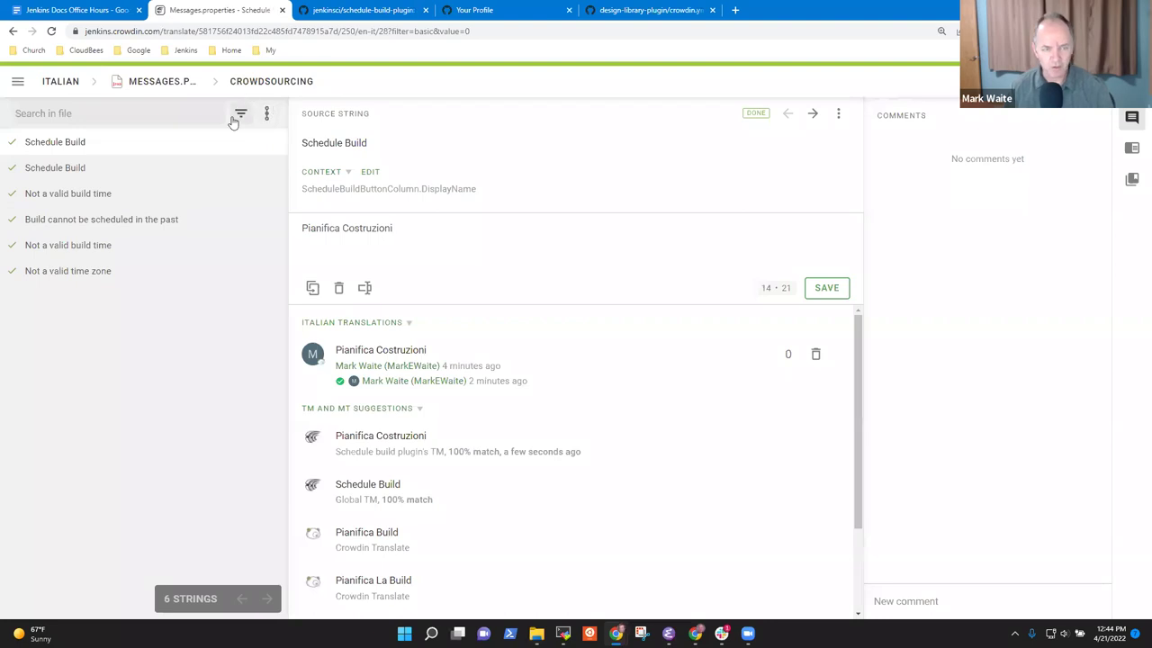
left_click(266, 113)
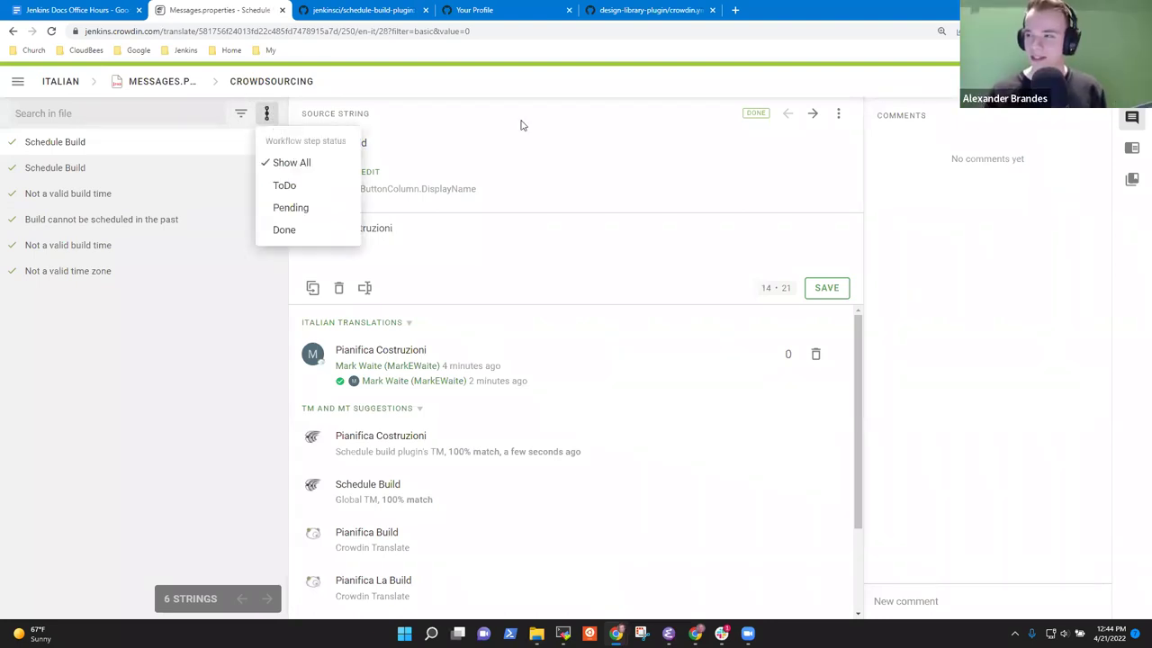
left_click(295, 88)
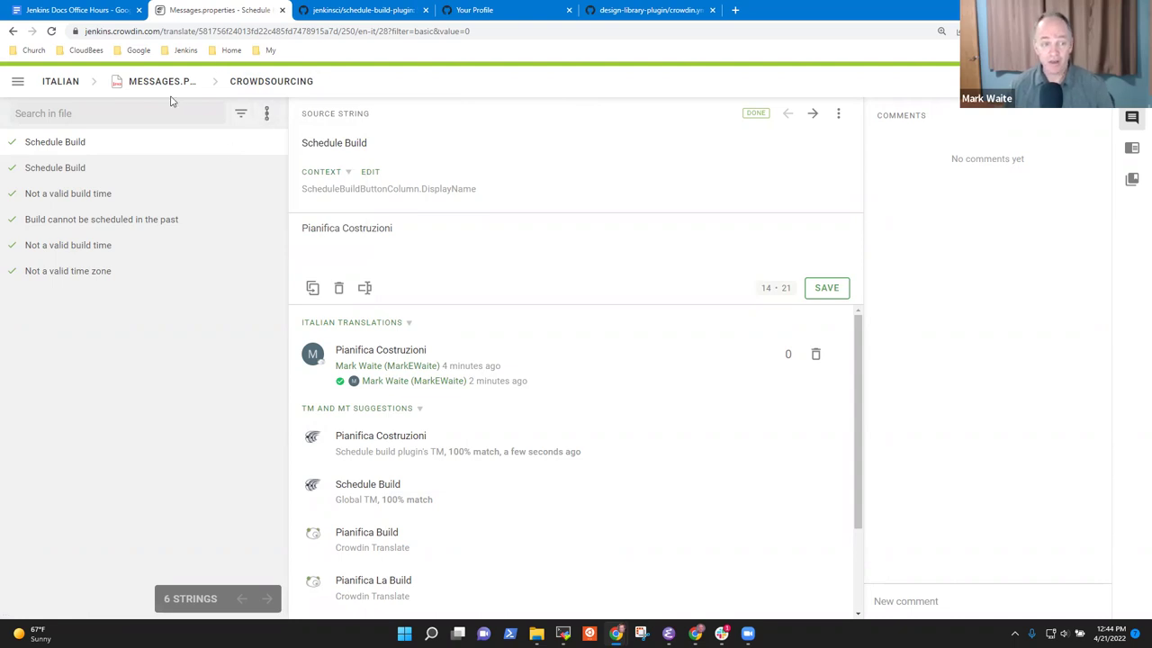
- Quit the editor to the Italian translation overview and reopen Messages.properties from its file list
left_click(70, 83)
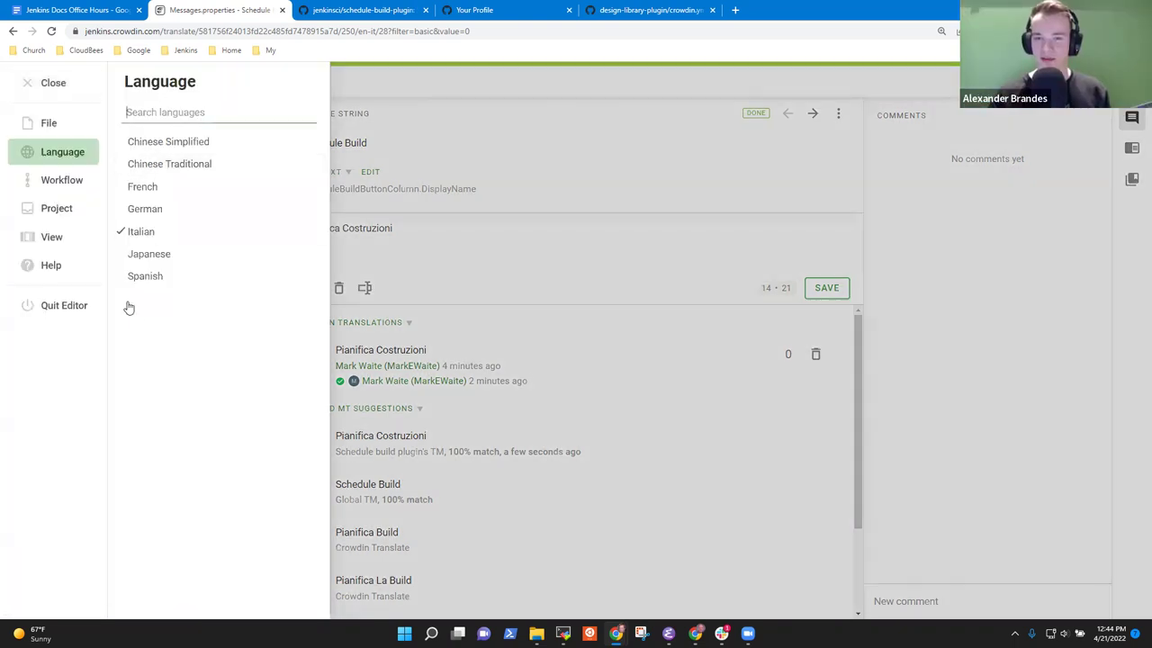
left_click(514, 95)
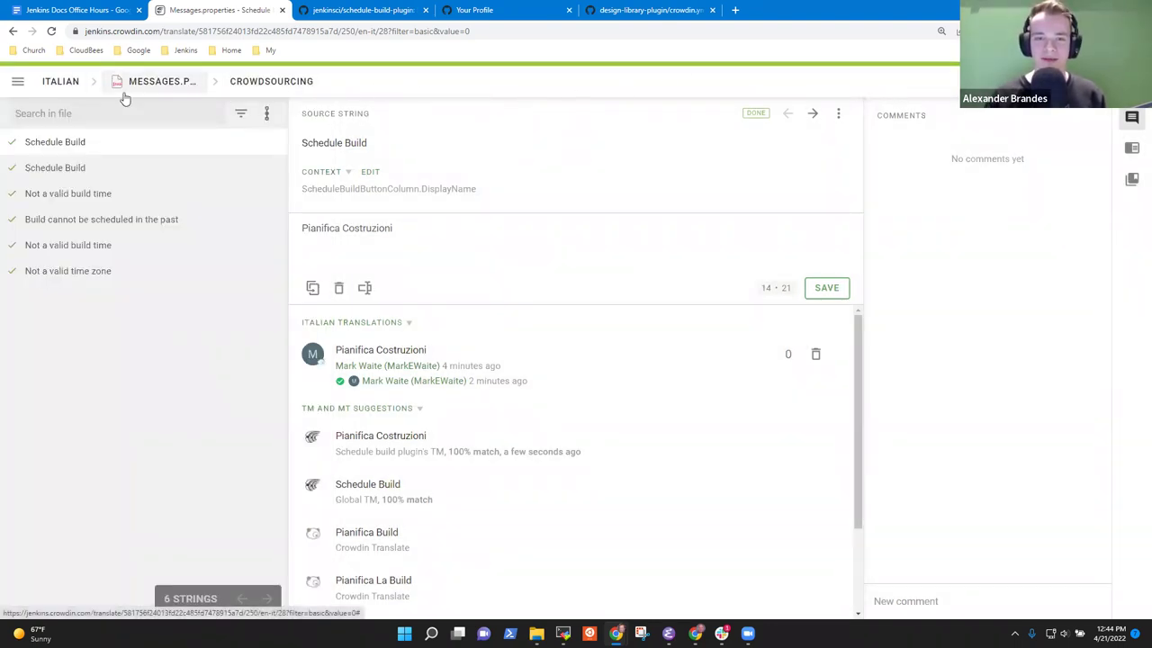
left_click(15, 85)
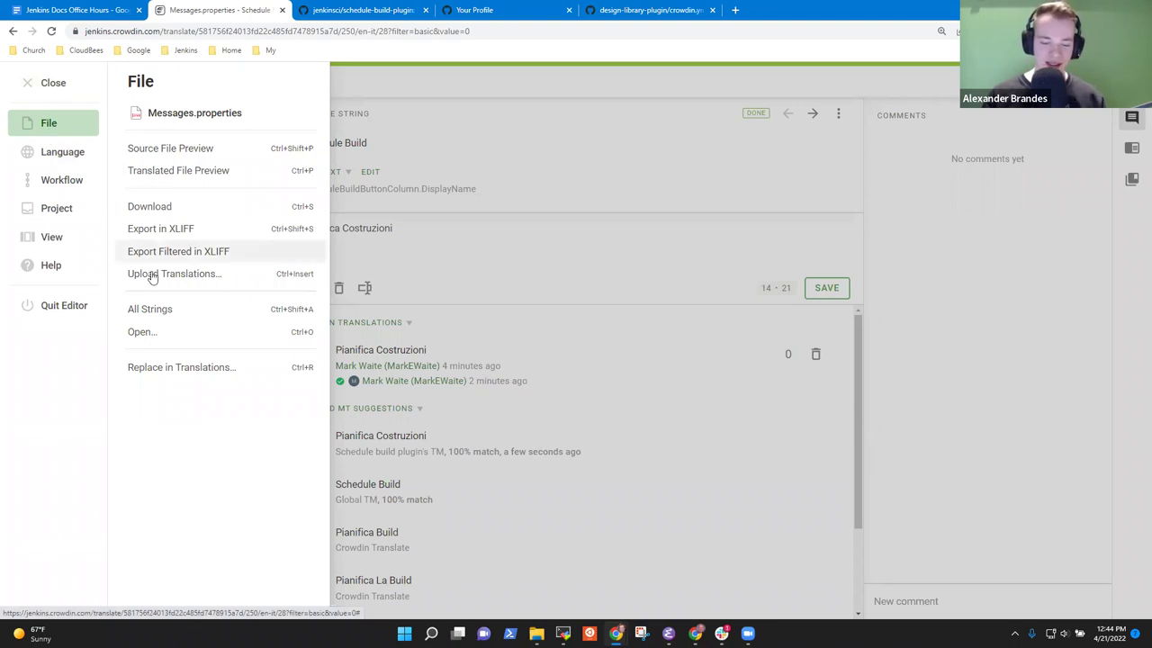
left_click(64, 306)
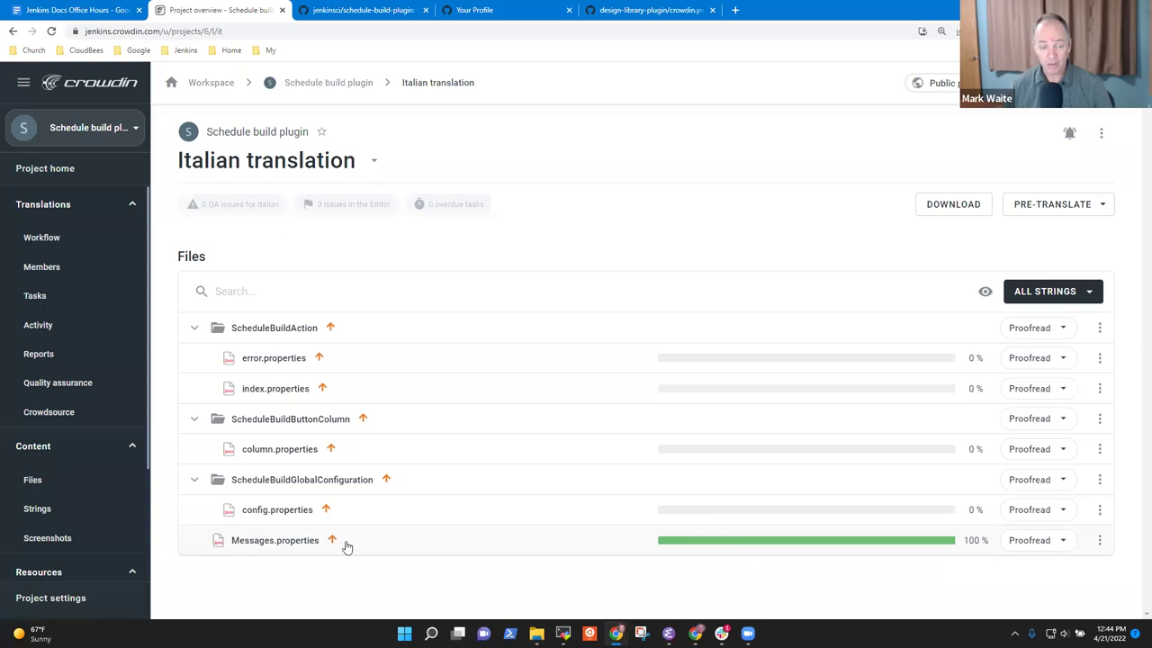
left_click(273, 542)
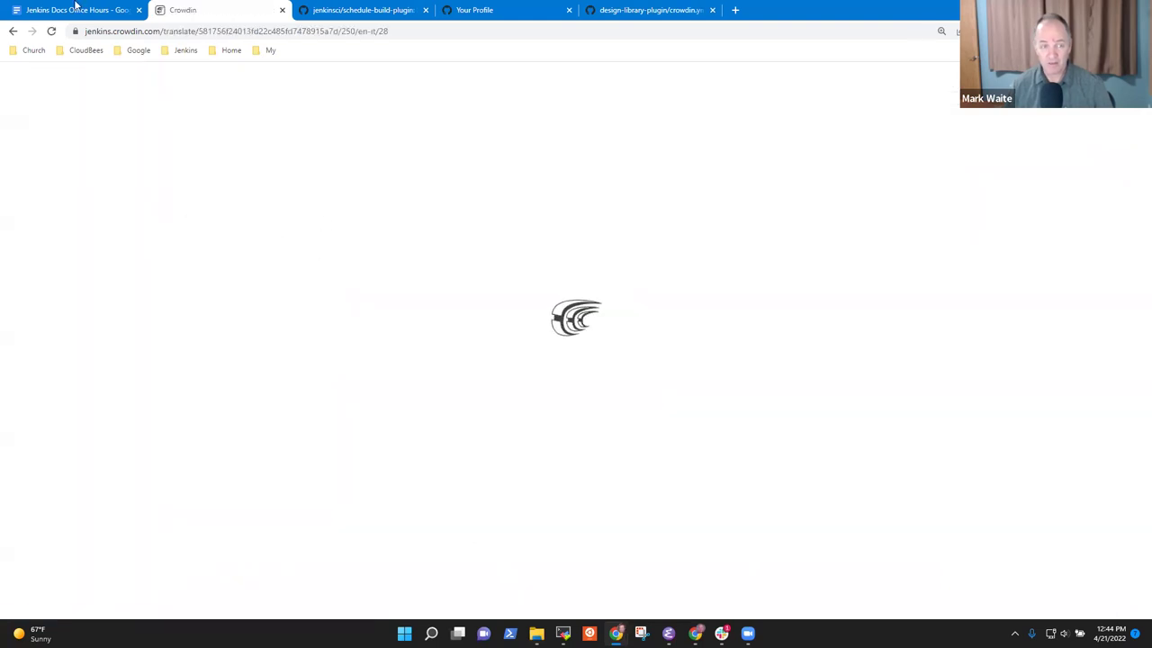
- Return to the Italian translation overview and check the words to do in each workflow step for Messages.properties
left_click(12, 31)
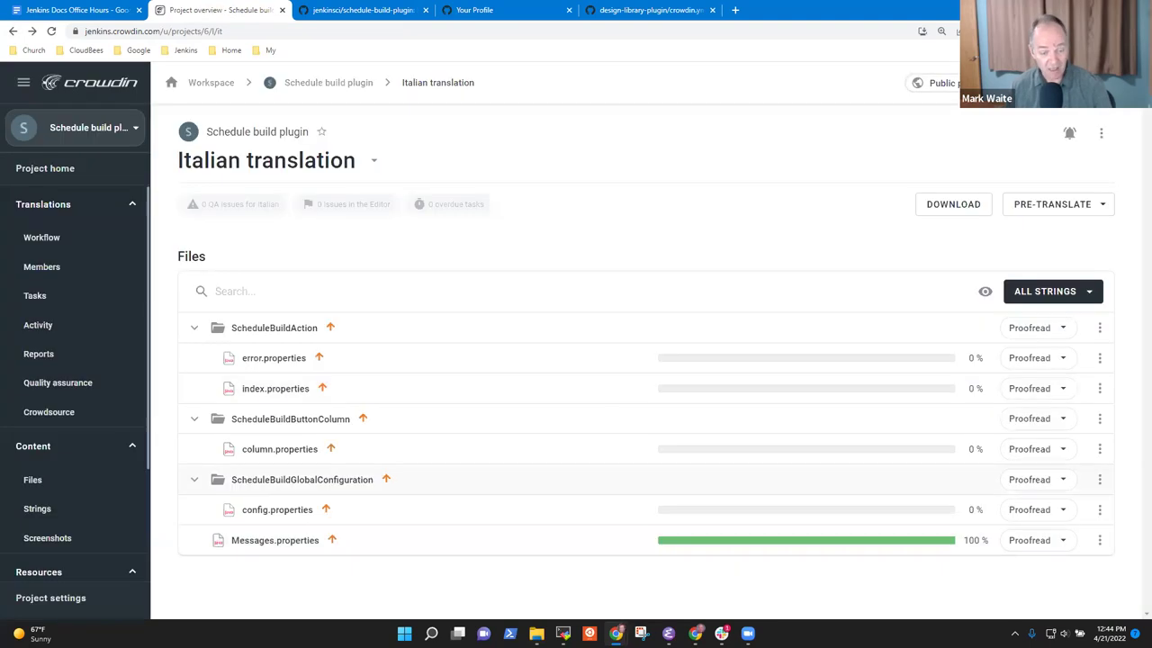
left_click(1068, 543)
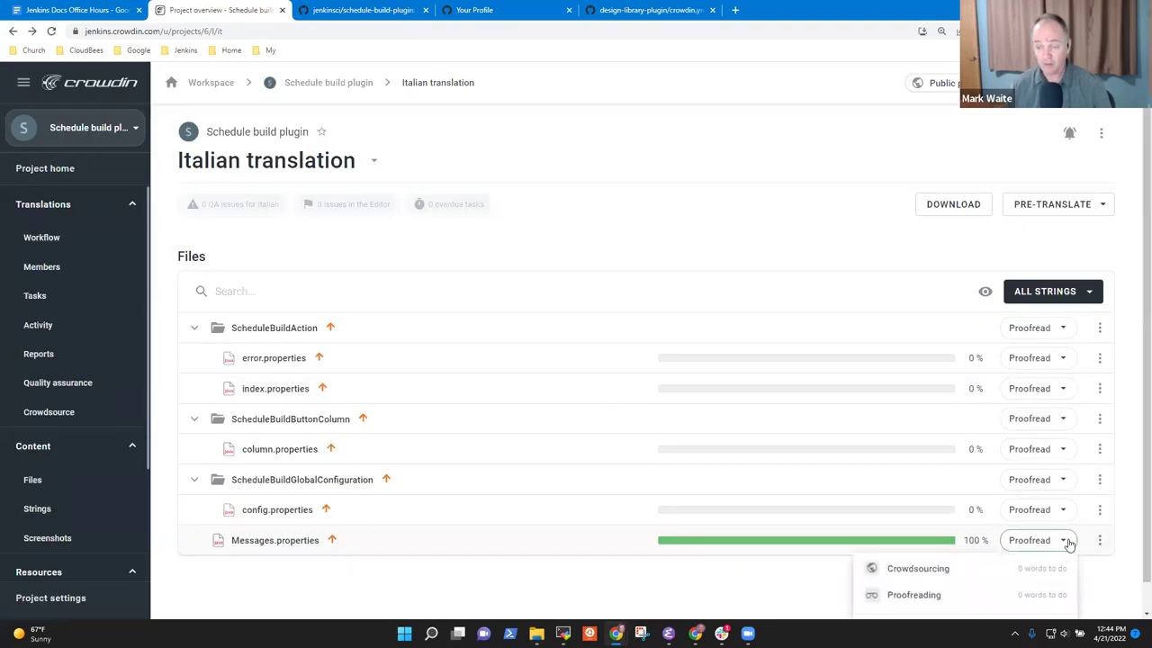
left_click(1116, 572)
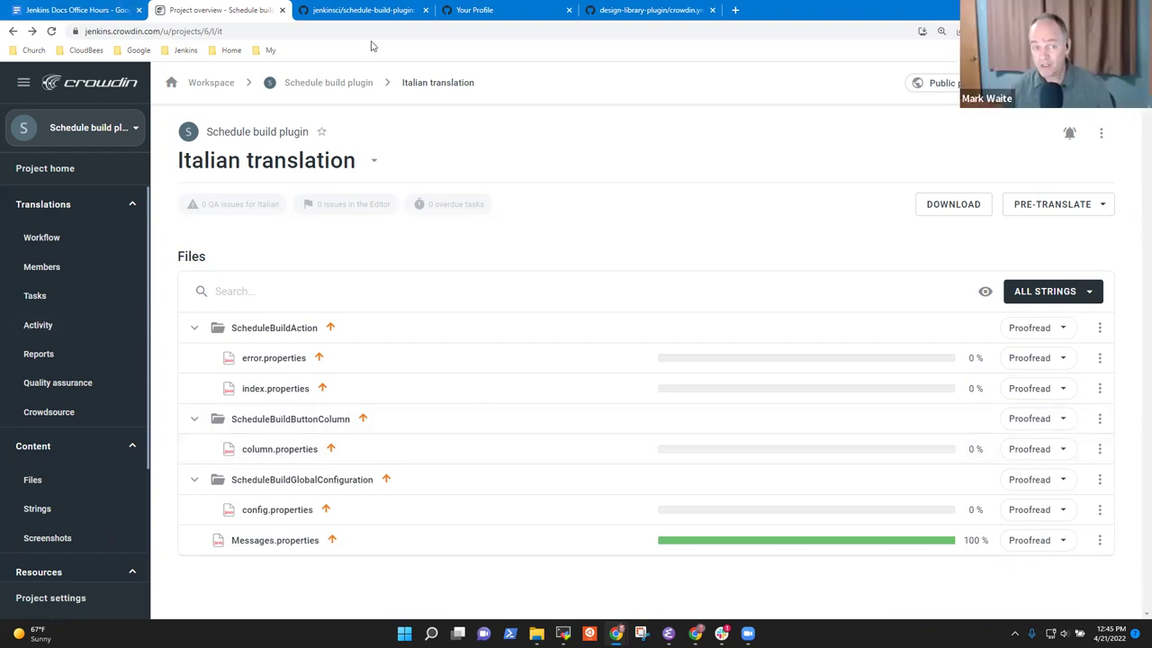
- Switch to the schedule-build-plugin repository on GitHub and open the label list for its pull requests
left_click(370, 12)
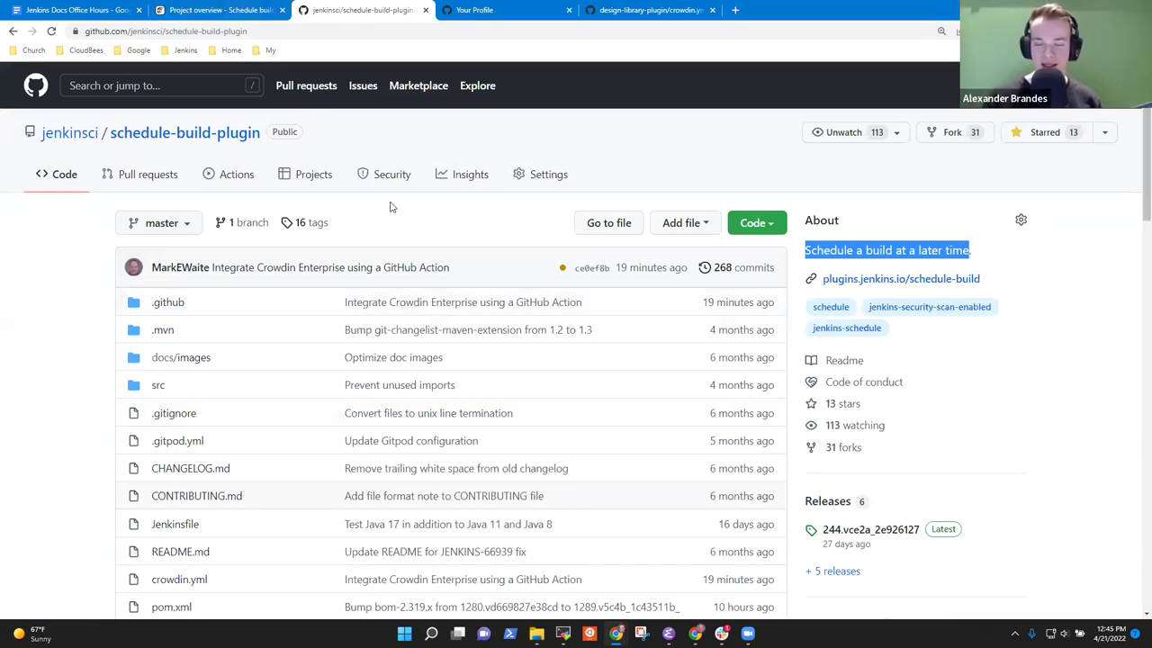
left_click(218, 9)
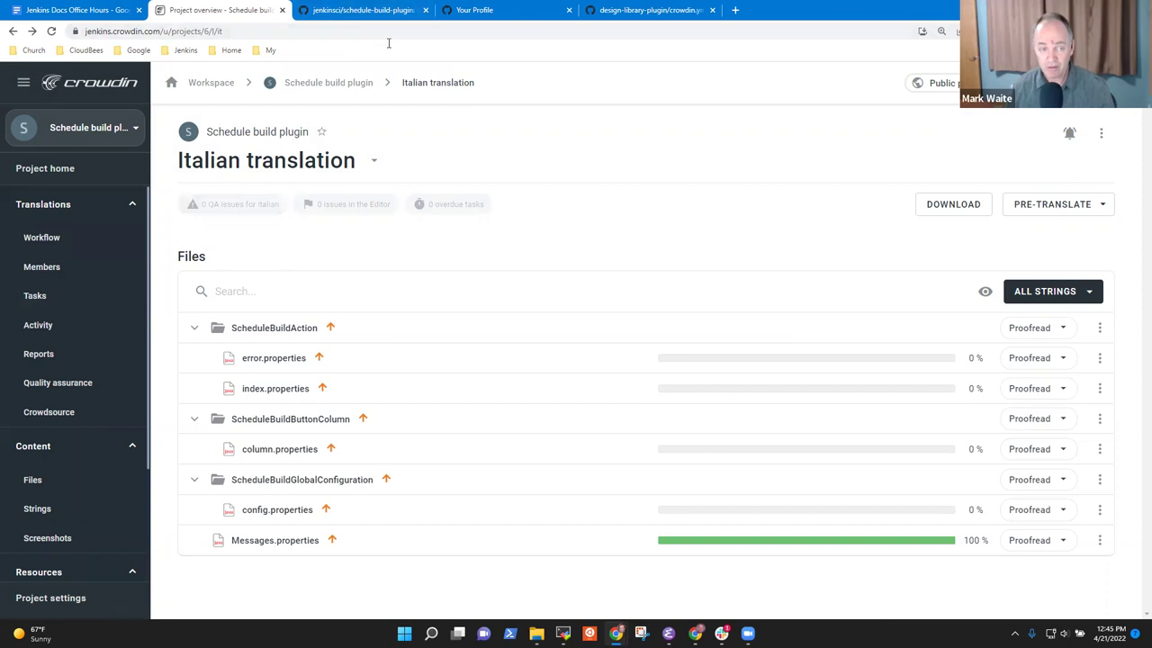
left_click(364, 10)
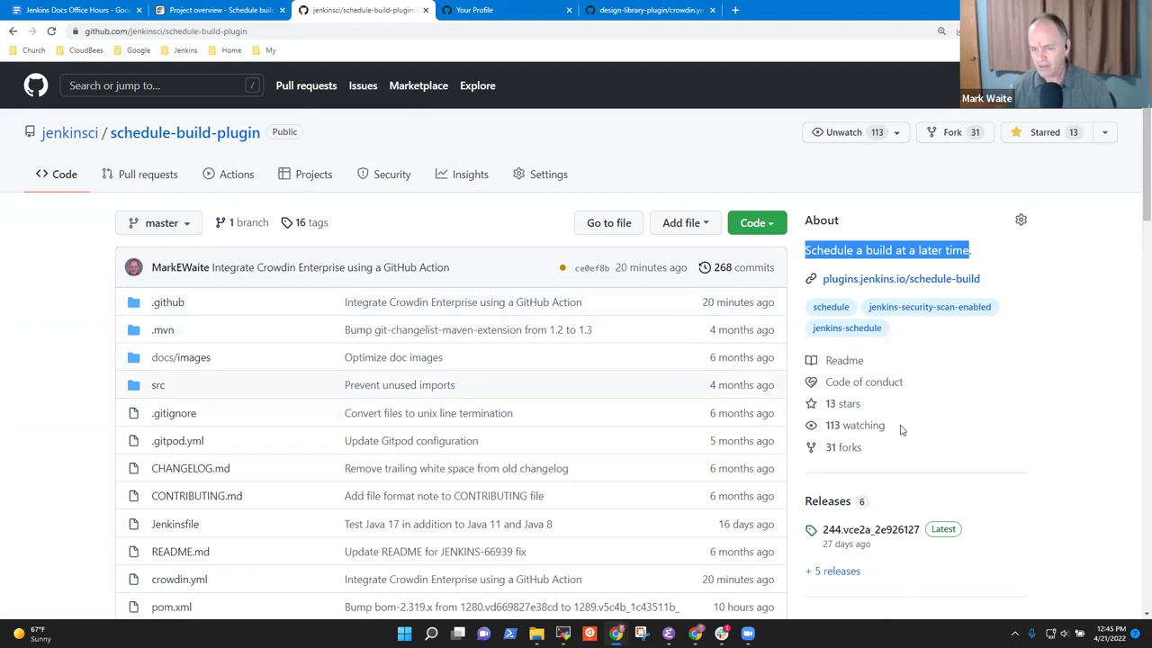
left_click(166, 187)
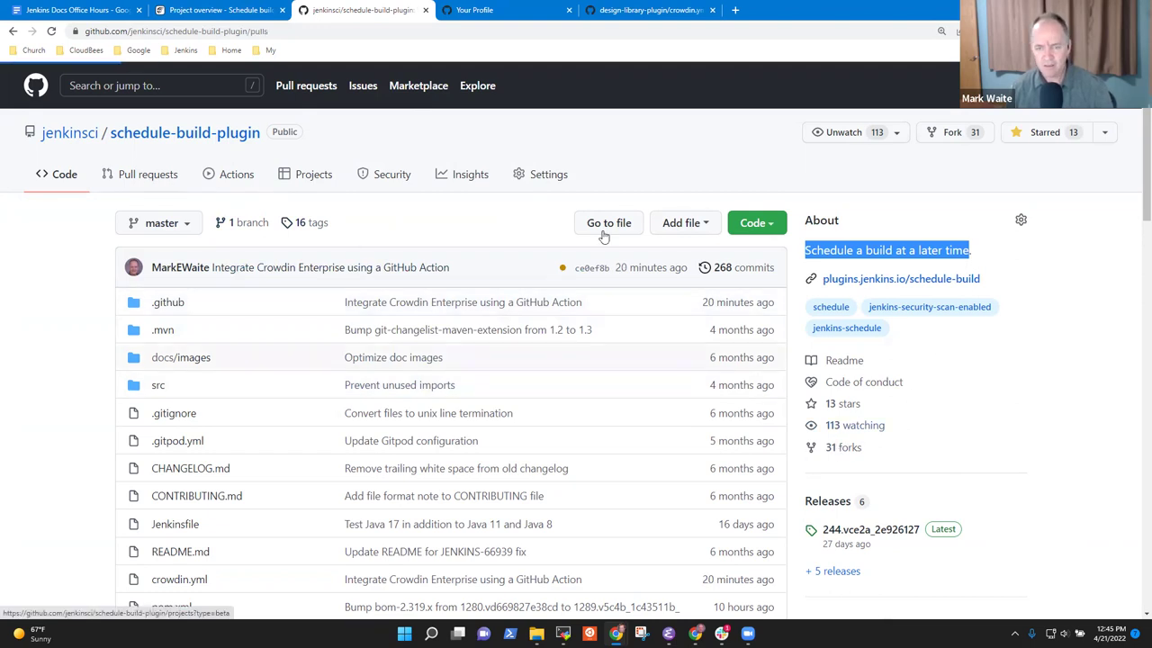
left_click(737, 223)
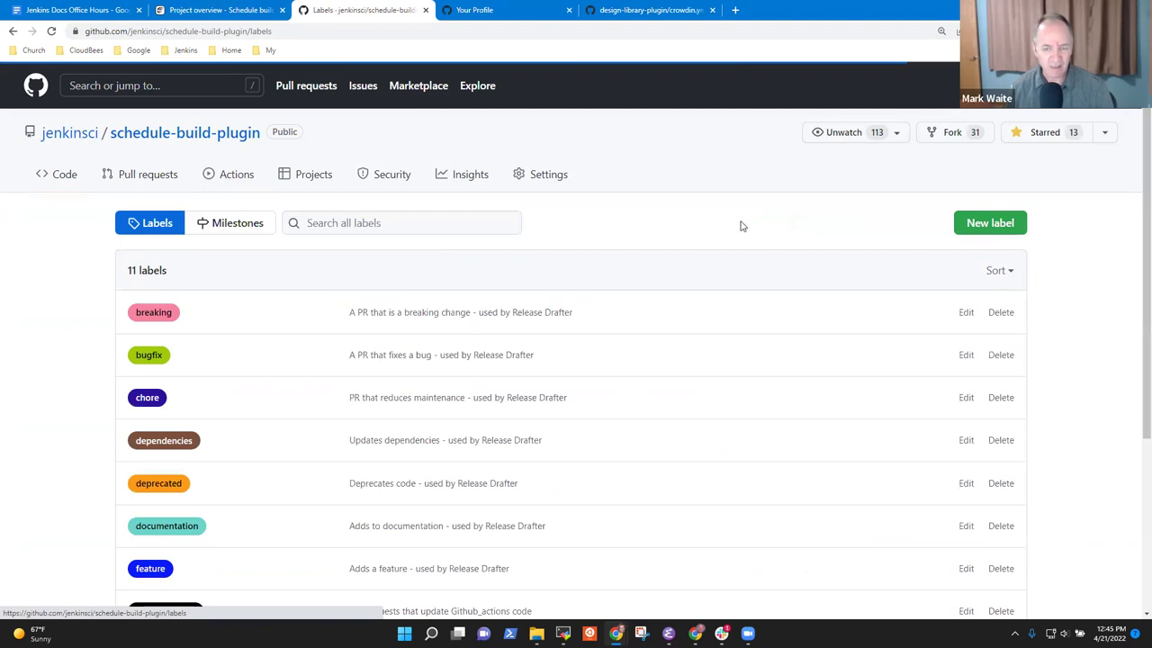
- Look through the repository's labels for an enhancement label and enter enhancement as the label search text
scroll(384, 360, "down", 2)
scroll(383, 360, "down", 1)
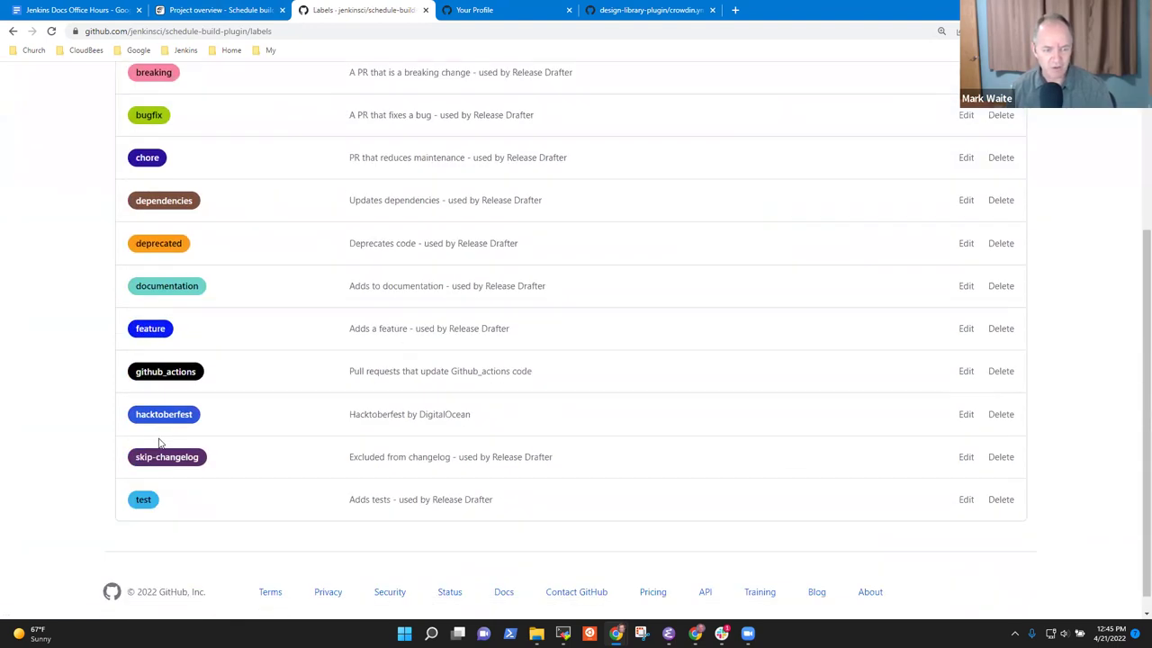
scroll(230, 294, "up", 2)
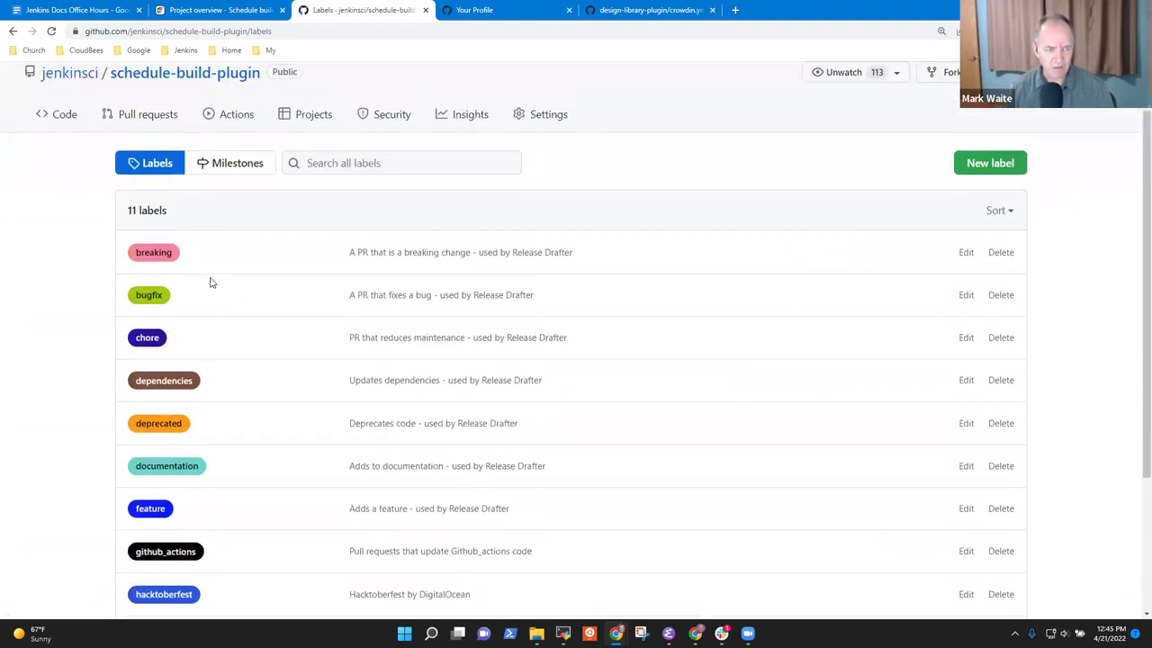
scroll(216, 570, "down", 3)
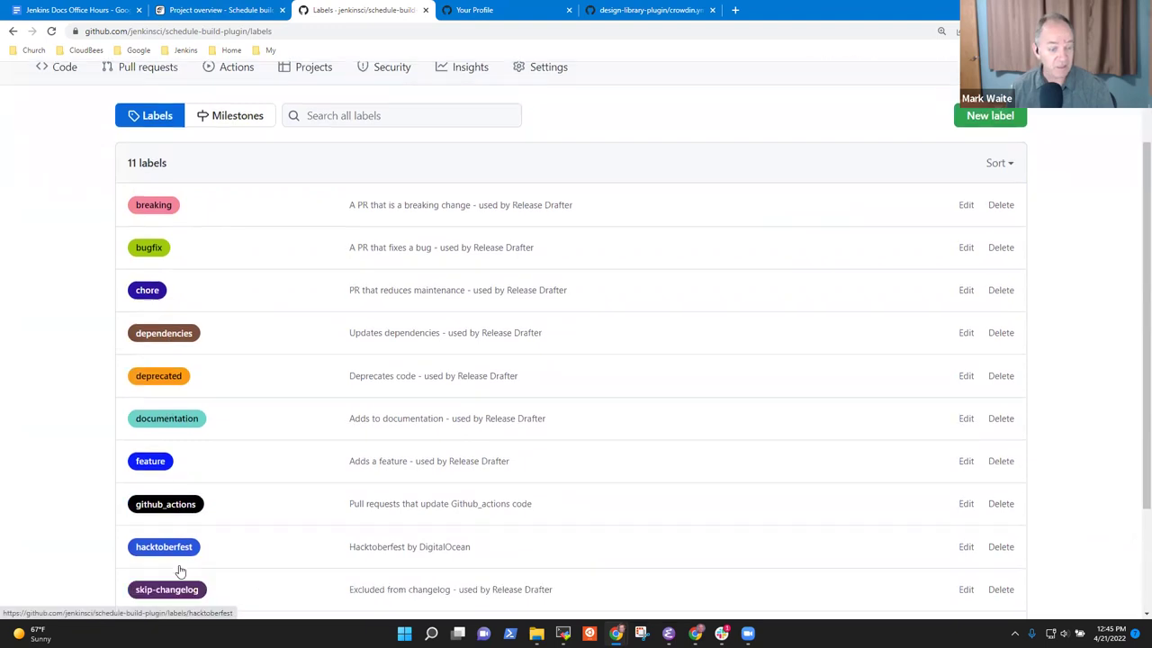
scroll(198, 552, "up", 2)
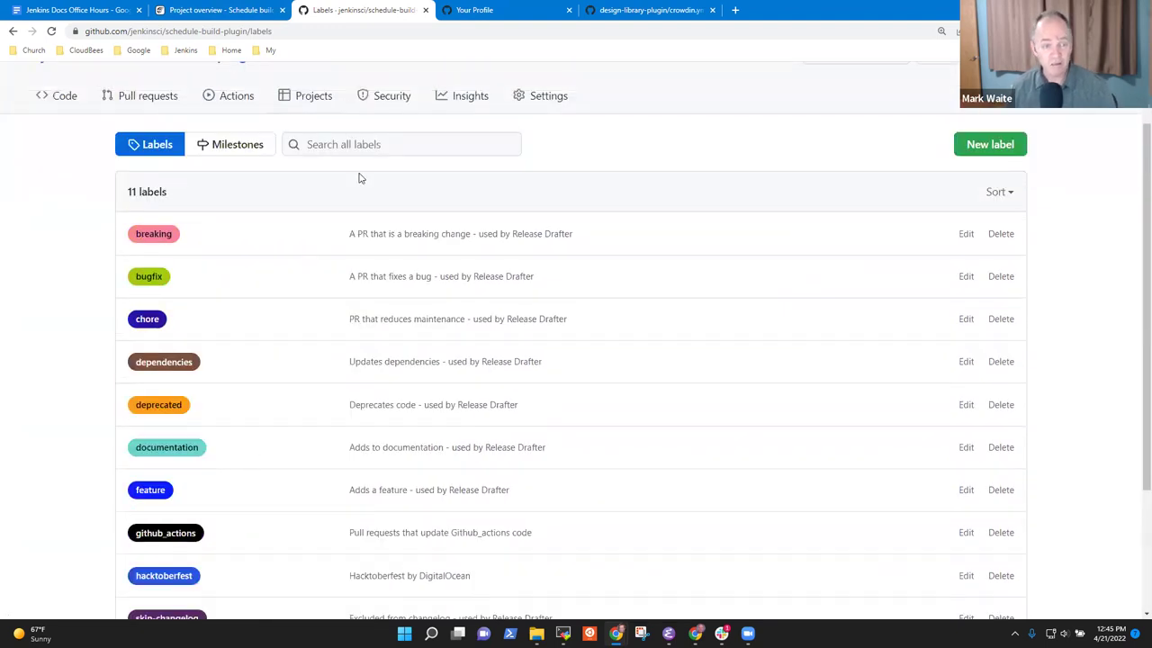
left_click(360, 146)
type("enhan")
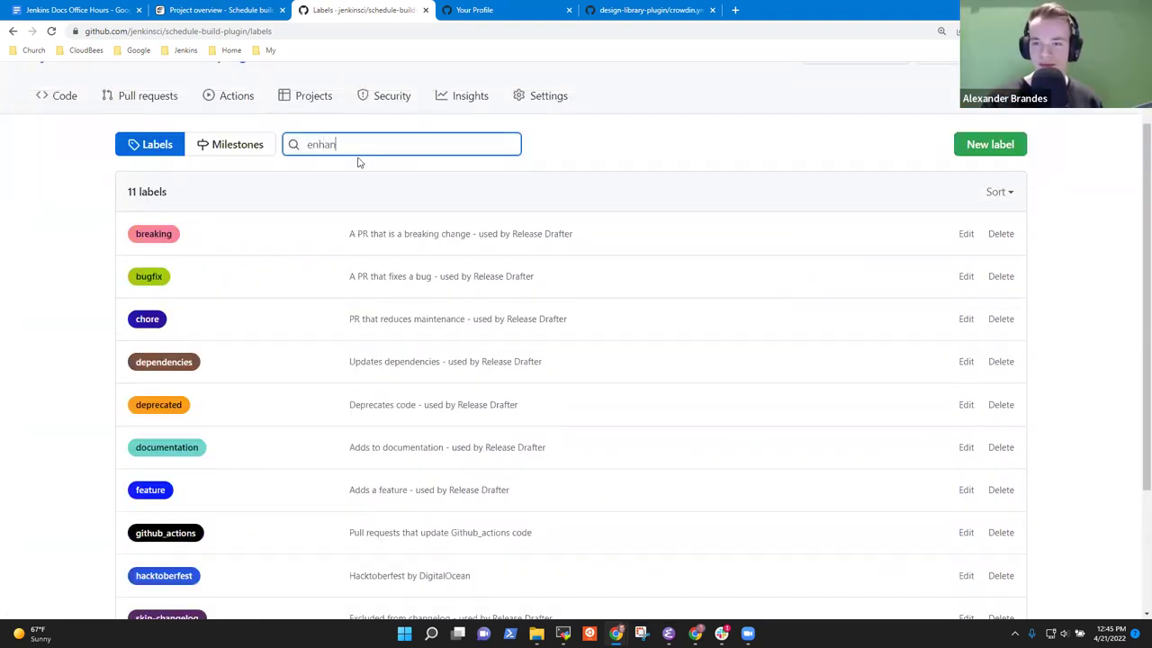
type("cement")
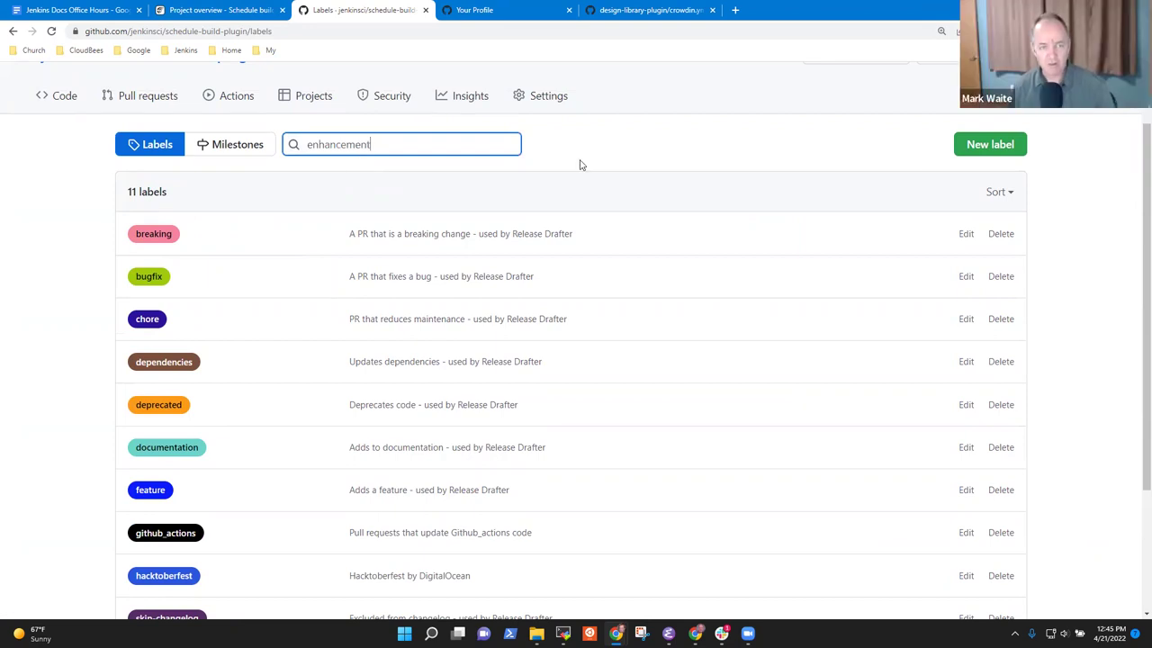
- Create a label named enhancement with the description "Adds a new feature" and the green color #24EC2B
left_click(995, 146)
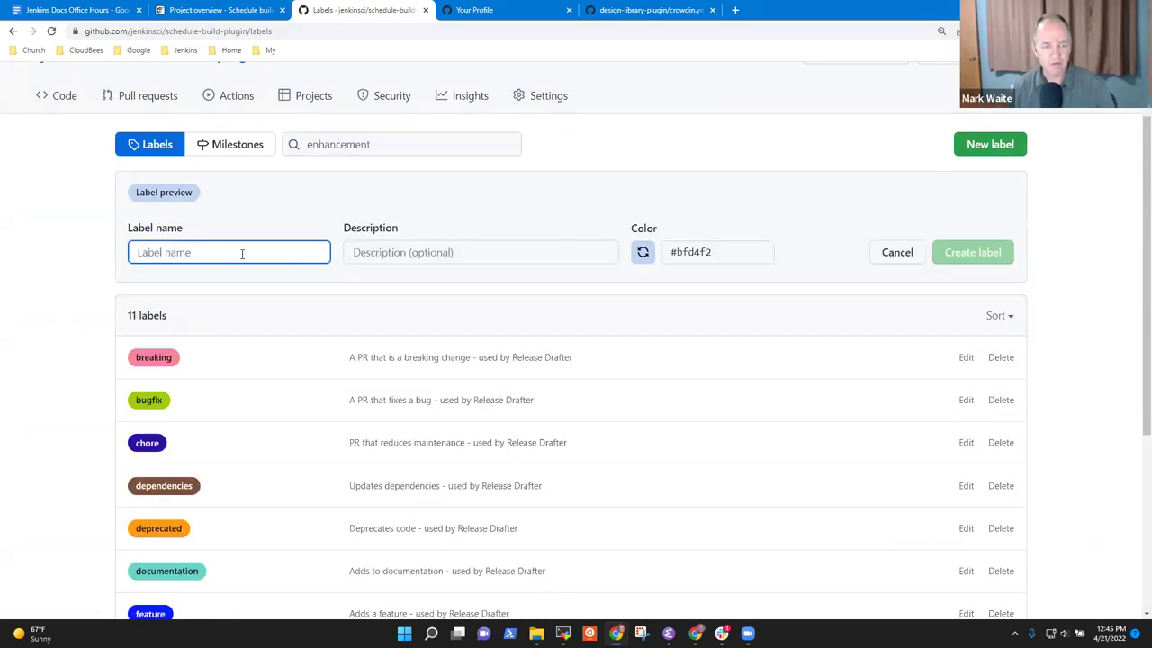
type("enhancement")
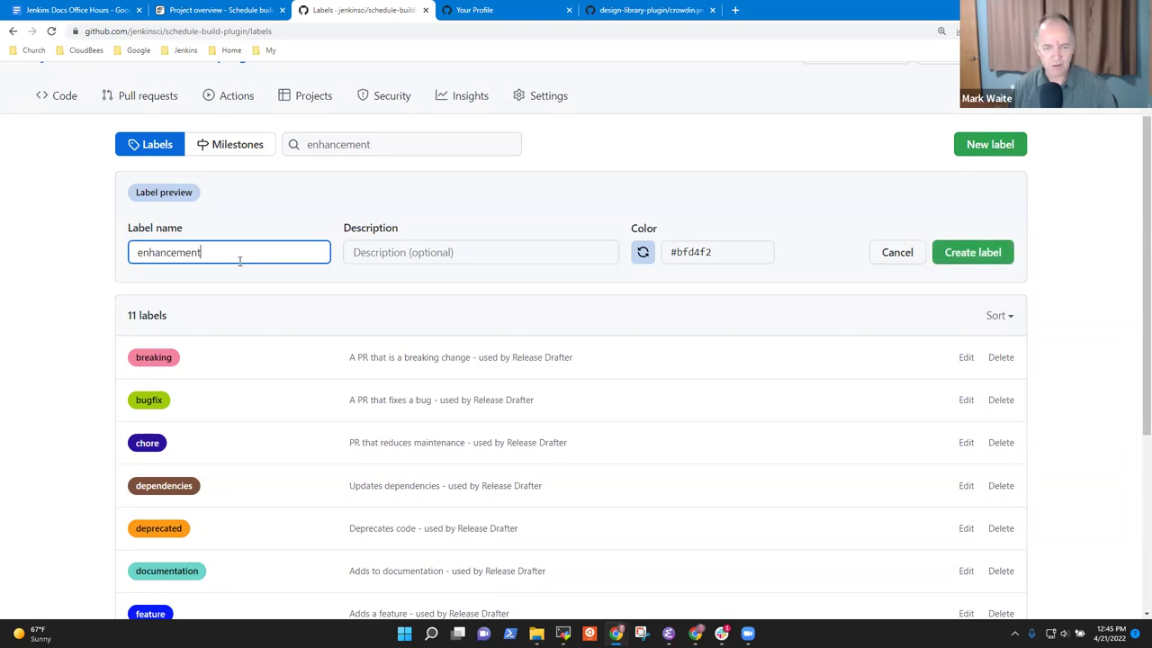
left_click(455, 254)
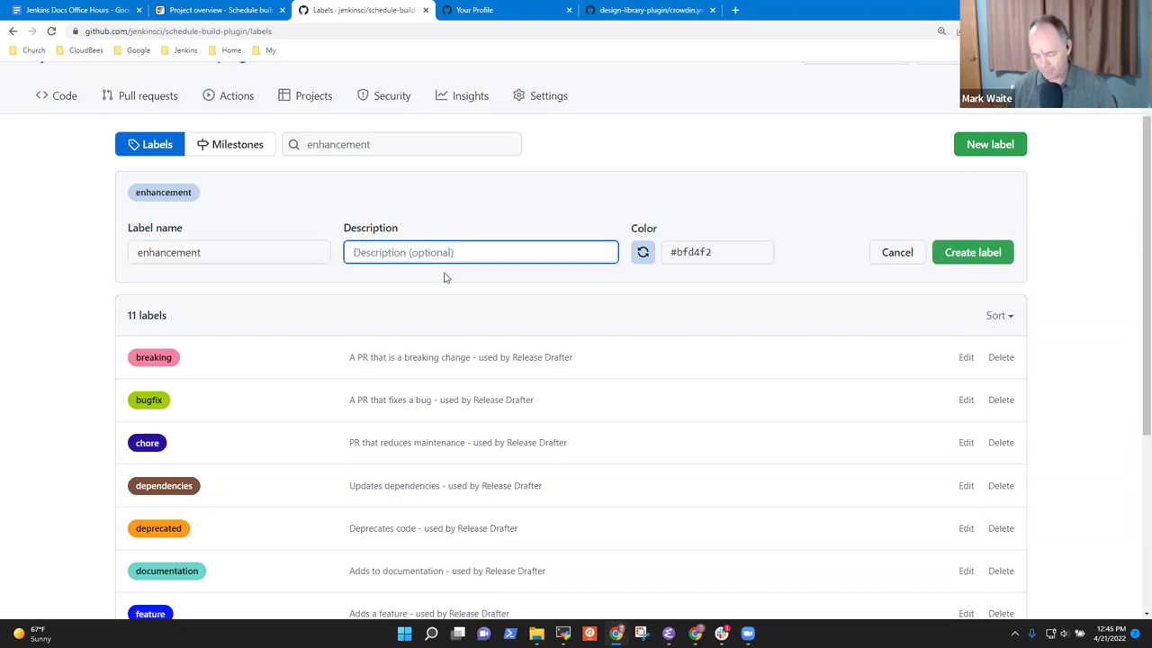
type("New feature")
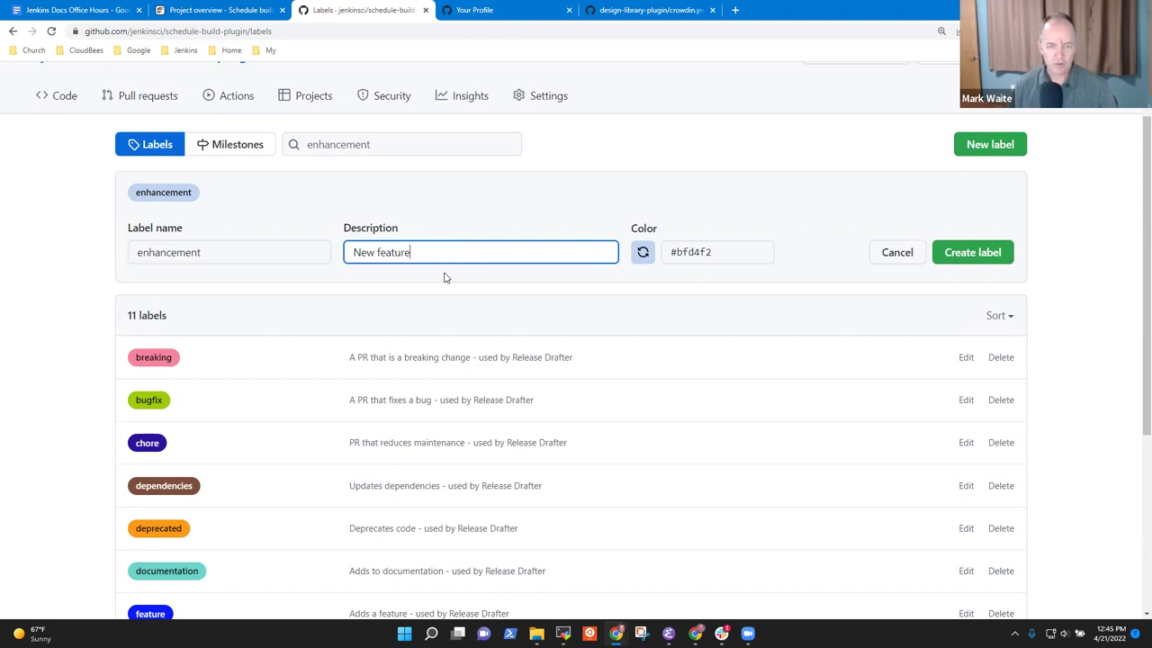
key("ctrl+a")
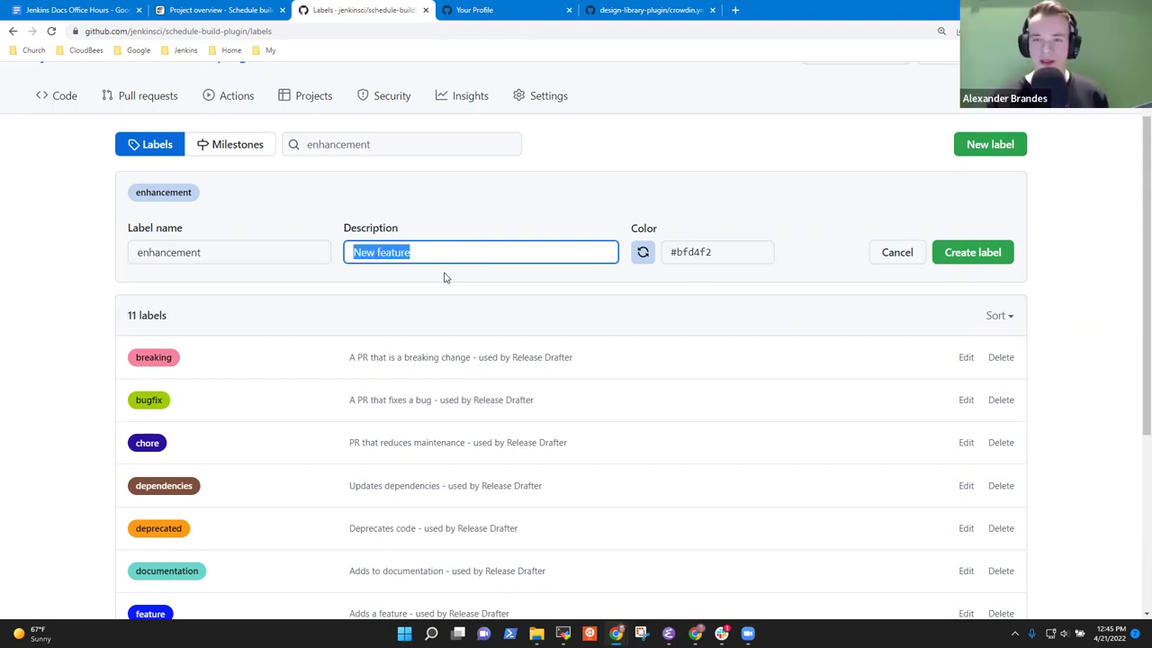
type("Adds a")
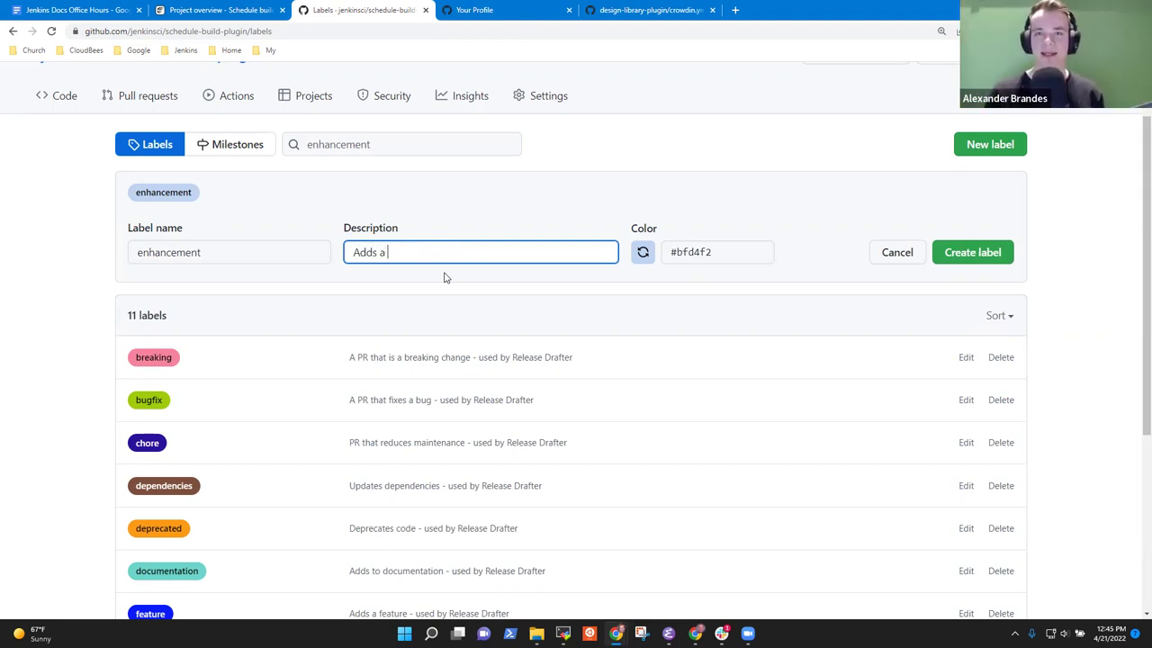
type(" new feat")
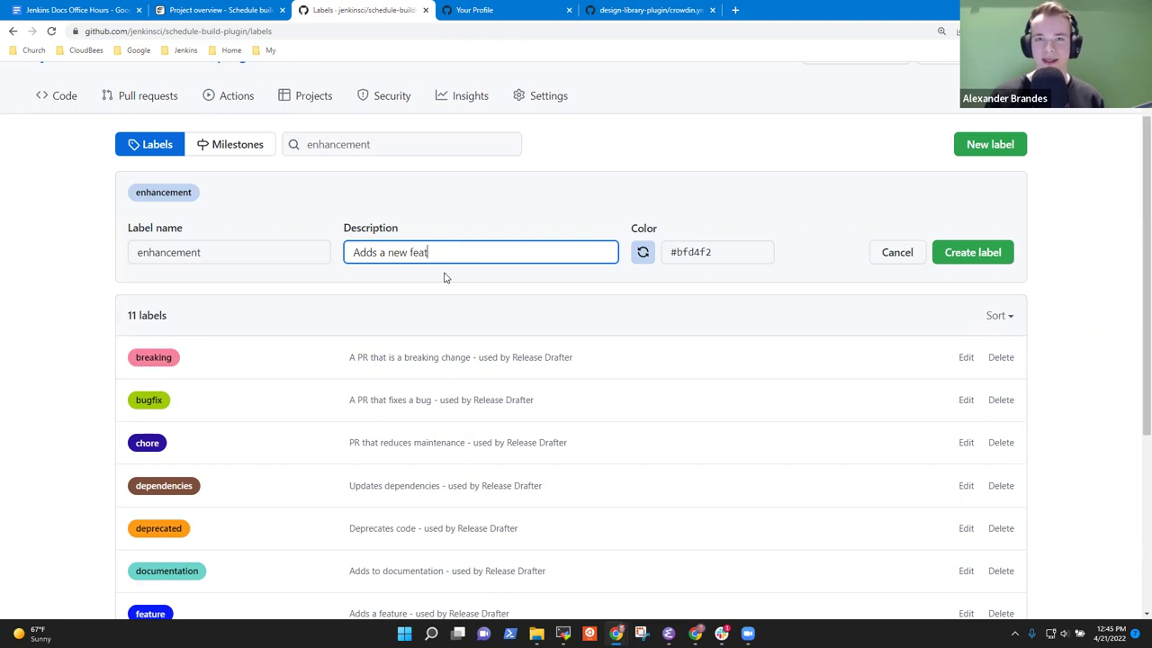
type("ure")
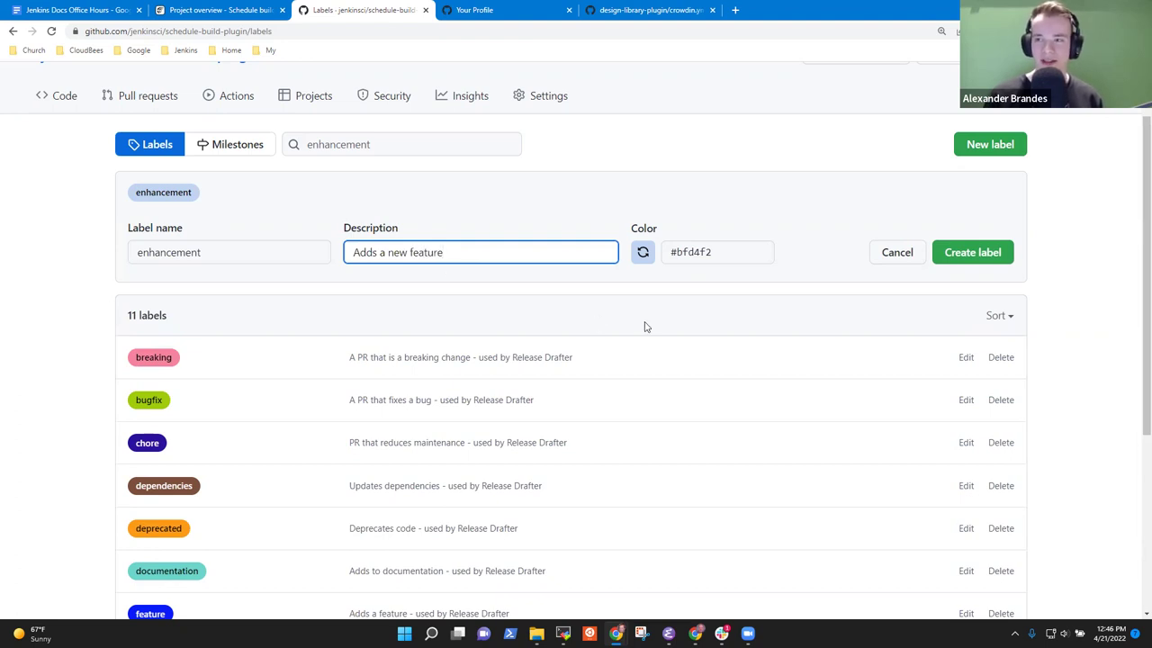
left_click(640, 255)
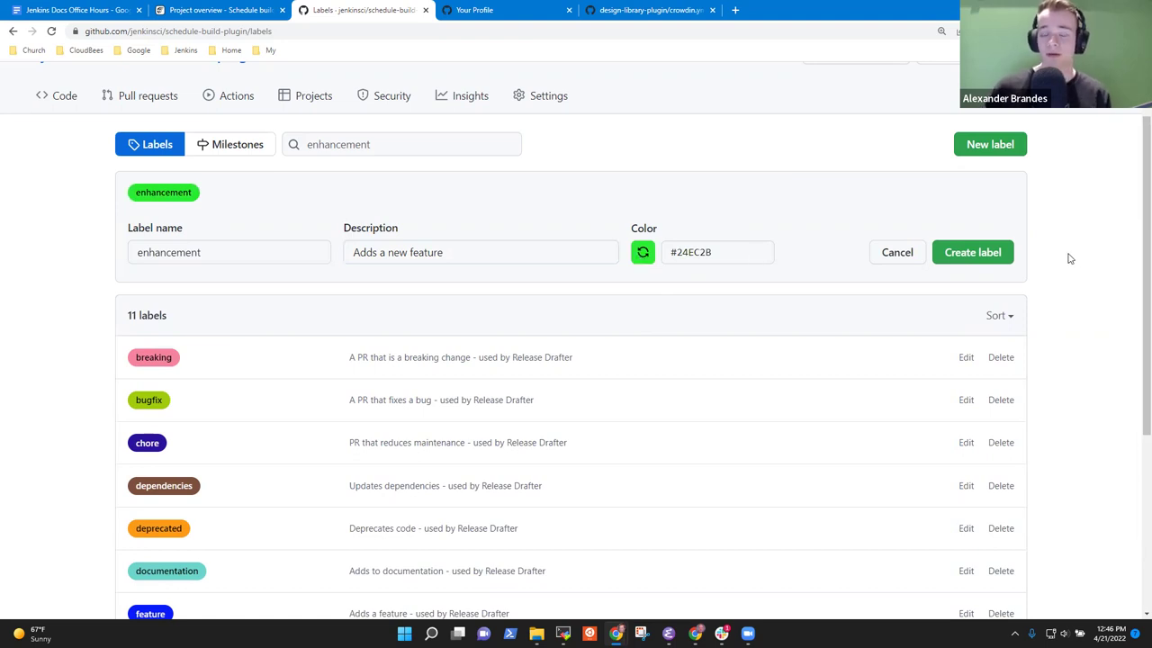
left_click(969, 255)
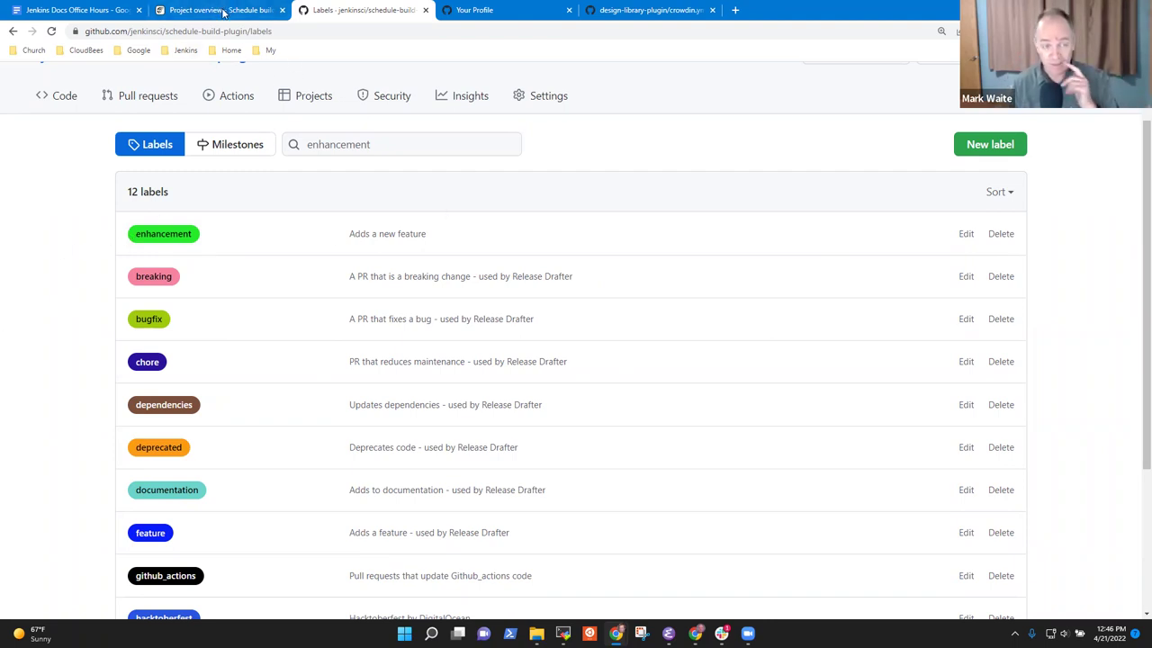
- Manually run the Crowdin Action workflow of schedule-build-plugin and dismiss the request notice
left_click(239, 99)
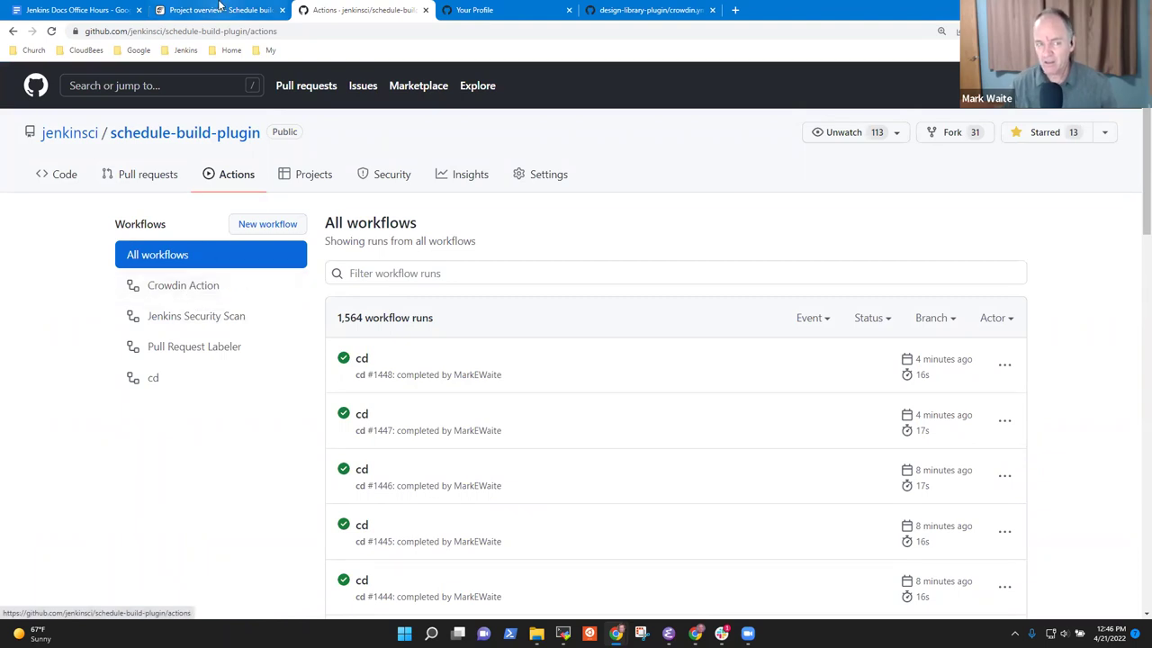
left_click(171, 285)
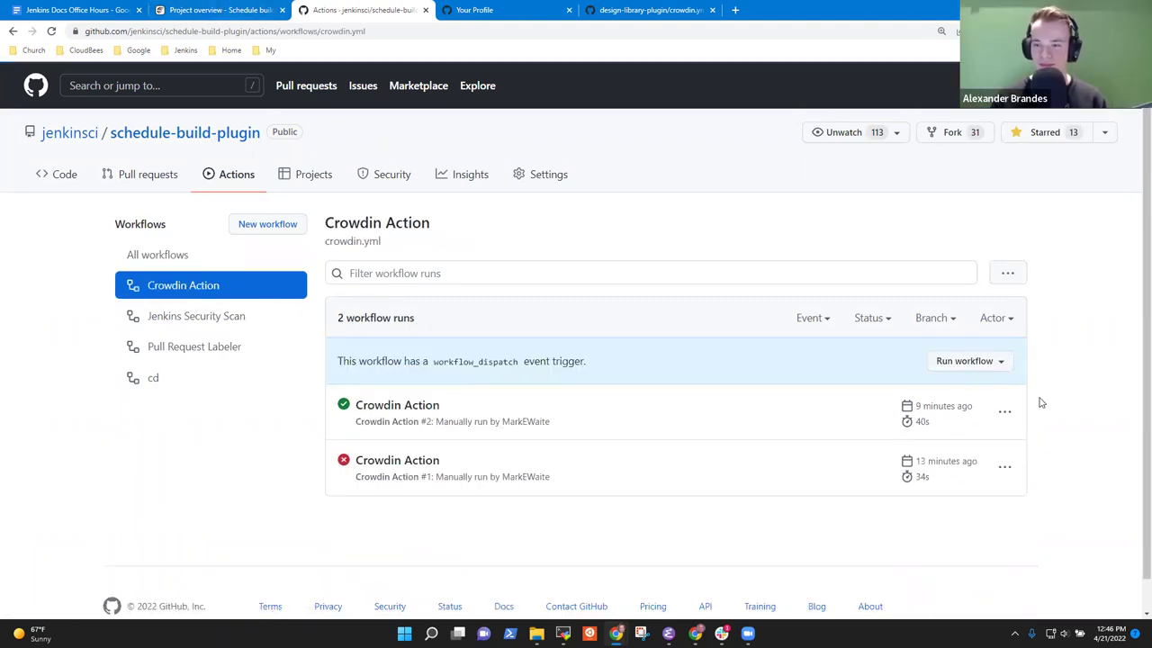
left_click(988, 363)
left_click(824, 454)
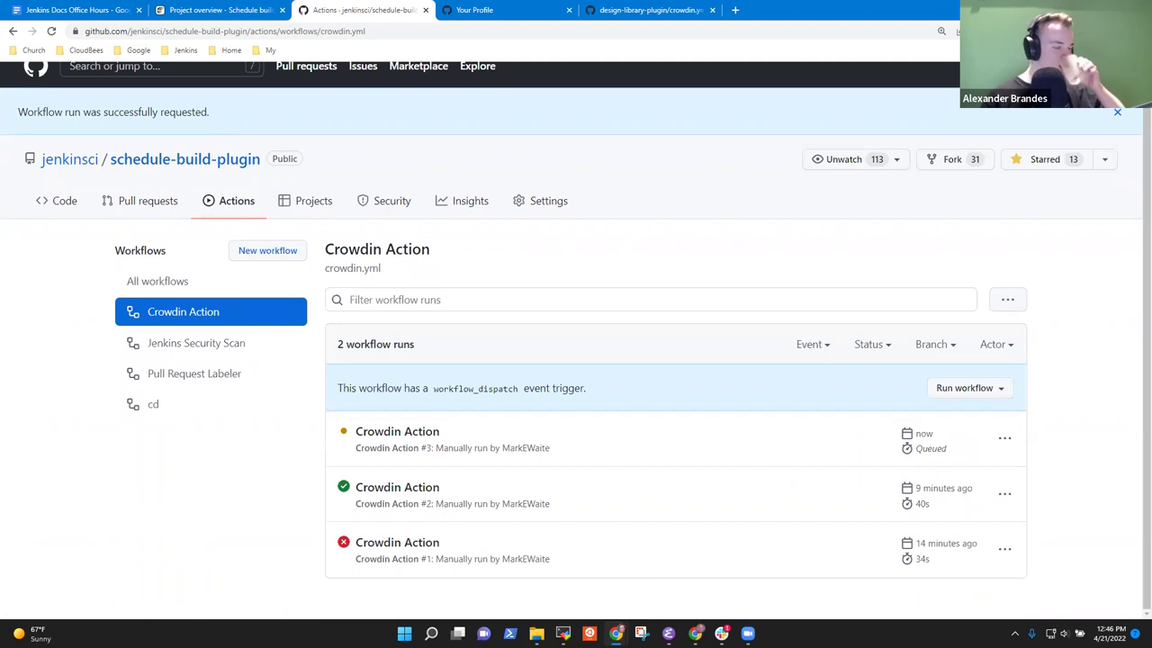
left_click(1117, 116)
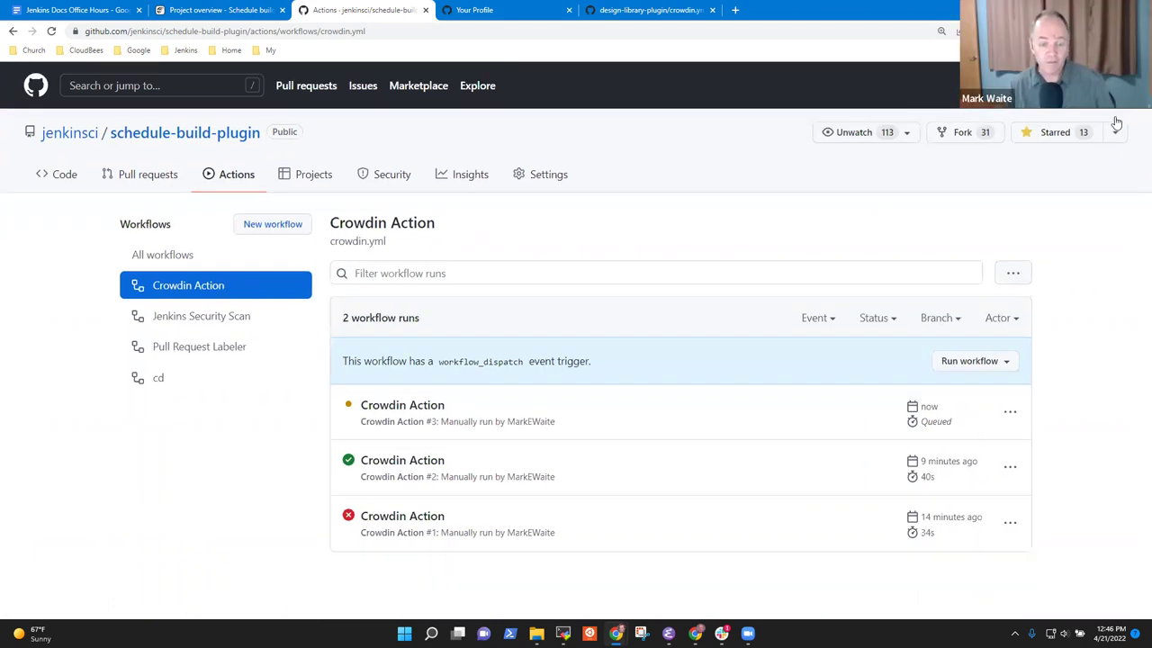
- Follow the synchronize-with-crowdin job of the newest Crowdin Action run, rechecking Crowdin's Italian overview meanwhile, and return to the list of all workflow runs
left_click(421, 409)
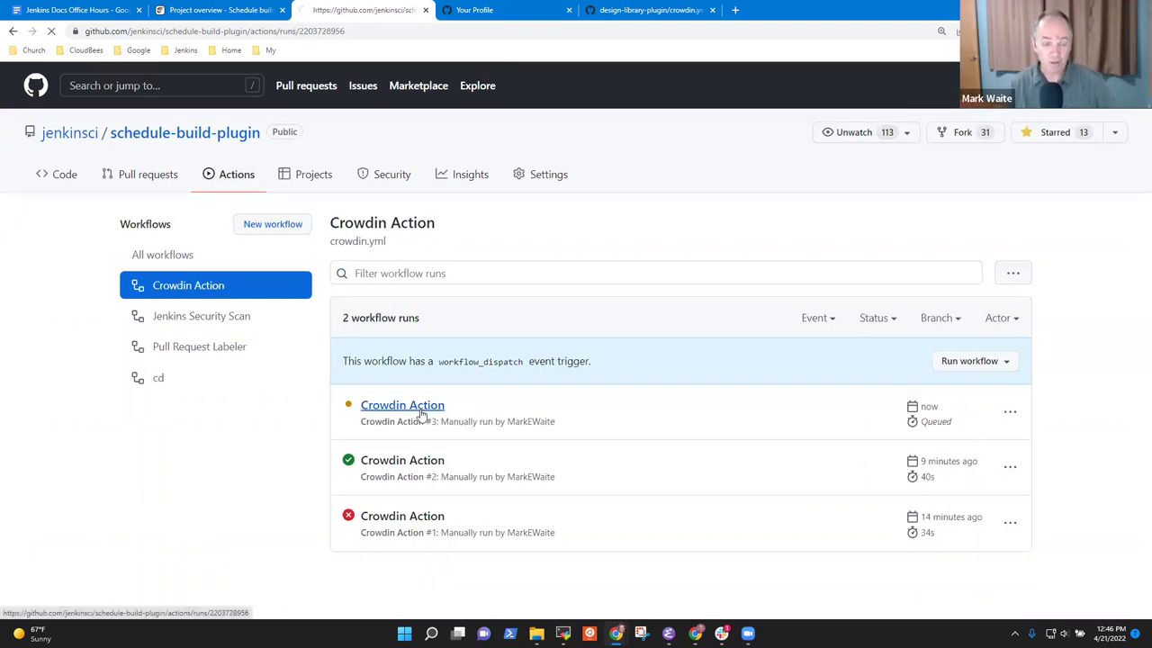
left_click(394, 436)
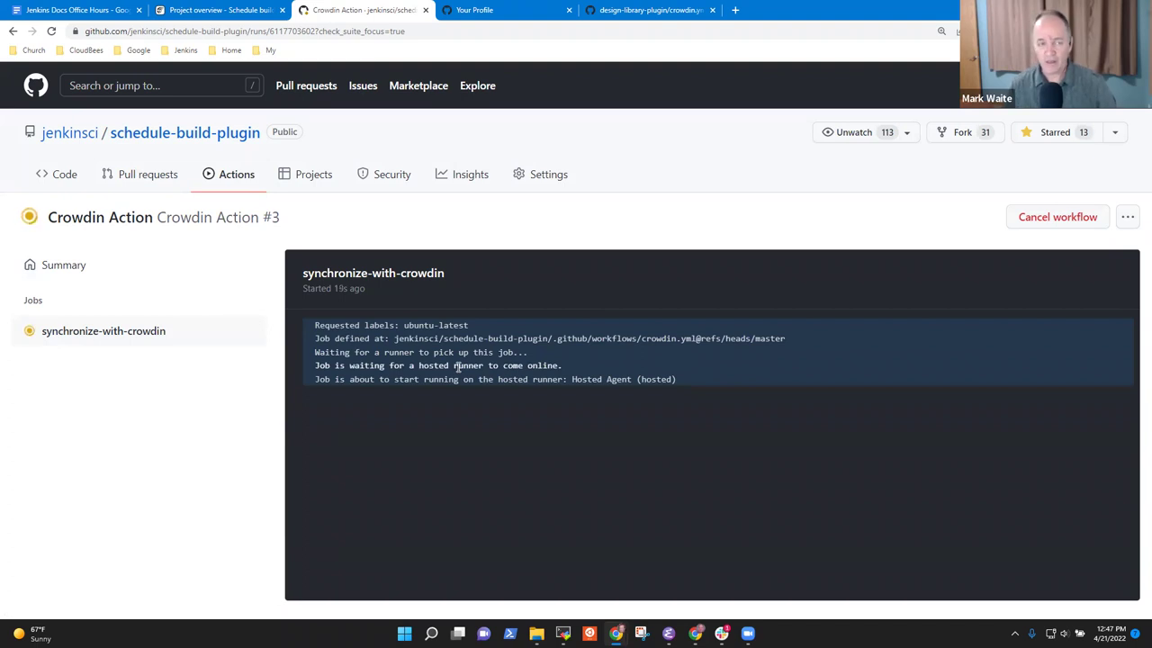
left_click(208, 12)
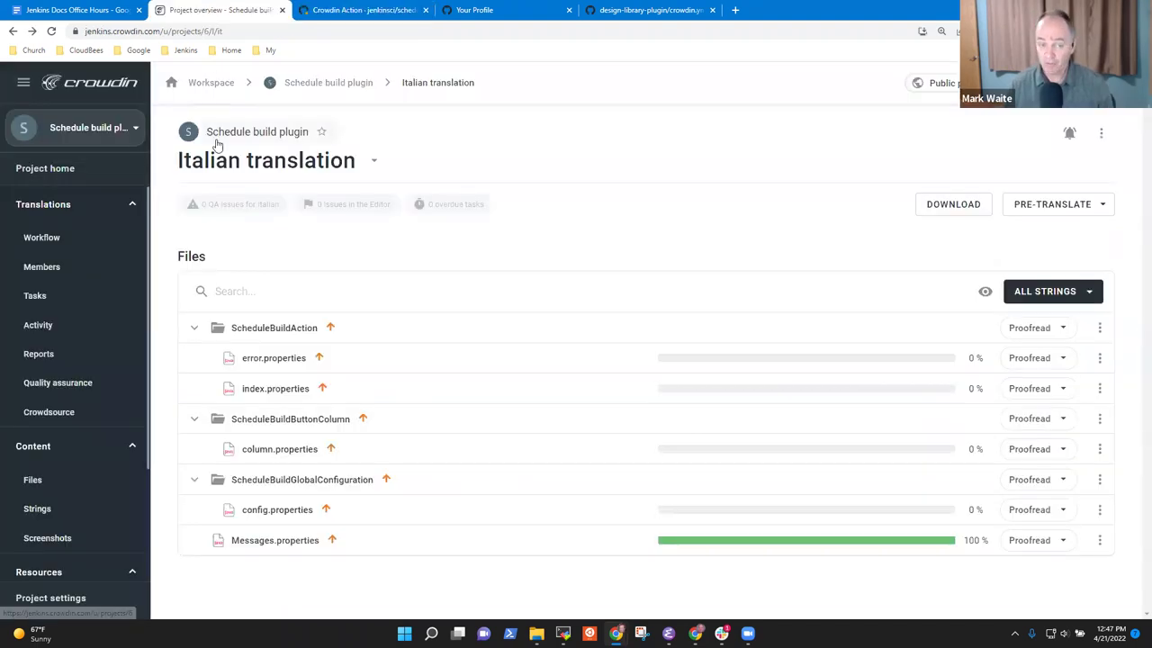
left_click(375, 14)
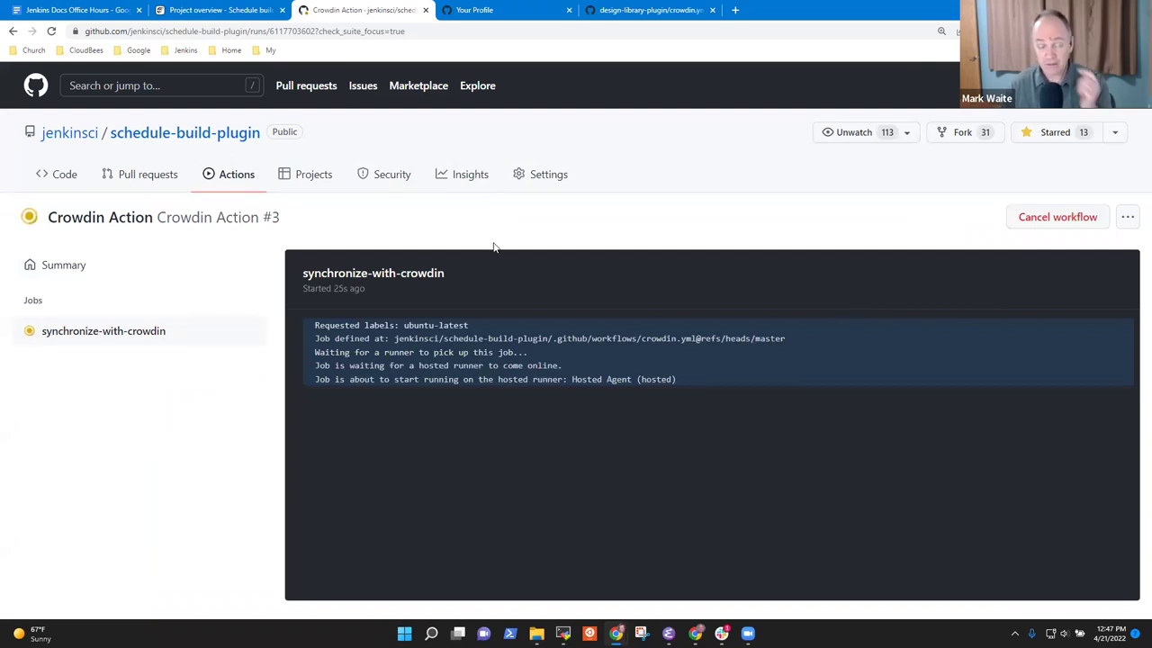
left_click(252, 12)
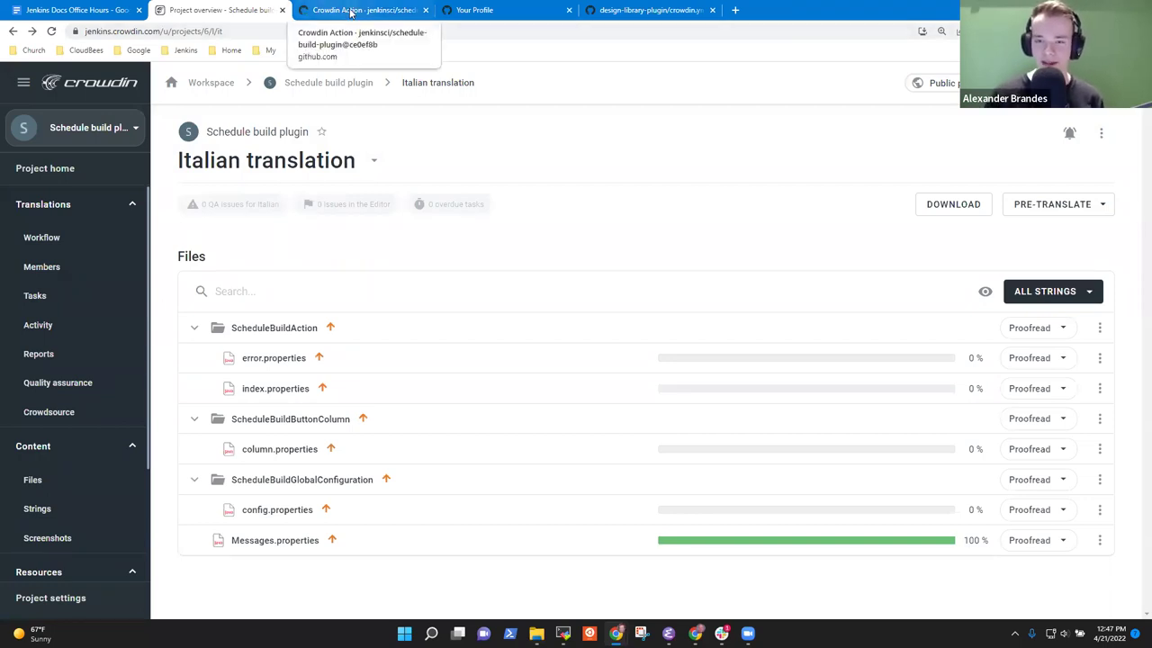
left_click(351, 13)
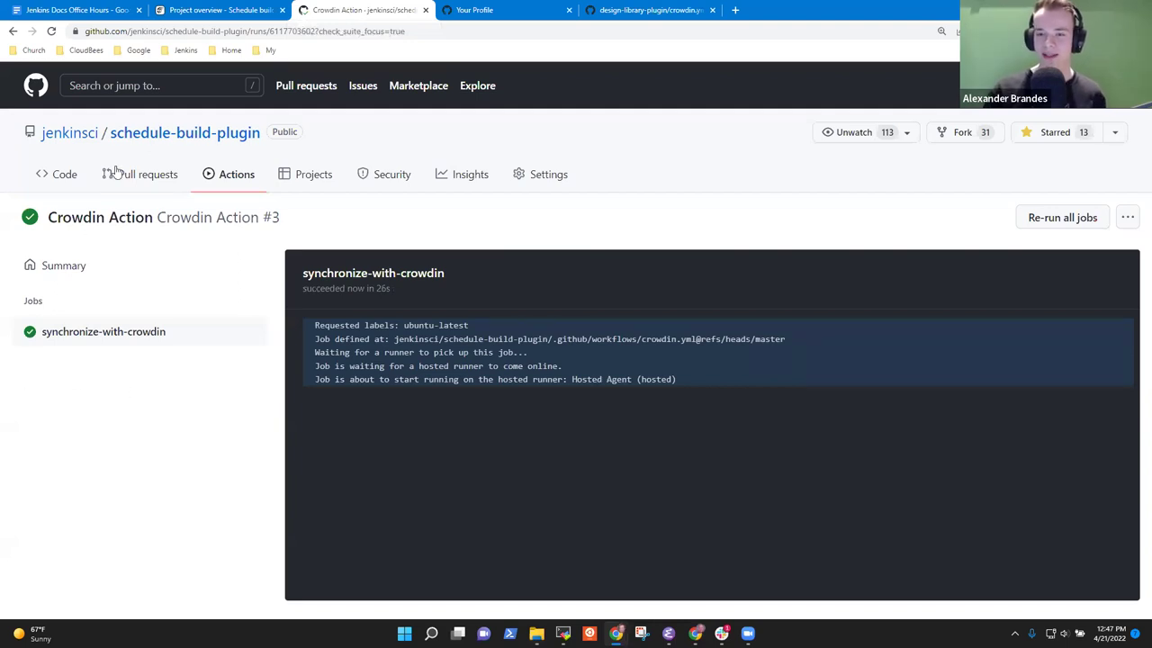
left_click(230, 180)
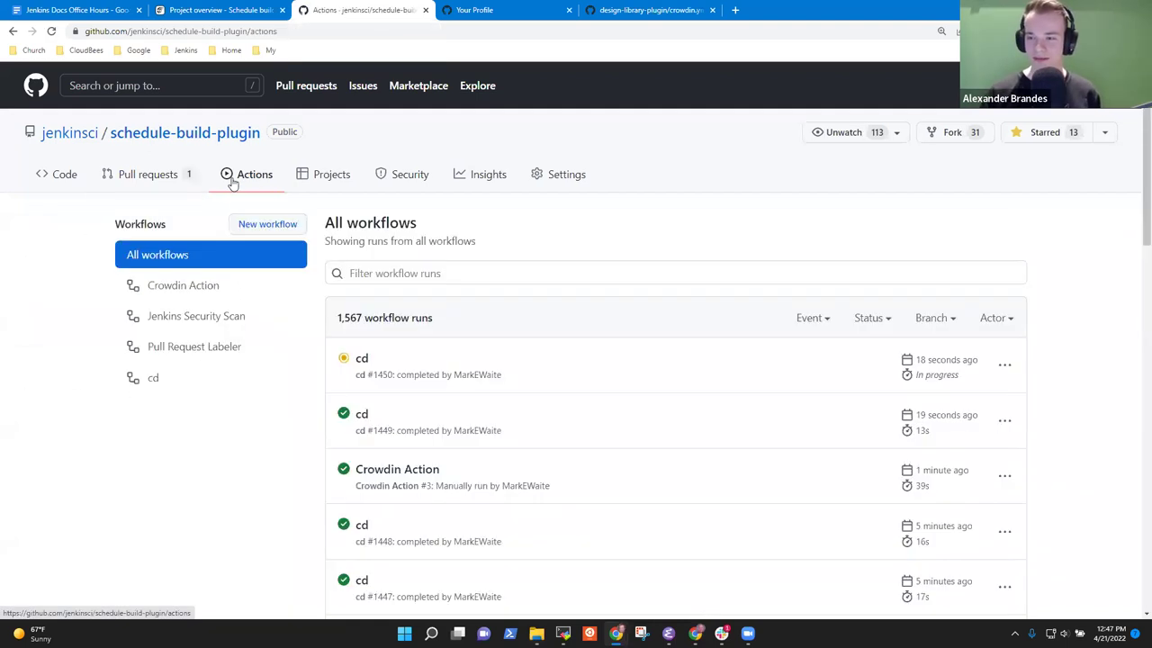
- Open the synchronize-with-crowdin job of the newest Crowdin Action run and examine its steps
left_click(206, 283)
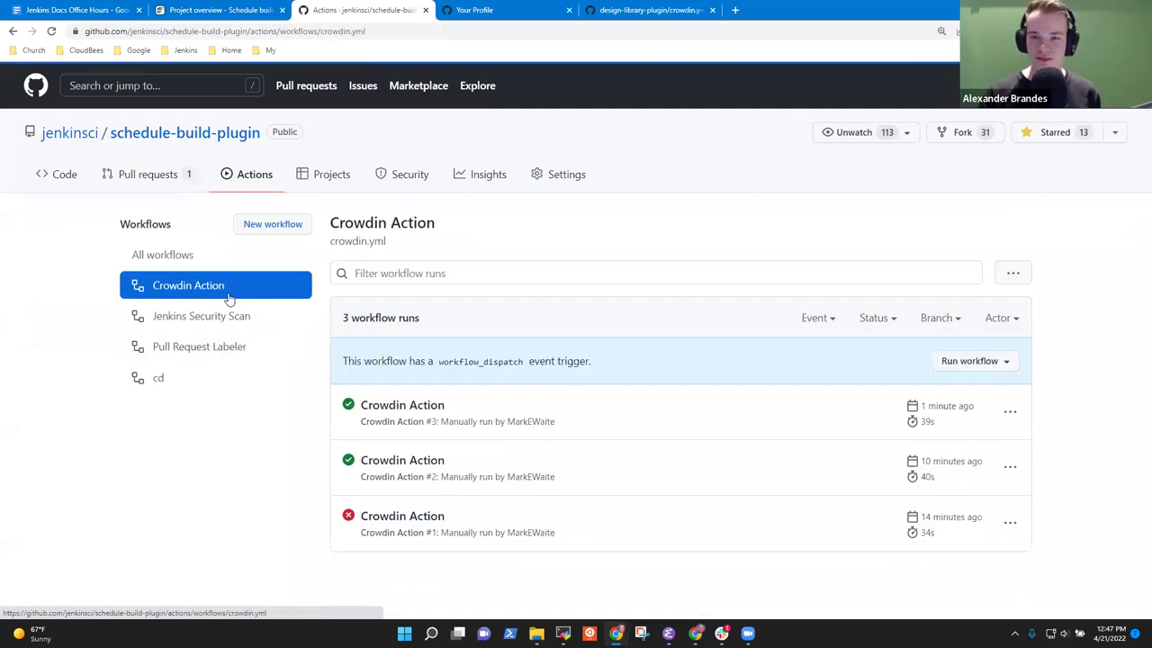
left_click(428, 412)
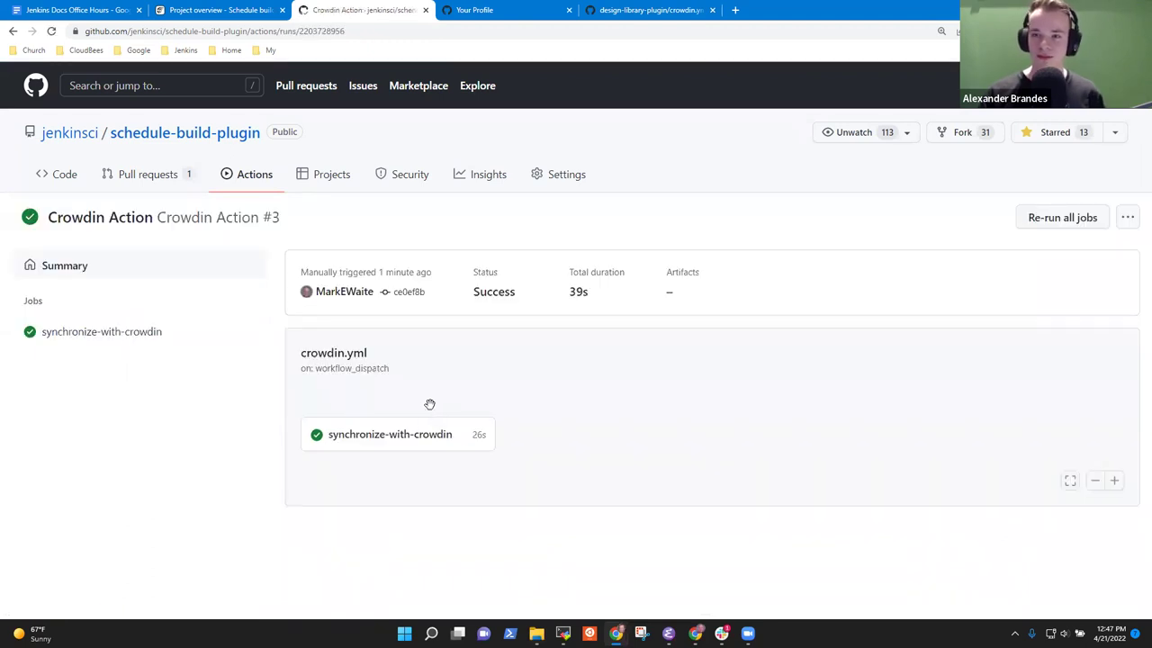
left_click(417, 445)
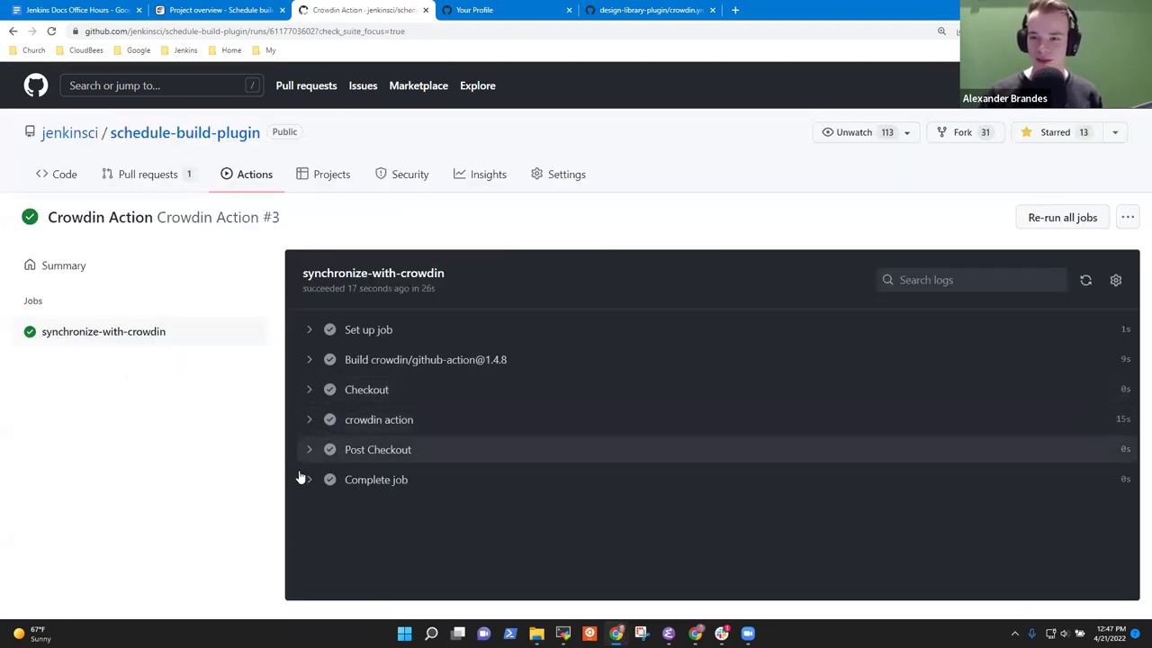
- Open the New Crowdin translations pull request and review the Italian strings in its changed Messages_it.properties file
left_click(179, 174)
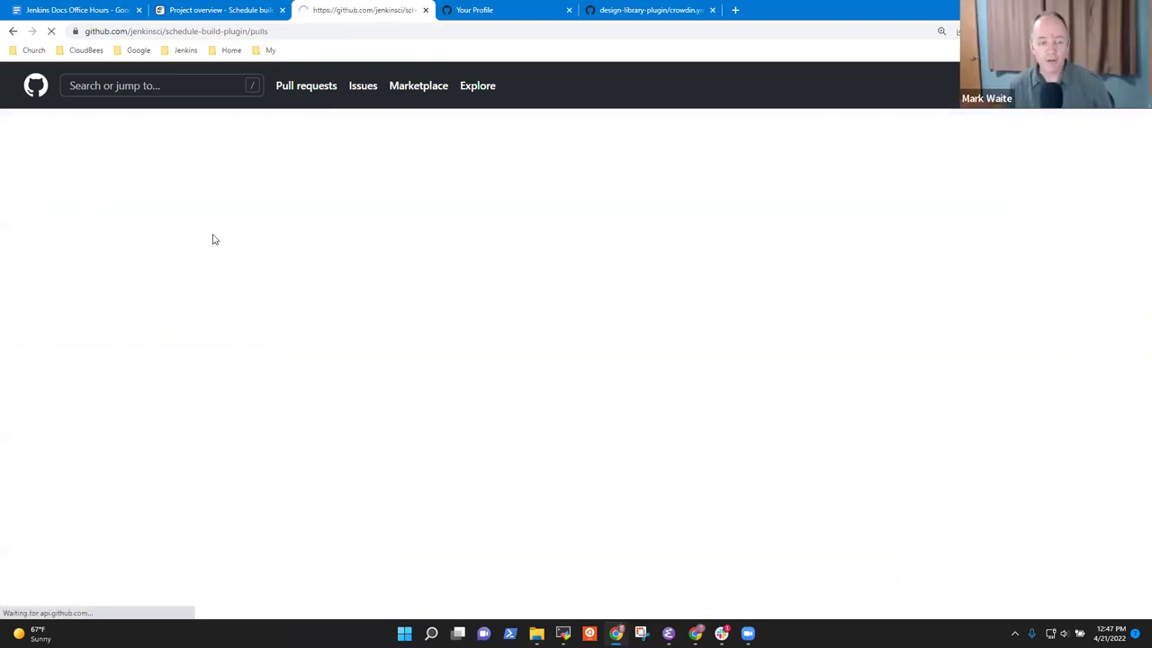
left_click(251, 305)
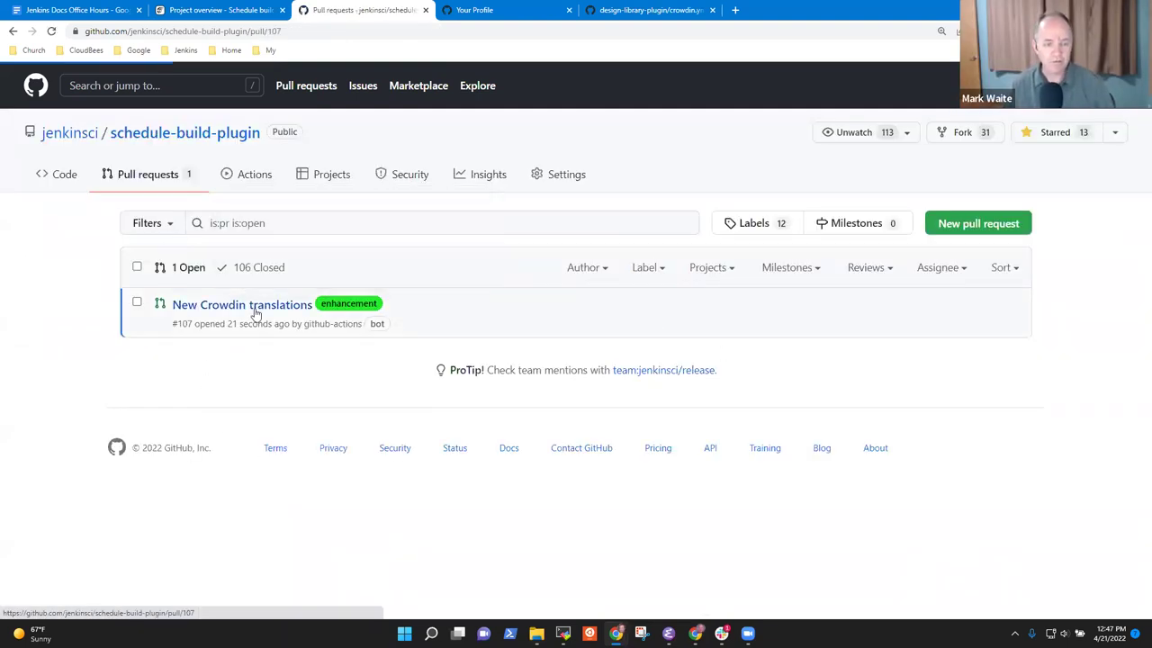
left_click(505, 306)
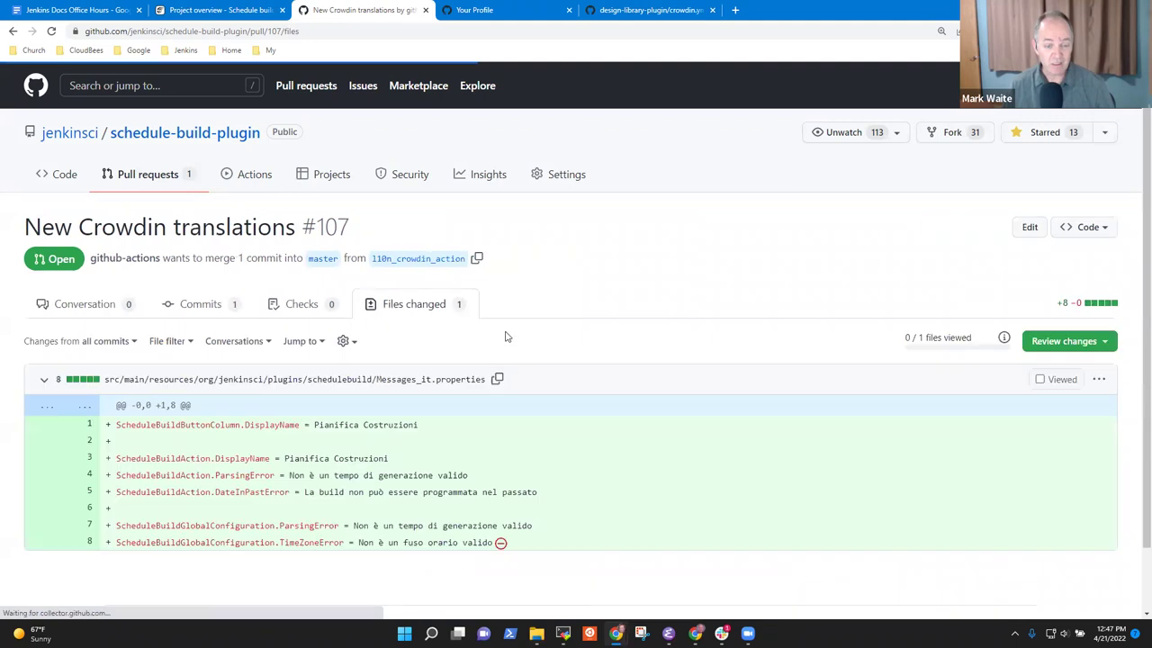
scroll(521, 329, "down", 1)
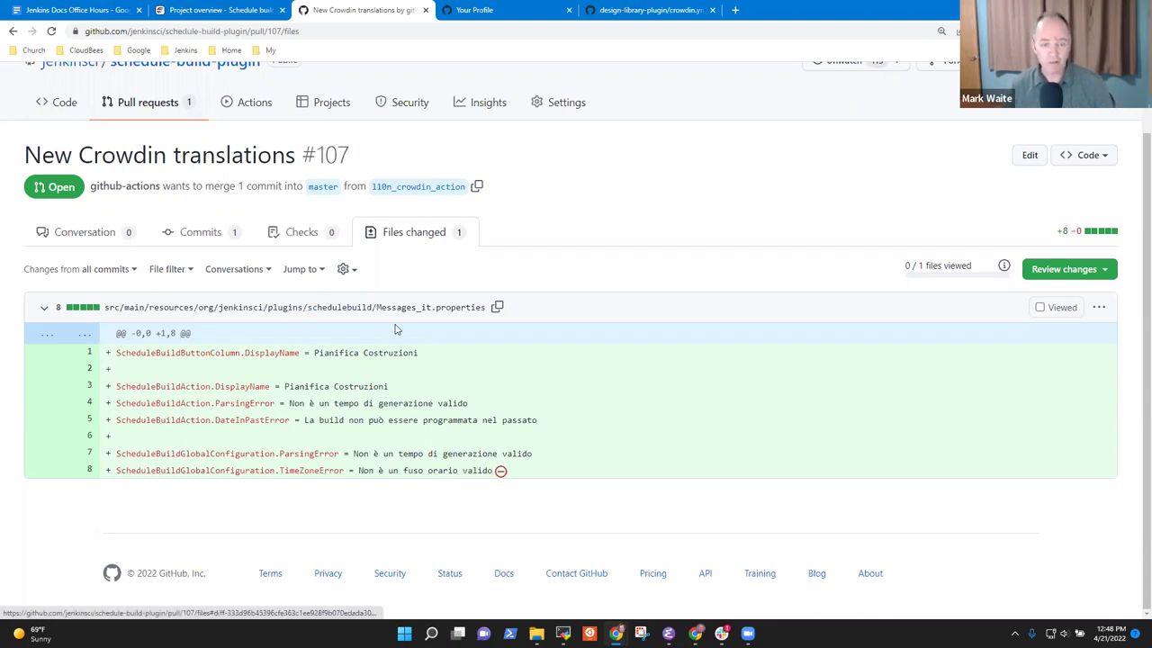
- Check the pull request's conversation for its commit and label, and return to its changed files
left_click(84, 232)
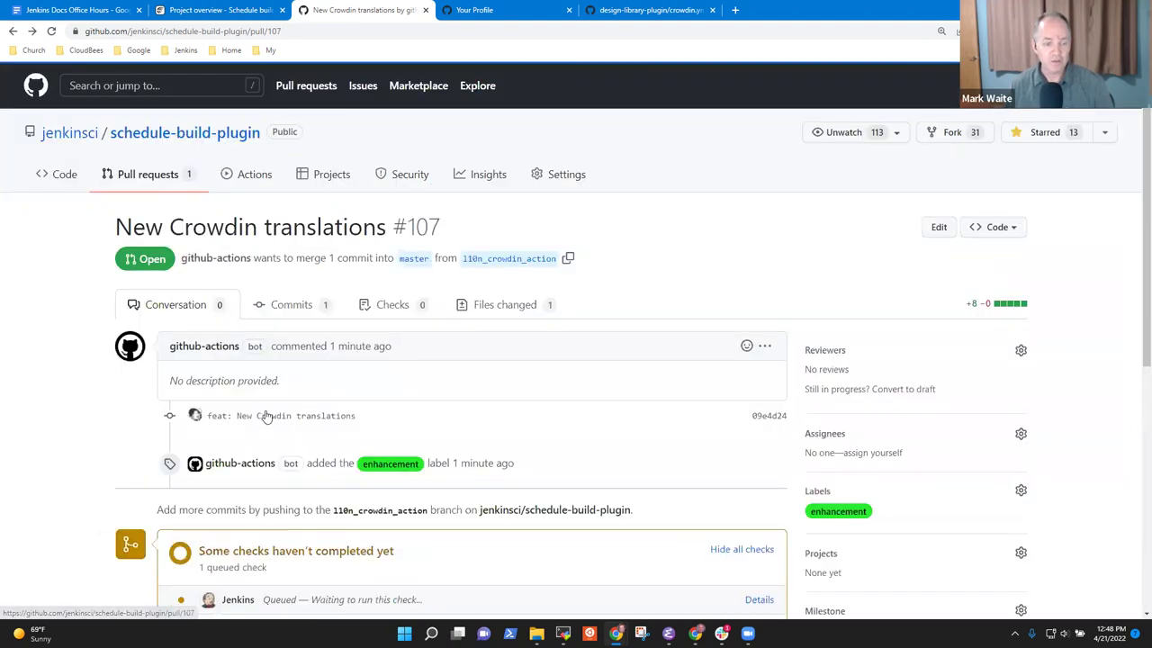
left_click(499, 307)
left_click(87, 236)
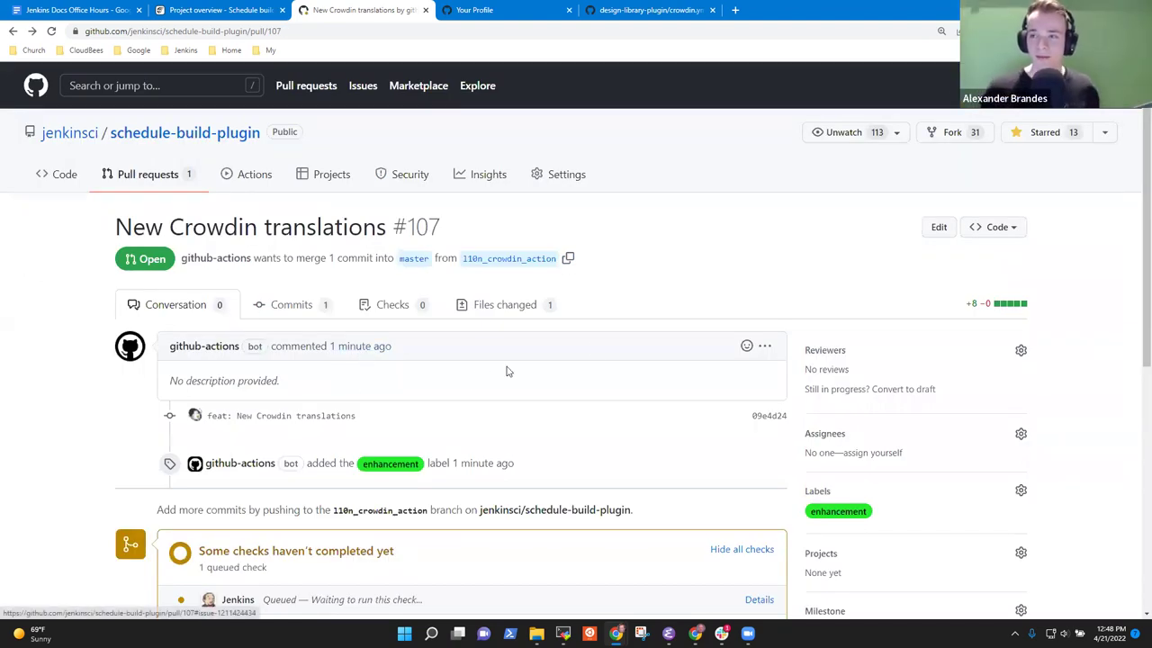
left_click(528, 316)
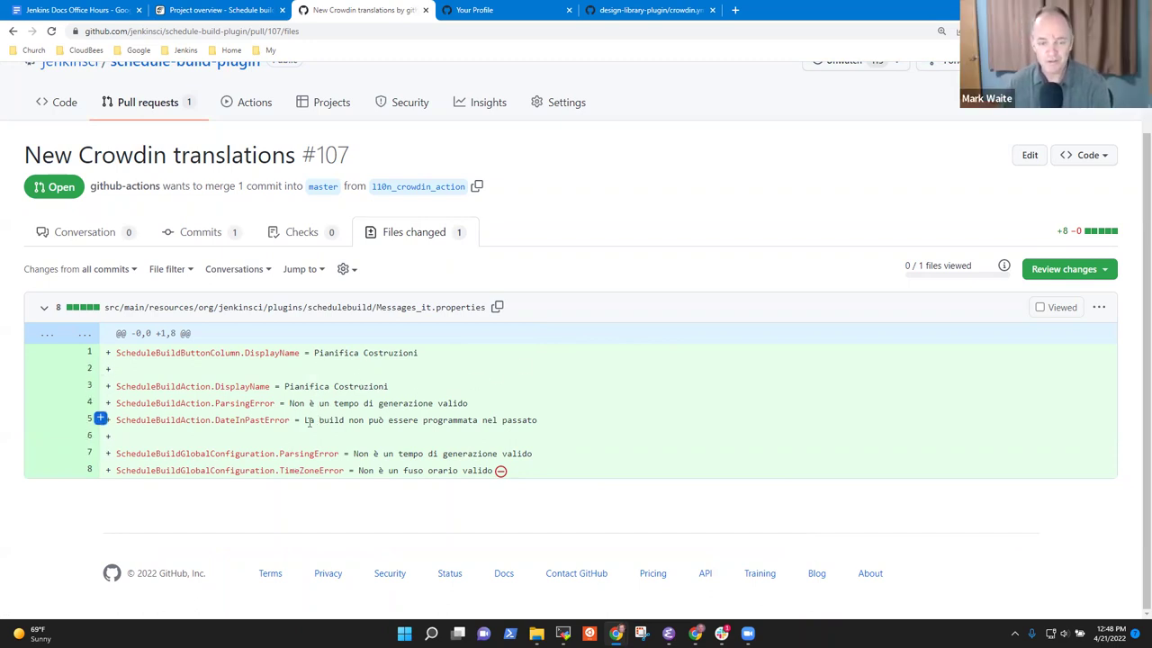
- Highlight the Italian DateInPastError message "La build non può essere programmata nel passato" and its word "build" in the diff
left_click_drag(308, 423, 537, 422)
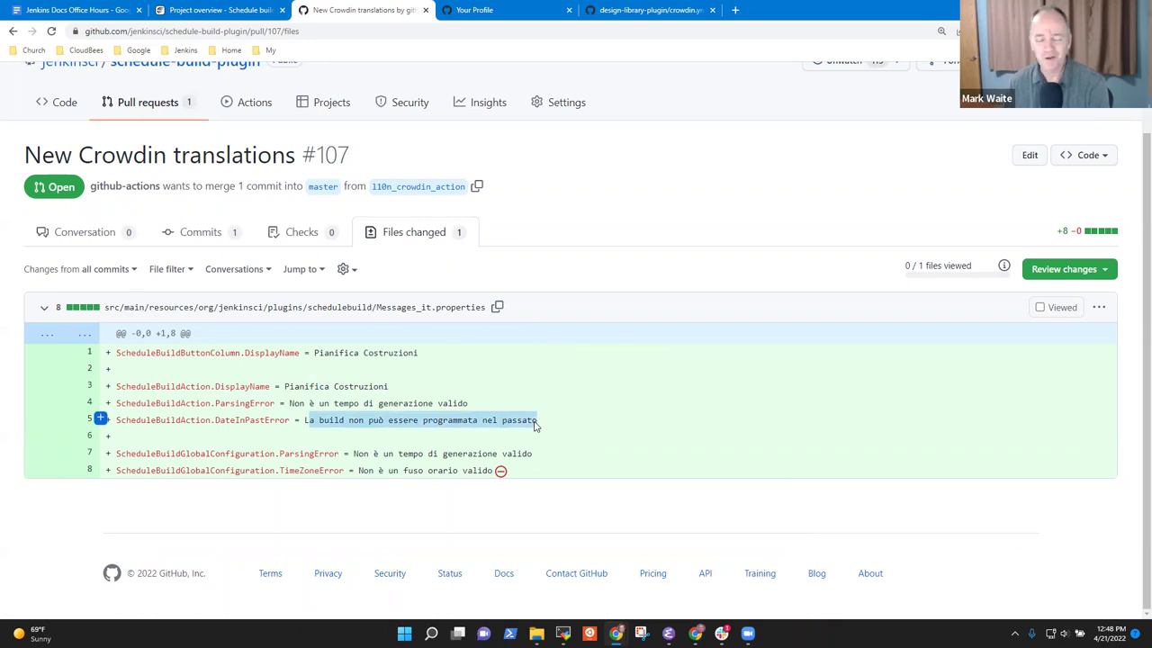
double_click(330, 418)
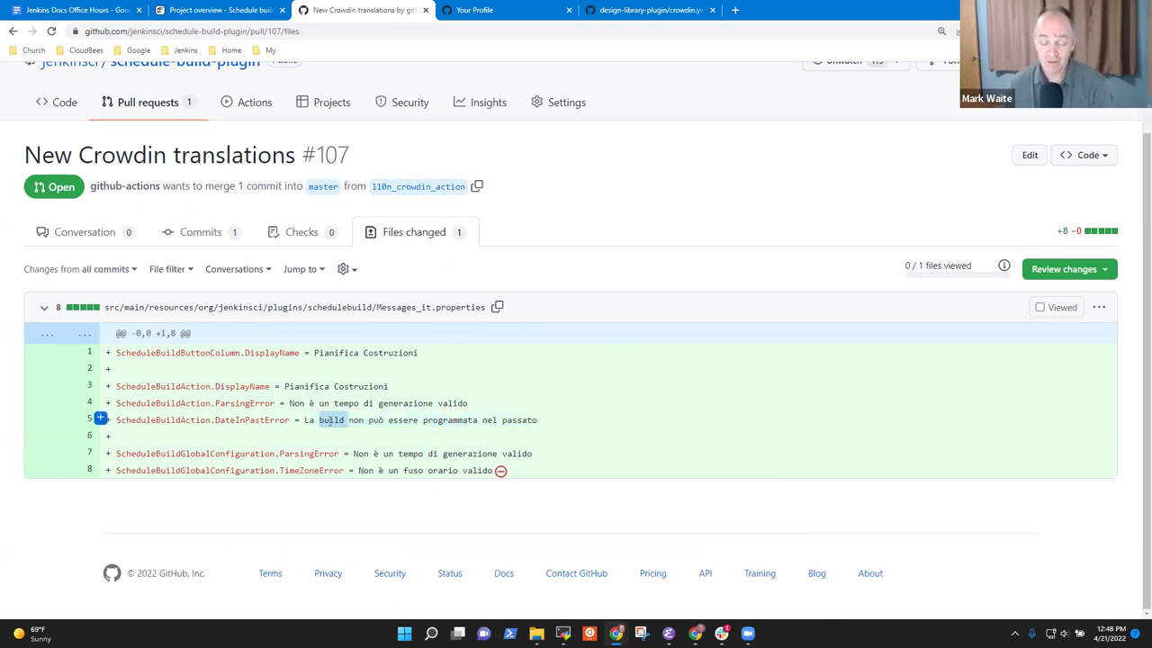
left_click_drag(308, 421, 538, 422)
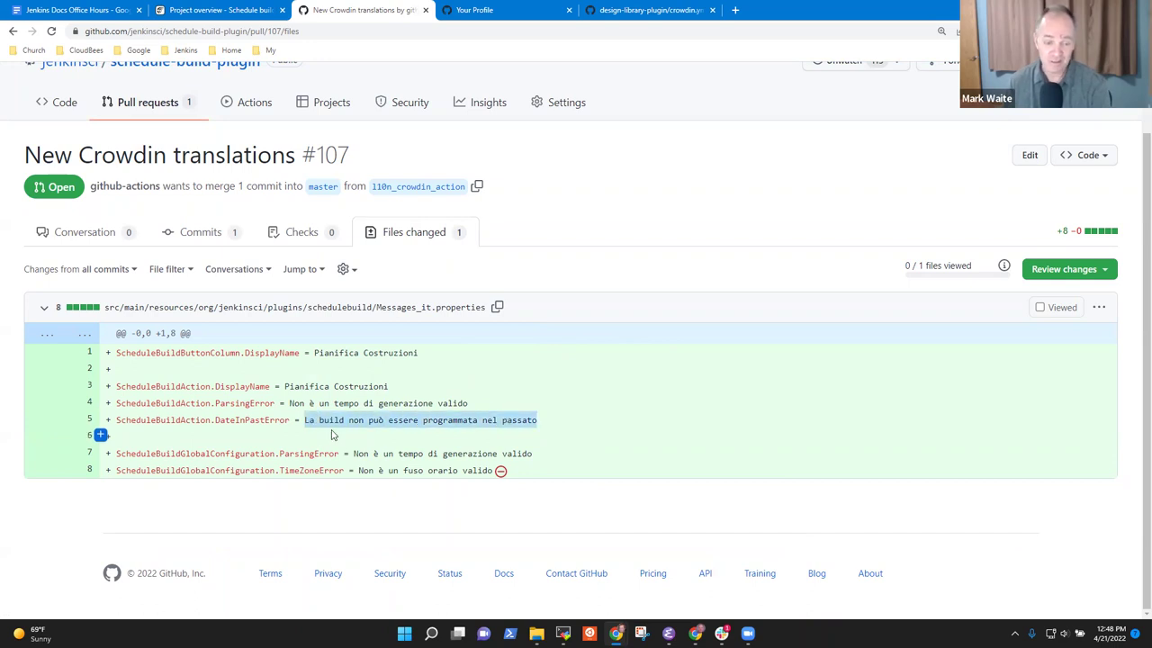
double_click(331, 420)
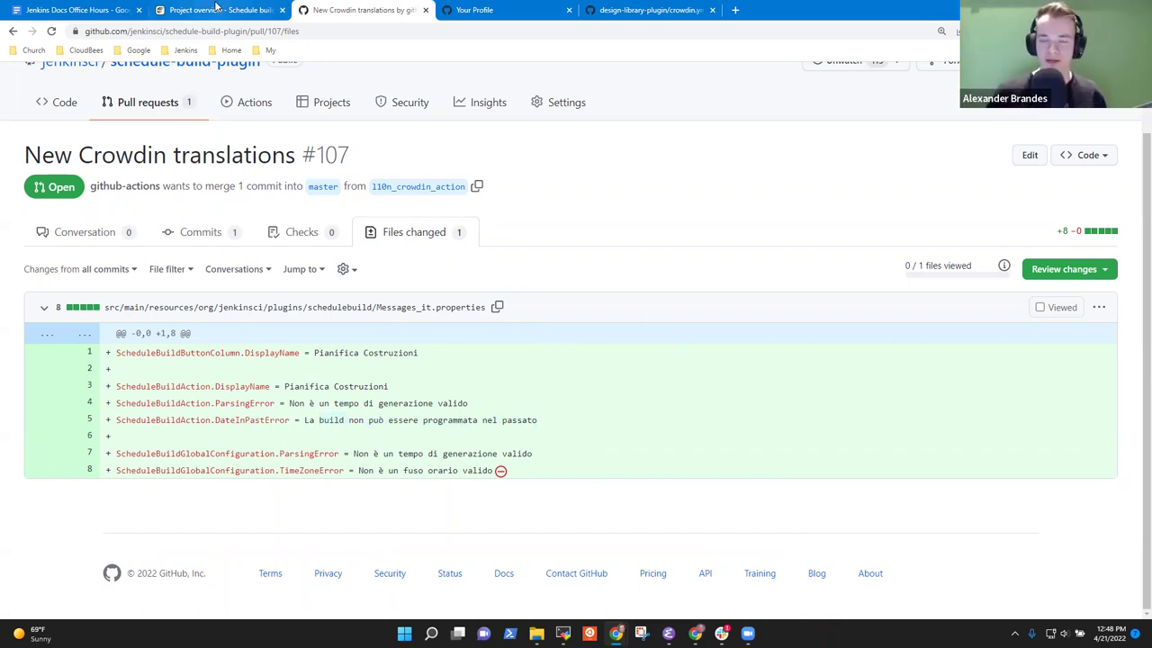
- Review the pull request's conversation and its list of commits, and return to the conversation
left_click(222, 9)
left_click(325, 9)
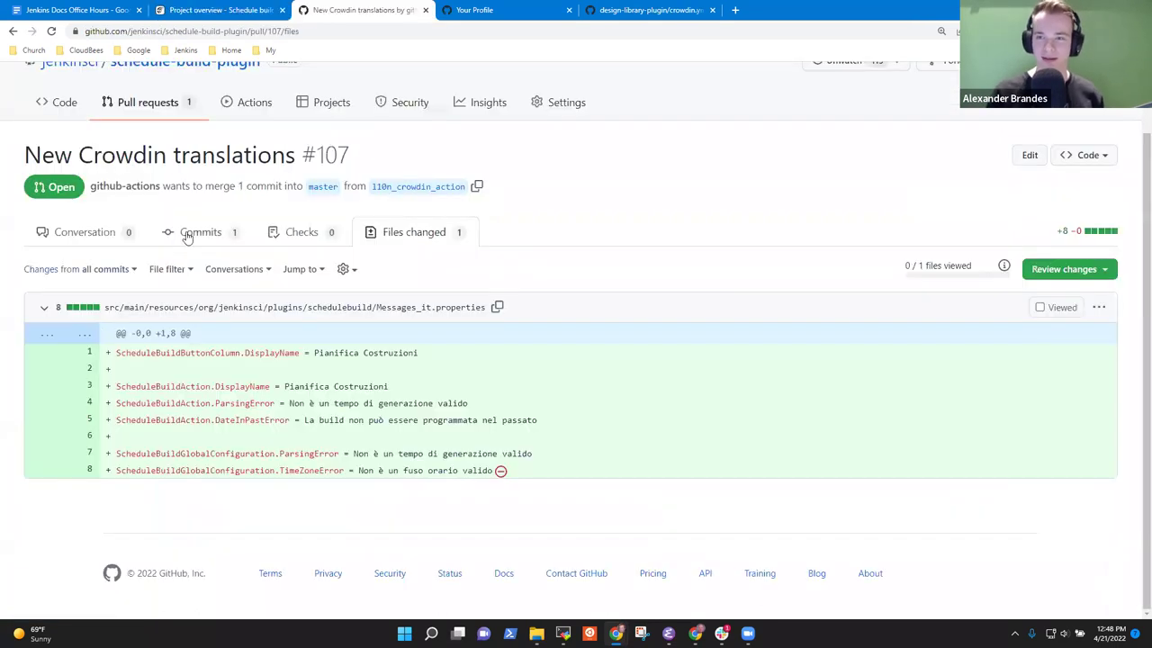
left_click(81, 231)
scroll(396, 339, "down", 2)
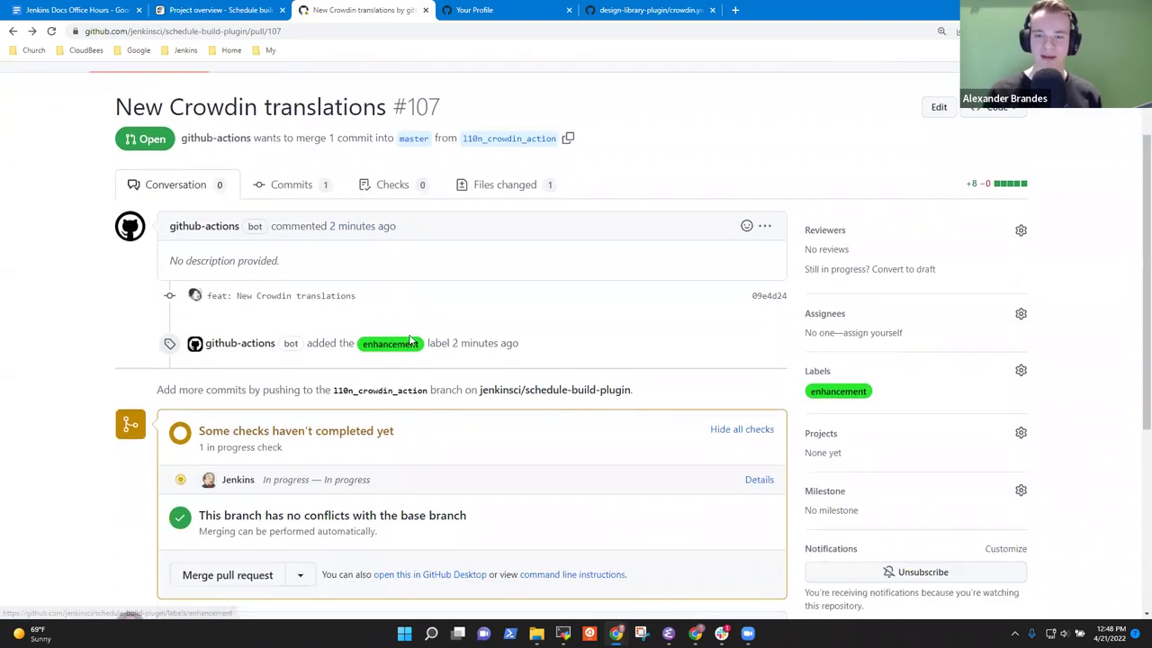
scroll(428, 338, "up", 2)
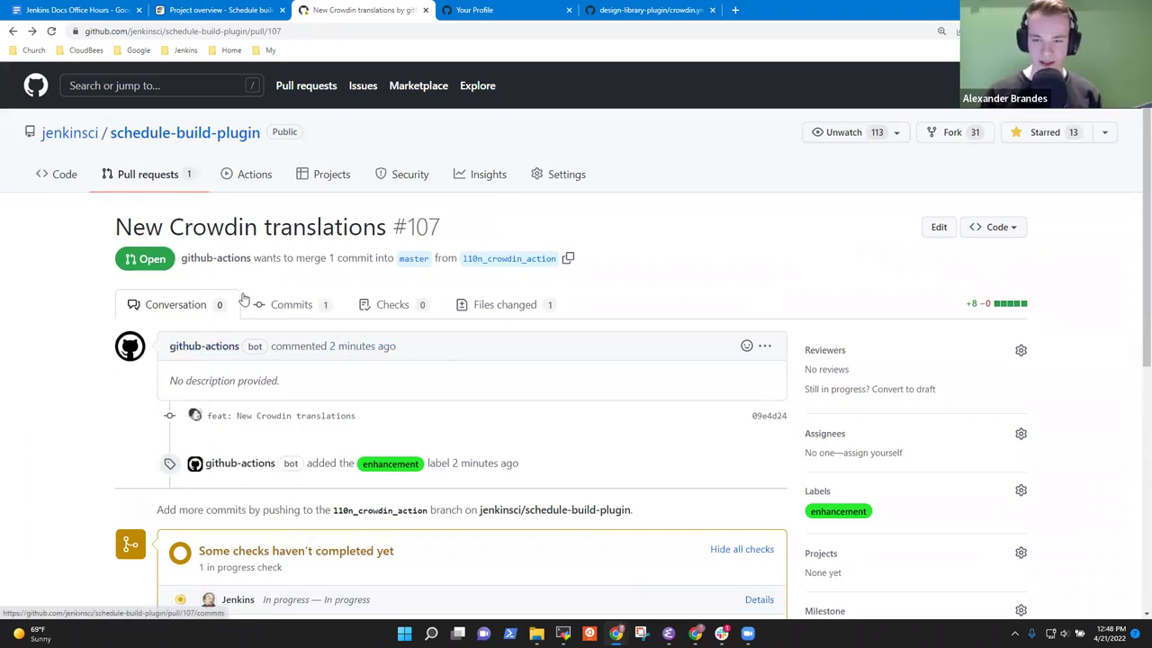
left_click(305, 306)
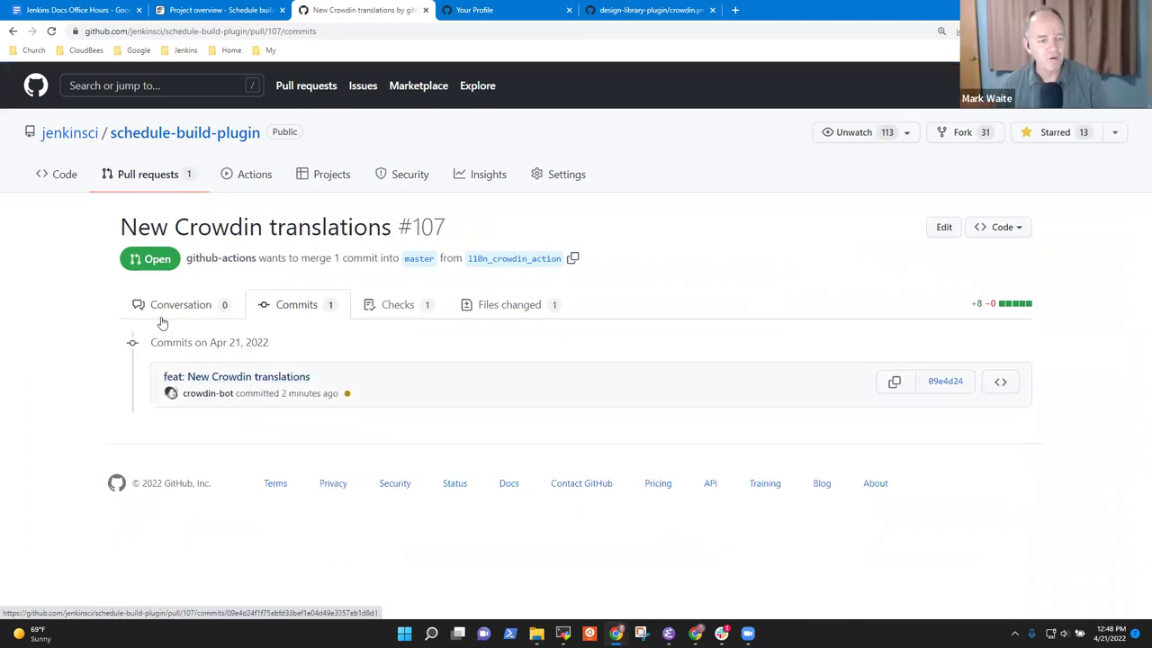
left_click(187, 308)
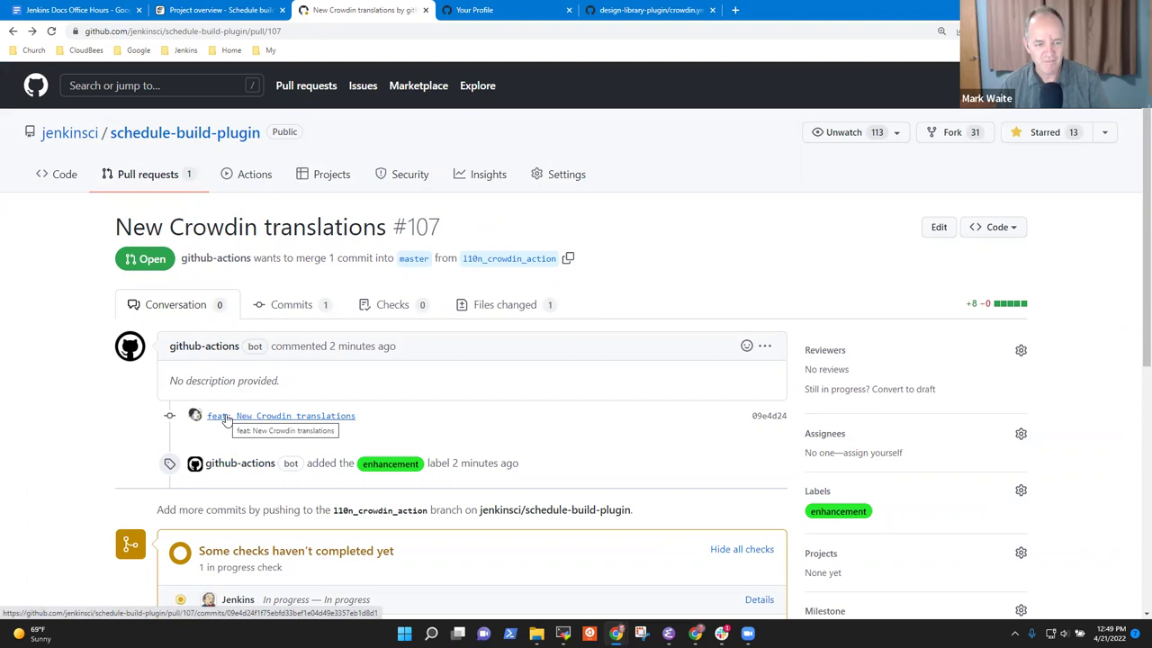
- Examine the commit title, label and merge checks of the pull request, and recheck its changed files
mouse_move(201, 421)
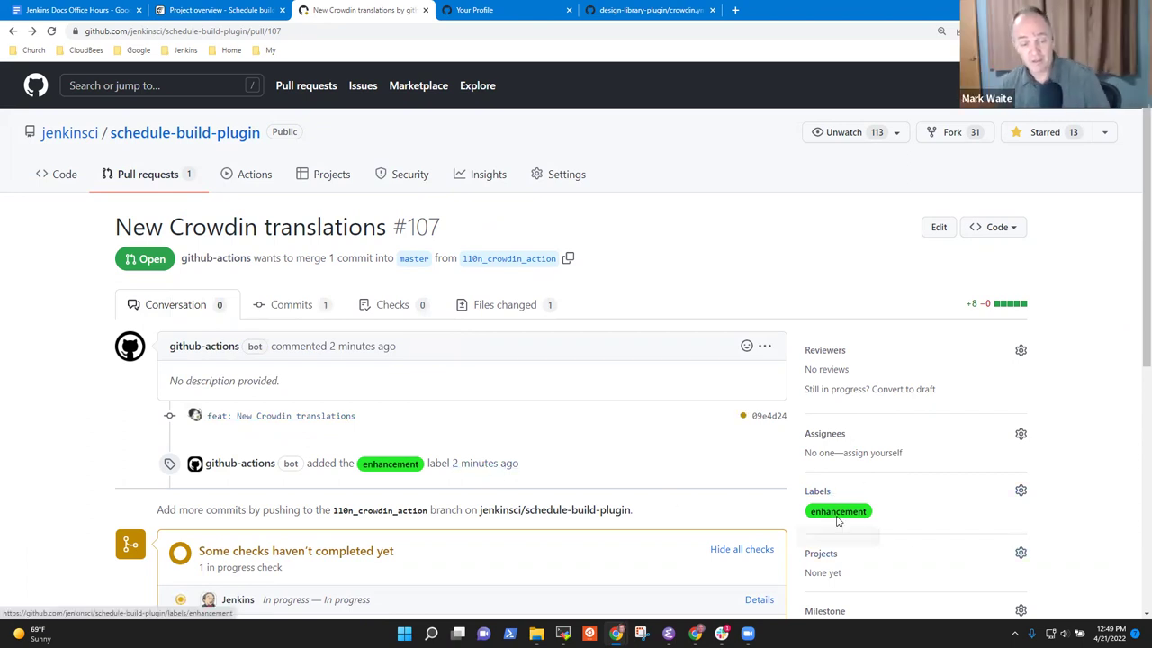
scroll(486, 270, "down", 3)
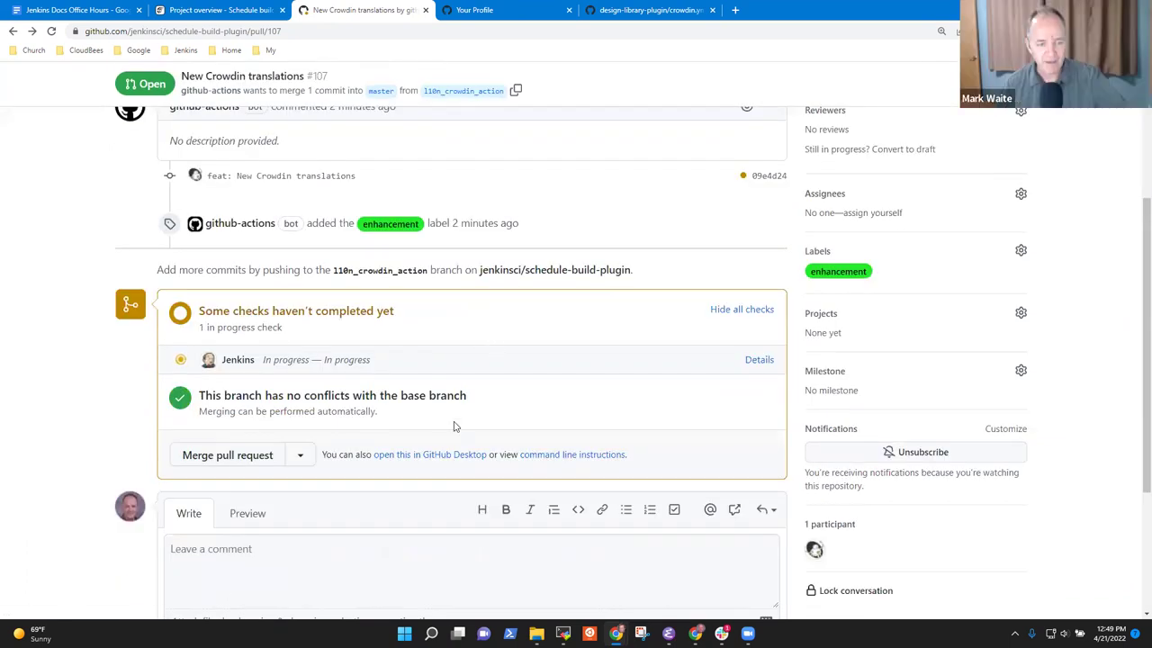
scroll(405, 331, "up", 3)
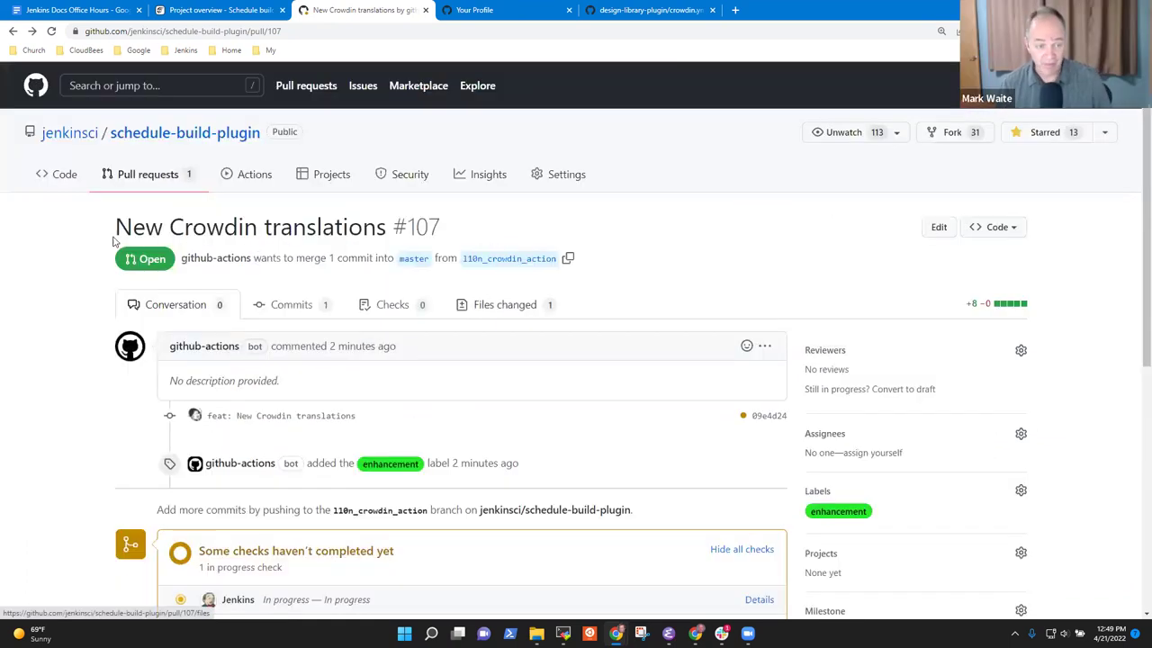
left_click(520, 311)
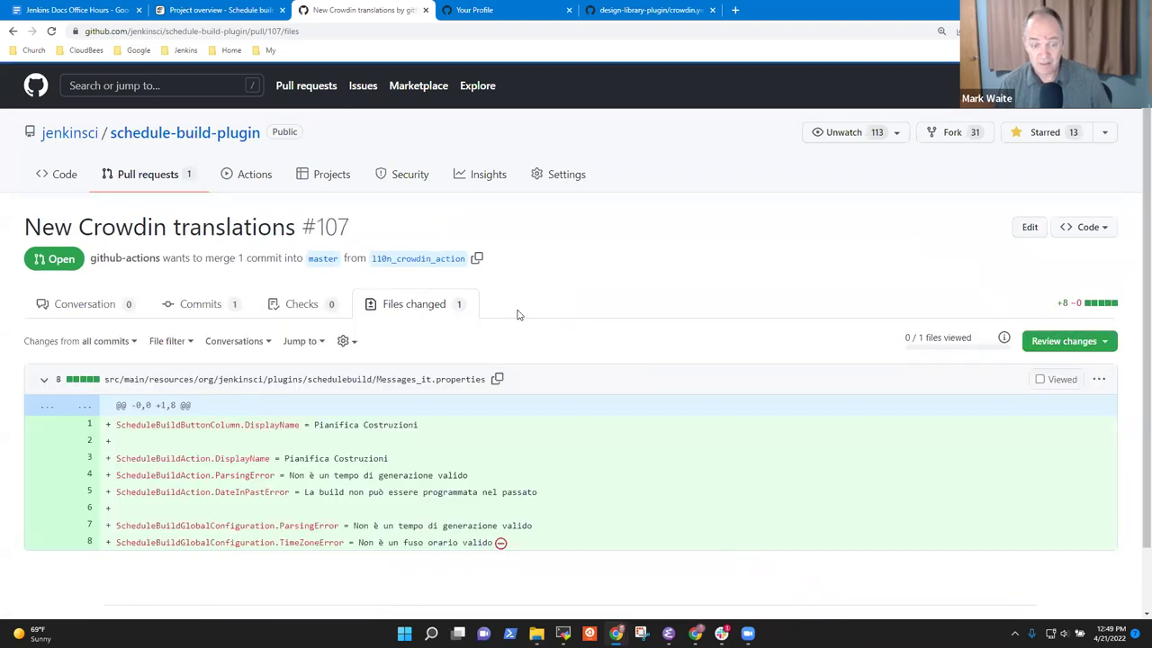
left_click(119, 310)
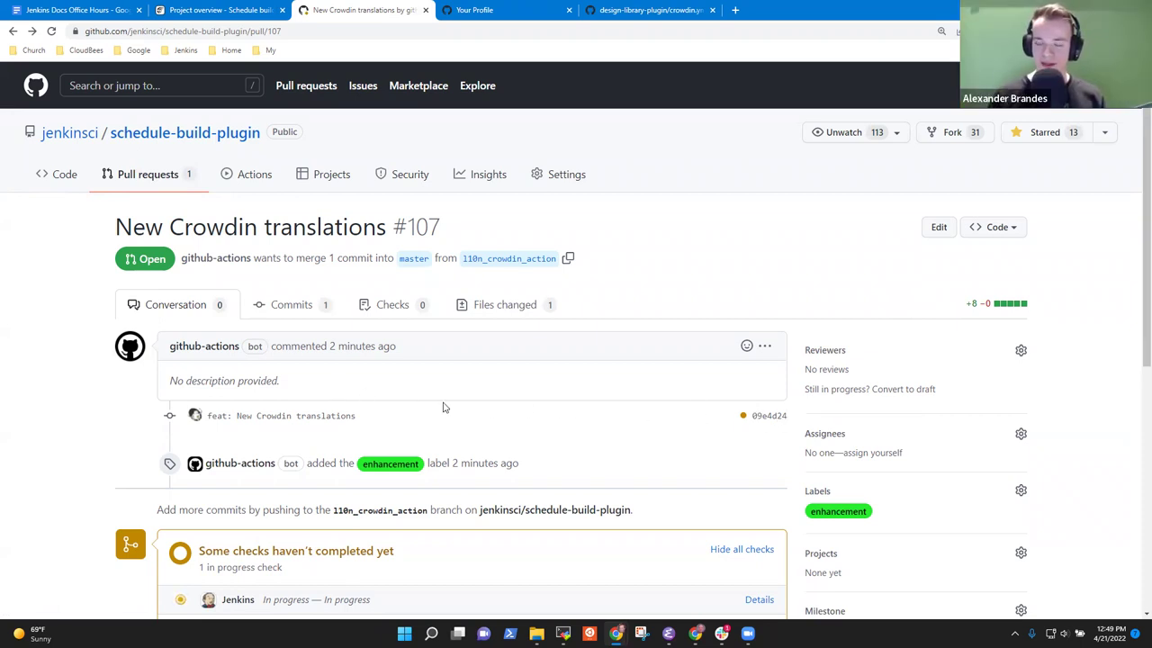
- Inspect the Jenkins check's details and its build page on ci.jenkins.io, and return to the pull request's conversation
scroll(210, 500, "down", 2)
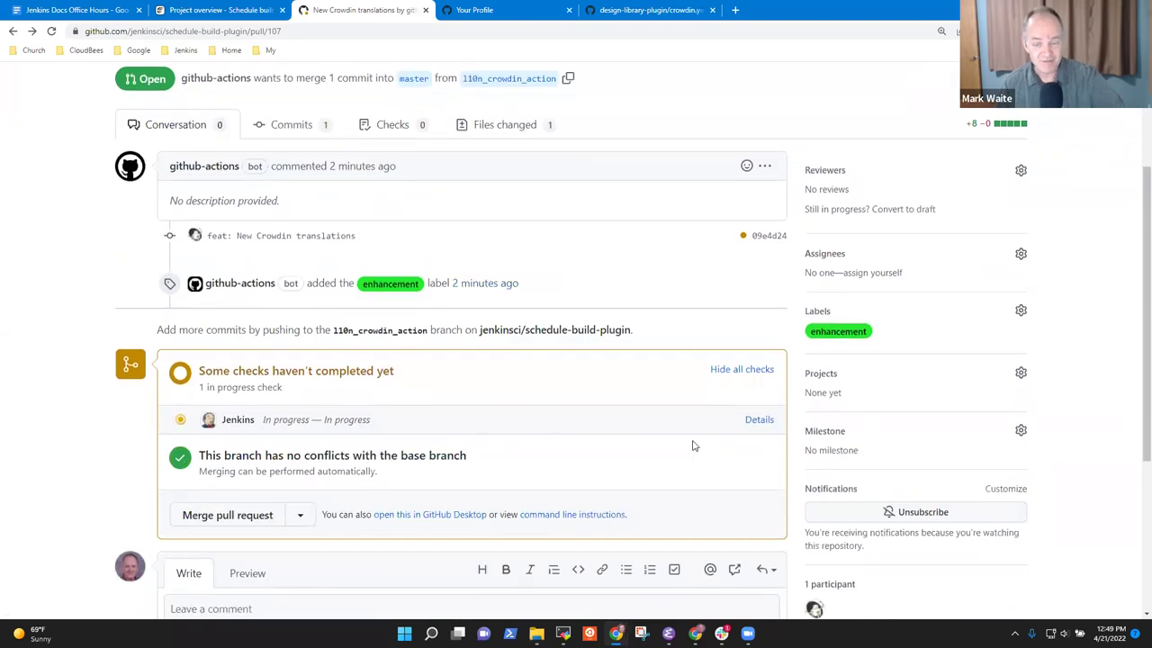
left_click(758, 420)
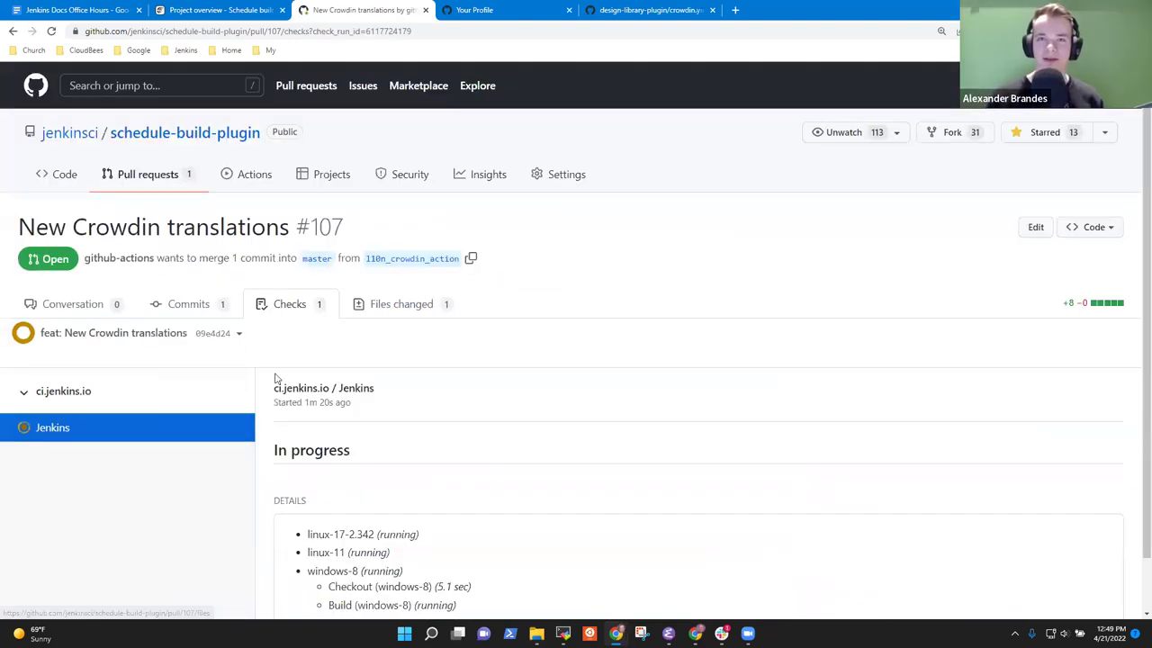
scroll(373, 382, "down", 1)
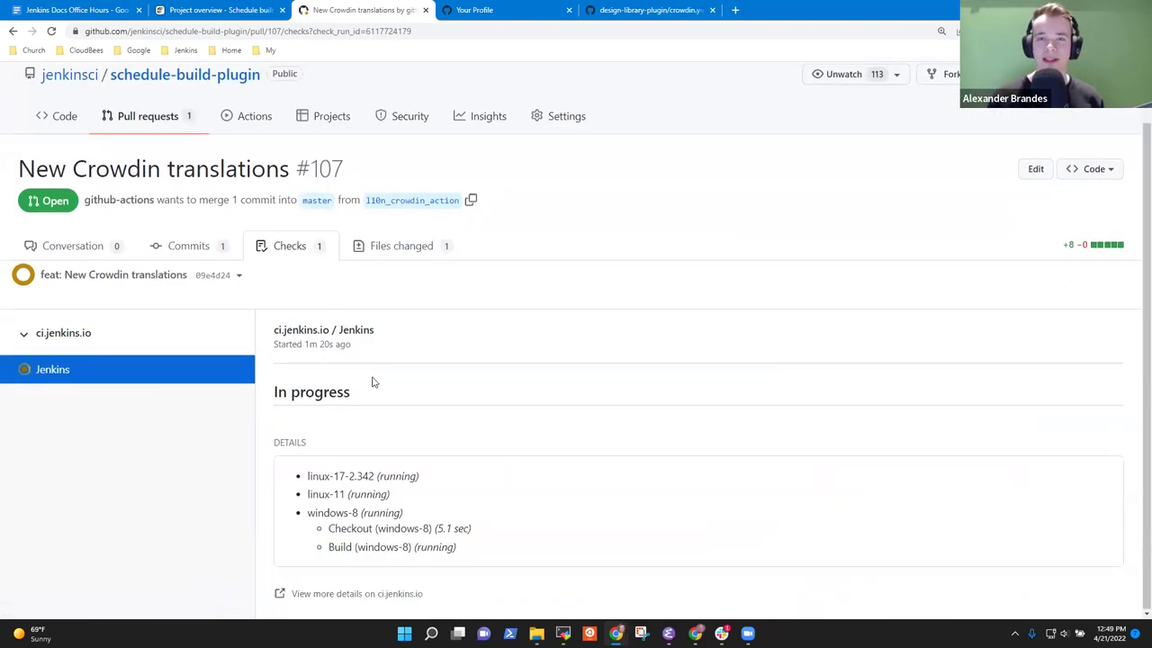
left_click(392, 593)
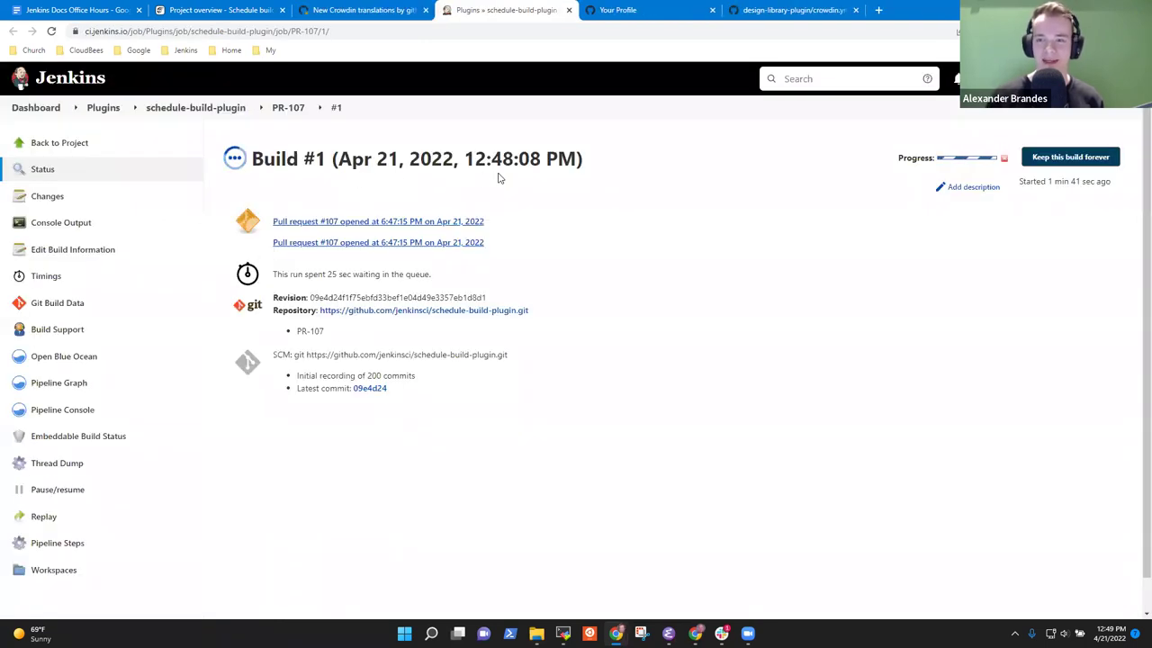
left_click(378, 13)
left_click(90, 250)
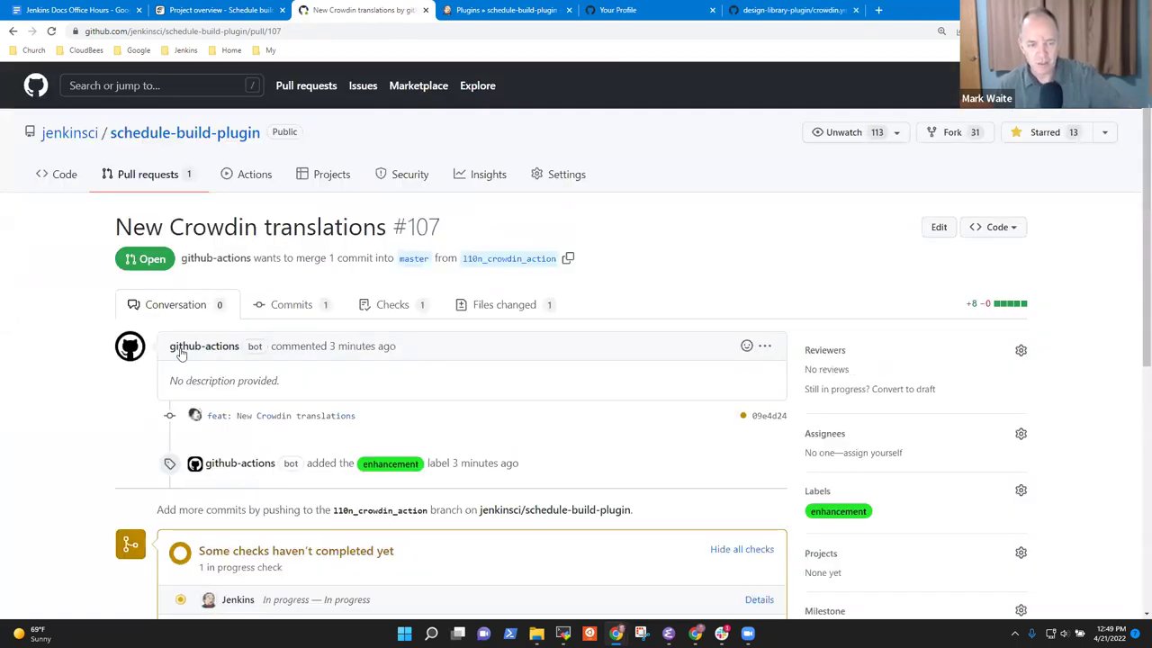
- Highlight the pull request's title and examine how the repository's draft and latest release notes group changes by category
left_click_drag(117, 229, 379, 246)
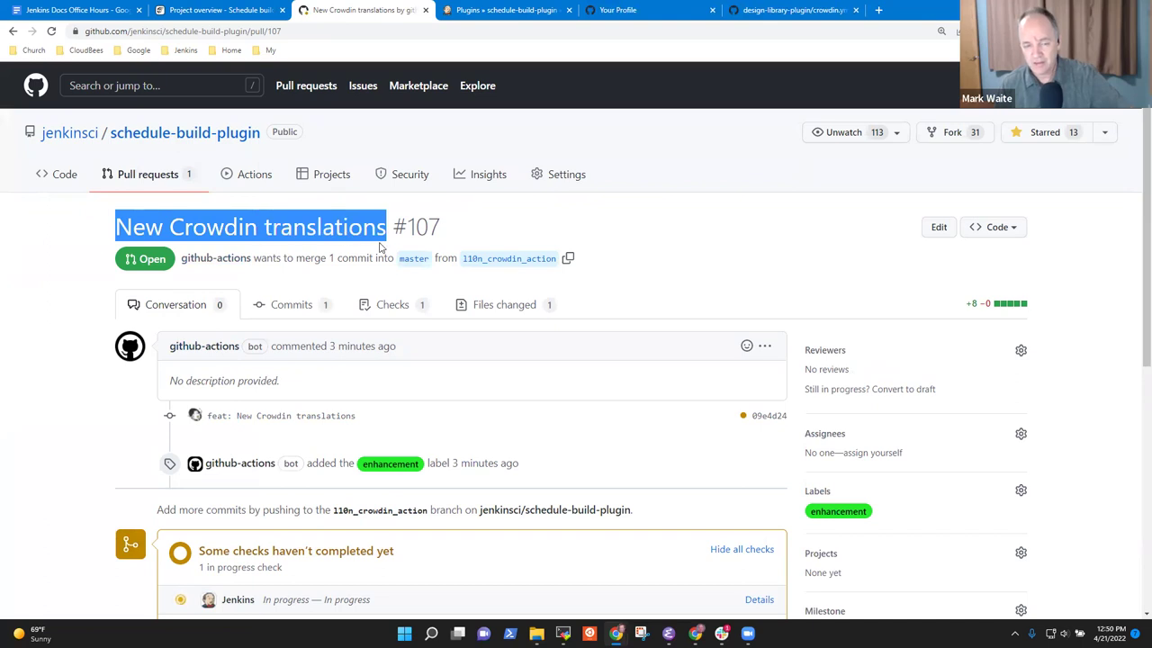
left_click(63, 173)
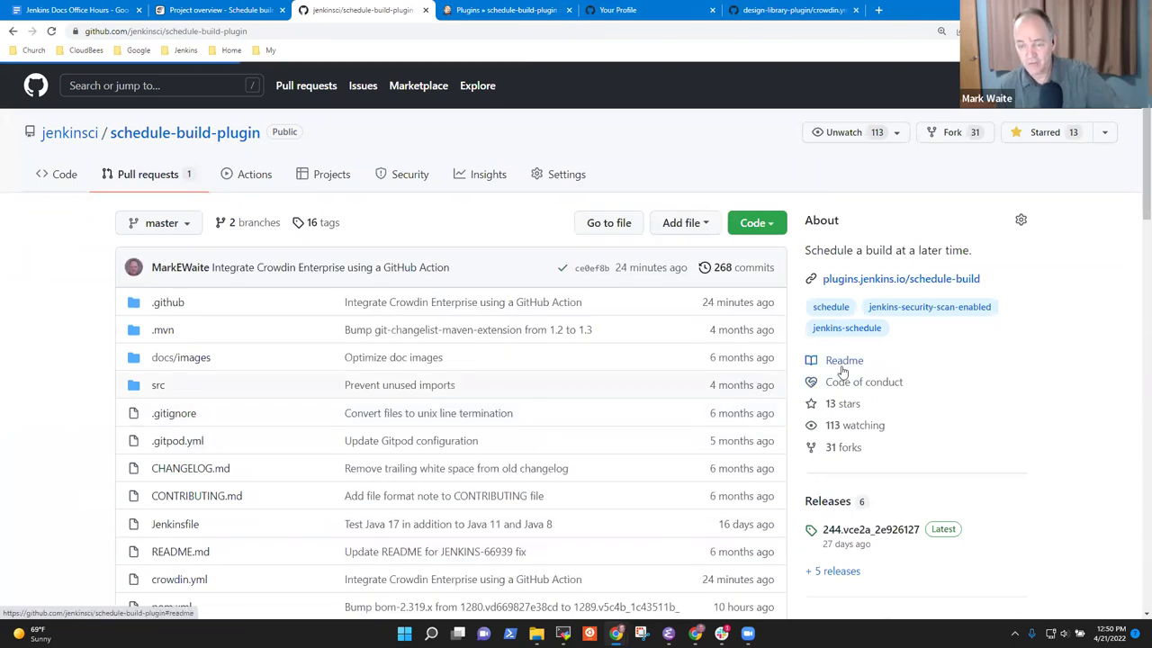
left_click(827, 500)
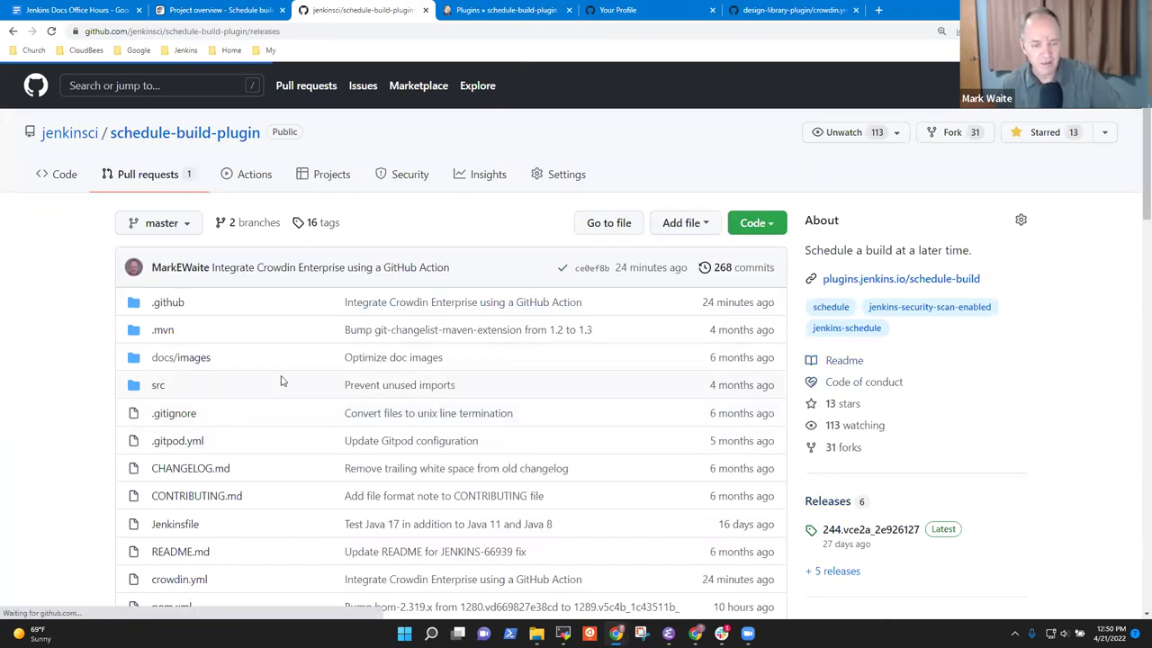
scroll(431, 263, "down", 2)
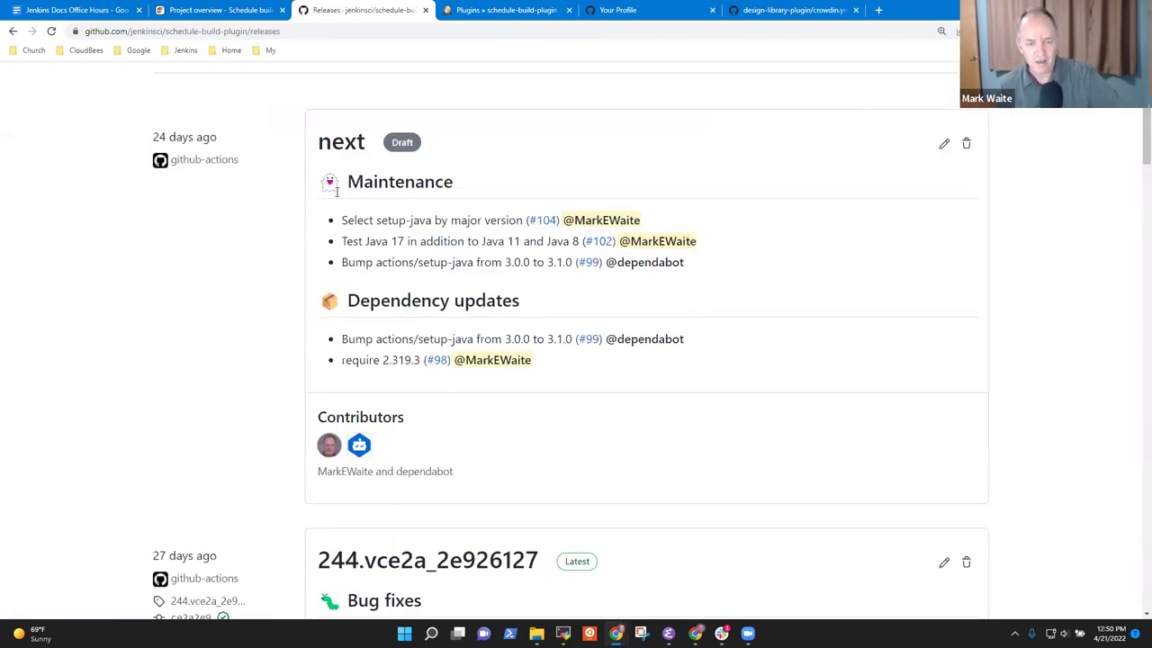
double_click(376, 180)
triple_click(453, 302)
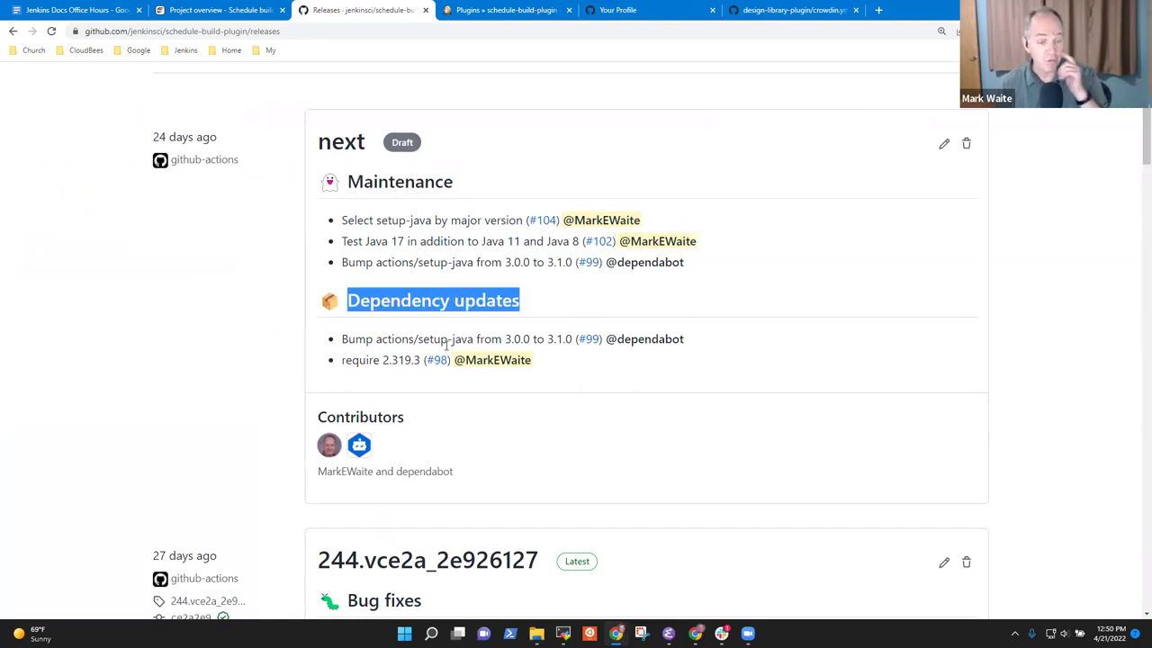
scroll(454, 359, "down", 3)
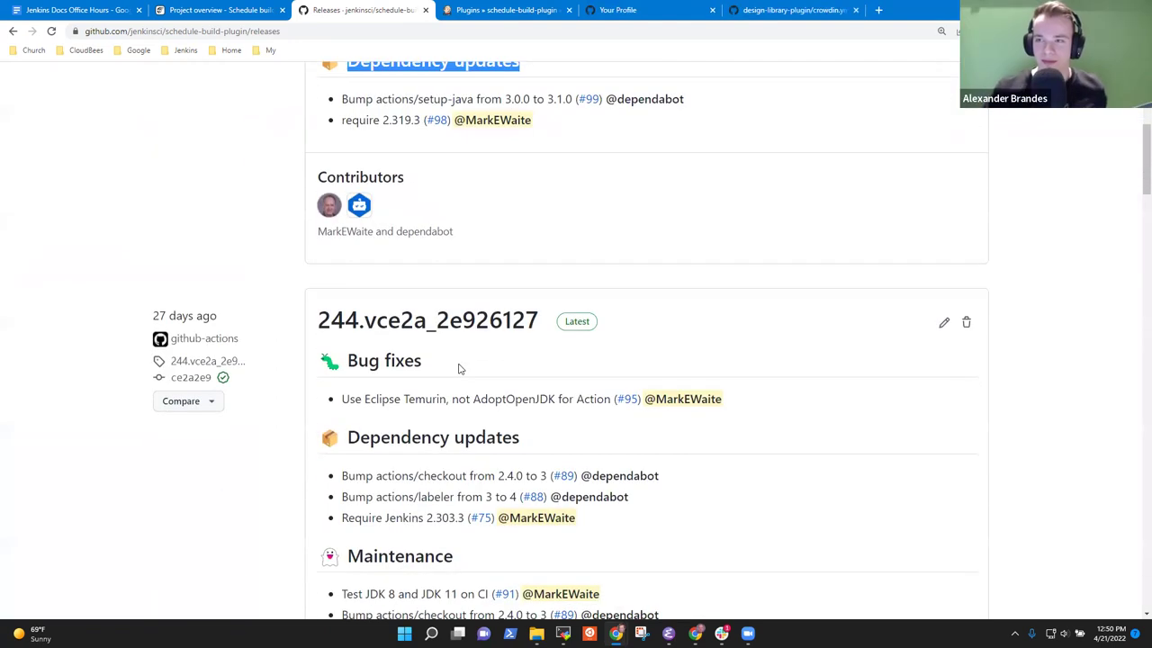
- Return from the releases to the open New Crowdin translations pull request and highlight its title
scroll(476, 360, "up", 5)
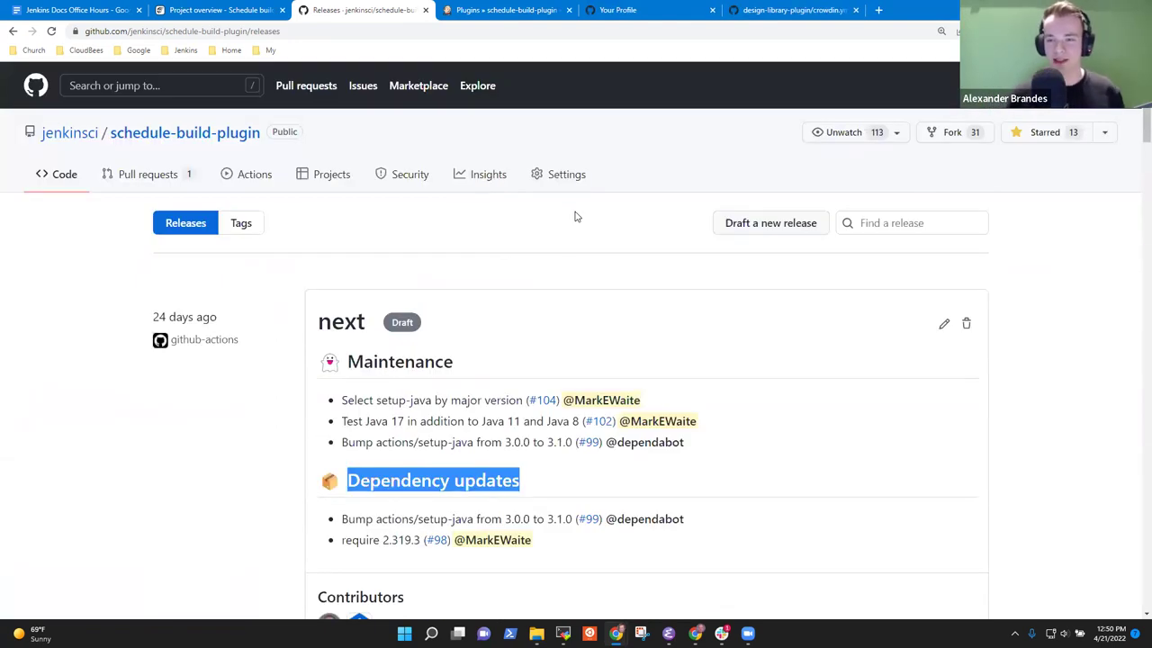
left_click(129, 176)
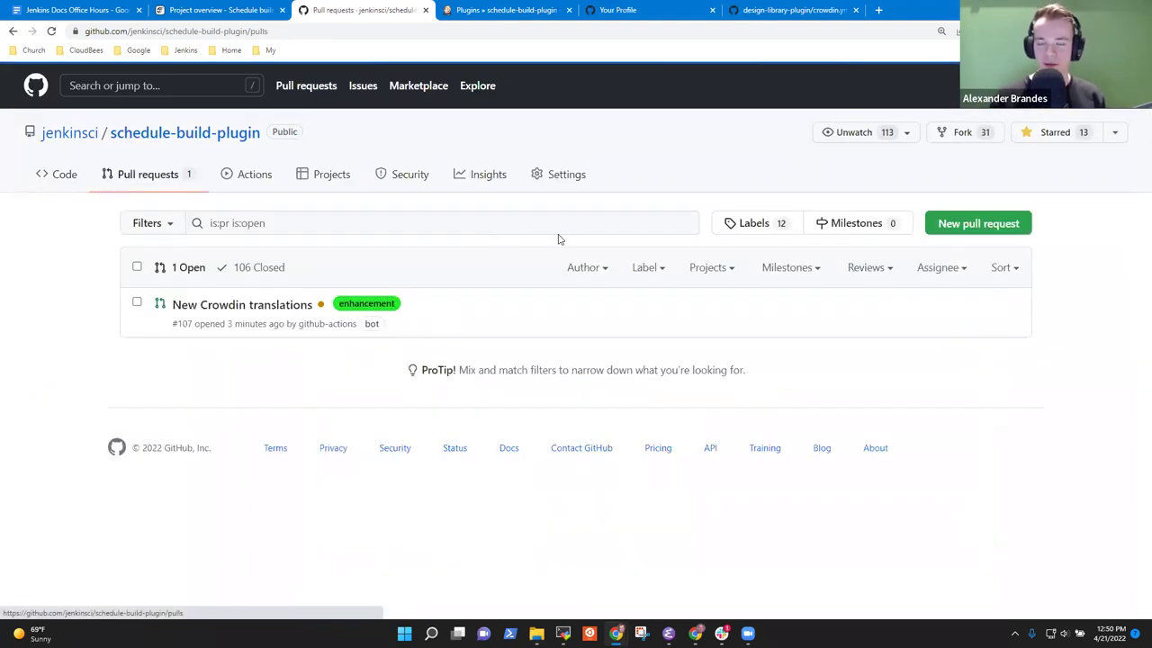
left_click(176, 306)
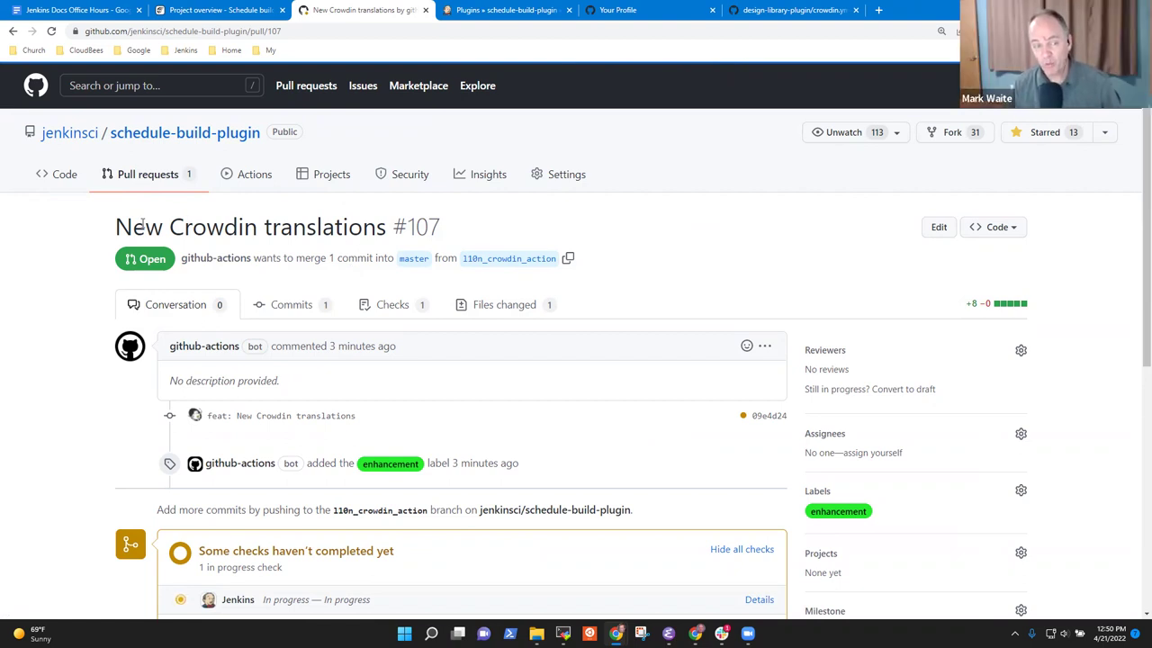
left_click_drag(115, 227, 347, 232)
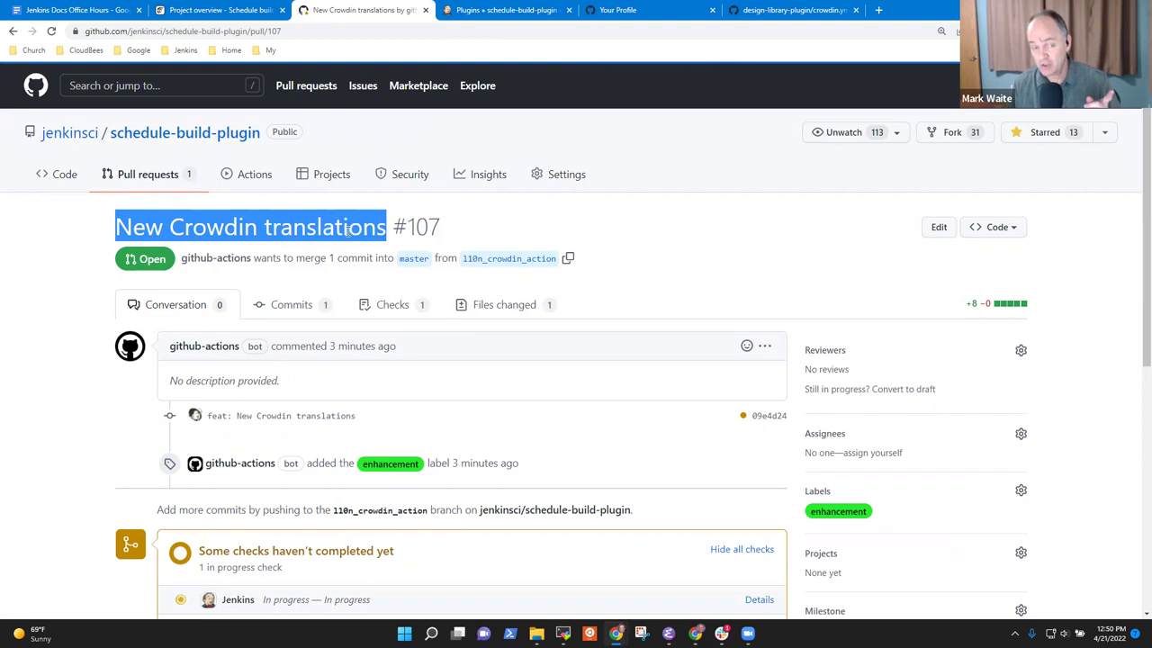
- Try to retitle the pull request as "New Crowdin Italian and German translations"
left_click(938, 226)
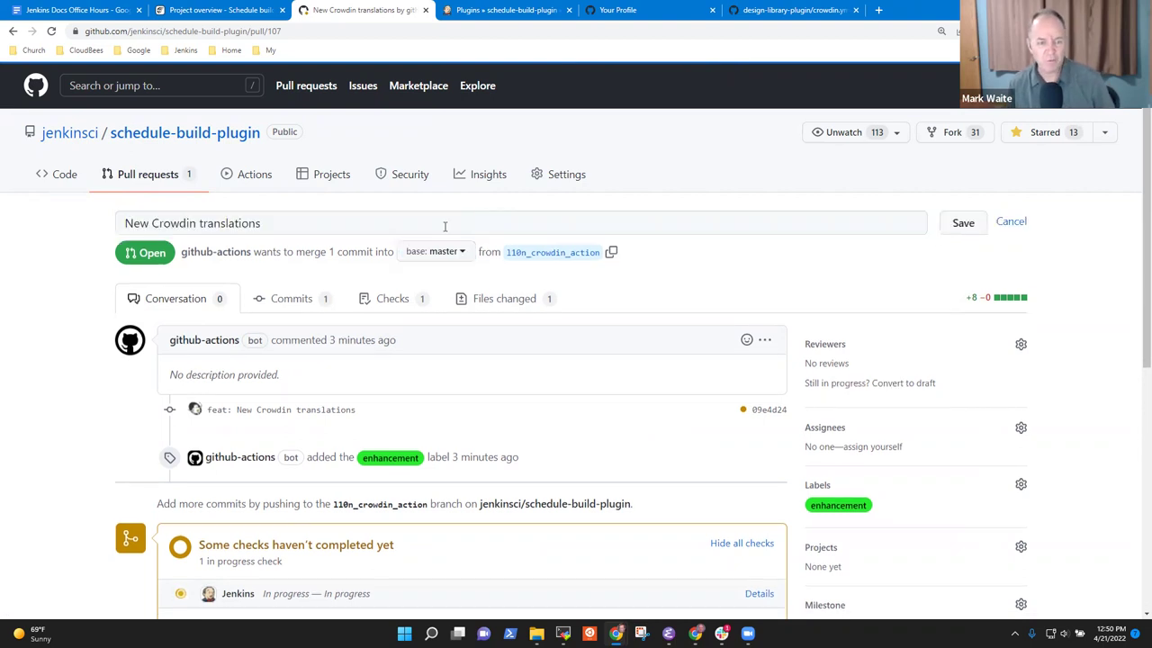
left_click(270, 217)
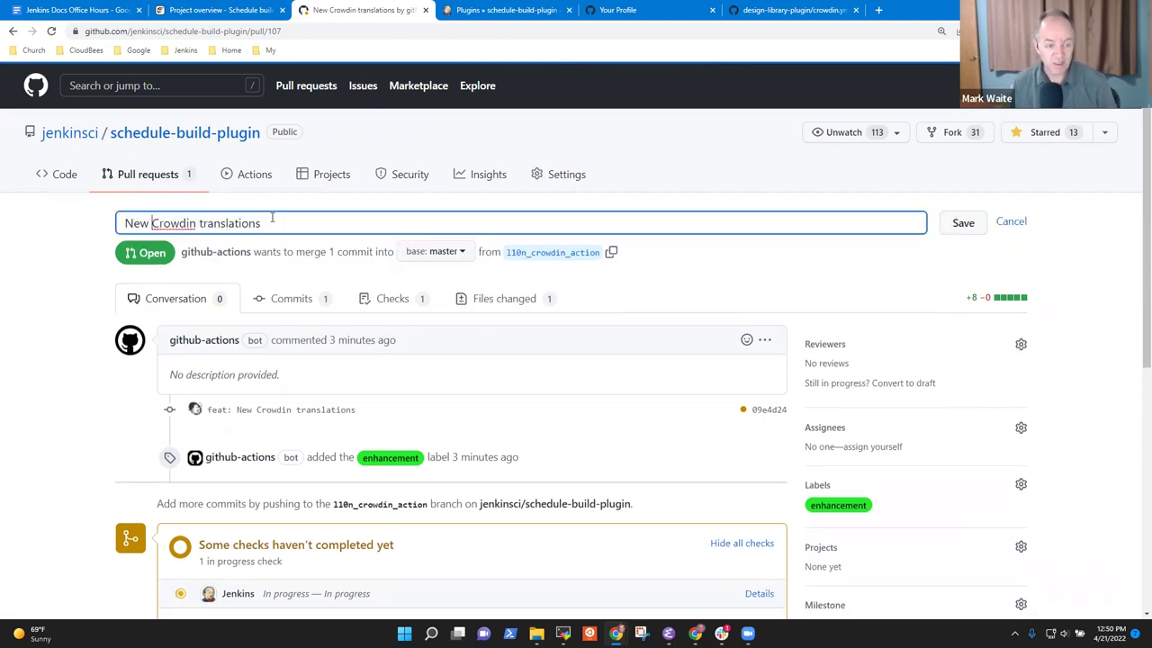
type("Italian")
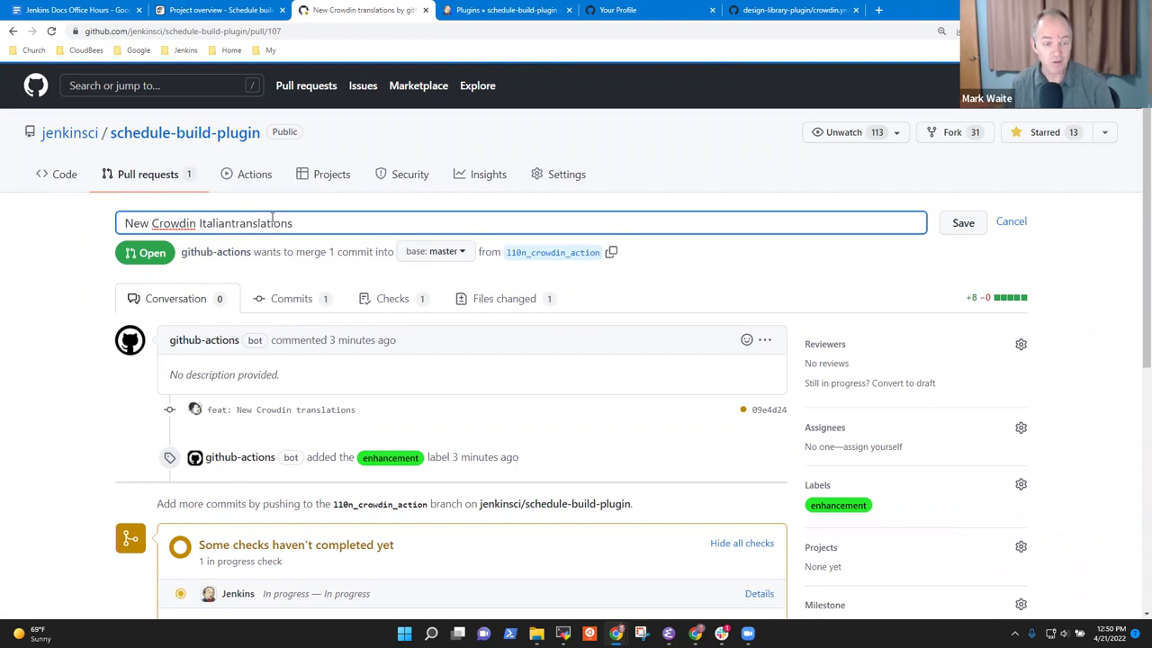
type(" and German")
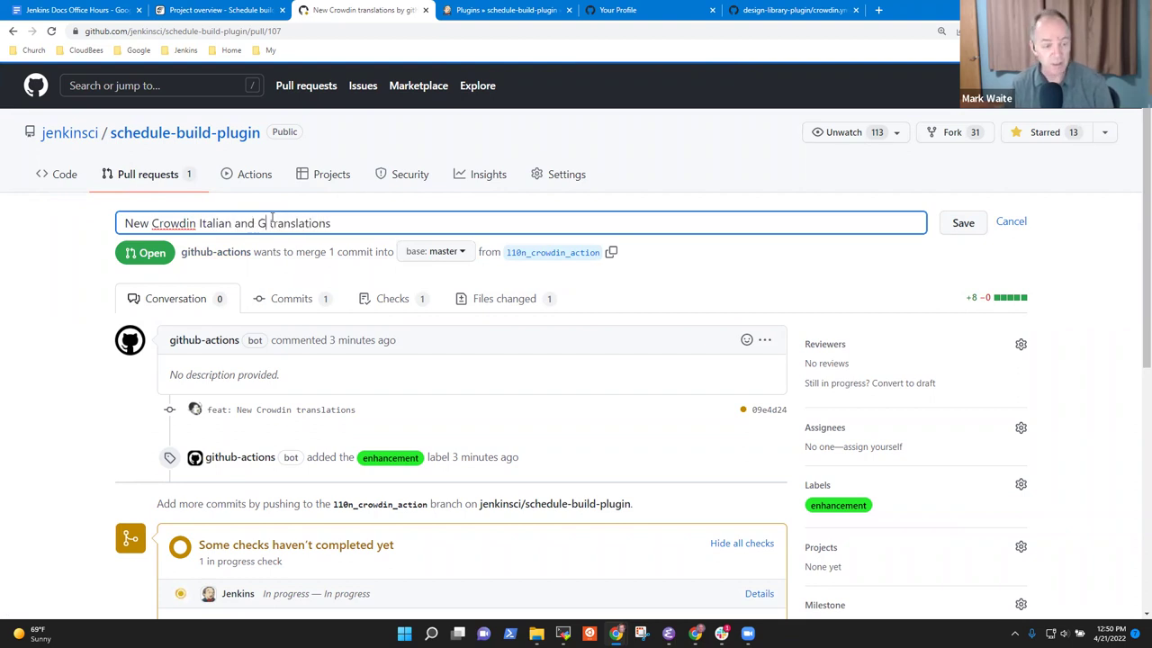
- Remove the added "Italian and German" from the pull request's title and save the title
key("ctrl+shift+Left")
key("ctrl+shift+Left")
key("ctrl+shift+Left")
key("ctrl+shift+Left")
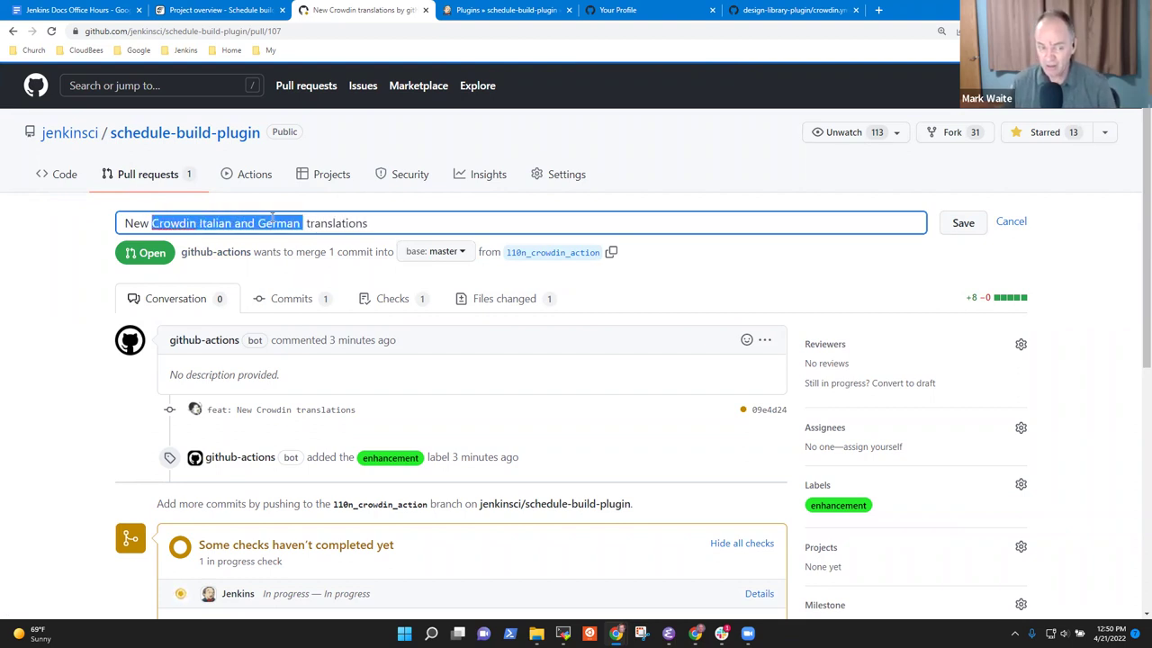
key("ctrl+shift+Right")
key("ctrl+shift+Right")
key("ctrl+shift+Left")
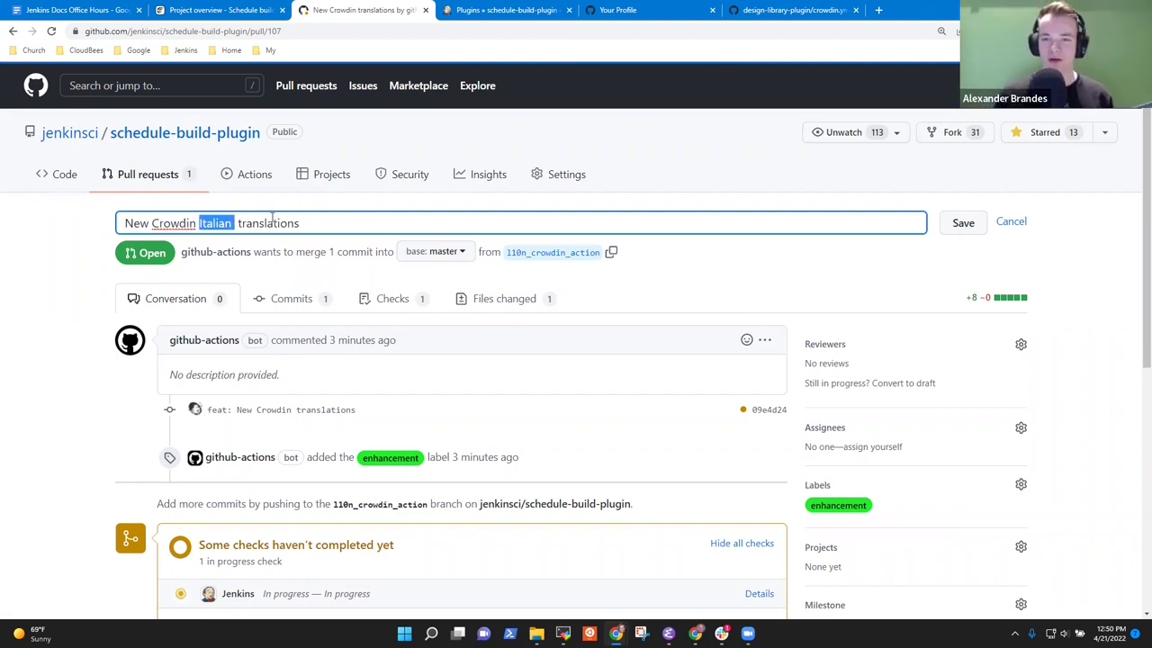
key("BackSpace")
key("BackSpace")
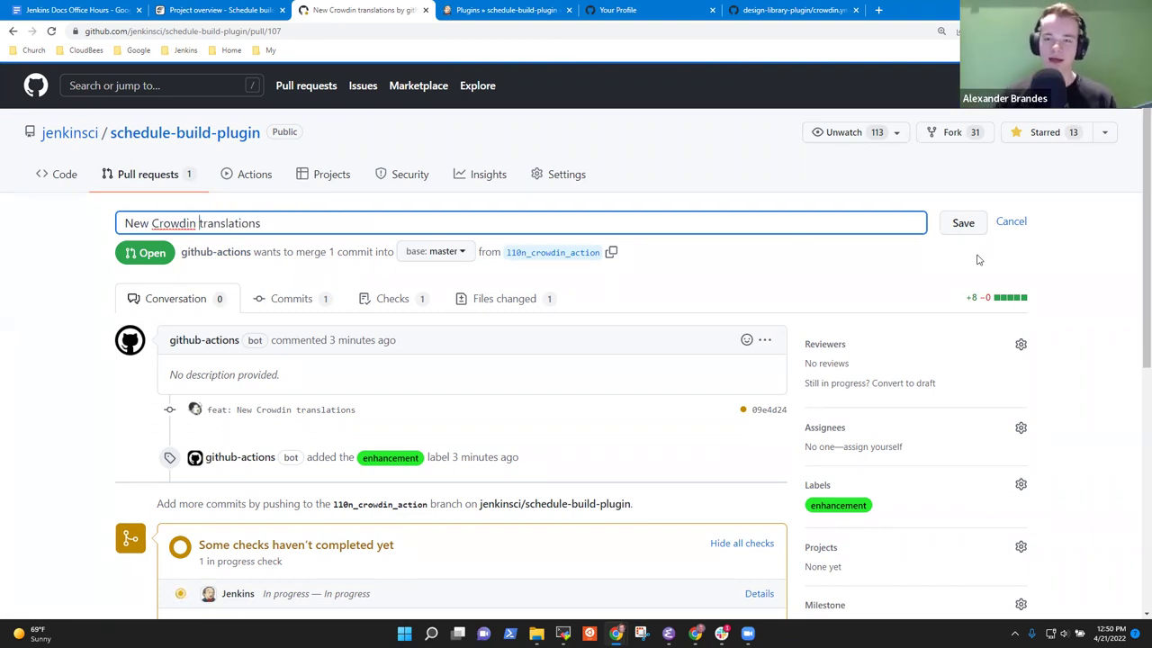
left_click(976, 226)
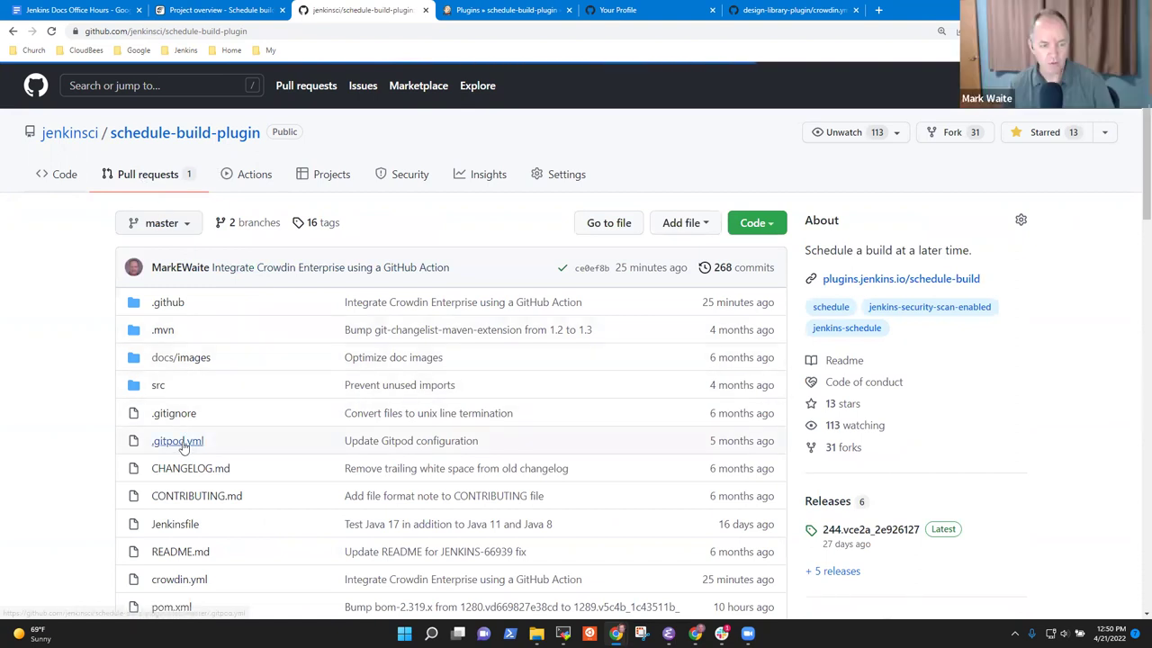
- Check the crowdin.yml in the repository root and open the crowdin.yml workflow in .github/workflows
scroll(171, 360, "down", 3)
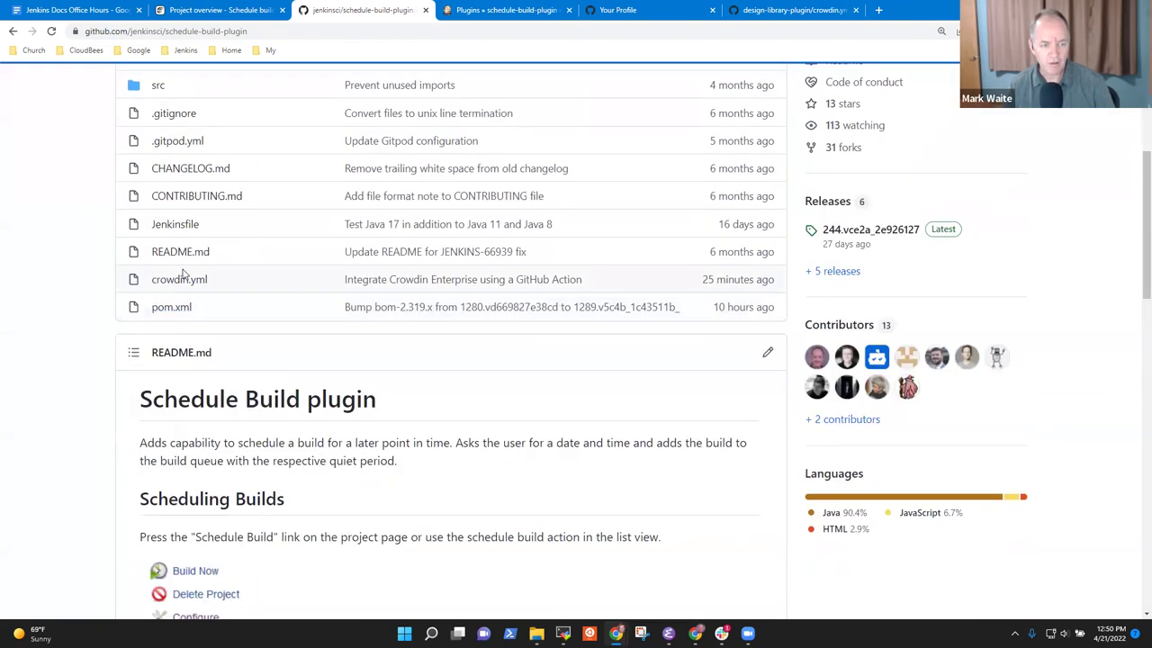
left_click(186, 280)
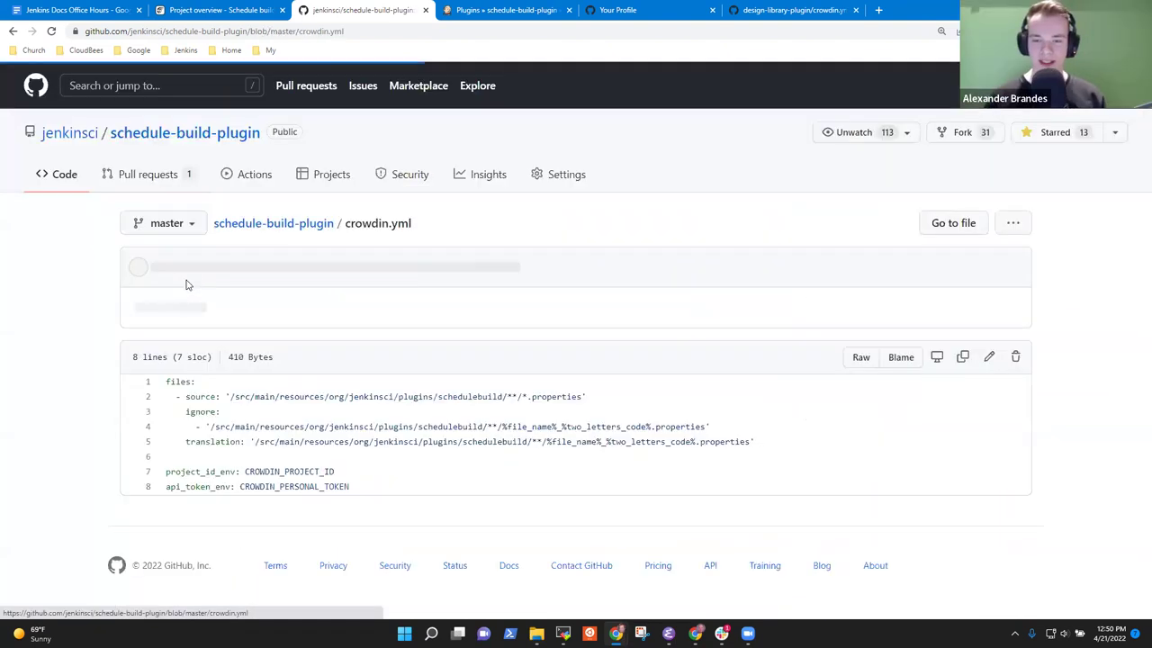
left_click(56, 178)
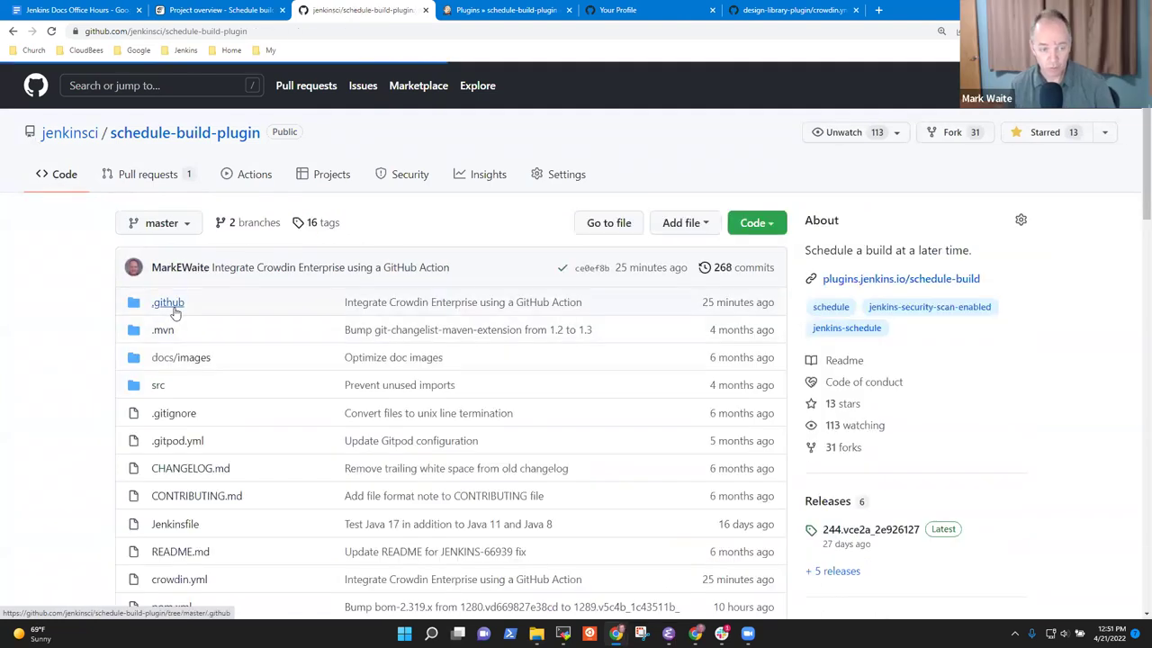
left_click(167, 302)
left_click(198, 331)
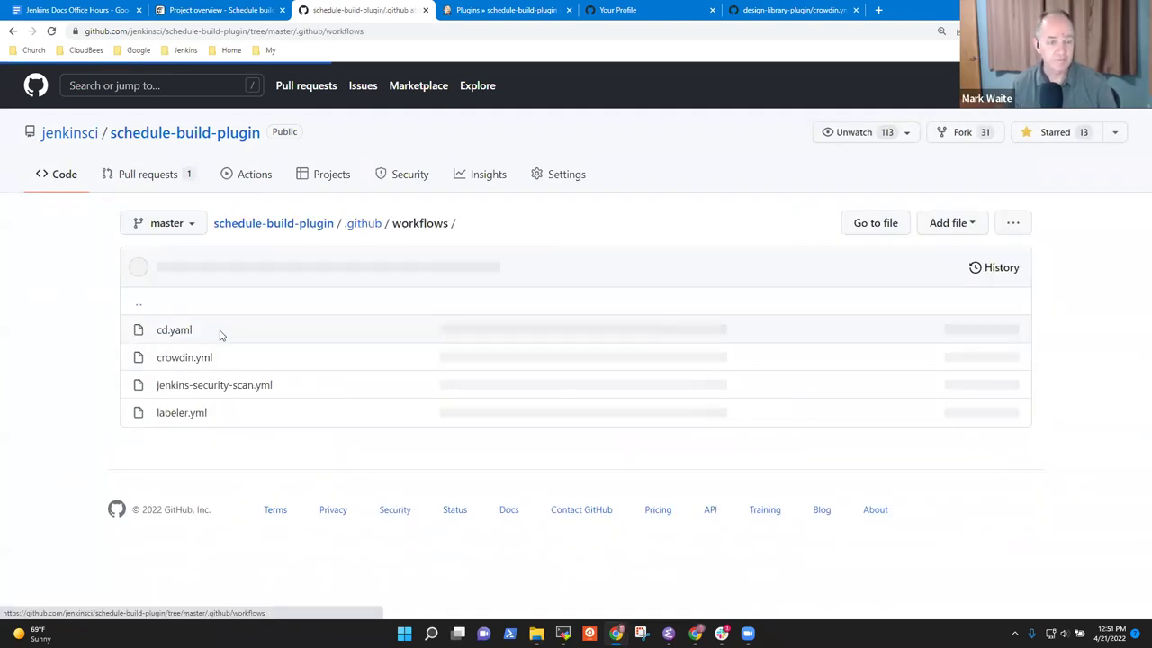
left_click(190, 362)
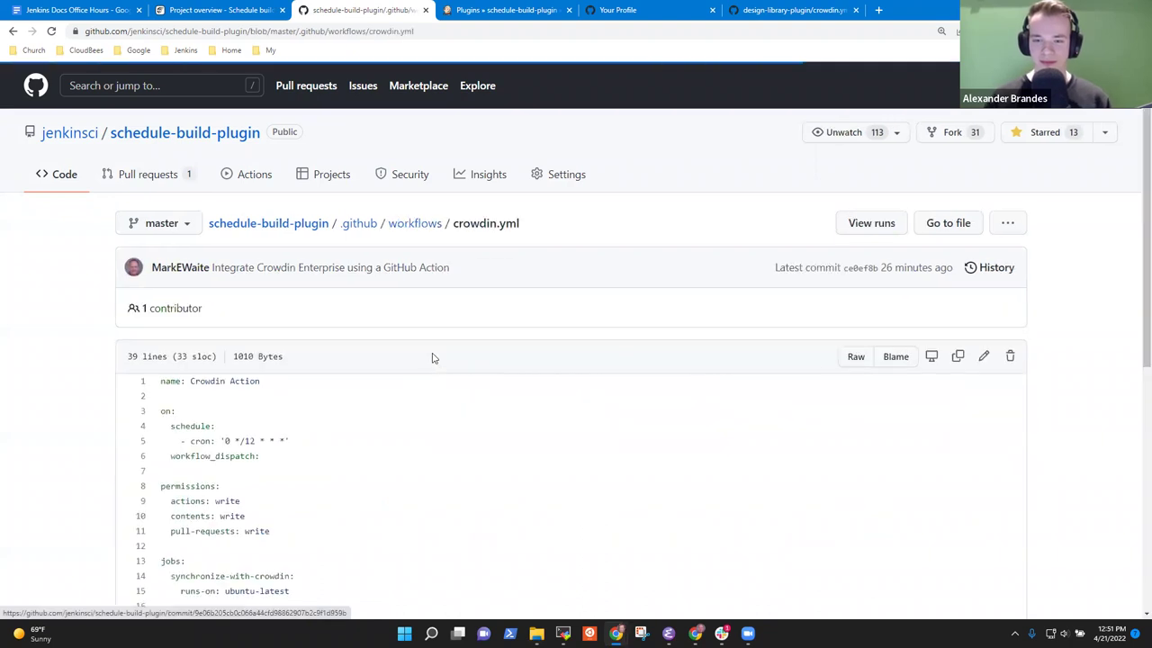
- Enlarge the crowdin.yml workflow and highlight the commit_message setting of its crowdin action
scroll(450, 360, "down", 5)
scroll(570, 337, "down", 1)
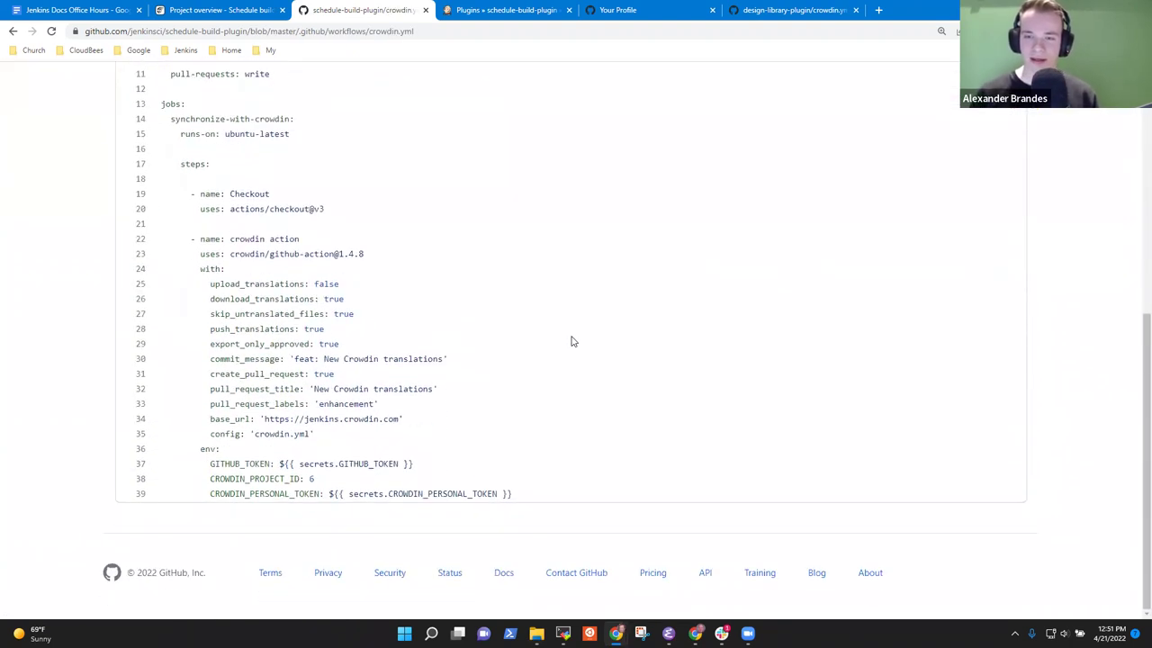
key("ctrl+plus")
key("ctrl+plus")
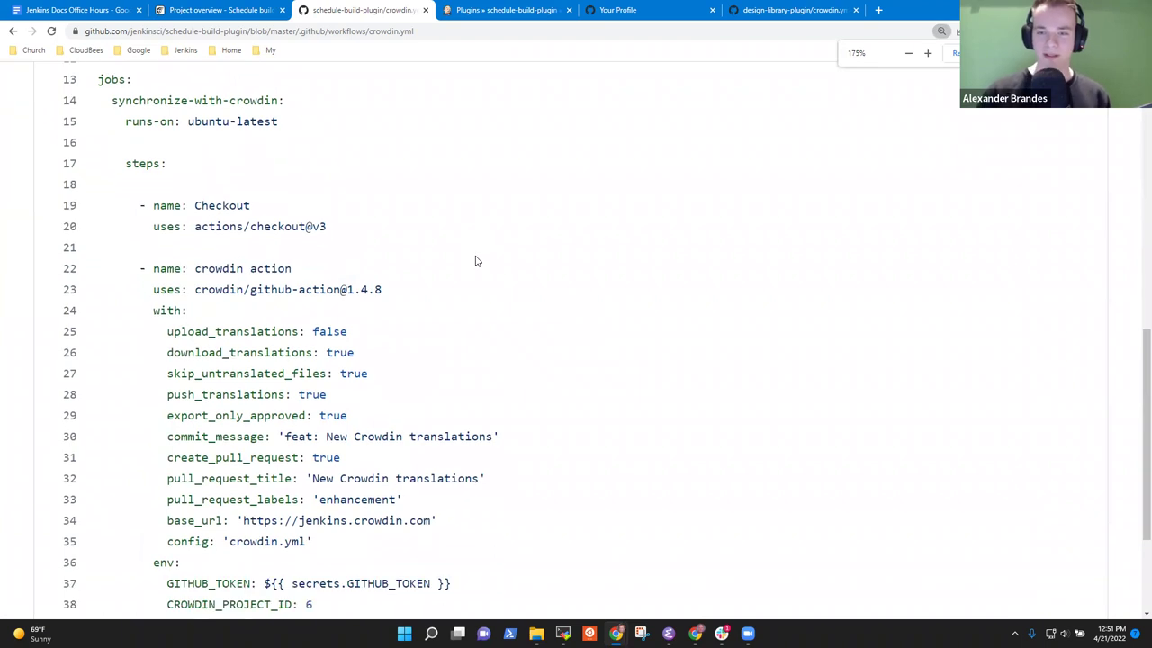
scroll(504, 241, "up", 2)
scroll(566, 283, "down", 1)
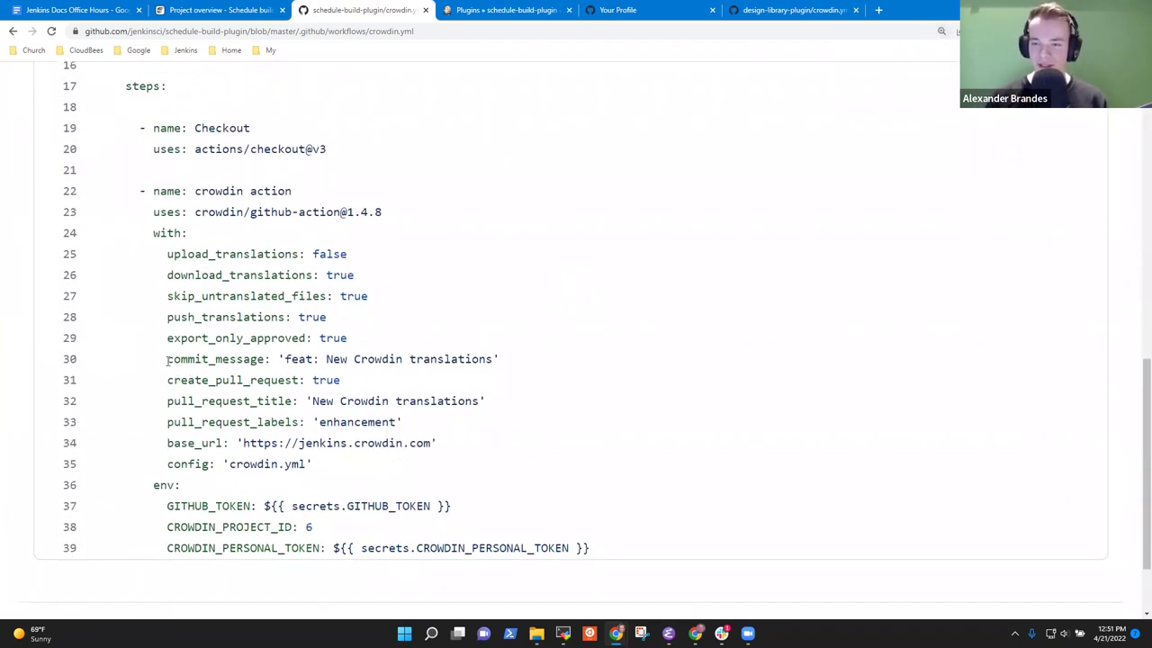
left_click_drag(166, 360, 533, 363)
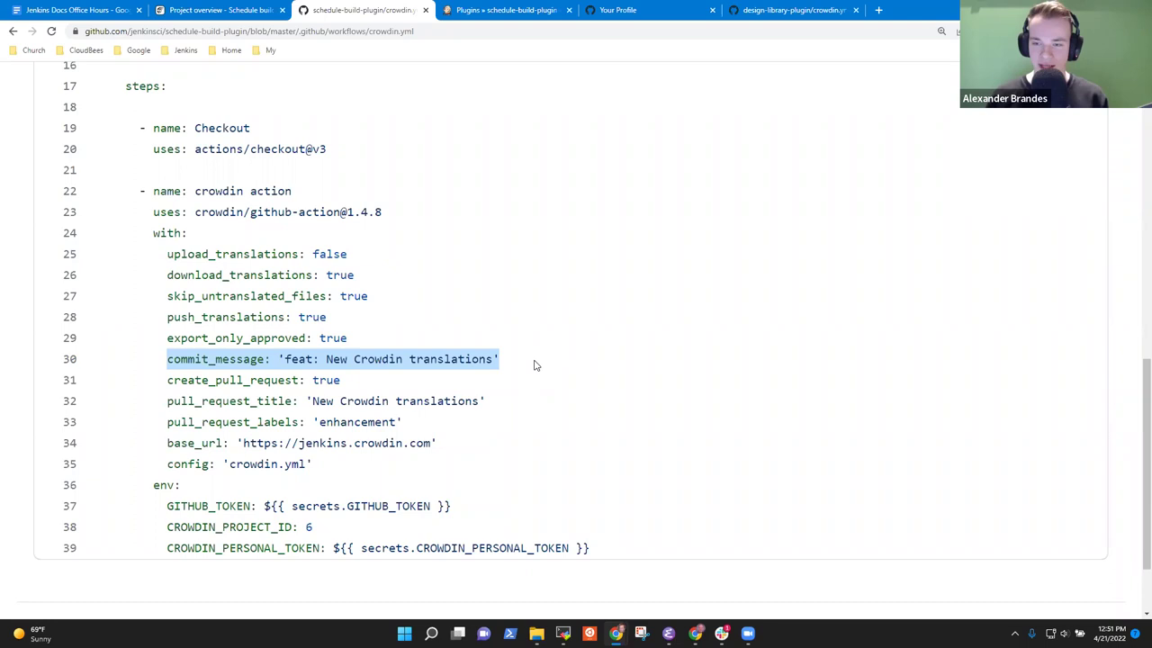
left_click(483, 312)
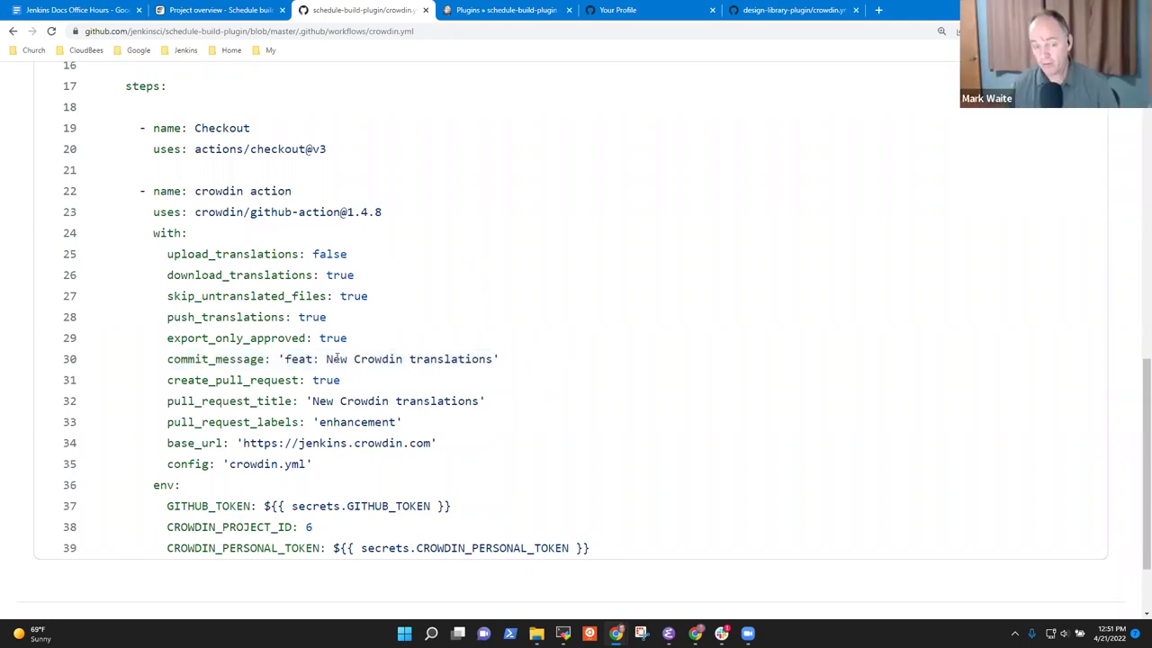
- Examine the commit message's wording and highlight the GITHUB_TOKEN secret reference in the workflow's env section
left_click_drag(349, 359, 422, 360)
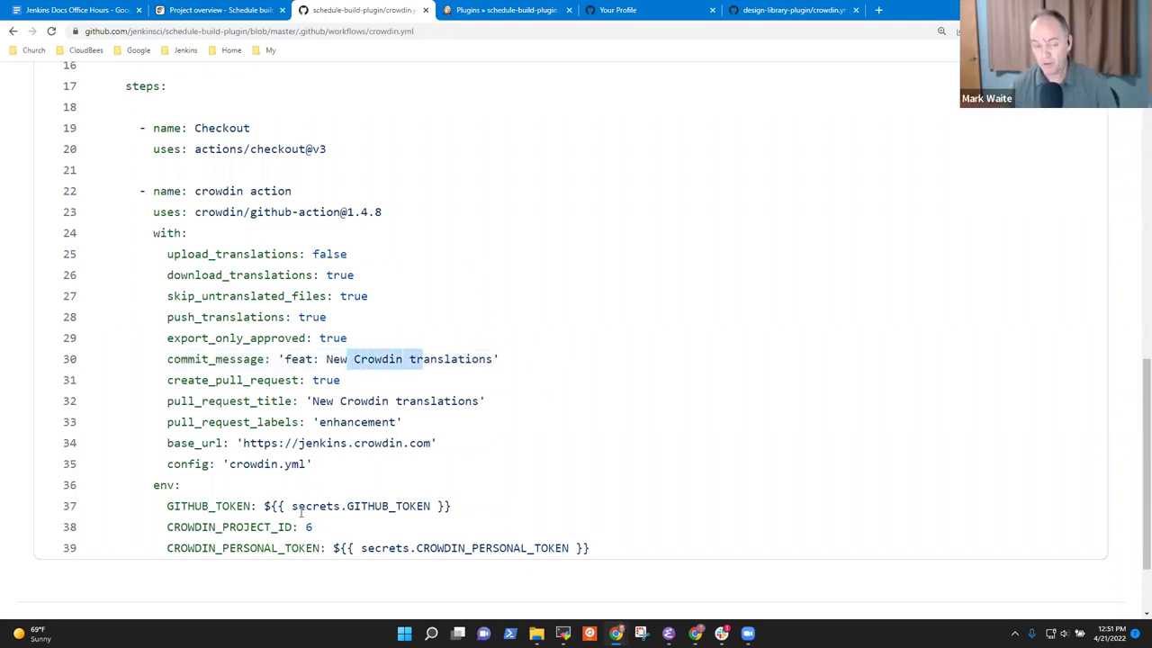
left_click(329, 359)
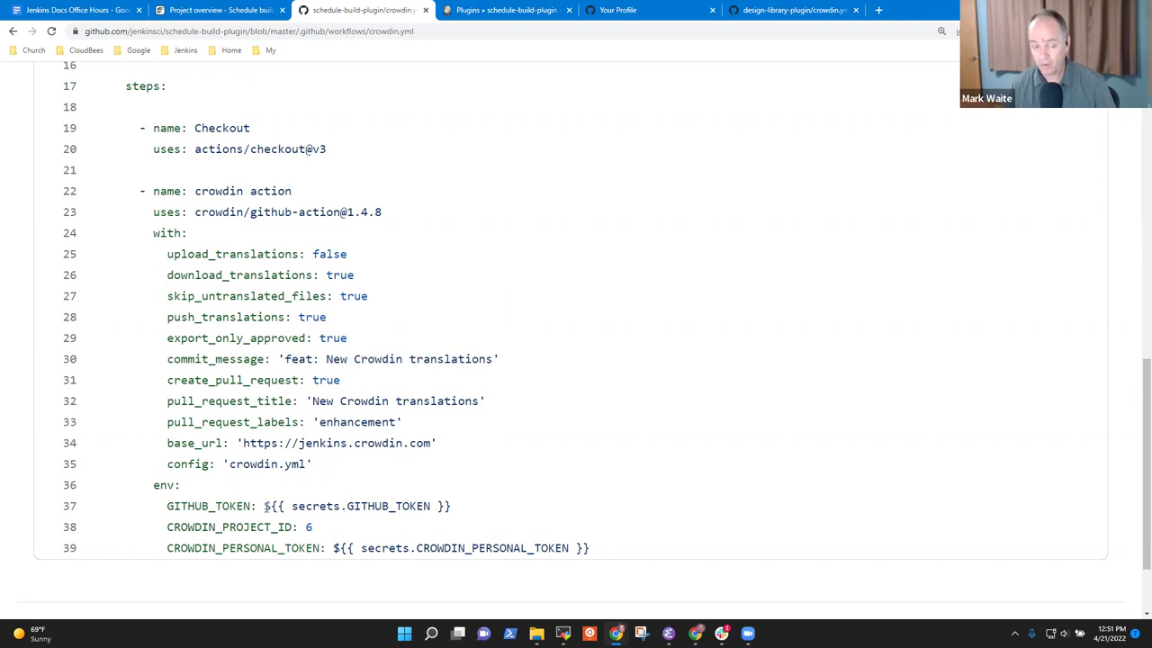
left_click_drag(263, 506, 463, 515)
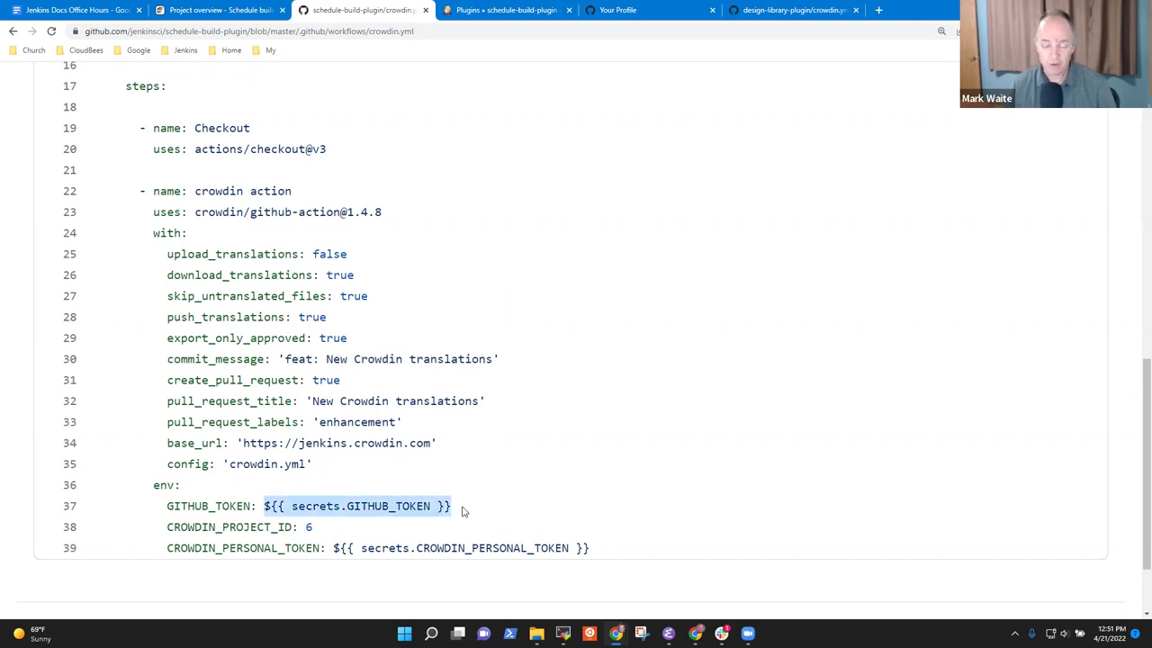
left_click(506, 367)
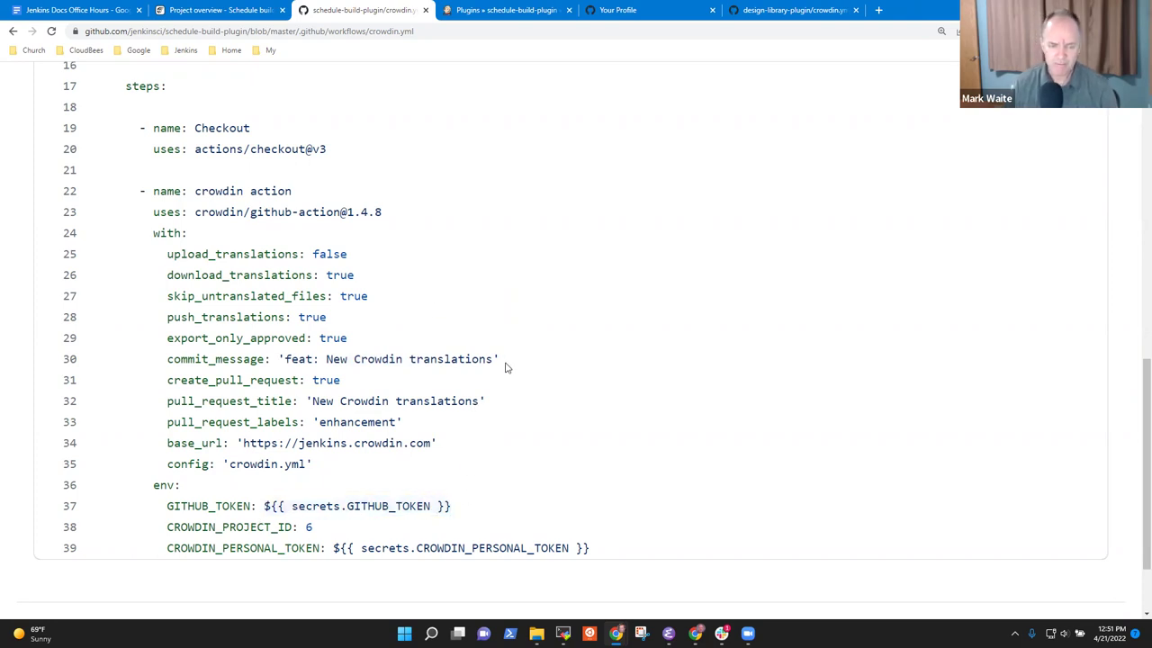
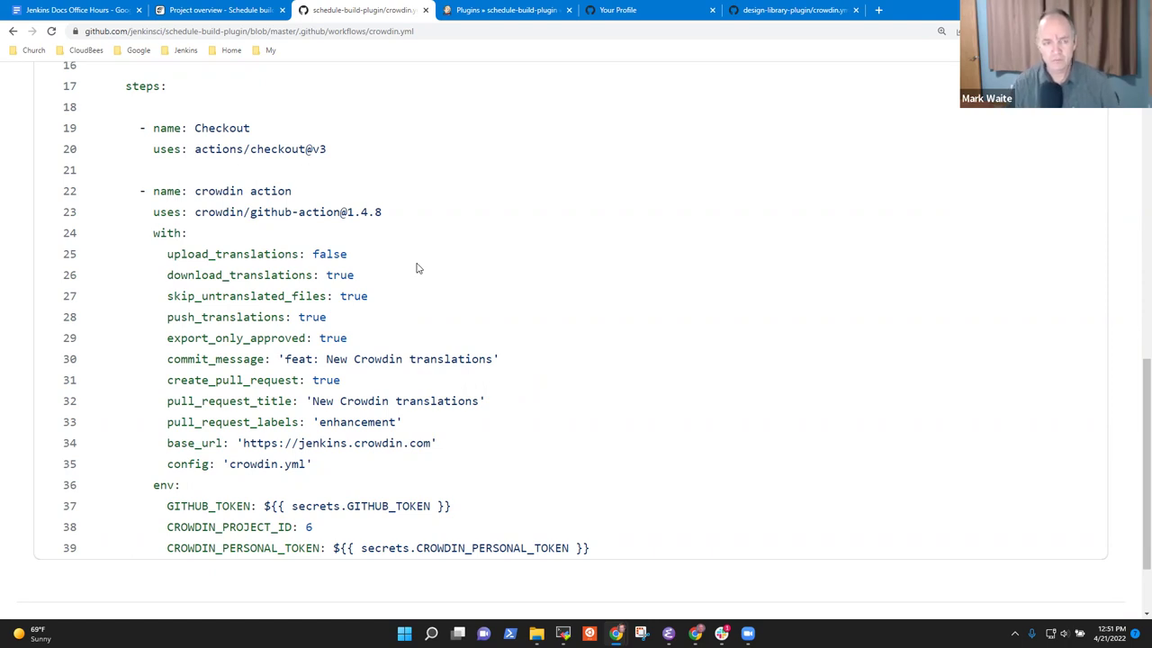
- Check the PR-107 build page on ci.jenkins.io and return to the crowdin.yml workflow
left_click(496, 9)
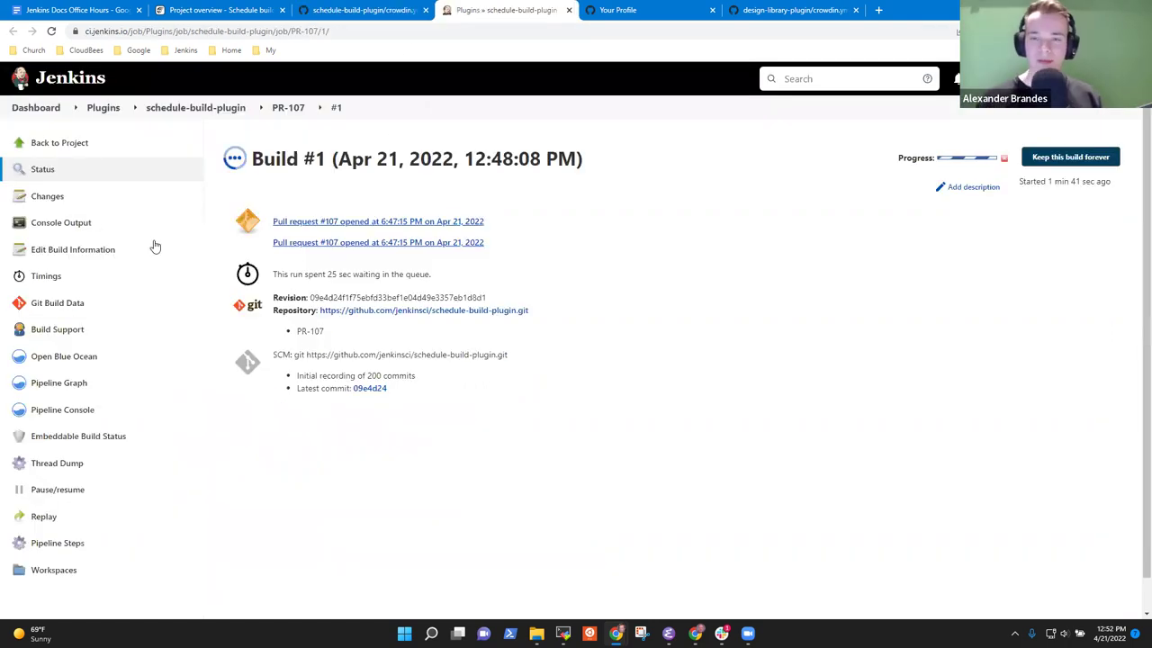
left_click(334, 10)
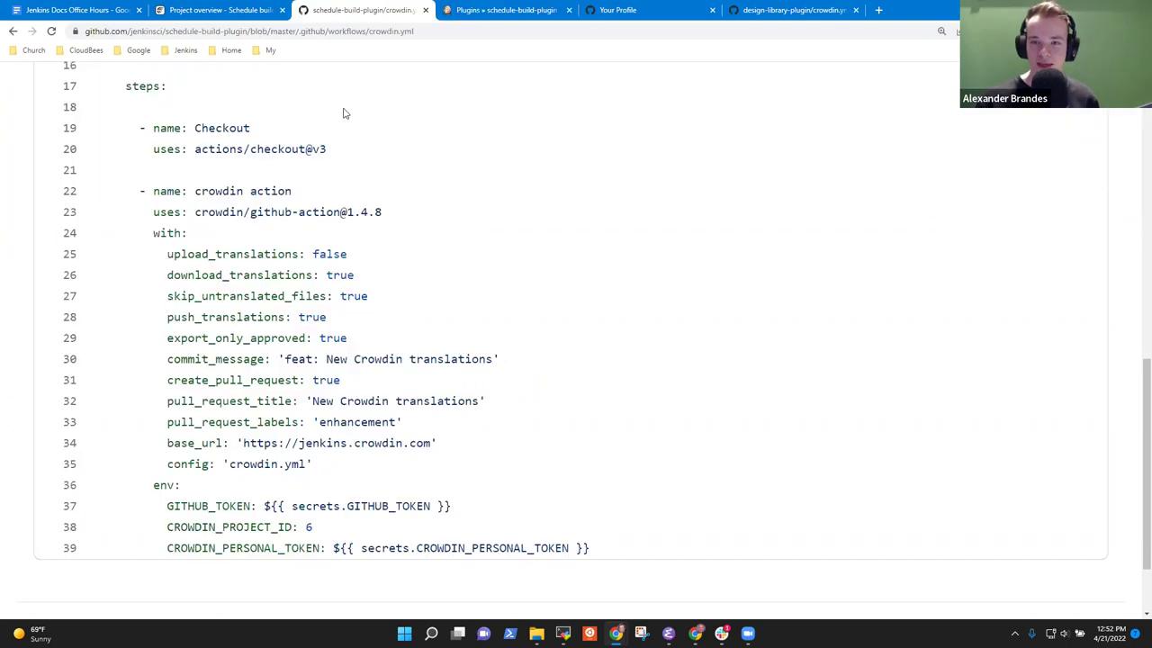
scroll(532, 218, "up", 2)
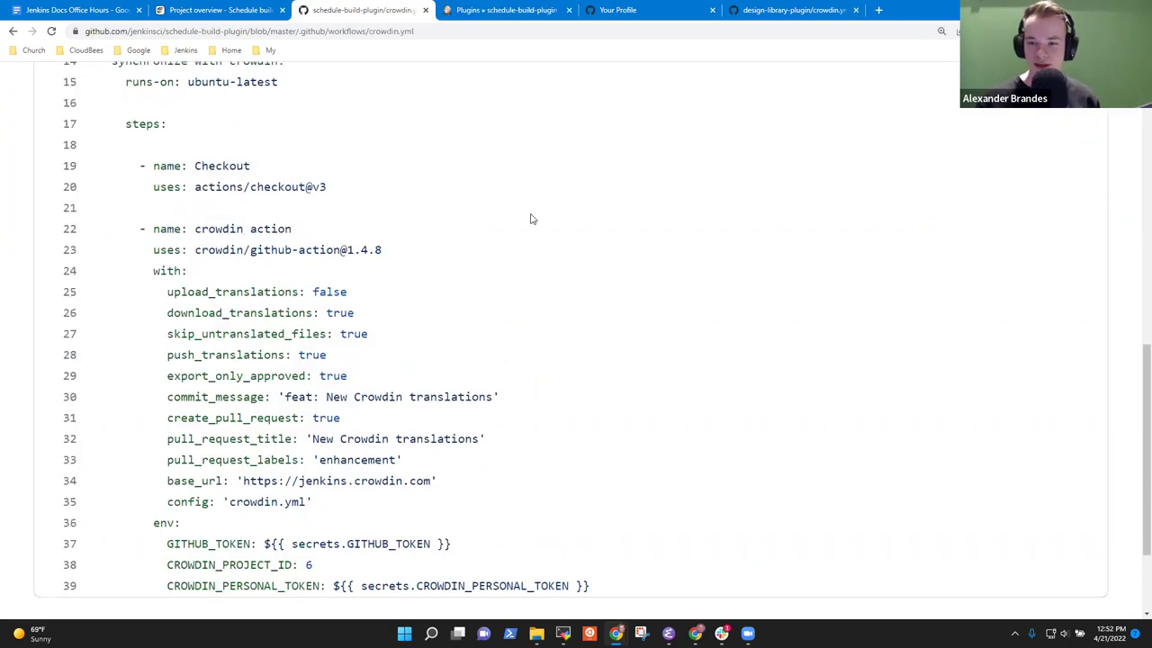
- Search Google in a new browser tab for "Crowdin action on github"
left_click(877, 9)
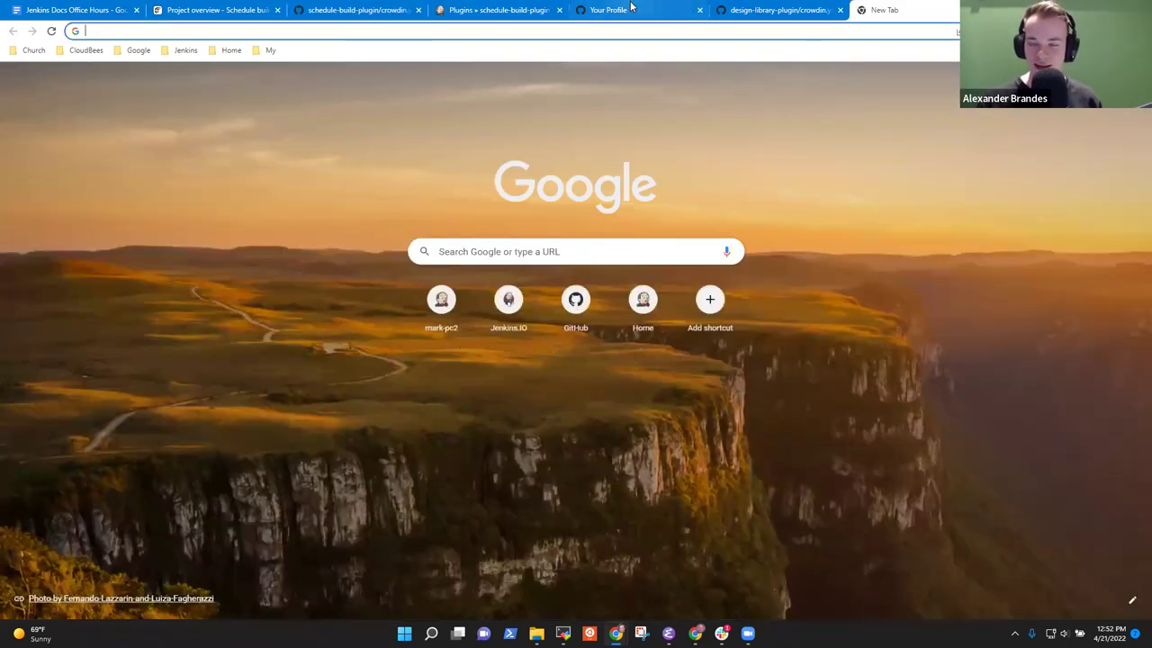
left_click(499, 10)
left_click(621, 10)
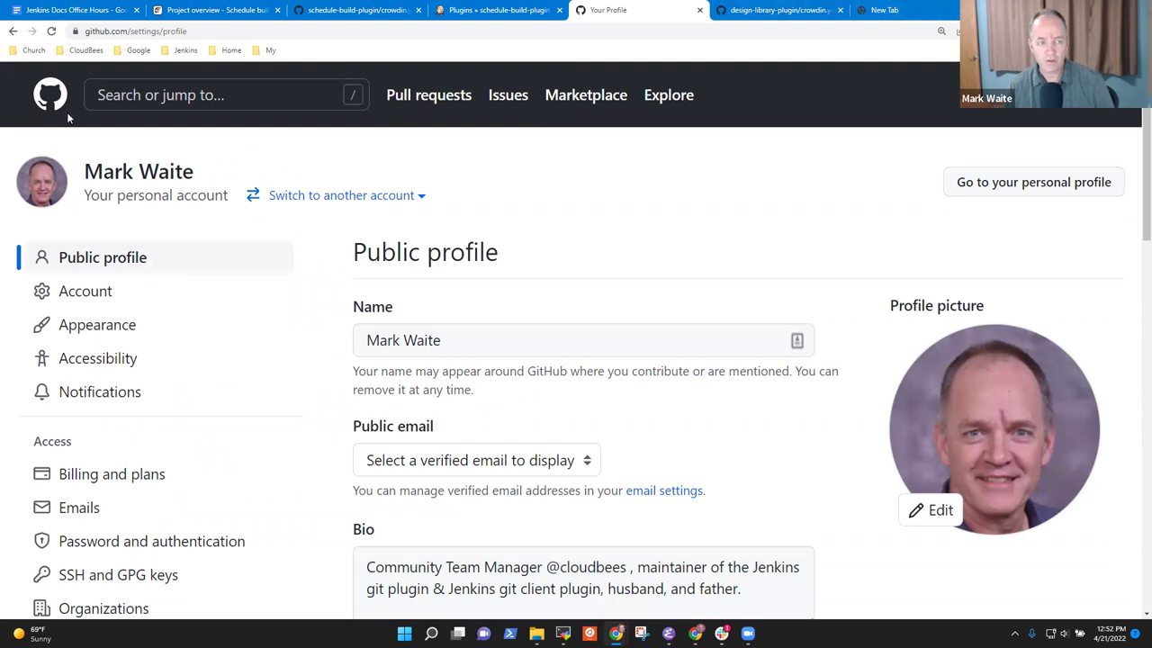
left_click(880, 10)
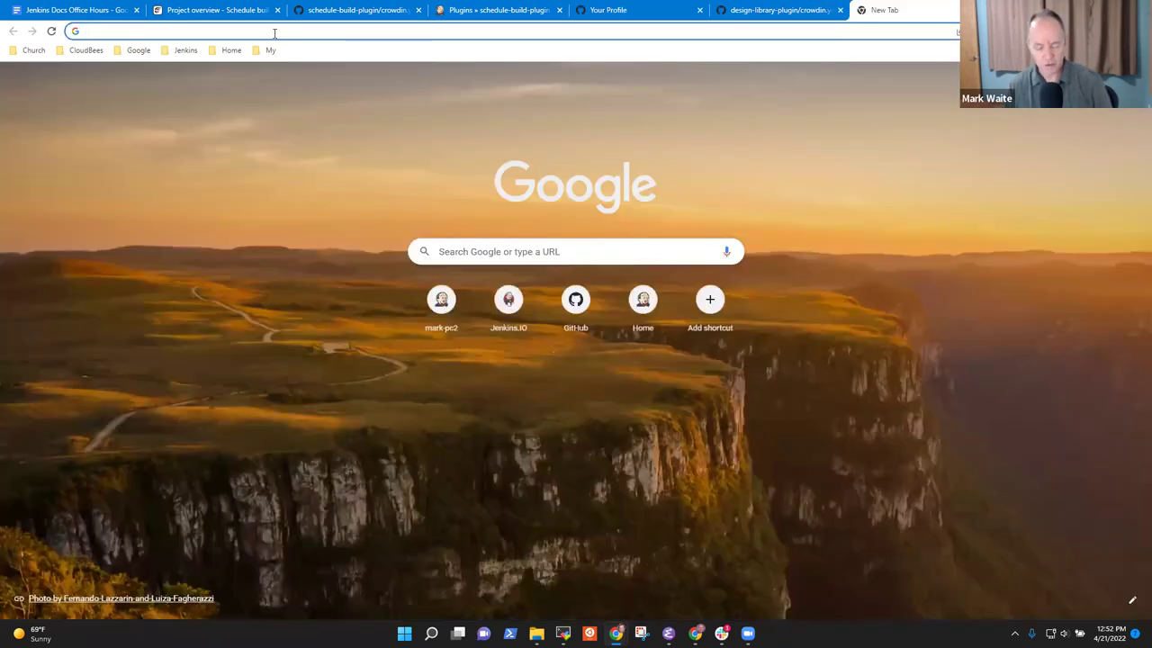
type("Crowdin ")
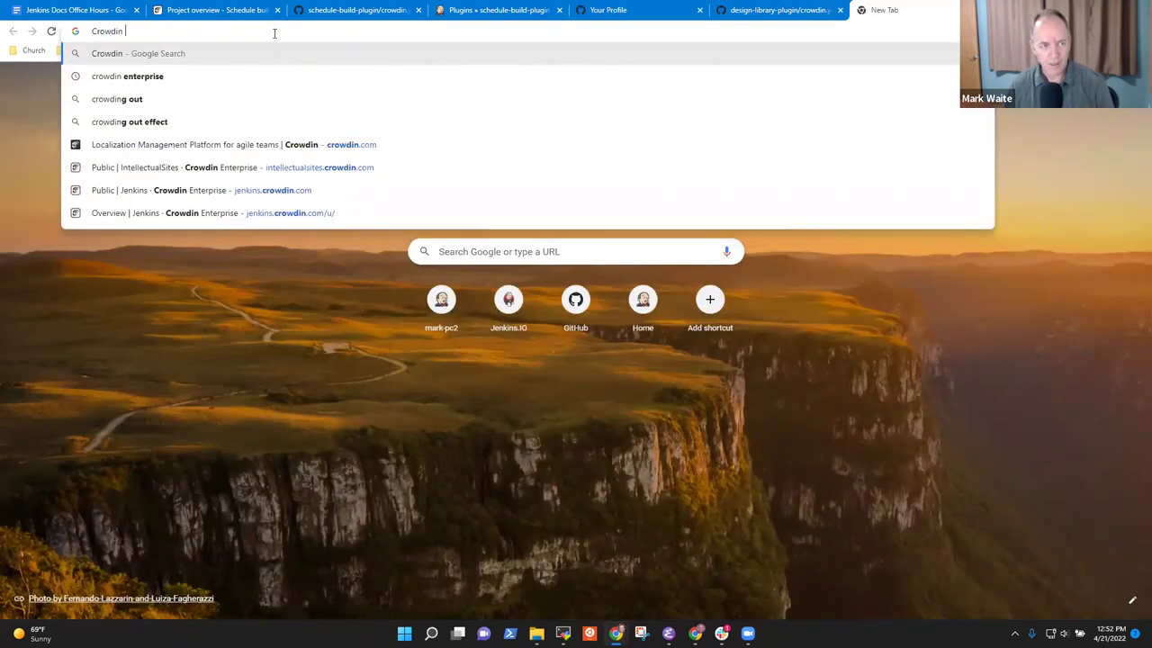
type("action on git")
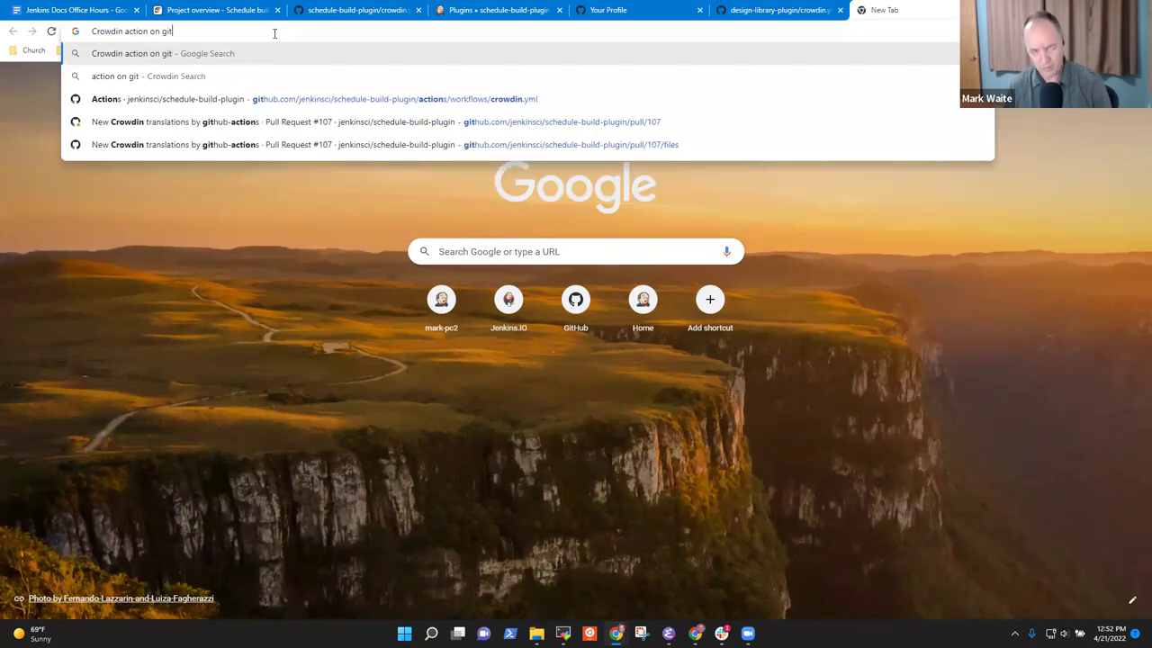
type("hub")
key("Return")
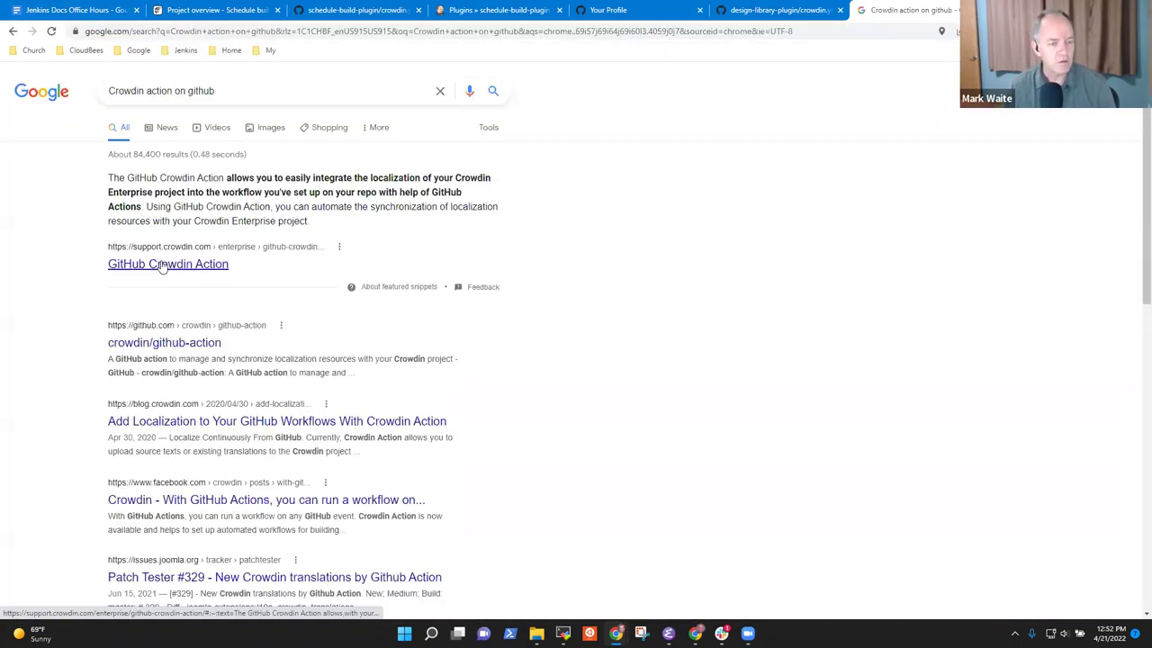
- Skim the GitHub Crowdin Action article in Crowdin's knowledge base and return to the search results
left_click(163, 264)
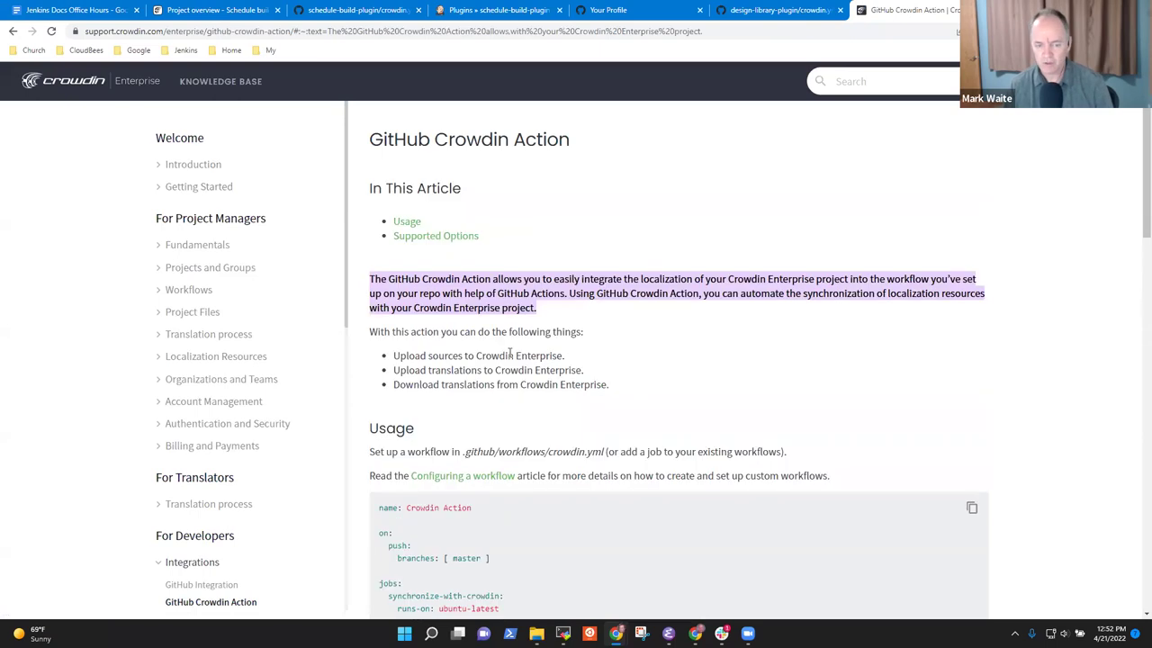
scroll(530, 373, "down", 4)
scroll(535, 377, "up", 3)
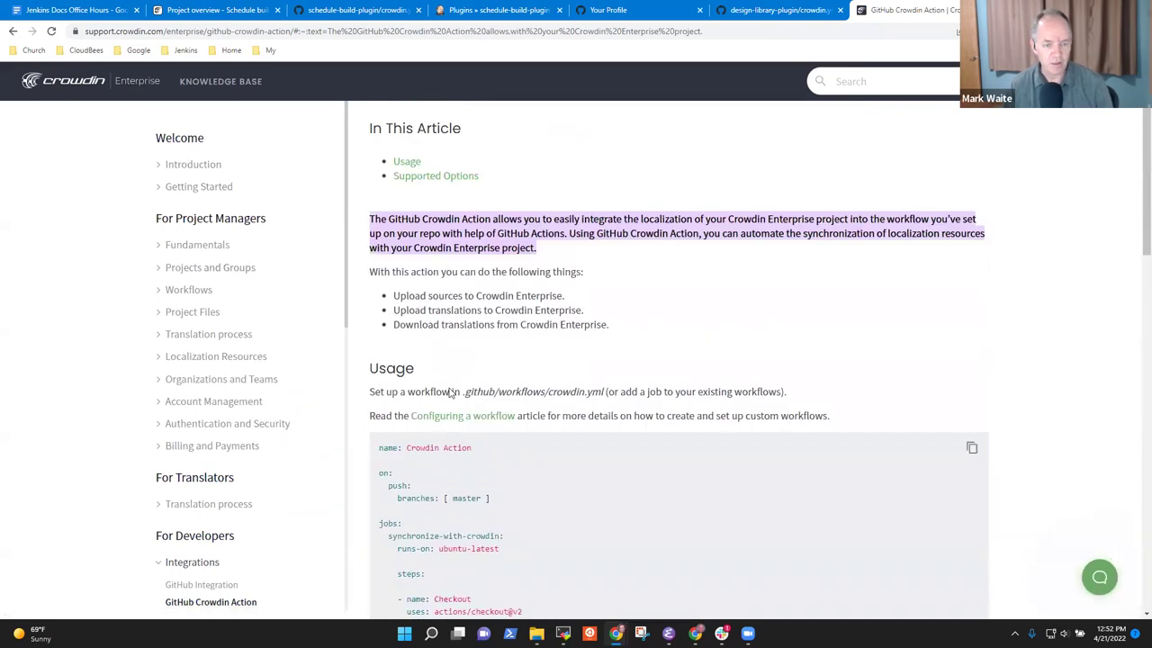
scroll(450, 414, "up", 1)
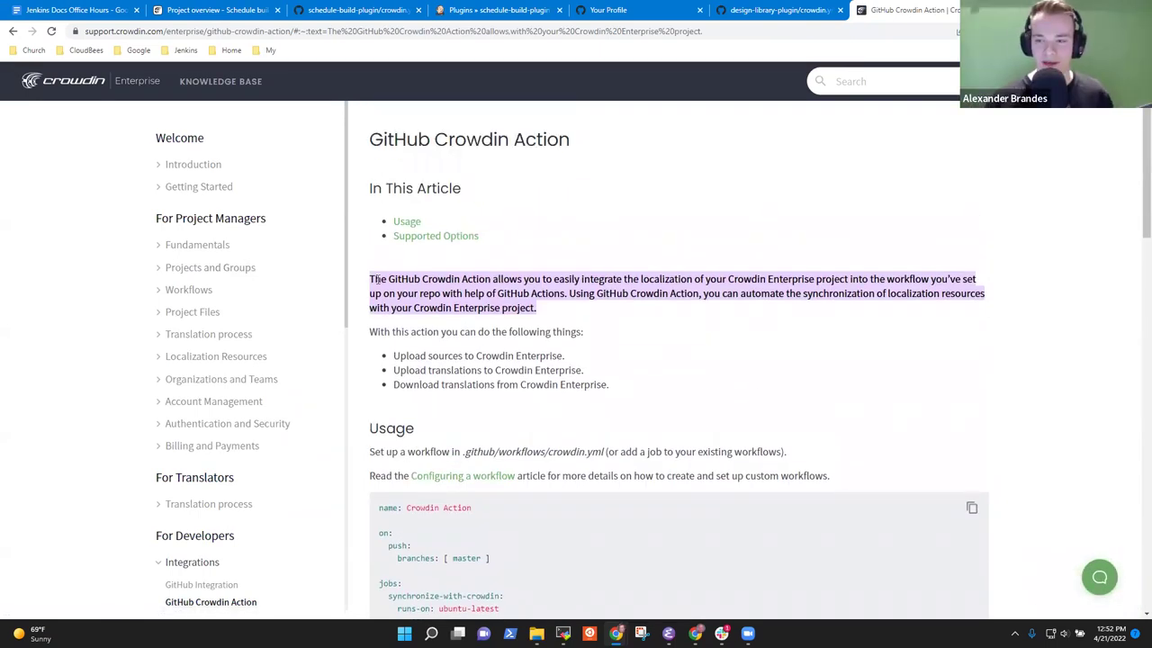
left_click(12, 30)
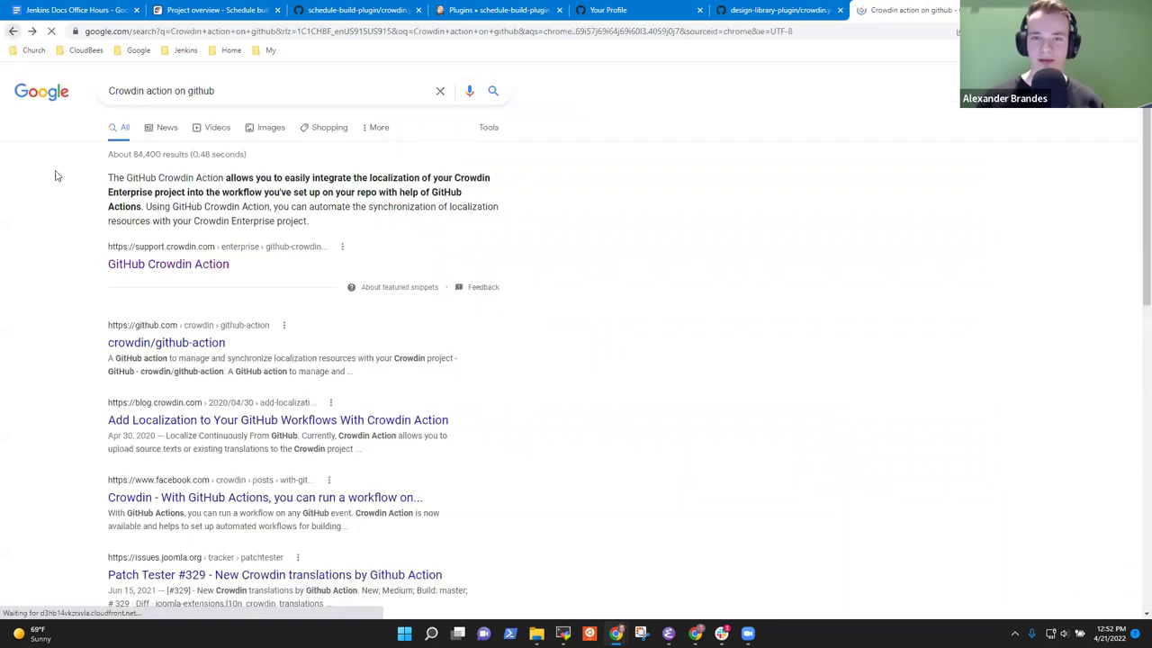
- Open the README.md of the crowdin/github-action repository from the search results
left_click(166, 351)
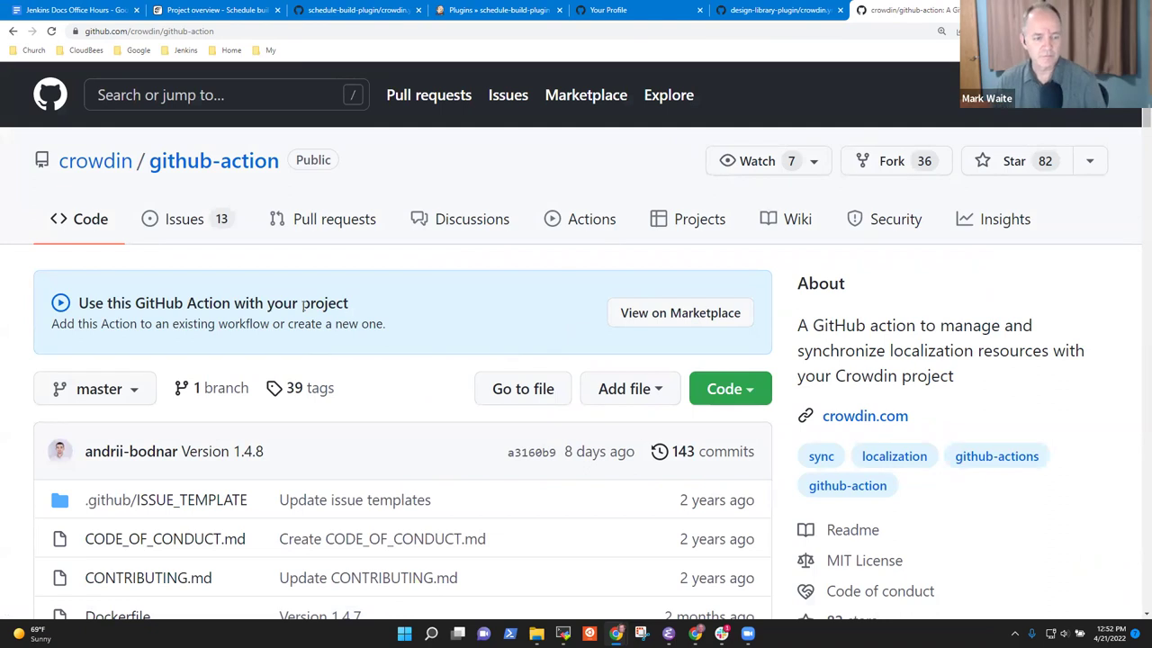
scroll(389, 342, "down", 3)
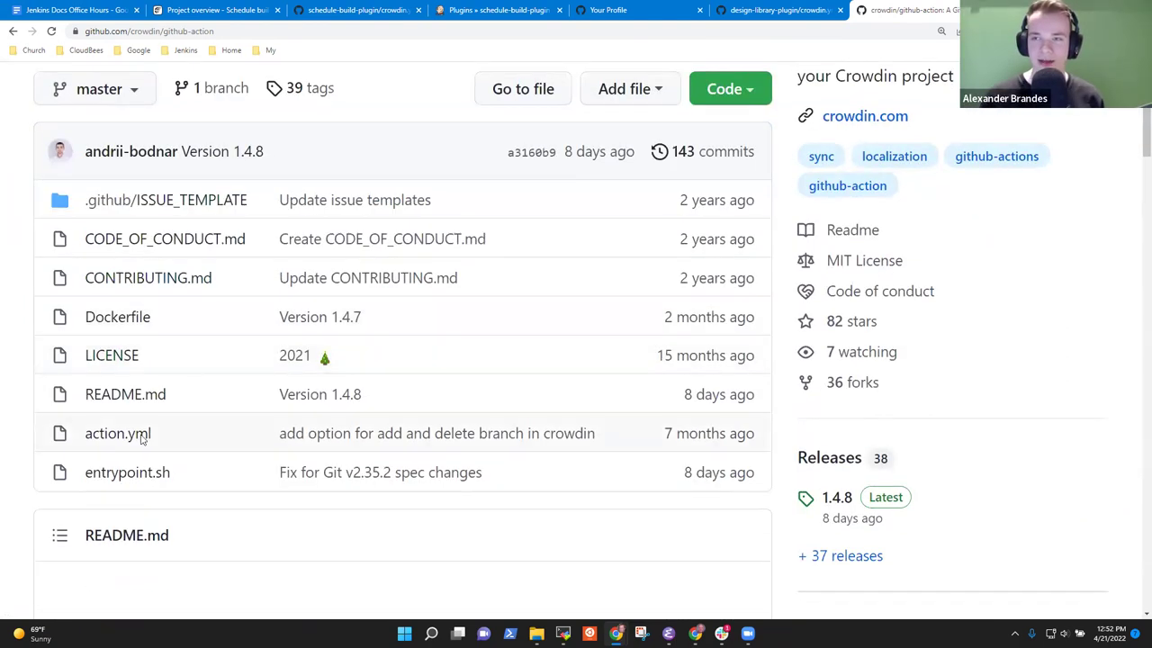
left_click(139, 396)
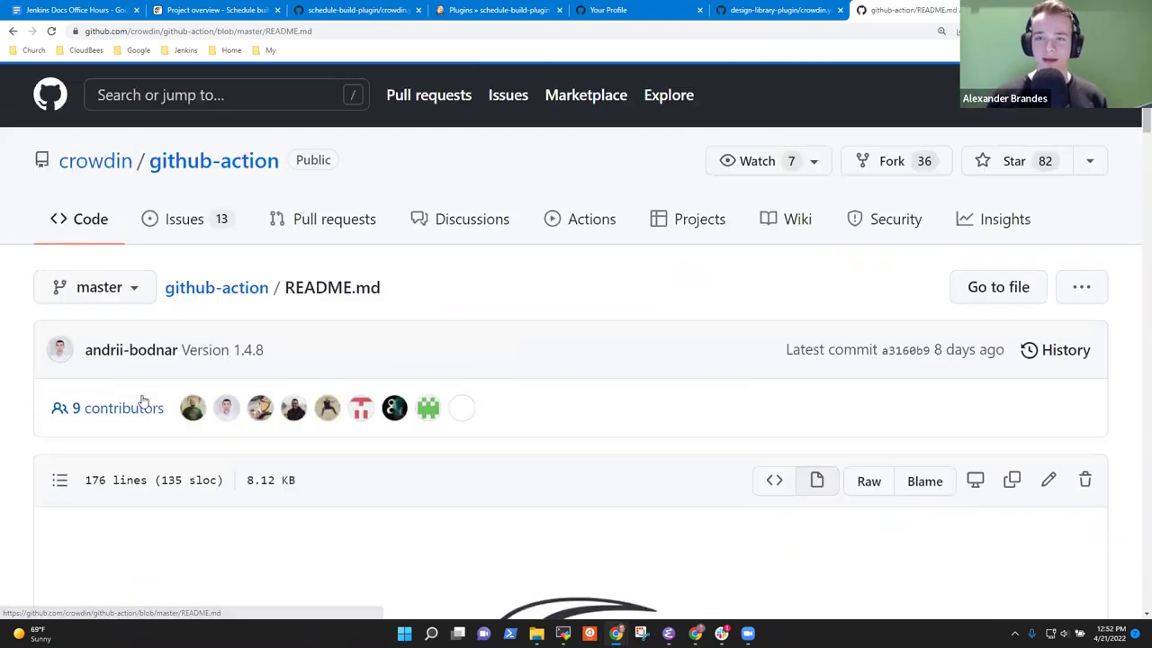
- Read through the README's usage example and the supported options of the crowdin action
scroll(403, 357, "down", 4)
scroll(403, 357, "down", 8)
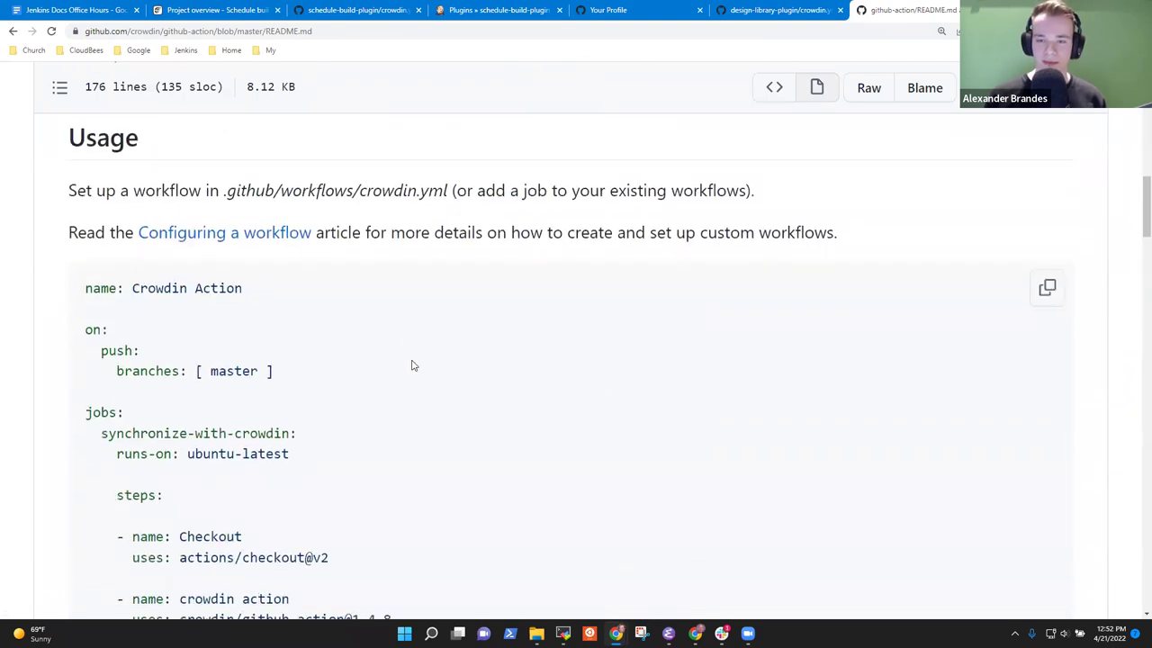
scroll(407, 366, "down", 13)
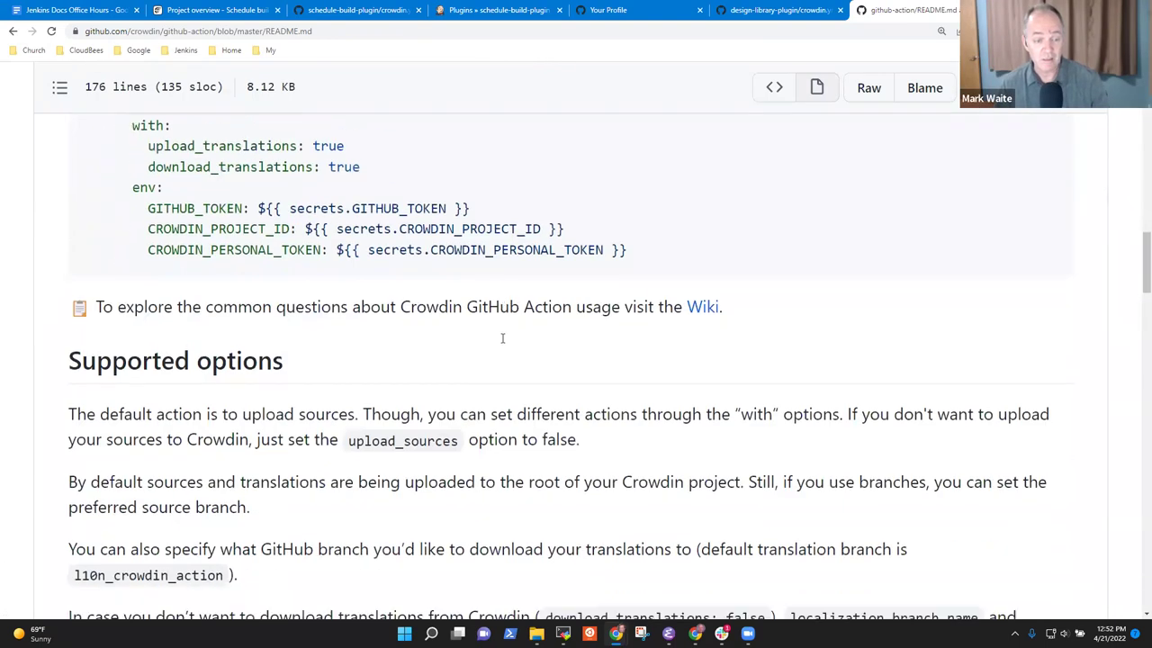
scroll(477, 399, "down", 3)
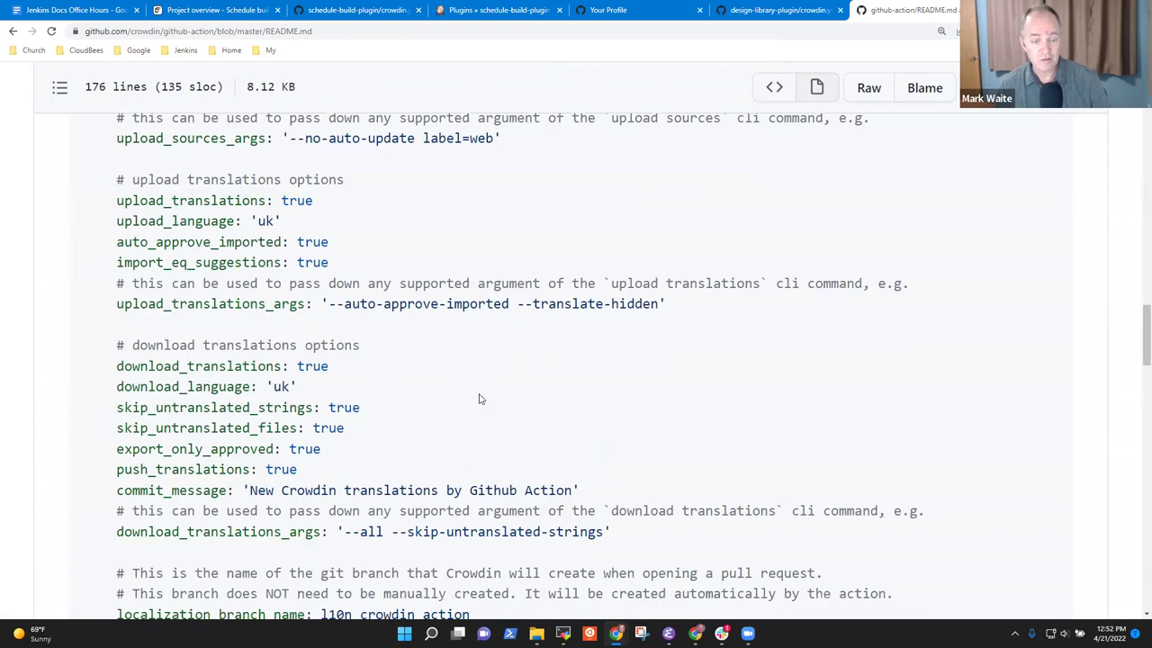
scroll(454, 315, "down", 11)
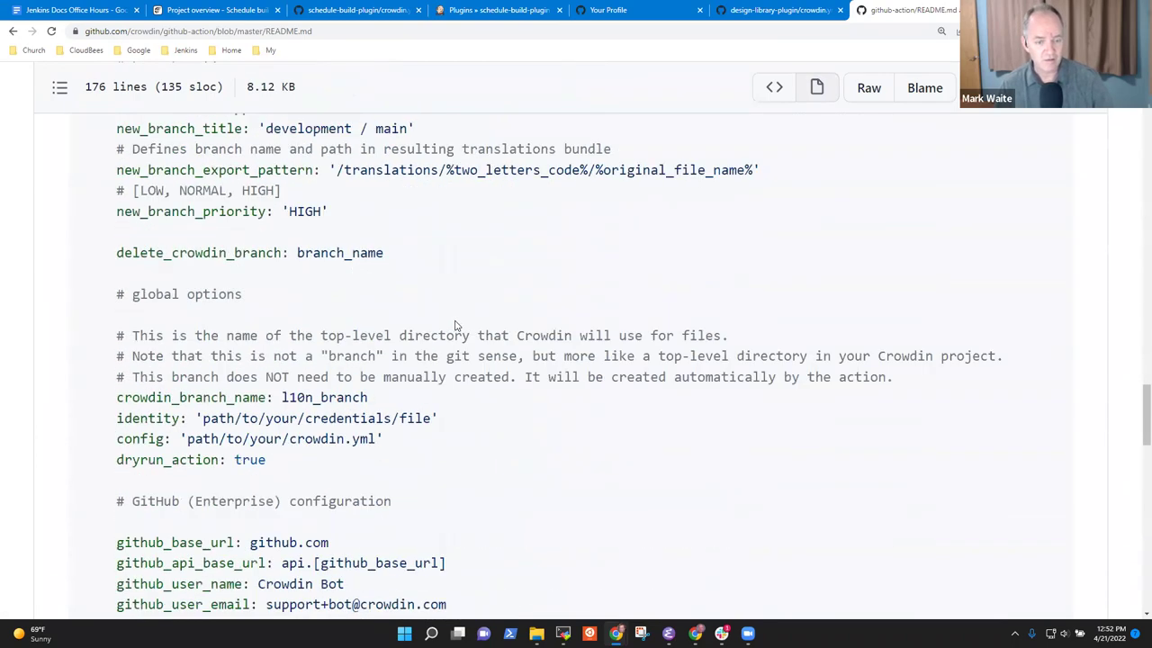
scroll(460, 317, "down", 3)
scroll(468, 317, "up", 4)
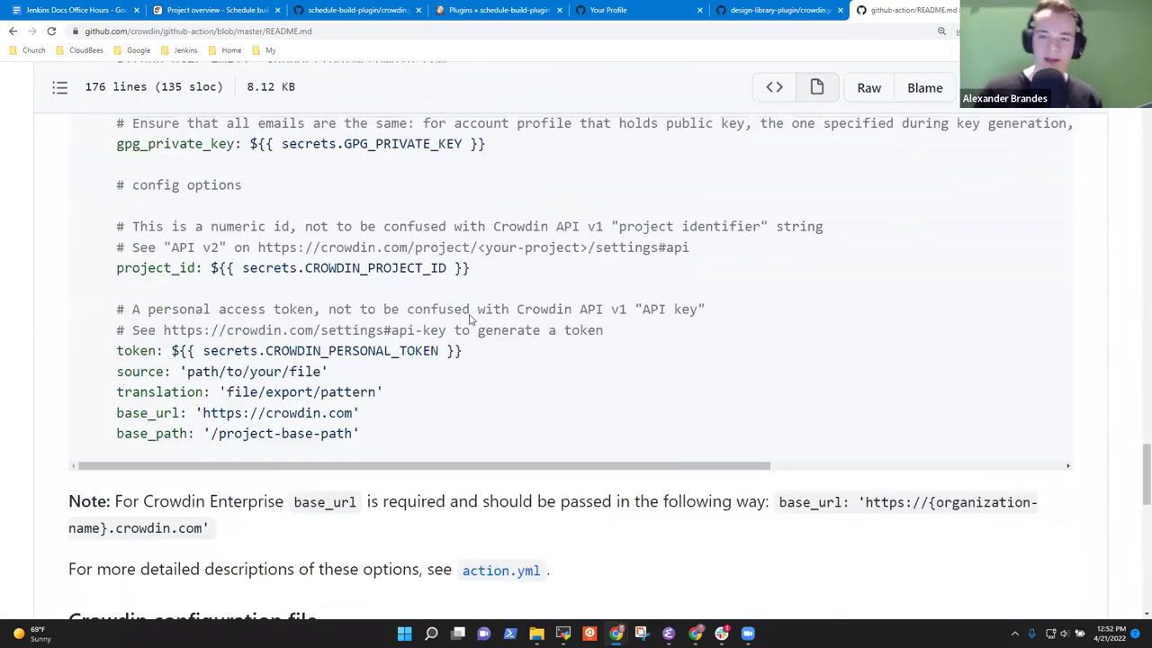
- Highlight the %two_letters_code% placeholder in the new_branch_export_pattern option of the README's branch options
scroll(491, 326, "up", 1)
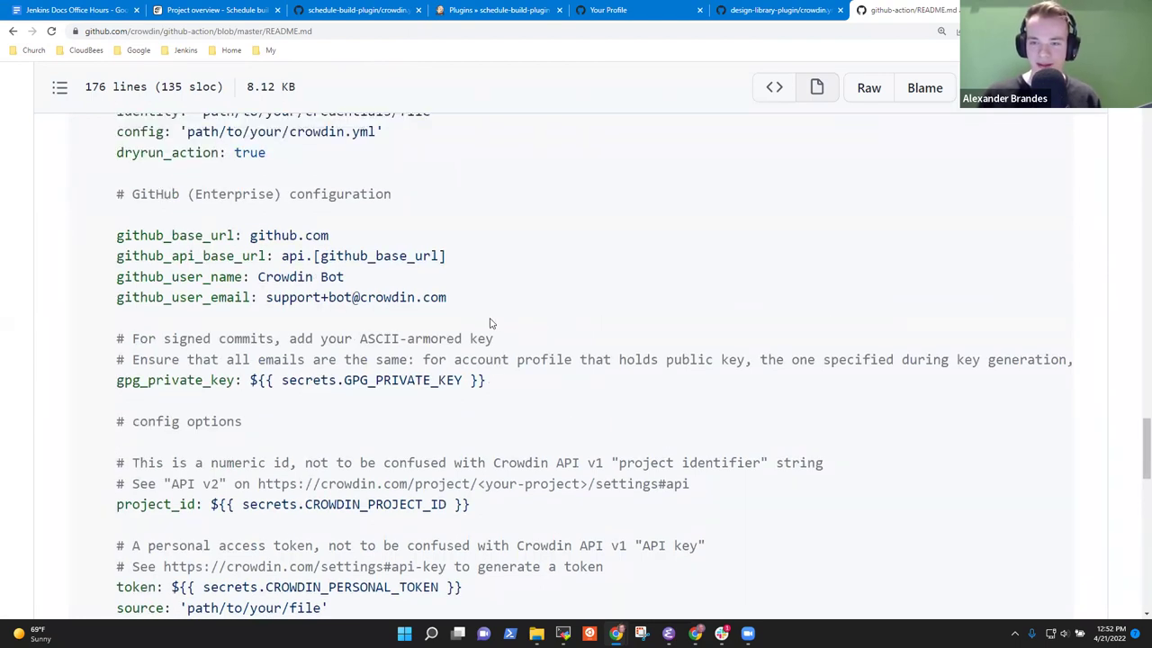
scroll(491, 324, "up", 3)
scroll(481, 310, "up", 1)
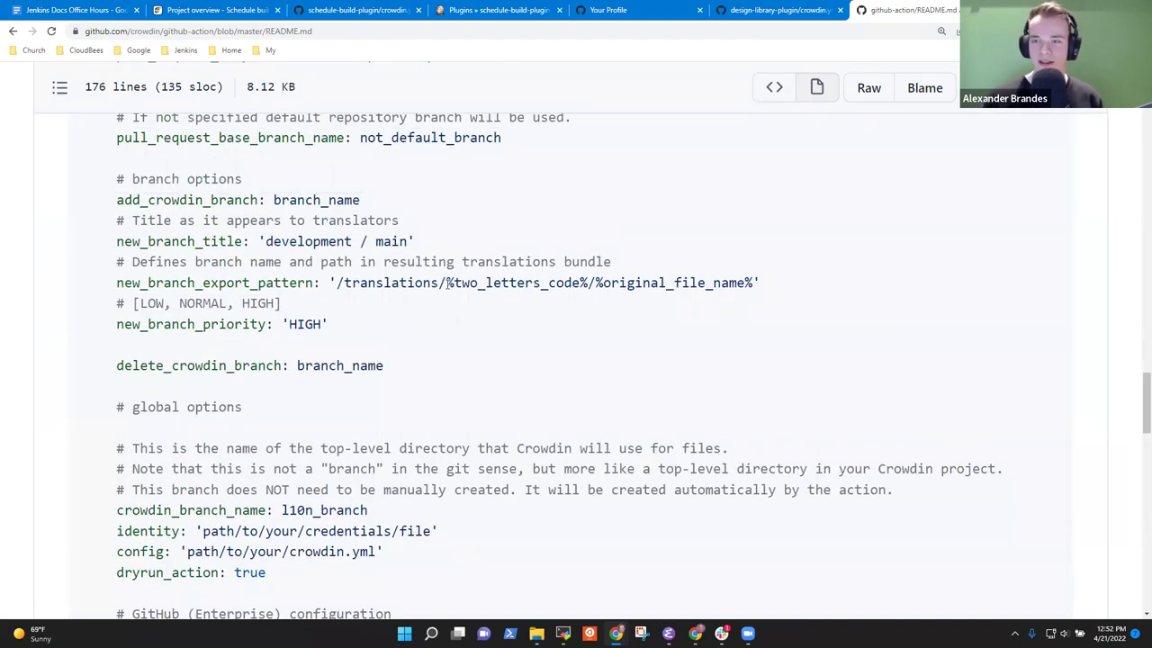
left_click_drag(447, 283, 589, 284)
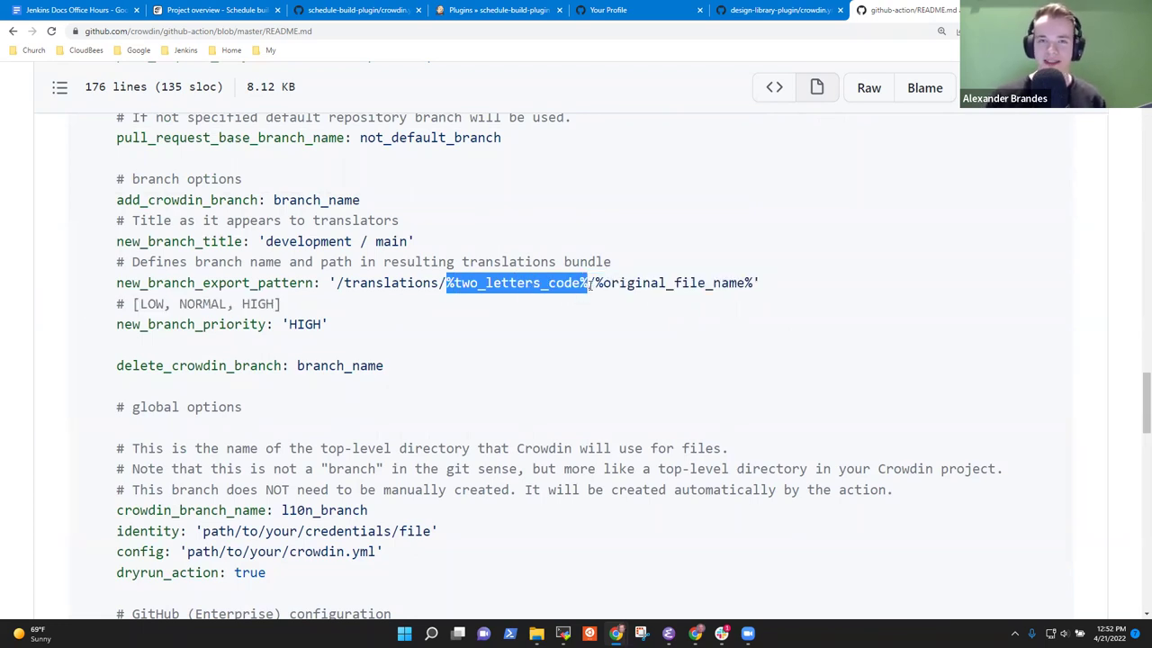
left_click(556, 381)
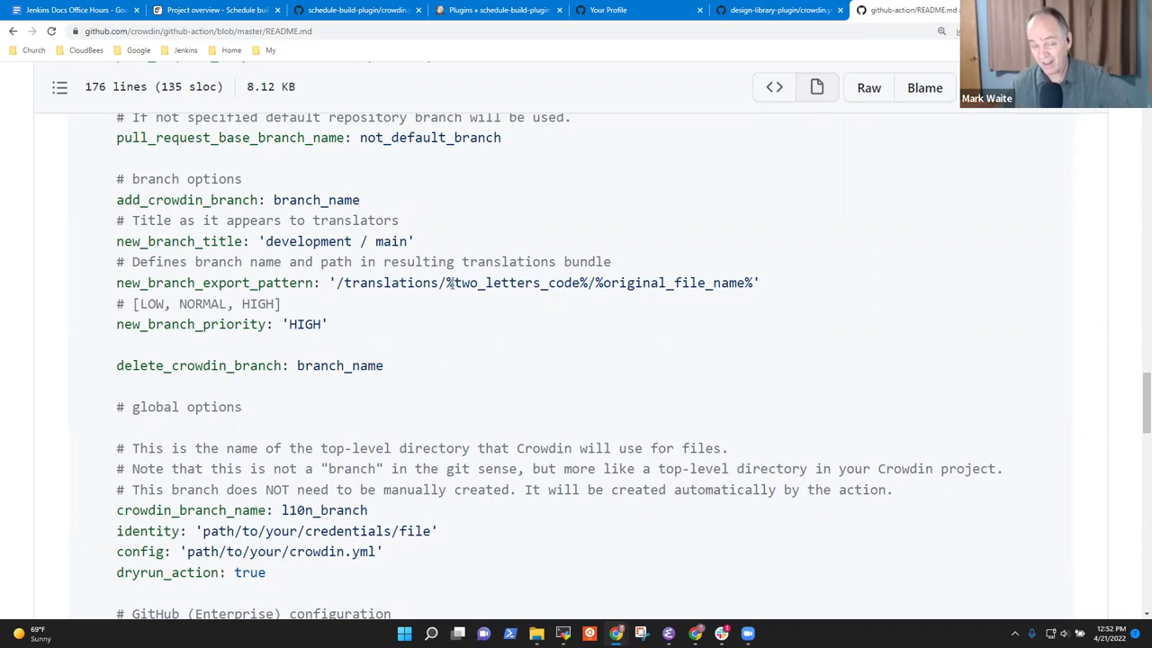
left_click_drag(447, 283, 590, 282)
- Examine the README's GitHub configuration, download translations, pull request and config options, continuing through to the License section
scroll(534, 341, "down", 4)
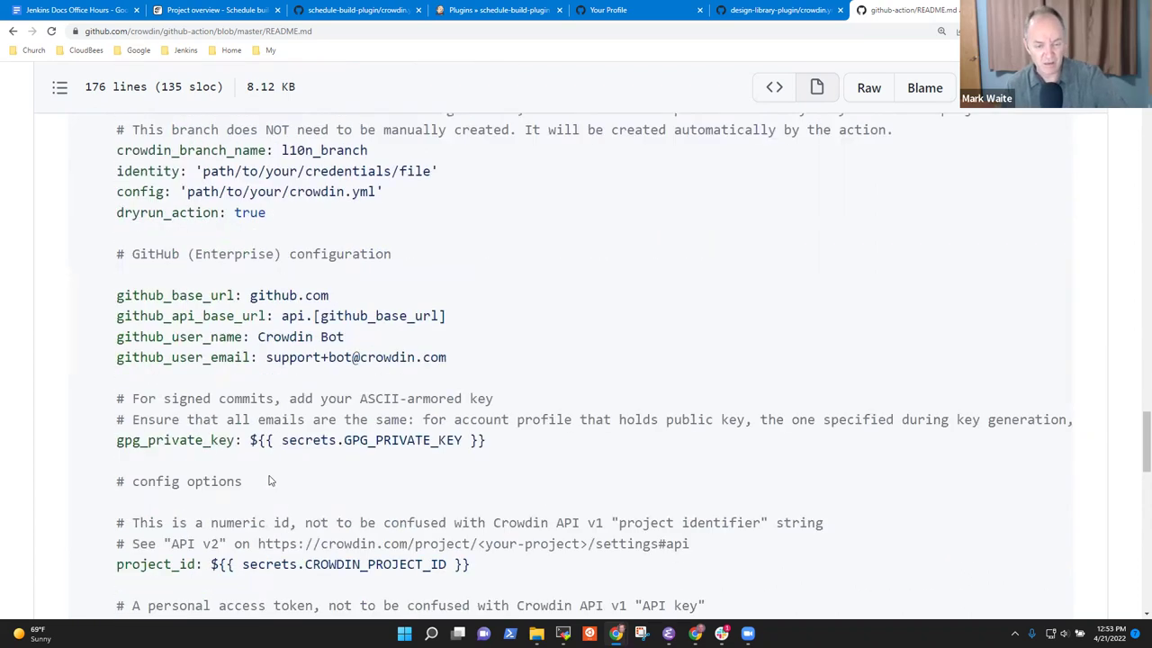
scroll(302, 465, "down", 3)
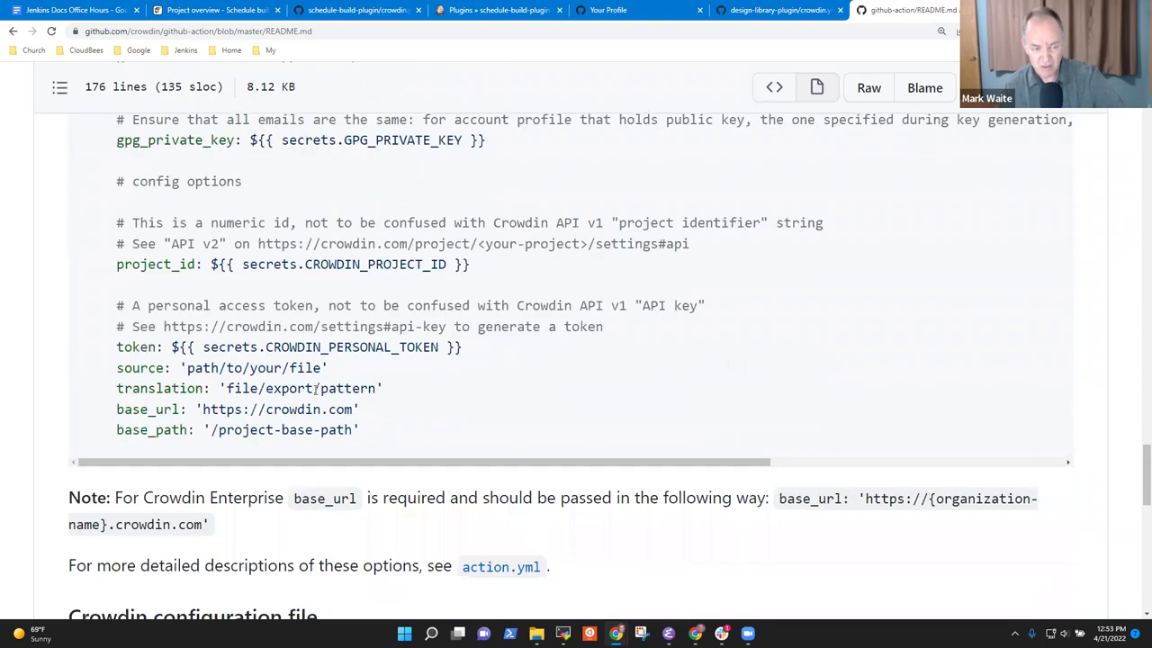
scroll(315, 388, "up", 10)
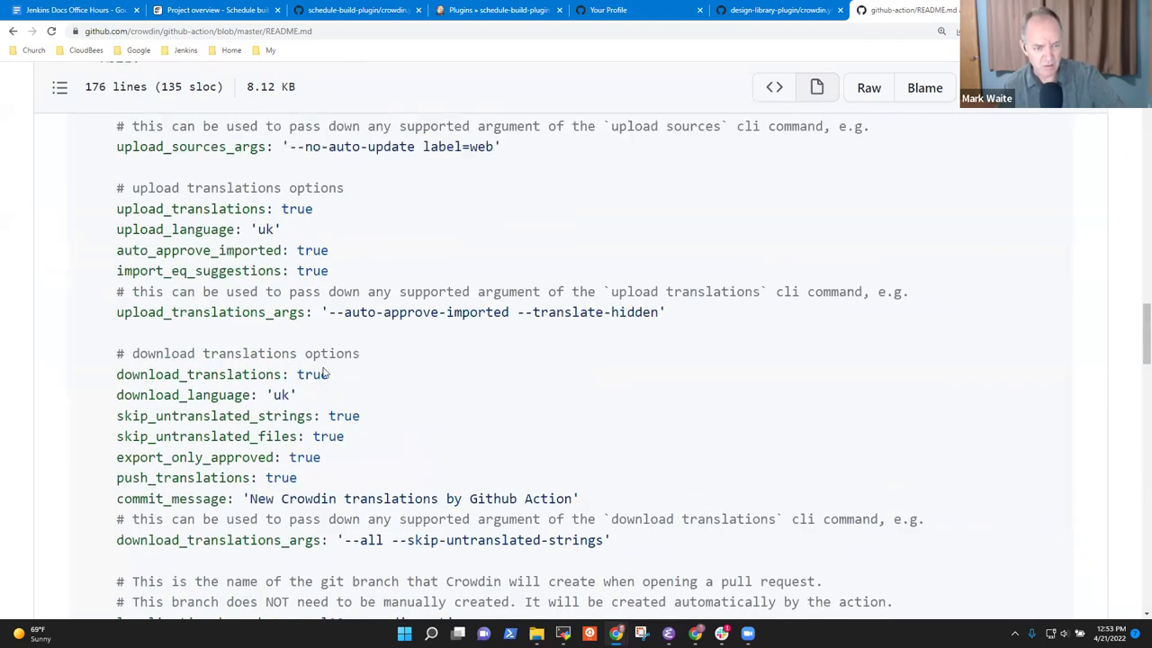
scroll(325, 373, "up", 2)
scroll(326, 373, "down", 6)
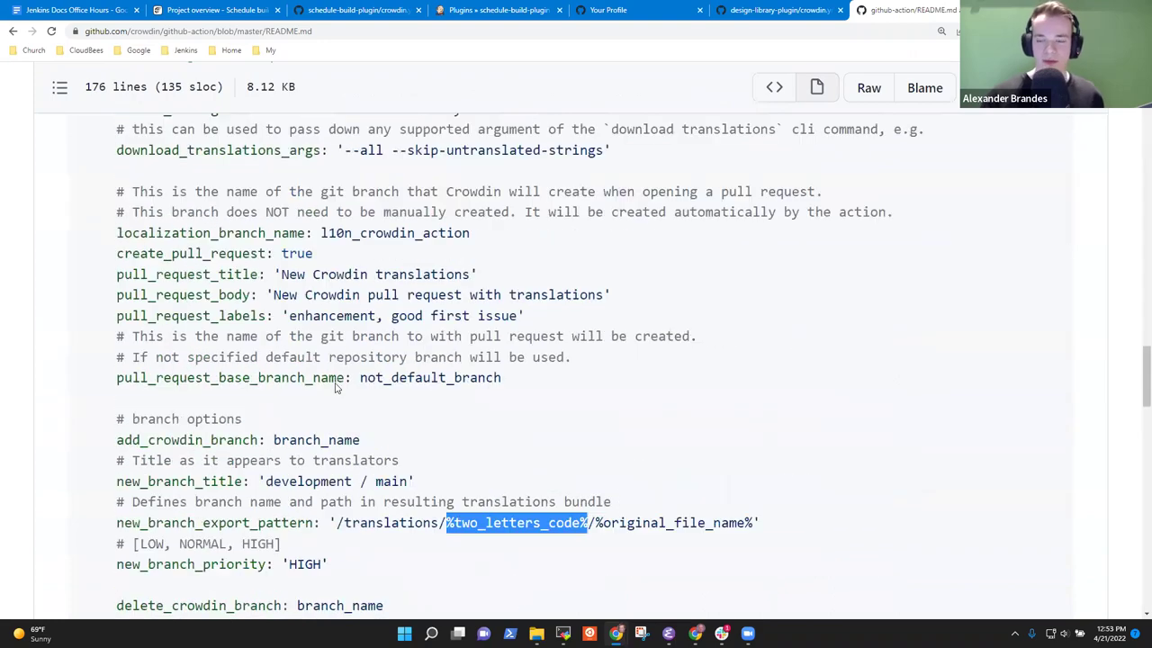
scroll(336, 385, "down", 6)
scroll(501, 426, "down", 7)
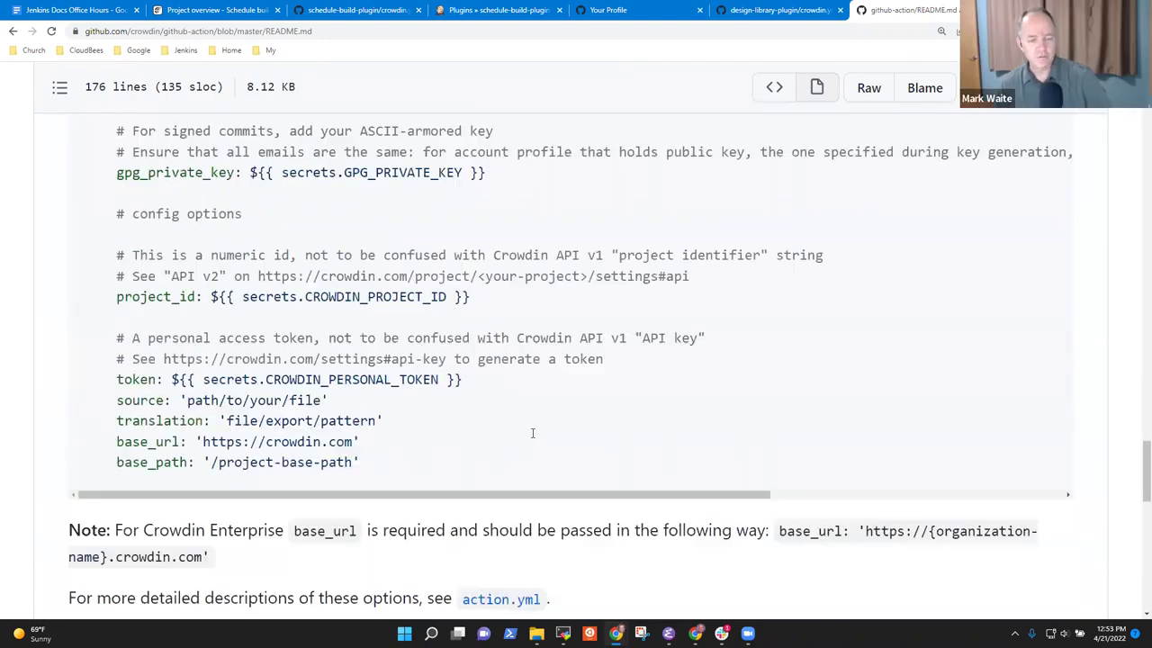
scroll(506, 227, "down", 6)
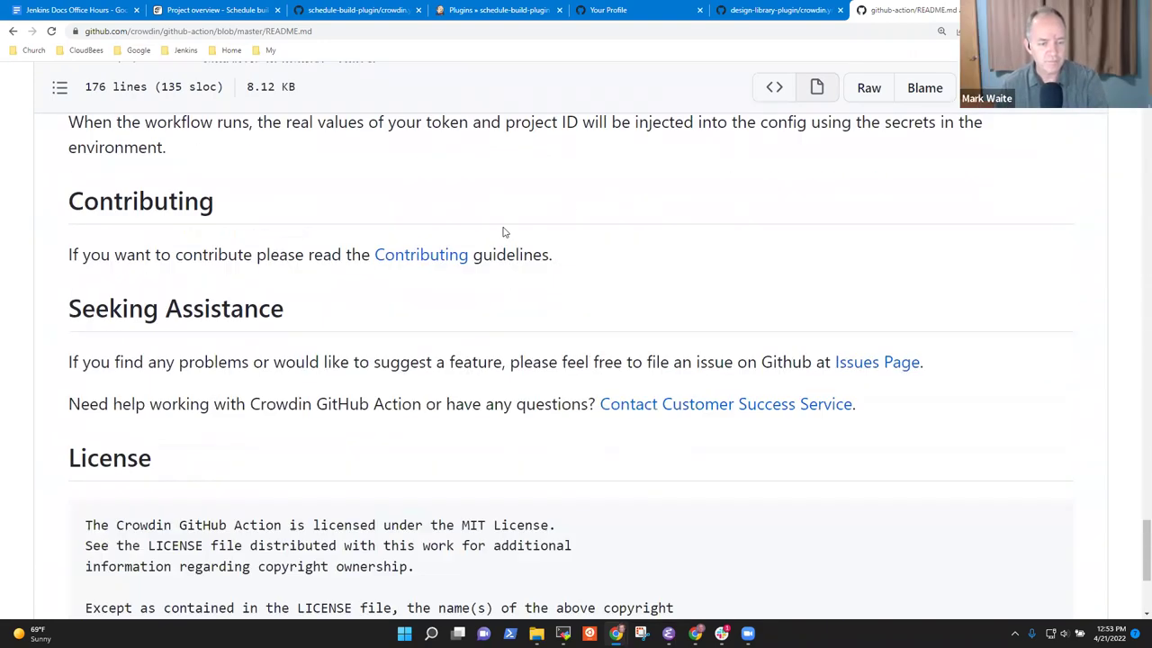
- Review the README's Crowdin configuration file section and recheck the supported options example at a slightly smaller page zoom
scroll(507, 230, "up", 4)
scroll(513, 228, "up", 1)
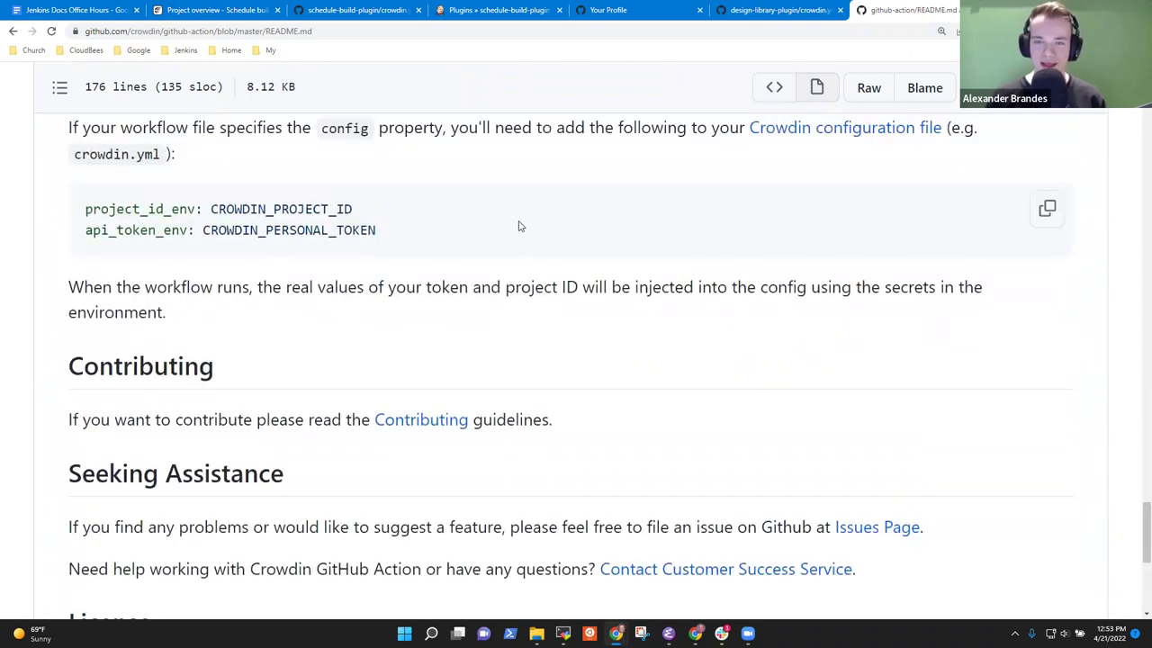
scroll(477, 246, "up", 3)
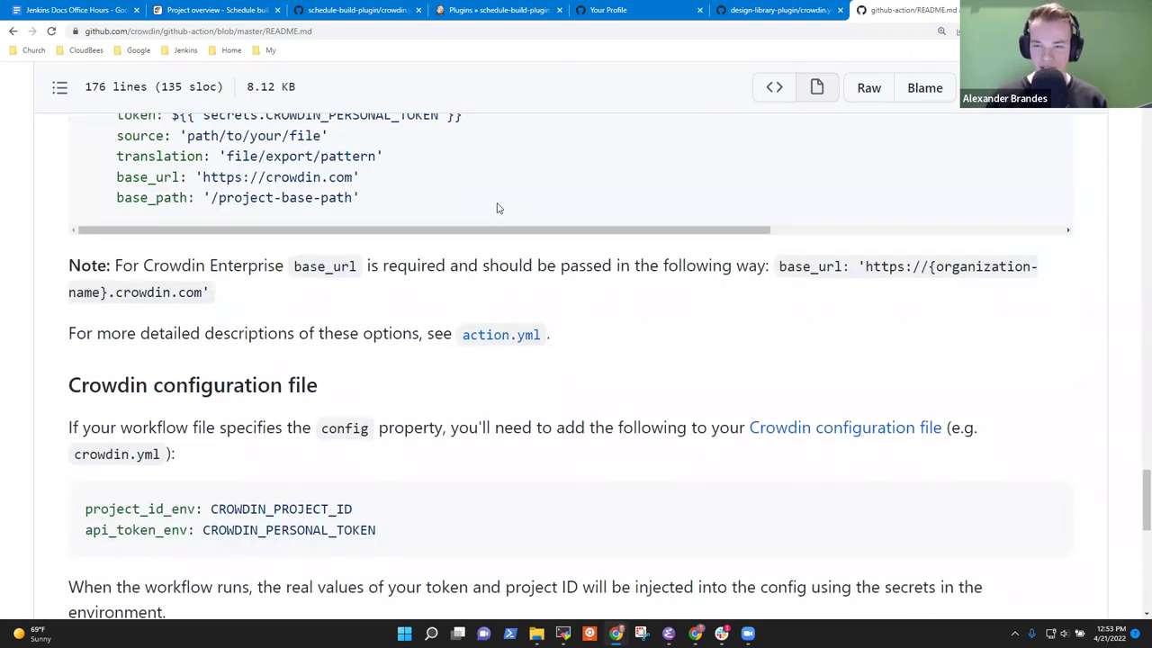
scroll(497, 208, "up", 5)
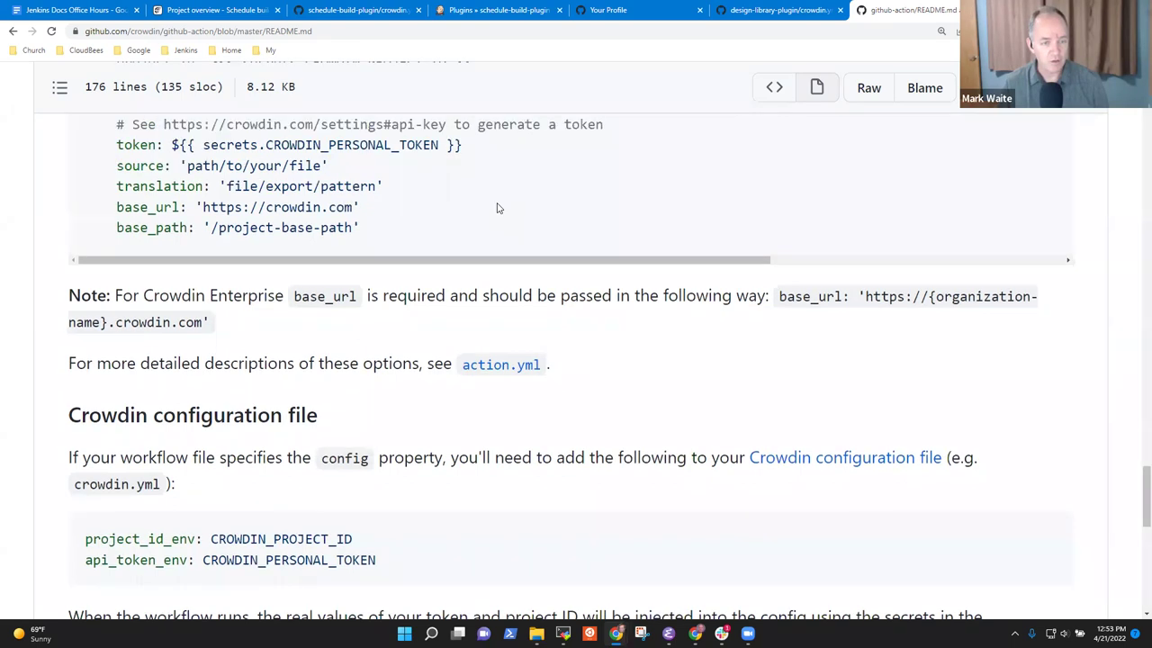
scroll(498, 208, "up", 10)
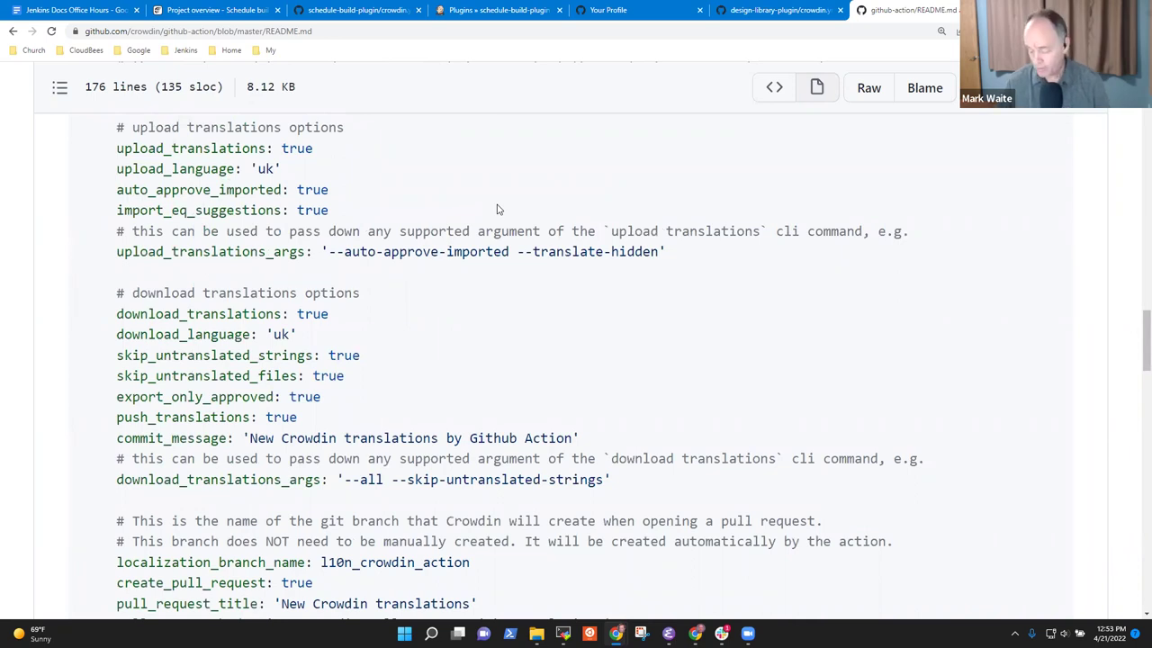
scroll(498, 208, "up", 5)
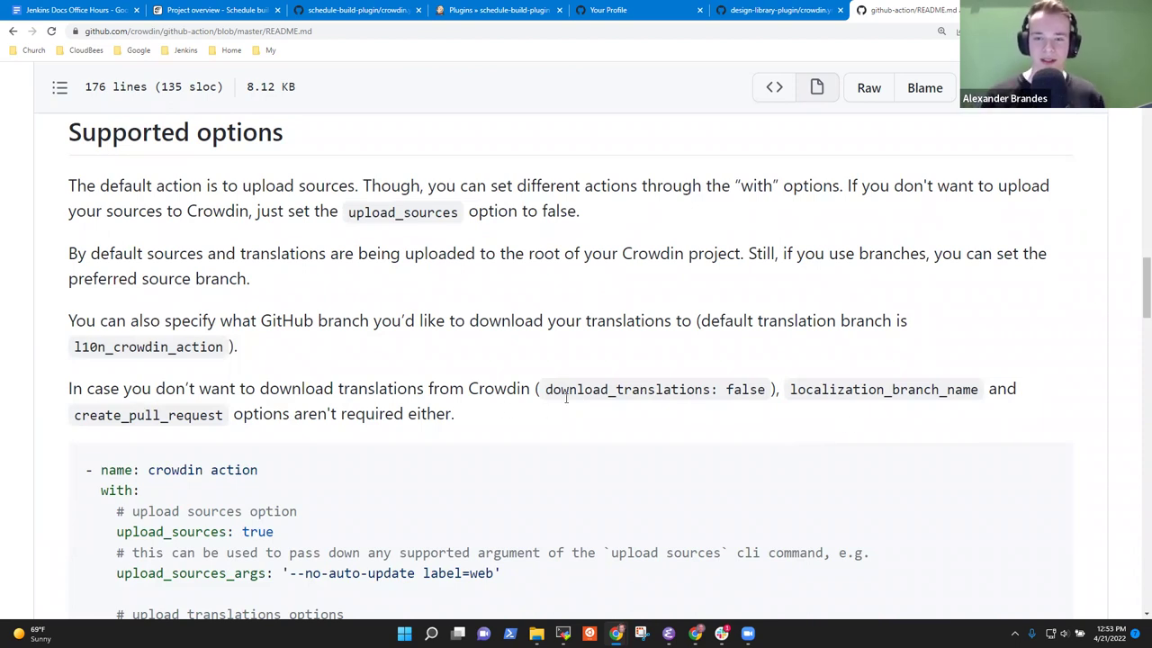
scroll(468, 433, "down", 3)
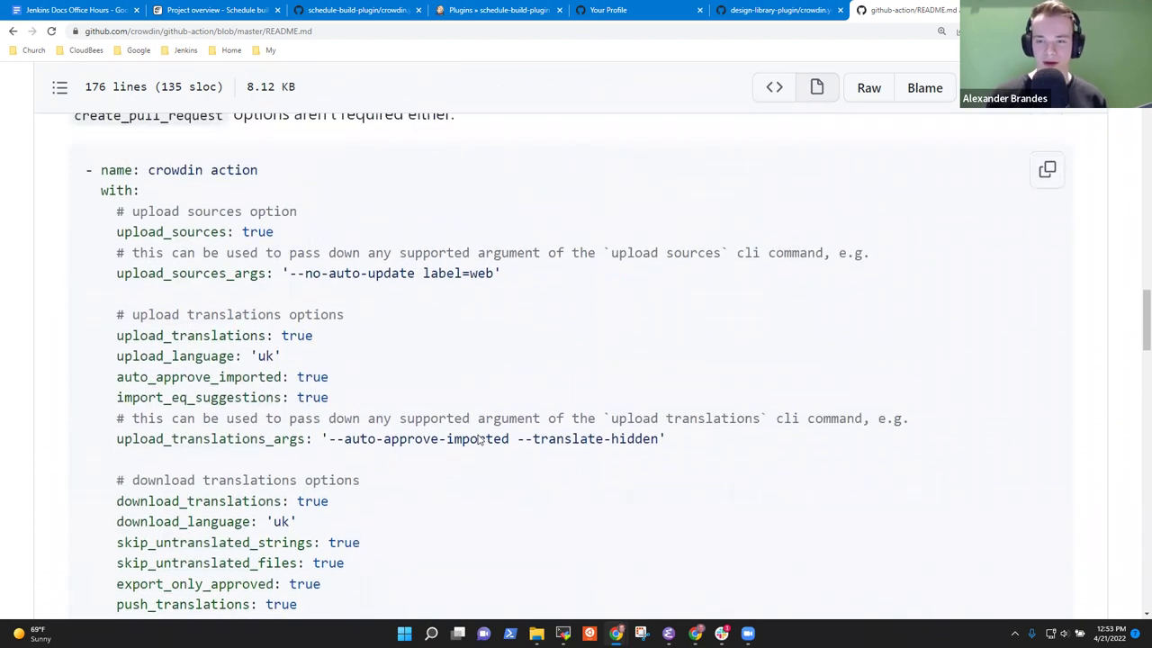
key("ctrl+minus")
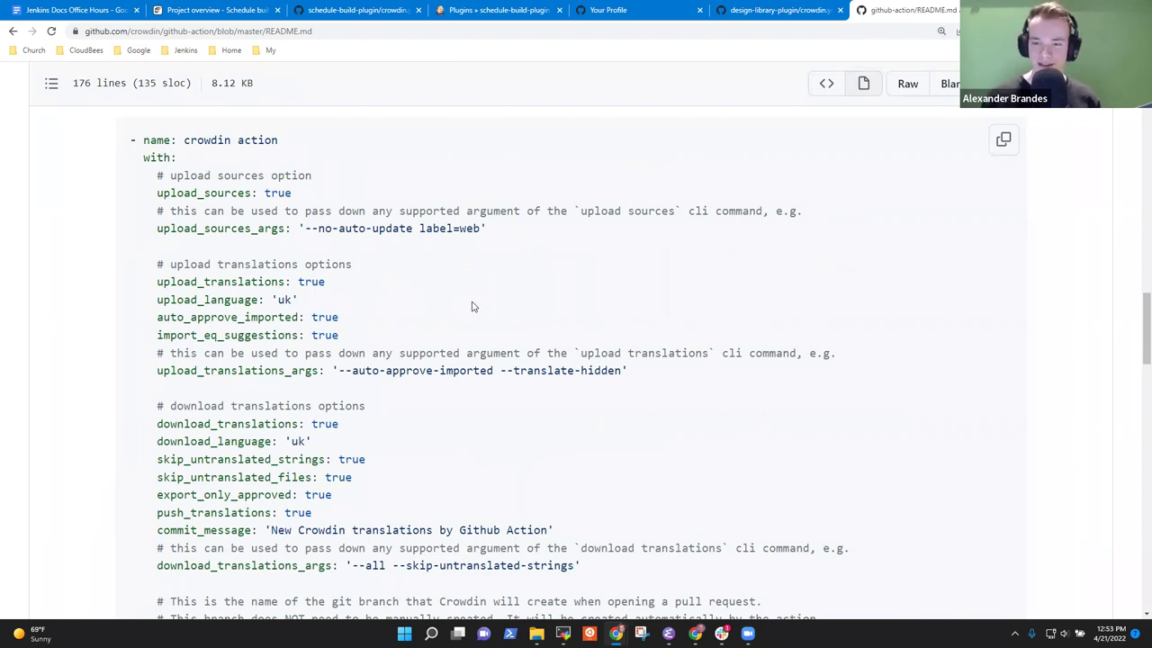
- Reread the README's option example for commit message, pull request and branch settings, continuing to the License section and back
scroll(504, 345, "down", 2)
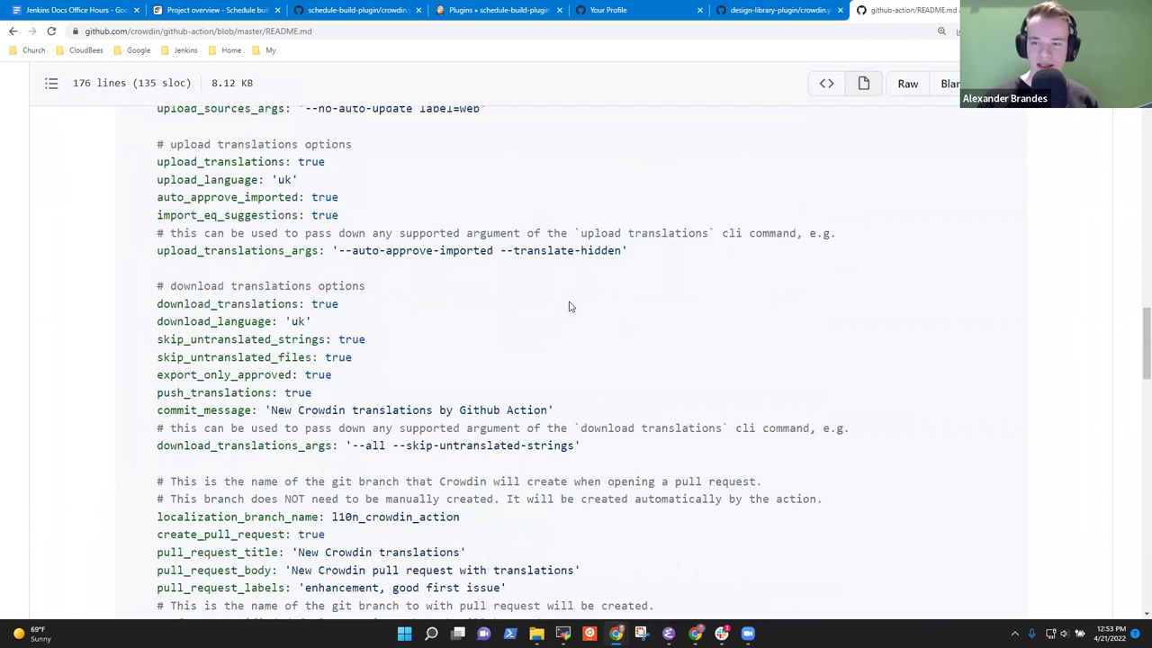
scroll(563, 318, "down", 3)
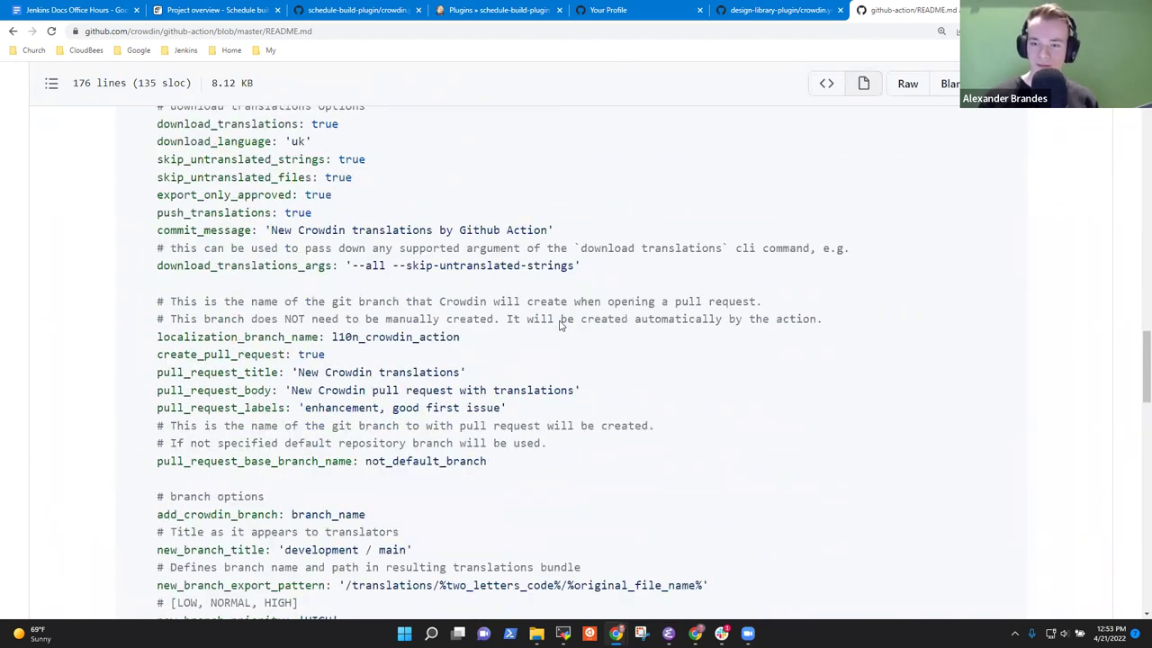
scroll(553, 306, "down", 2)
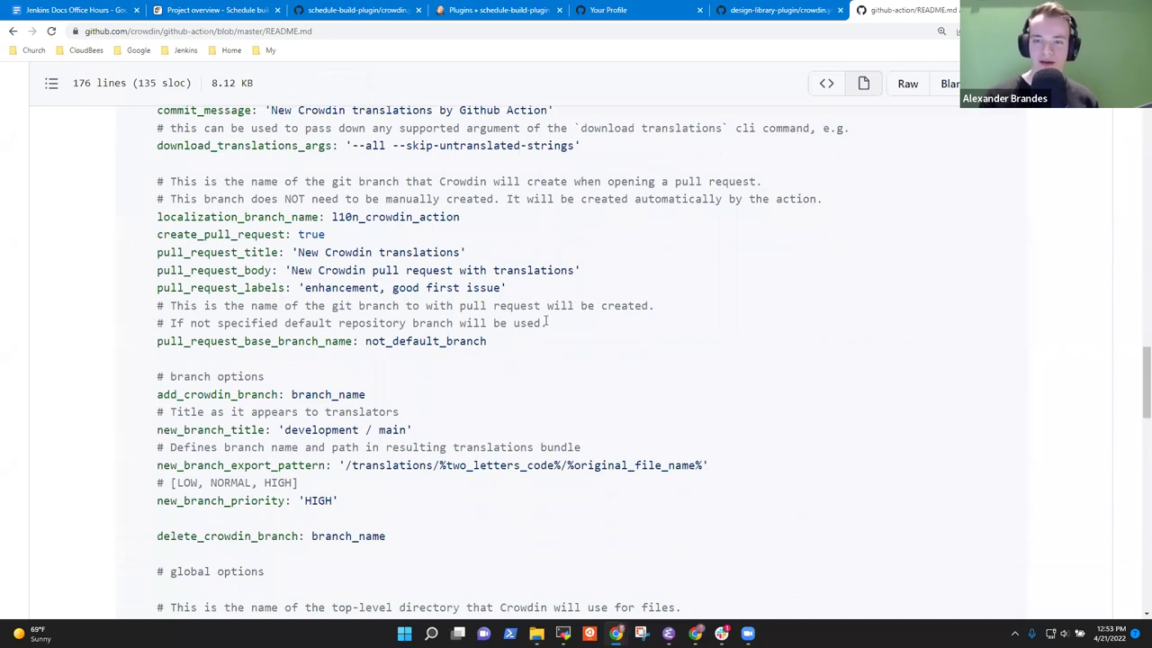
scroll(553, 315, "down", 3)
scroll(557, 314, "down", 7)
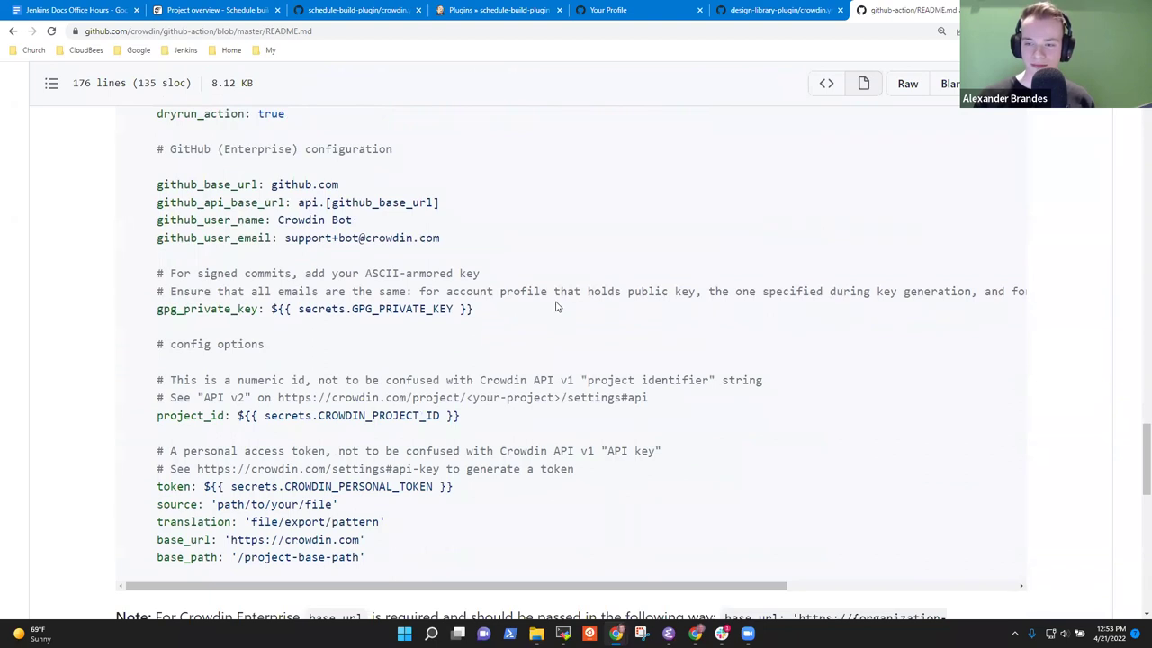
scroll(555, 308, "down", 3)
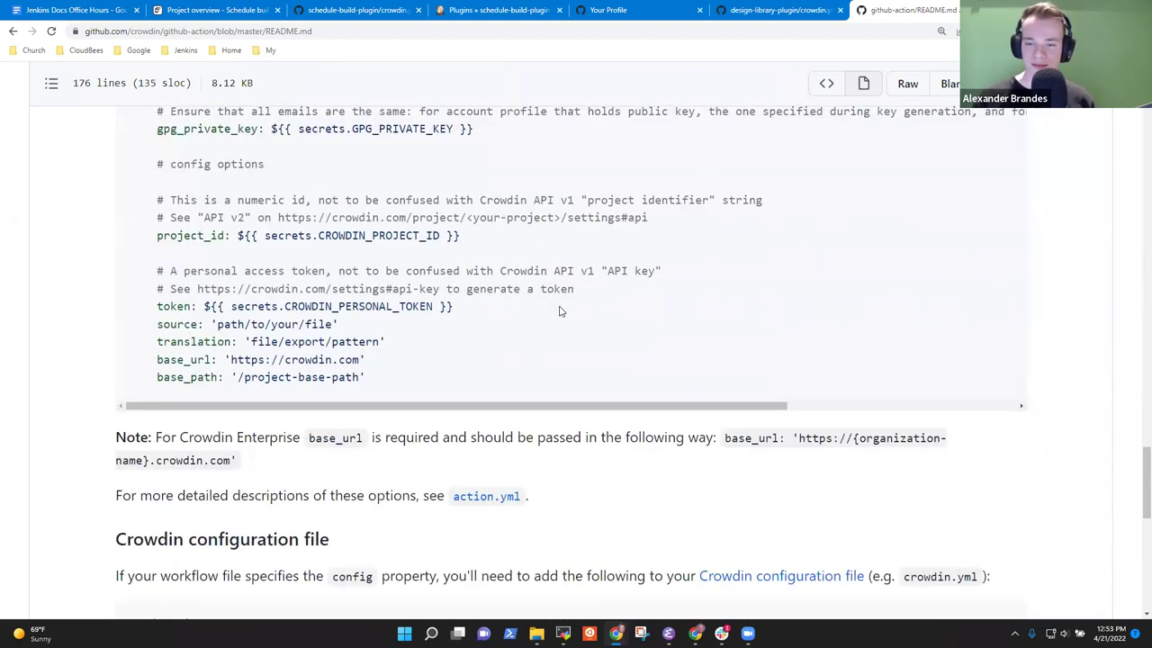
scroll(565, 313, "down", 5)
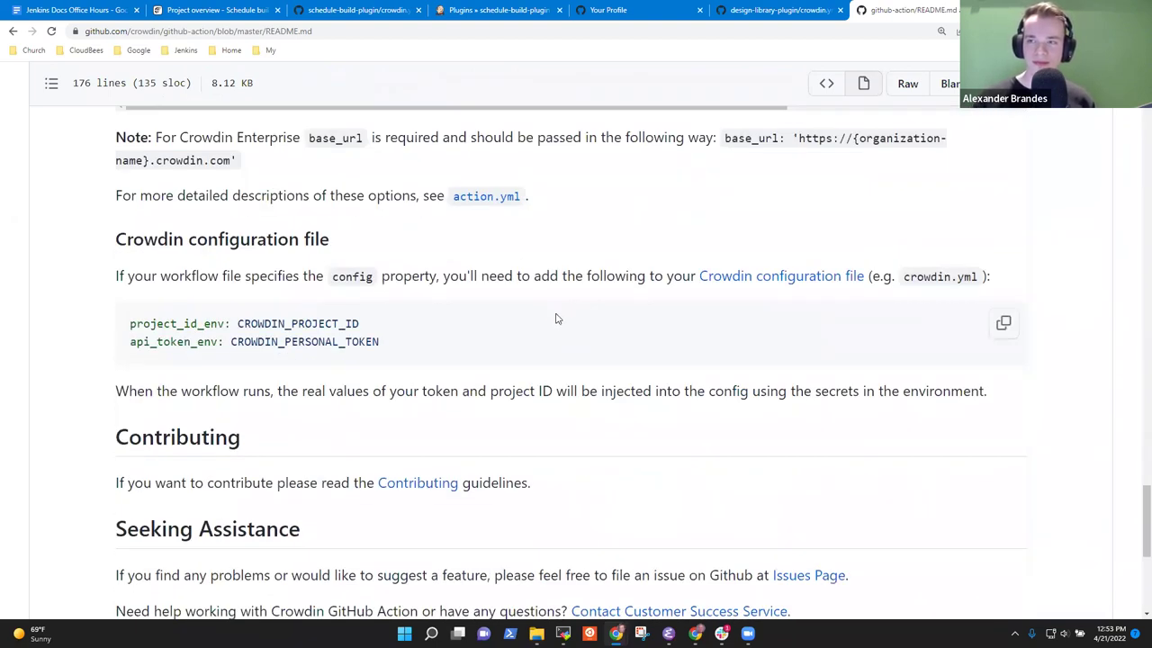
scroll(569, 300, "down", 7)
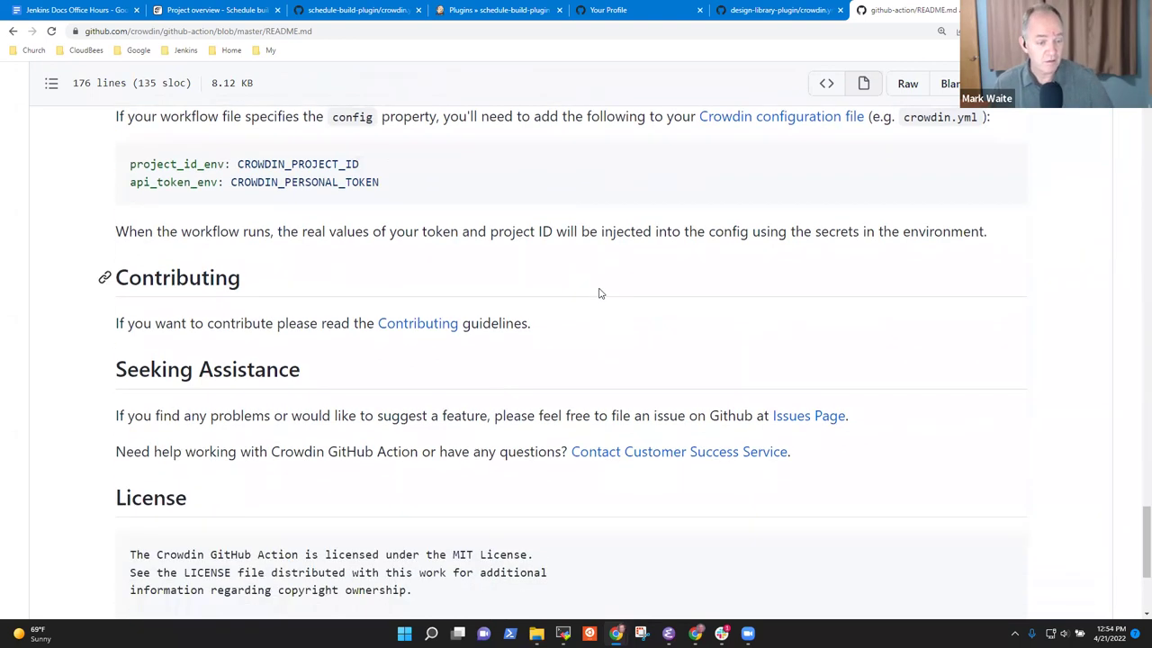
scroll(643, 333, "up", 20)
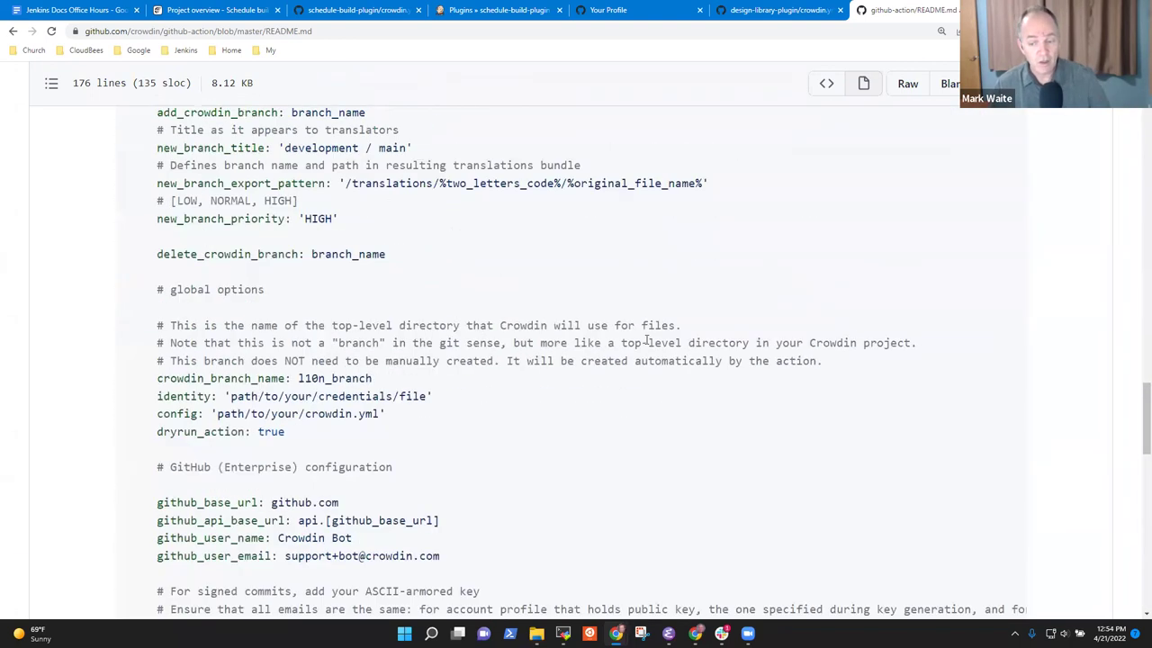
scroll(583, 259, "up", 13)
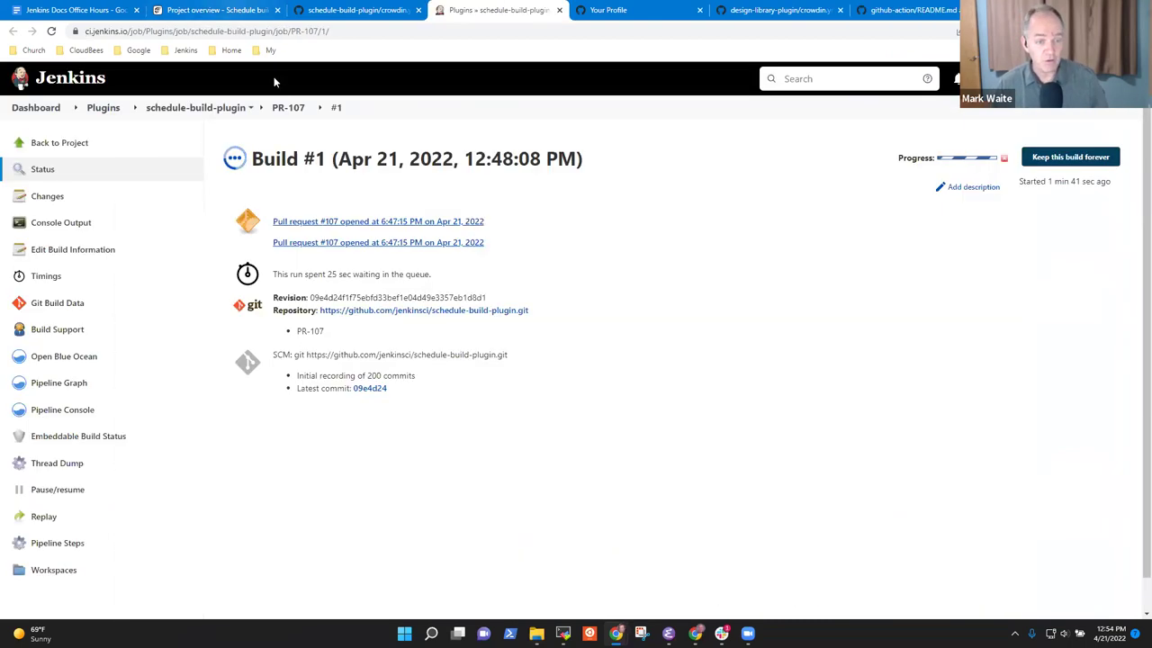
- Check the PR-107 job's stage view in Jenkins, inspect build #1's console output, and display the build in Blue Ocean
left_click(289, 108)
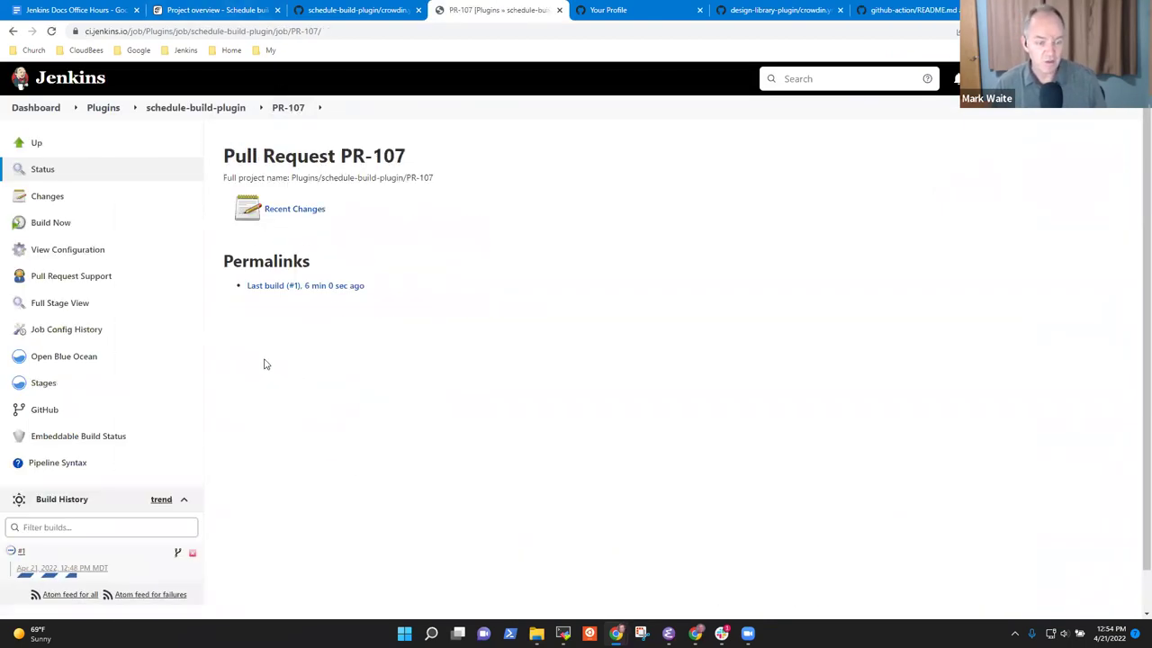
scroll(257, 432, "down", 1)
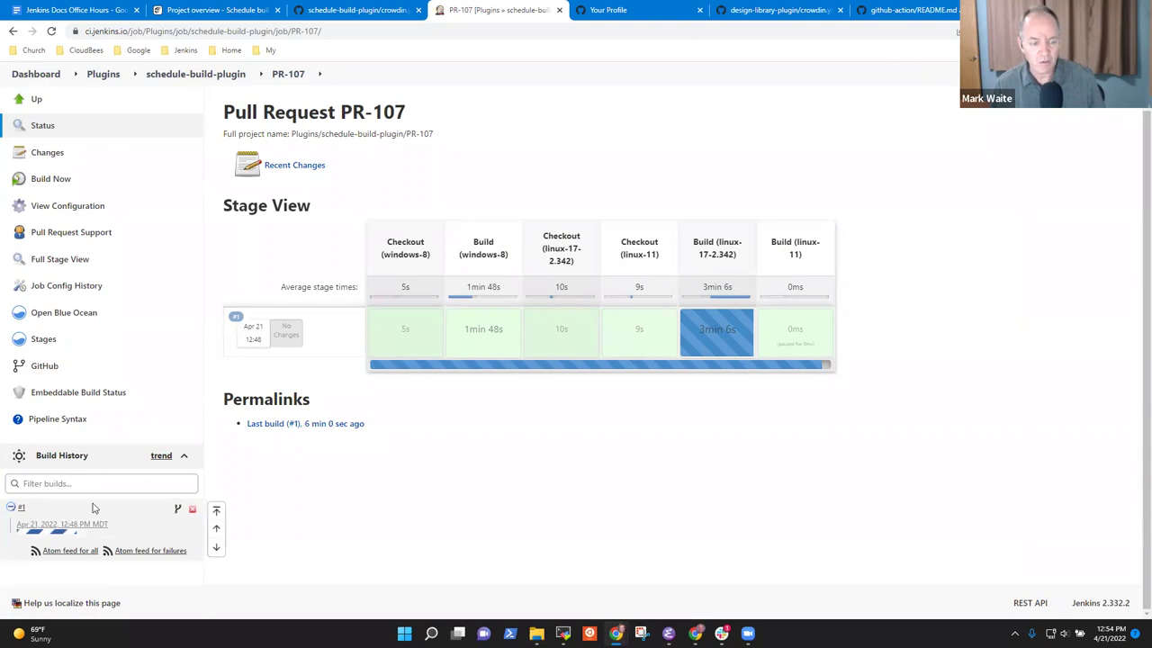
left_click(37, 531)
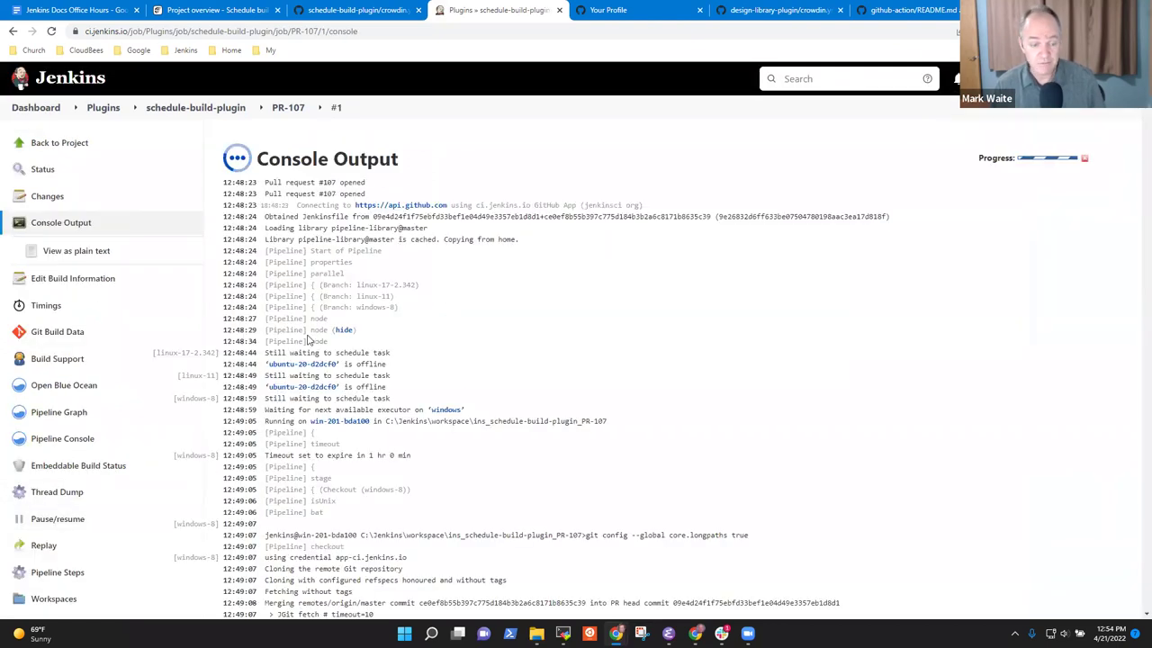
left_click(64, 387)
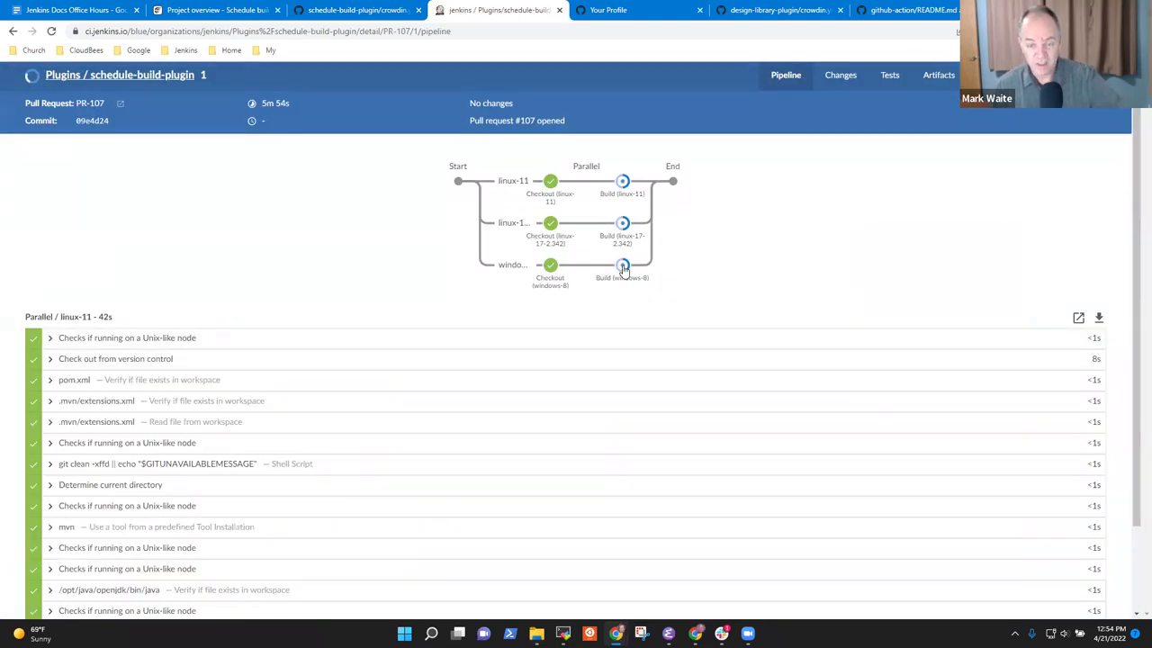
- Inspect the Build (windows-8) stage and its Maven step log in the Blue Ocean pipeline, ending at the pipeline graph
left_click(623, 266)
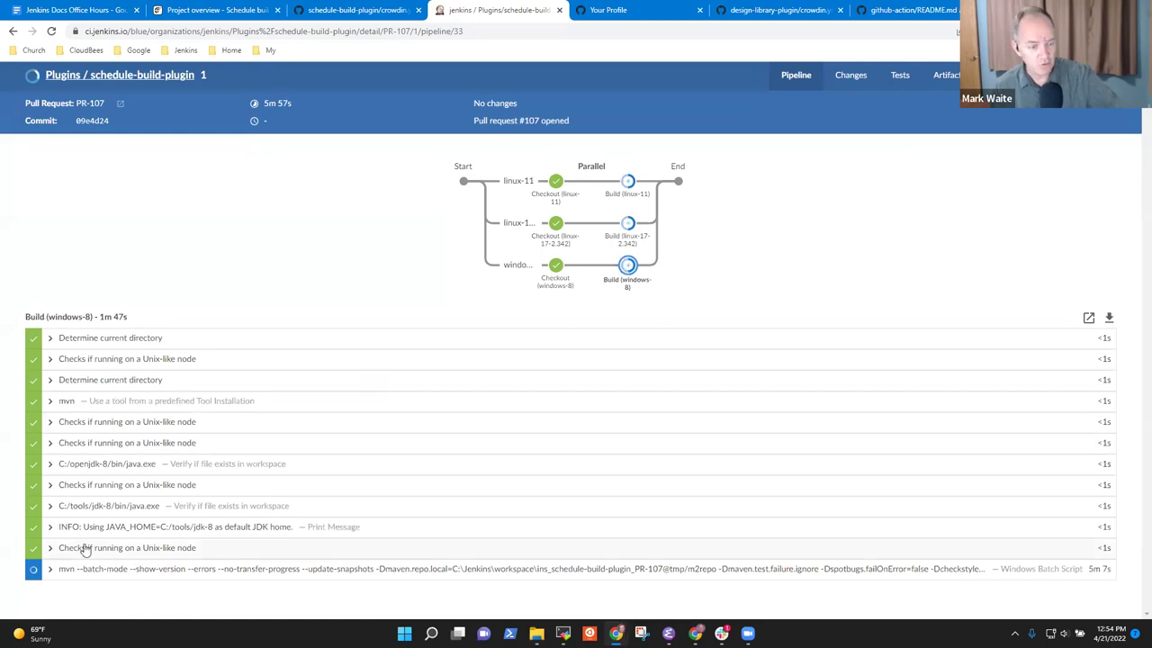
left_click(49, 568)
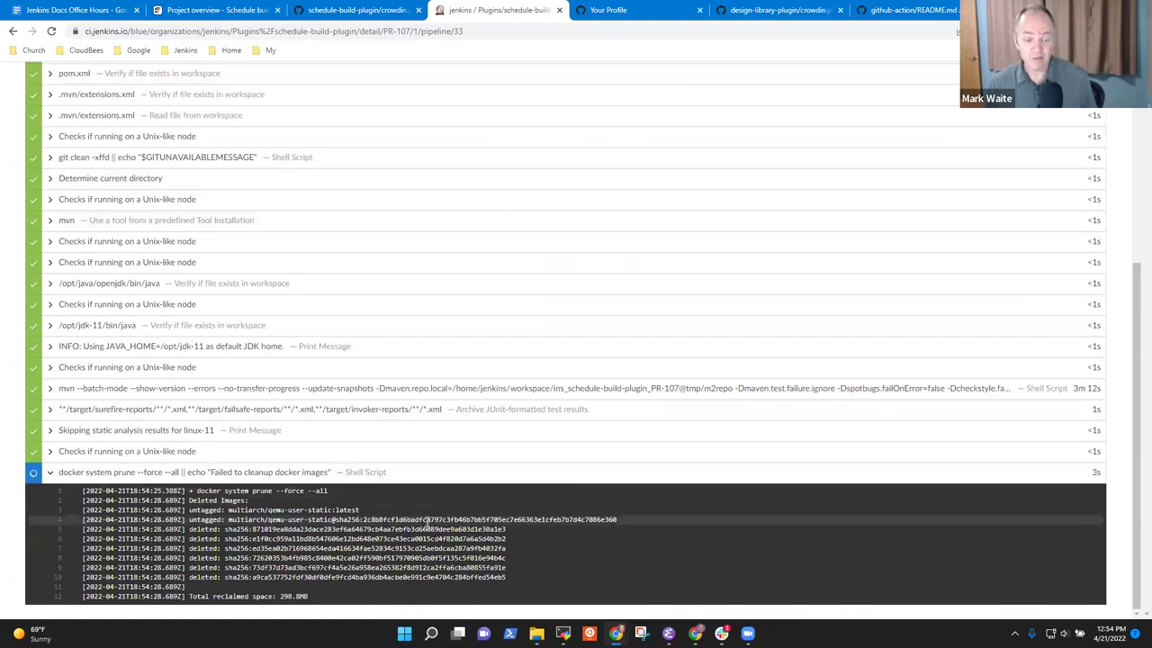
left_click(77, 469)
scroll(792, 225, "up", 3)
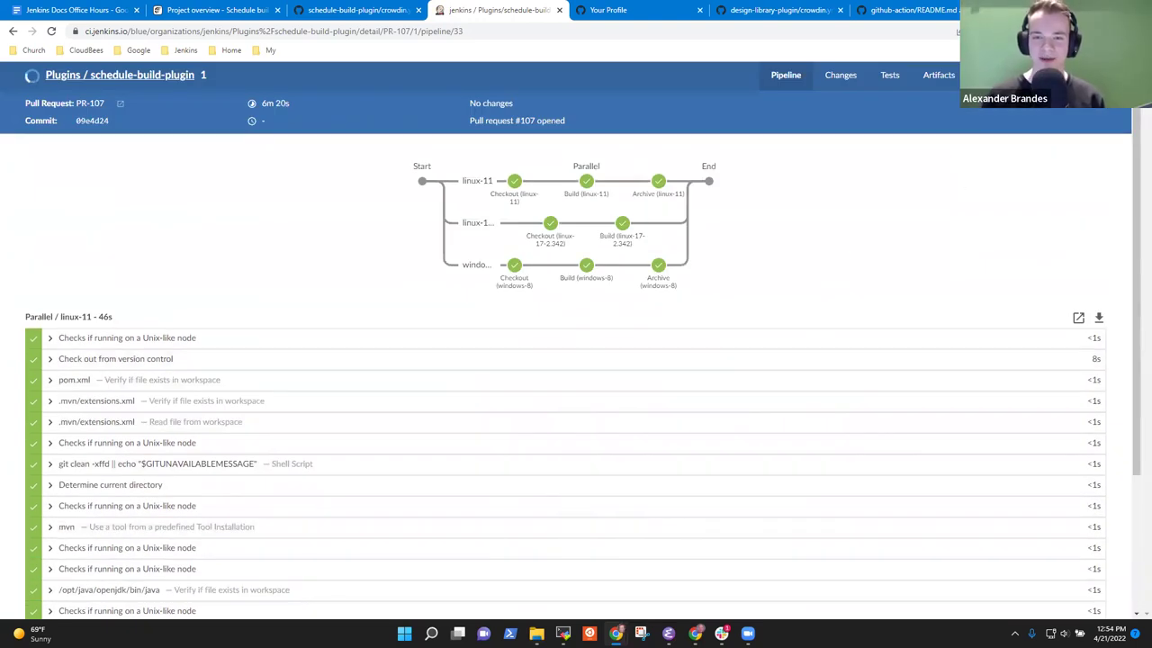
- Return to the classic Jenkins view, check PR-107's stage view and build #1's status, and reopen the build in Blue Ocean
left_click(1029, 74)
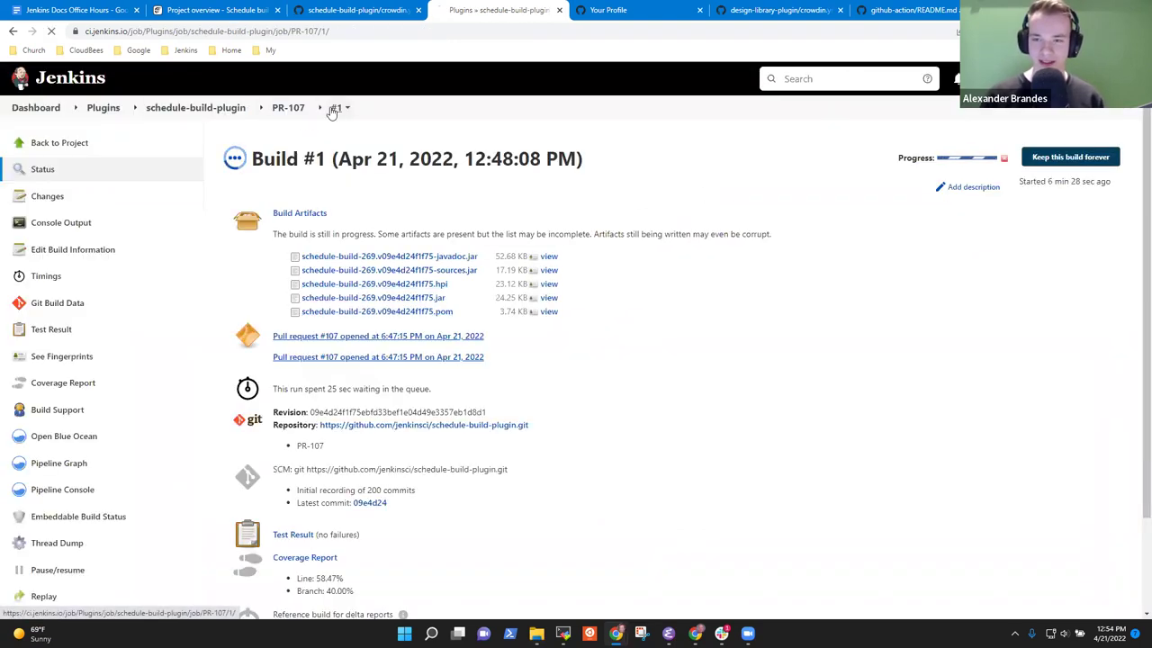
left_click(288, 108)
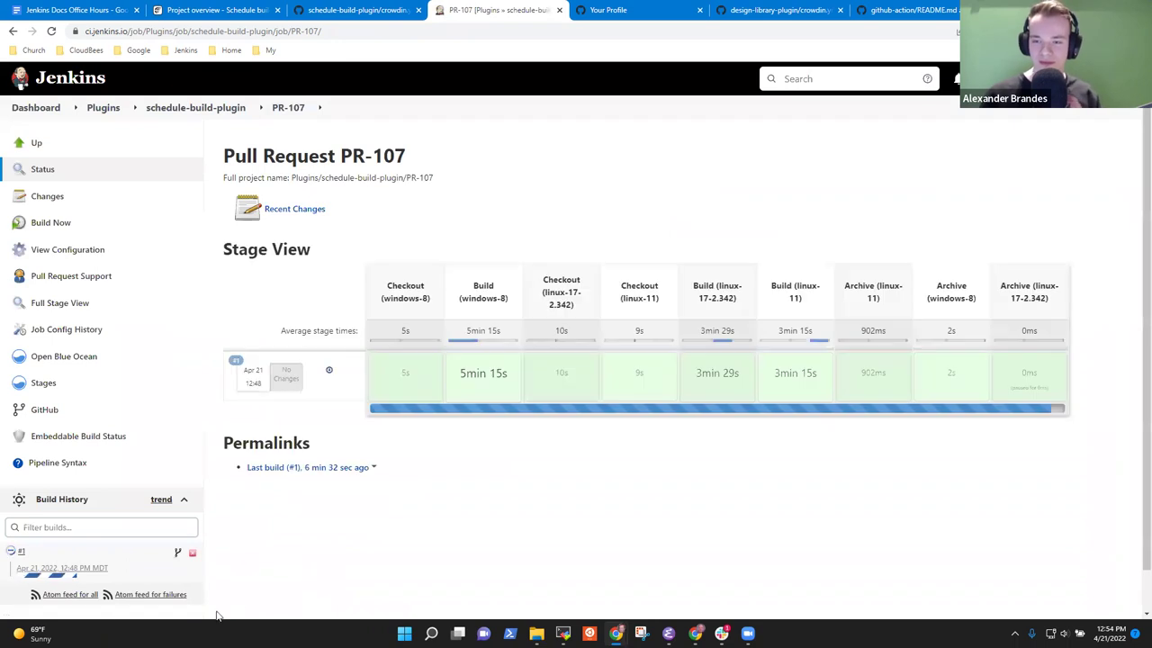
left_click(63, 568)
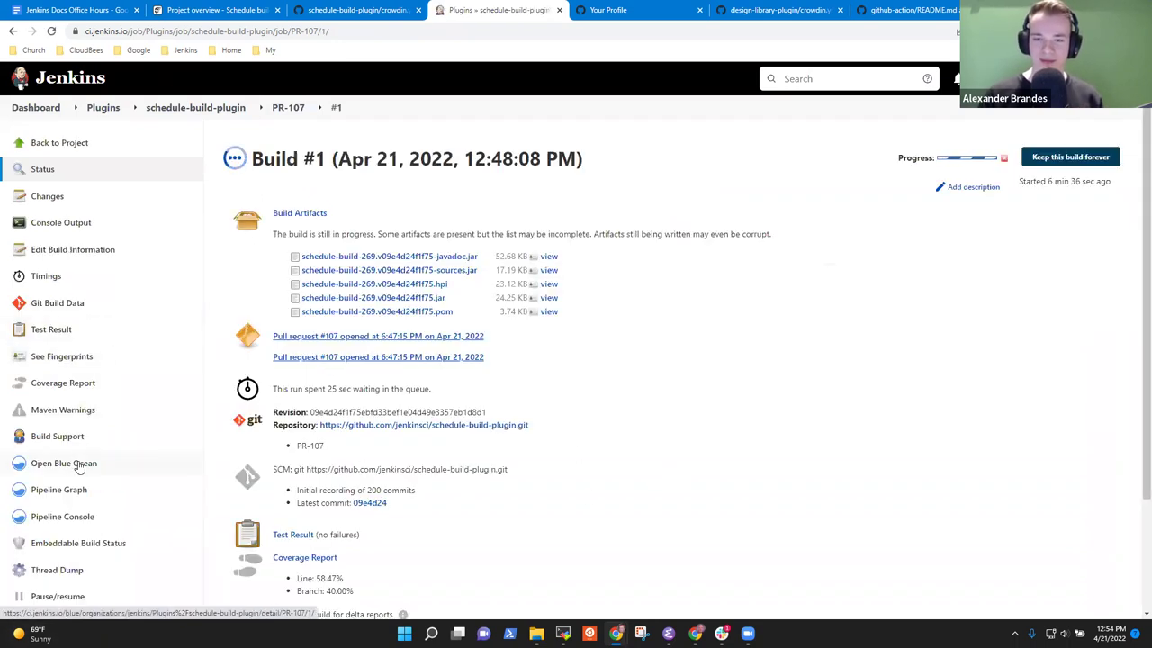
left_click(78, 466)
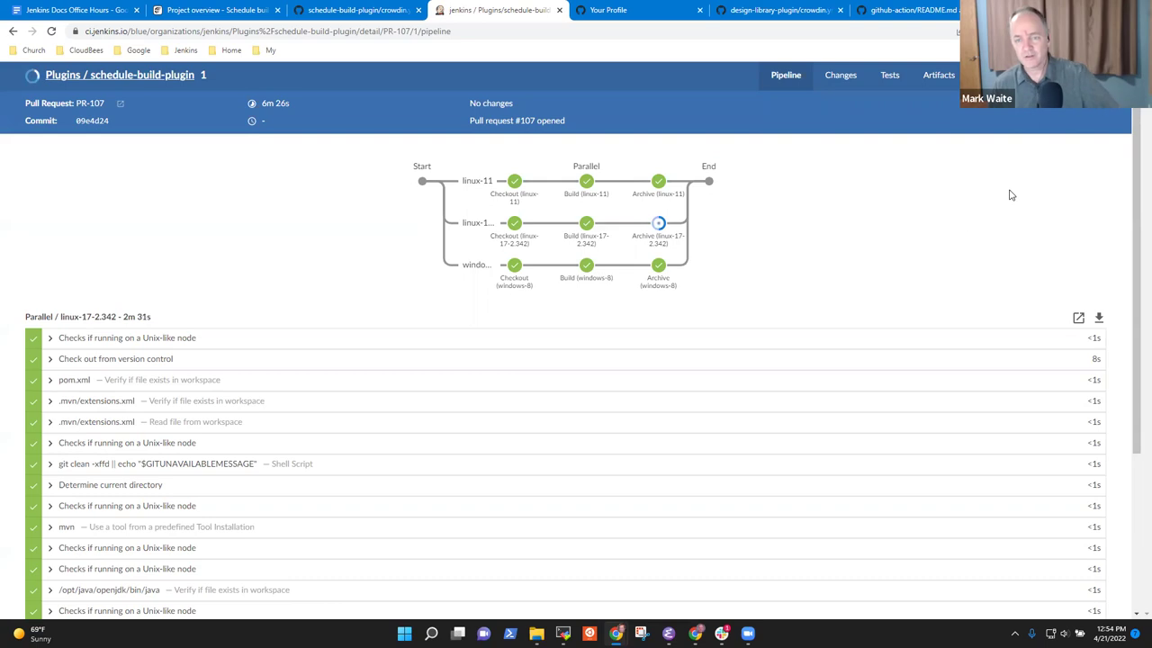
- Look at the Italian translation page of the Schedule build plugin project in Crowdin and return to the PR-107 pipeline
left_click(368, 7)
left_click(233, 10)
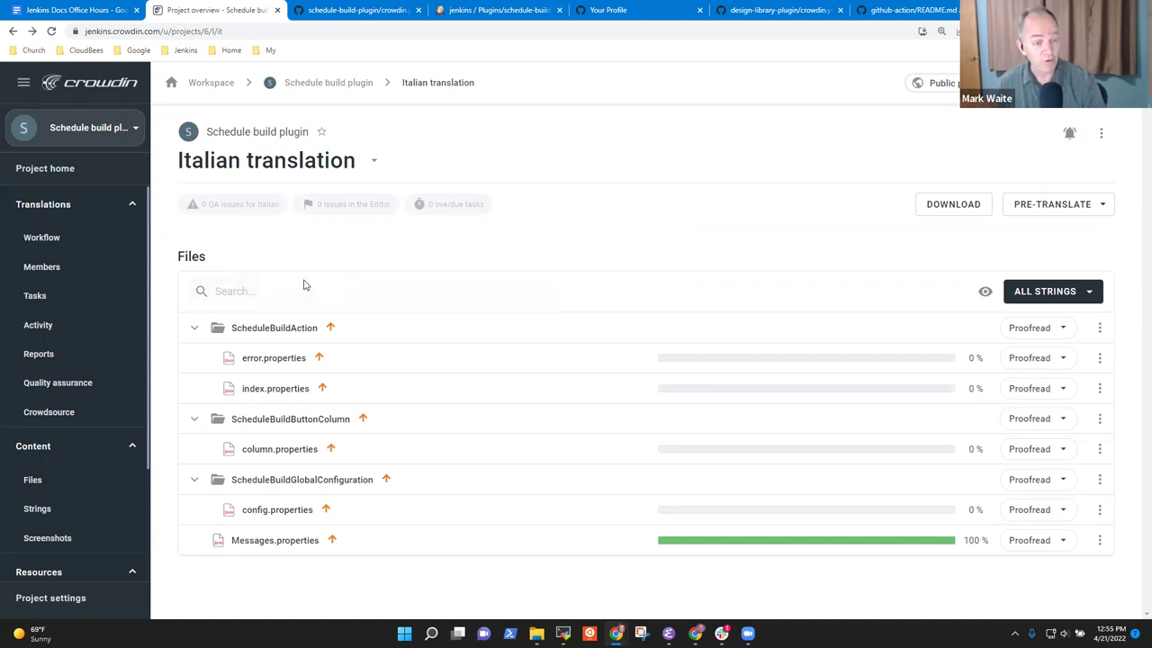
left_click(509, 13)
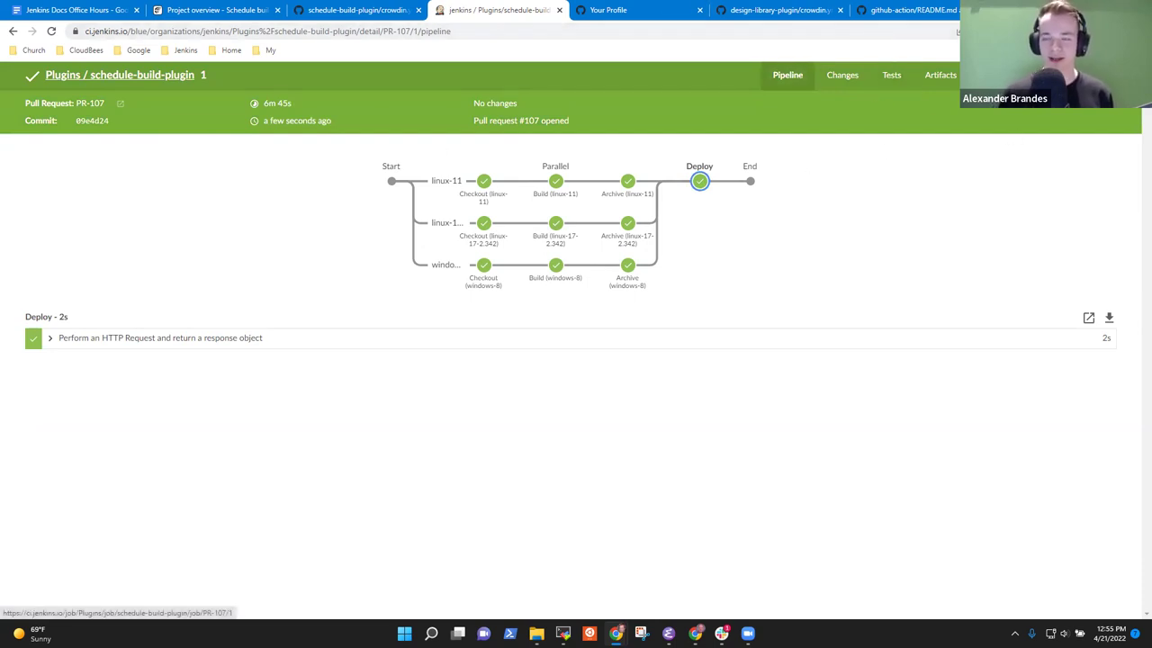
- Open pull request #107 on GitHub from the pipeline page and review its checks and merge status
left_click(121, 105)
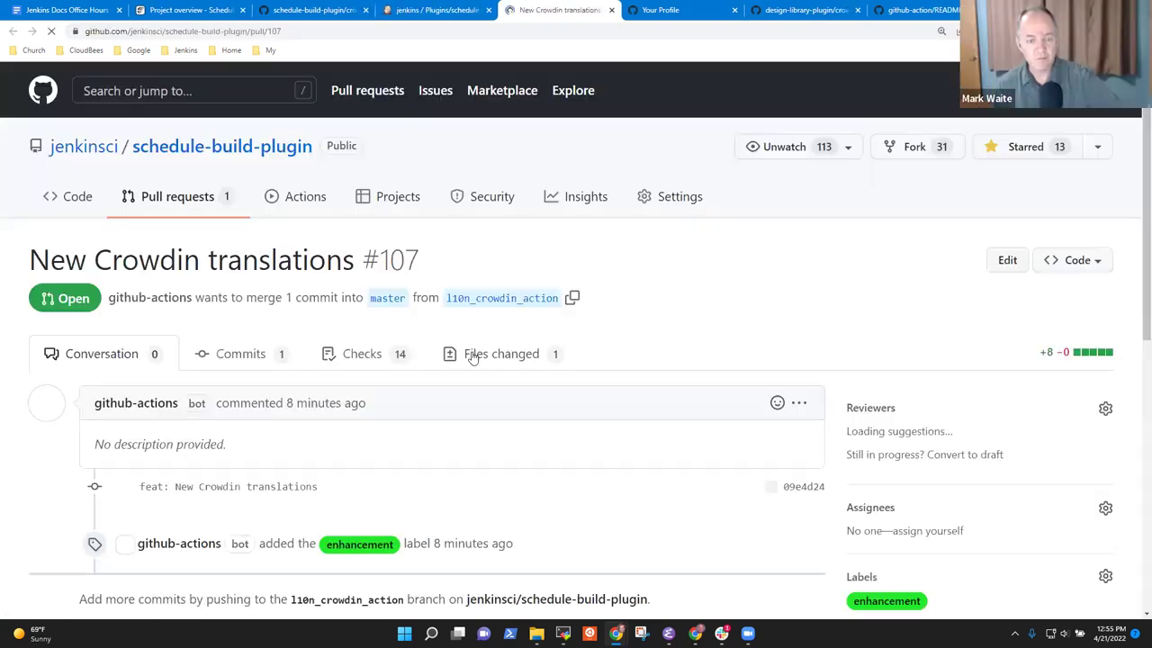
scroll(432, 349, "down", 2)
scroll(432, 345, "down", 1)
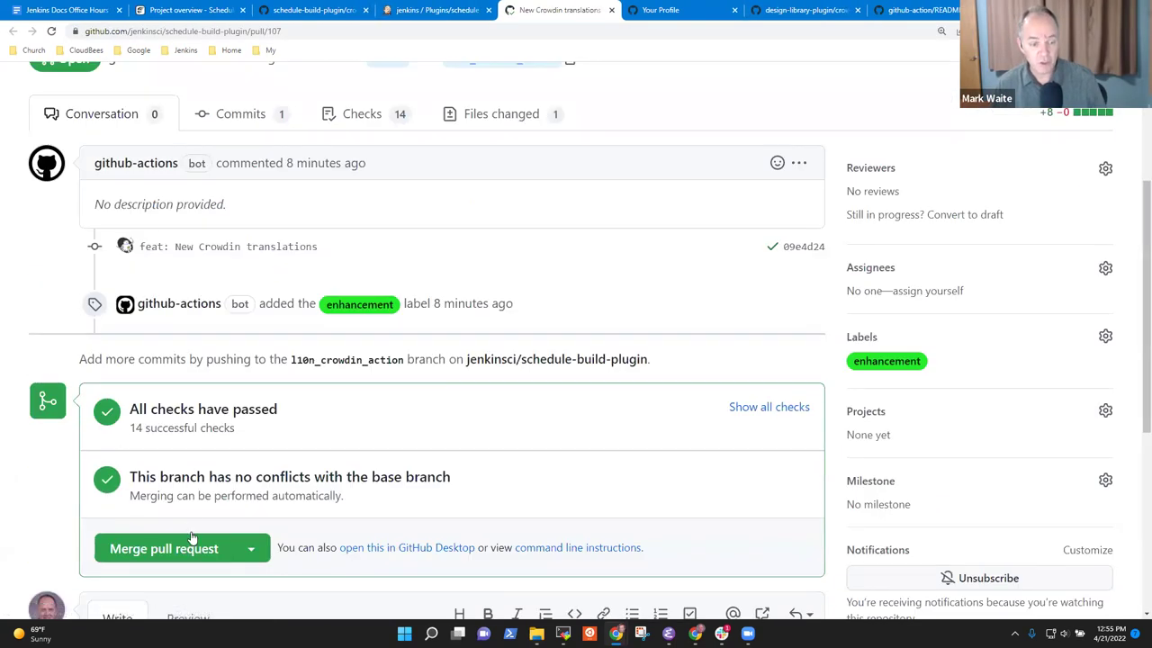
scroll(817, 232, "up", 3)
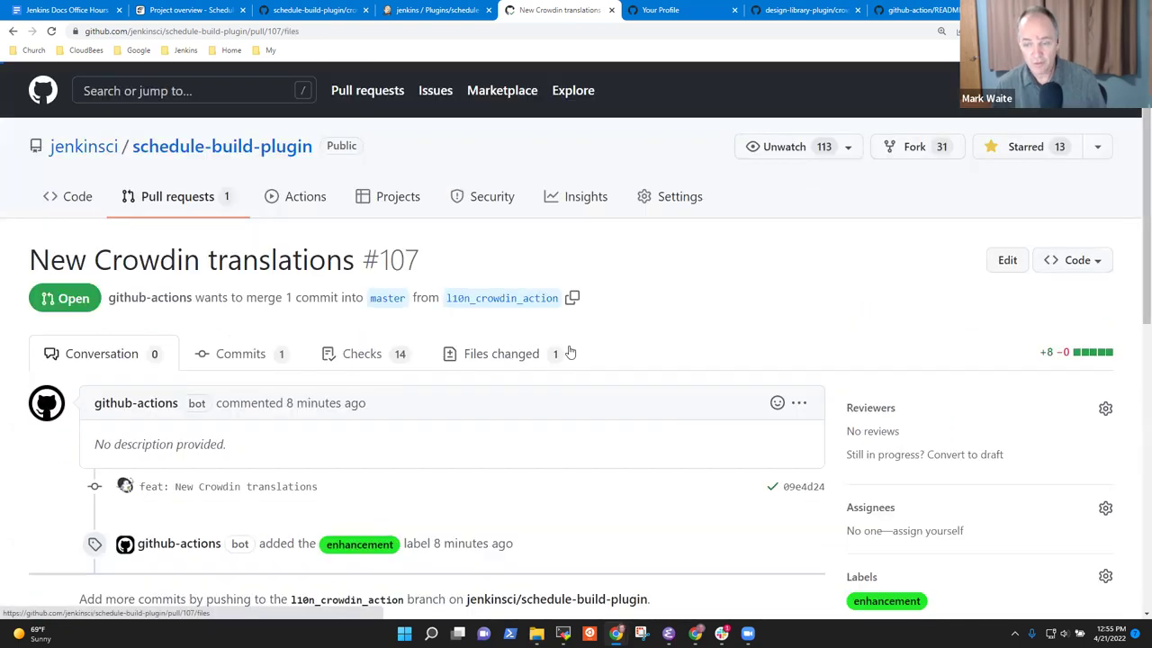
- Submit an approving review without a comment on the changed files of the New Crowdin translations pull request
left_click(504, 354)
left_click(1064, 402)
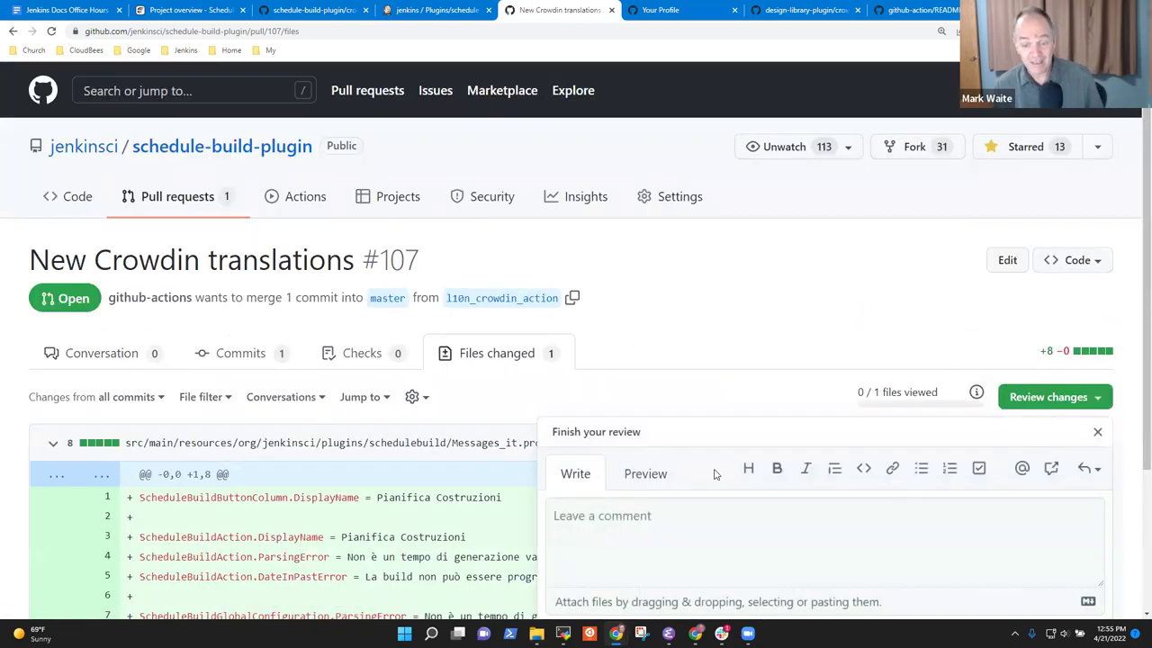
scroll(720, 432, "down", 3)
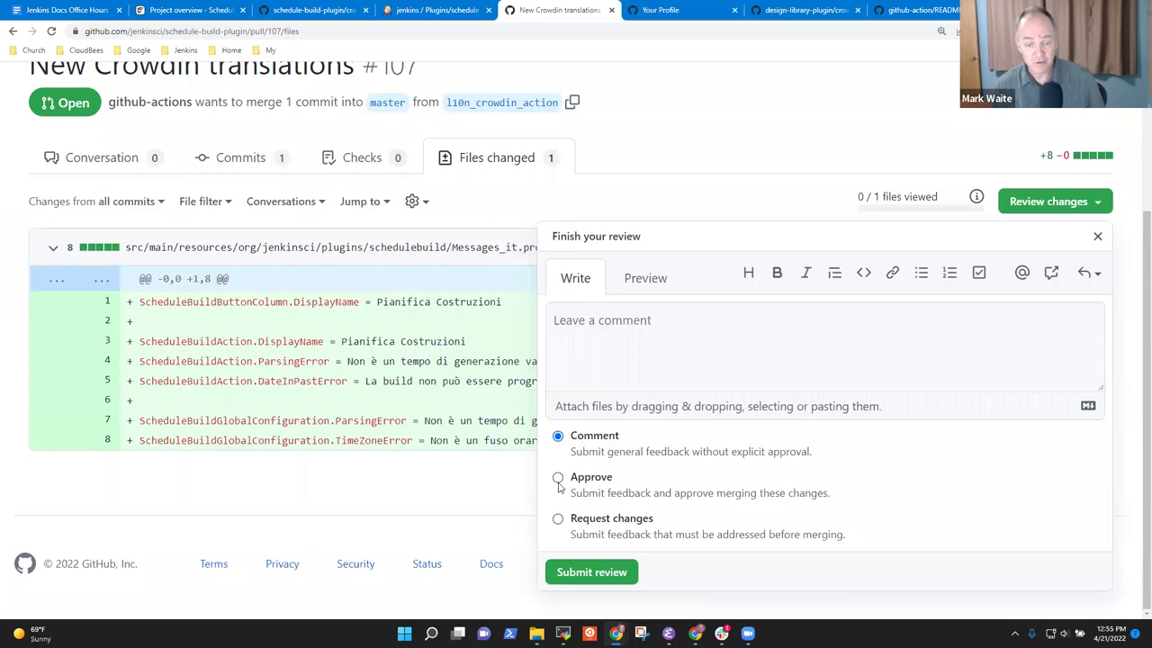
left_click(591, 572)
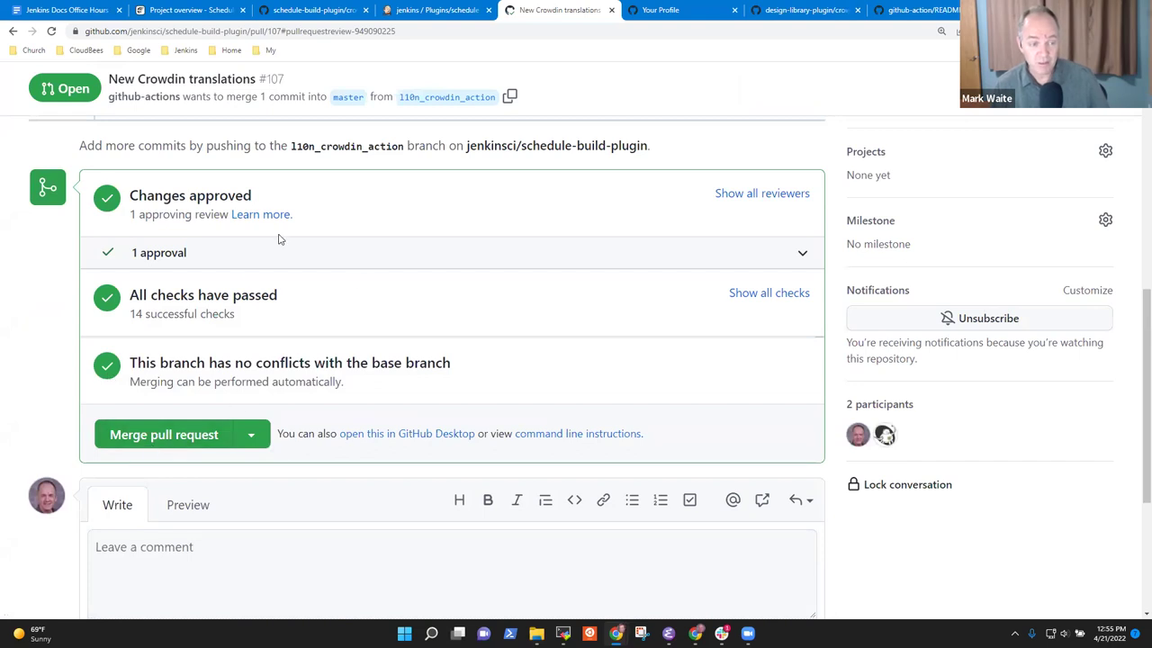
- Merge pull request #107 into master and delete the l10n_crowdin_action branch
left_click(177, 428)
left_click(162, 360)
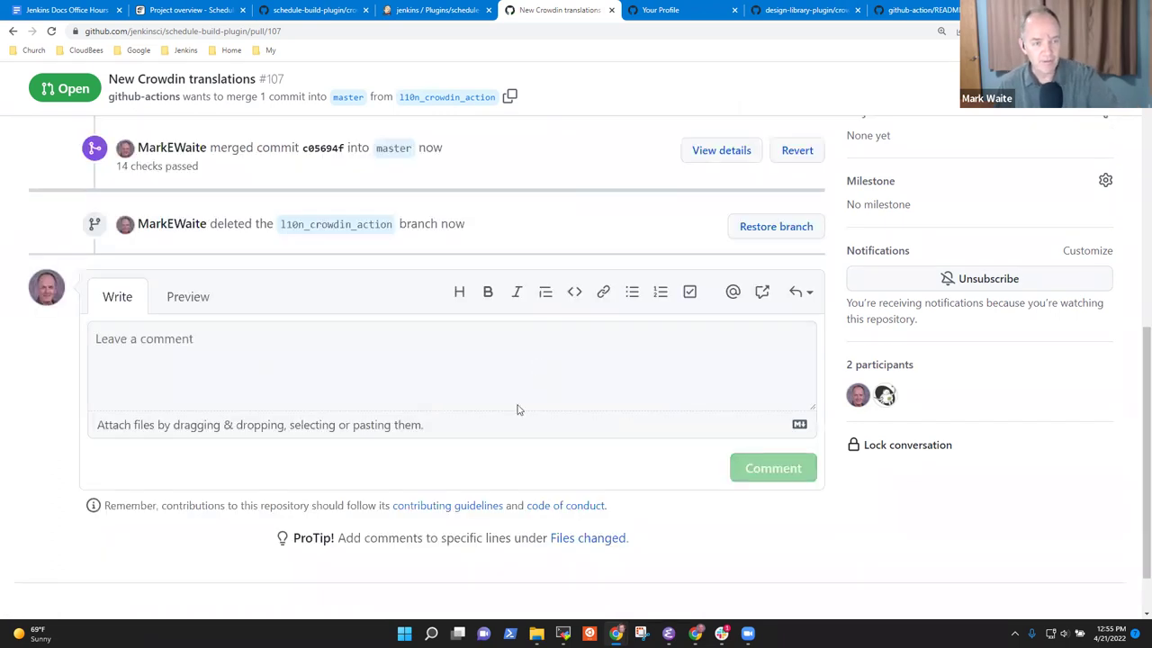
- Inspect the merge commit's Jenkins Security Scan check from schedule-build-plugin's code page, viewing the scan job's details before returning
left_click(77, 255)
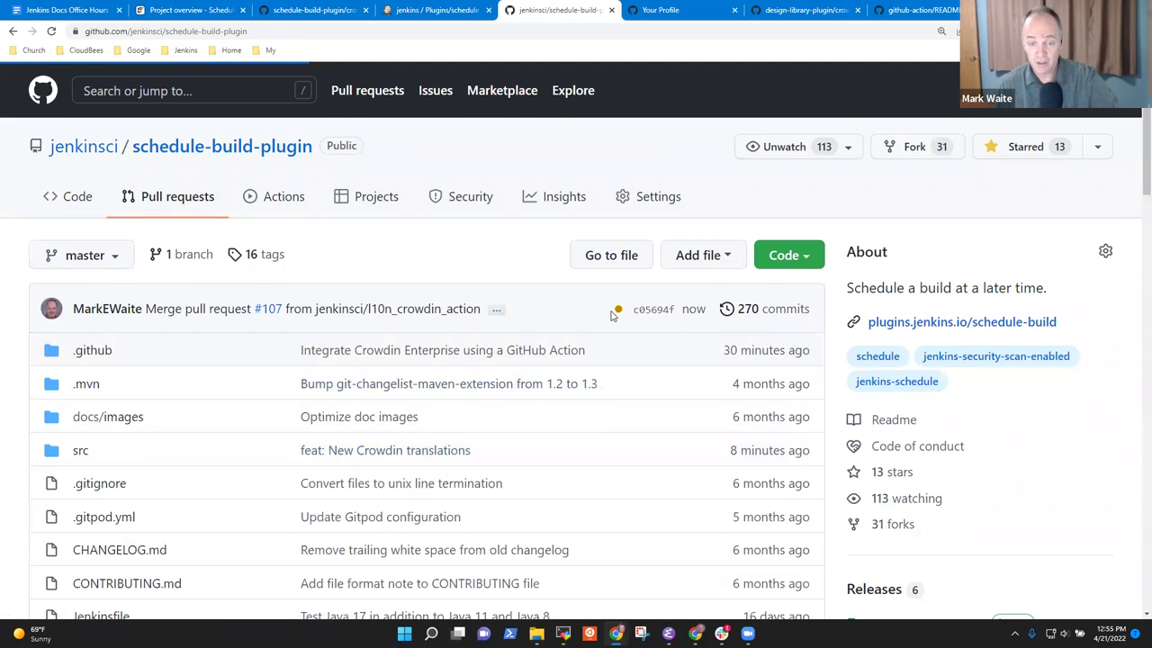
mouse_move(615, 311)
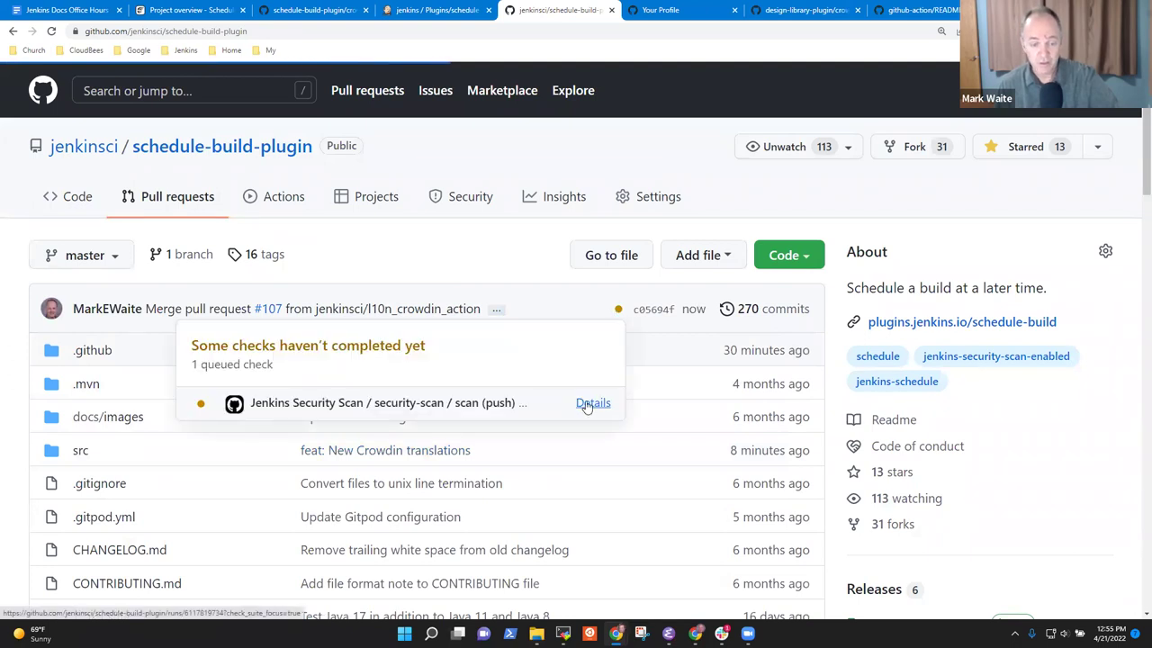
left_click(622, 309)
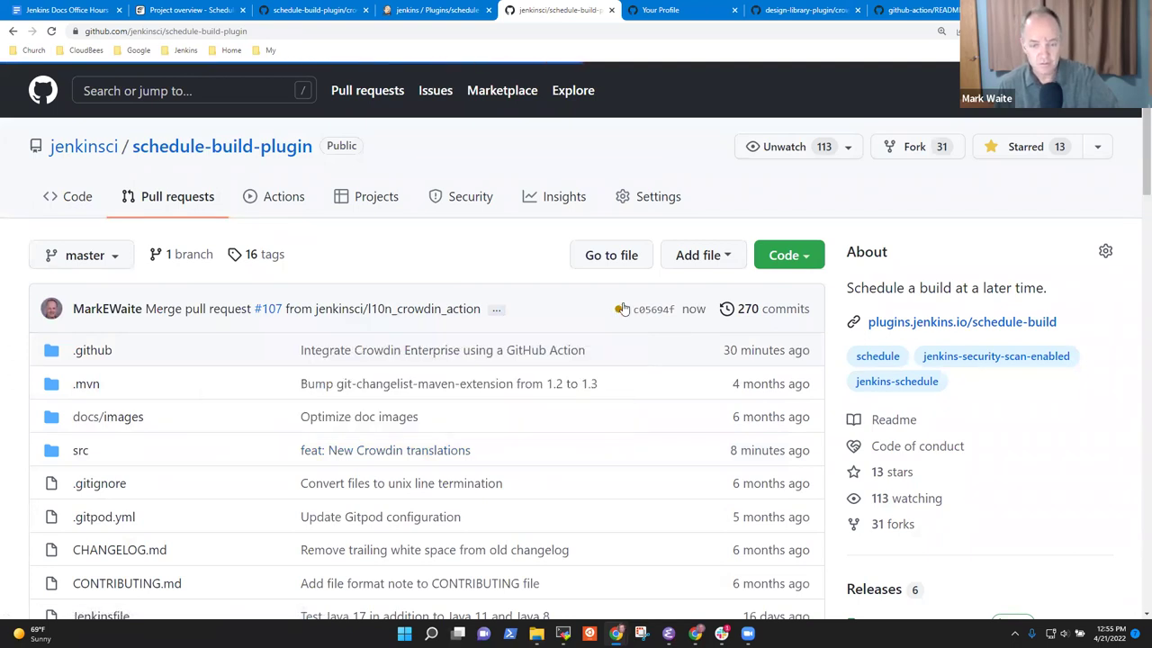
left_click(619, 311)
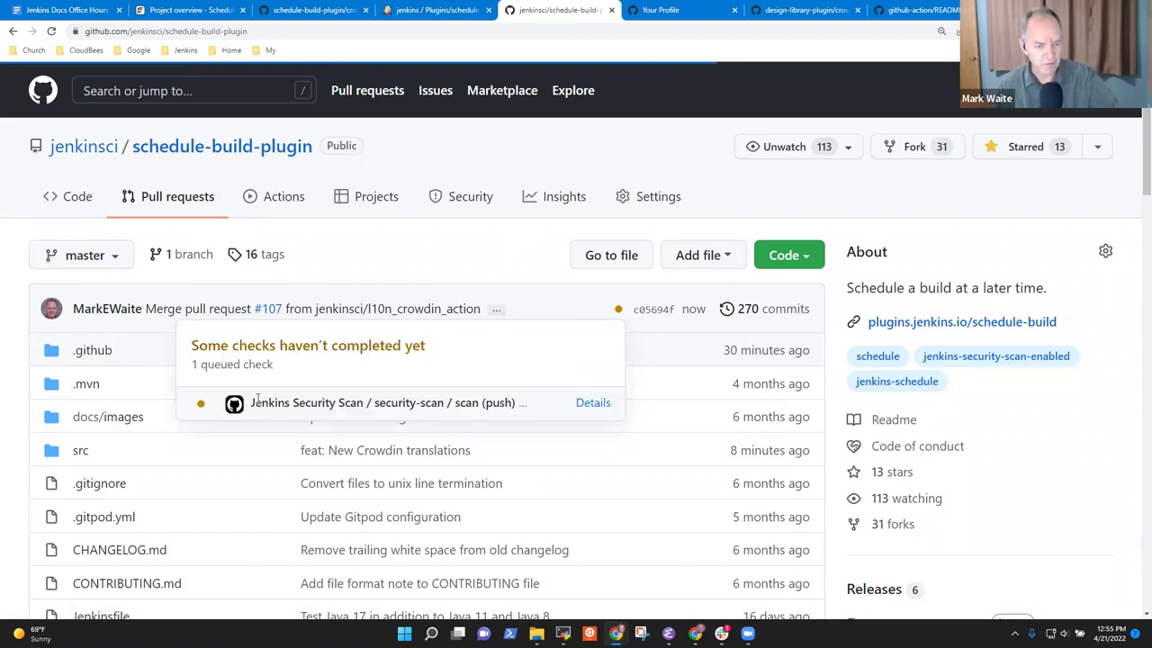
left_click(585, 405)
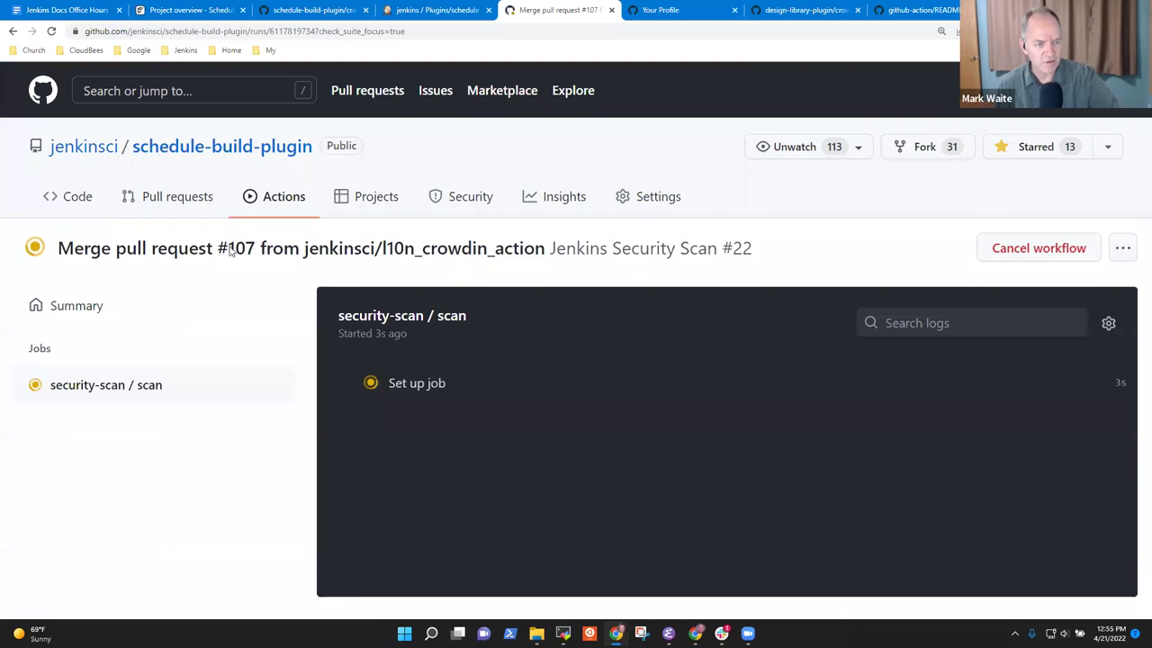
left_click(78, 197)
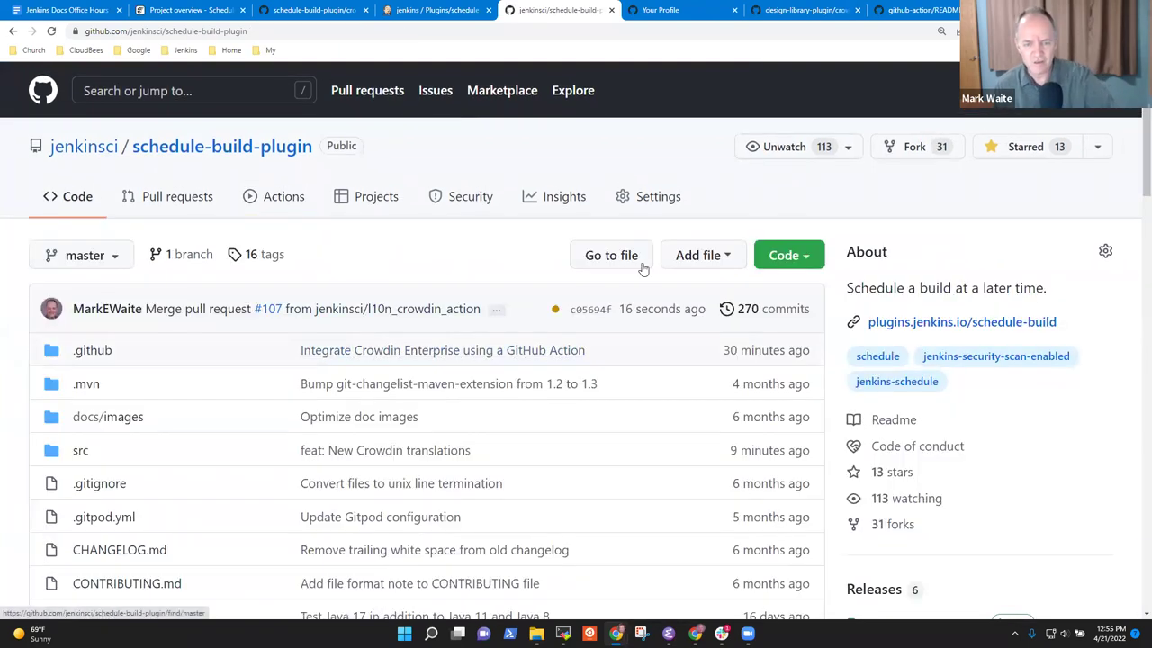
- Open schedule-build-plugin's master branch job on ci.jenkins.io from the PR-107 build and examine its build history for the newest build
left_click(439, 10)
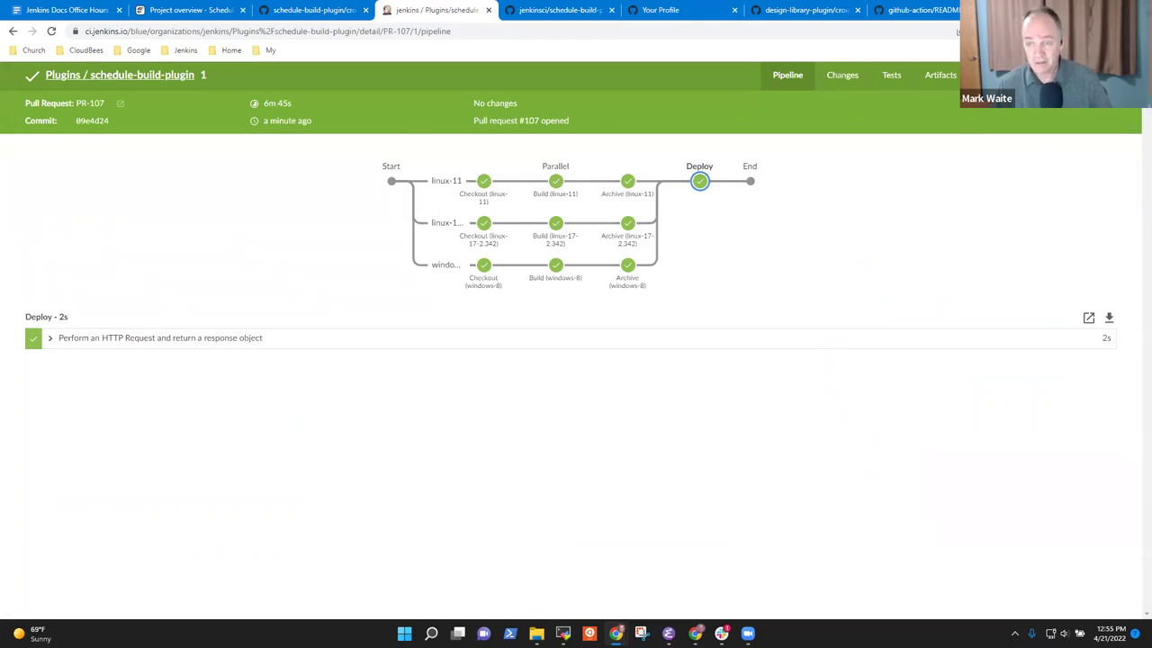
left_click(1075, 75)
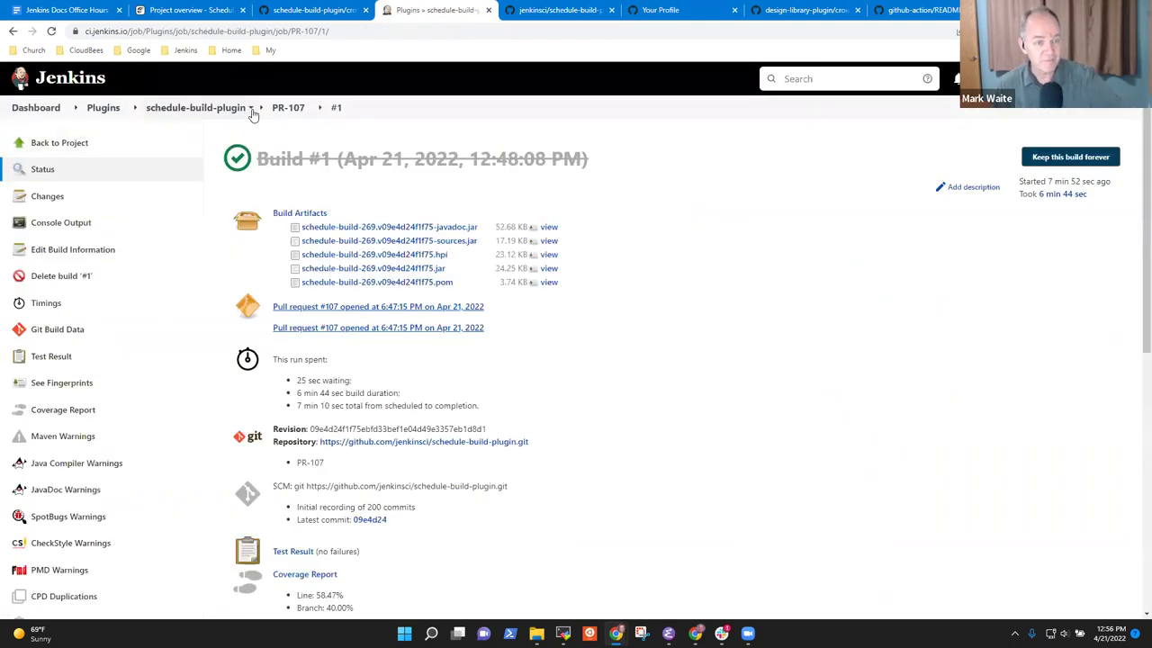
left_click(227, 112)
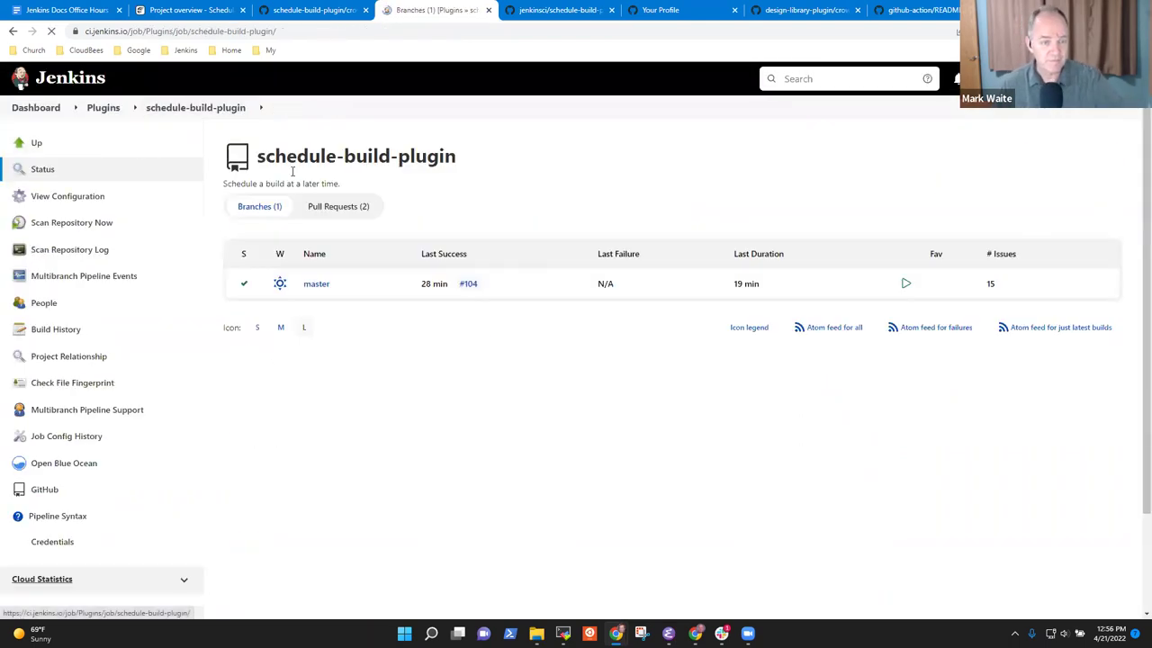
left_click(314, 284)
scroll(395, 288, "down", 5)
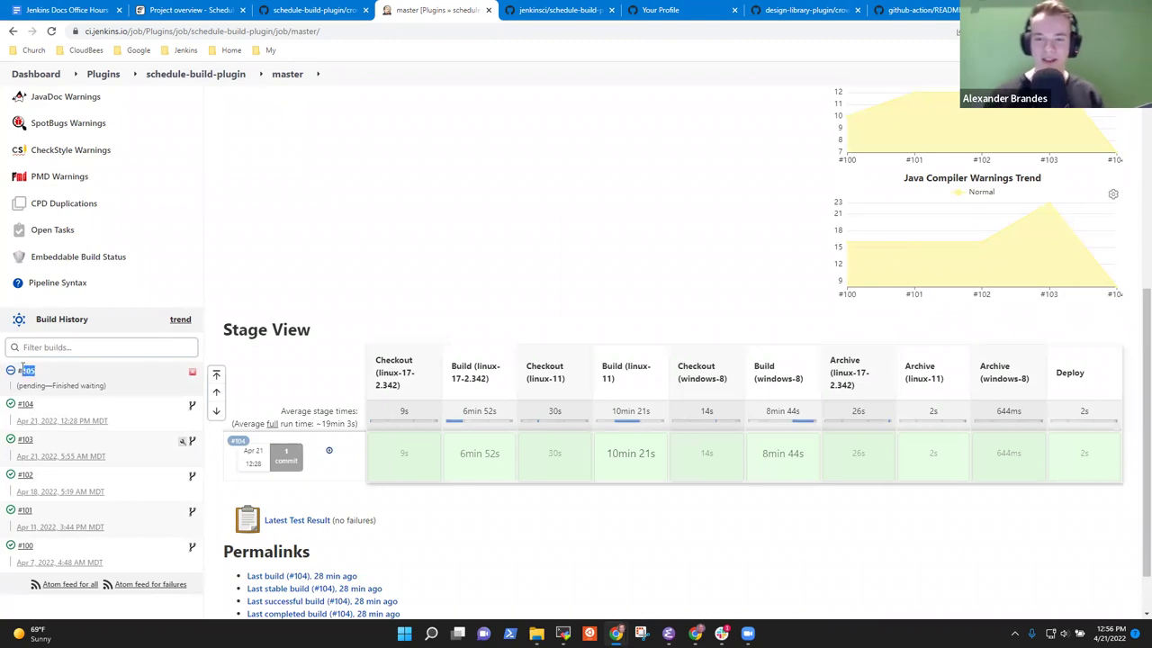
scroll(413, 264, "up", 3)
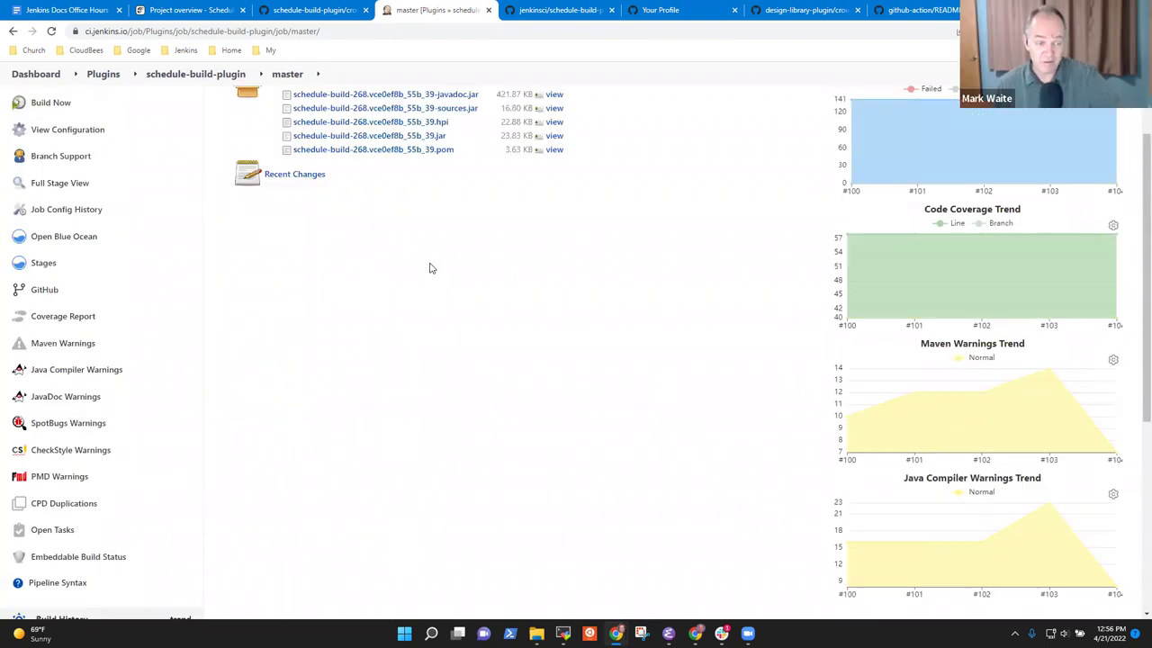
scroll(429, 268, "up", 3)
- Examine the build queue length and the build executor status on the ci.jenkins.io dashboard
left_click(36, 107)
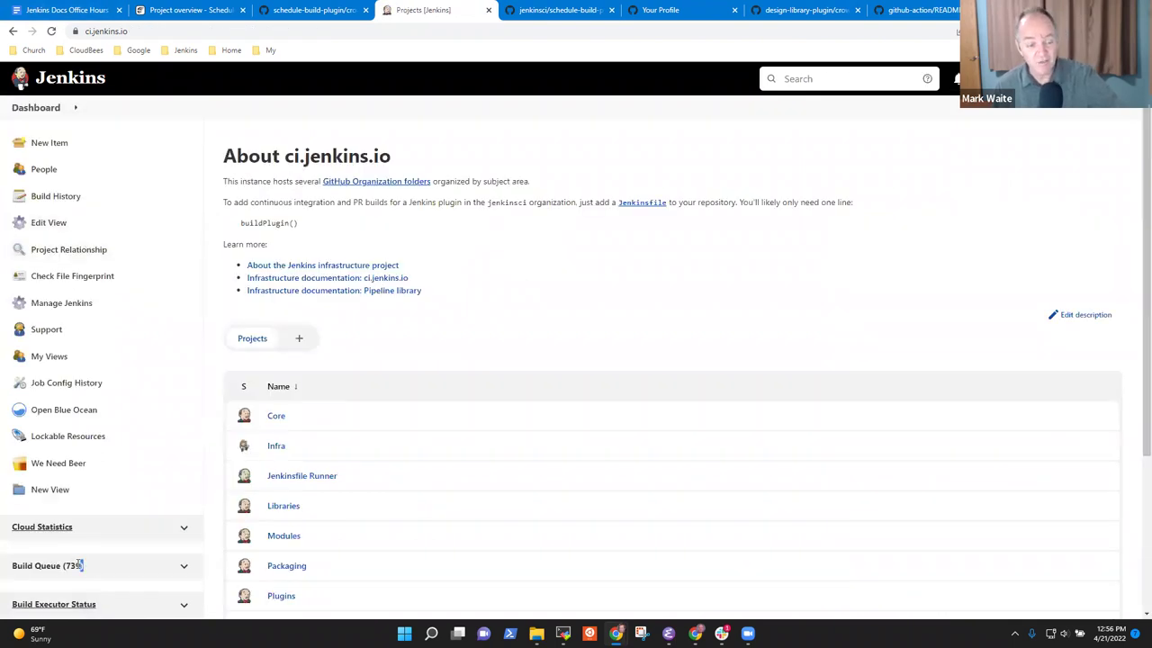
left_click_drag(82, 565, 61, 565)
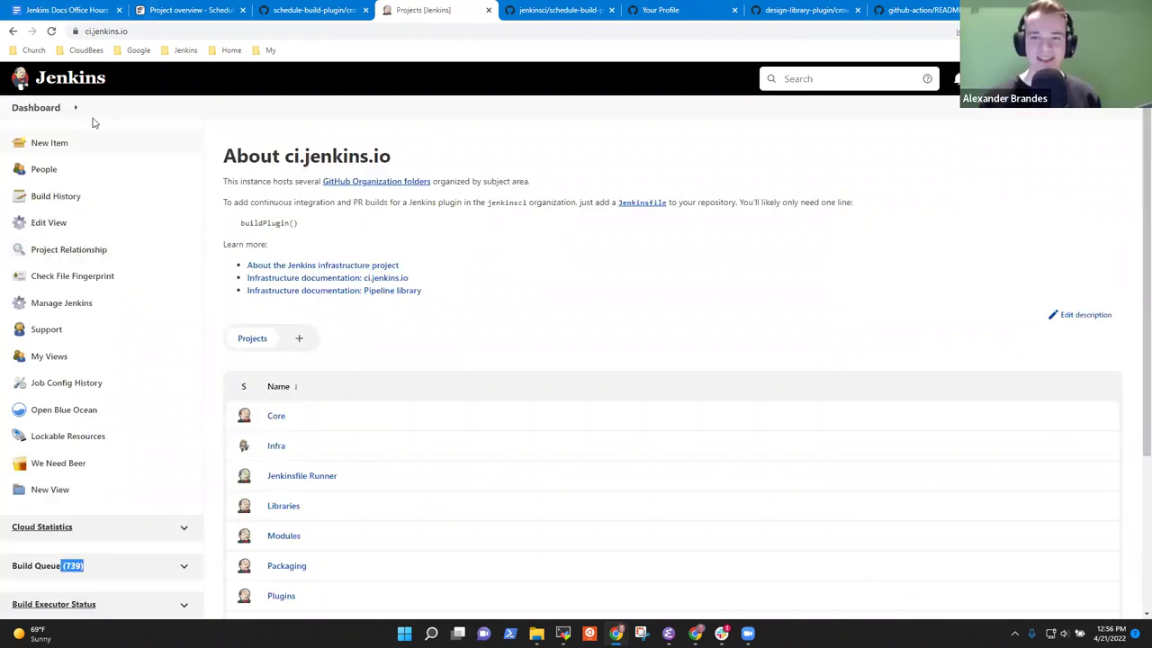
left_click(278, 202)
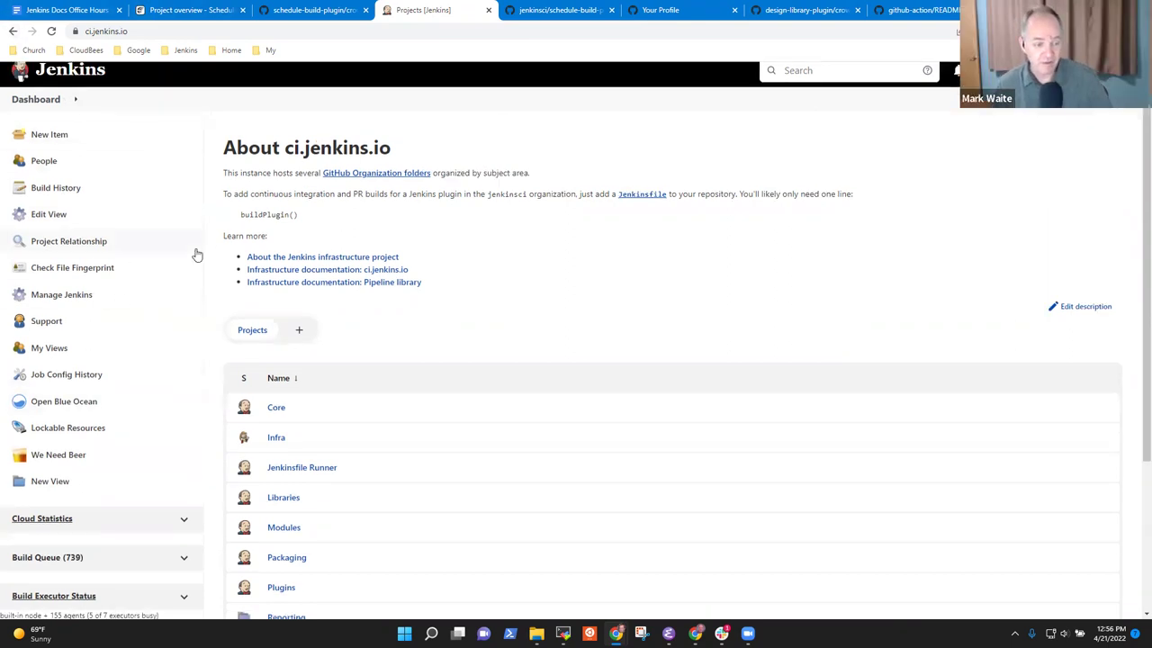
scroll(279, 312, "down", 3)
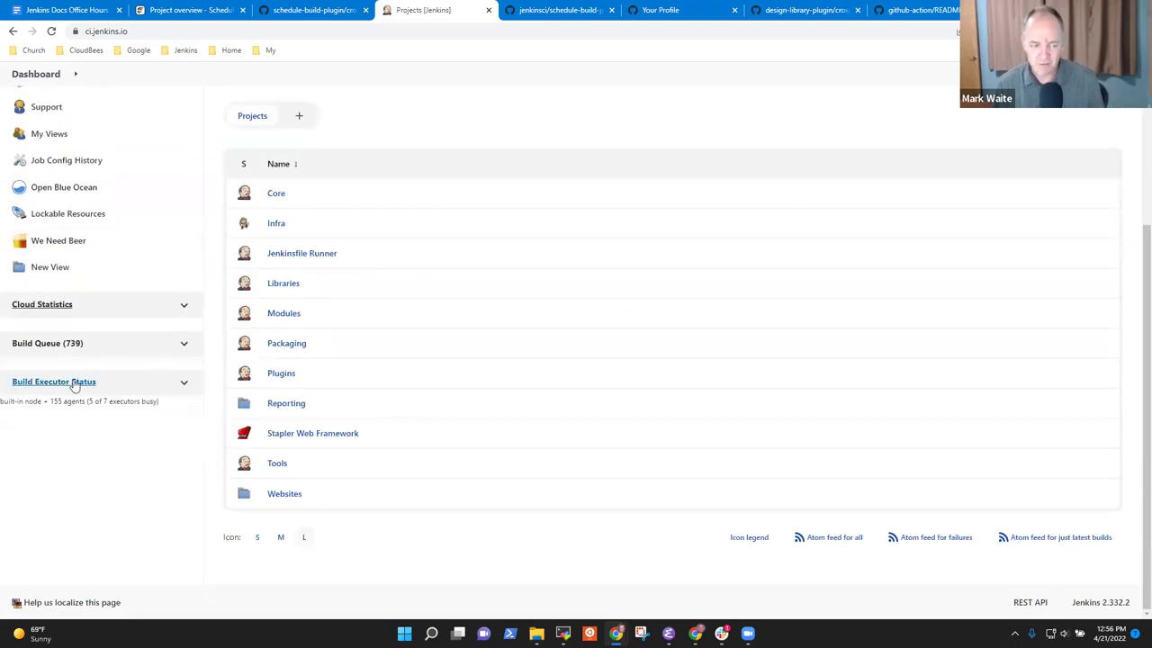
left_click_drag(180, 400, 6, 401)
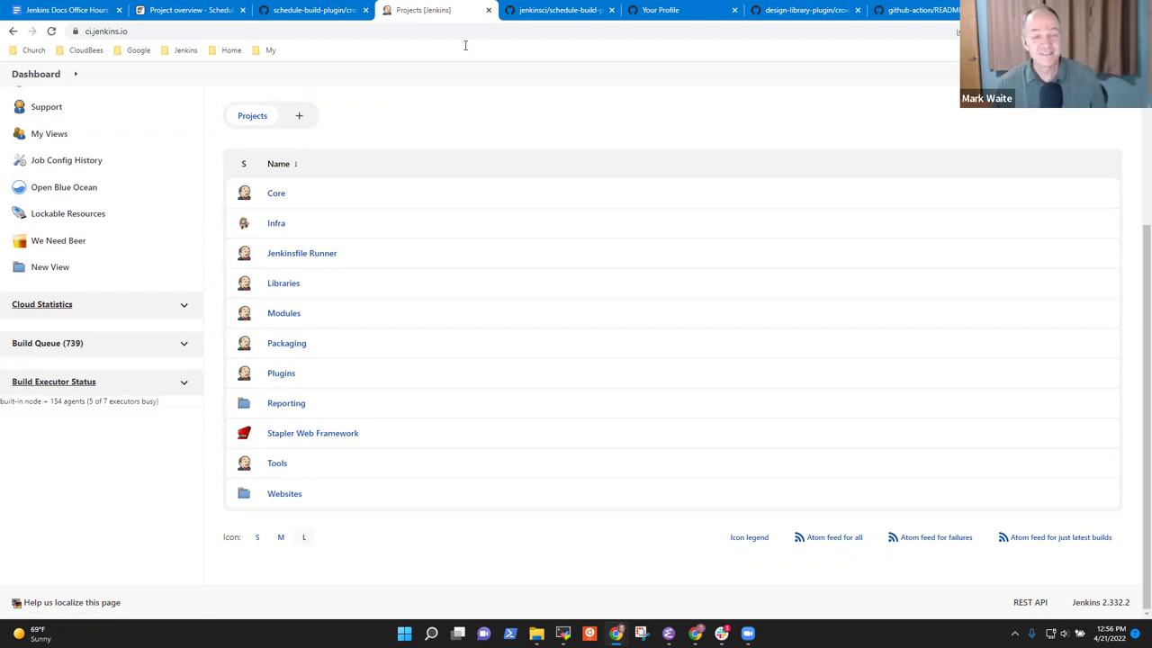
- Check schedule-build-plugin's code page on GitHub and switch to the project's Italian translation page in Crowdin
left_click(558, 10)
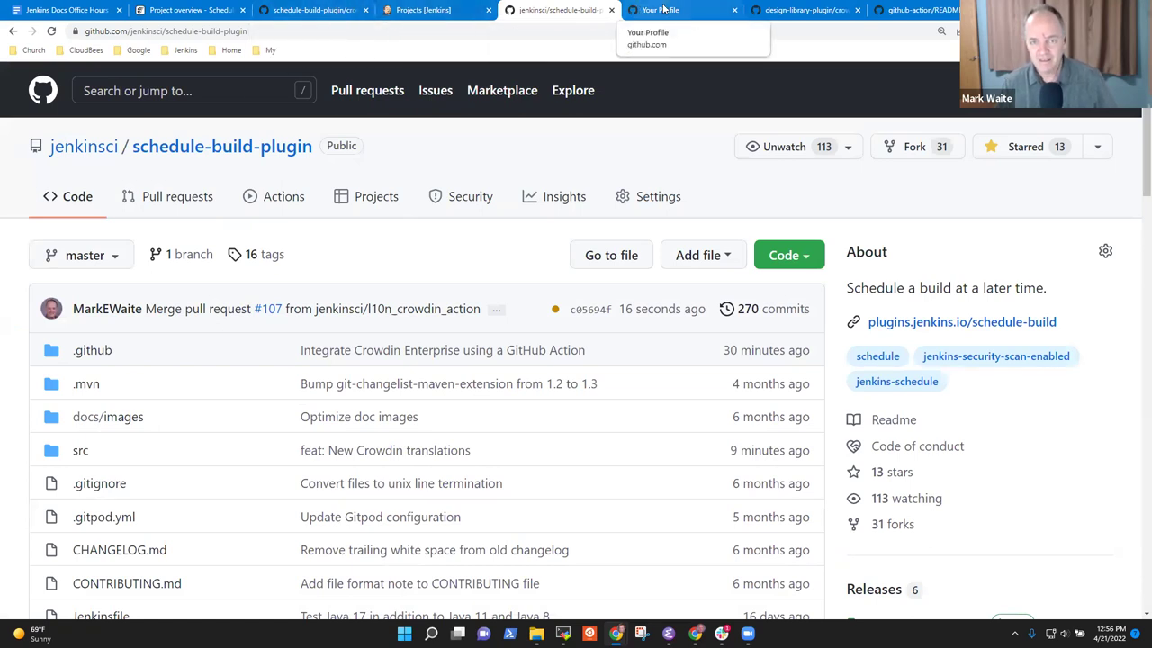
left_click(432, 9)
left_click(189, 10)
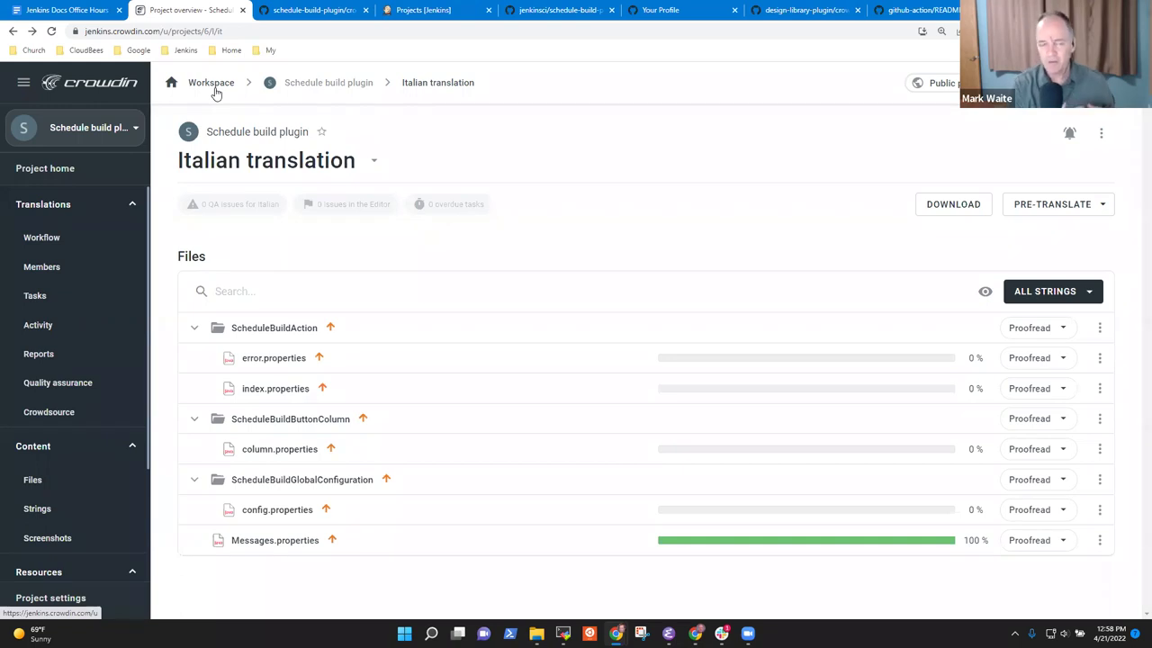
- Revisit the GitHub repository page and its crowdin.yml workflow file, returning to the Italian translation page in Crowdin
left_click(557, 10)
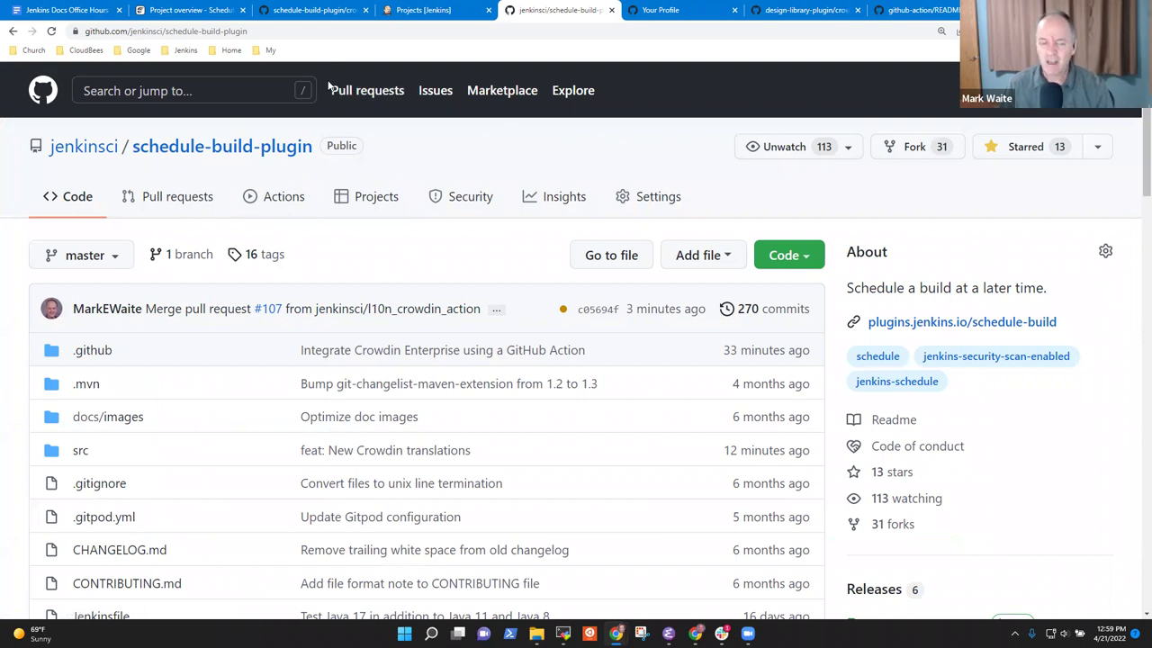
left_click(423, 9)
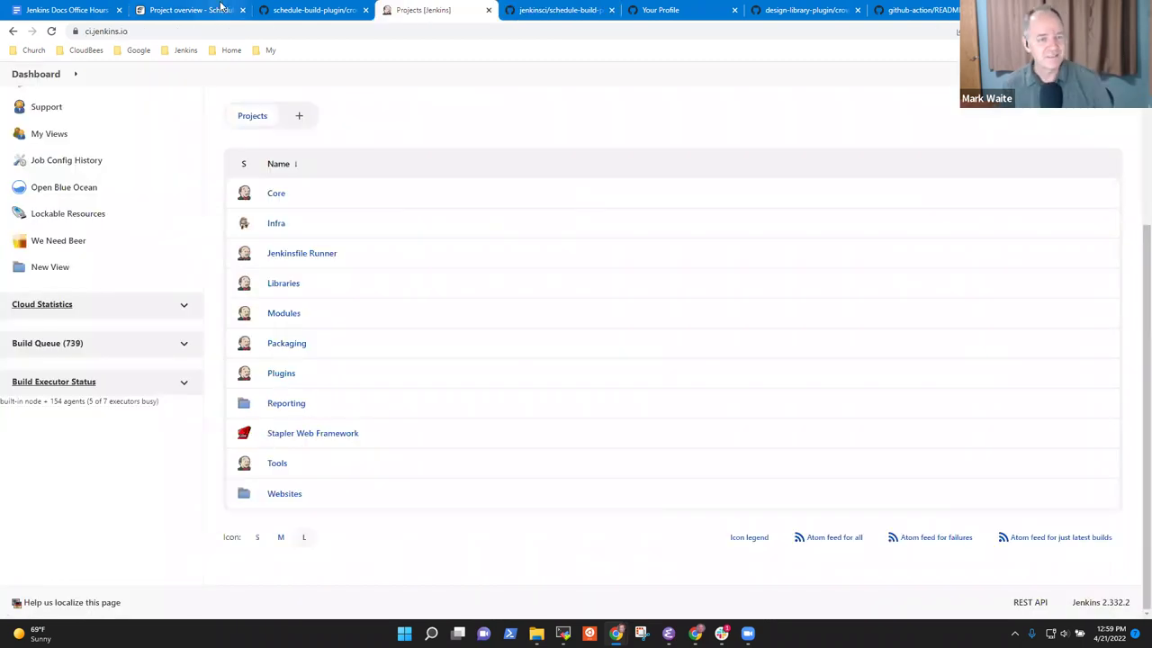
left_click(313, 16)
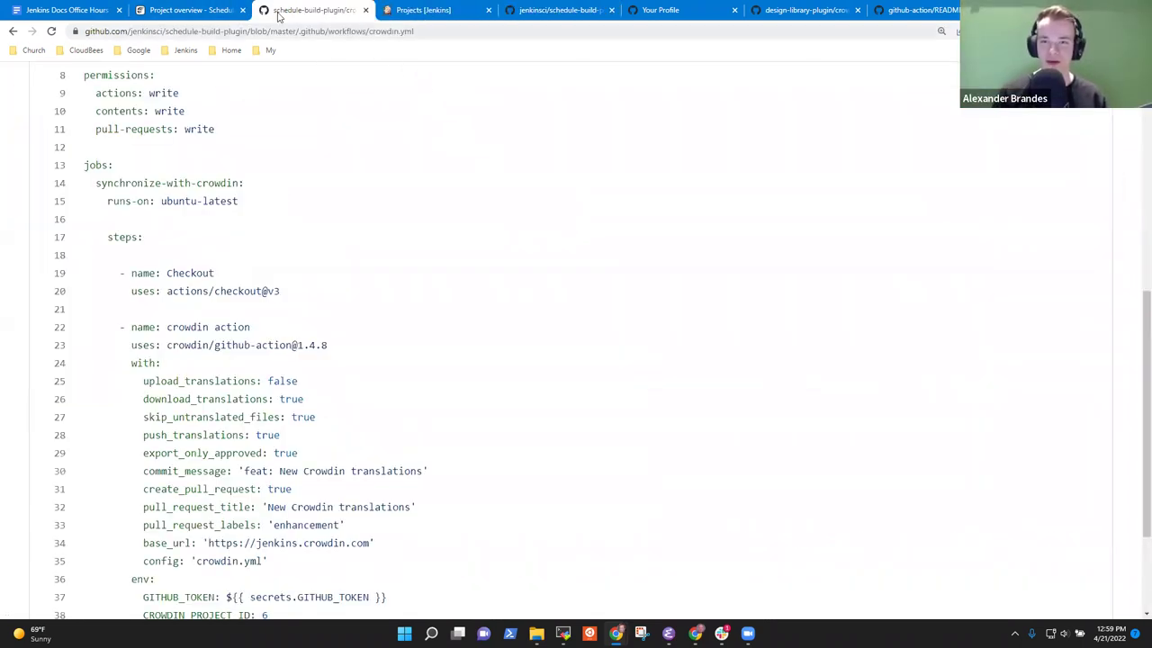
left_click(416, 13)
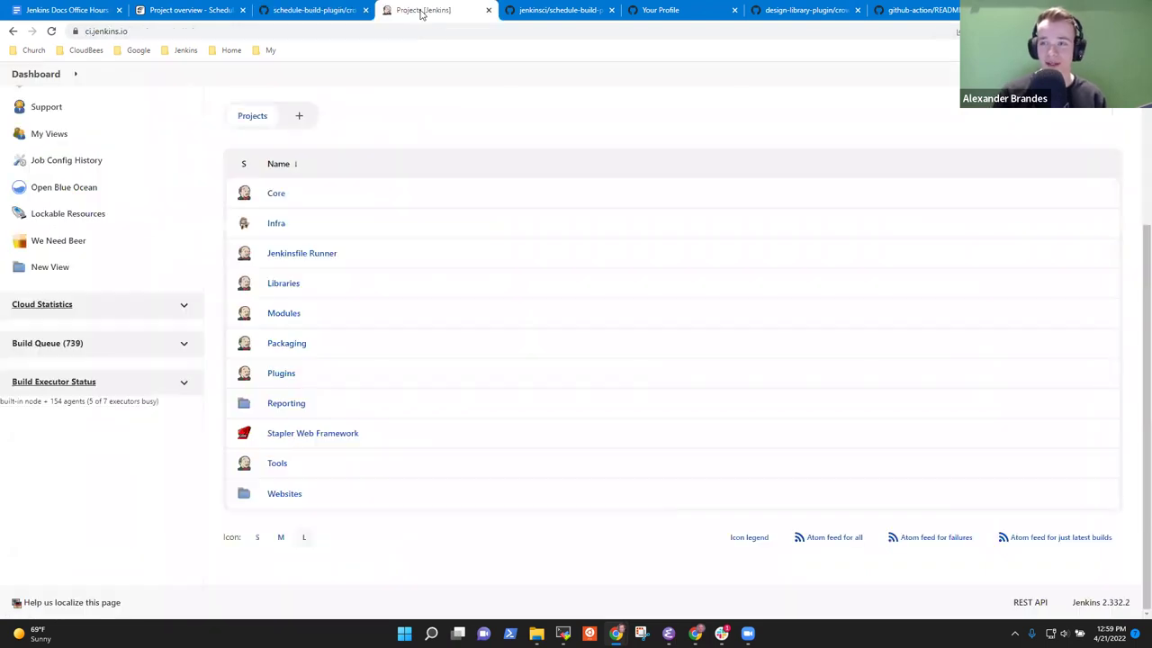
left_click(192, 10)
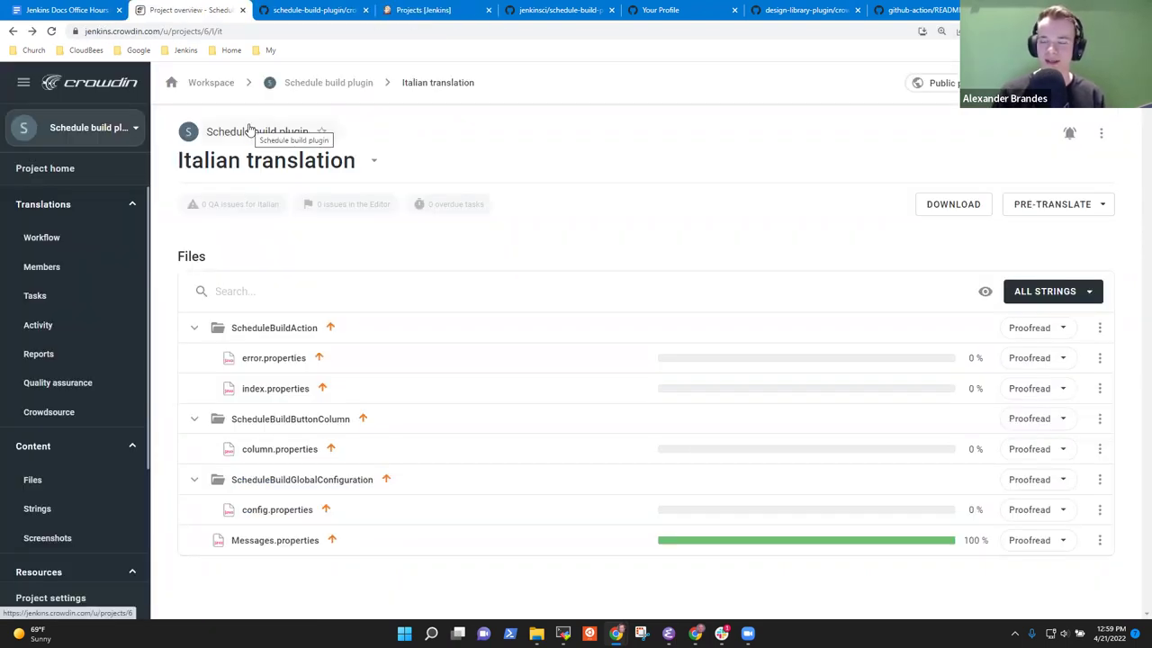